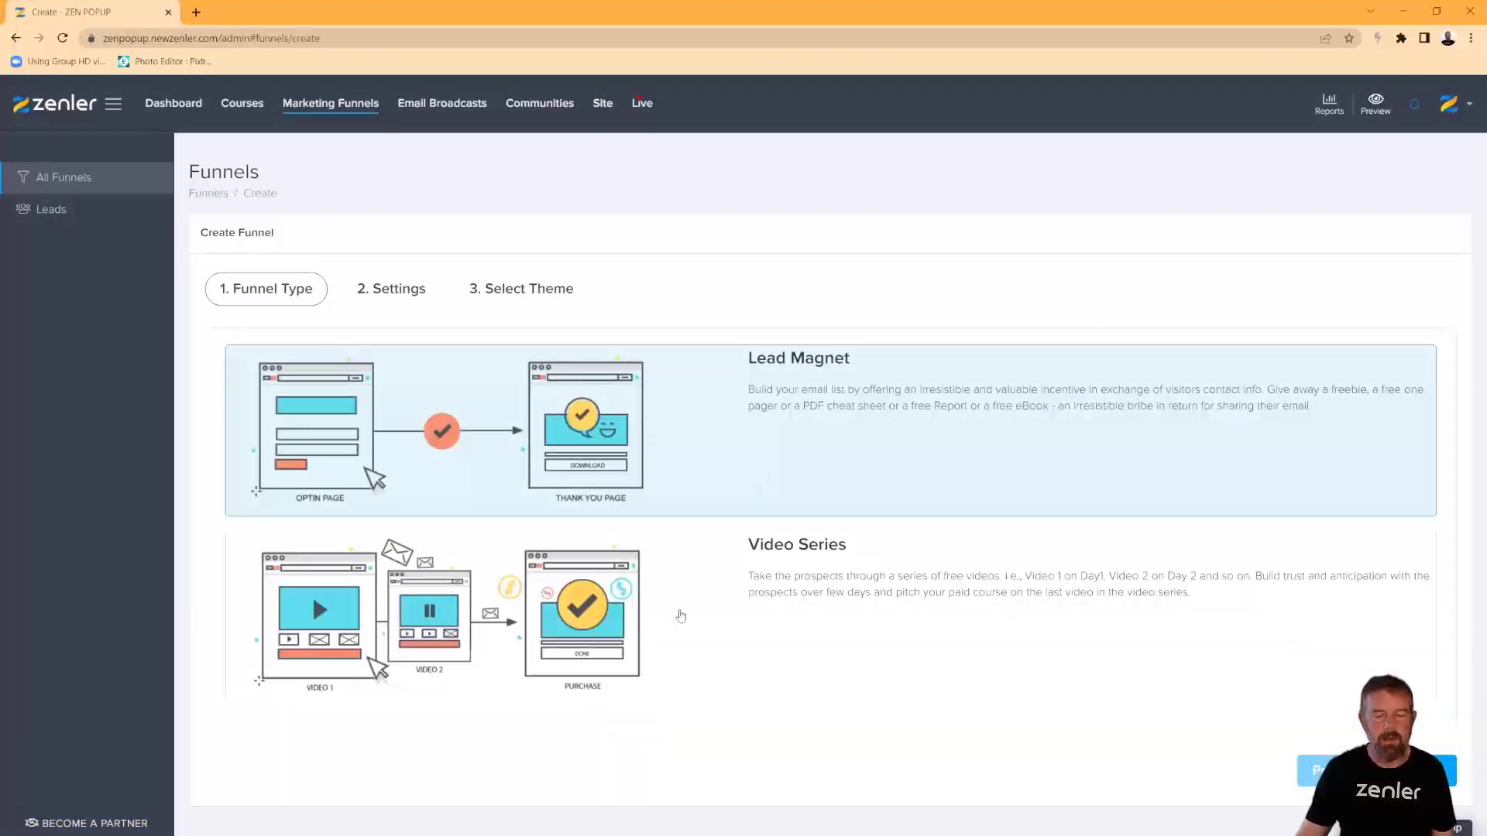
Choose Video Series as the funnel type and continue to the funnel settings.
left_click(1038, 586)
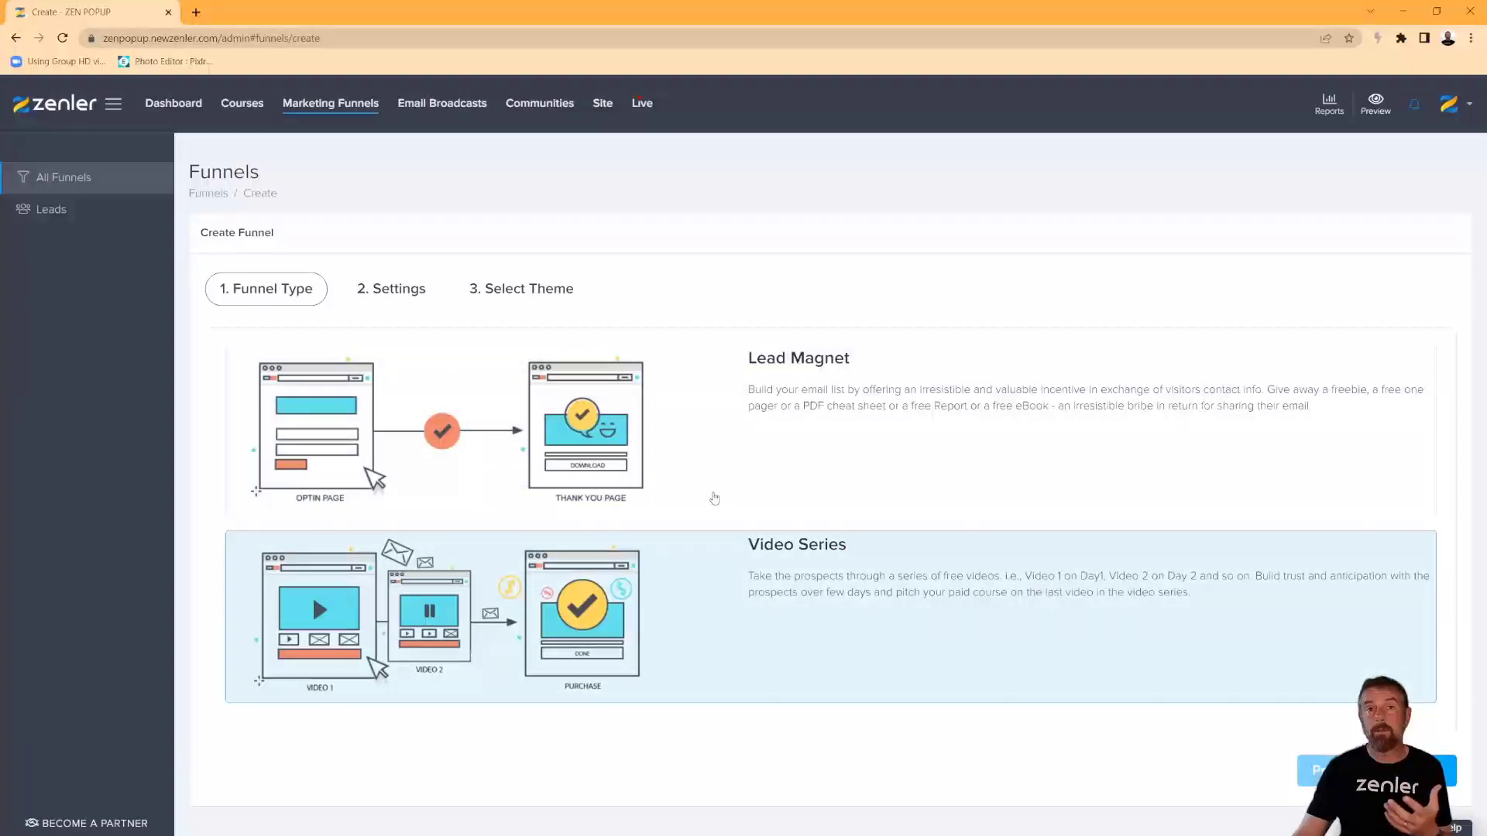
left_click(861, 457)
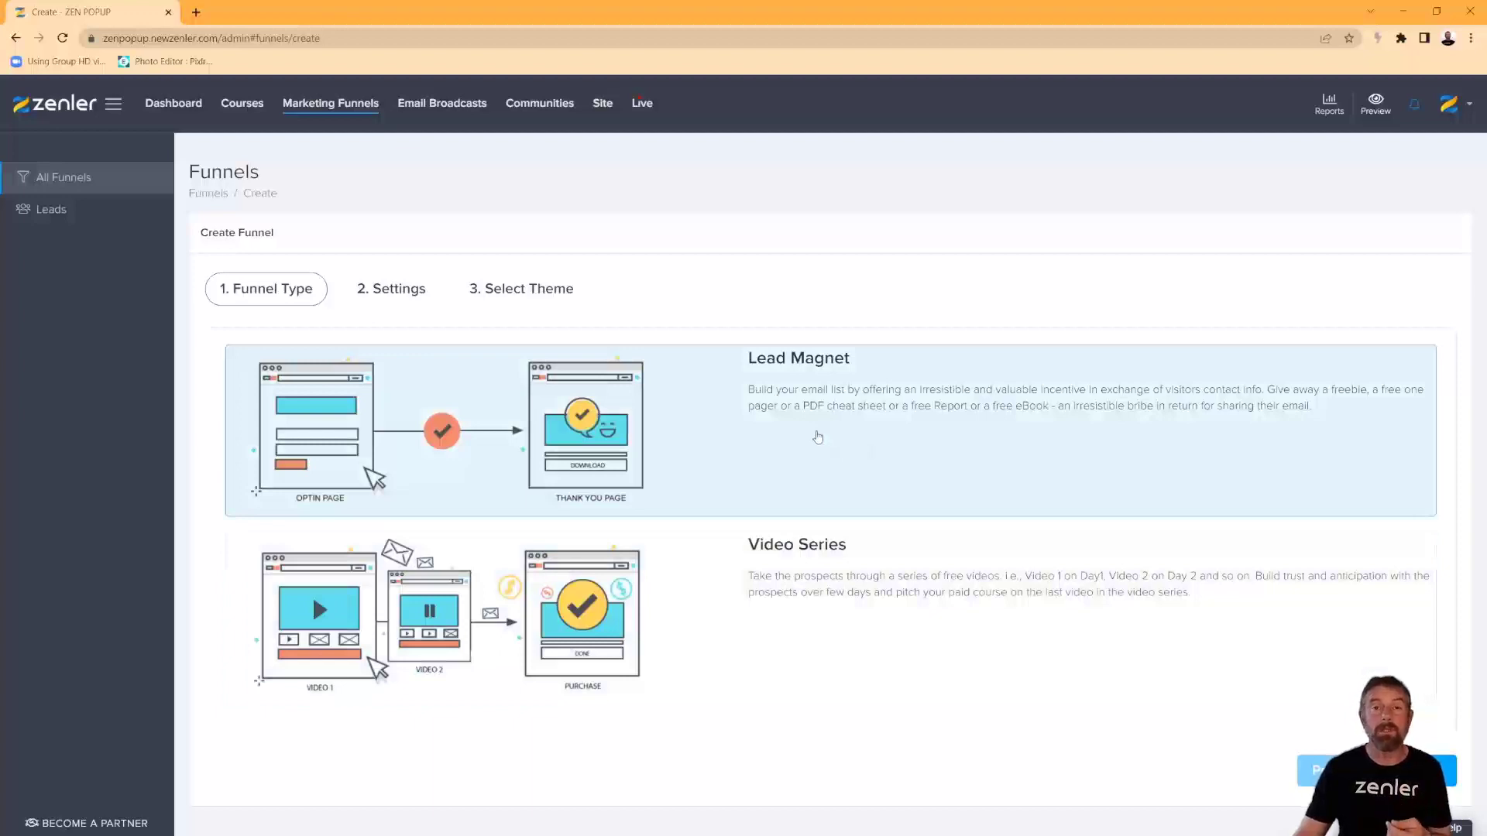
left_click(764, 620)
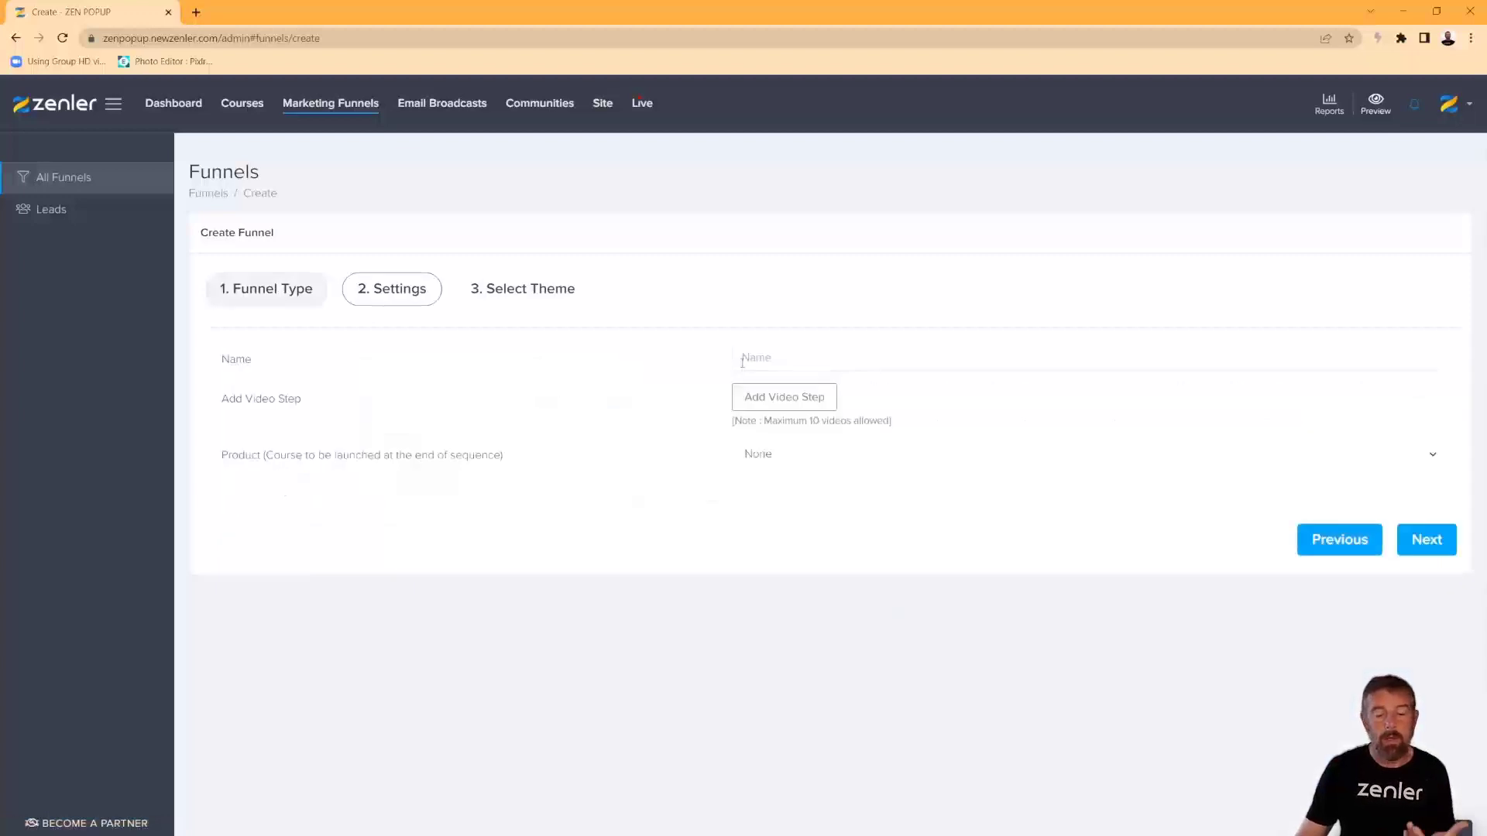
Name the funnel "SEO top tips over 3 day".
left_click(754, 355)
type("SEO ")
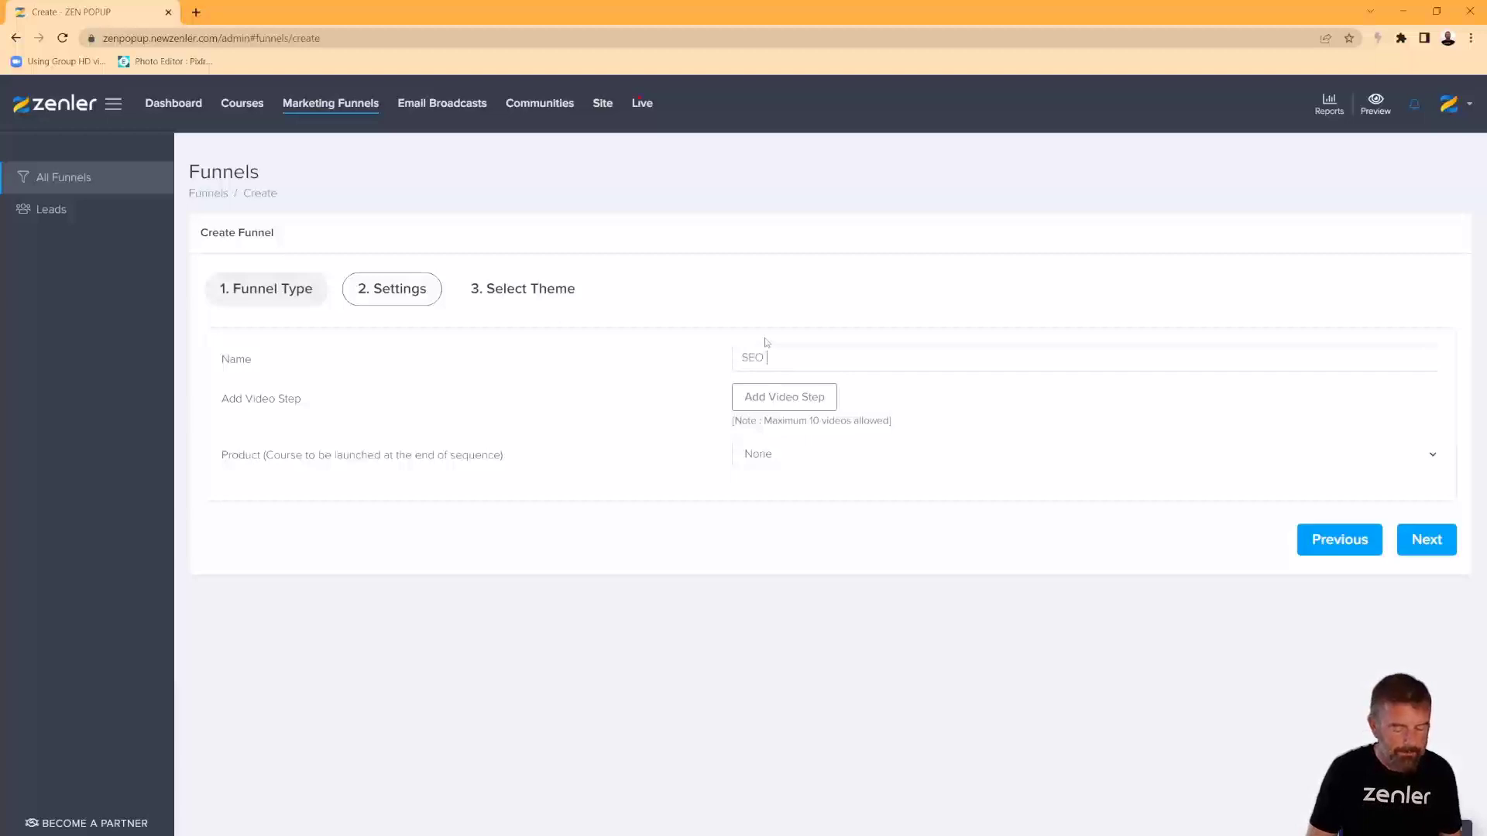
type("top tip")
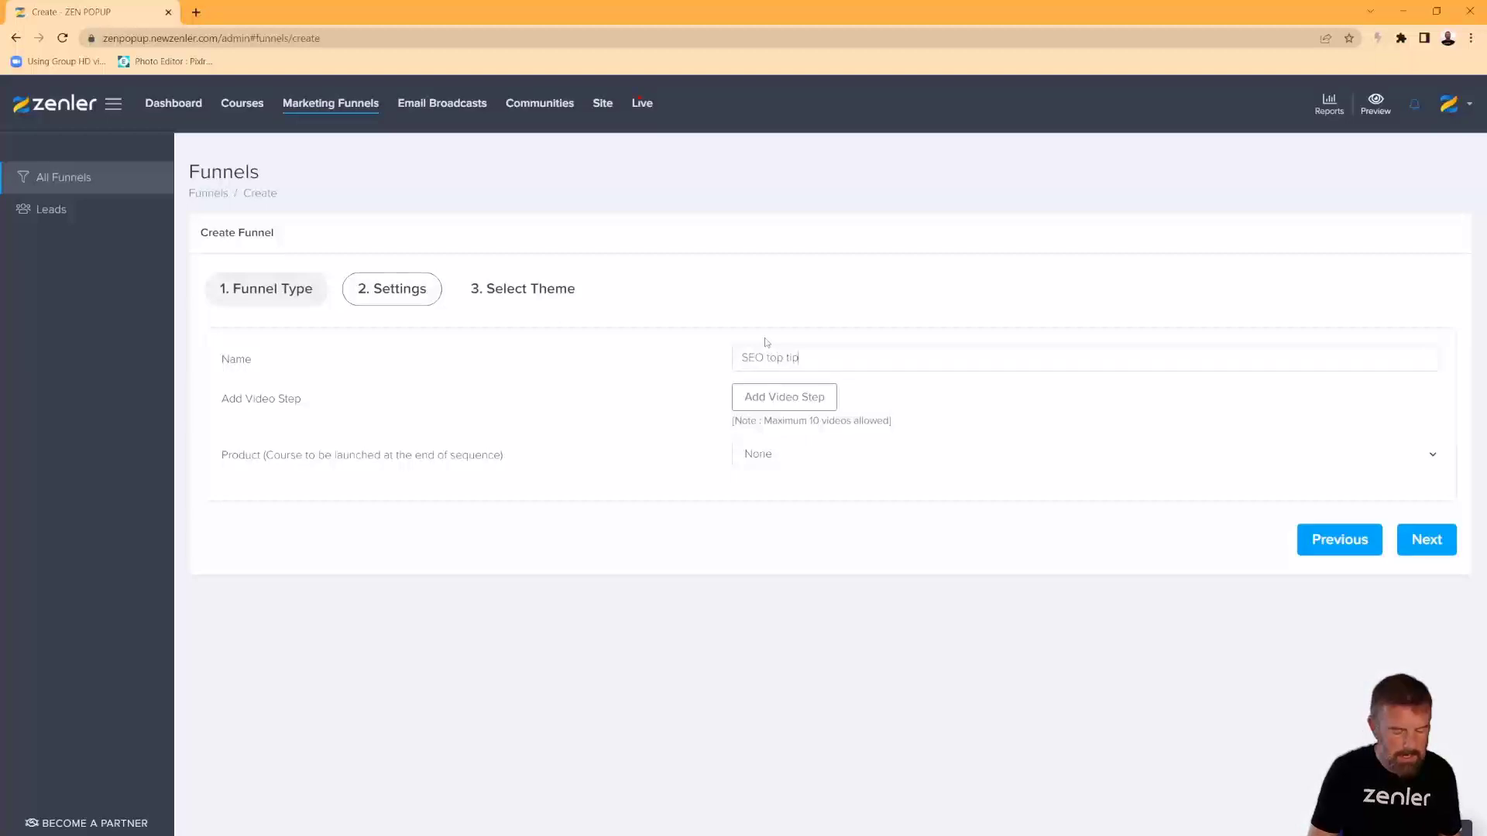
type("s over 3 day")
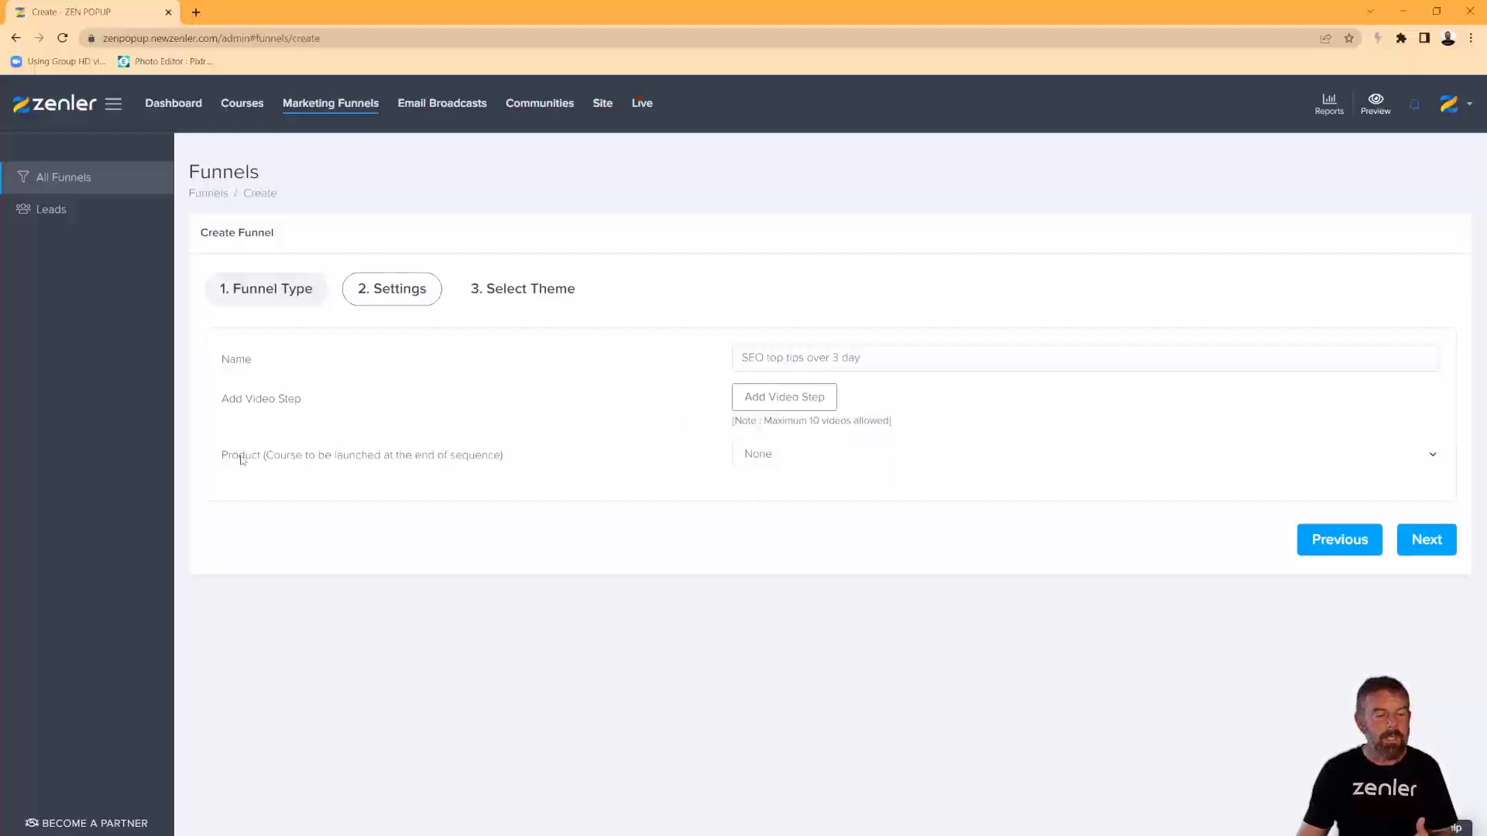
Set the product launched at the end of the sequence to the course "Zenler the best Platform".
left_click_drag(230, 459, 511, 458)
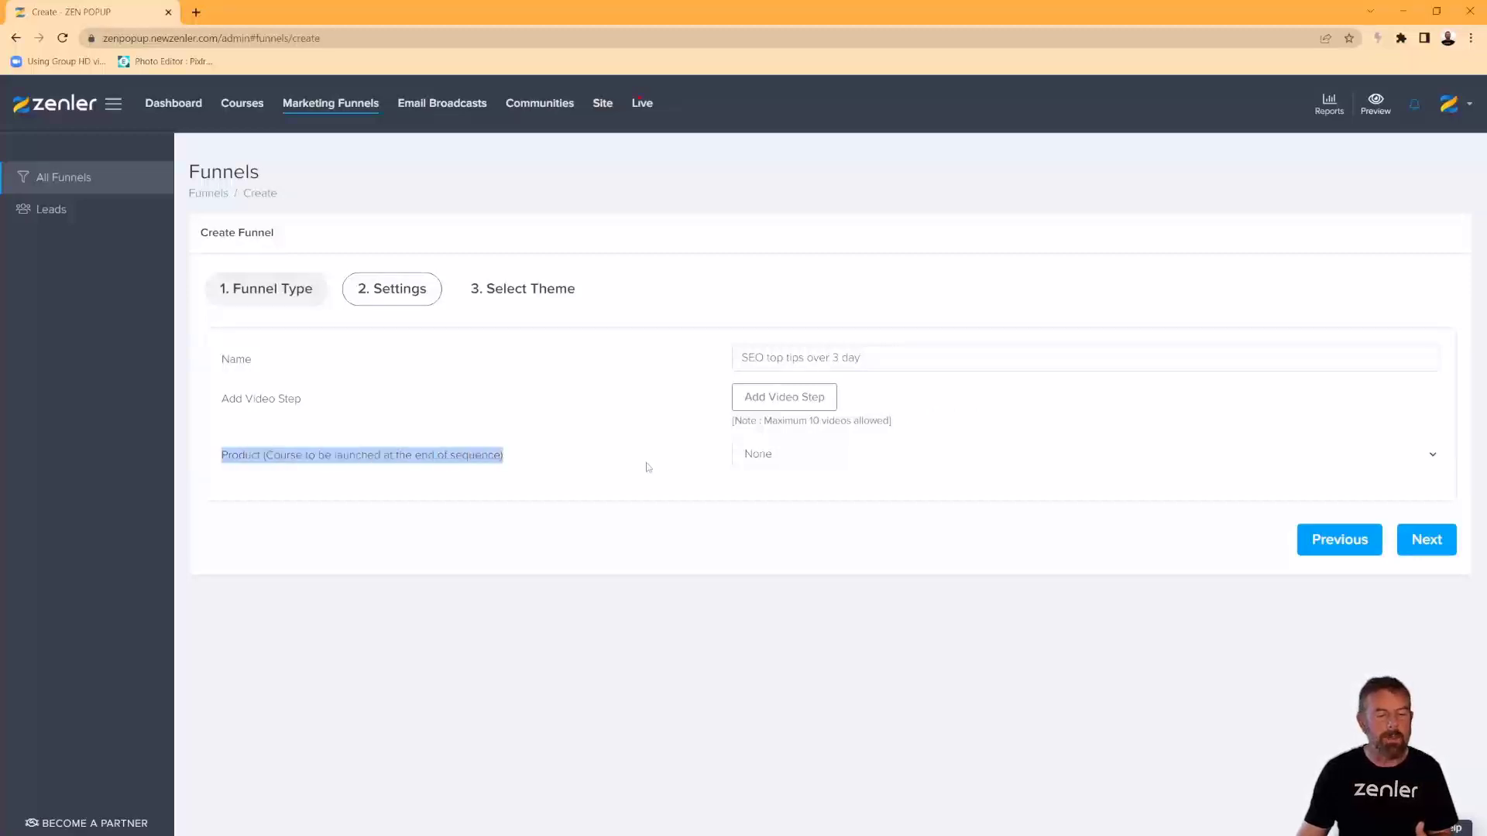
left_click(1402, 457)
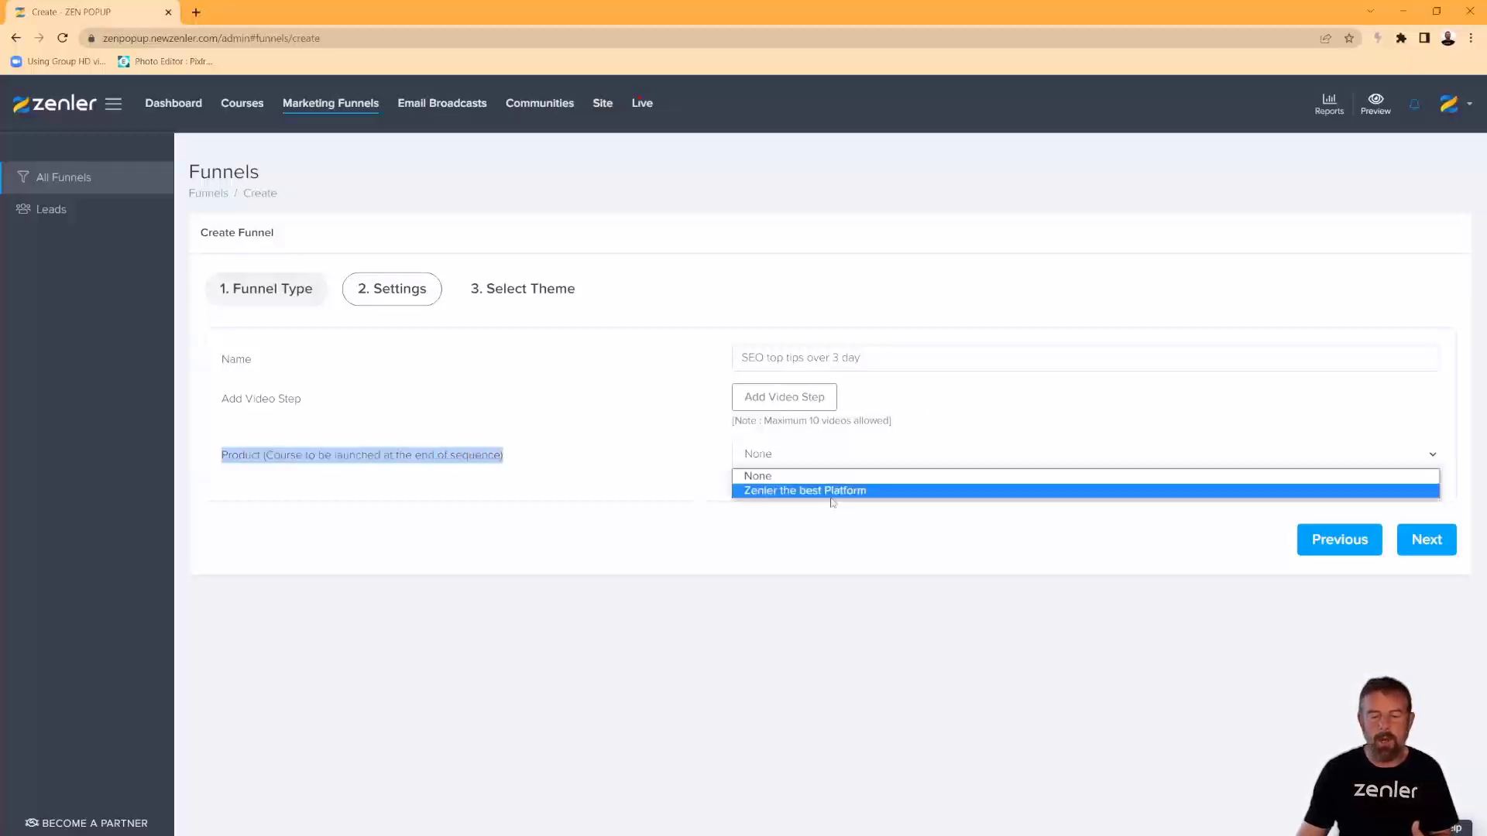
left_click(803, 491)
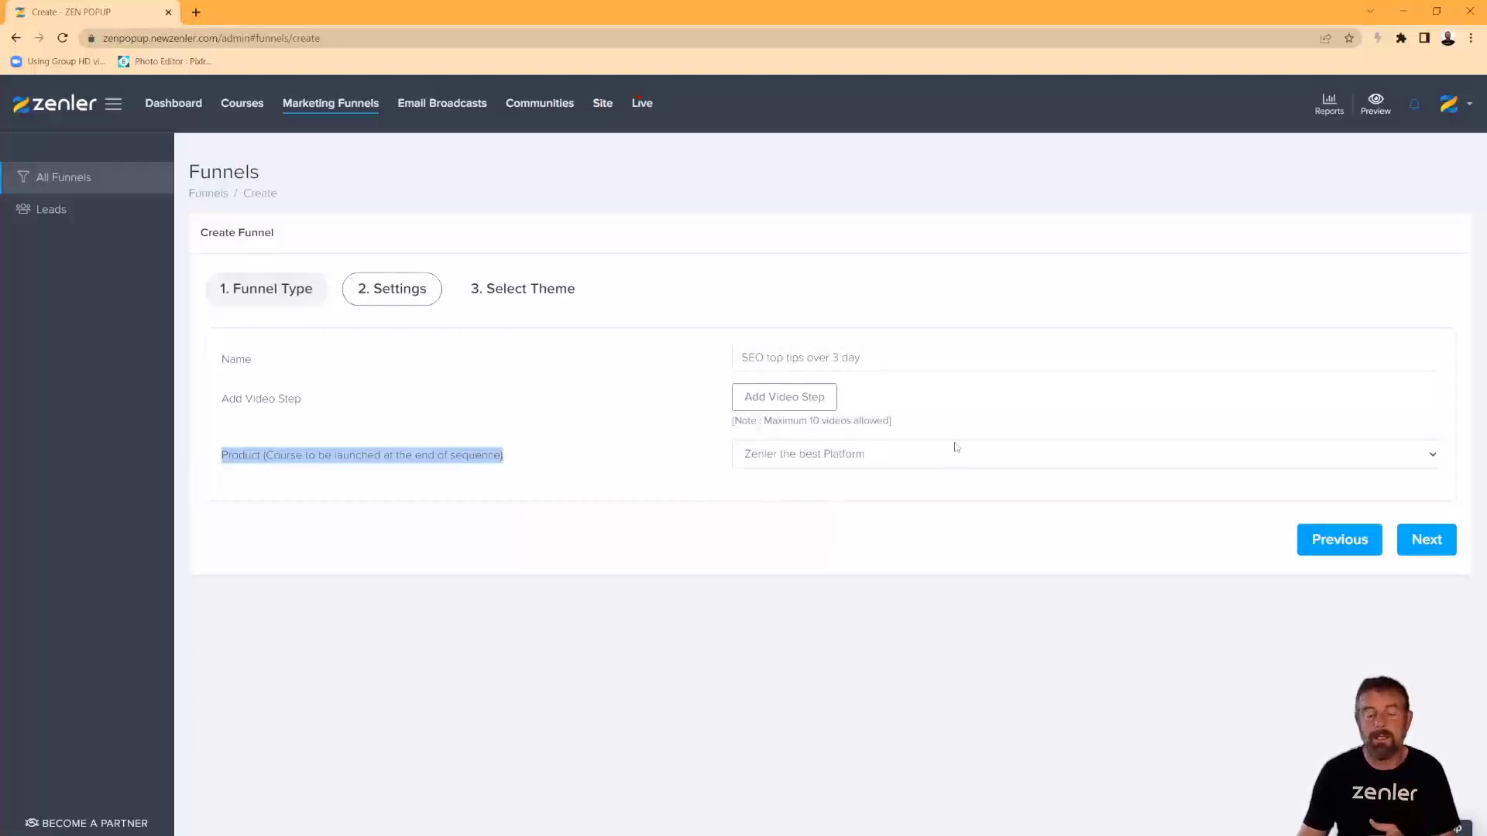
left_click(937, 463)
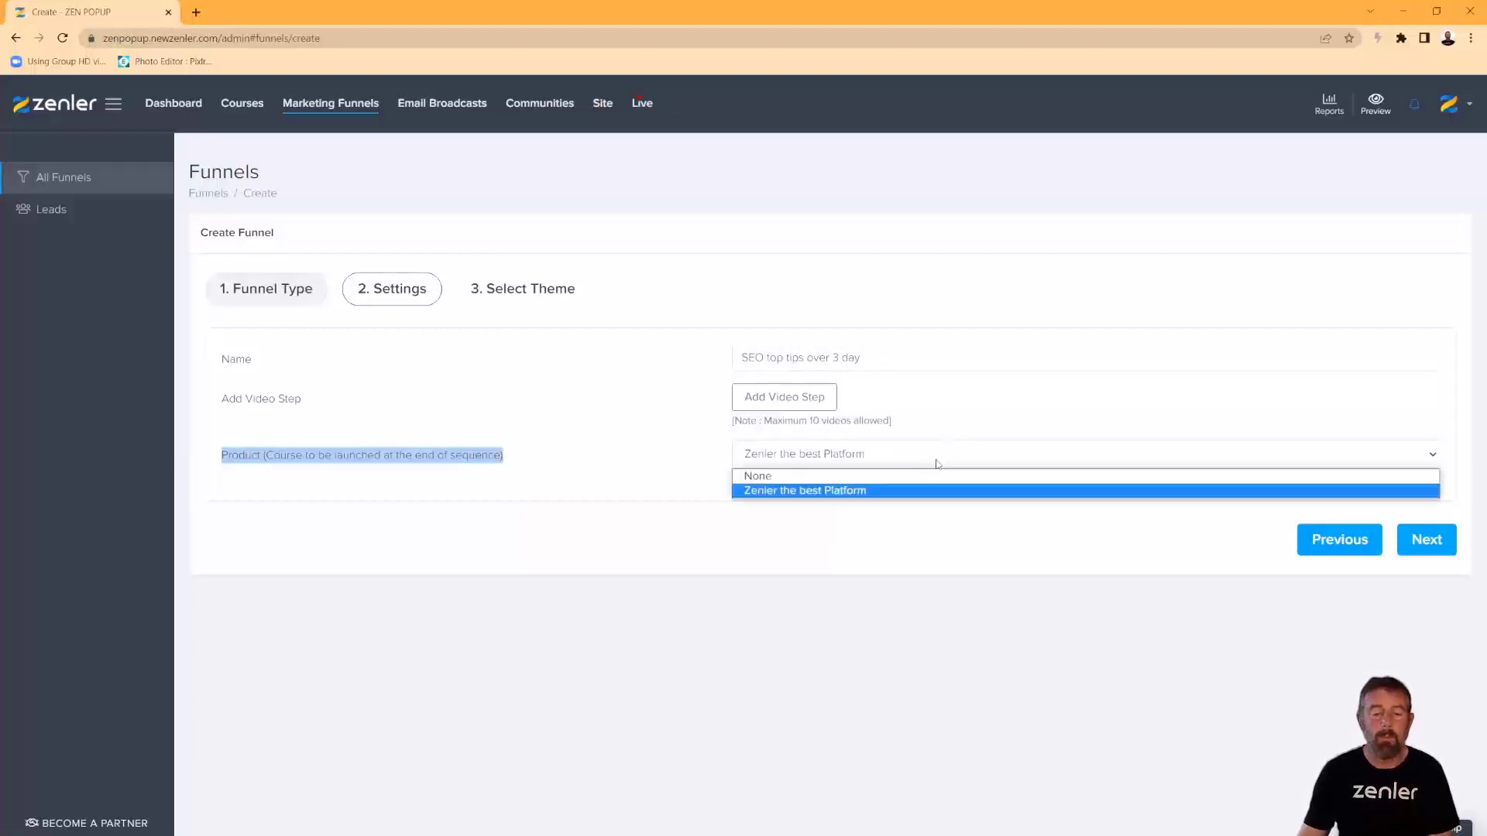
left_click(809, 493)
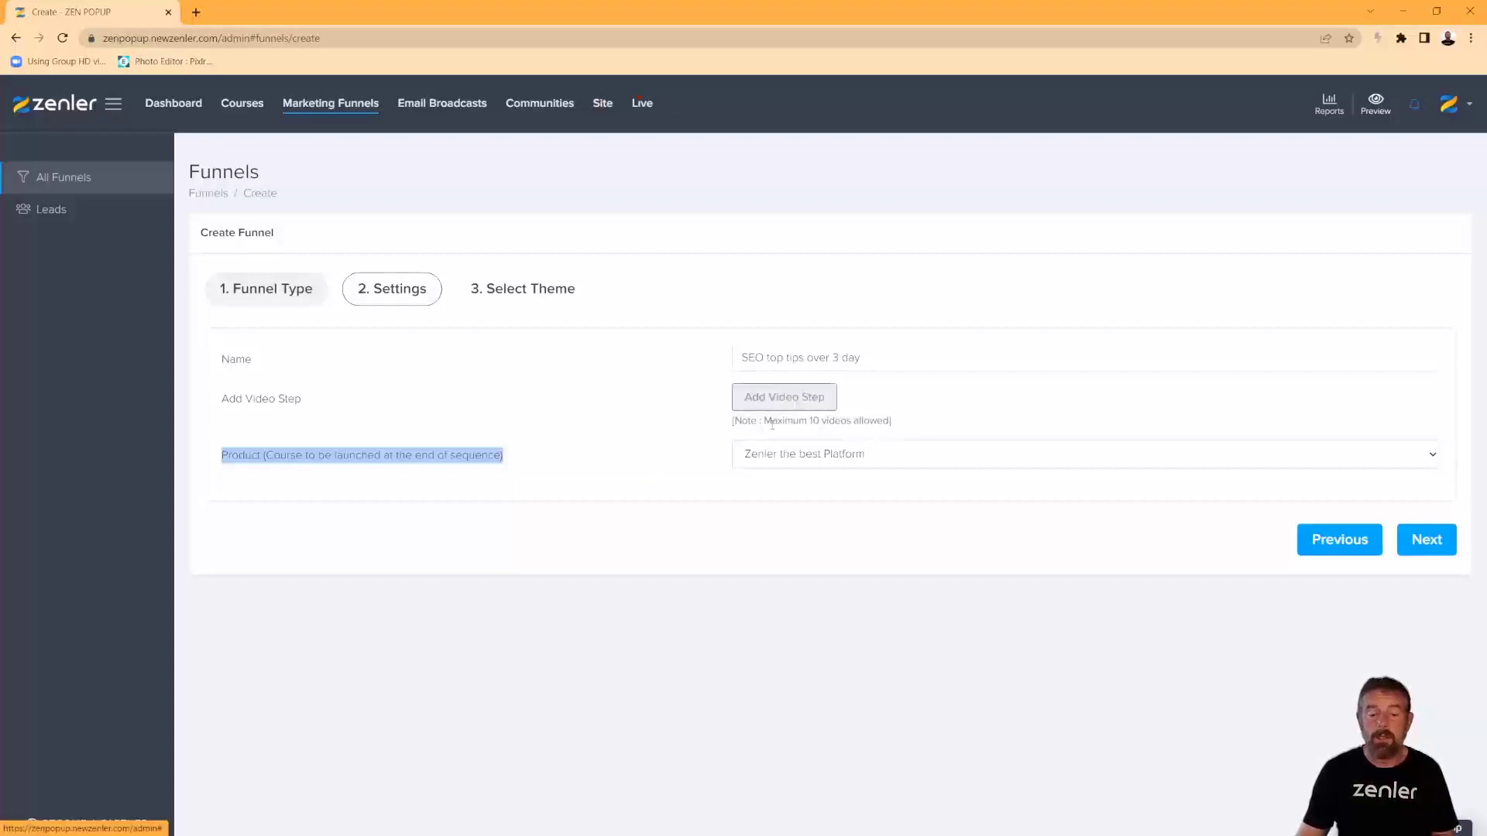
left_click_drag(765, 421, 889, 421)
left_click(919, 425)
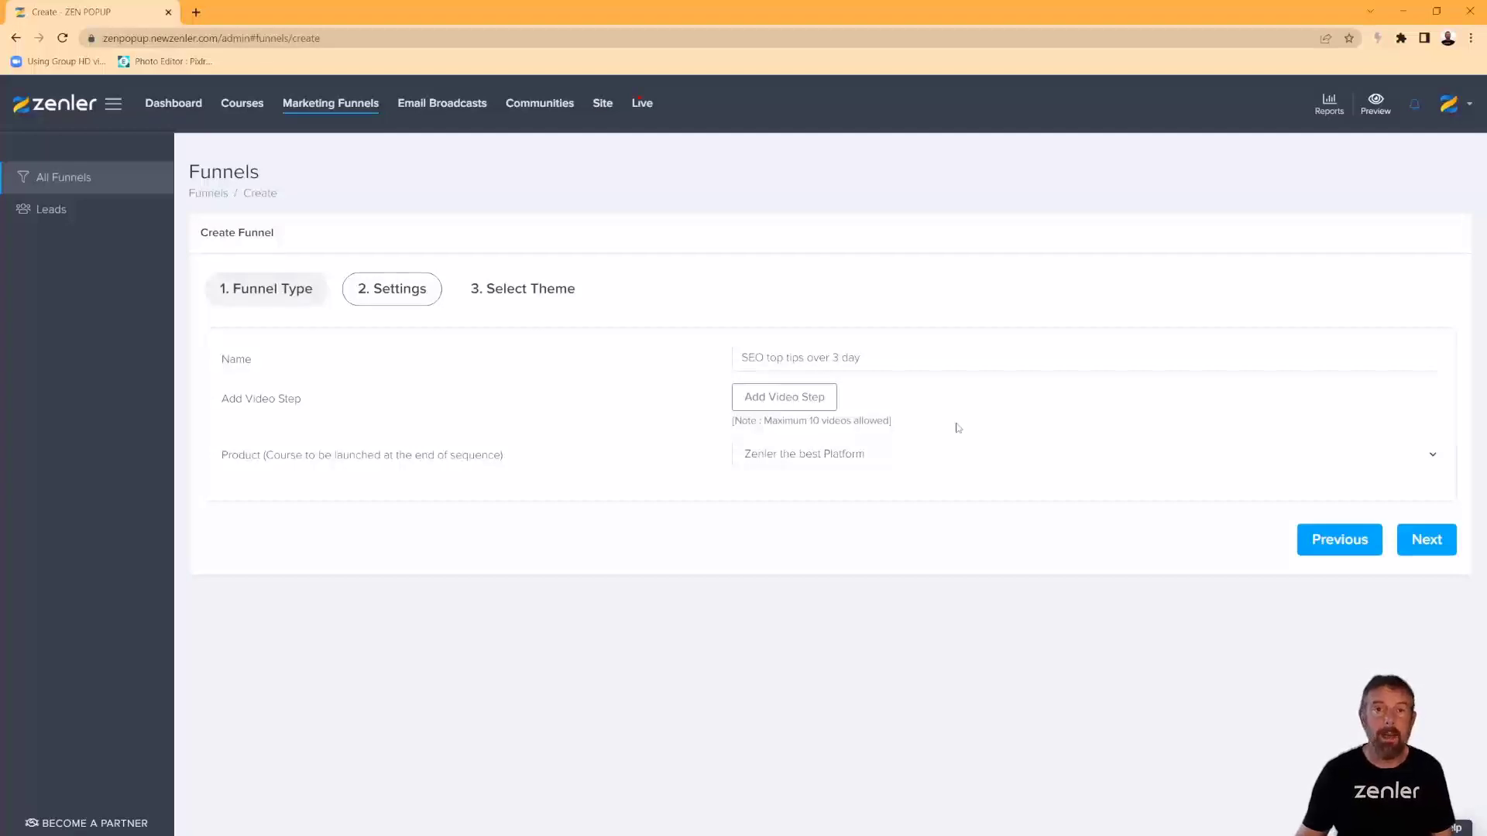
left_click(774, 402)
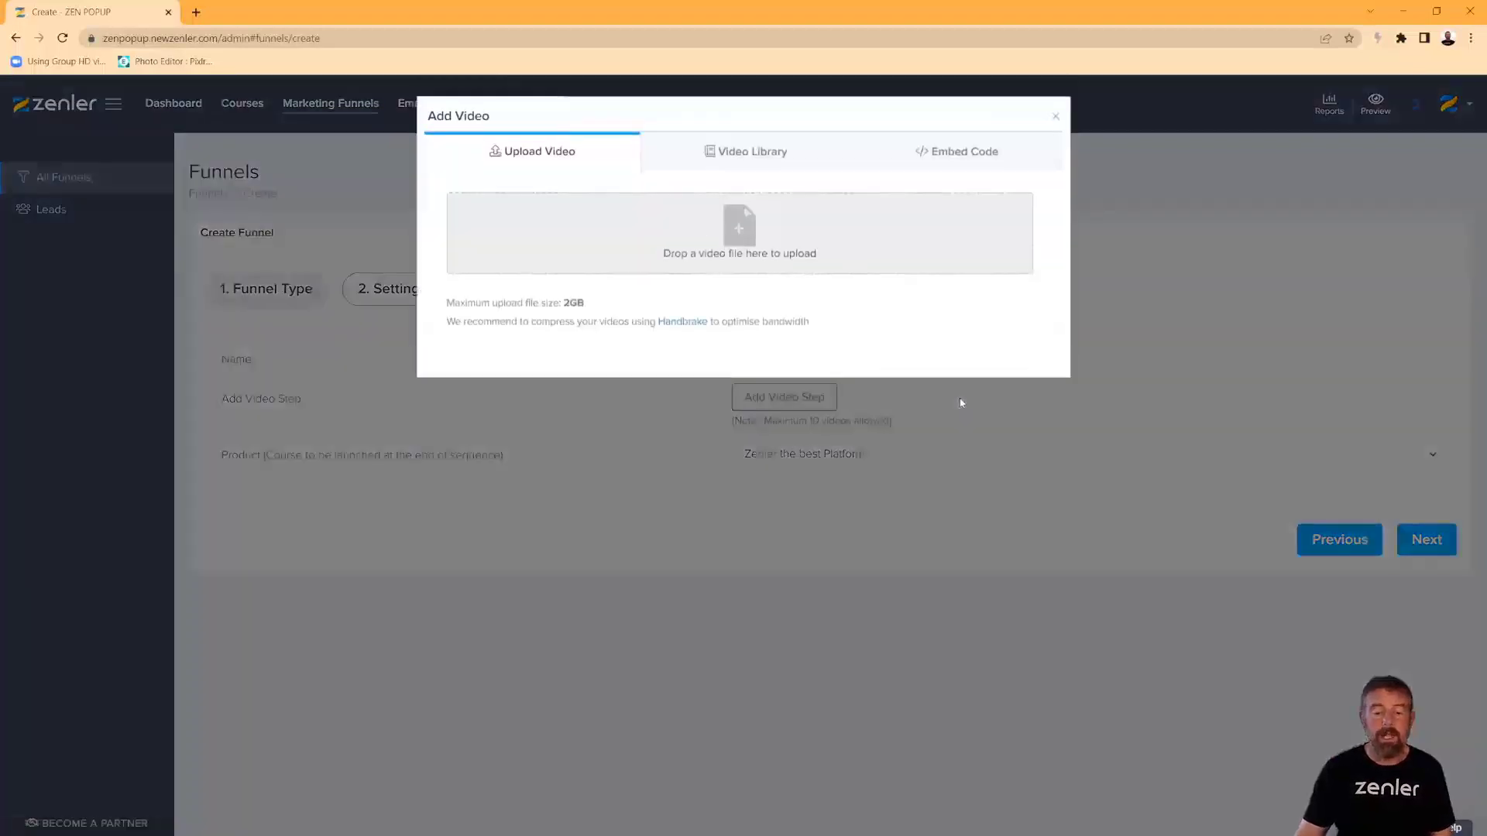
left_click(755, 155)
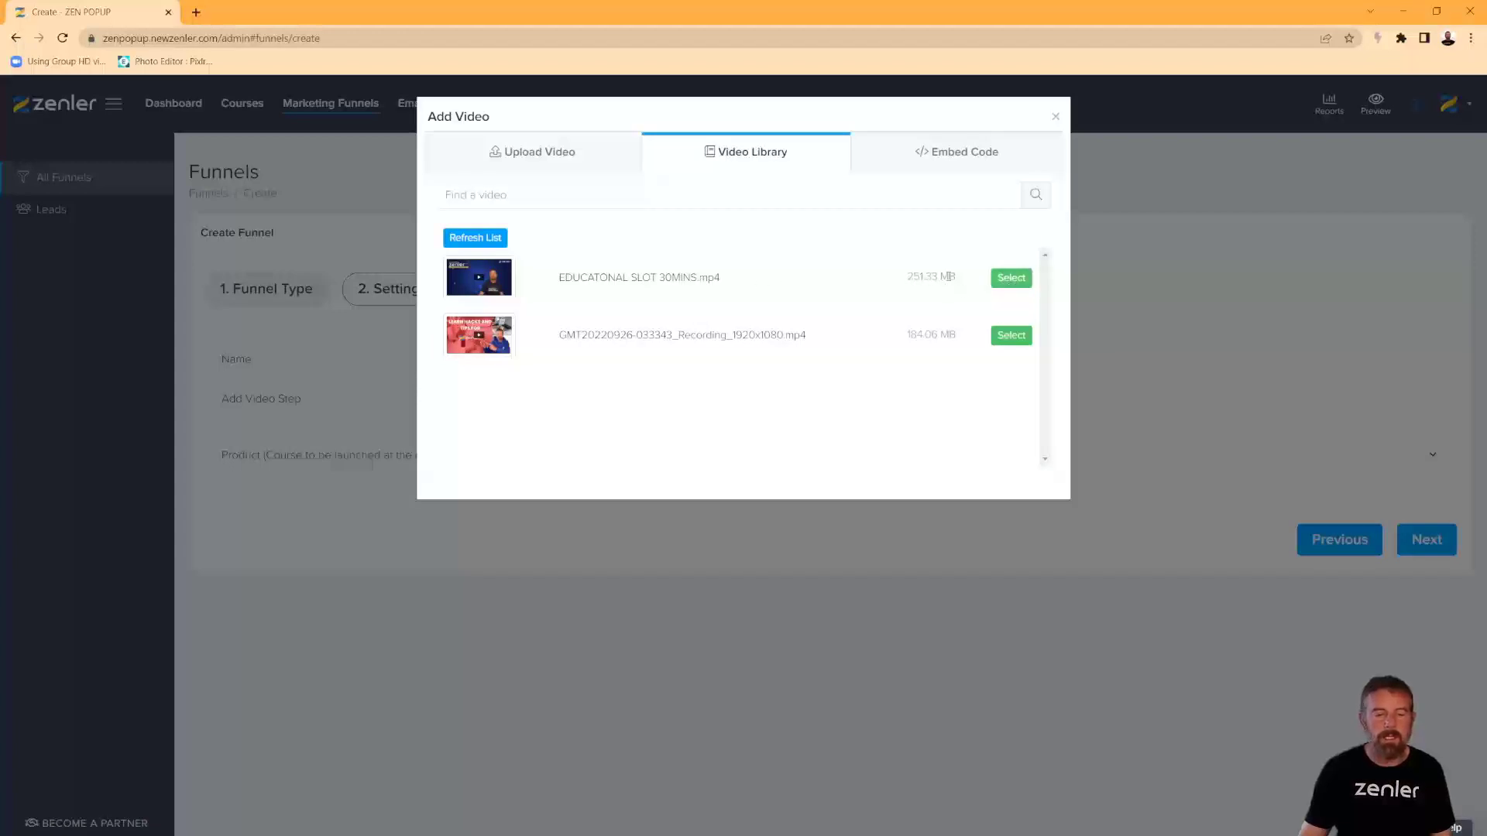
left_click(1012, 279)
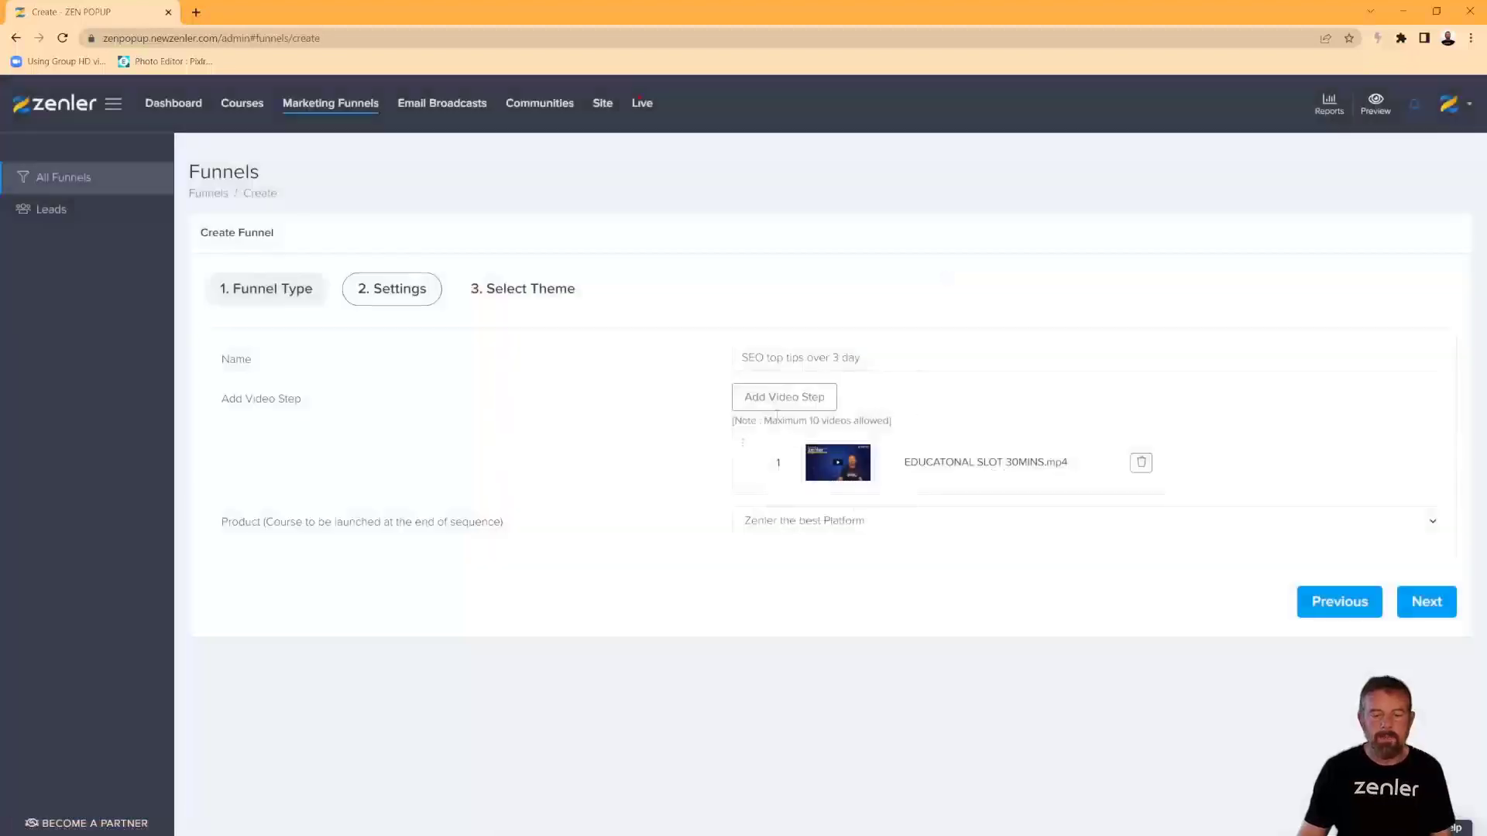
left_click(821, 396)
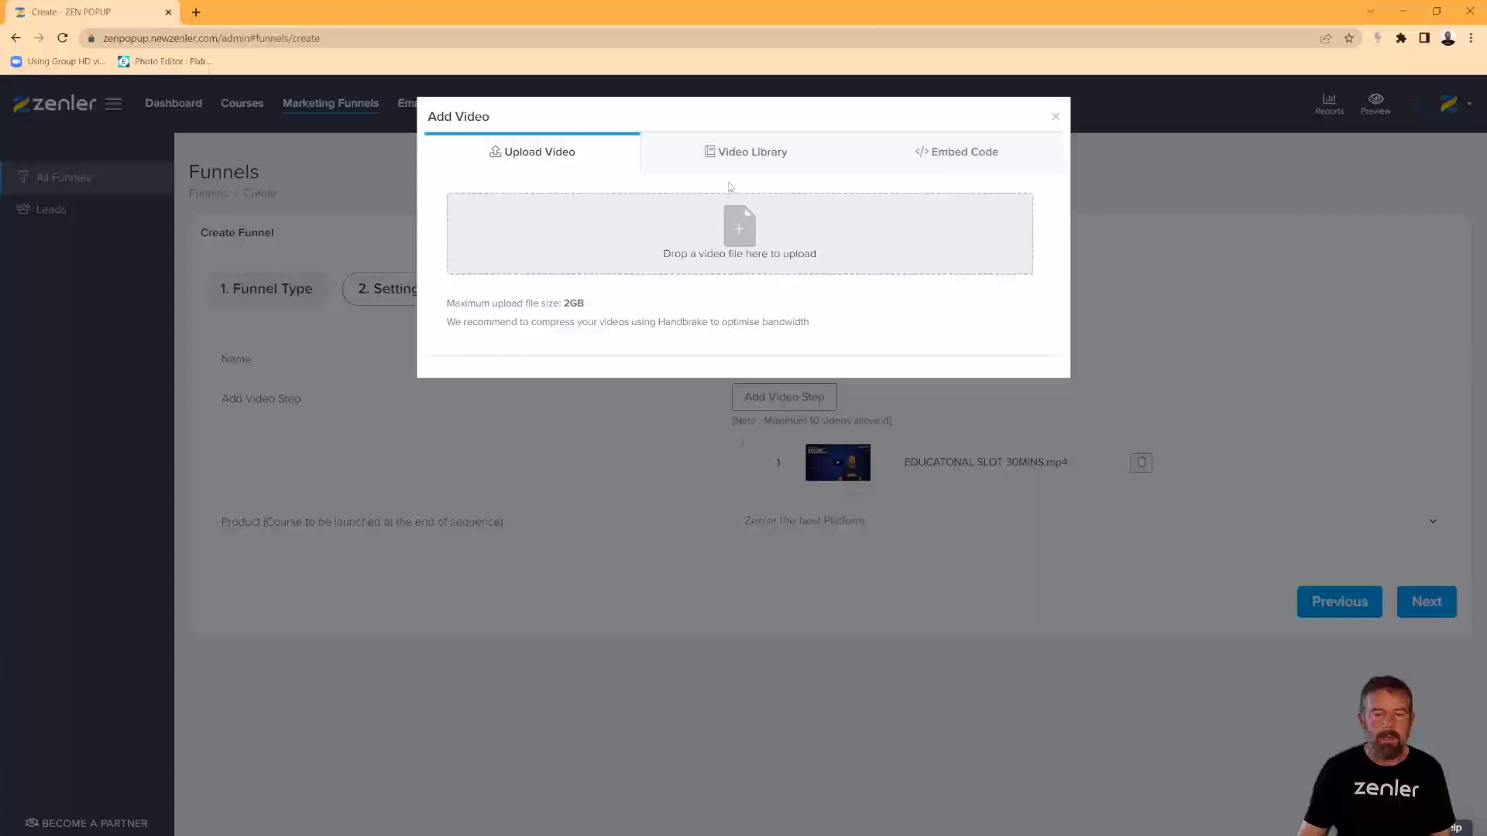
left_click(747, 158)
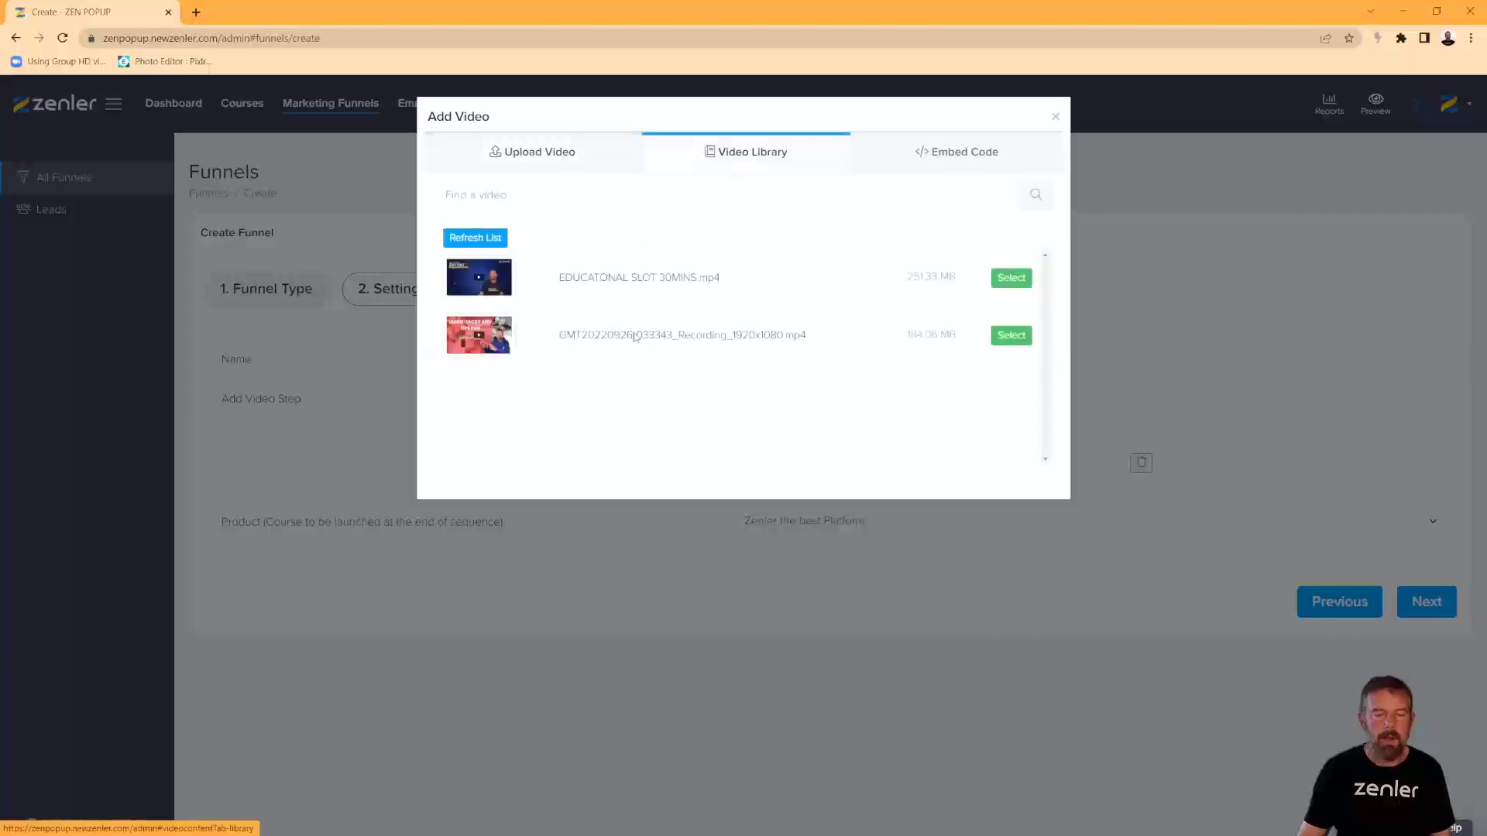
left_click(999, 339)
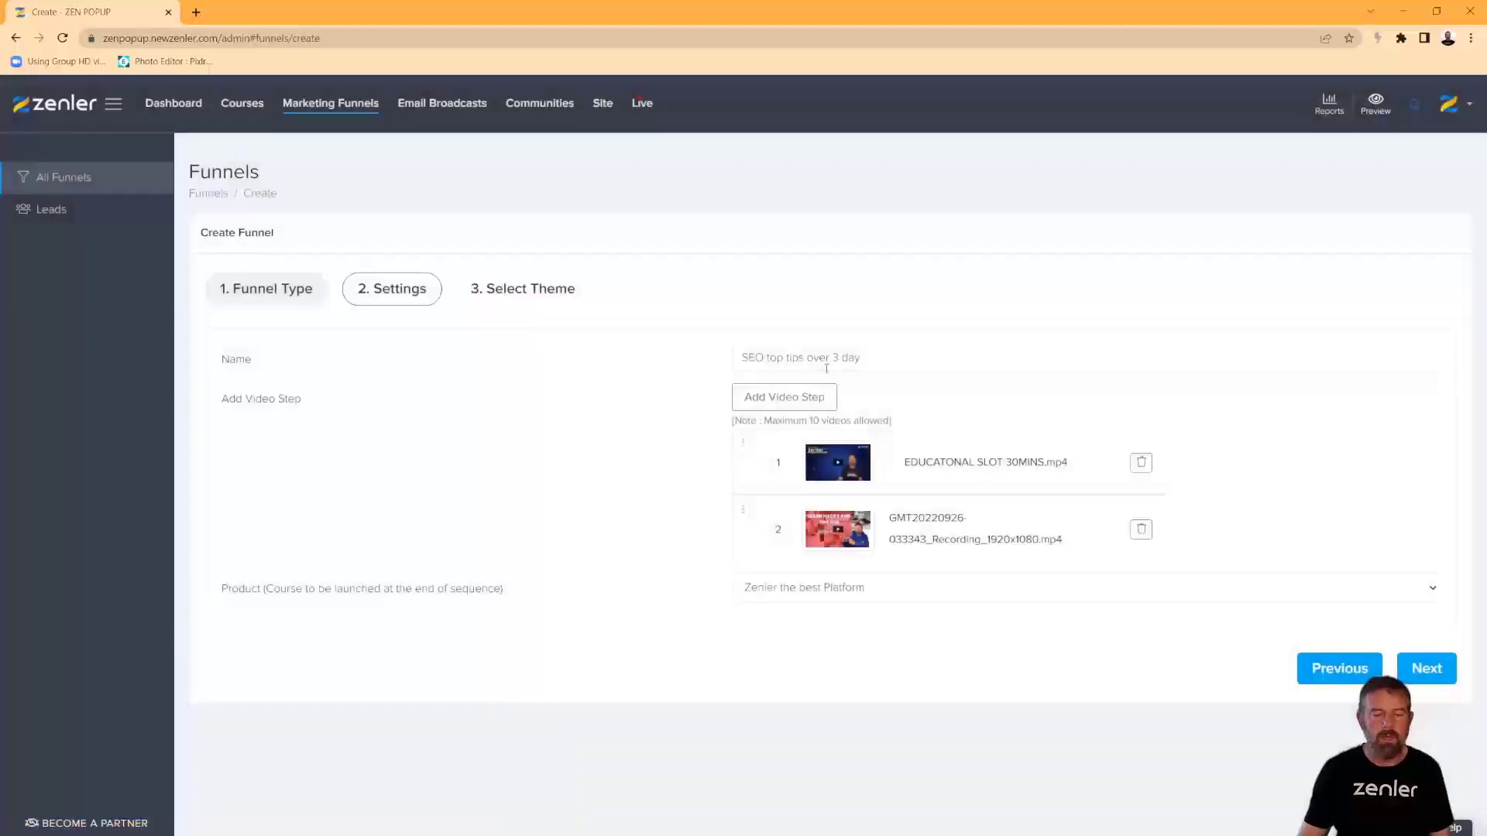
left_click(795, 402)
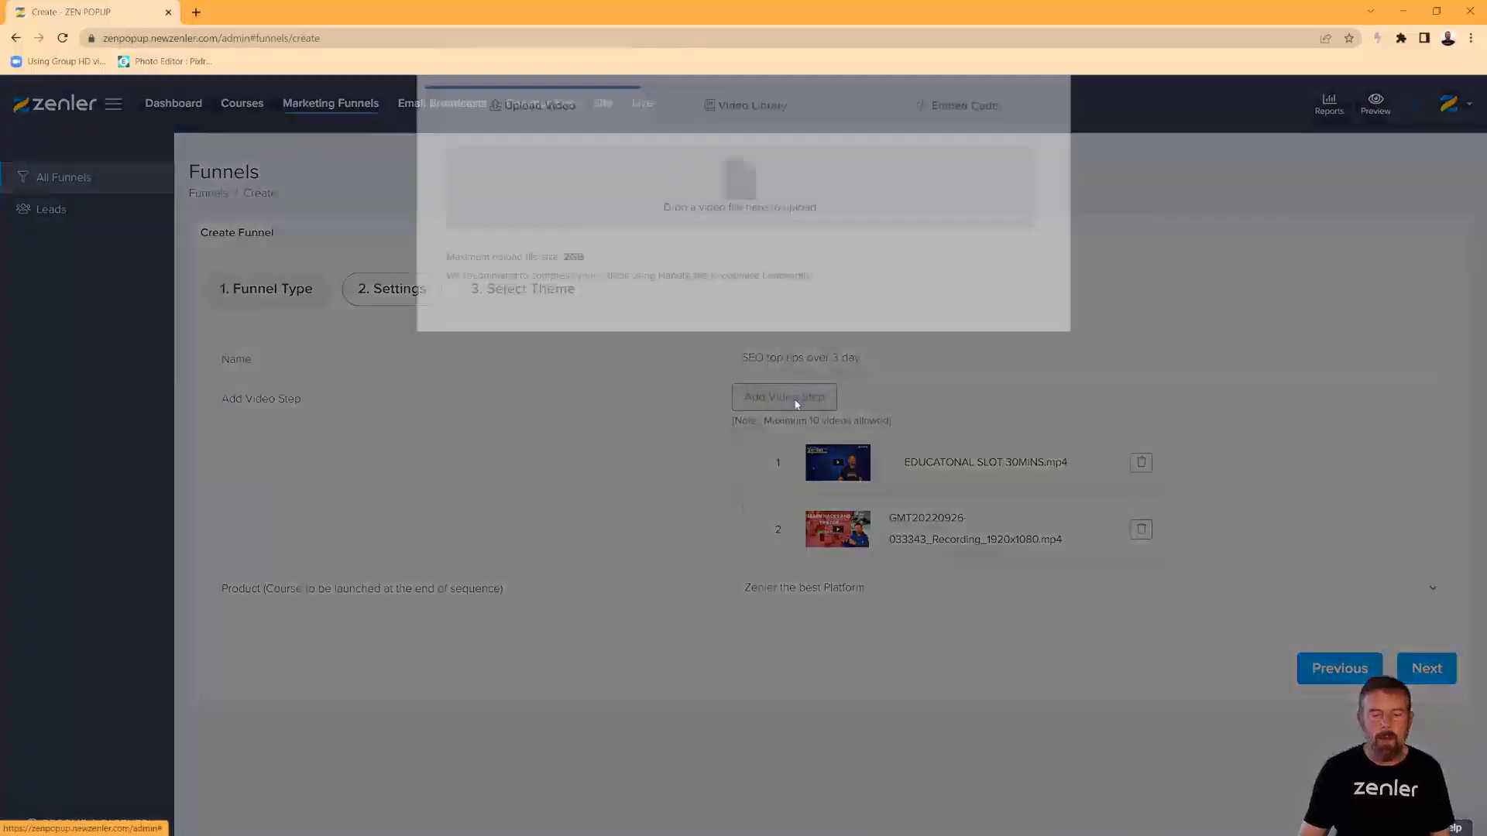
left_click(745, 155)
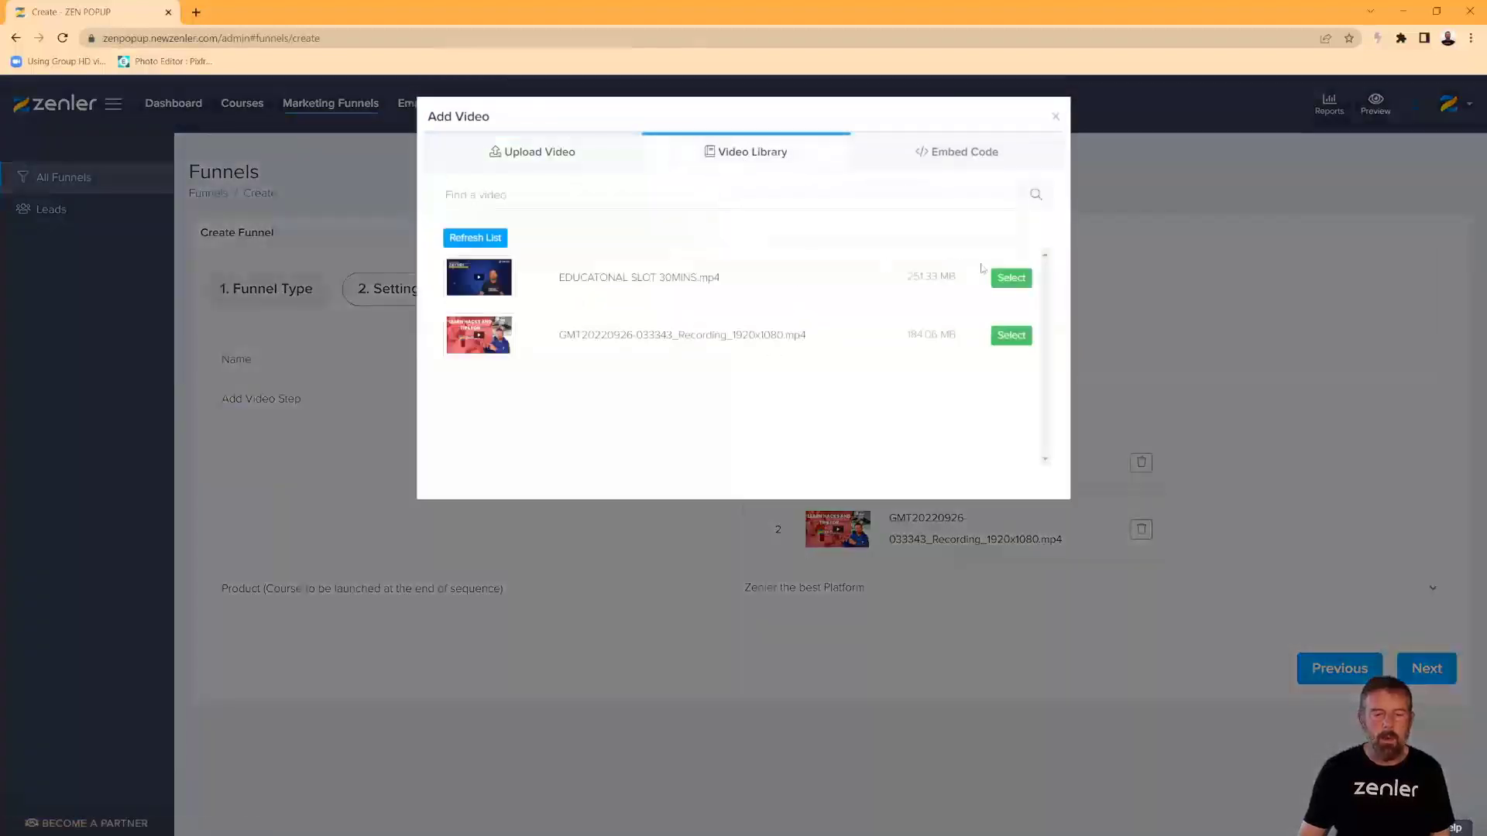
left_click(1002, 279)
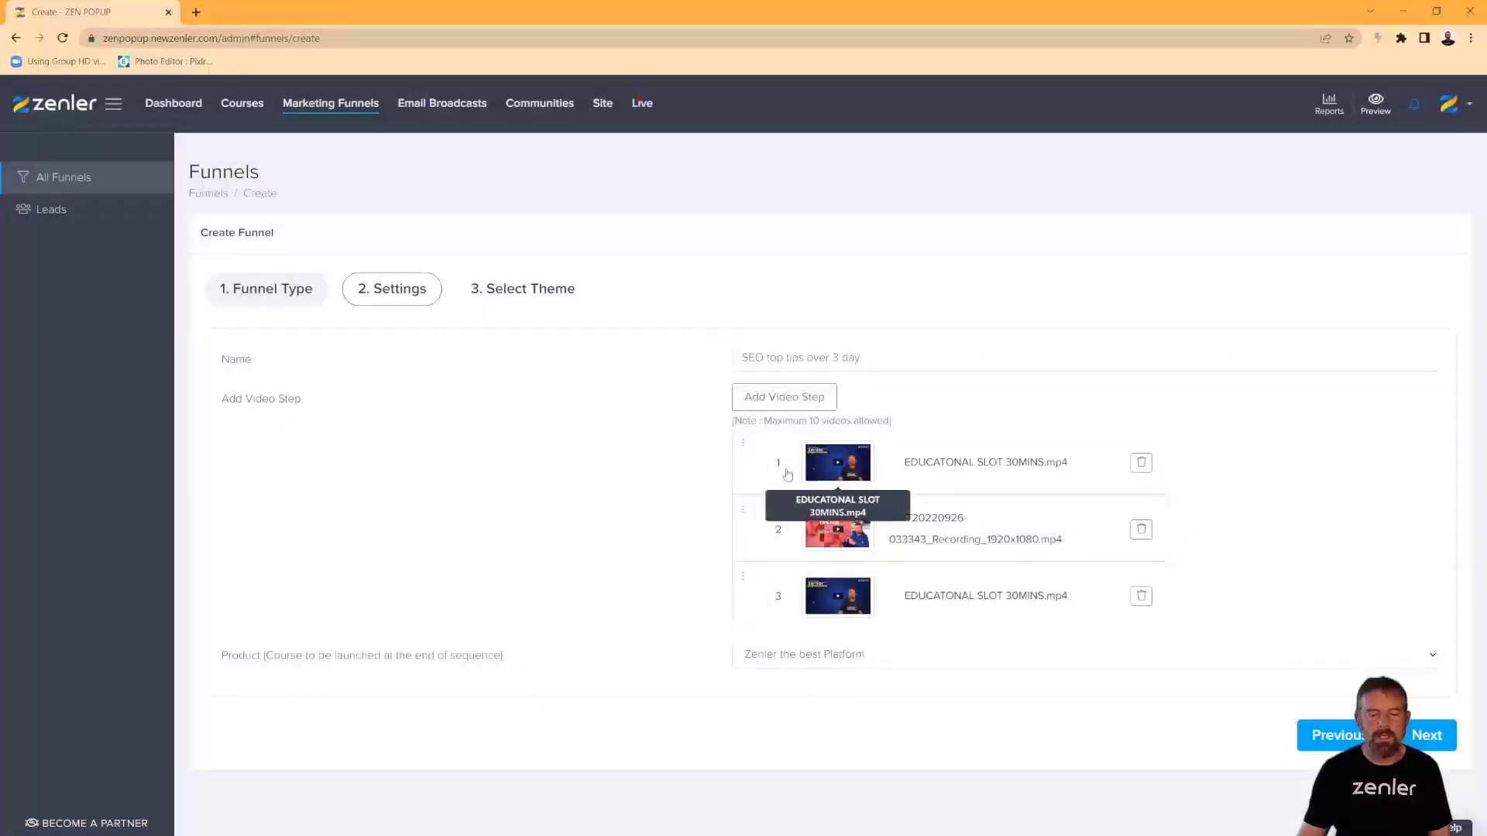
left_click(785, 401)
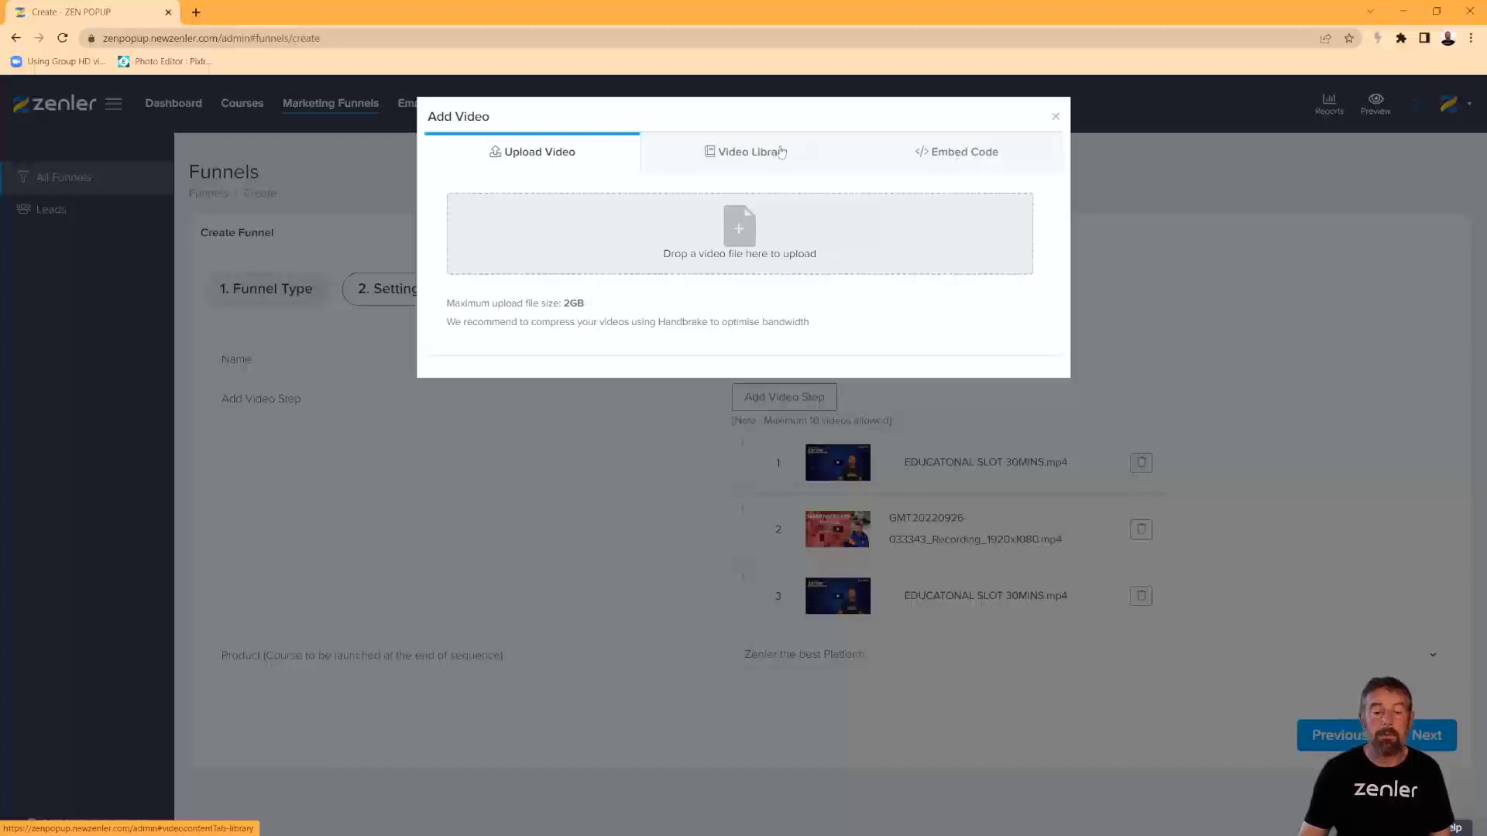
left_click(1053, 118)
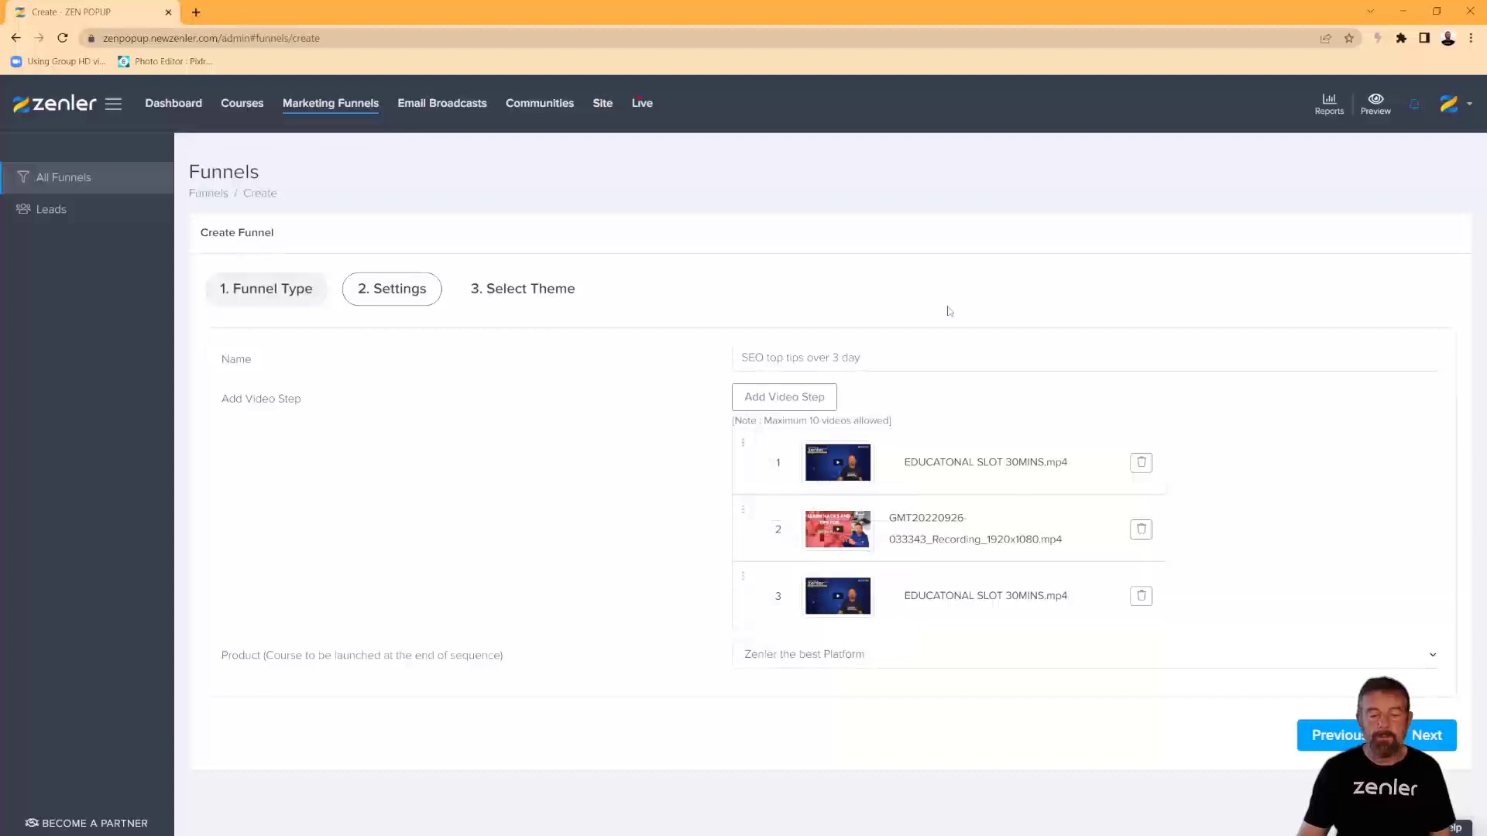
left_click(1432, 742)
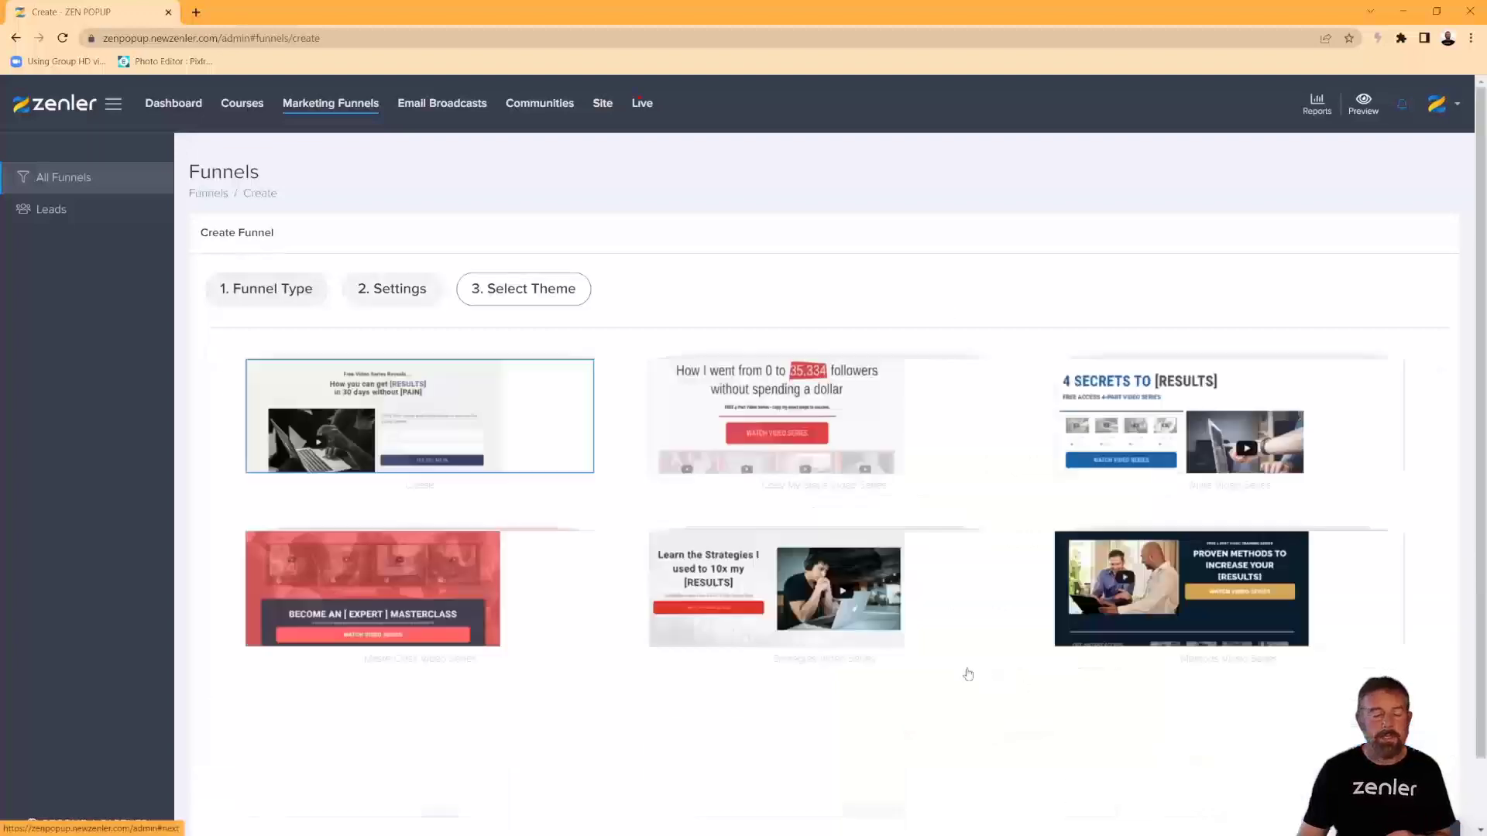
Preview the Classic, Methods Video Series and Strategies Video Series themes, including the second page of Classic, returning to the layouts after each.
mouse_move(485, 402)
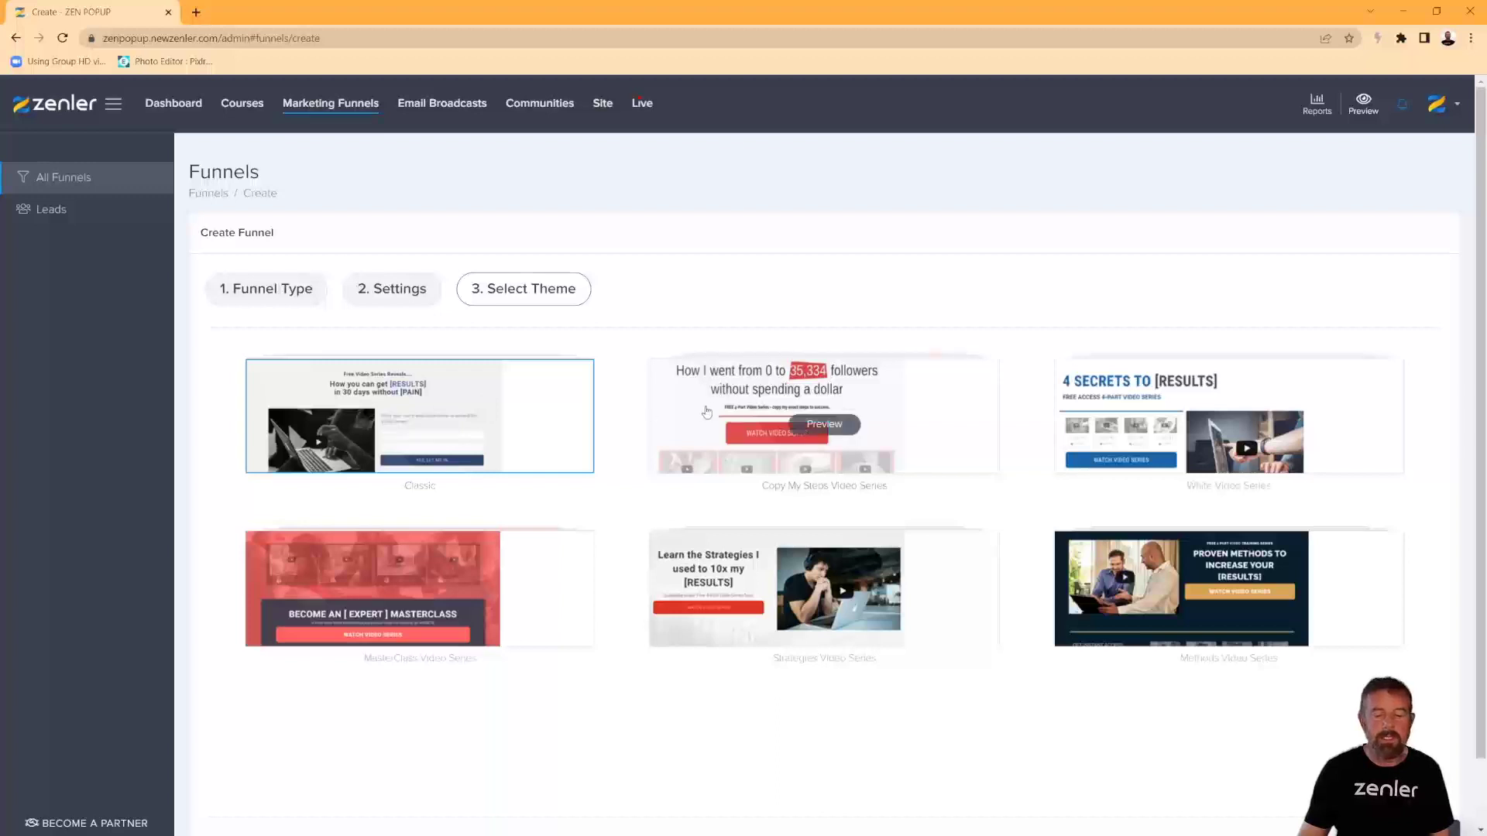
left_click(415, 425)
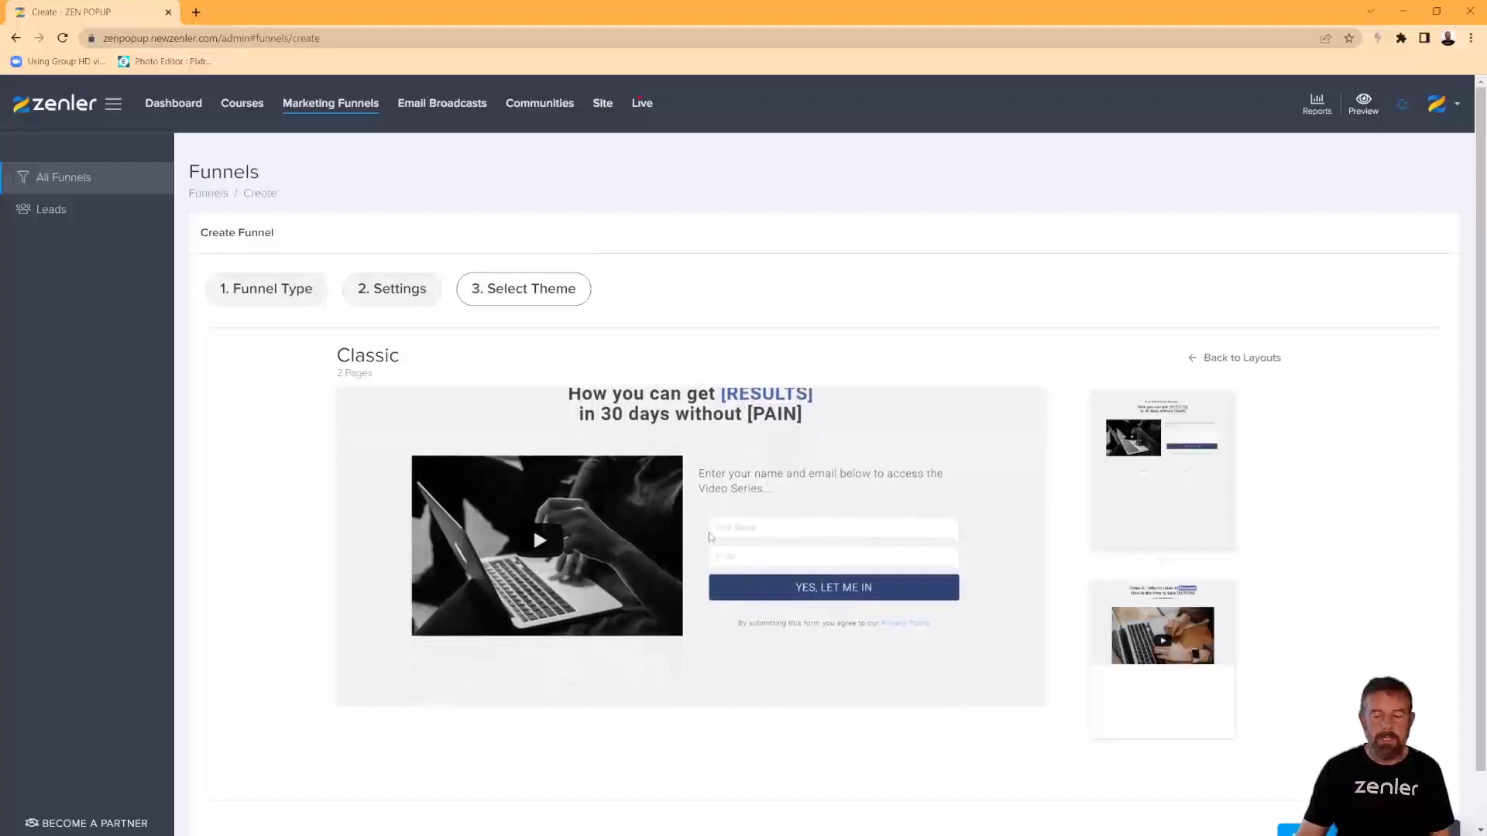
left_click(1162, 718)
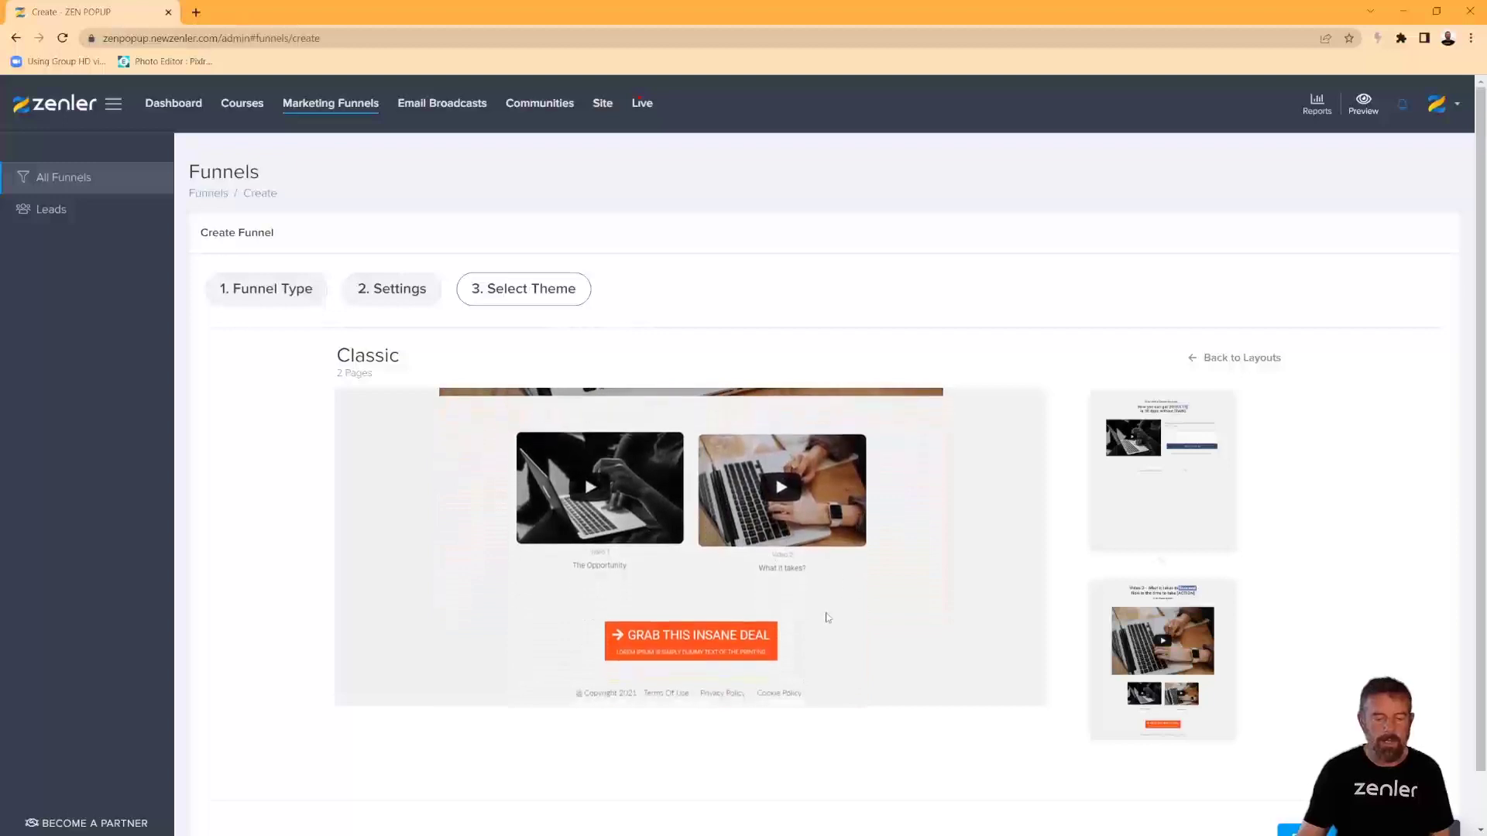
left_click(1235, 359)
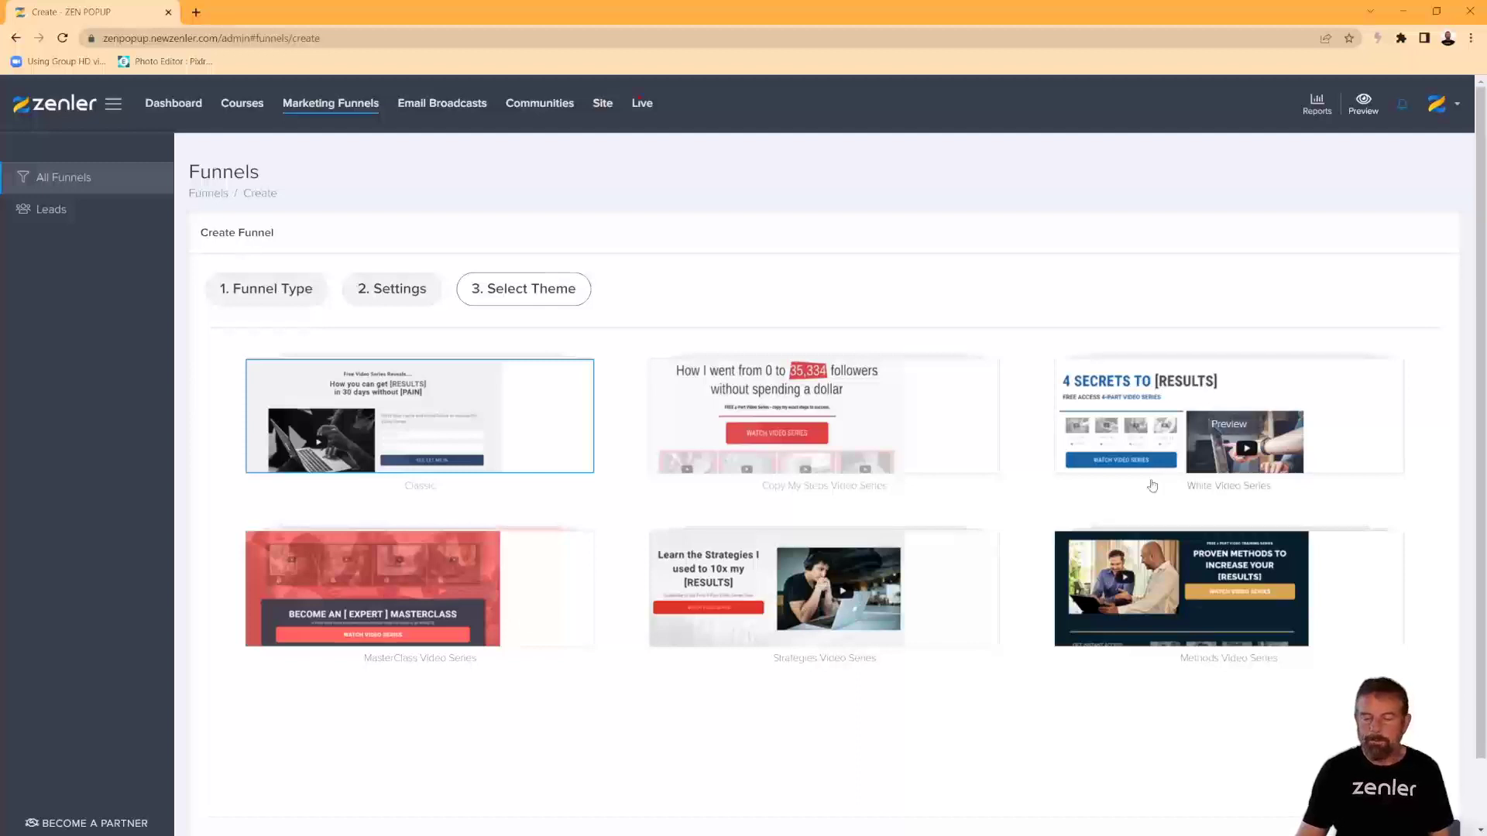
left_click(1084, 592)
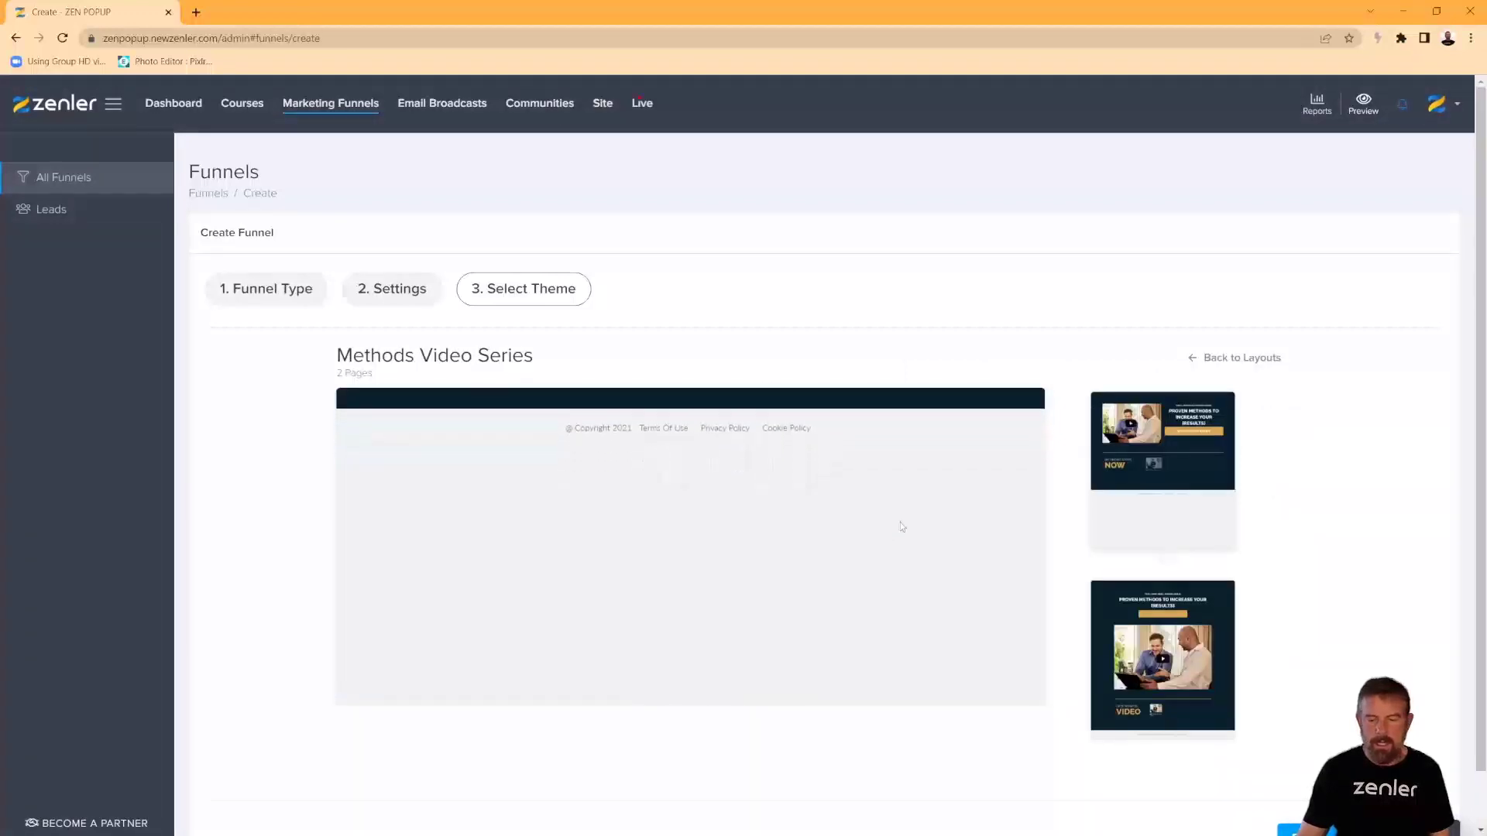
left_click(1206, 358)
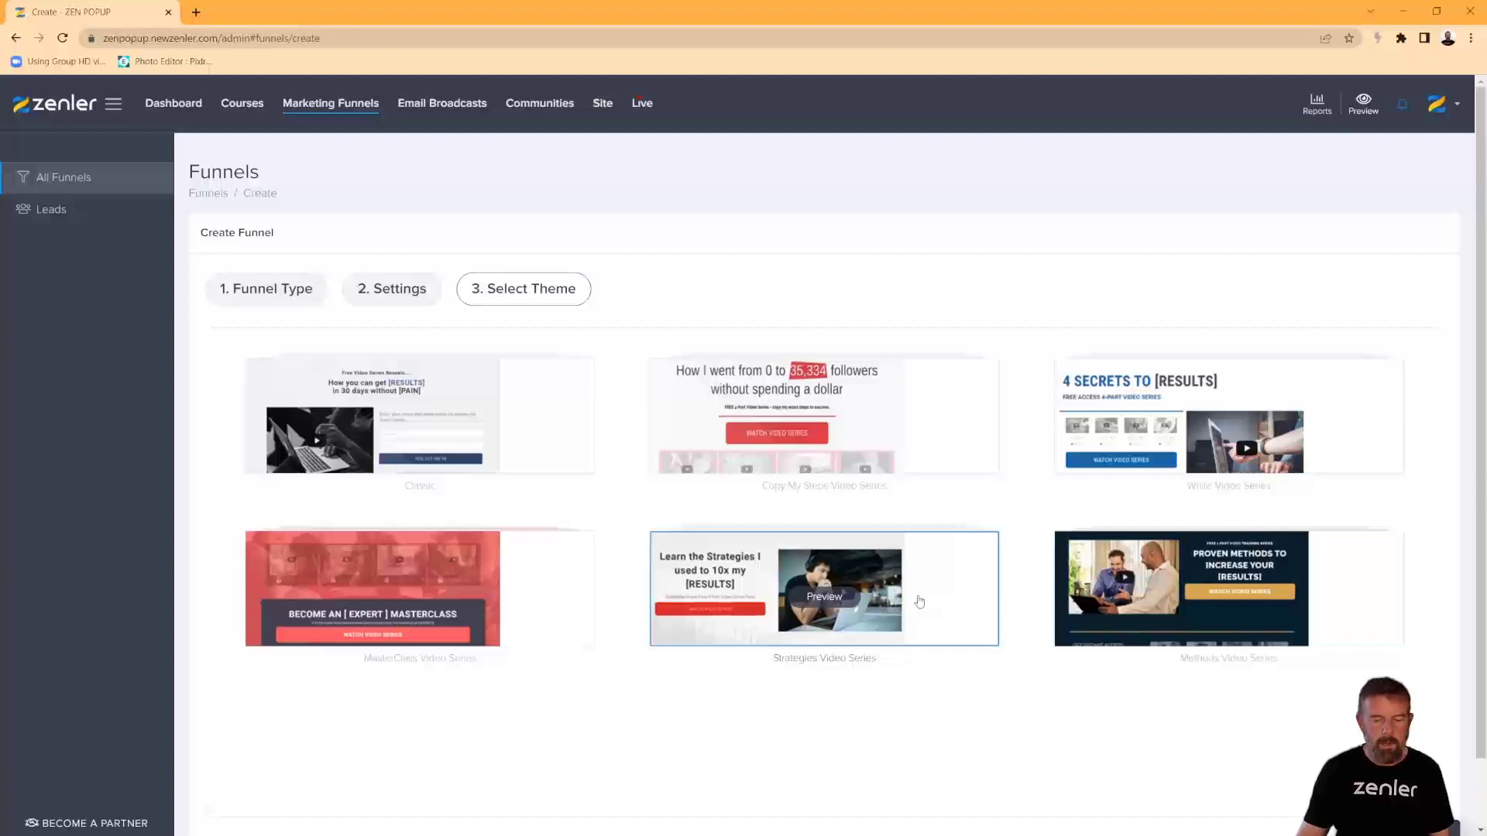
left_click(818, 597)
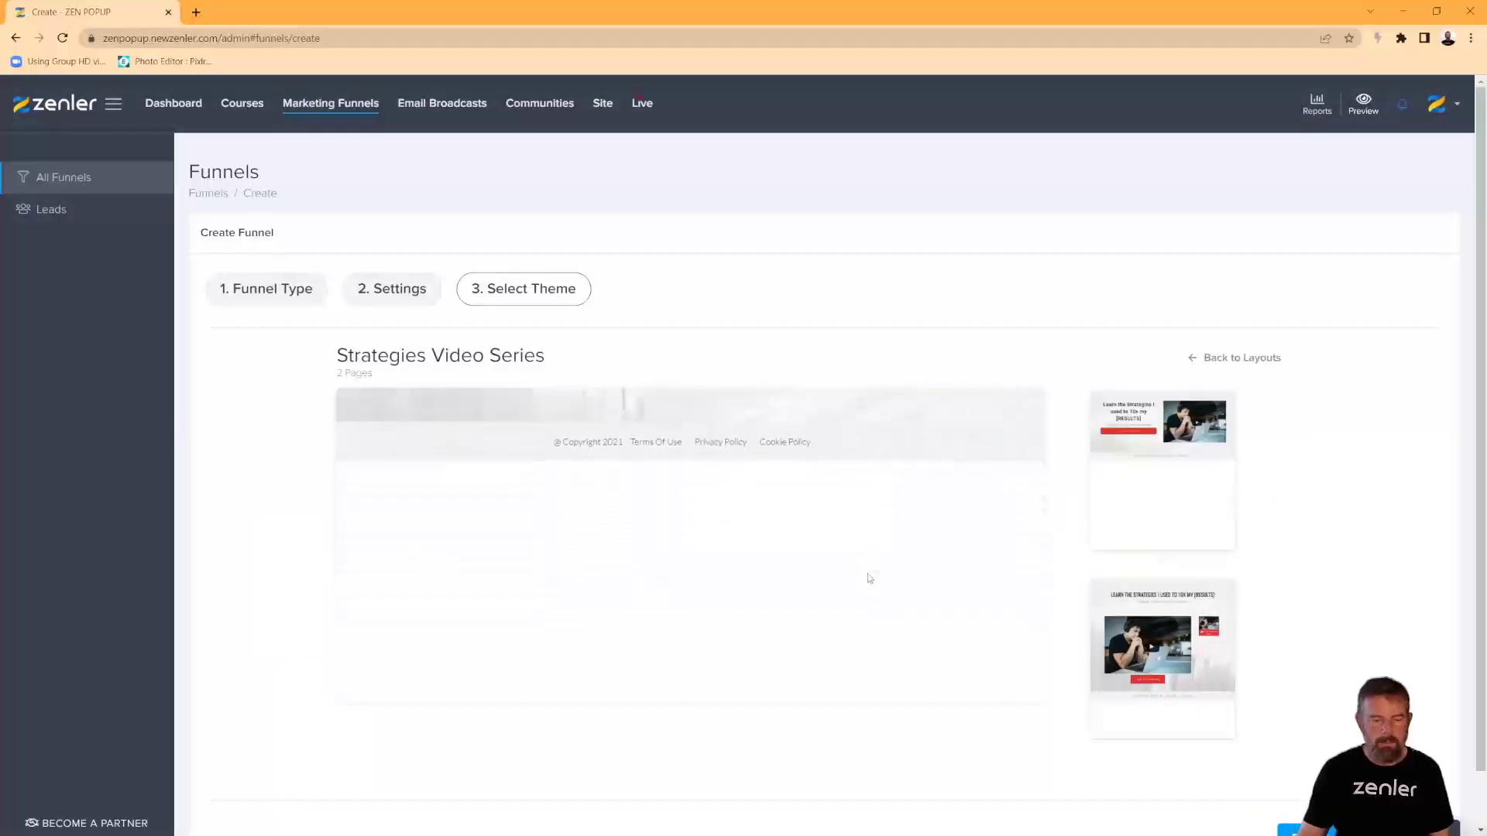
left_click(1231, 359)
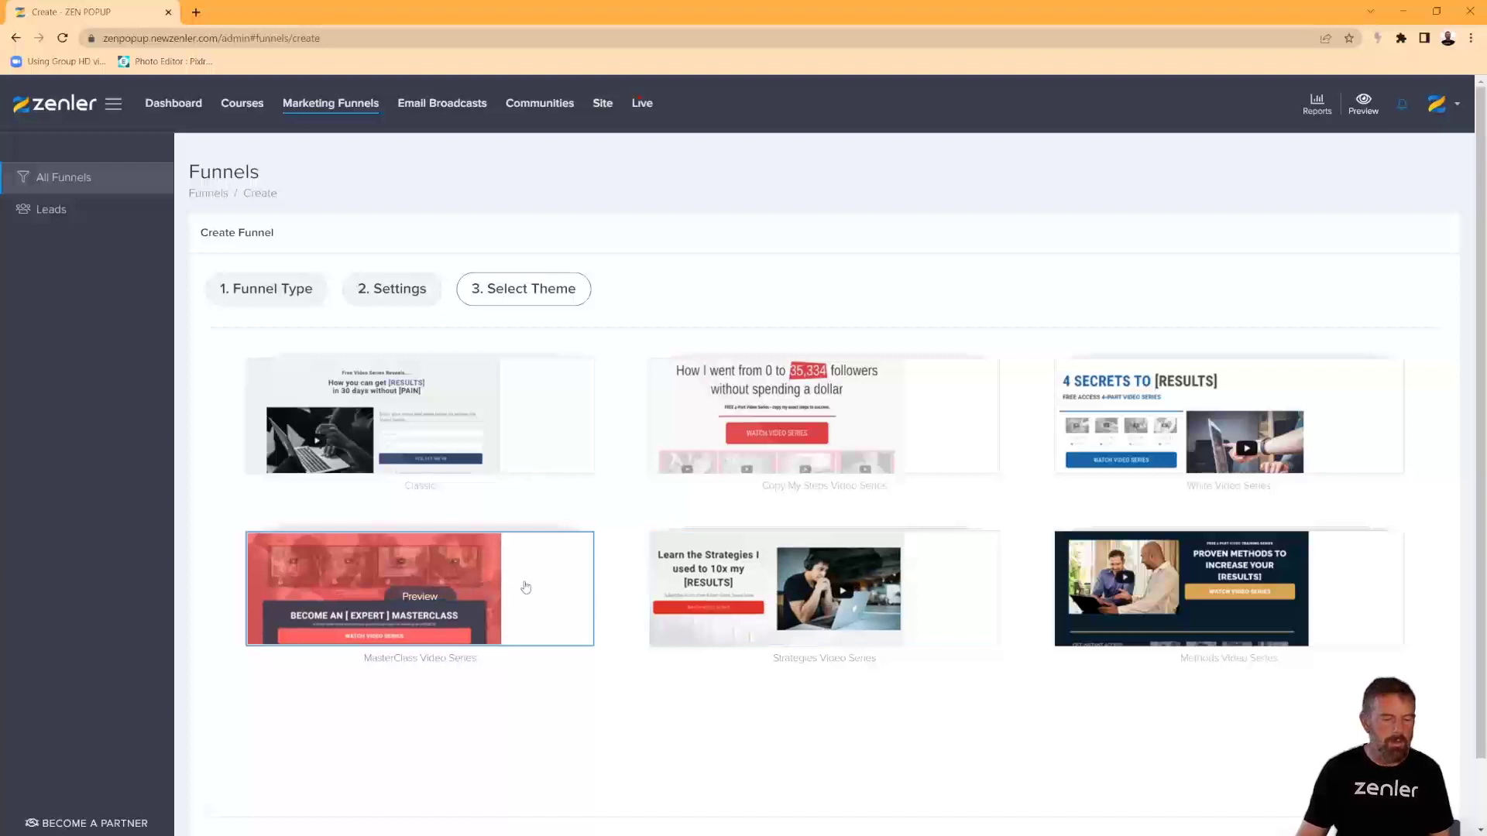
Preview and choose the MasterClass Video Series theme, and create the funnel with it.
left_click(417, 603)
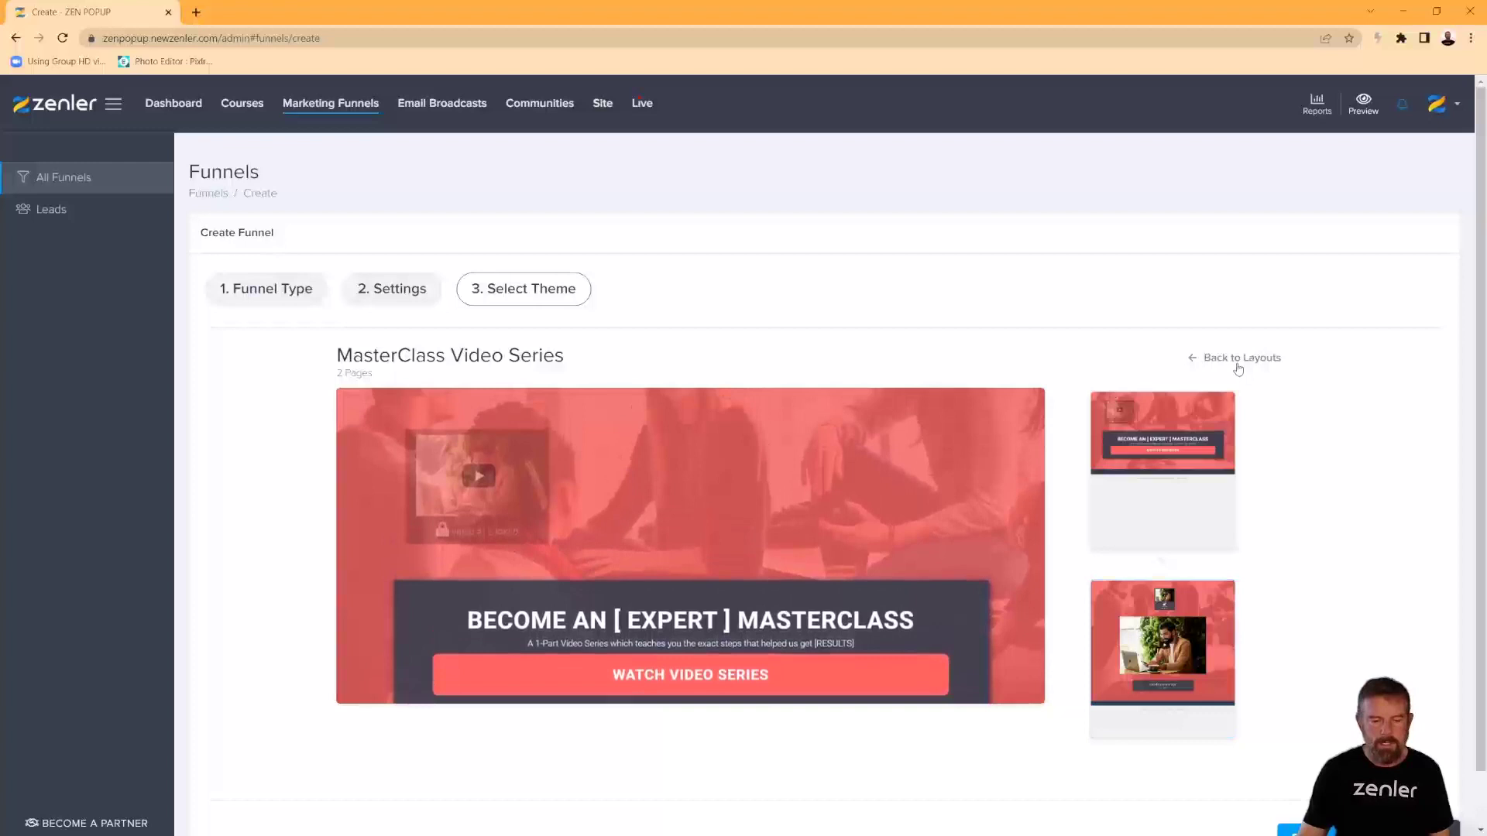
left_click(1239, 364)
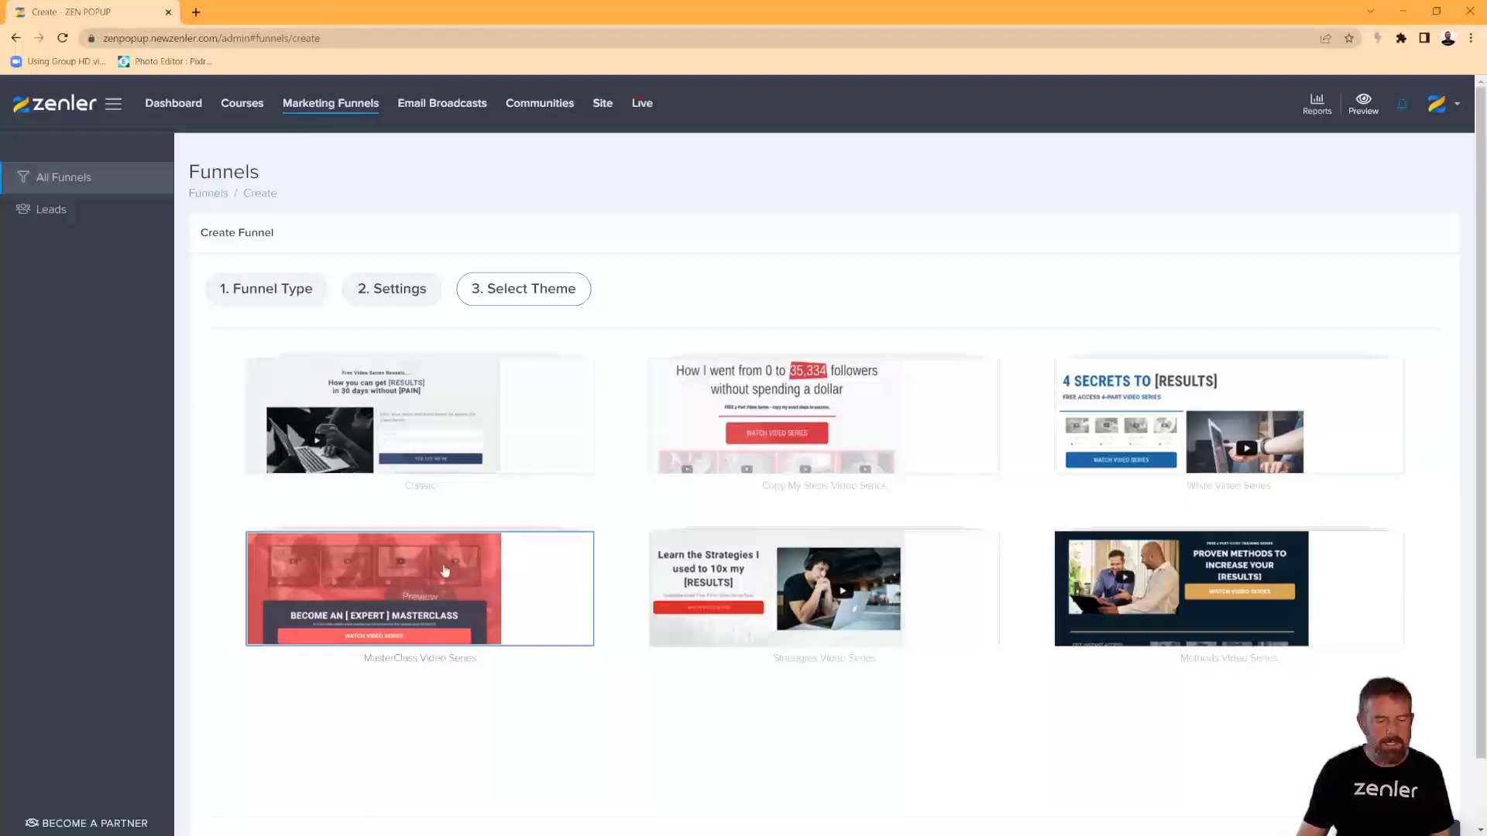
scroll(1162, 721, "down", 1)
left_click(1276, 768)
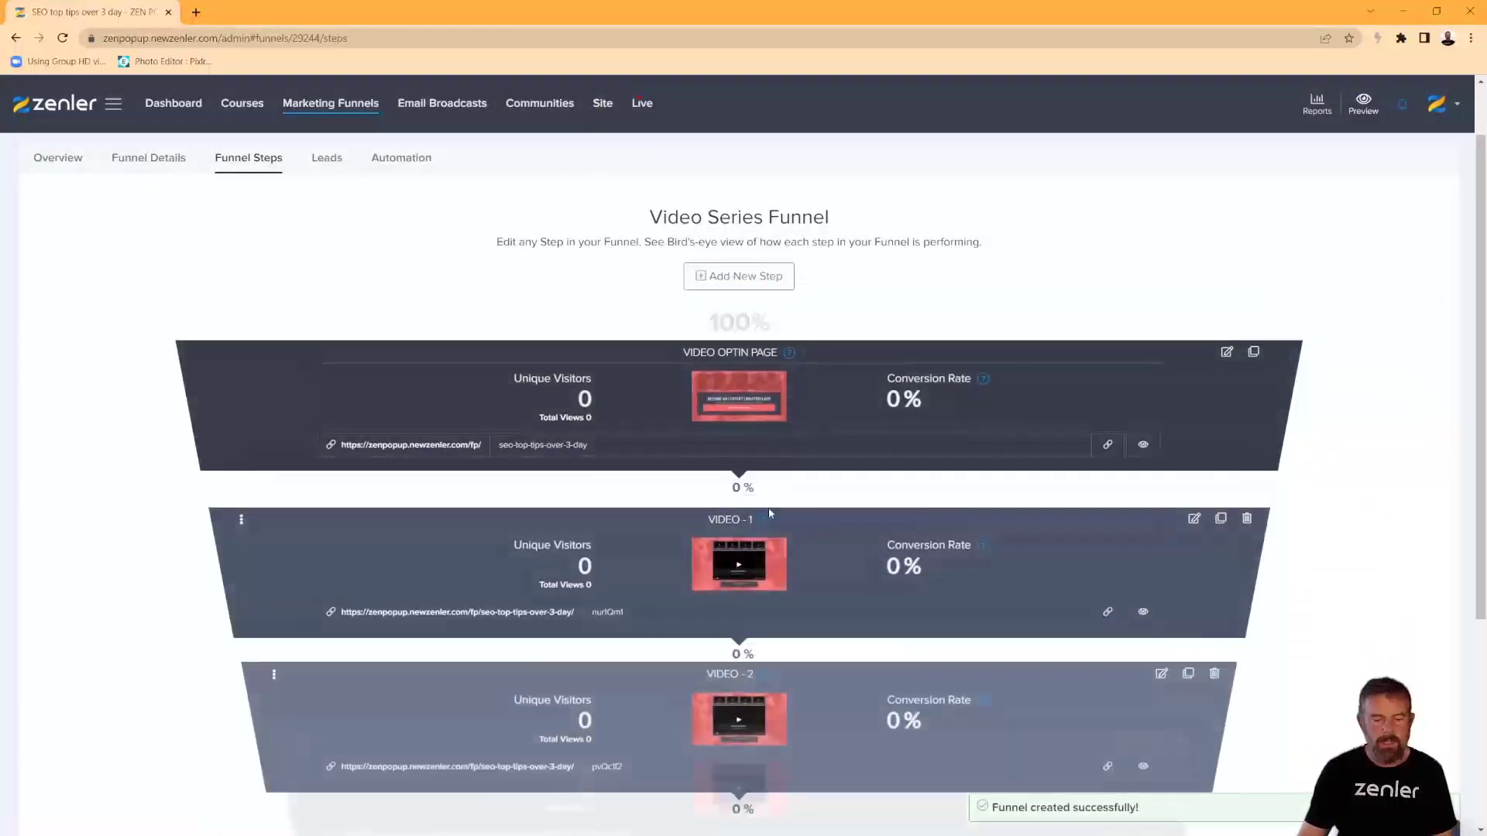
Open the Video Optin Page, Video 1 and Video 2 steps for editing, returning to the funnel steps after each.
scroll(744, 571, "down", 3)
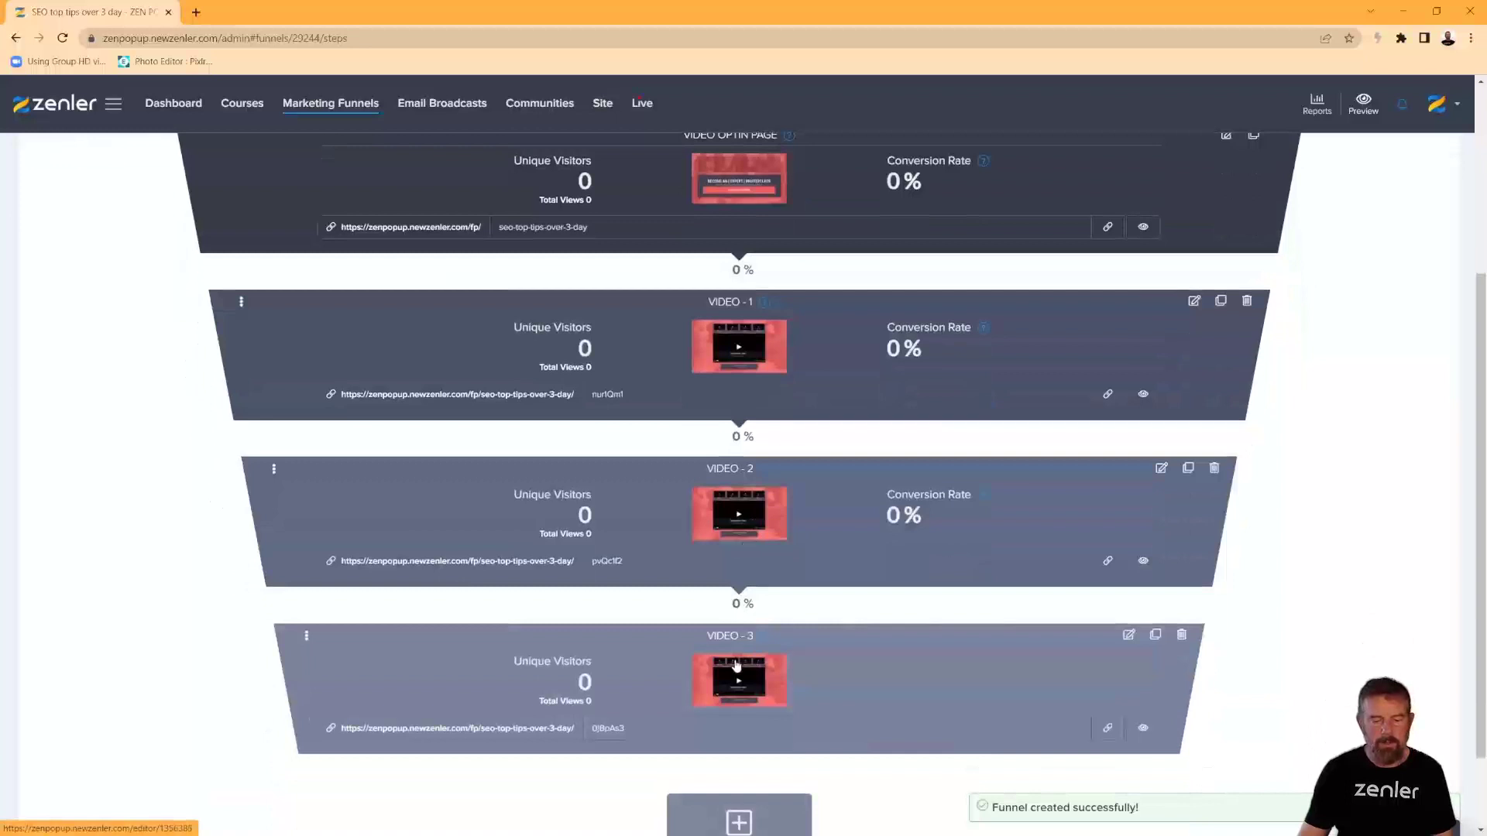
scroll(736, 666, "up", 4)
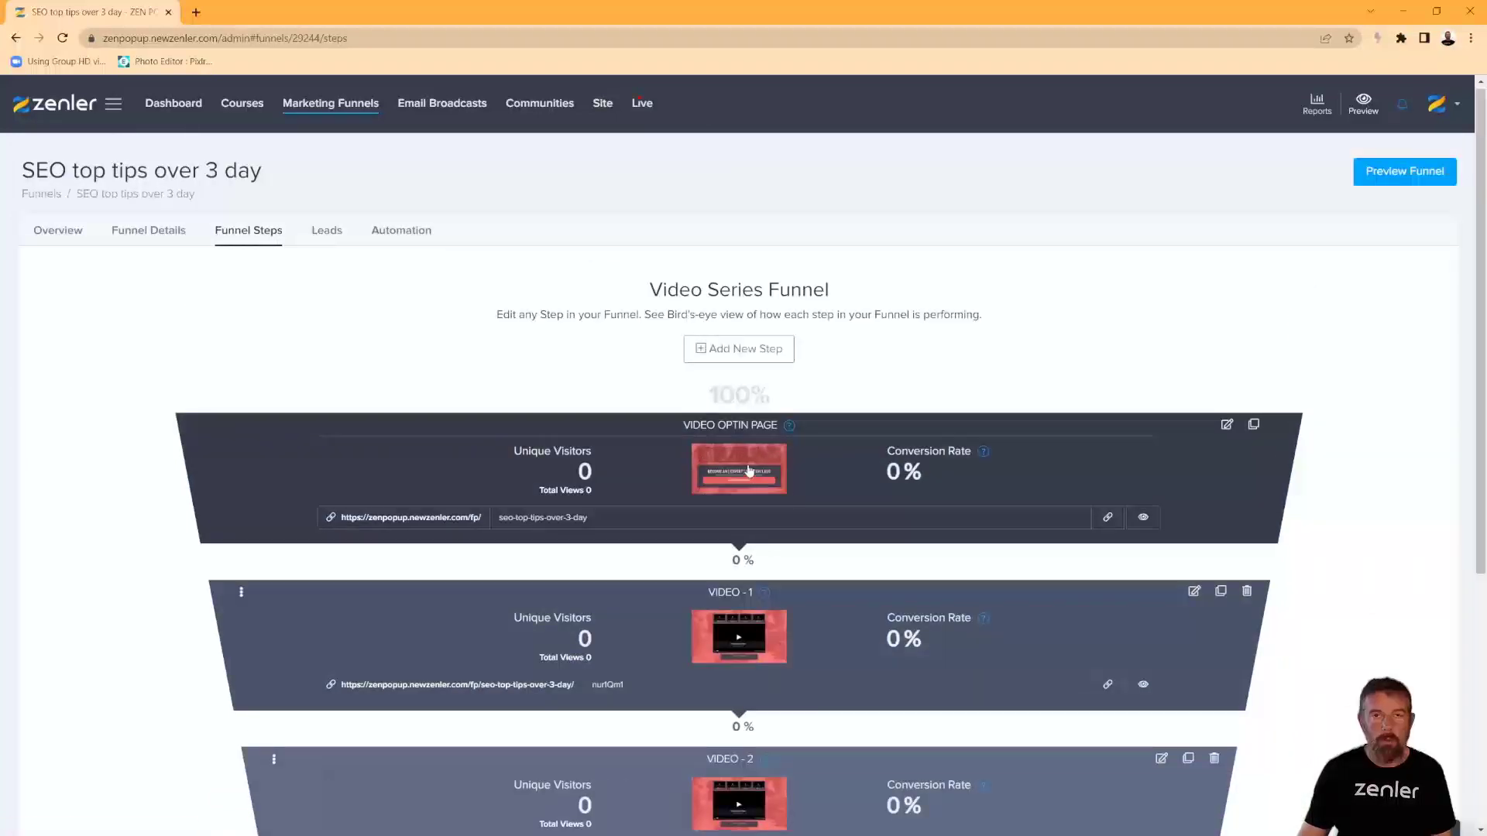
left_click(1226, 426)
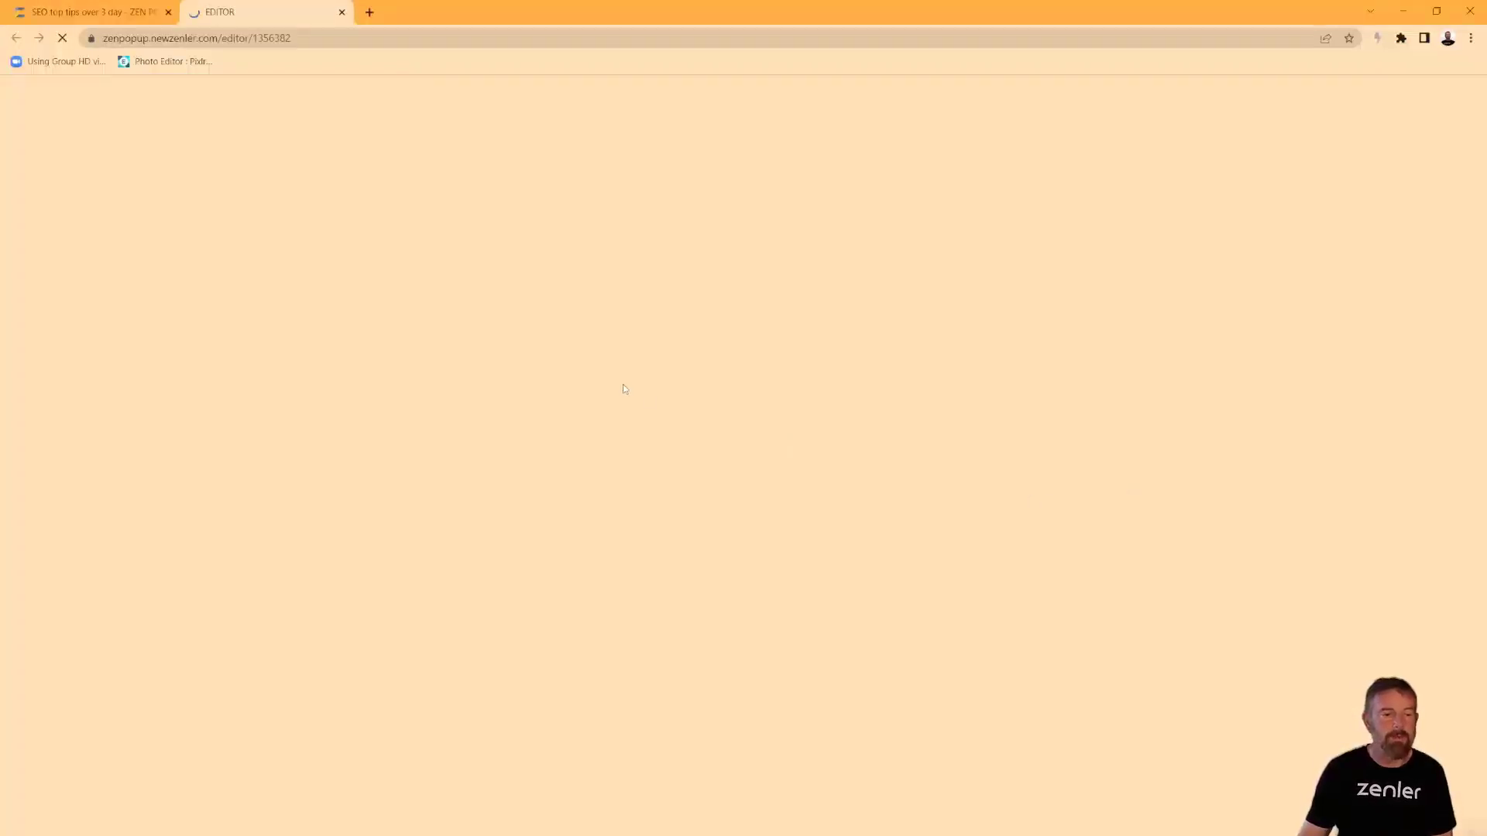
left_click(101, 13)
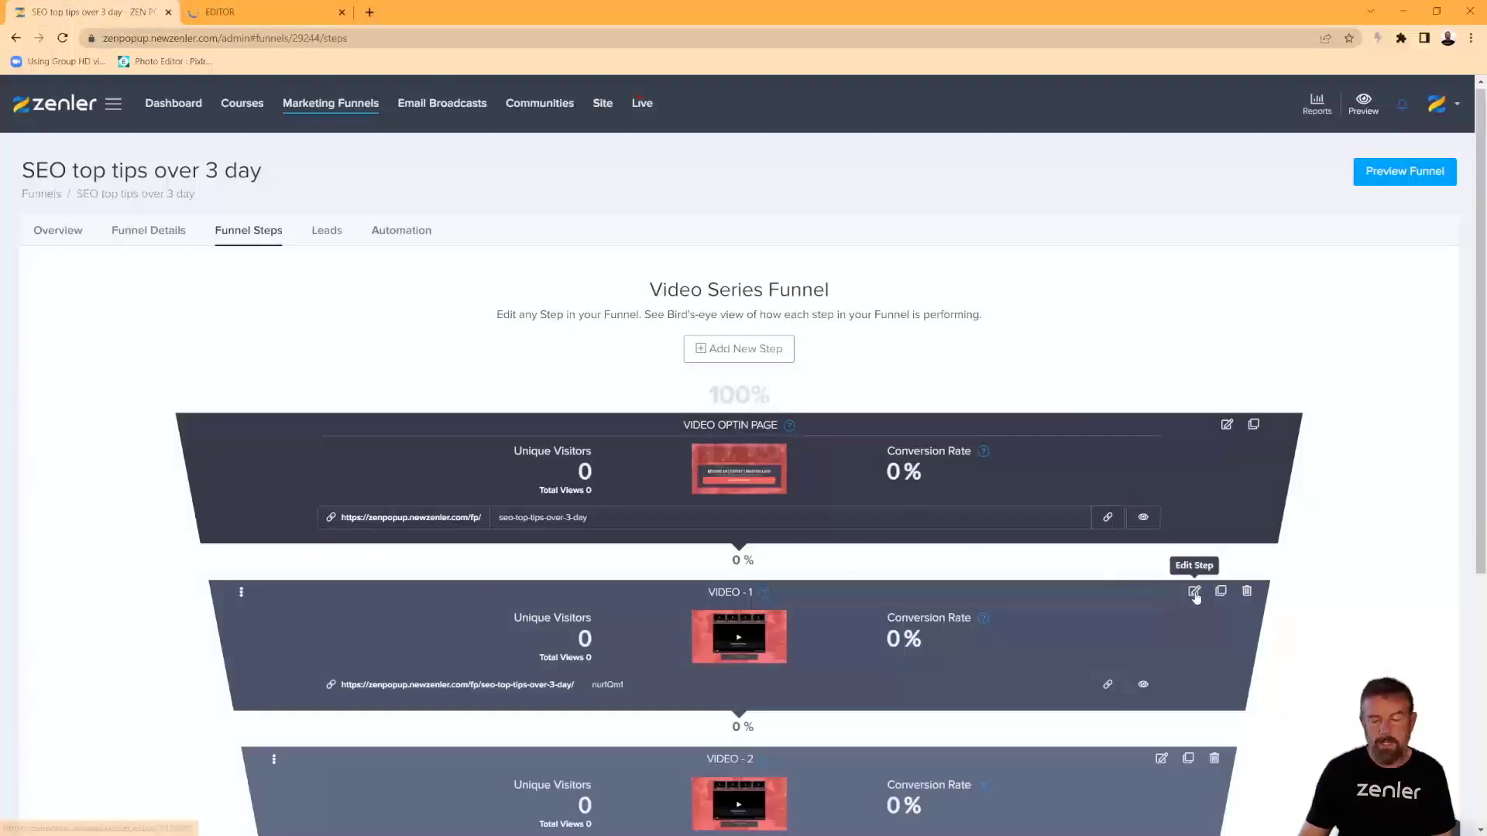
left_click(1194, 592)
left_click(100, 12)
scroll(858, 401, "down", 2)
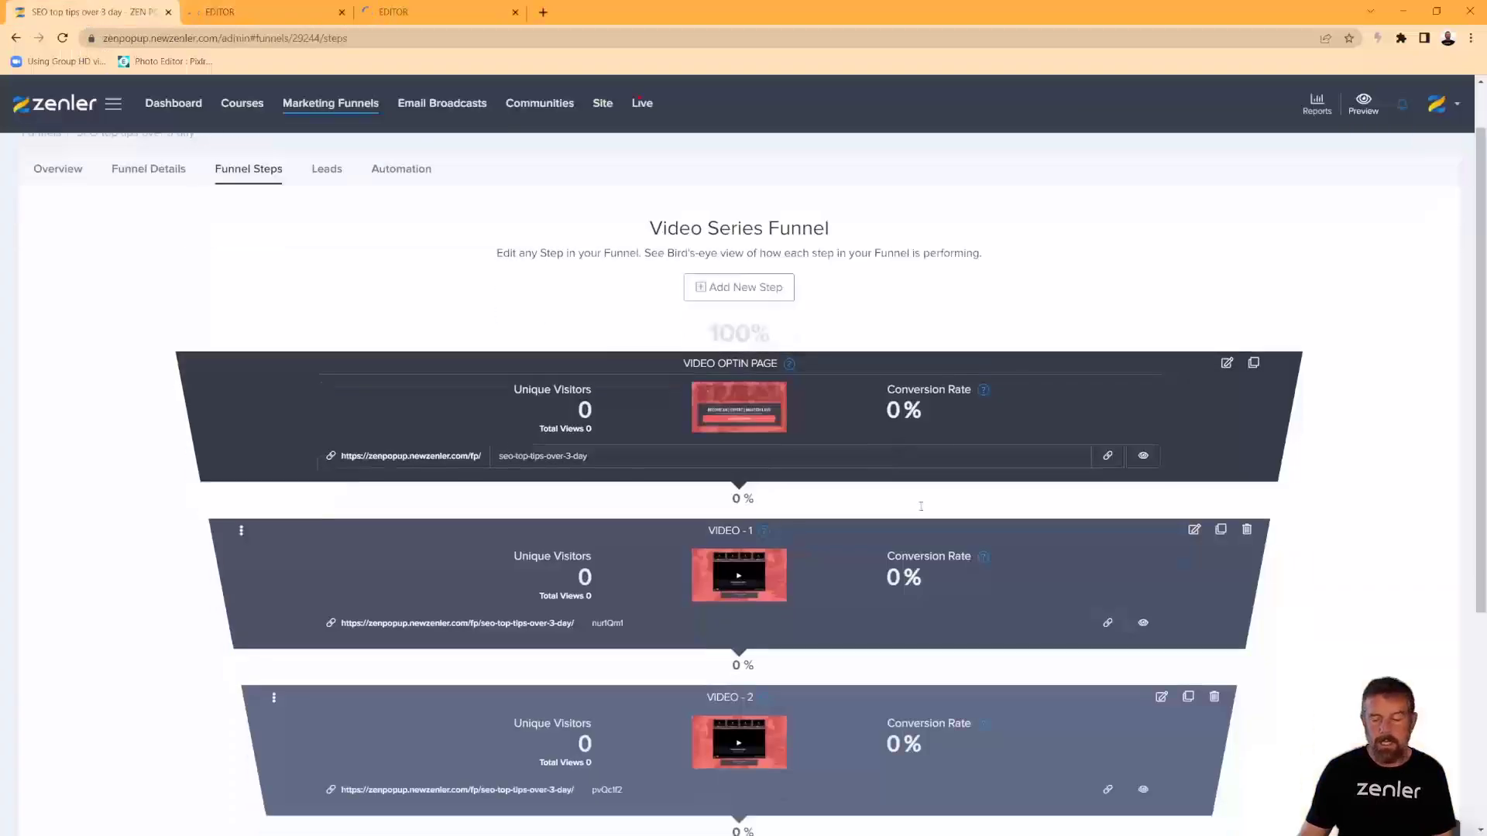
left_click(1162, 614)
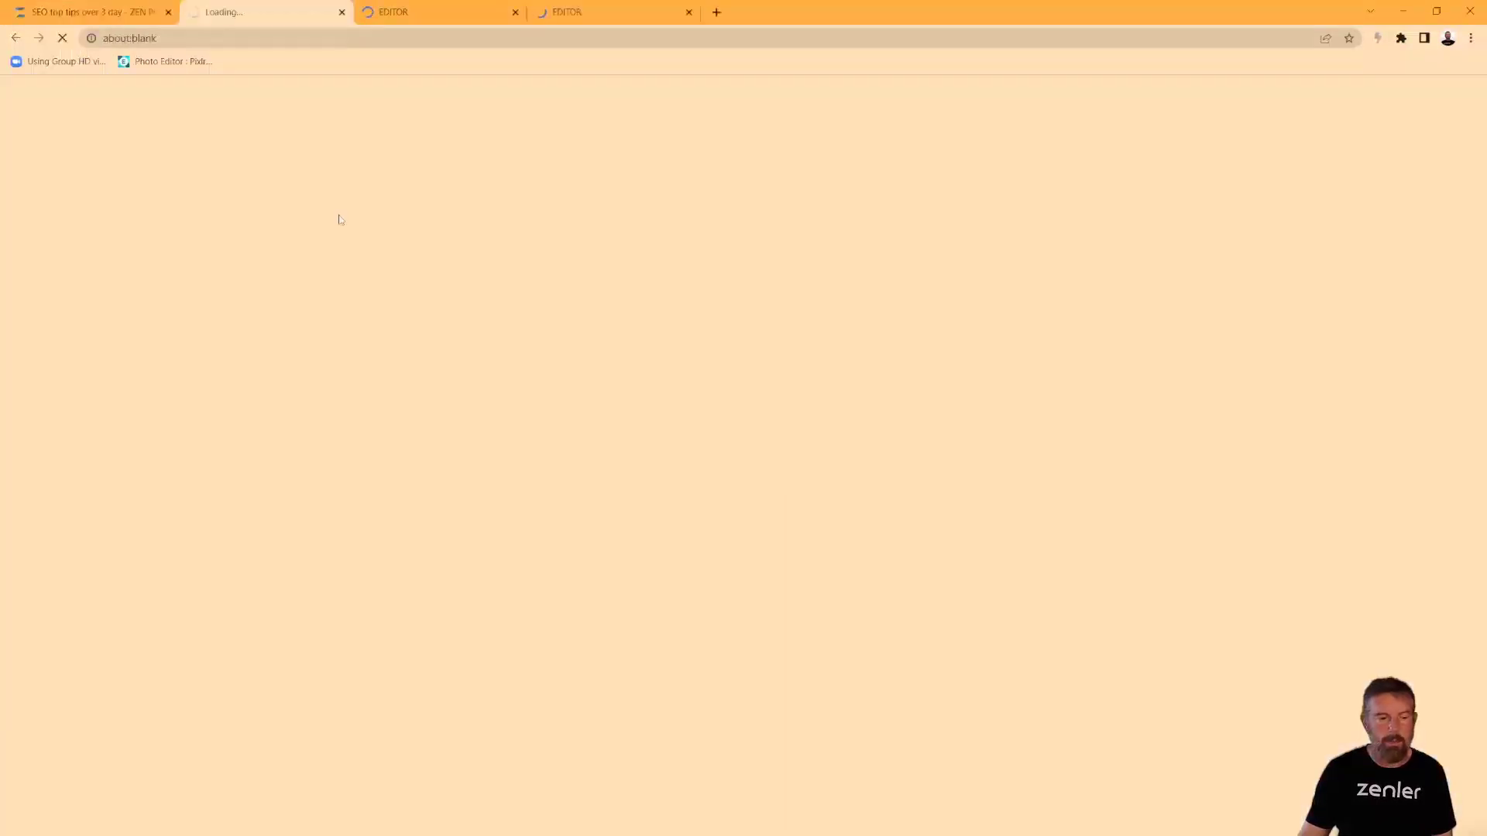
key("ctrl+1")
scroll(865, 531, "down", 1)
scroll(865, 531, "down", 3)
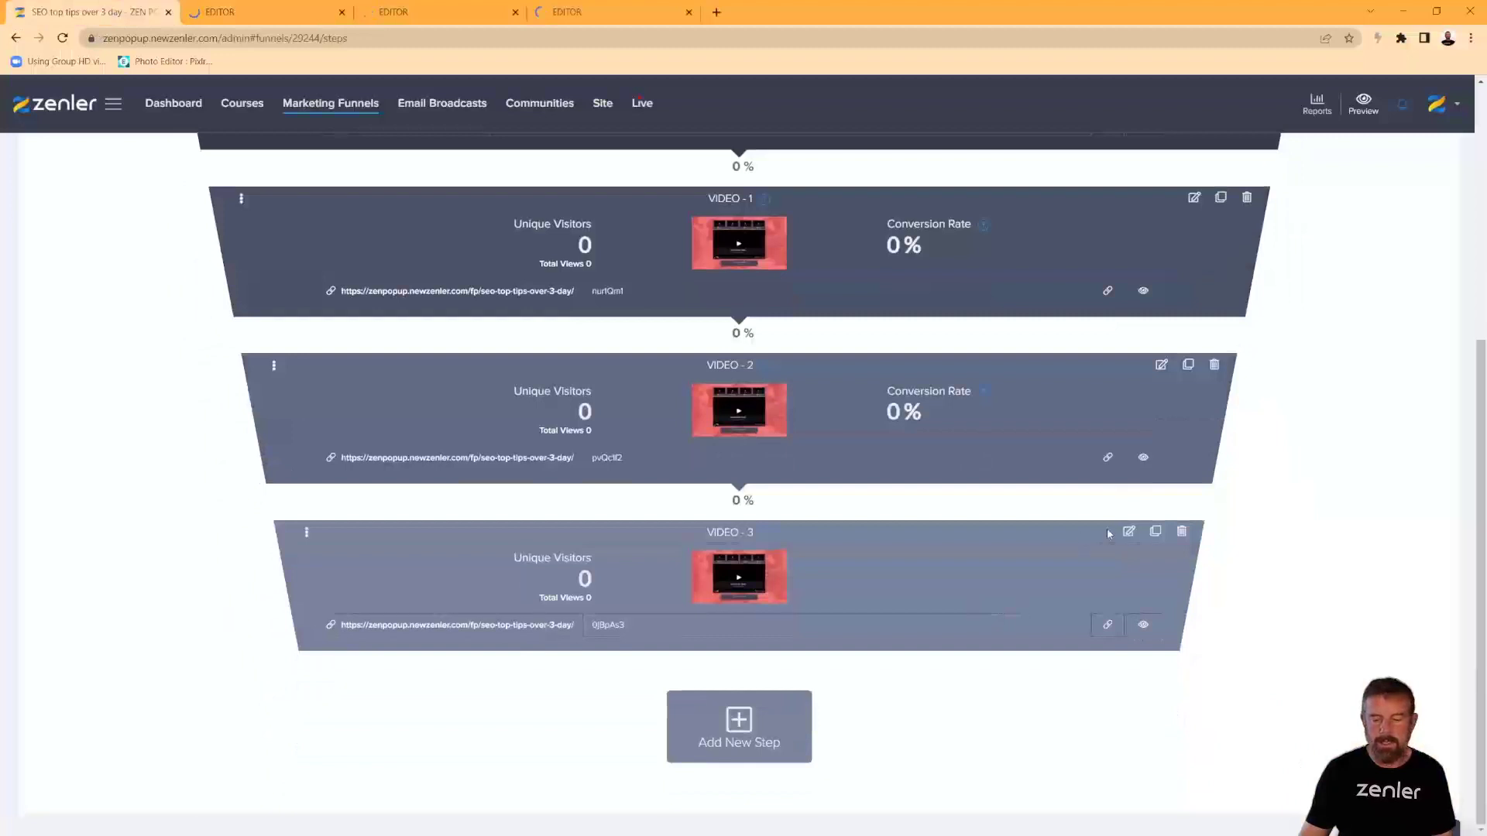
left_click_drag(1129, 537, 977, 517)
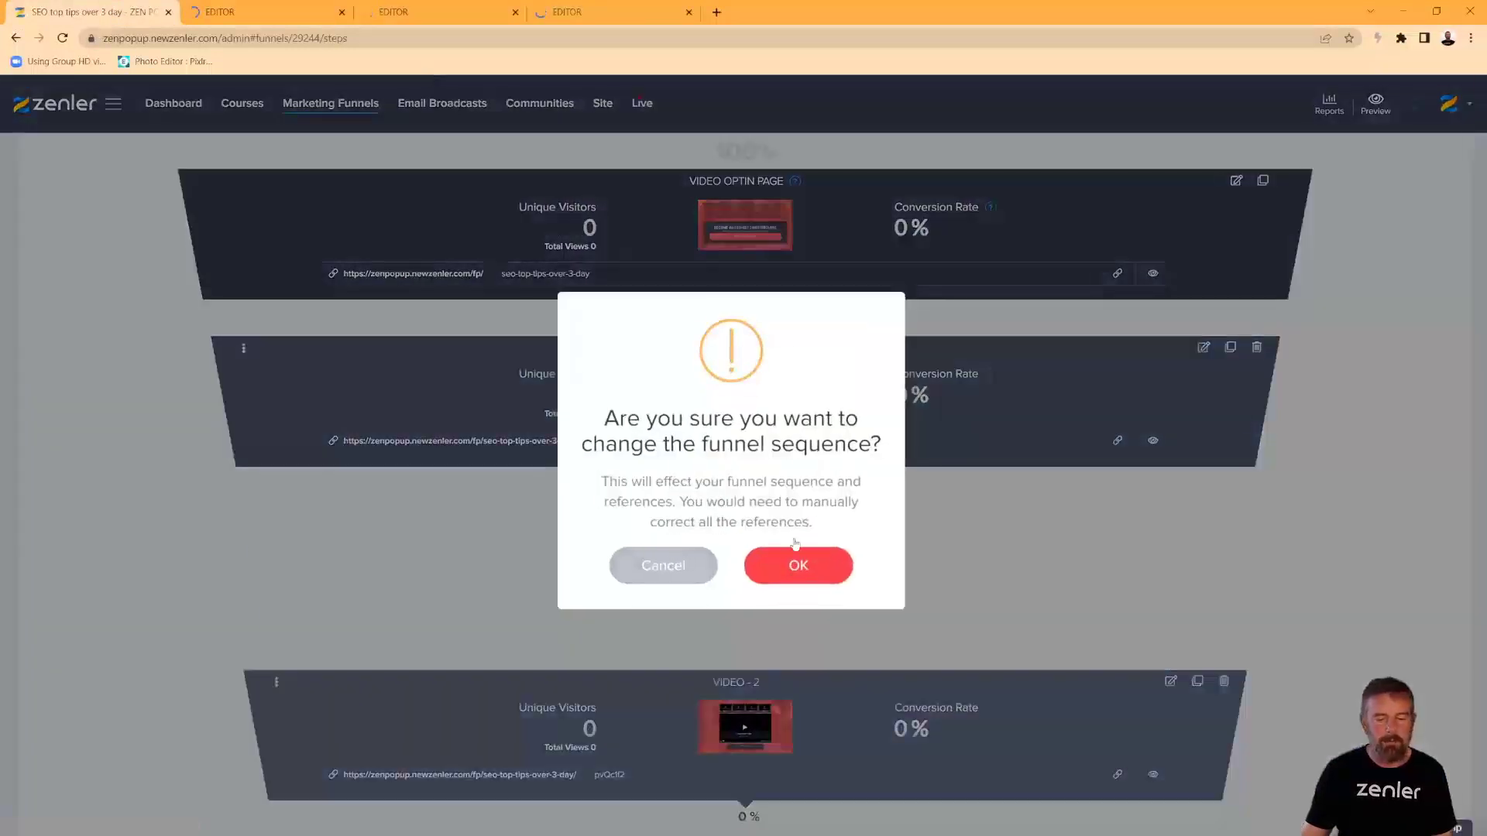
left_click(658, 556)
left_click_drag(1146, 511, 621, 175)
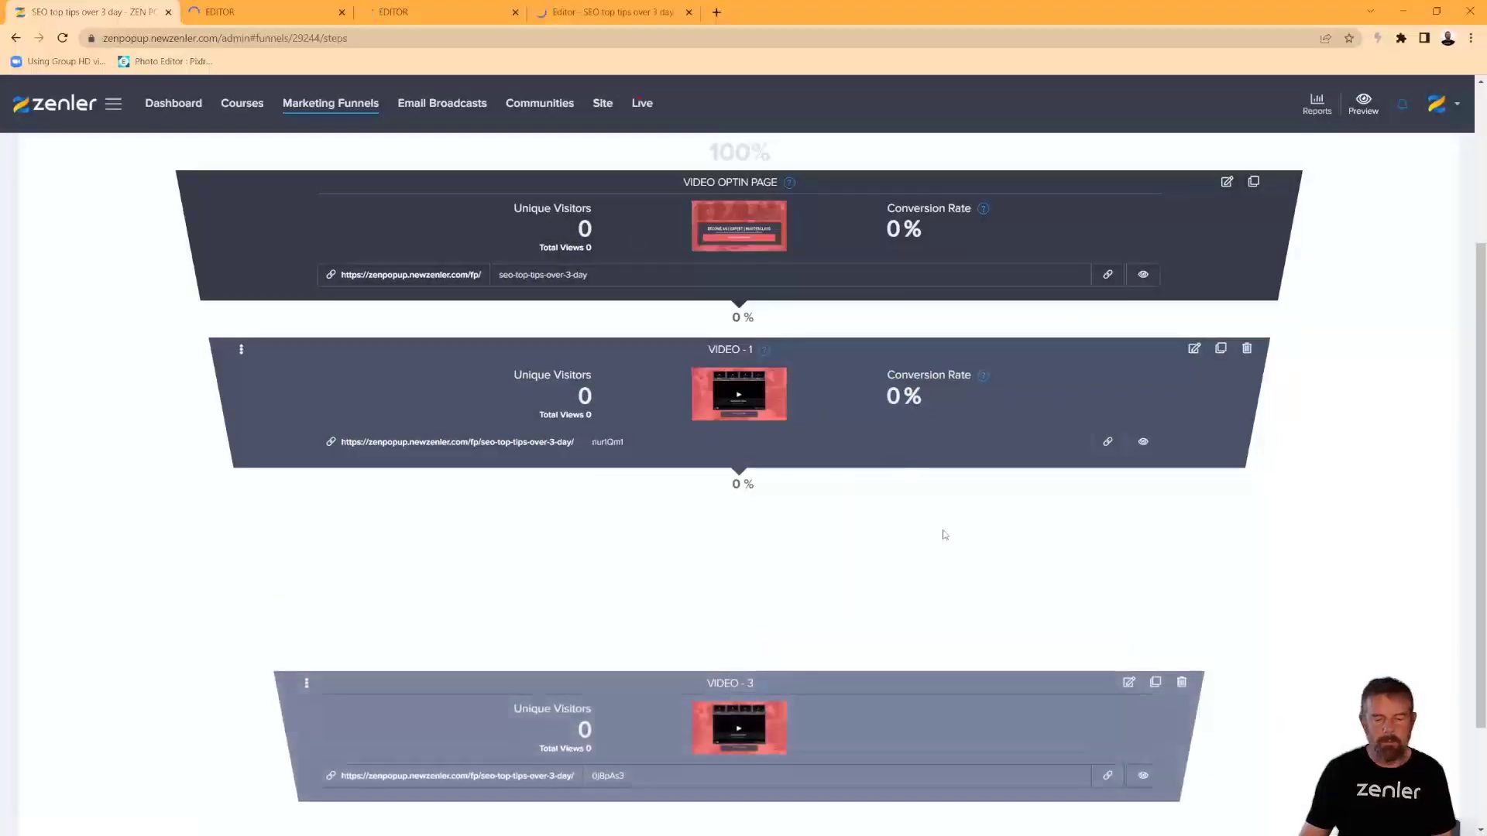
Open the Video 3 step for editing and switch to the editor of the Video Optin Page.
scroll(1034, 573, "down", 3)
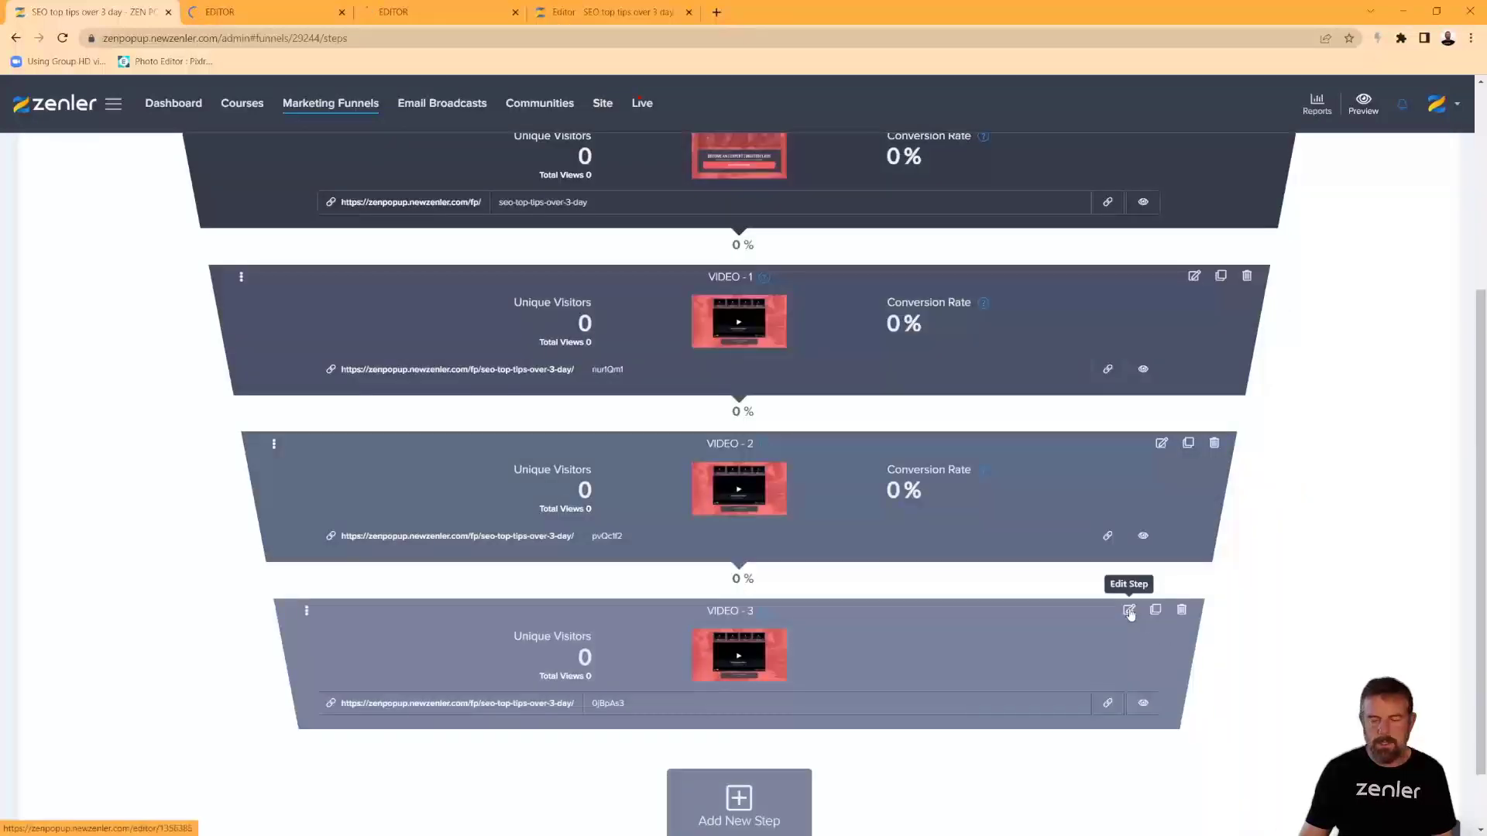
left_click(1129, 611)
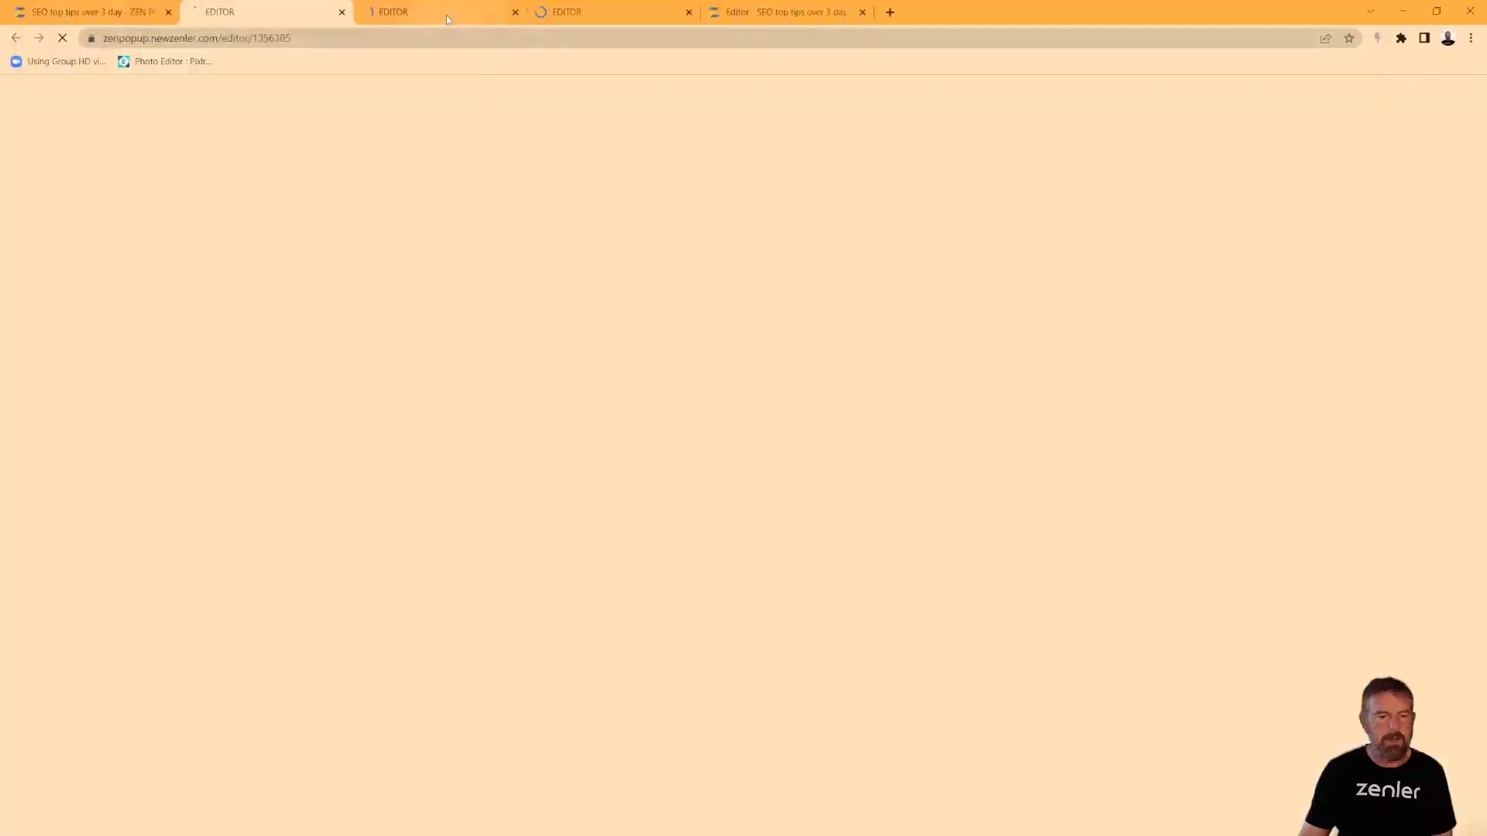
left_click(786, 12)
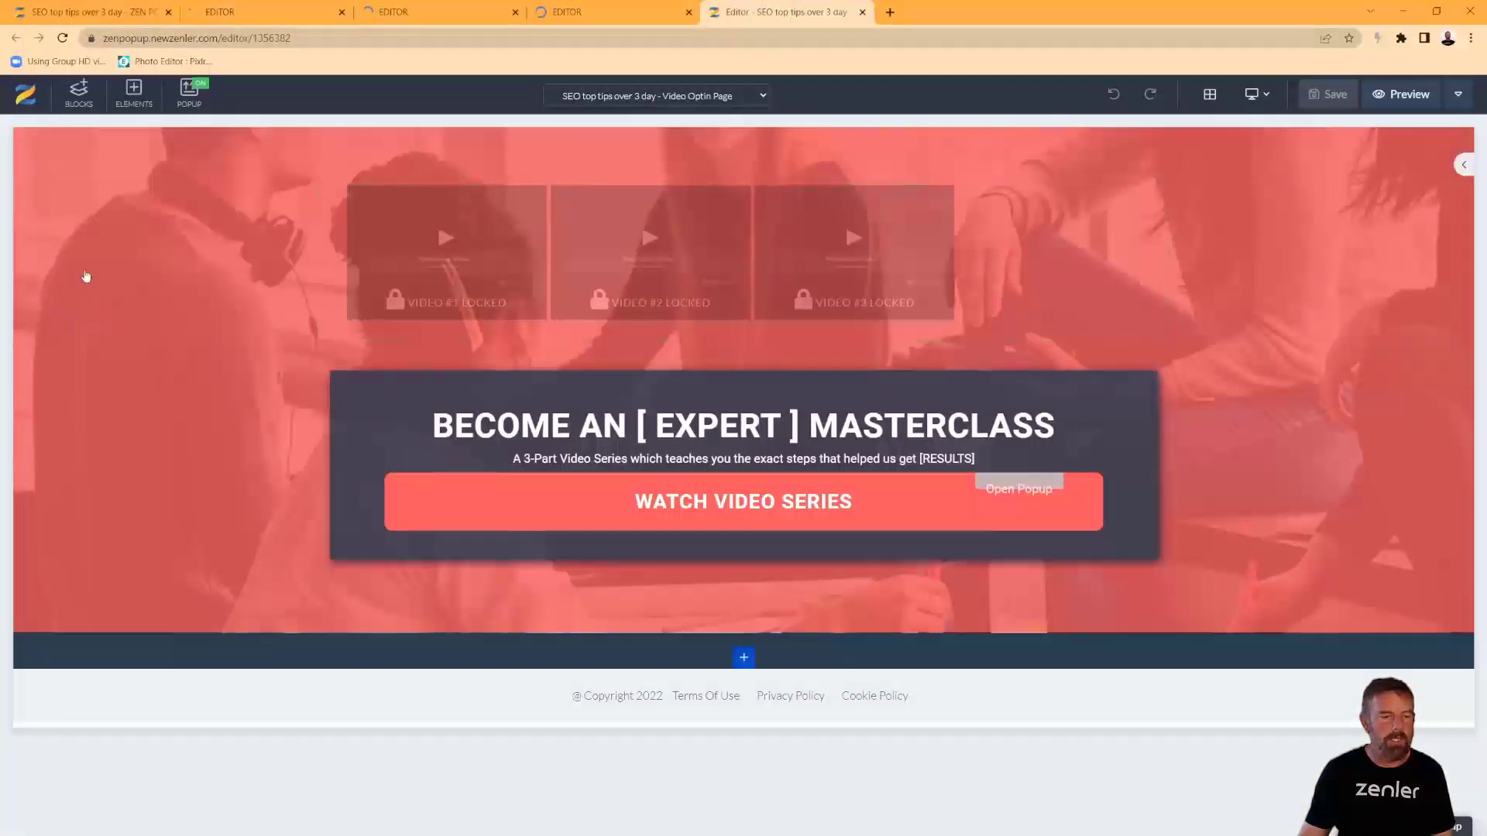
Replace the optin page block's background image with the laptop and desk photo from the image library.
left_click(1157, 303)
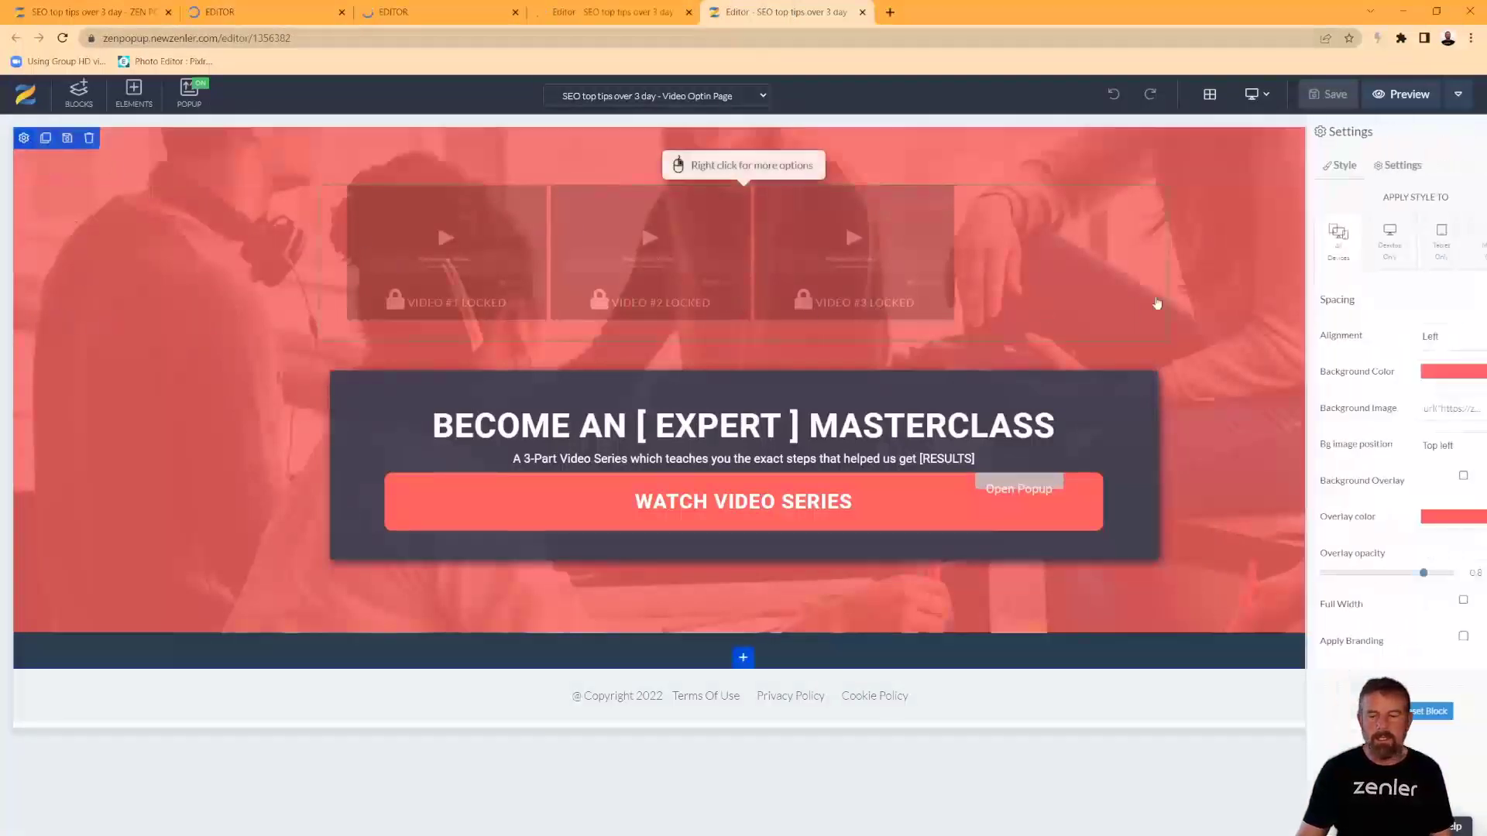
left_click(1460, 409)
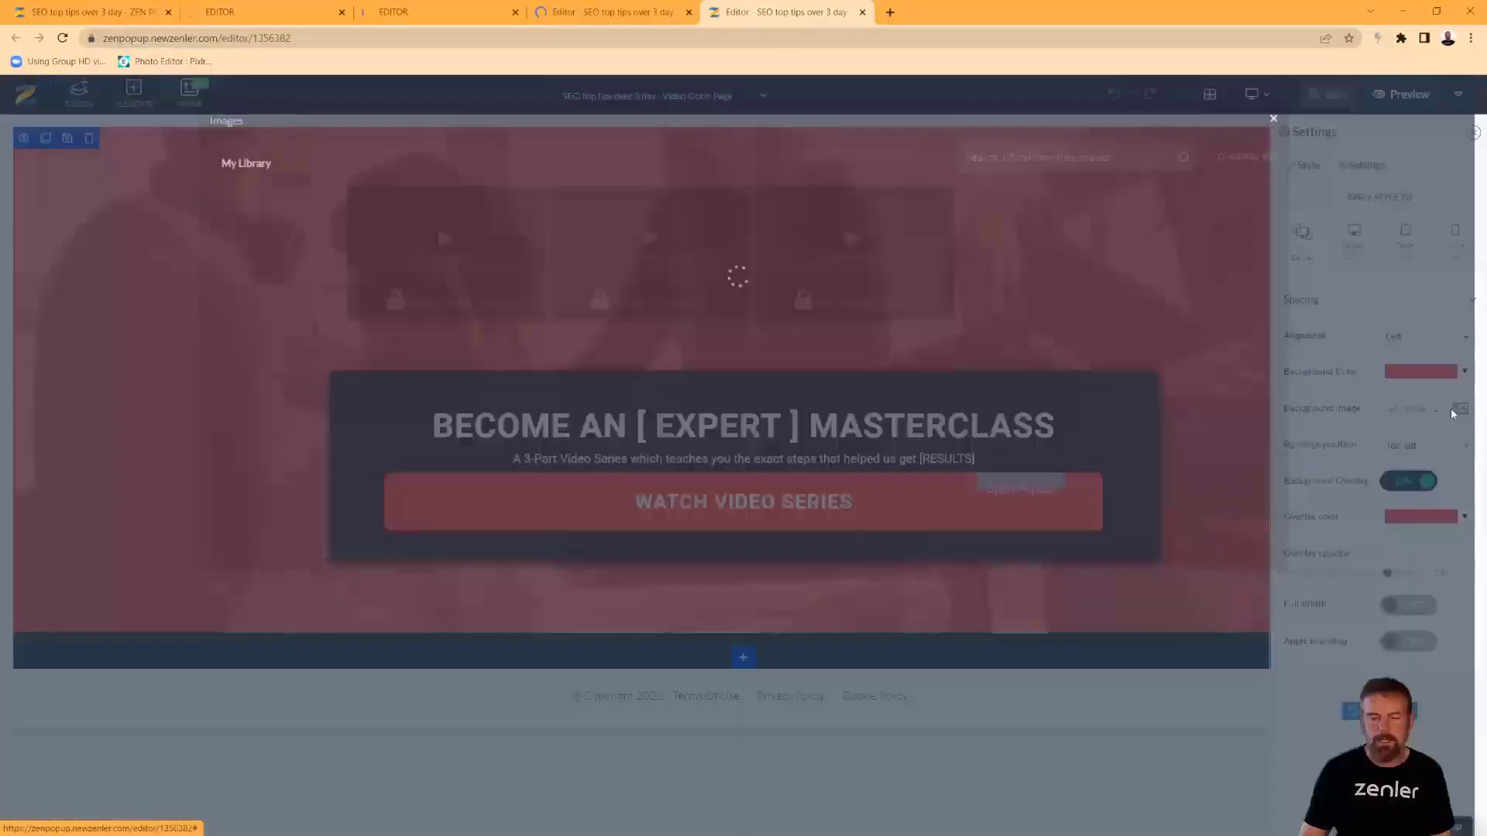
scroll(869, 408, "down", 3)
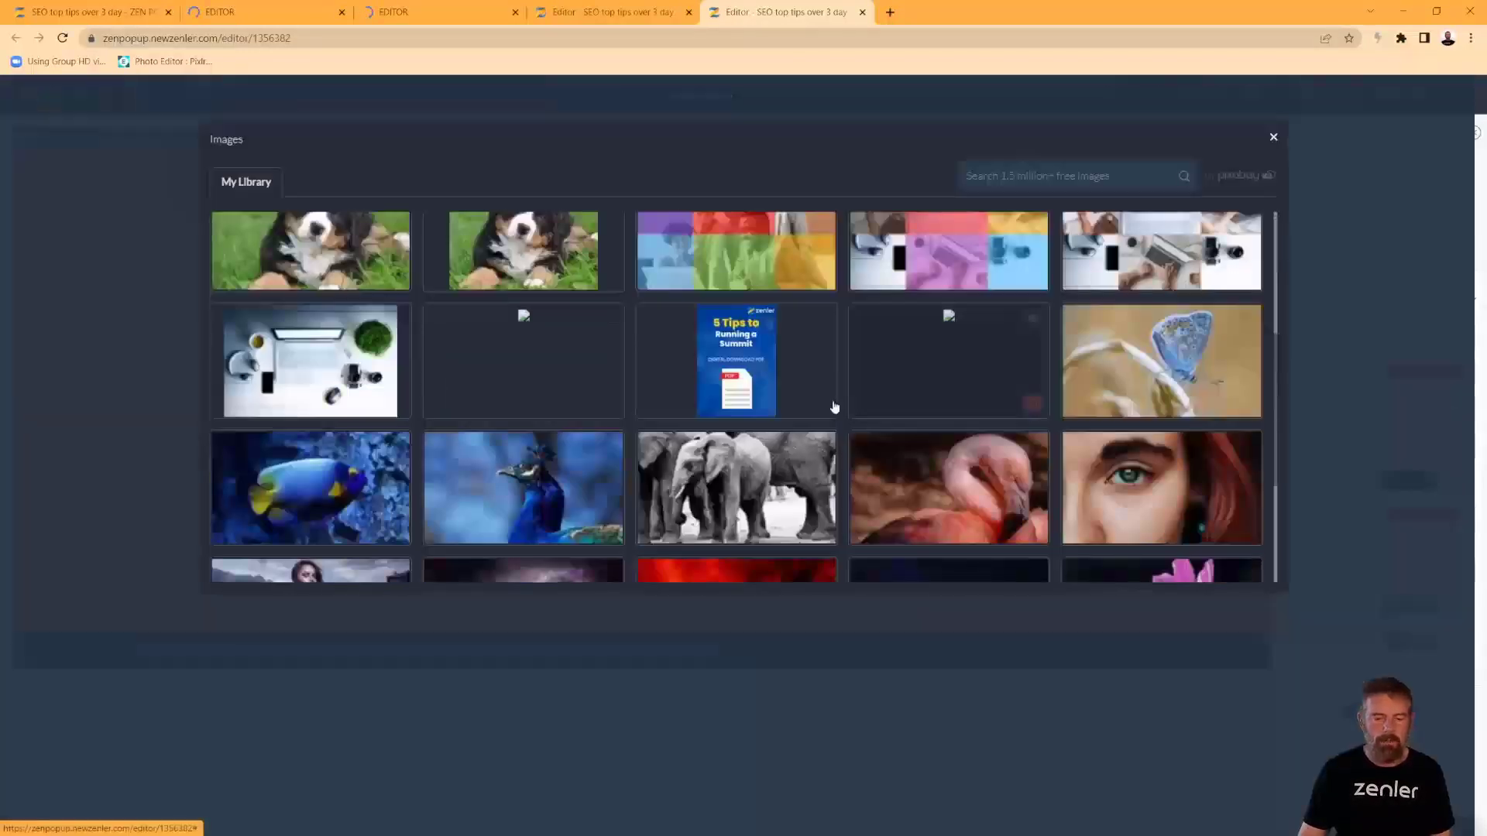
scroll(833, 408, "up", 2)
left_click(1142, 387)
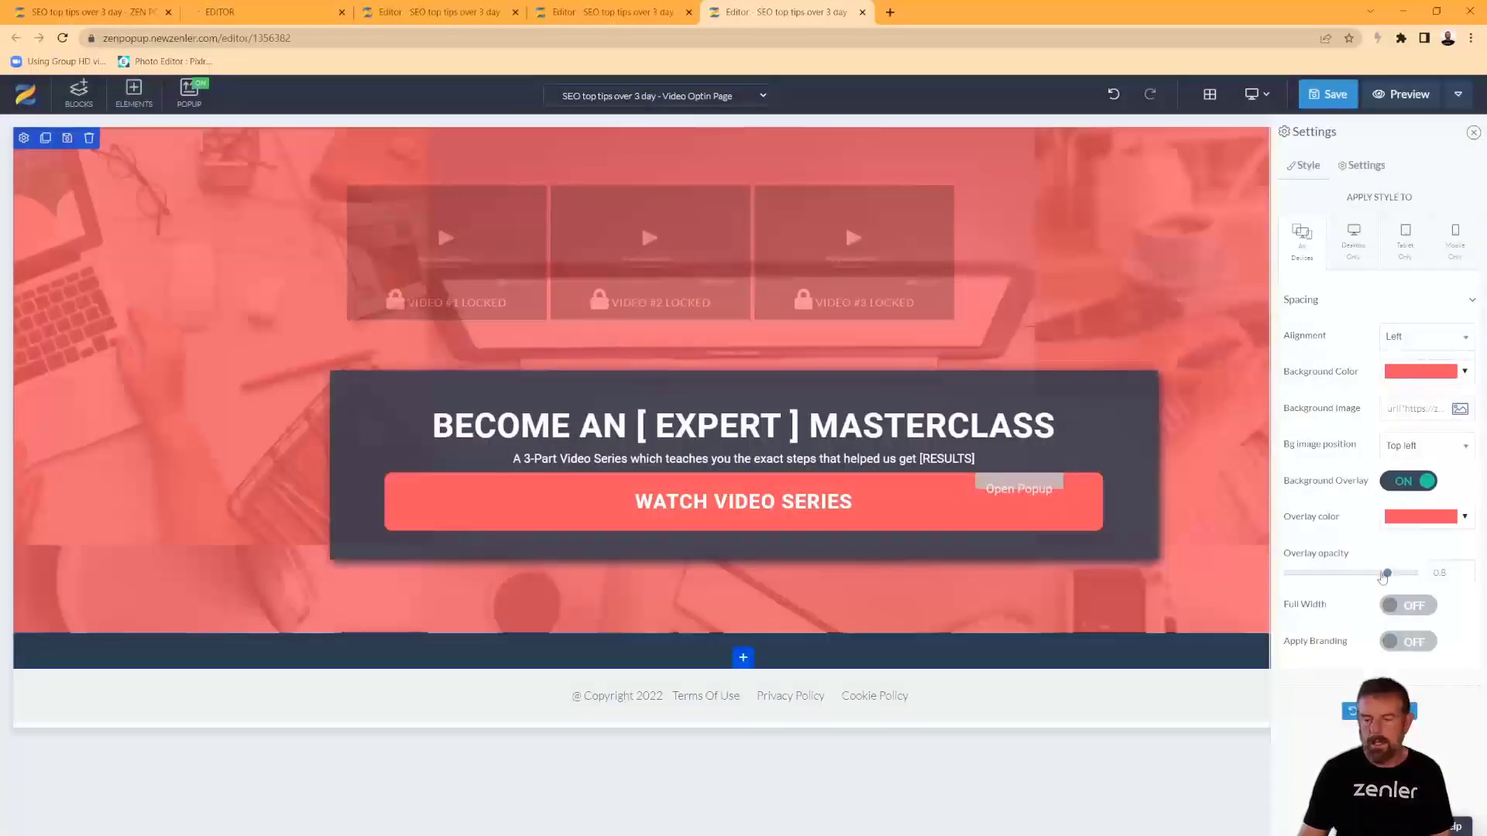
Change the block's background overlay to grey and reduce its opacity to slightly above 0.5.
mouse_move(1376, 574)
left_mouse_down()
mouse_move(1302, 575)
mouse_move(1394, 574)
mouse_move(1351, 566)
left_mouse_up()
left_click(1466, 520)
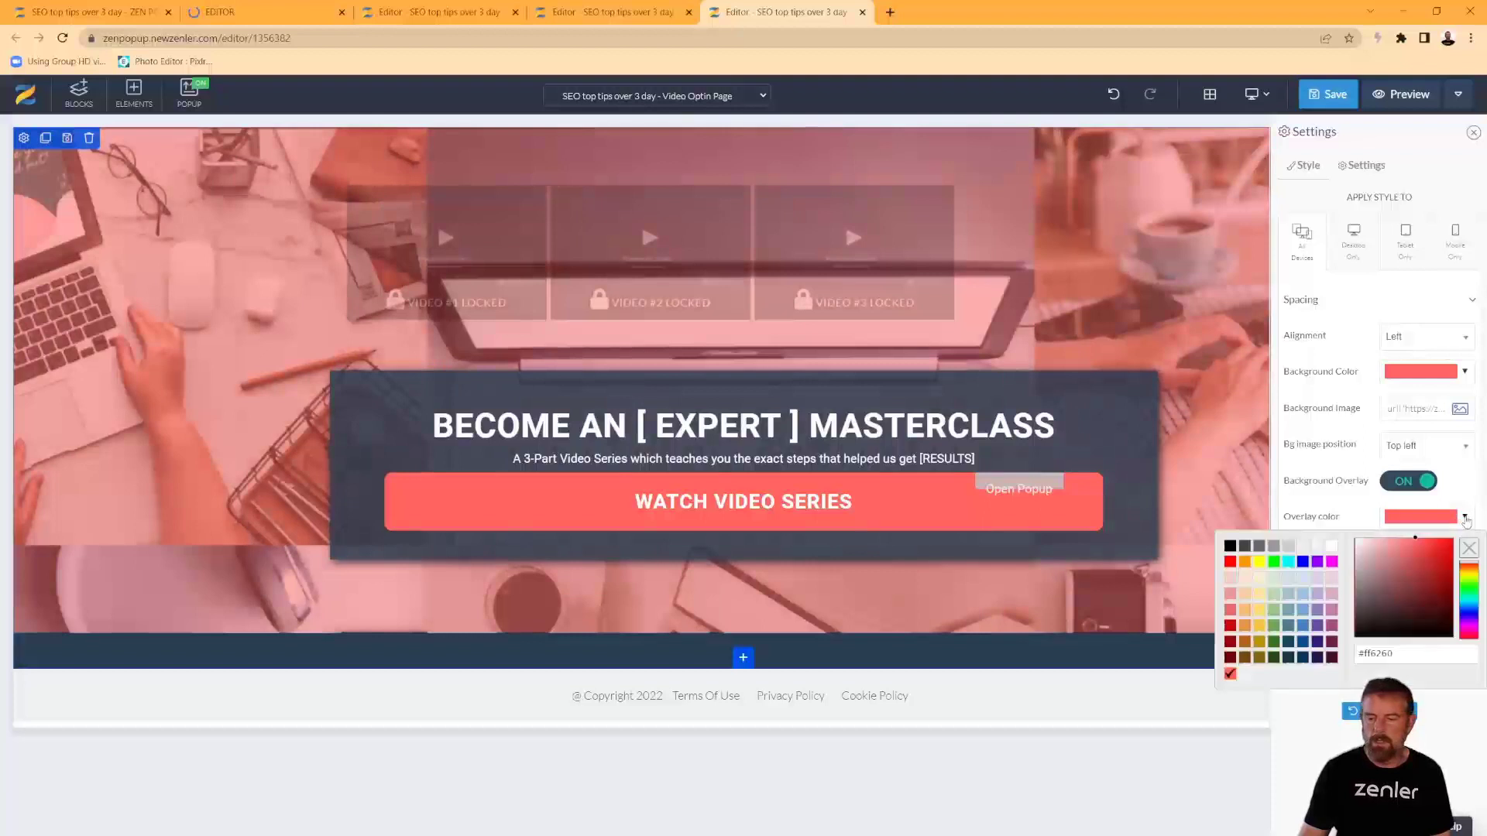
left_click(1273, 552)
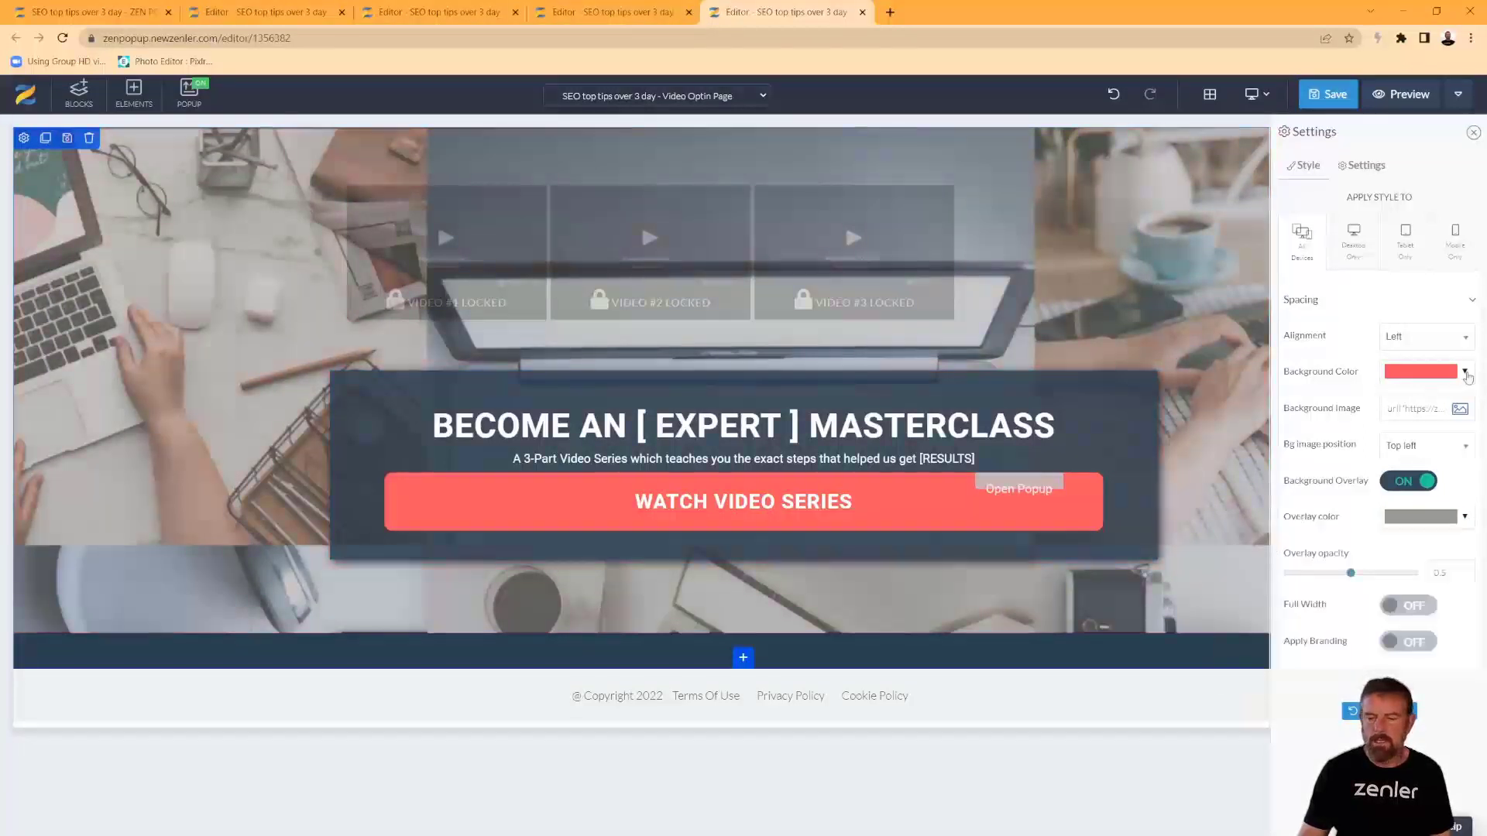
left_click(1465, 374)
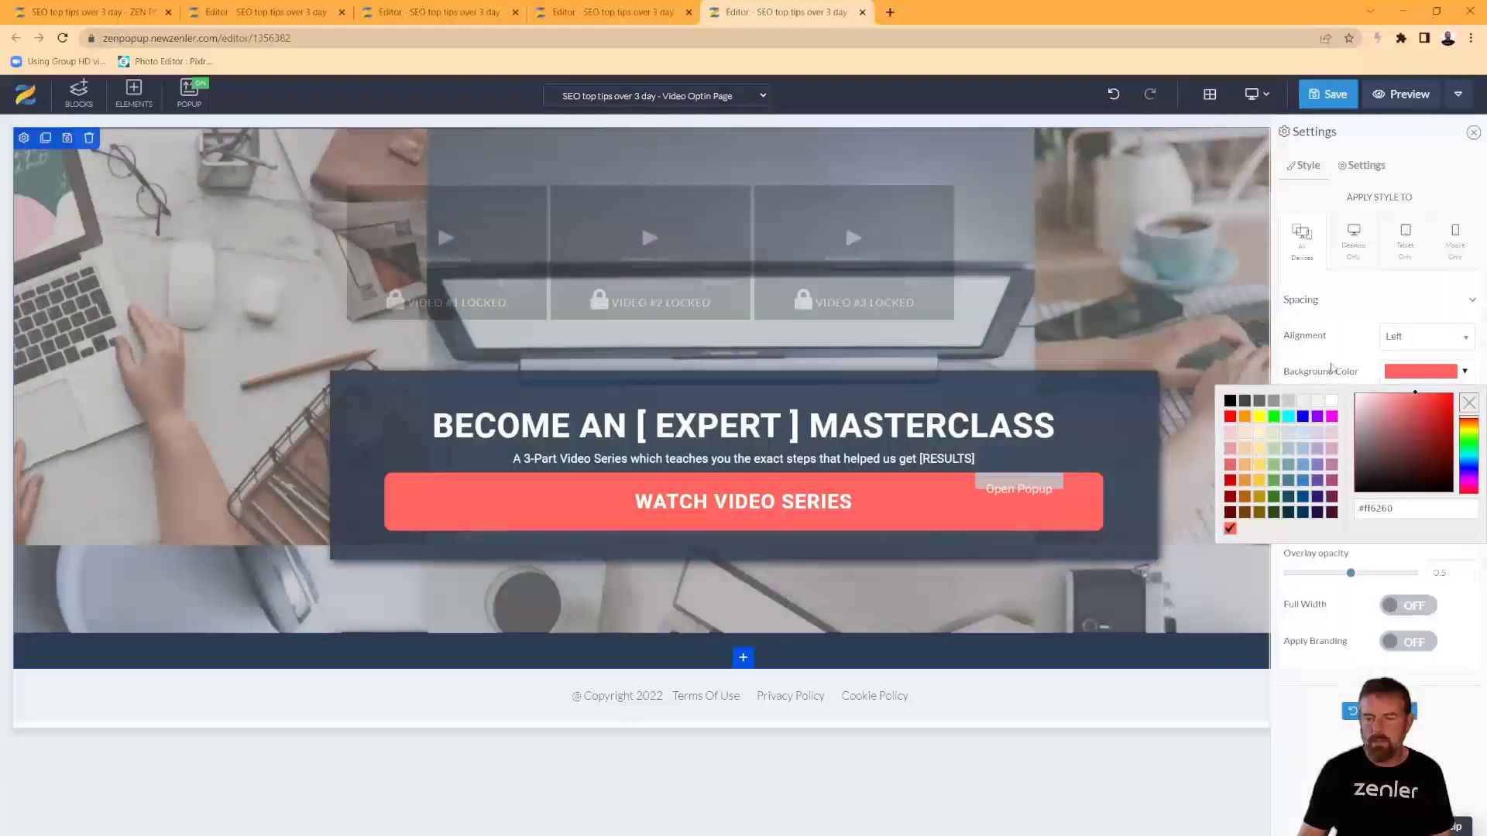
left_click(1332, 365)
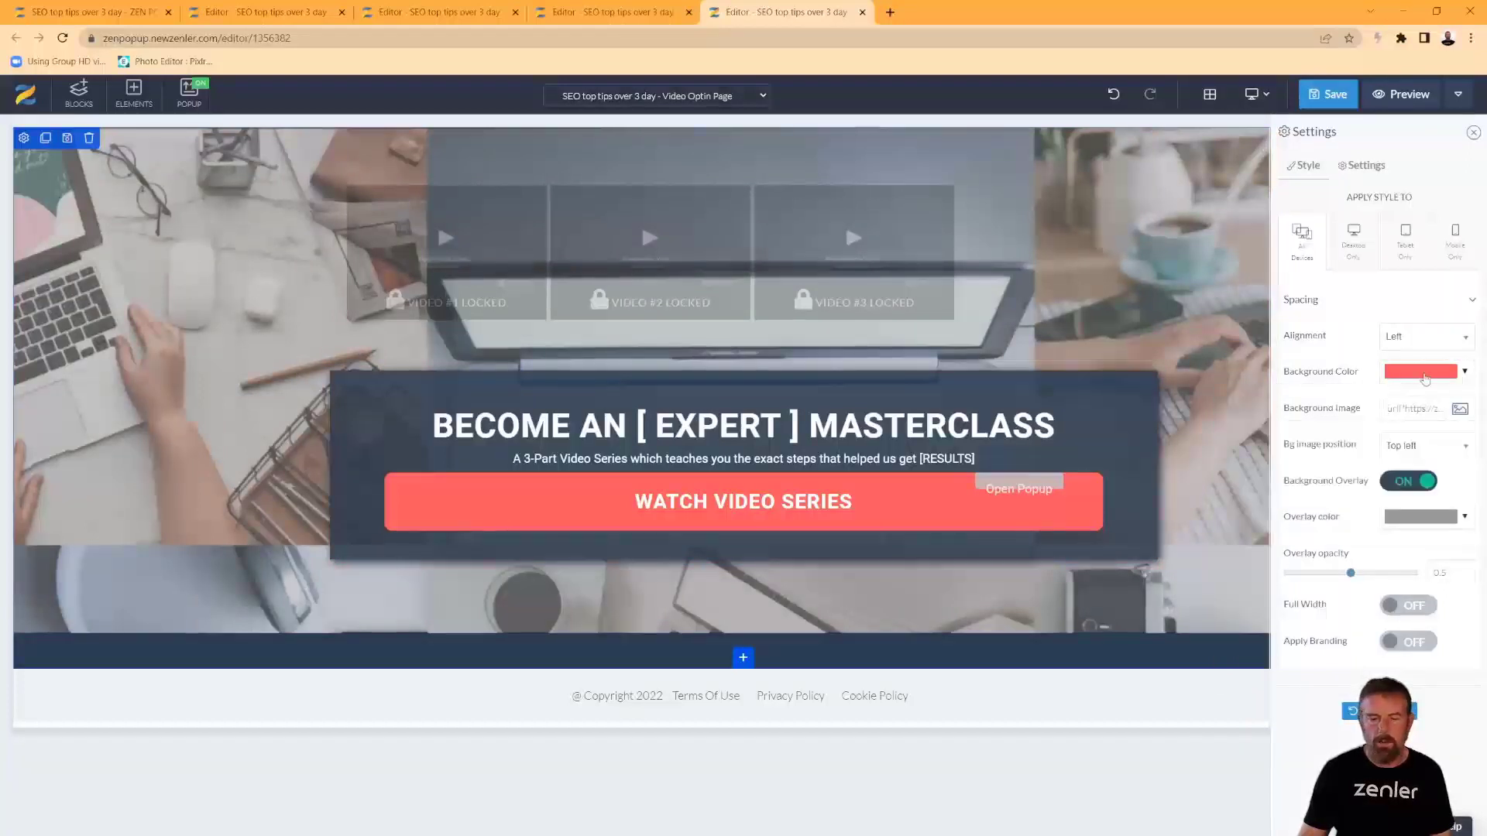
mouse_move(1352, 577)
left_mouse_down()
mouse_move(1303, 575)
mouse_move(1363, 573)
left_mouse_up()
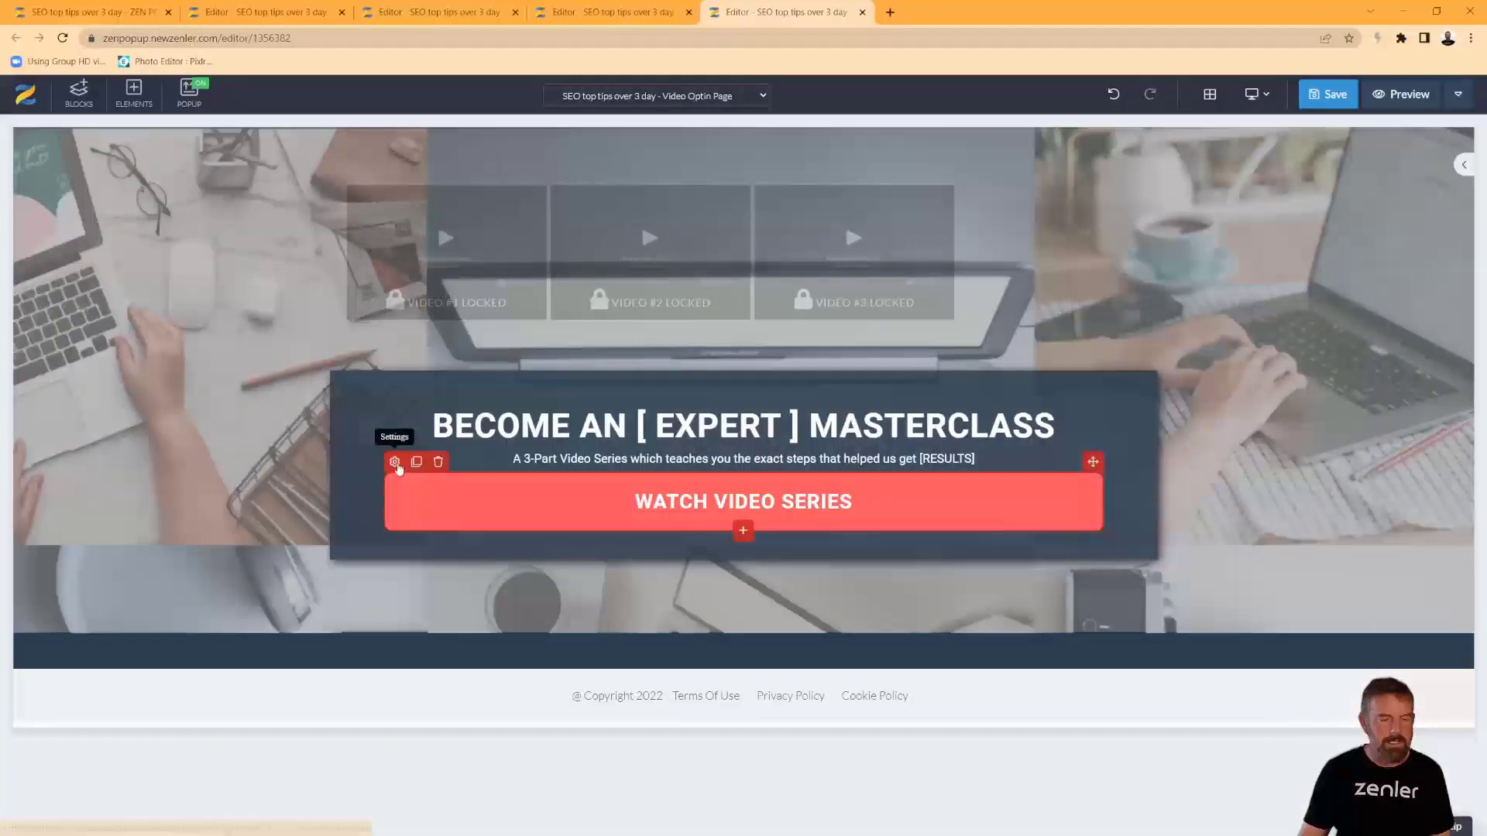
Change the background color of the WATCH VIDEO SERIES button to bright blue, #00c3e3.
left_click(394, 461)
scroll(1342, 642, "down", 2)
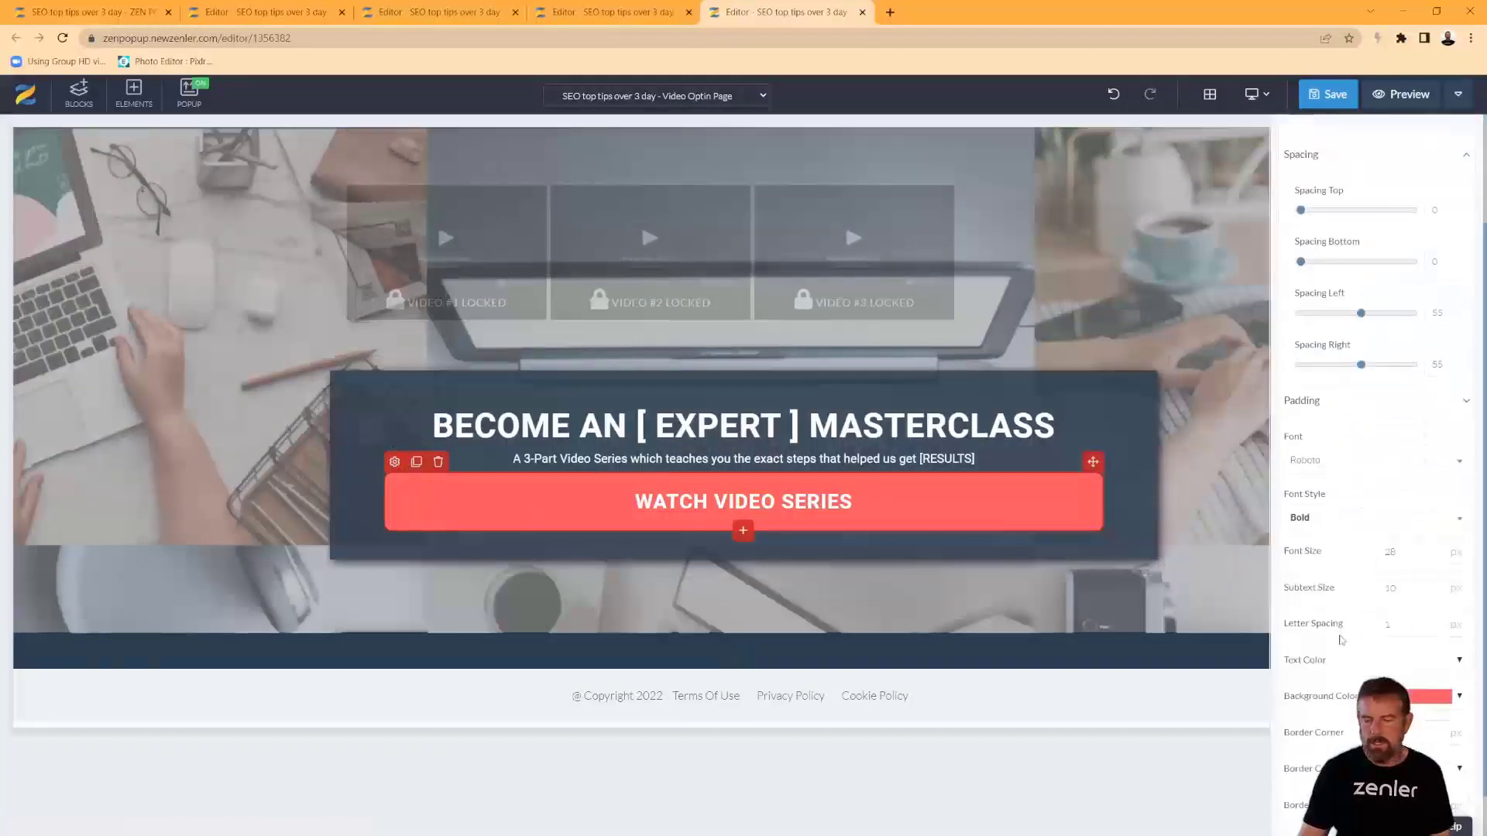
left_click(1459, 698)
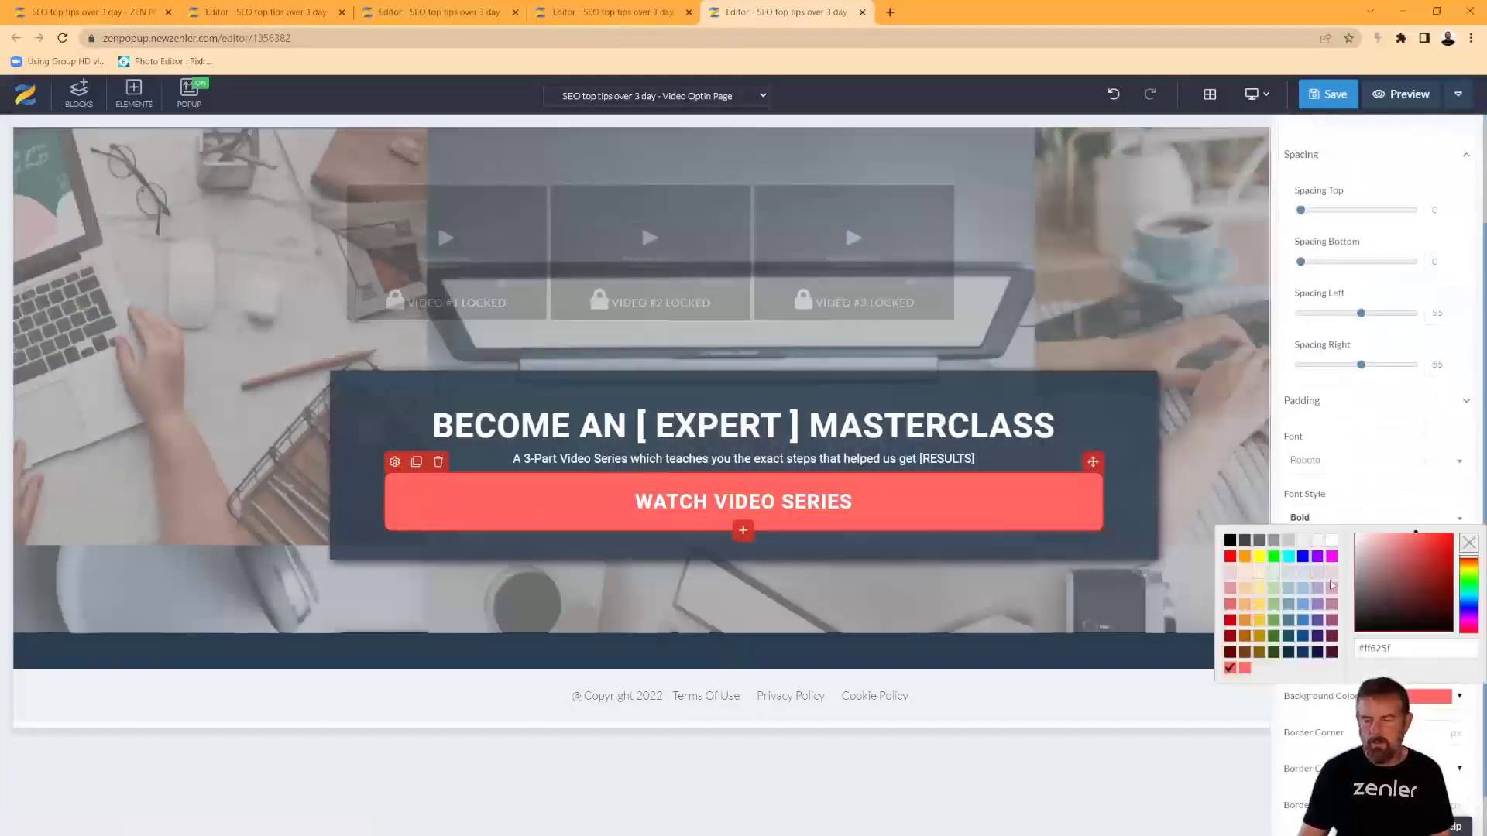
left_click(1466, 606)
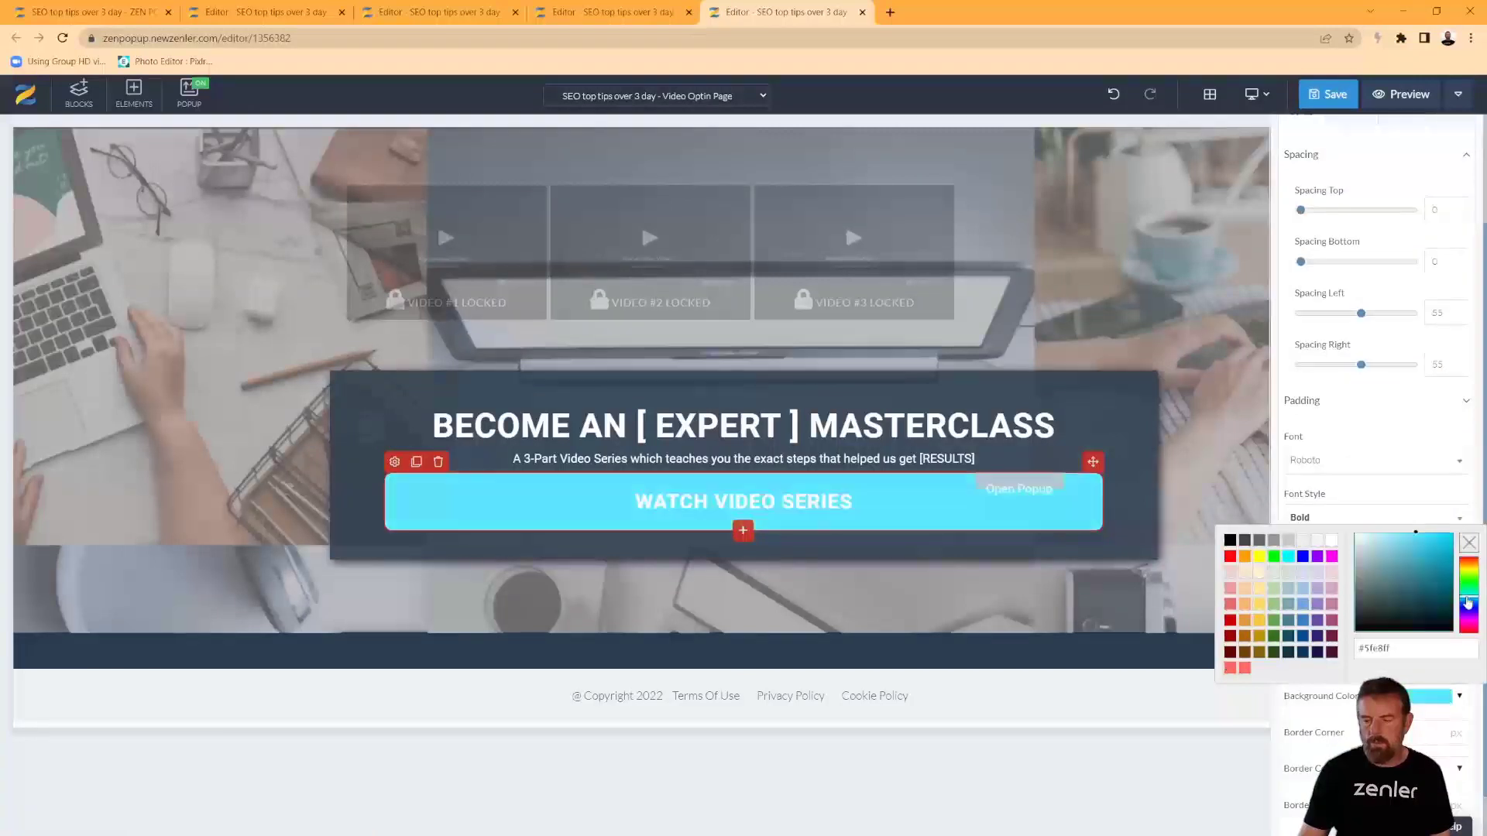
left_click(1452, 542)
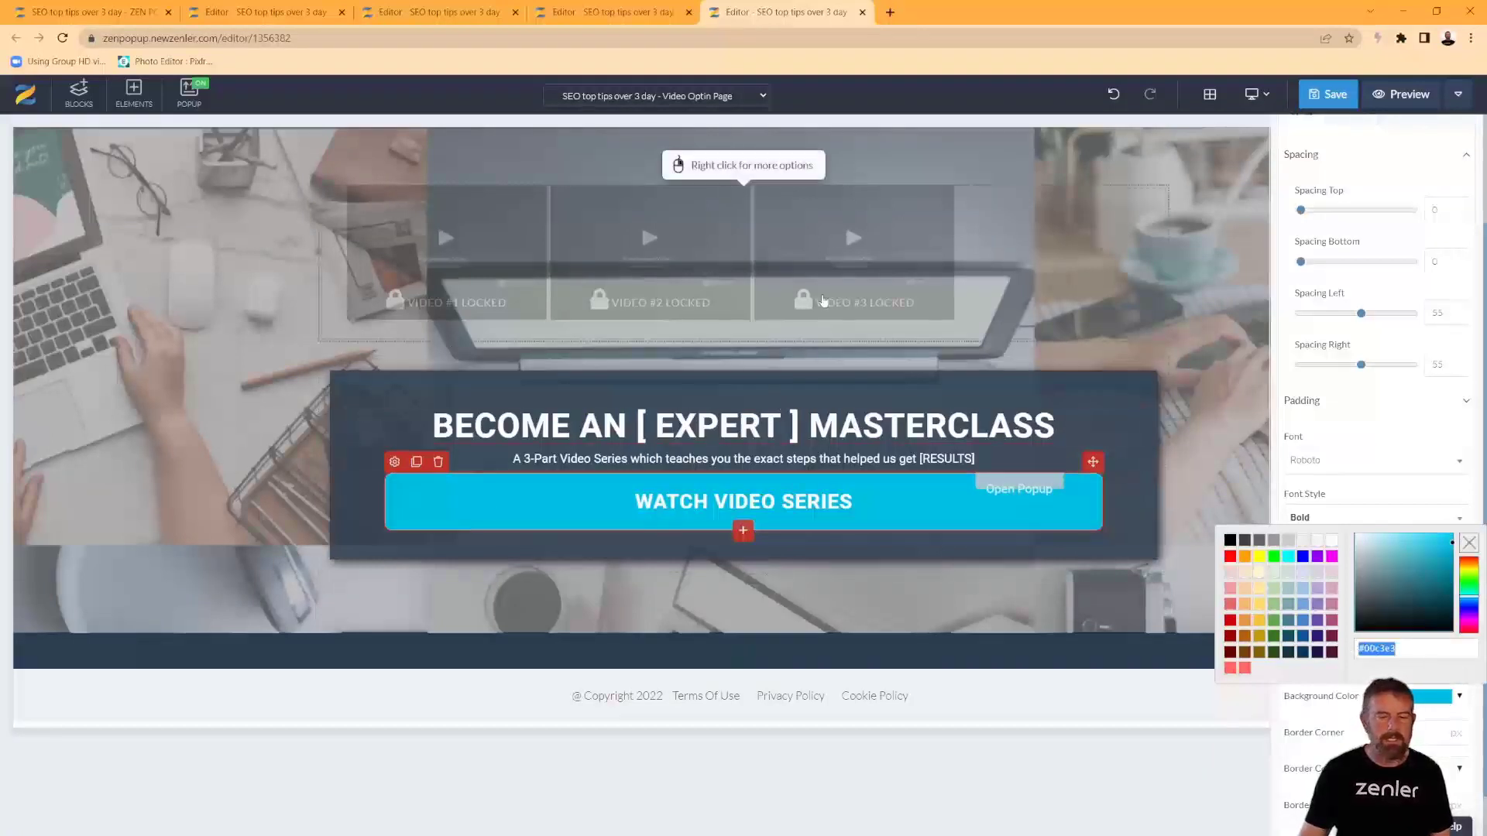
Replace the optin page headline with "TOP 3 SEO TIPS 3 DAY'S".
left_click(1054, 425)
left_click_drag(1055, 425, 432, 425)
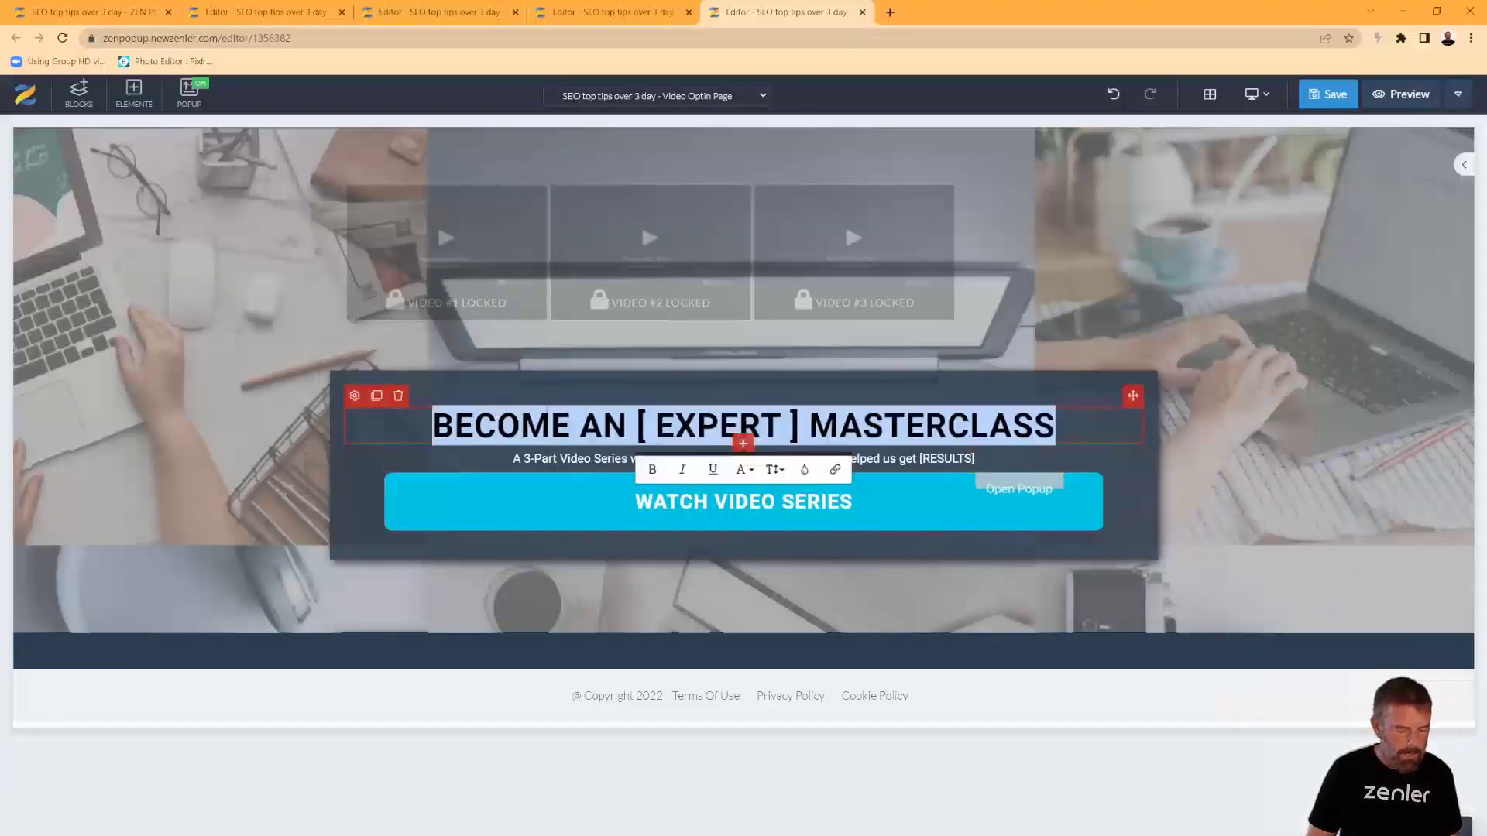
type("TOP 3 SEO TIPS 3 DAYS")
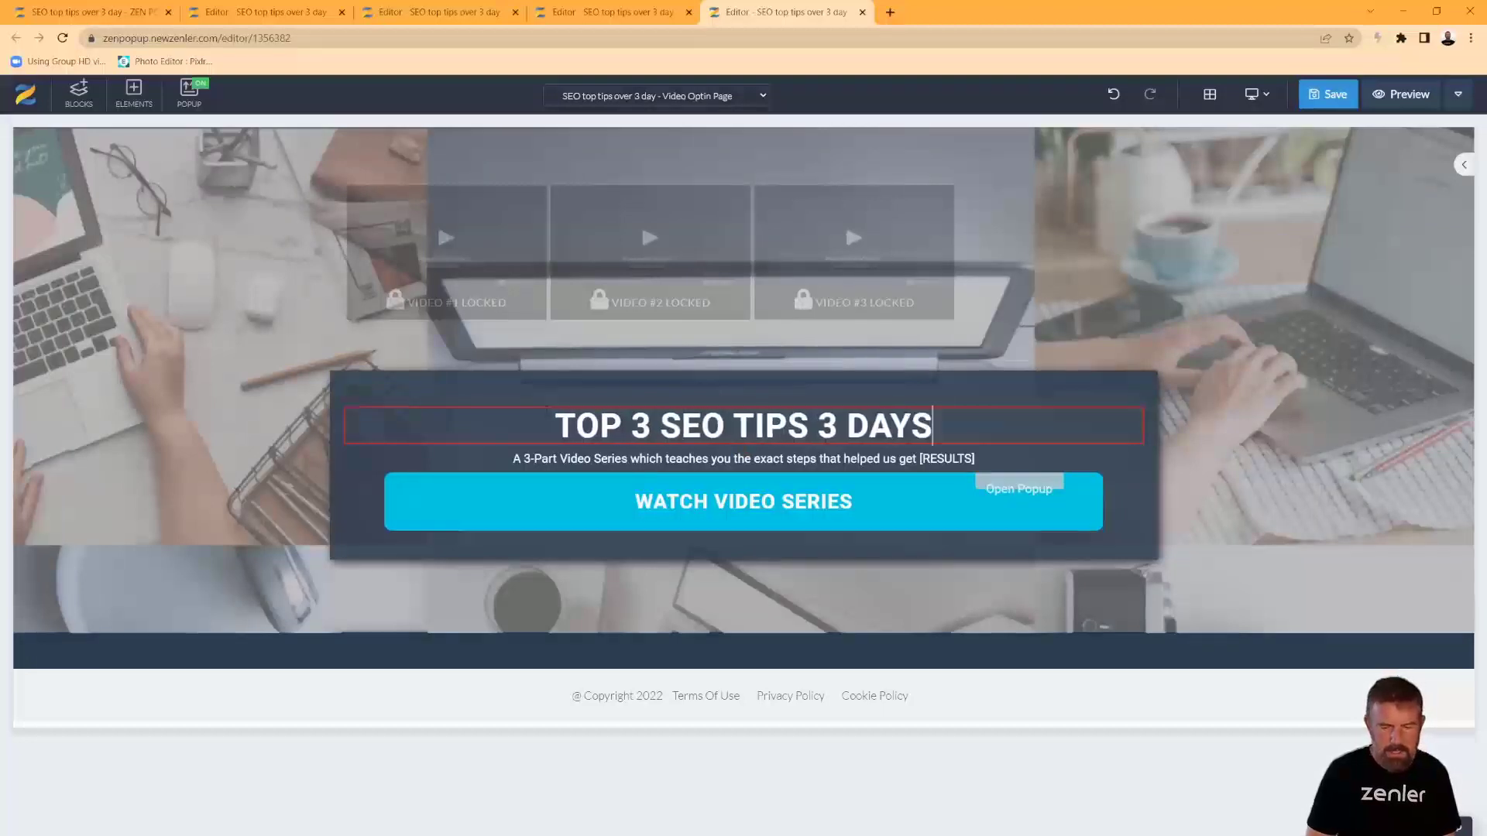
key("BackSpace")
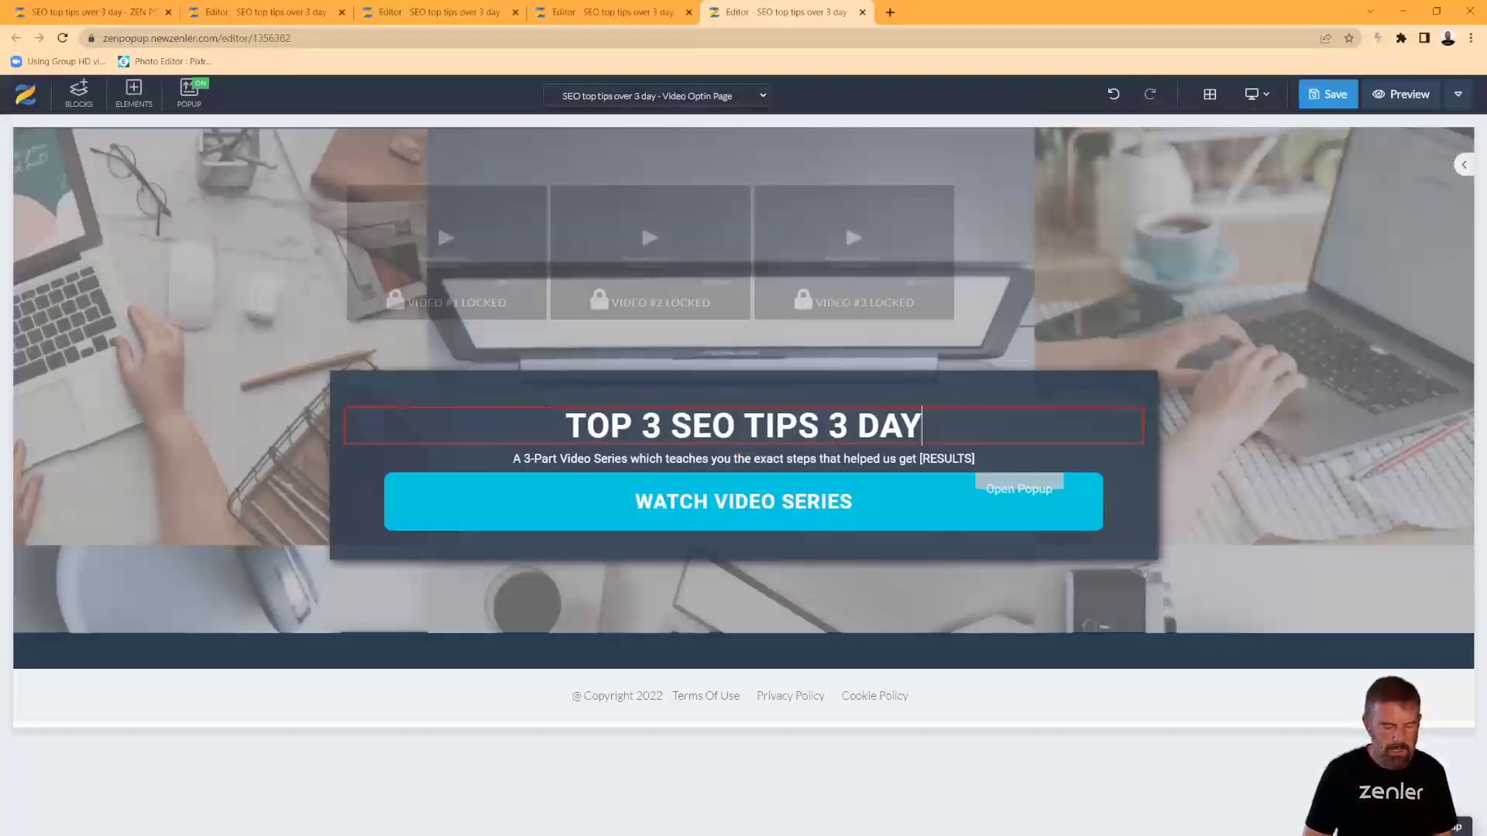
type("'S")
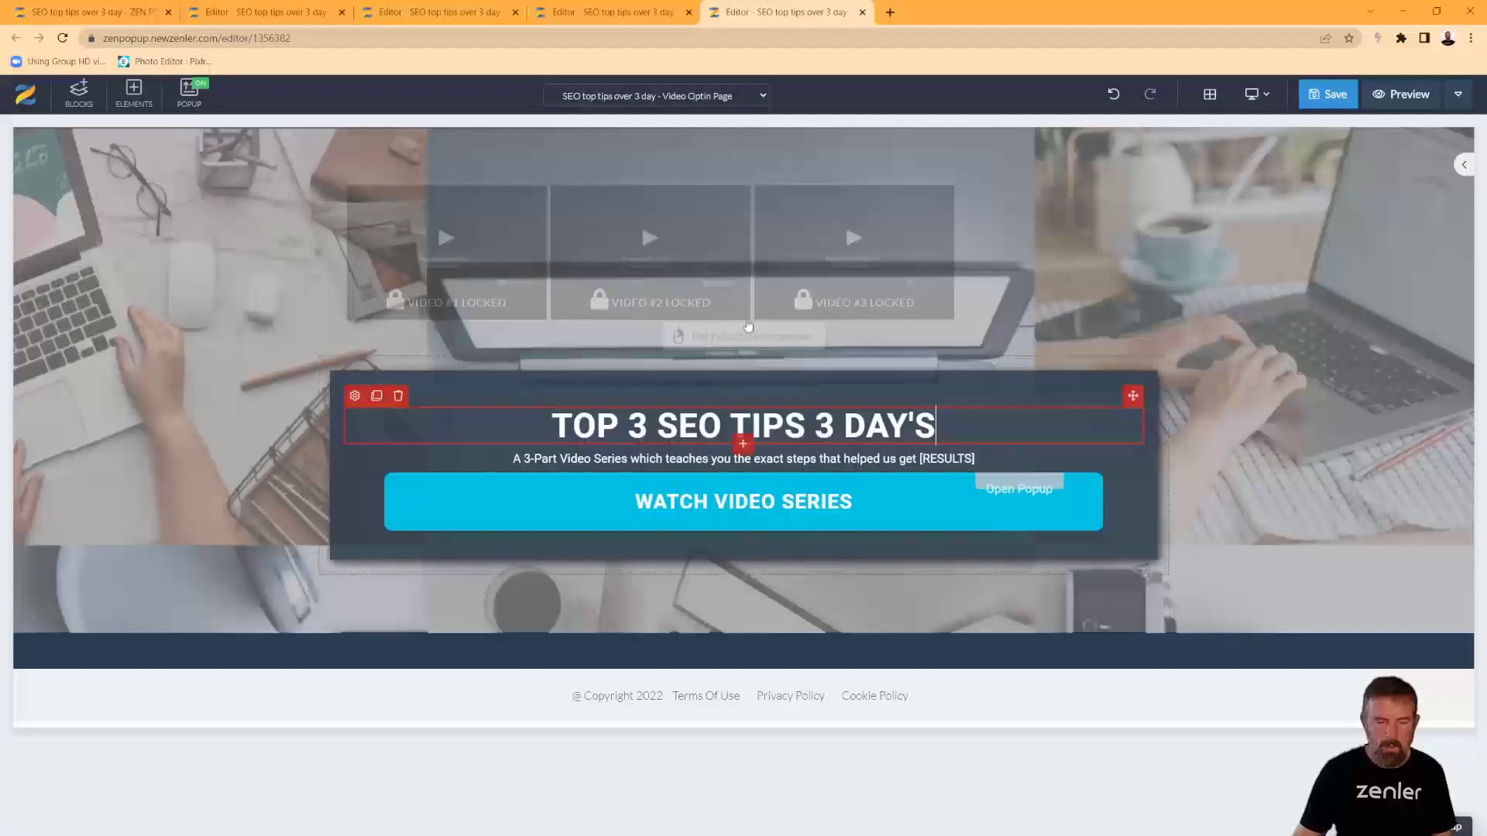
Replace the subheading with "FREE Video tips over 3 days for a better search engine result for organic traffic".
left_click(717, 463)
left_click_drag(986, 462, 554, 440)
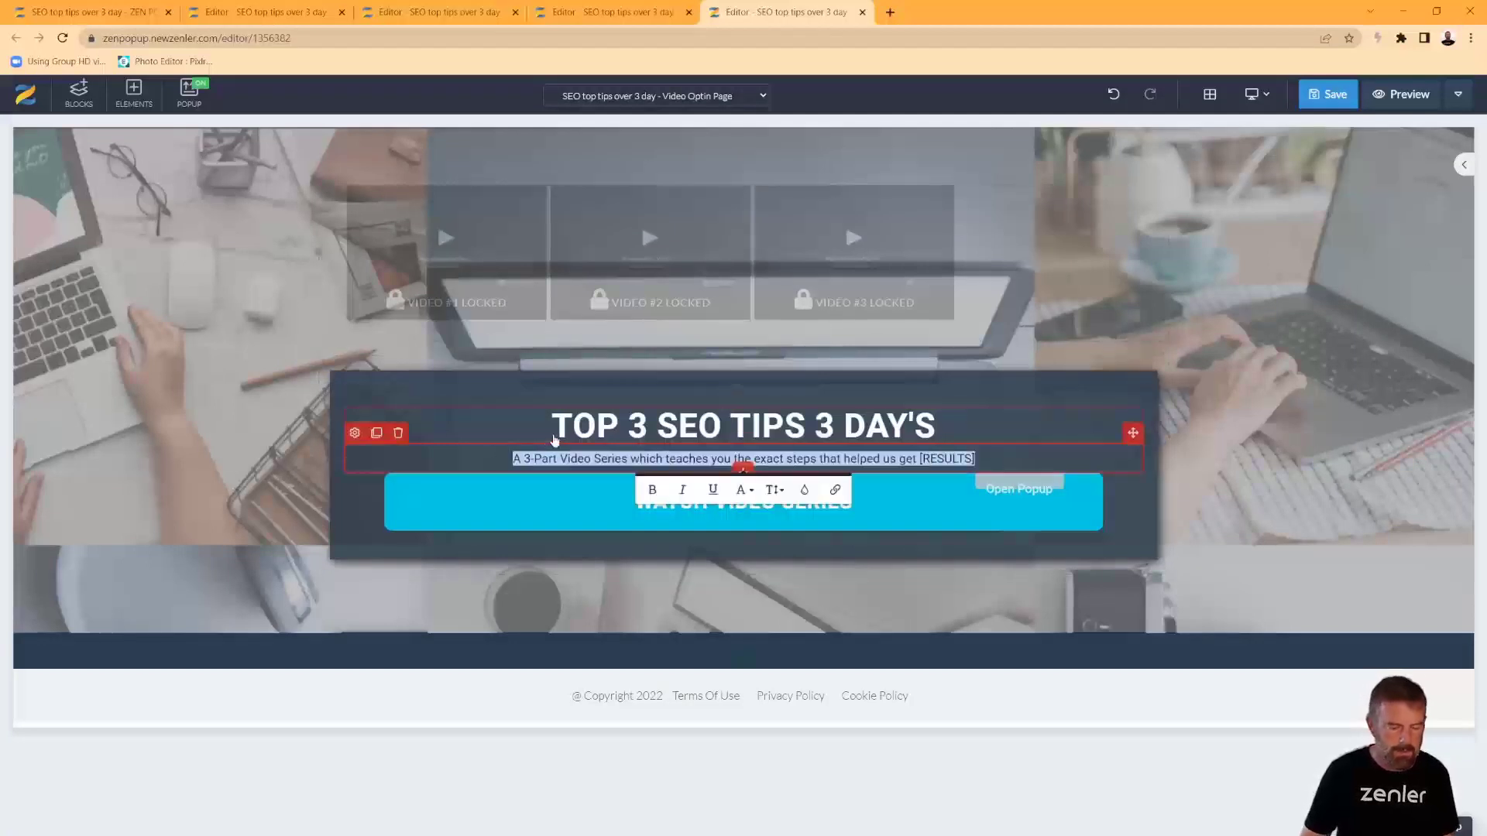
type("FREE ")
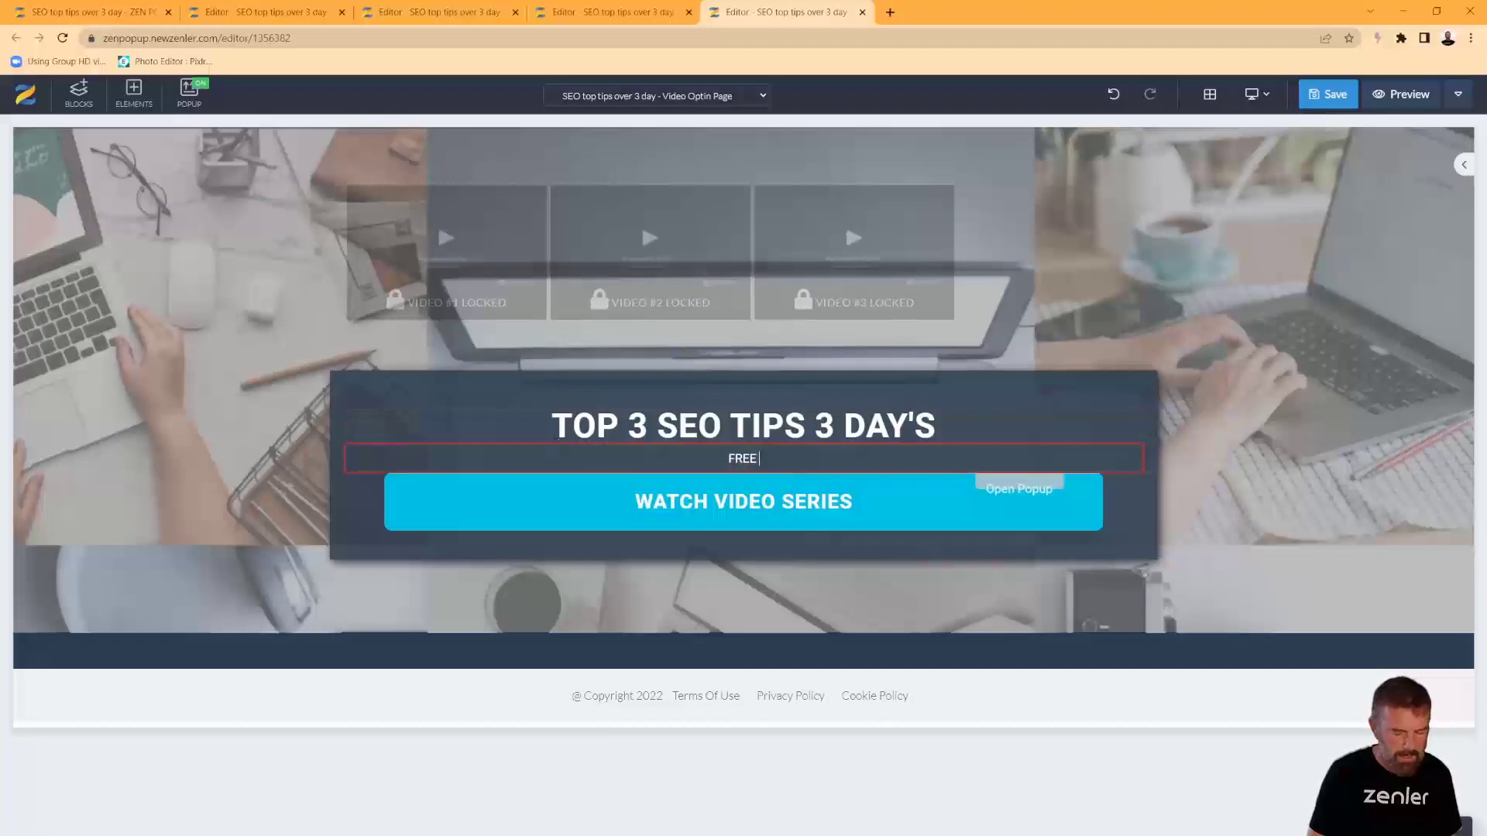
type("Video tips over 3 days for a better search engine result for organic traffic")
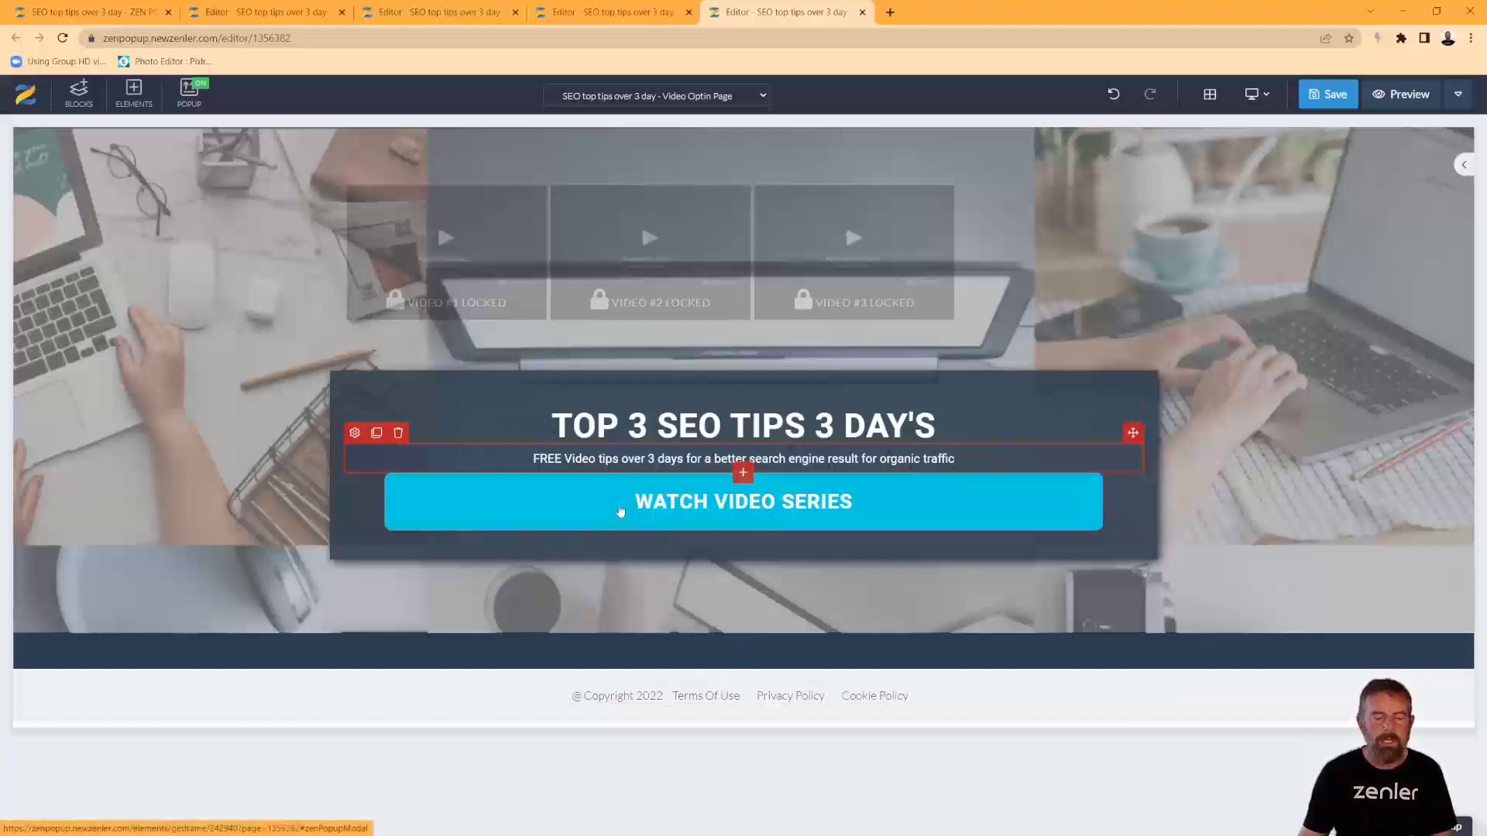
Examine the text and action settings of the WATCH VIDEO SERIES button without changing them.
left_click(394, 462)
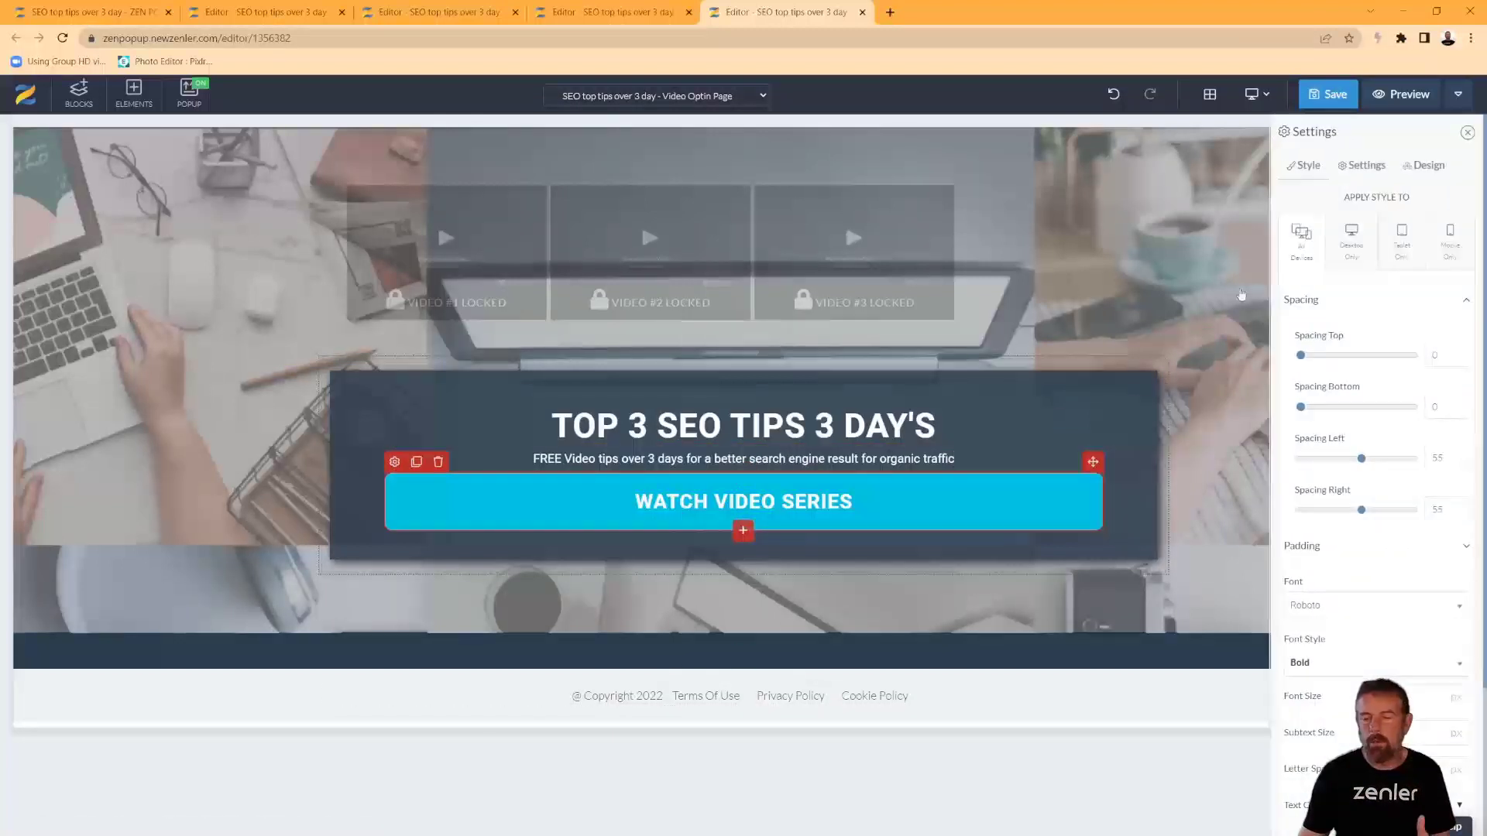
left_click(1367, 167)
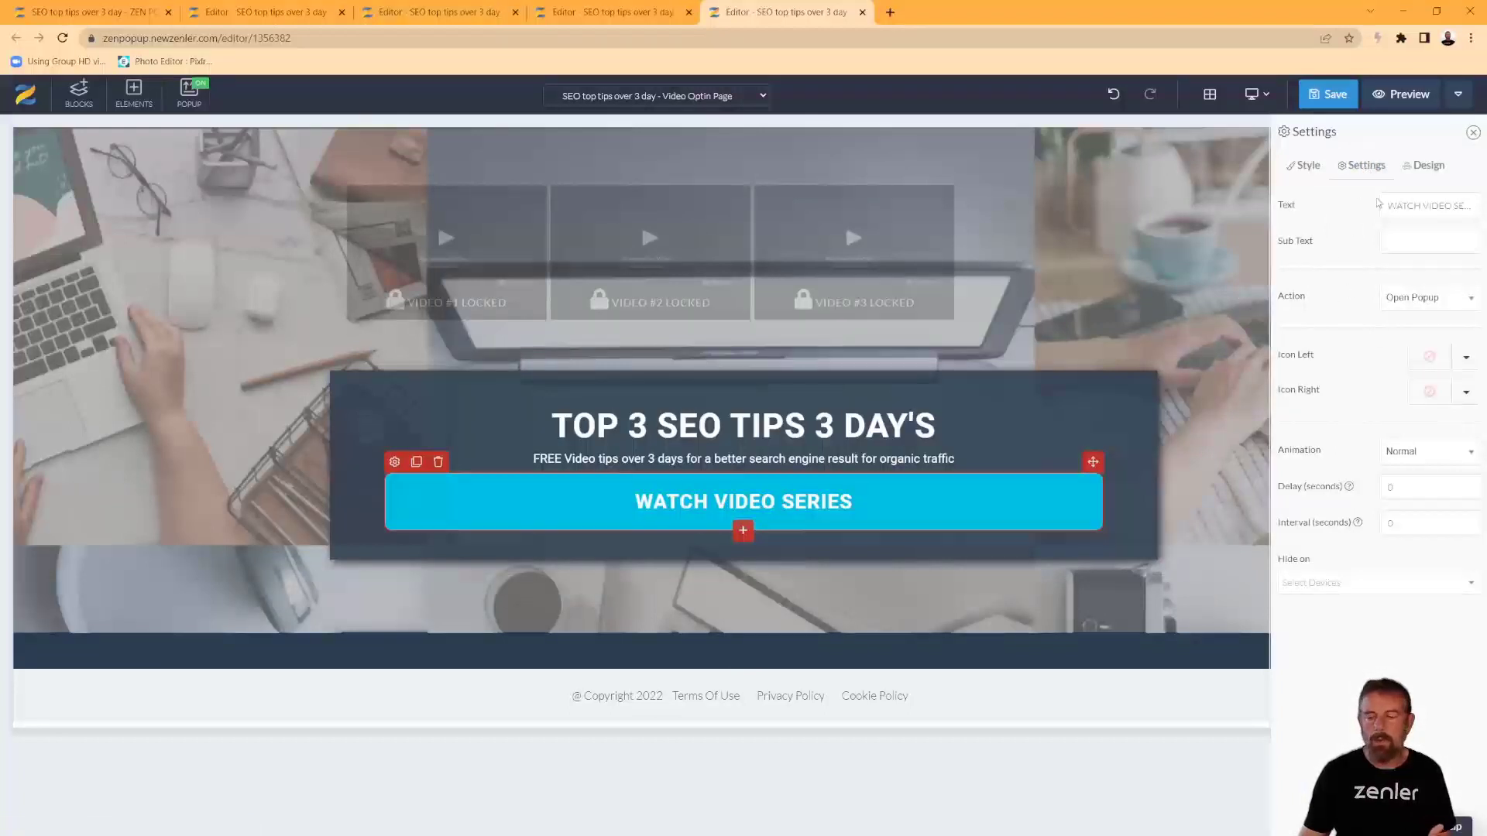
left_click_drag(1390, 206, 1481, 212)
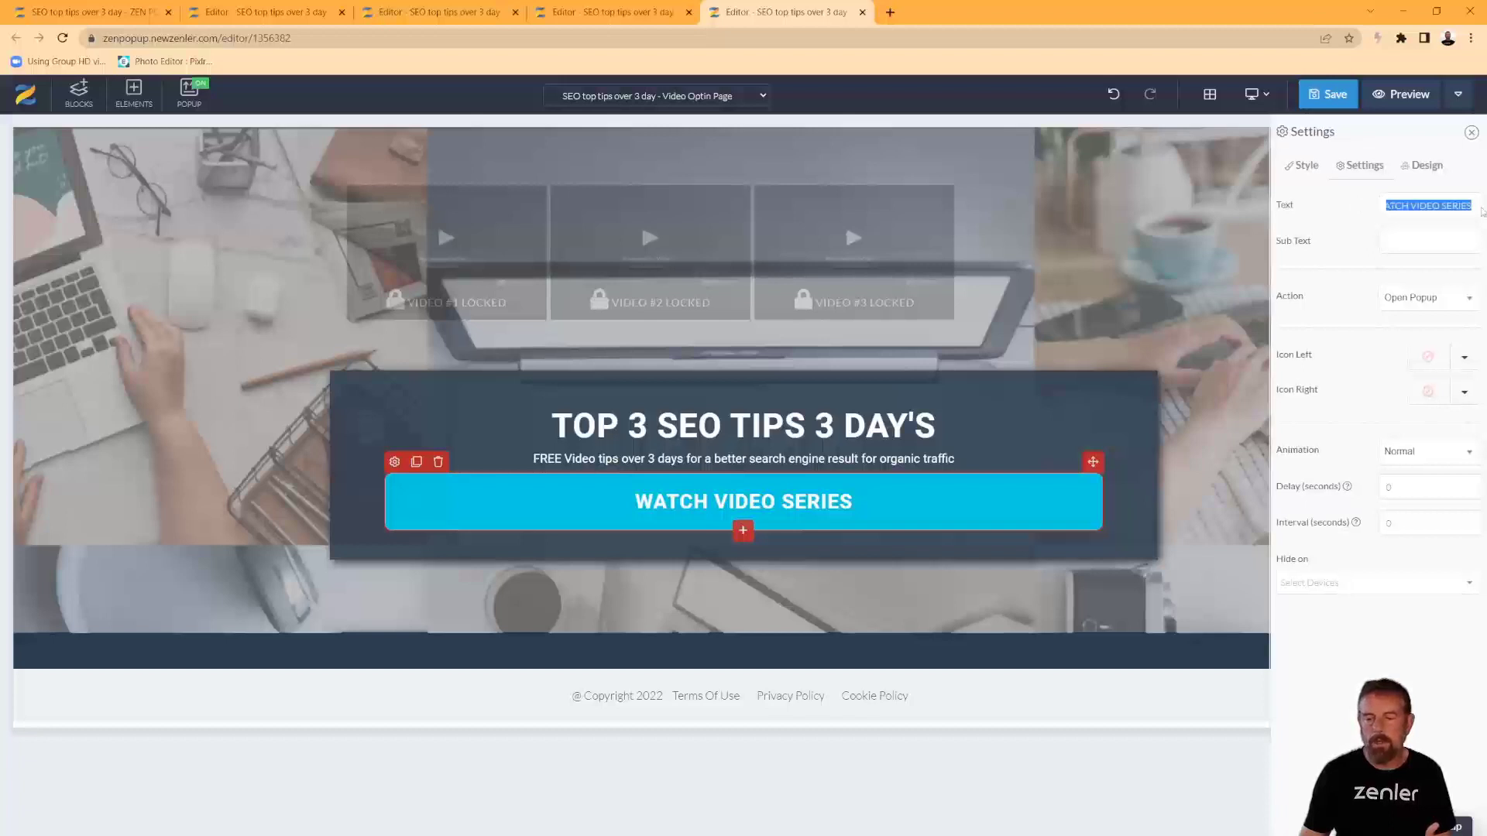
left_click(1334, 219)
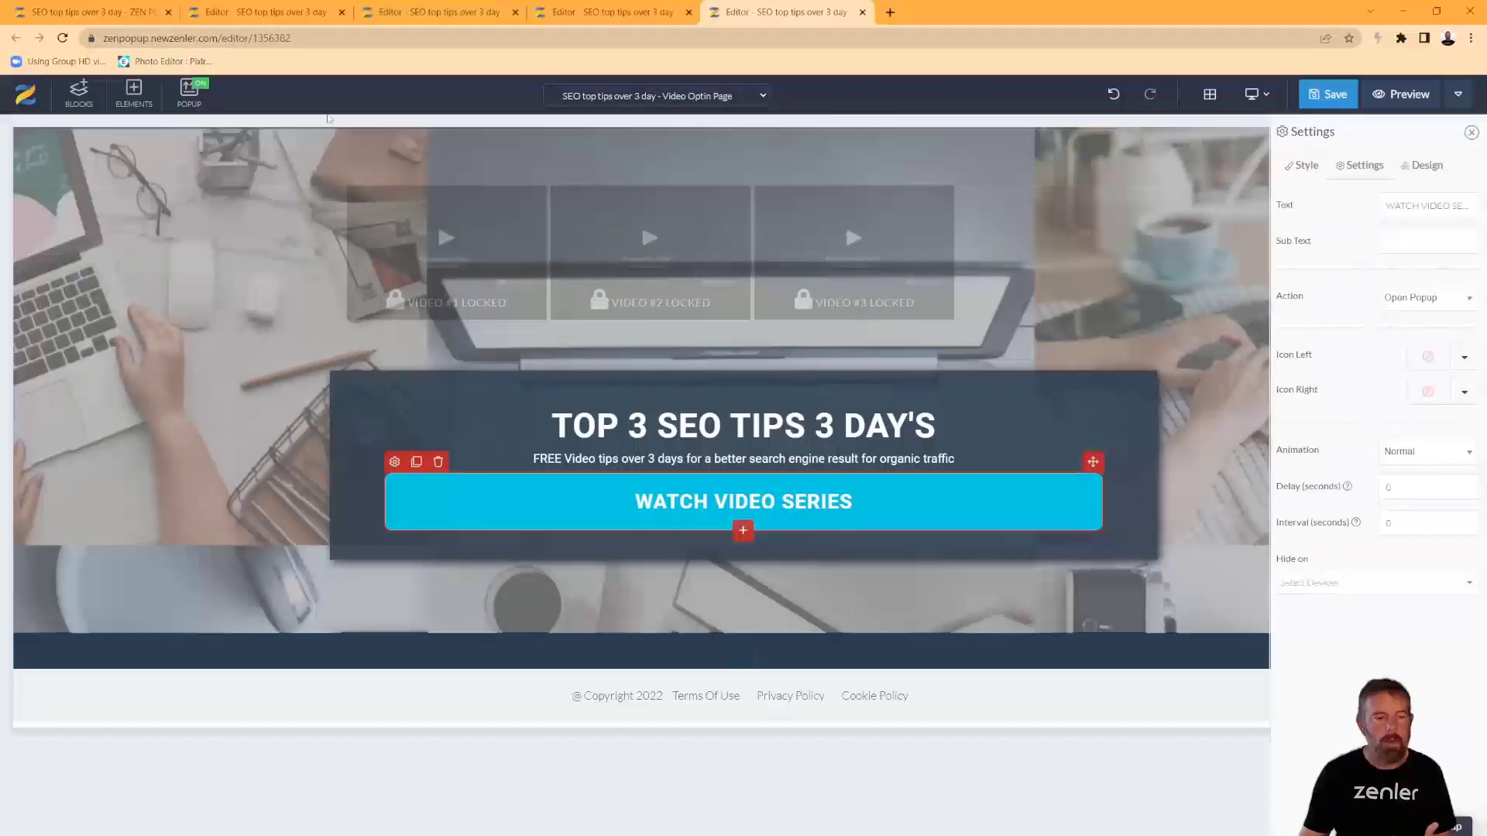
In the optin page's popup, change the background color of the "Click Here to Watch Video #1" button to the recently used bright blue.
left_click(191, 98)
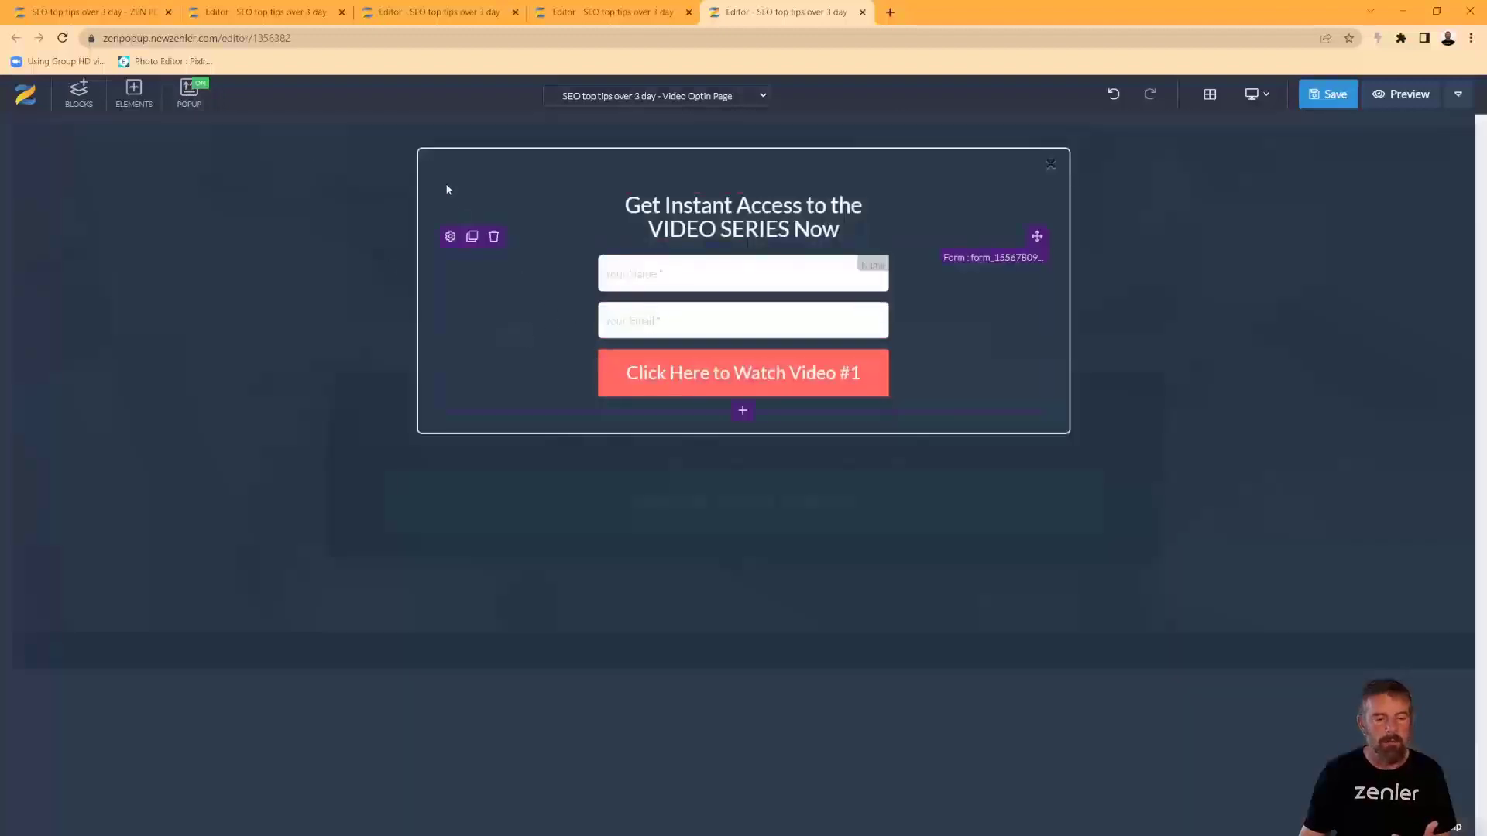
mouse_move(621, 386)
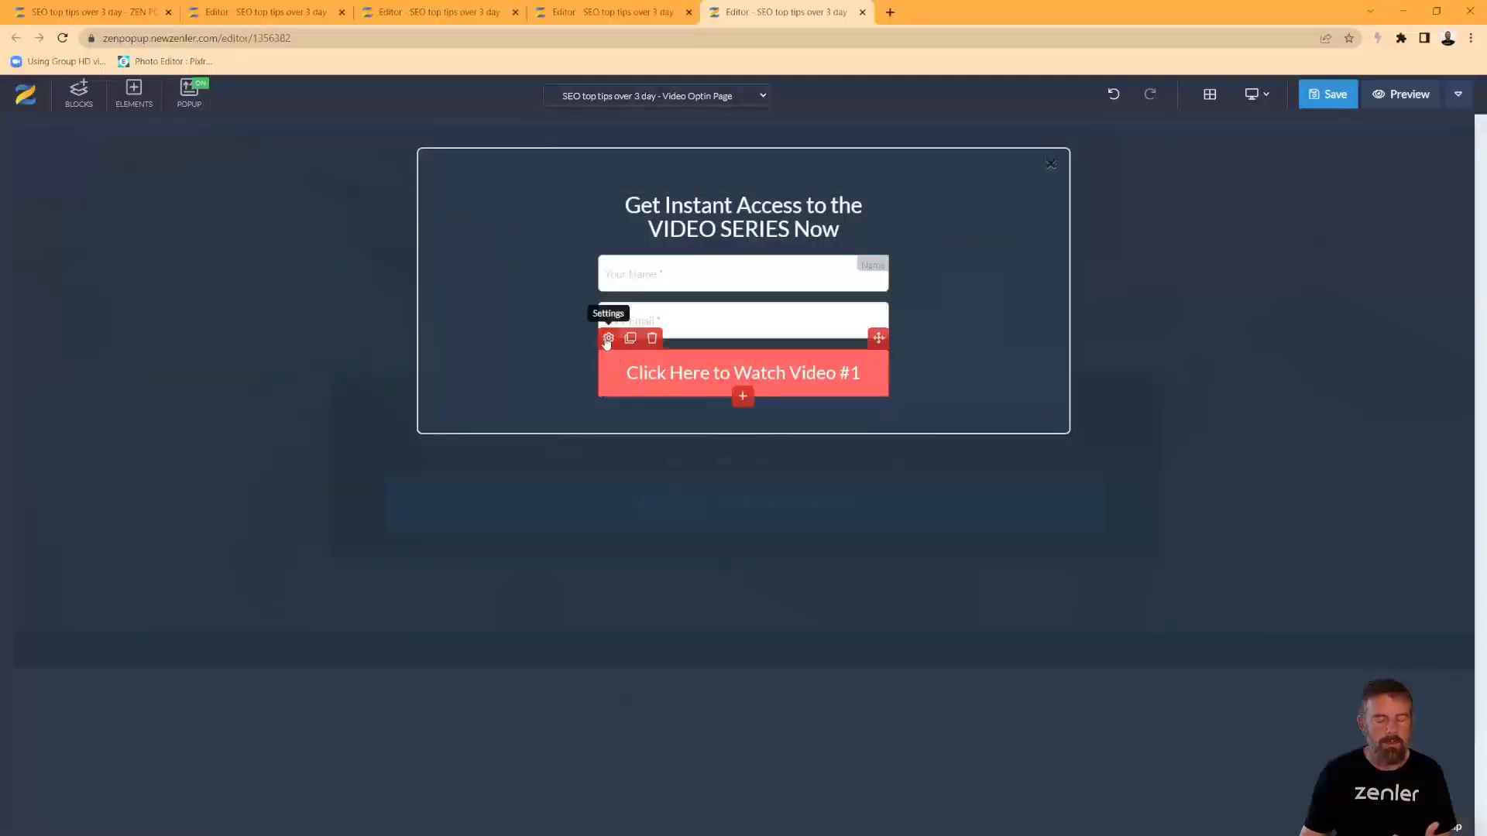
left_click(608, 339)
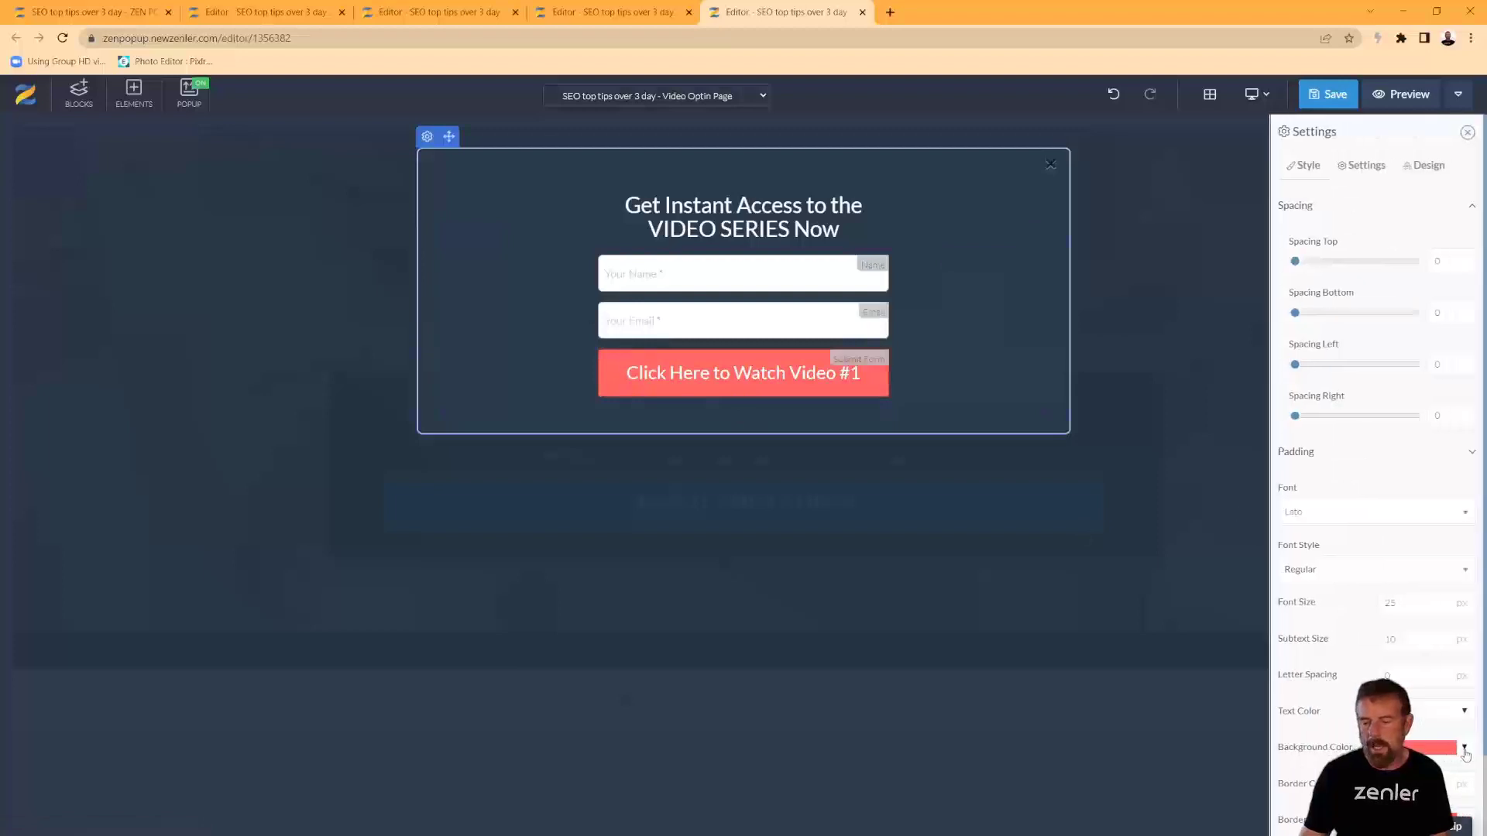
left_click(1465, 749)
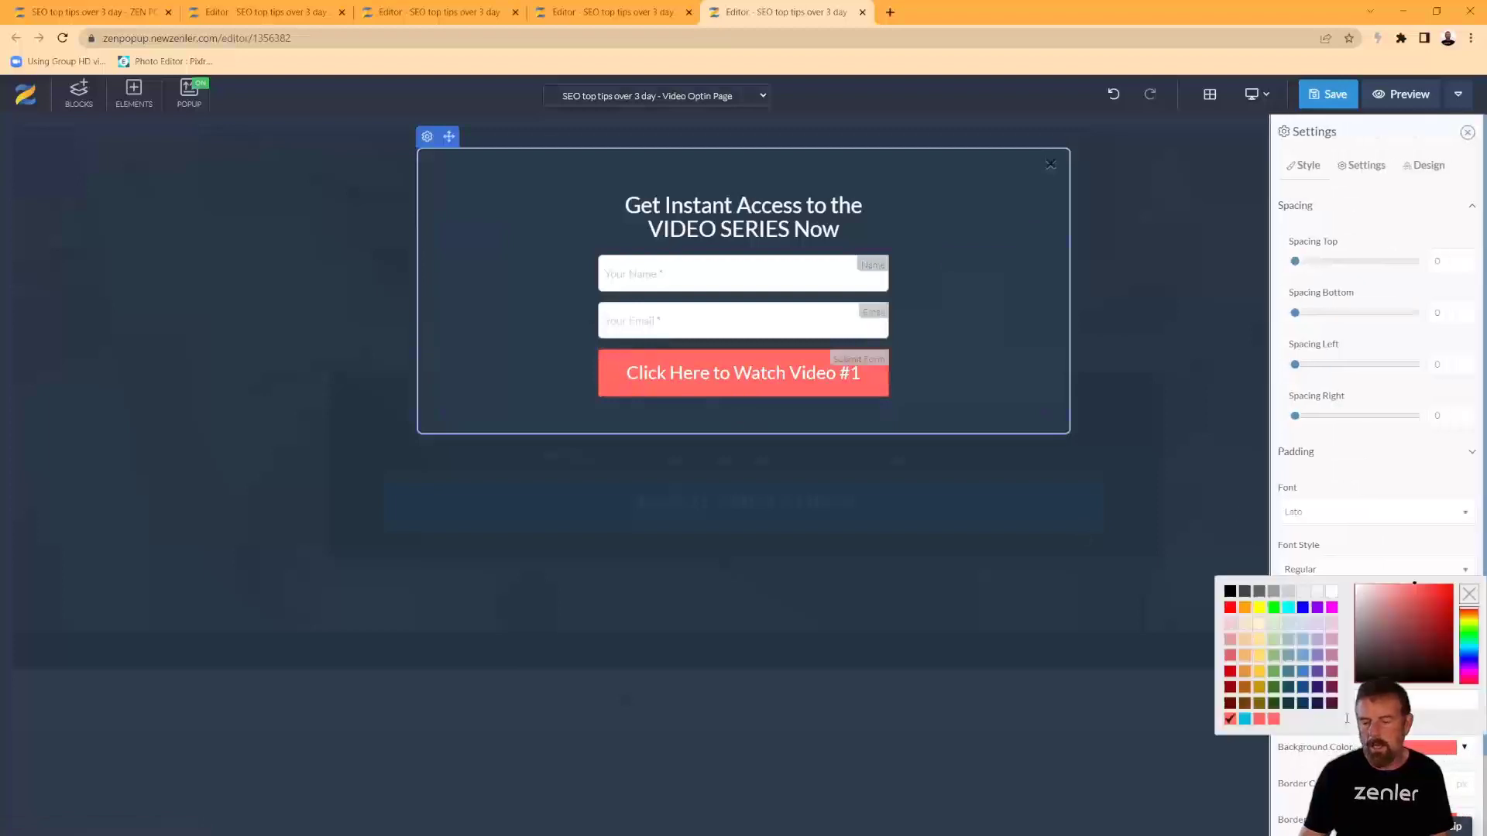
left_click(1244, 718)
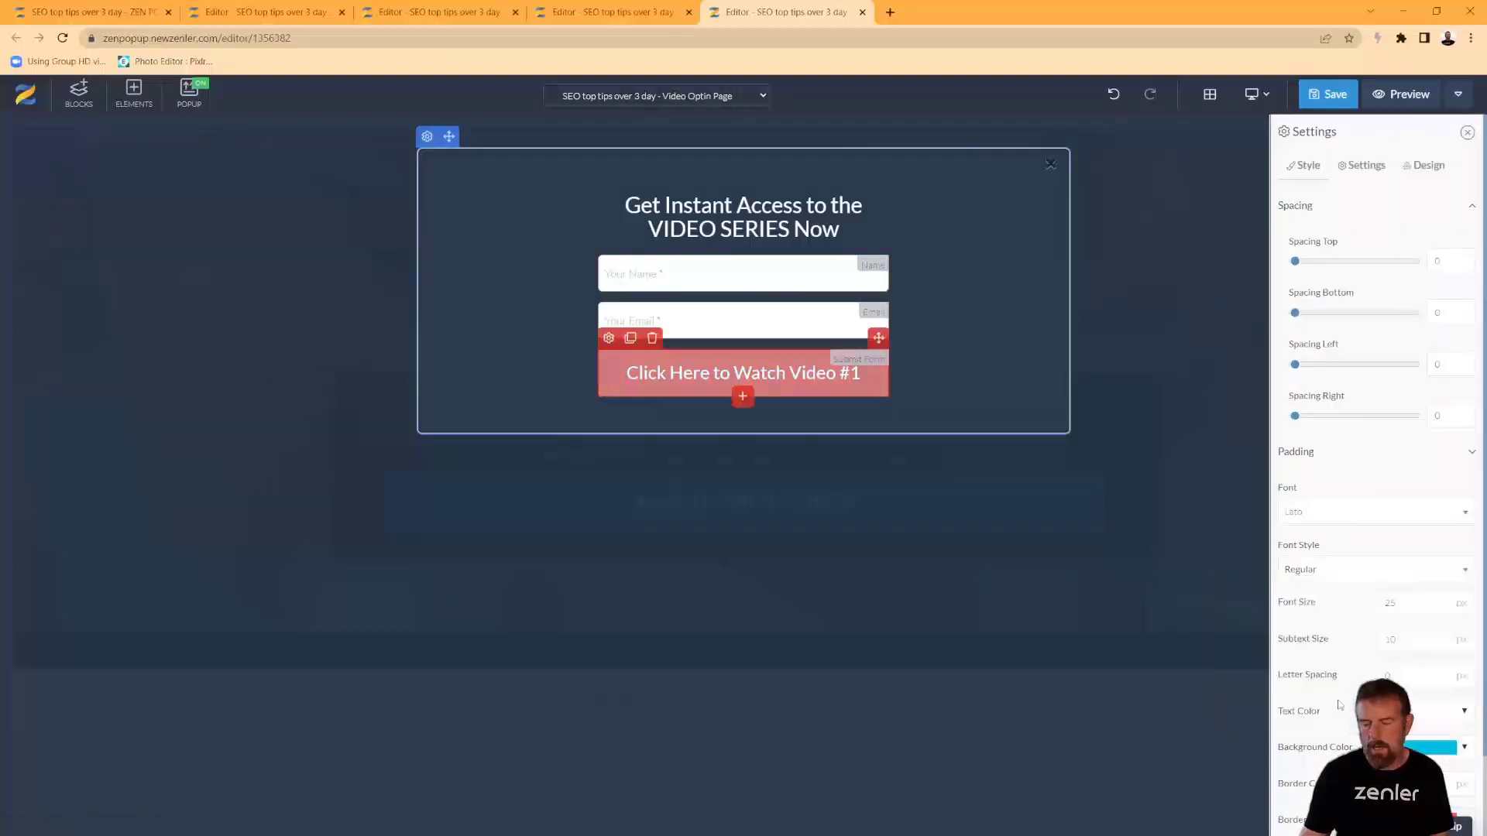
Replace "VIDEO SERIES Now" in the popup headline with "NOW!" on its own second line.
left_click(832, 228)
left_click_drag(839, 229, 625, 205)
left_click(839, 229)
left_click_drag(838, 229, 648, 229)
type("NOW!")
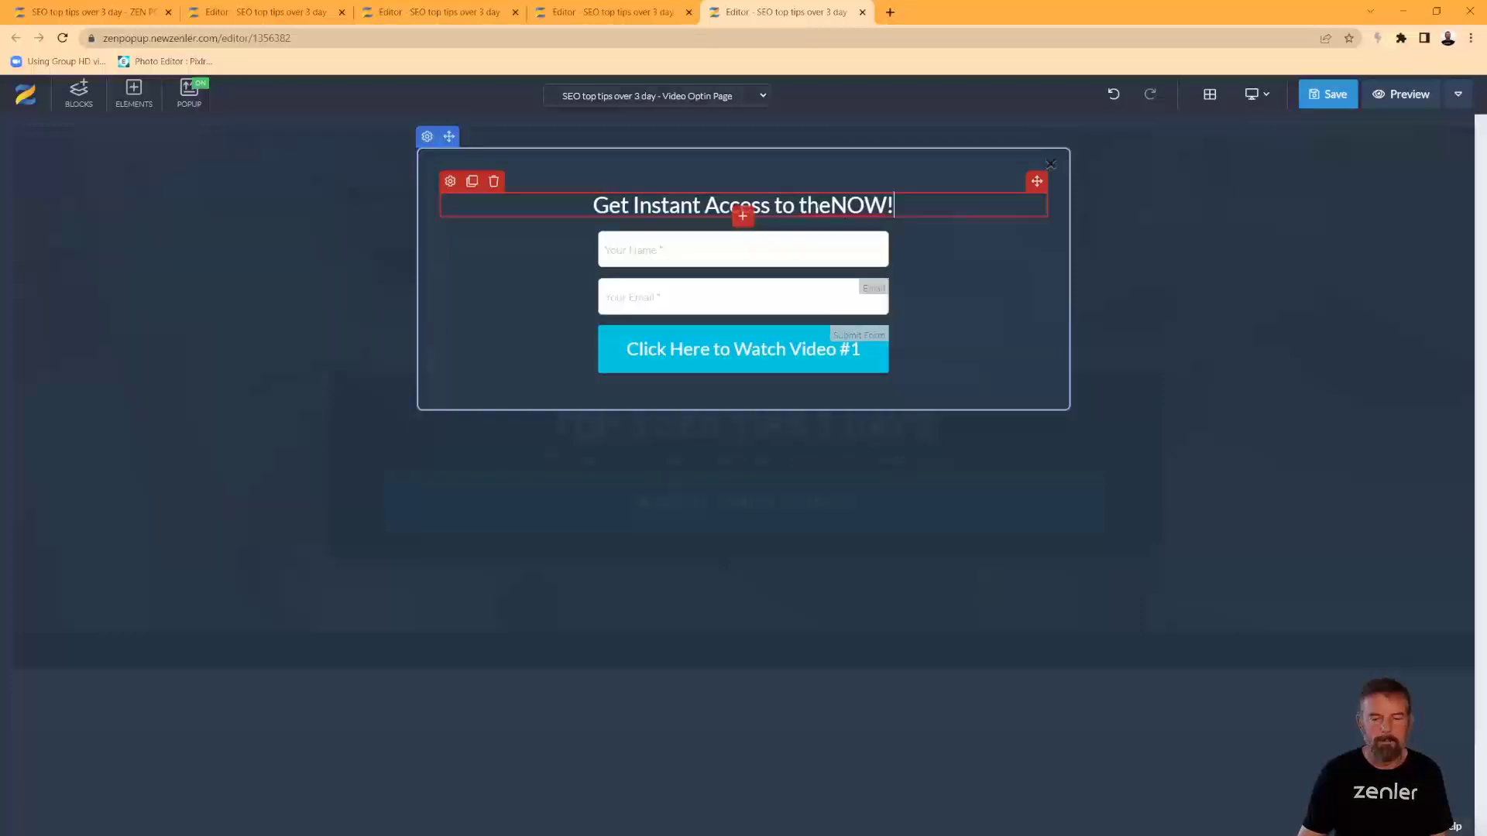
key("Return")
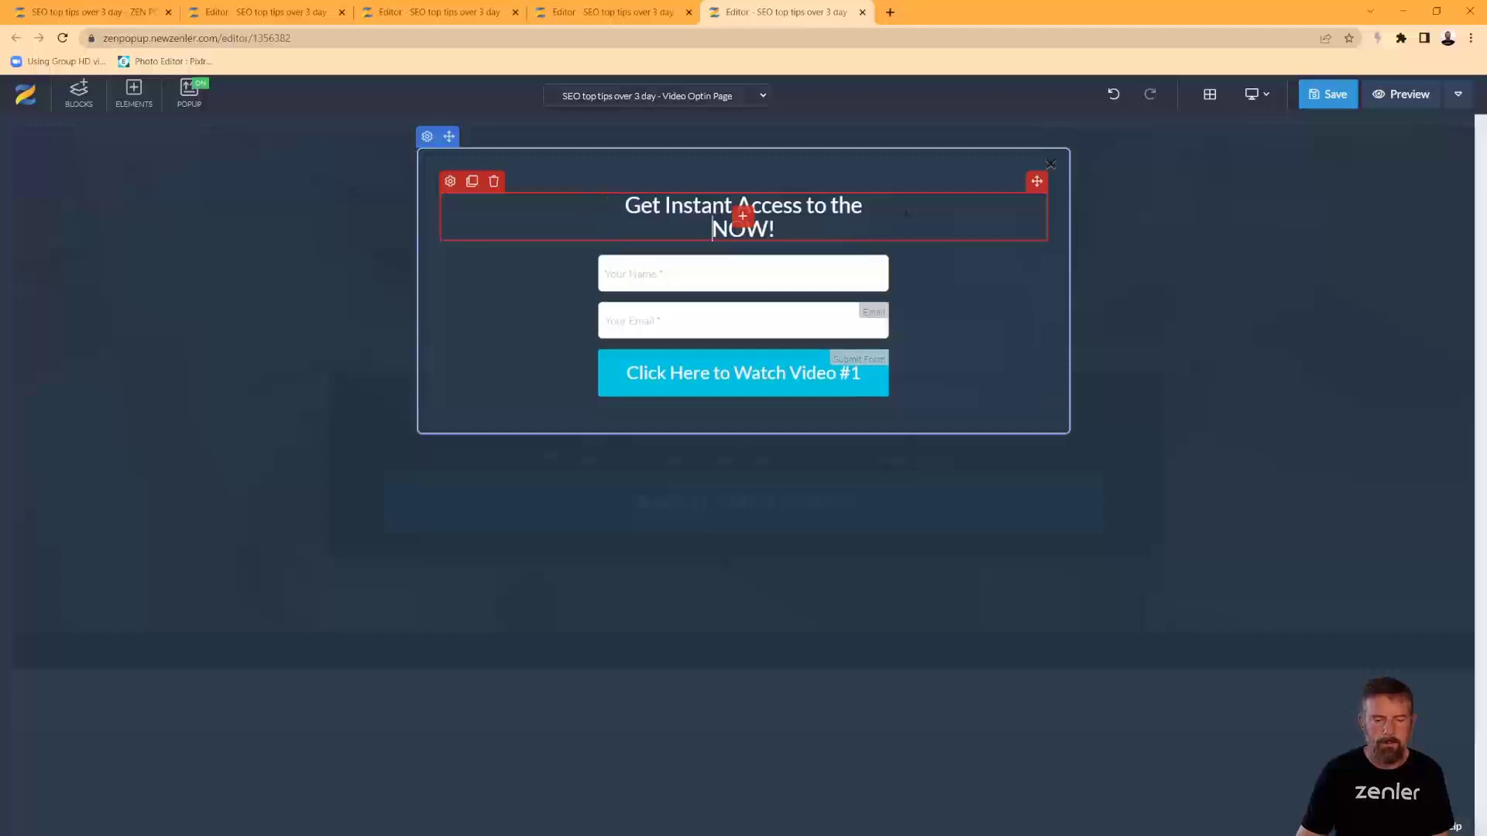
Save the Video Optin Page, accepting its SEO settings as they are.
left_click(1341, 97)
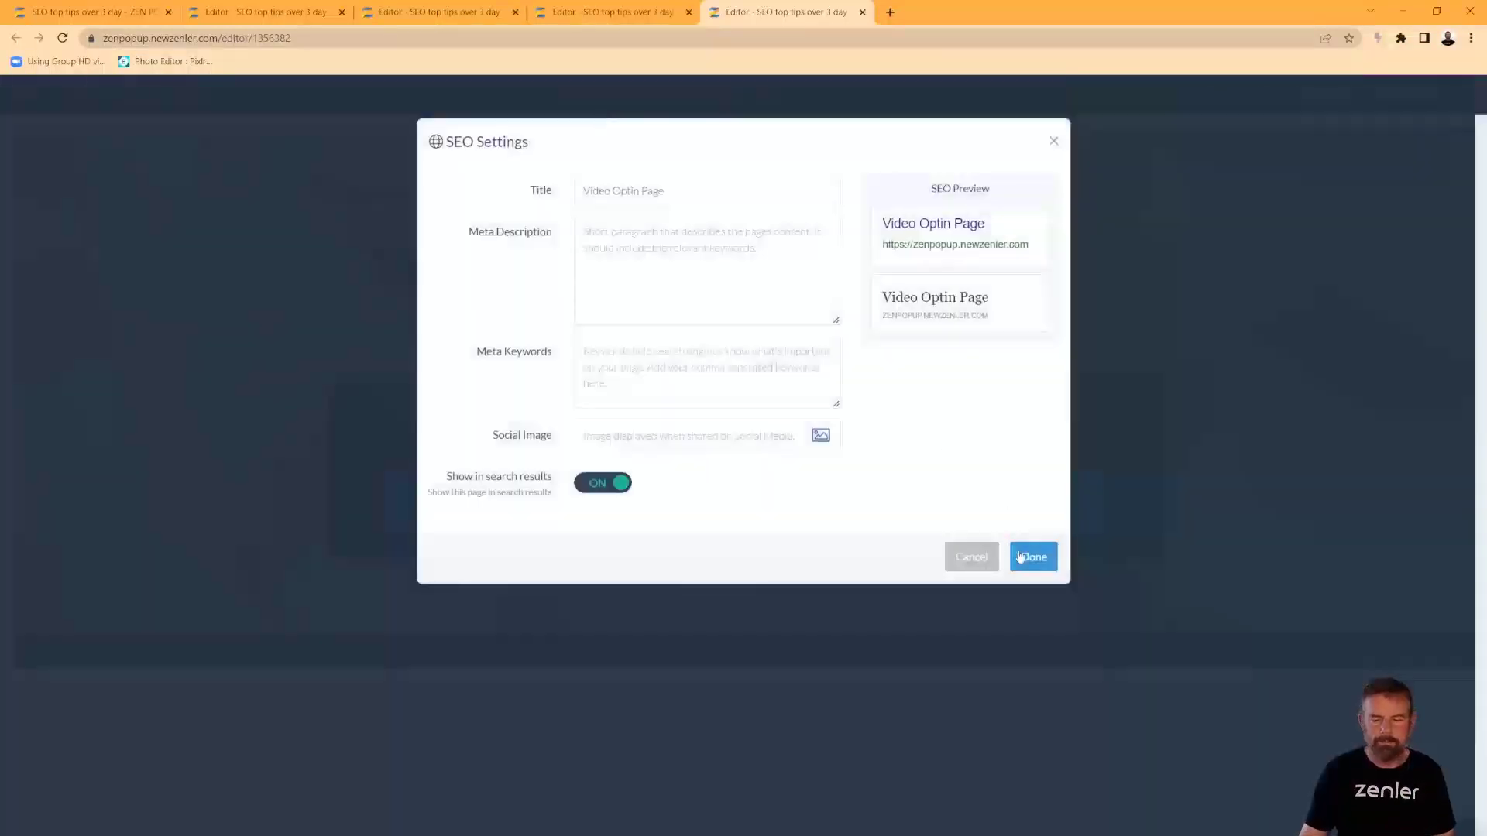
left_click(1030, 561)
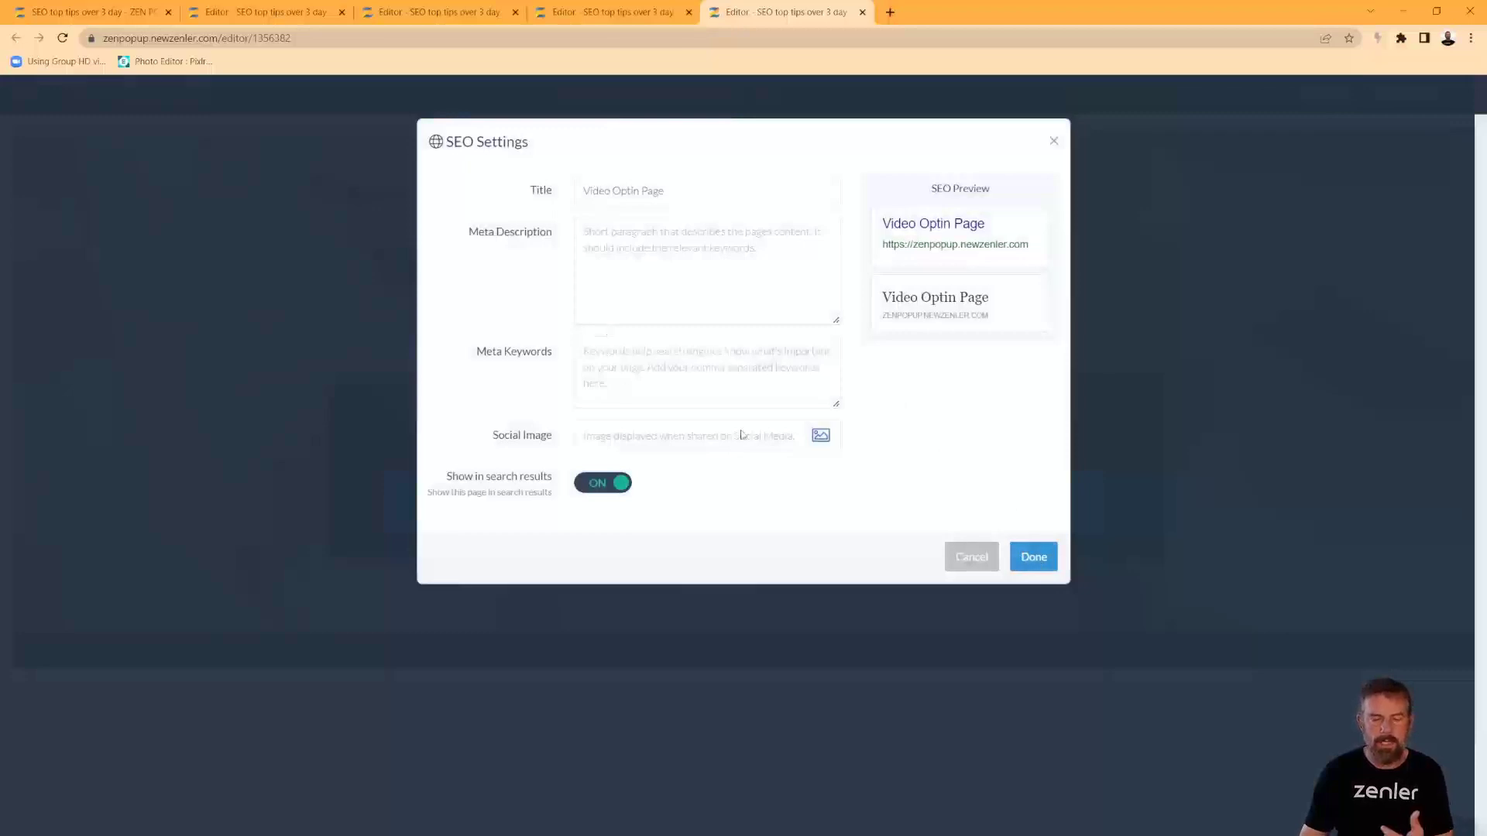
left_click(1033, 557)
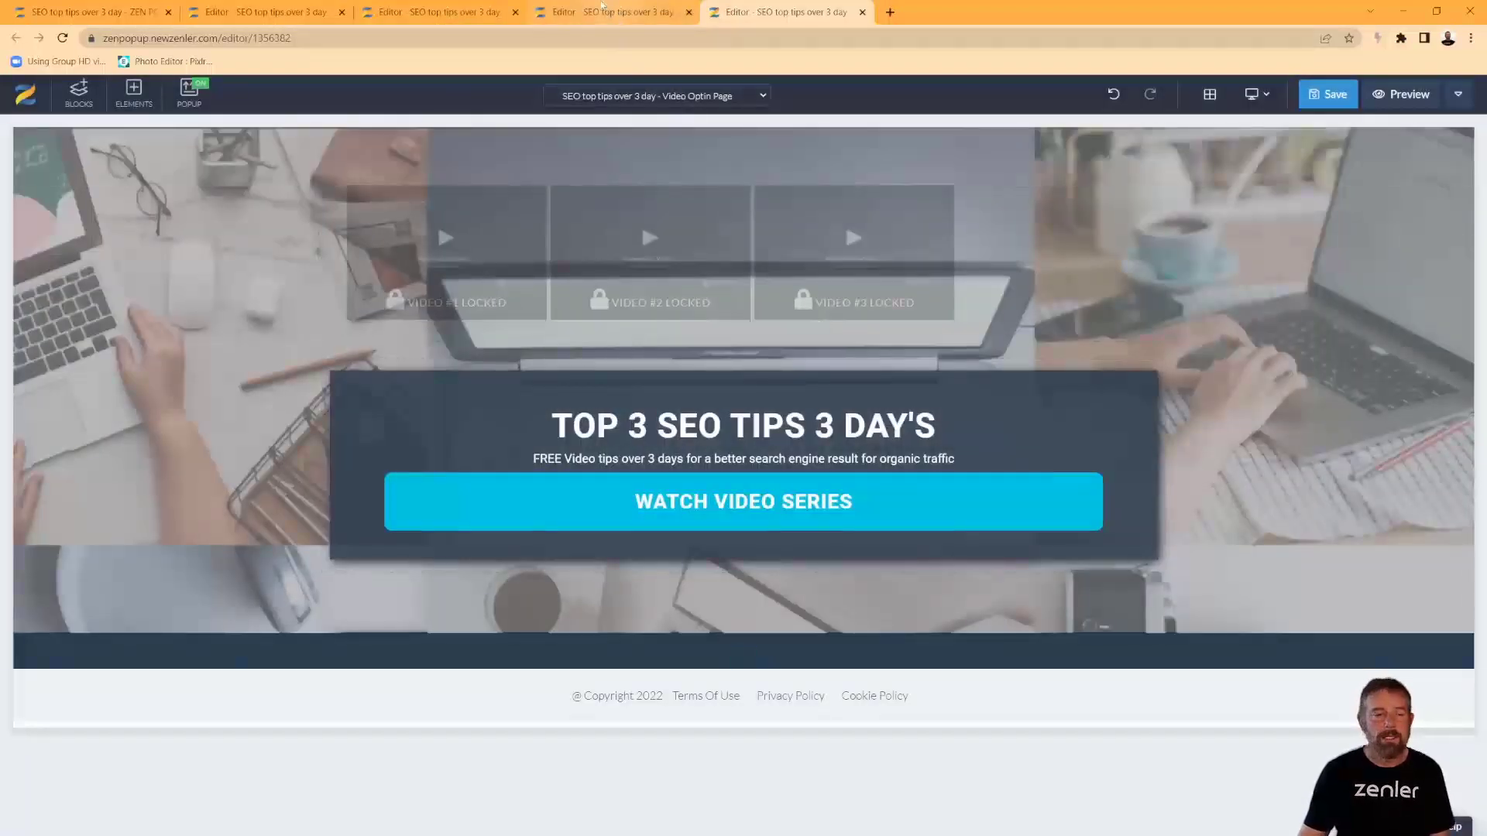
On the Video - 1 page, set the main block's background image to the untinted laptop and desk collage from the library.
left_click(604, 12)
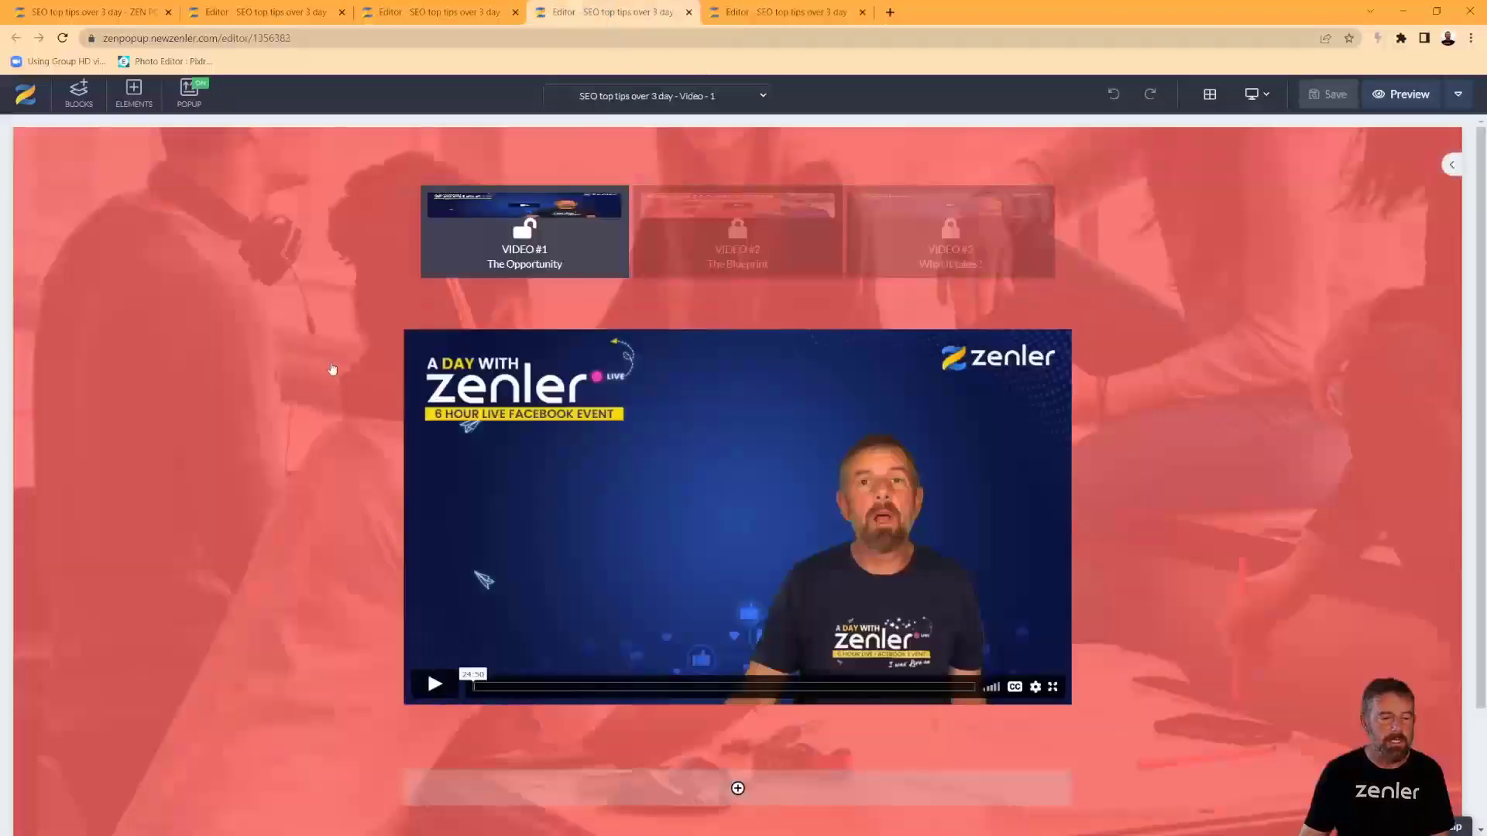
left_click(518, 267)
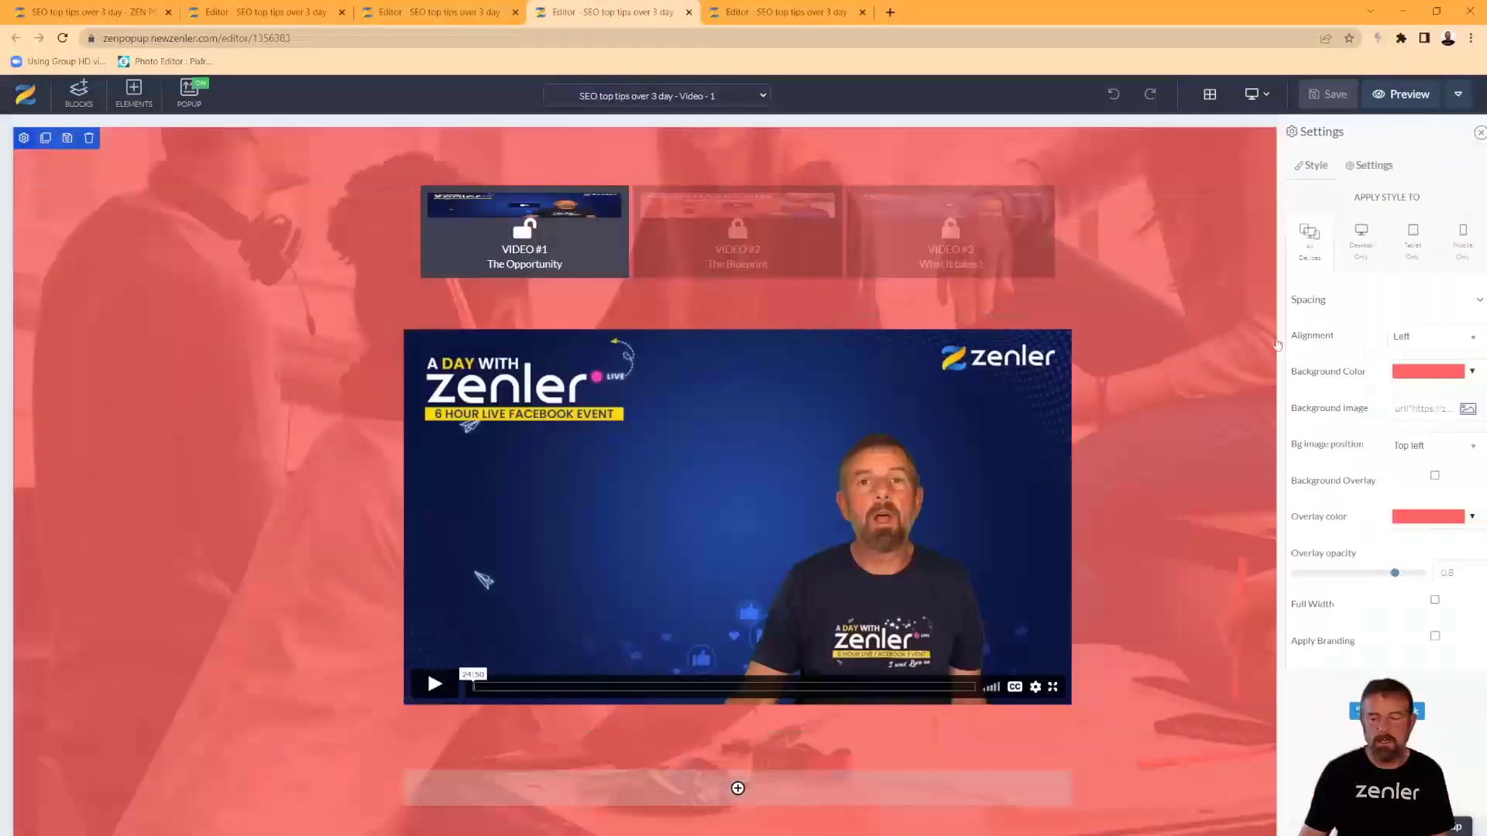
left_click(1461, 412)
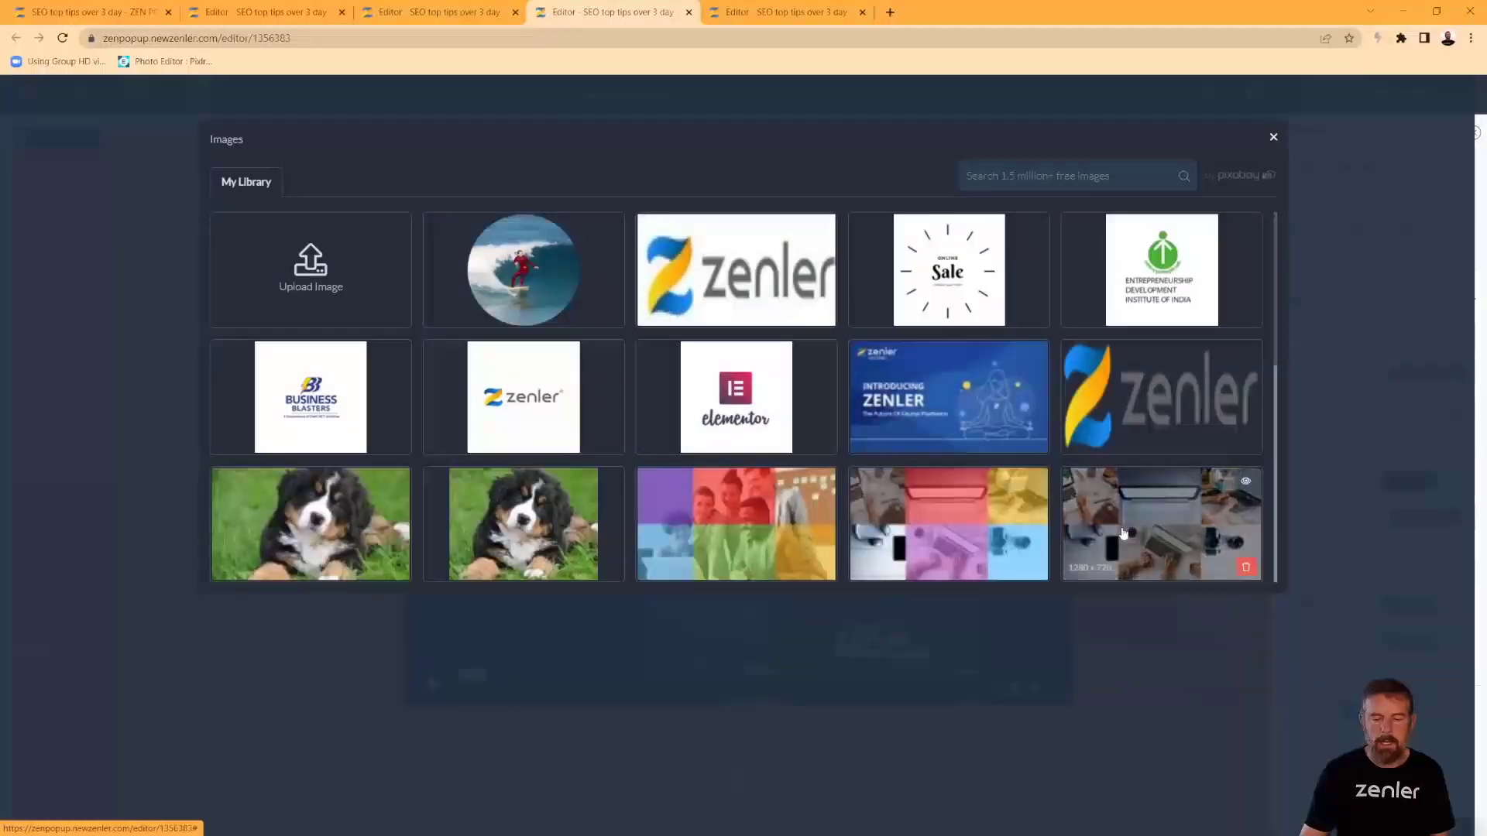
left_click(1166, 523)
Set the Video - 1 block's overlay opacity to 0.4 and its overlay color to dark grey.
mouse_move(1354, 577)
left_mouse_down()
mouse_move(1321, 575)
mouse_move(1339, 574)
left_mouse_up()
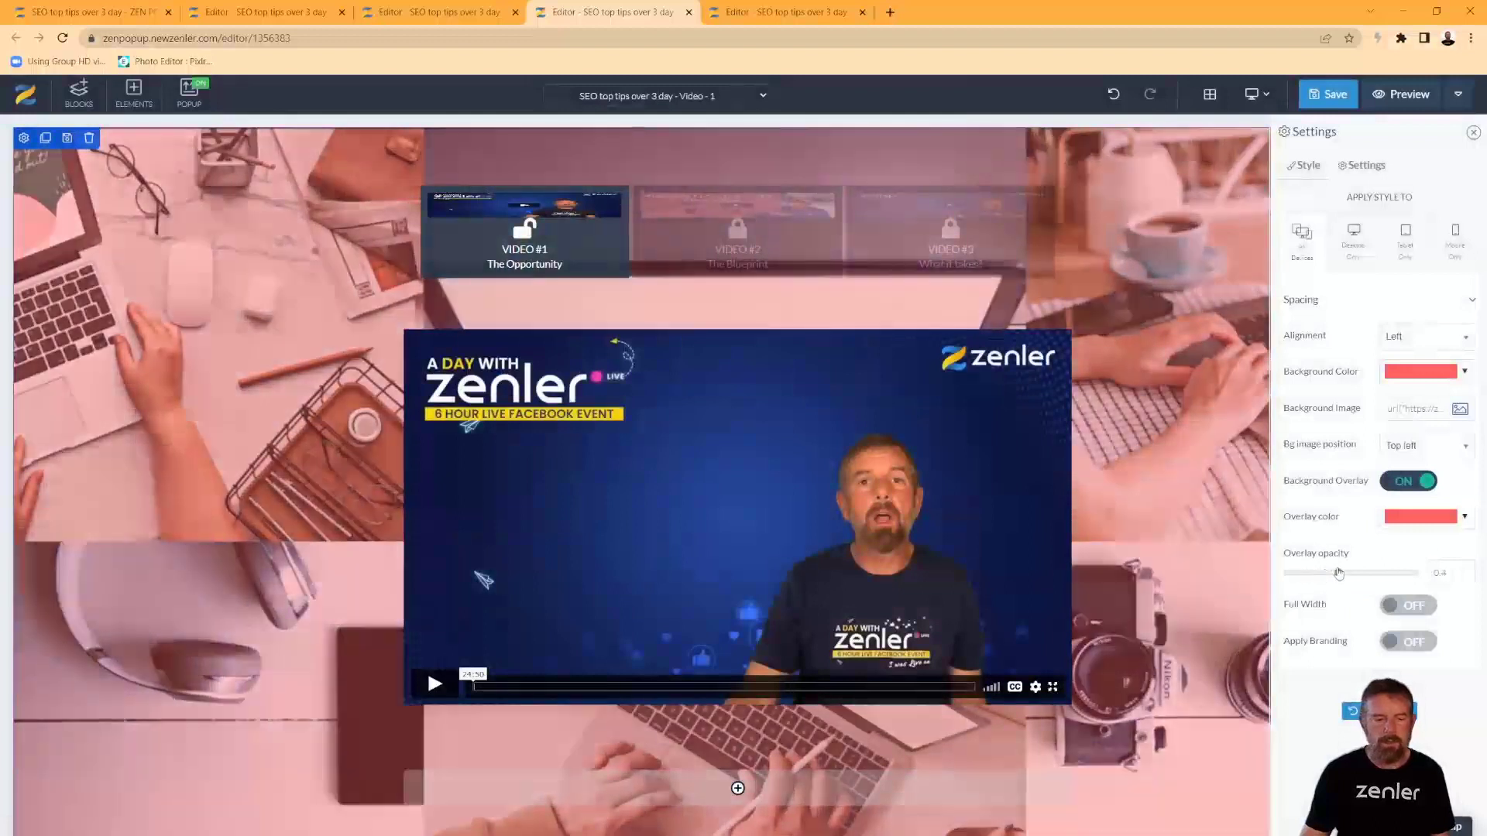
left_click(1464, 516)
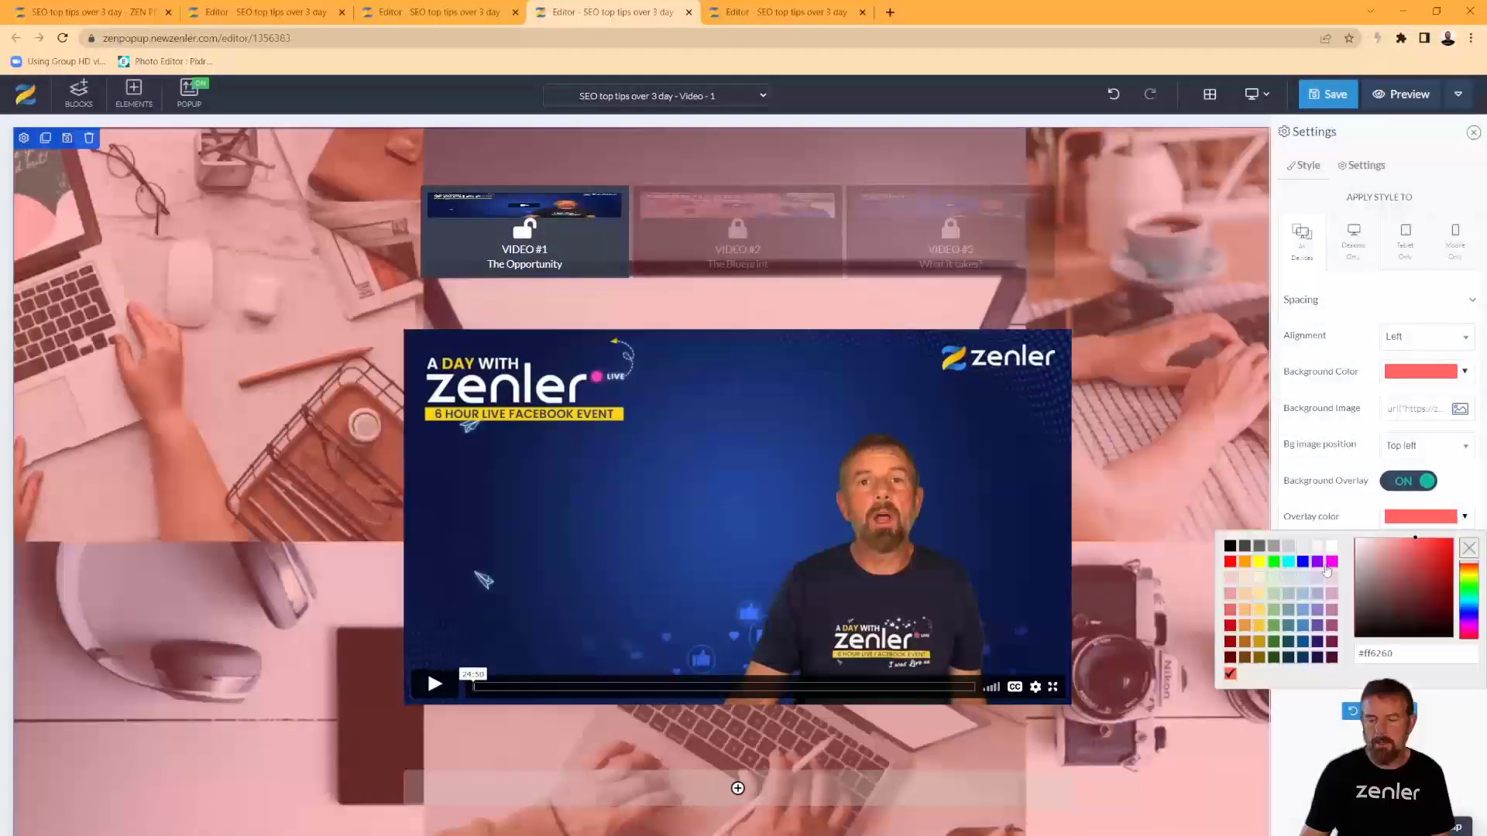
left_click(1244, 547)
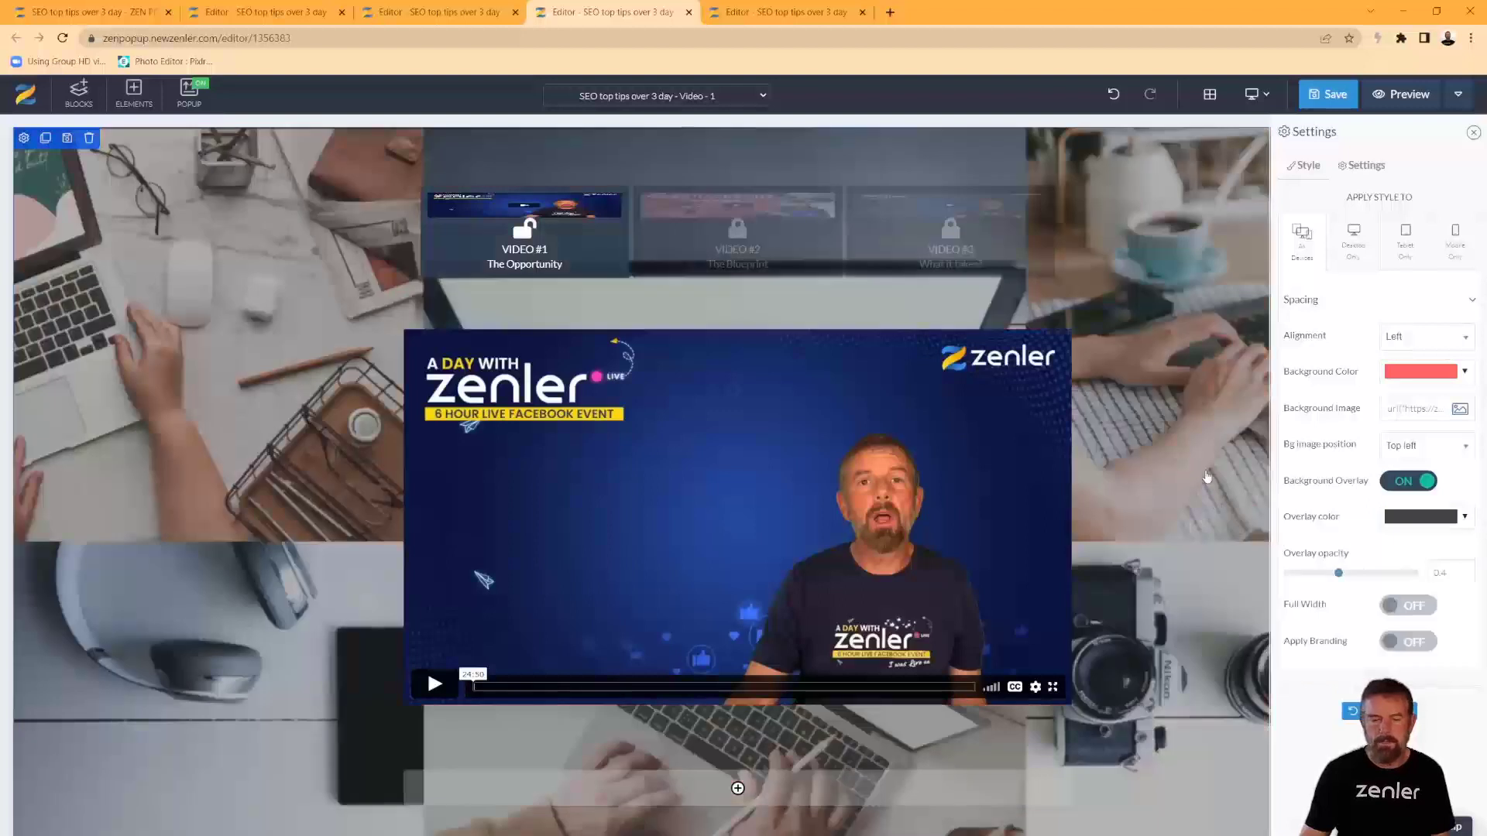
Save the Video - 1 page, accepting its SEO settings as they are.
scroll(1162, 448, "down", 2)
scroll(1154, 436, "up", 2)
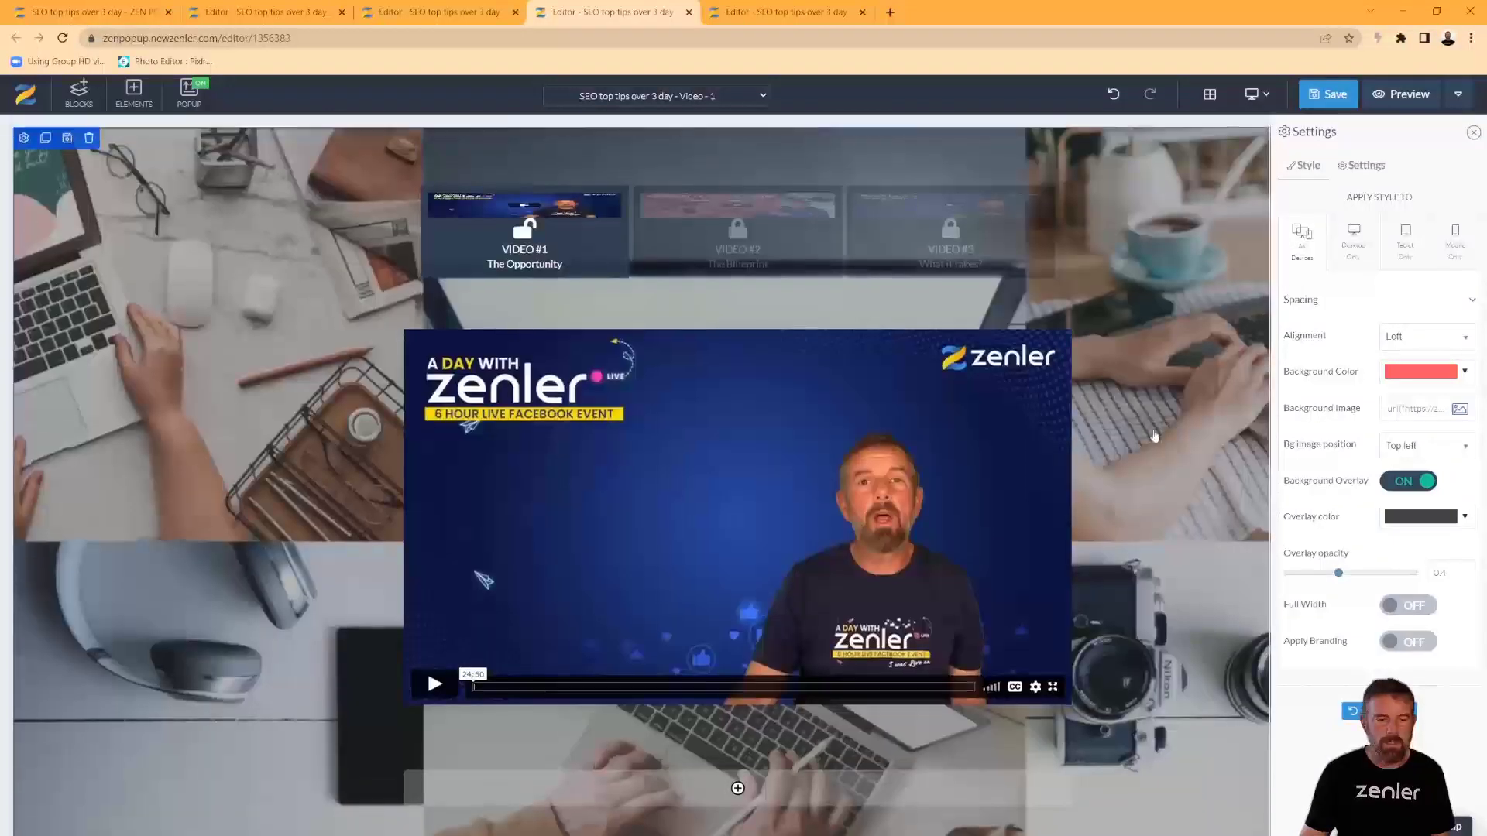
left_click(1328, 94)
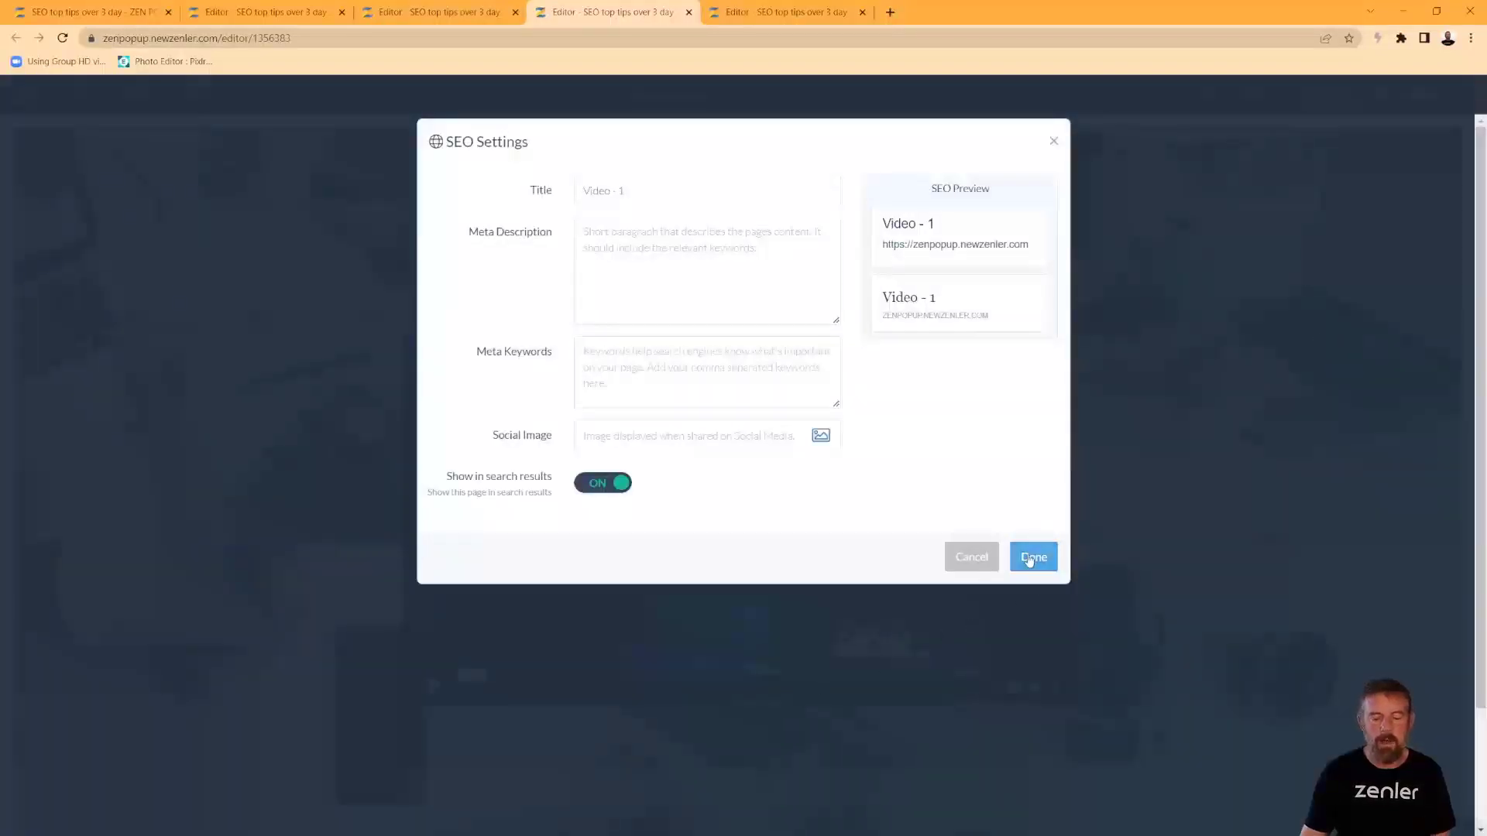
left_click(1033, 558)
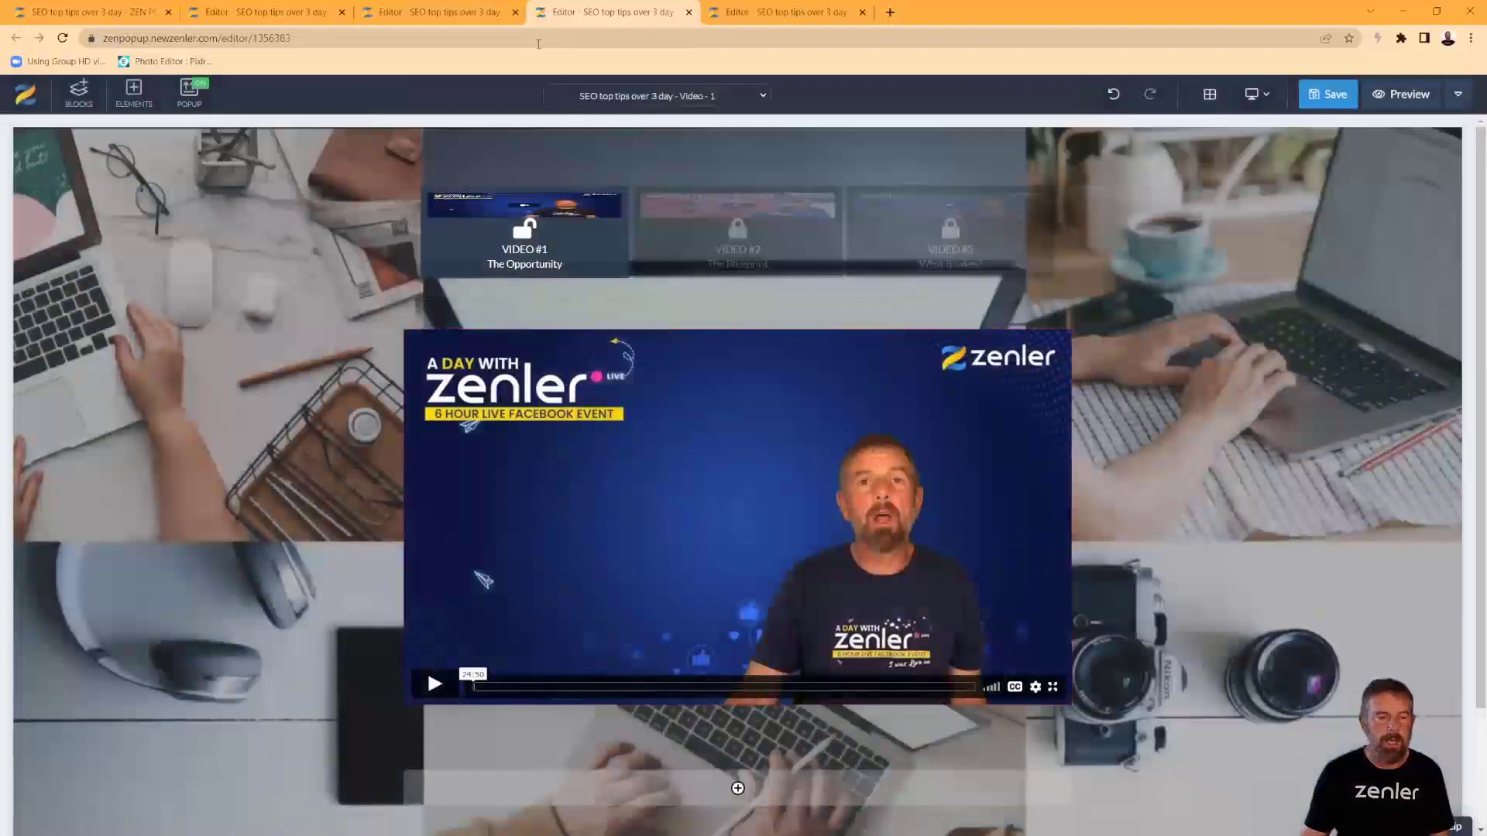
On the Video - 2 page, change the main block's background overlay color to dark grey.
left_click(448, 15)
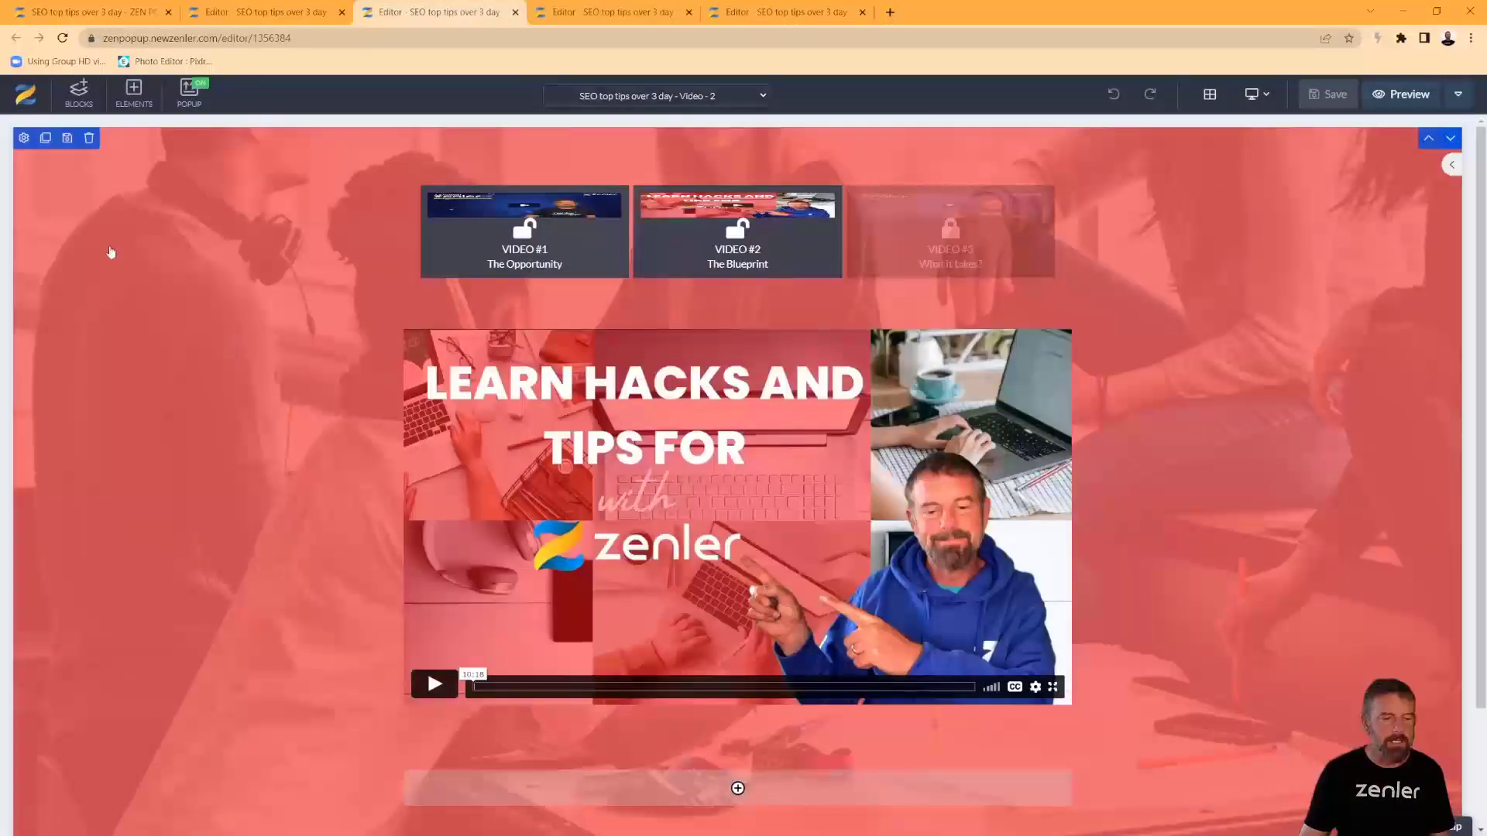
left_click(21, 138)
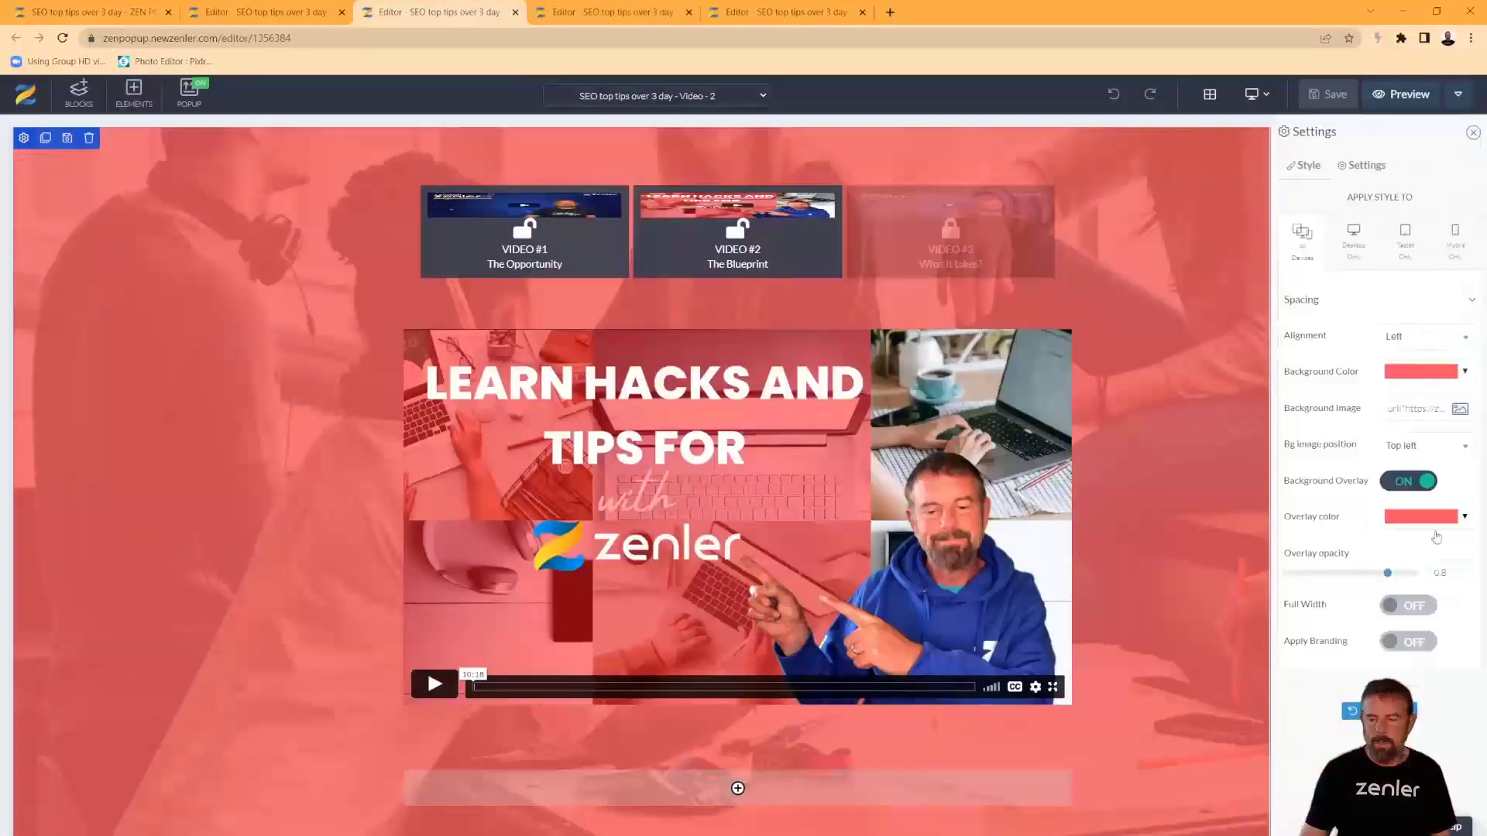
left_click(1464, 517)
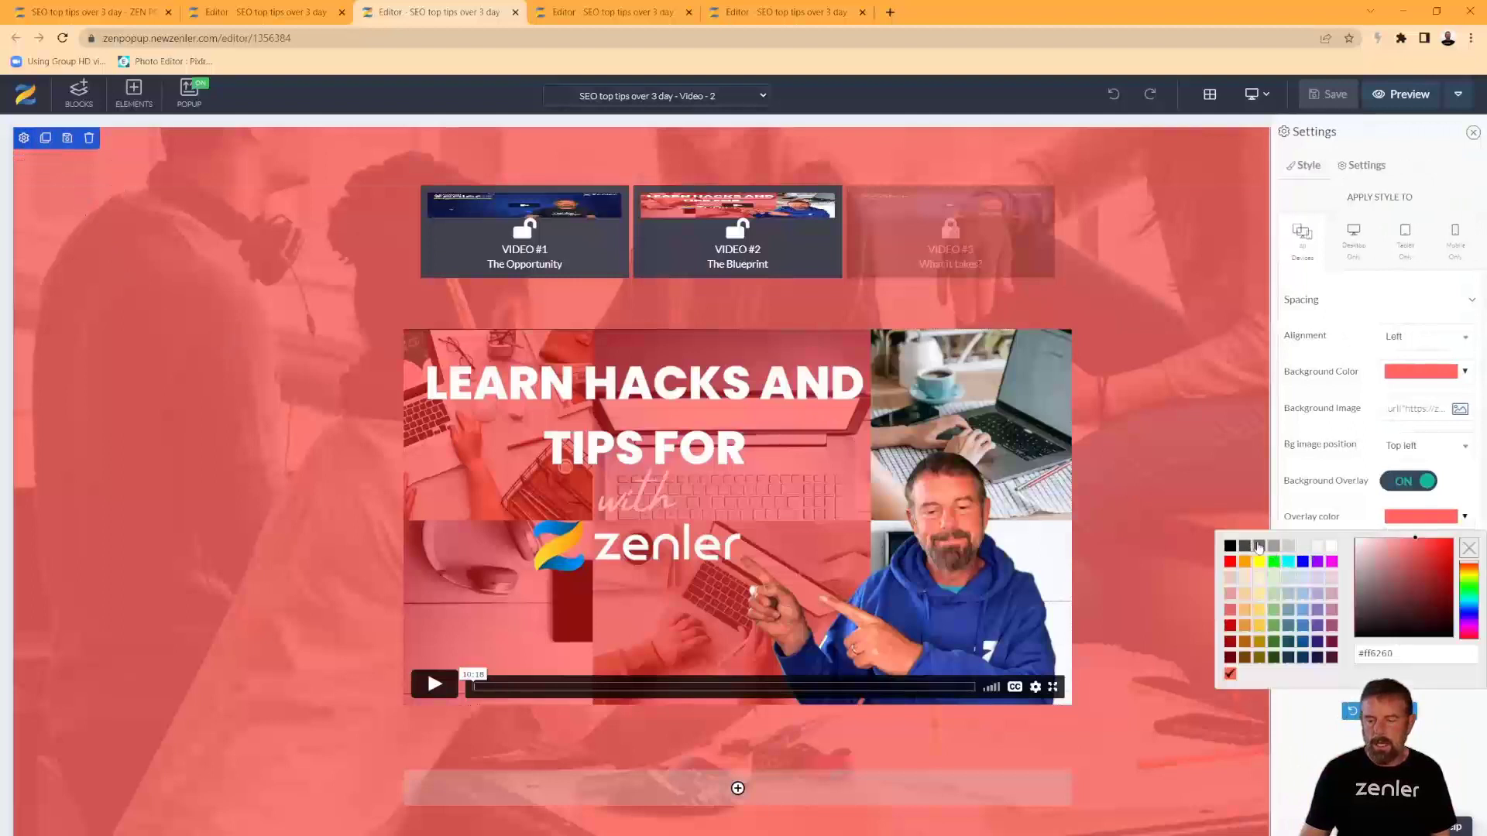
left_click(1350, 514)
left_click(1465, 518)
left_click(1259, 546)
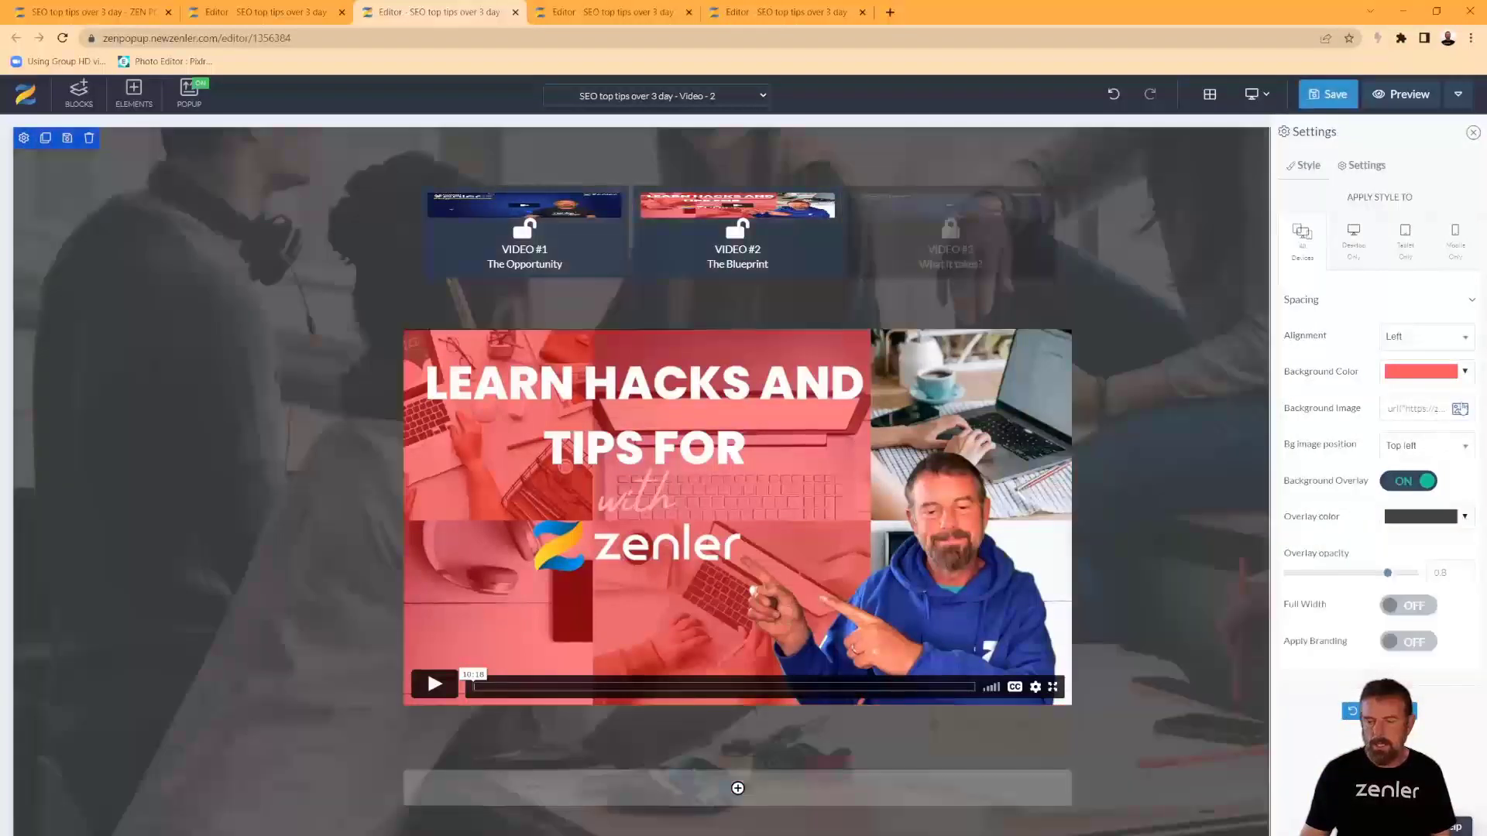
Set the Video - 2 block's background image to the color-tinted desk collage from the library and save the page.
left_click(1460, 408)
left_click(941, 519)
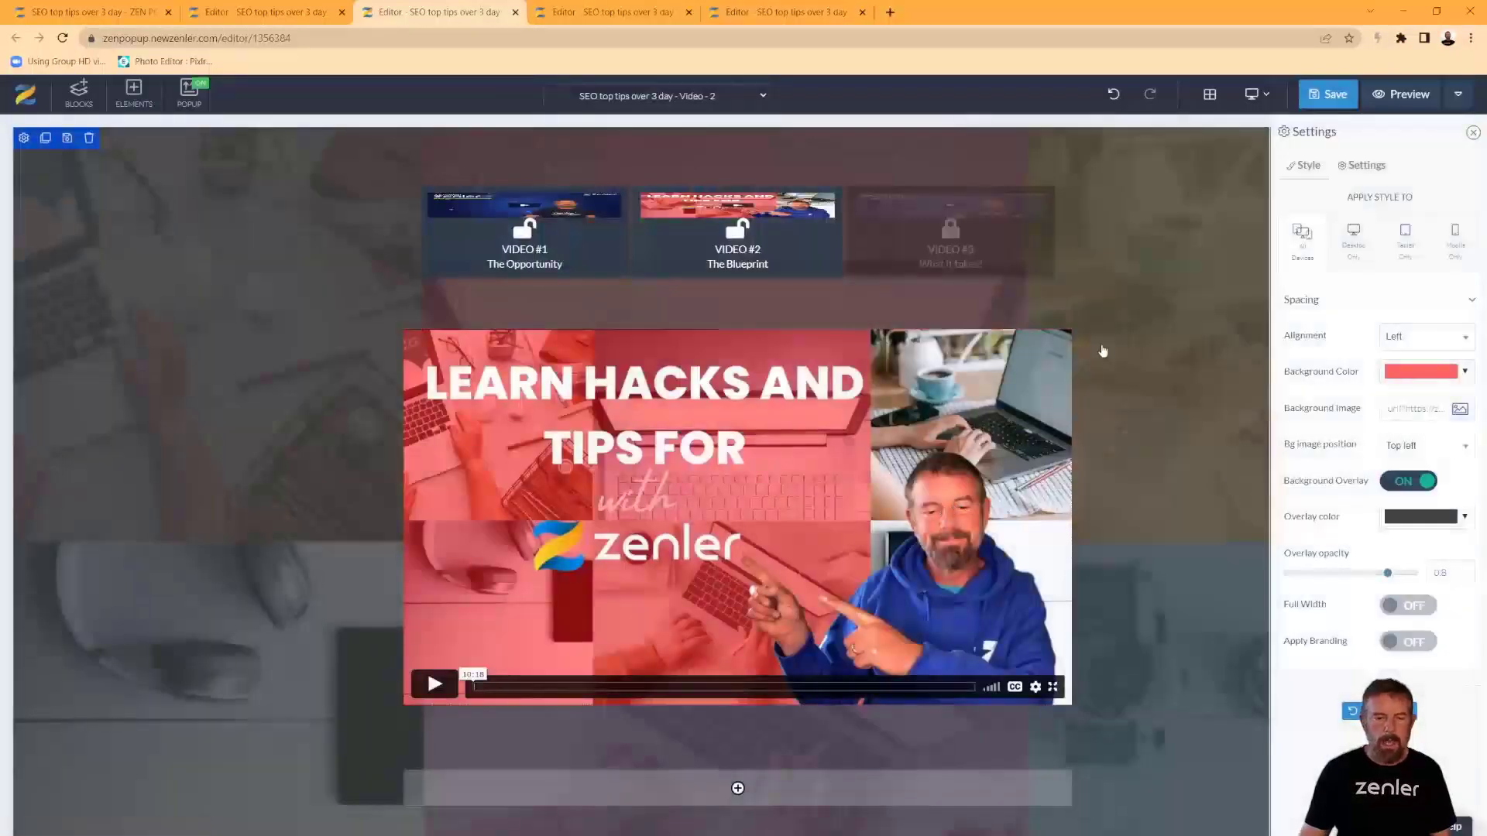
left_click(1329, 94)
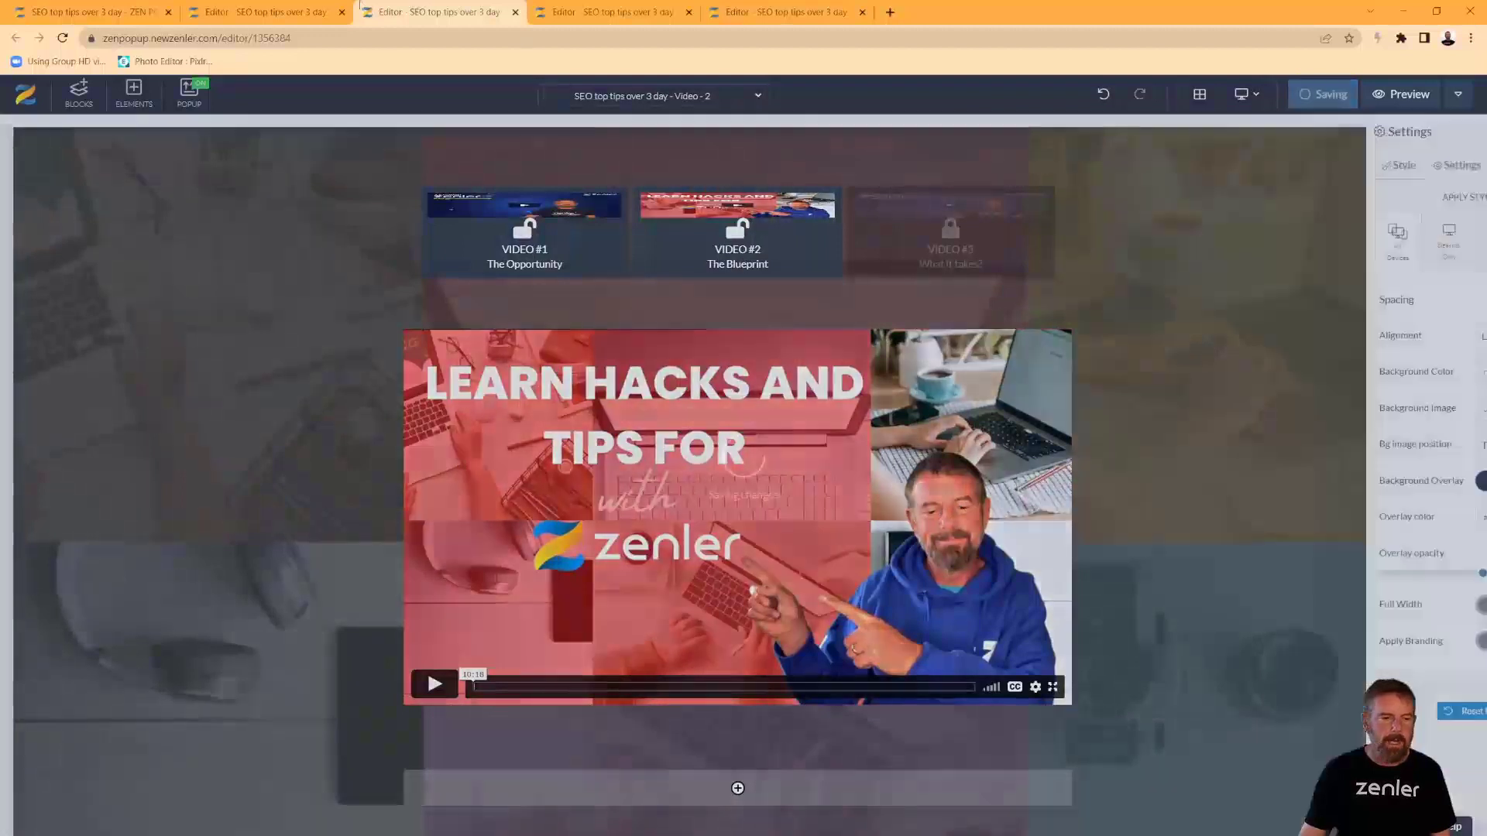
On the Video - 3 page, change the main block's background overlay color to grey.
left_click(353, 10)
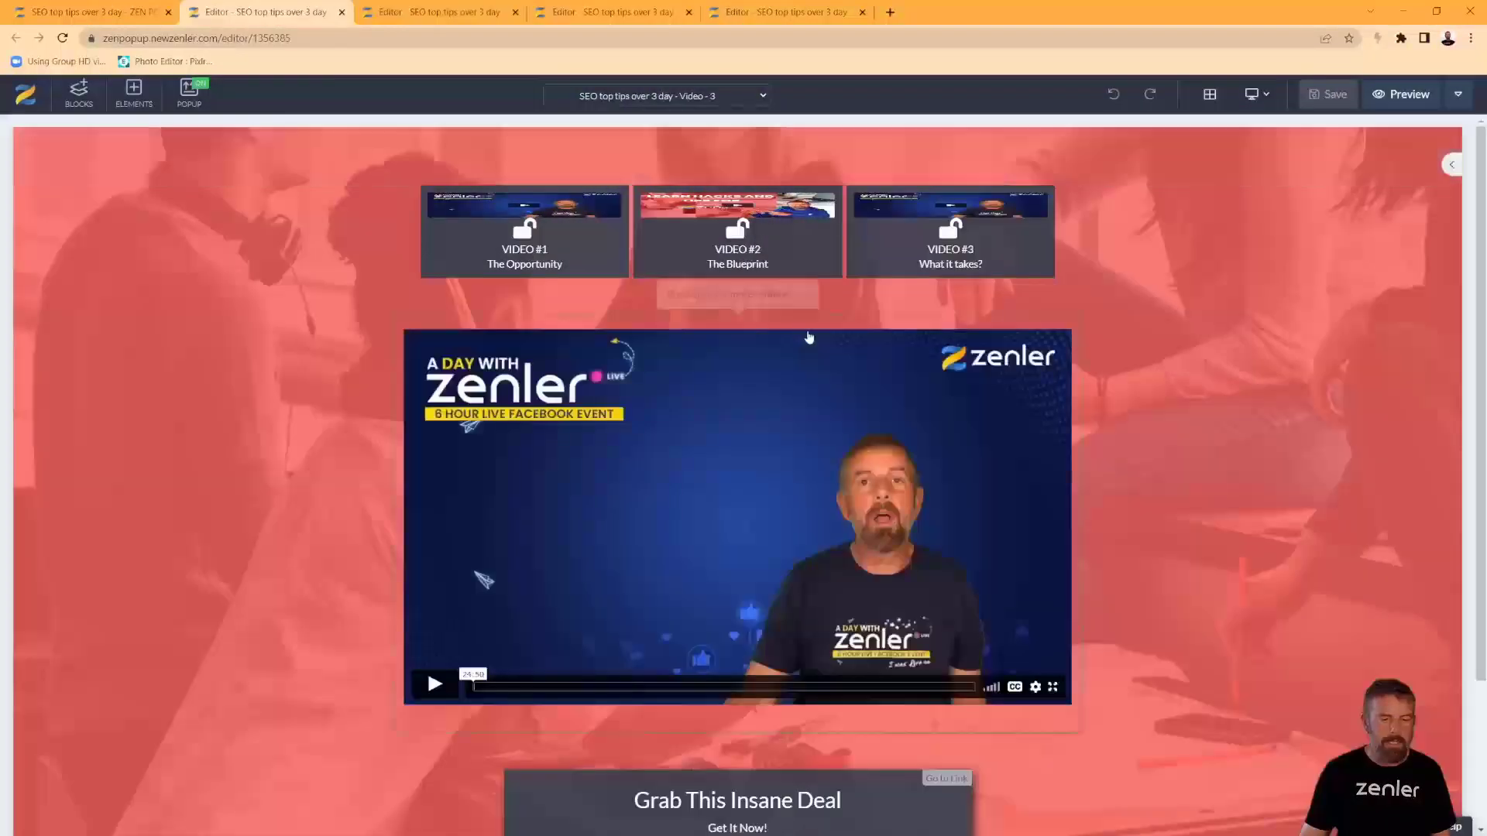
left_click(302, 354)
left_click(1427, 475)
left_click(1464, 516)
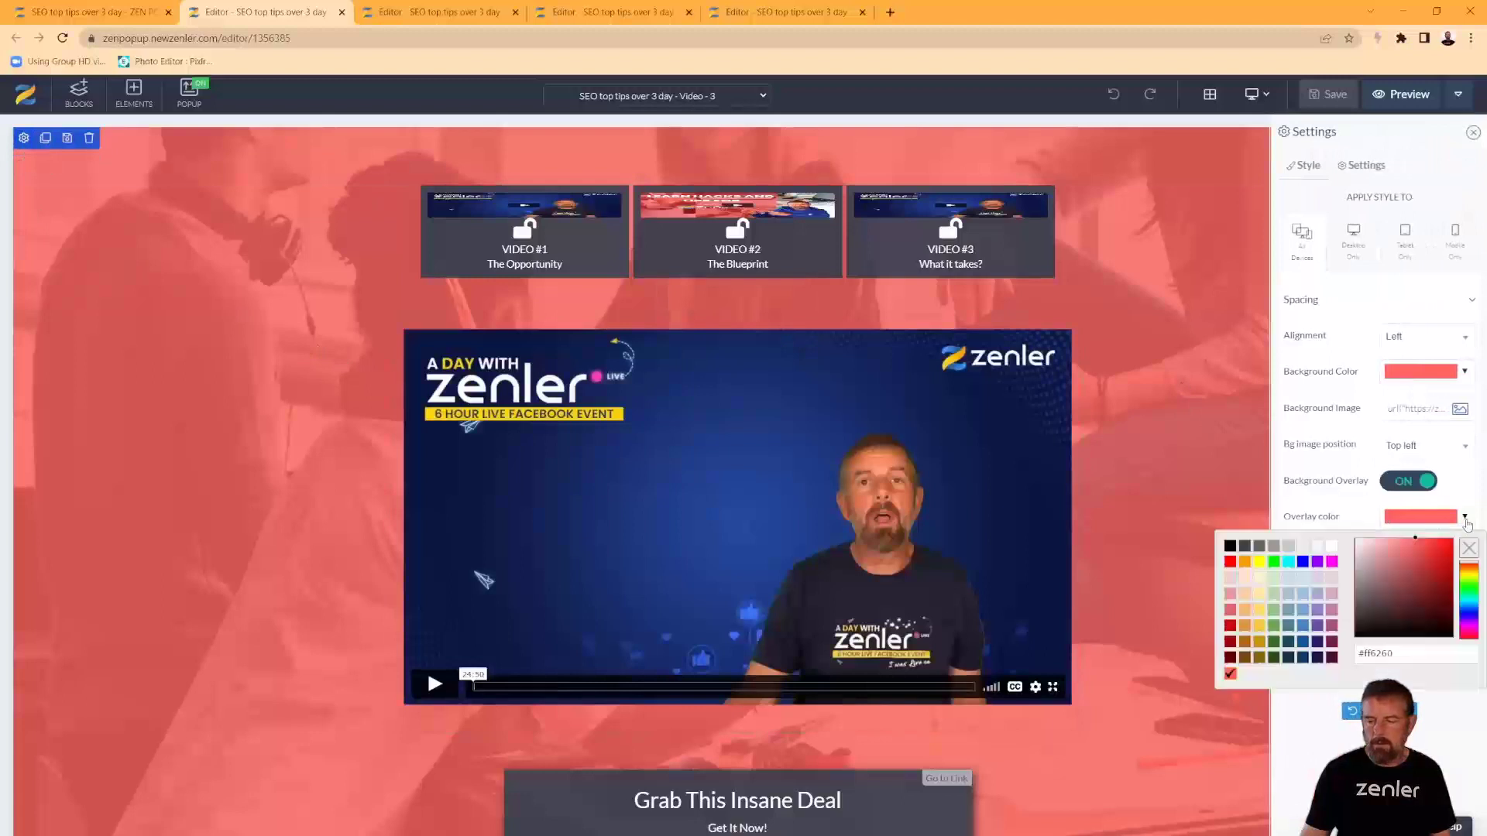
left_click(1259, 547)
Set the Video - 3 block's background image to the color-tinted collage of people and its overlay opacity to 0.2.
left_click(1460, 408)
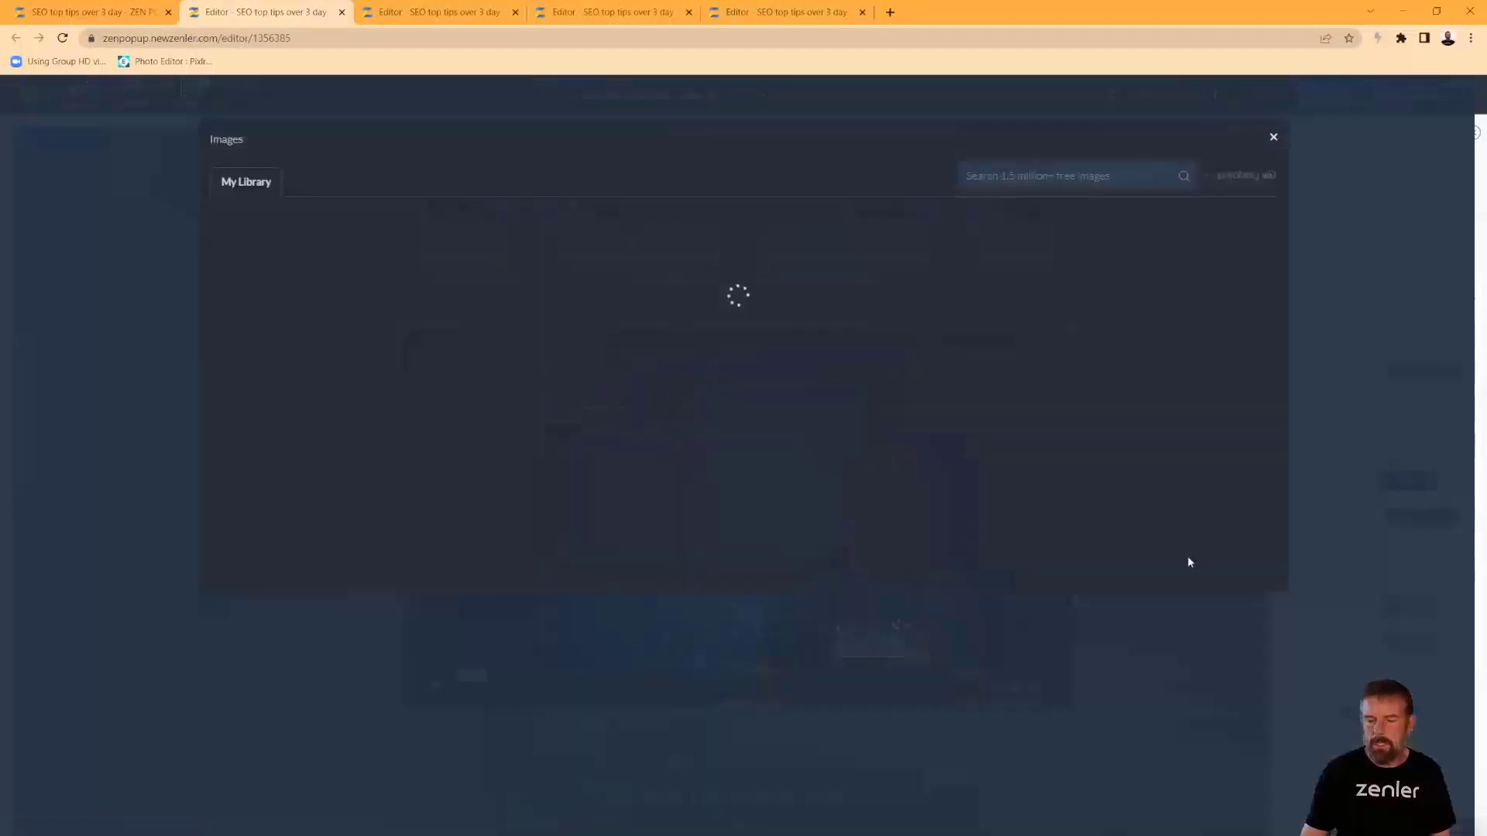
left_click(775, 510)
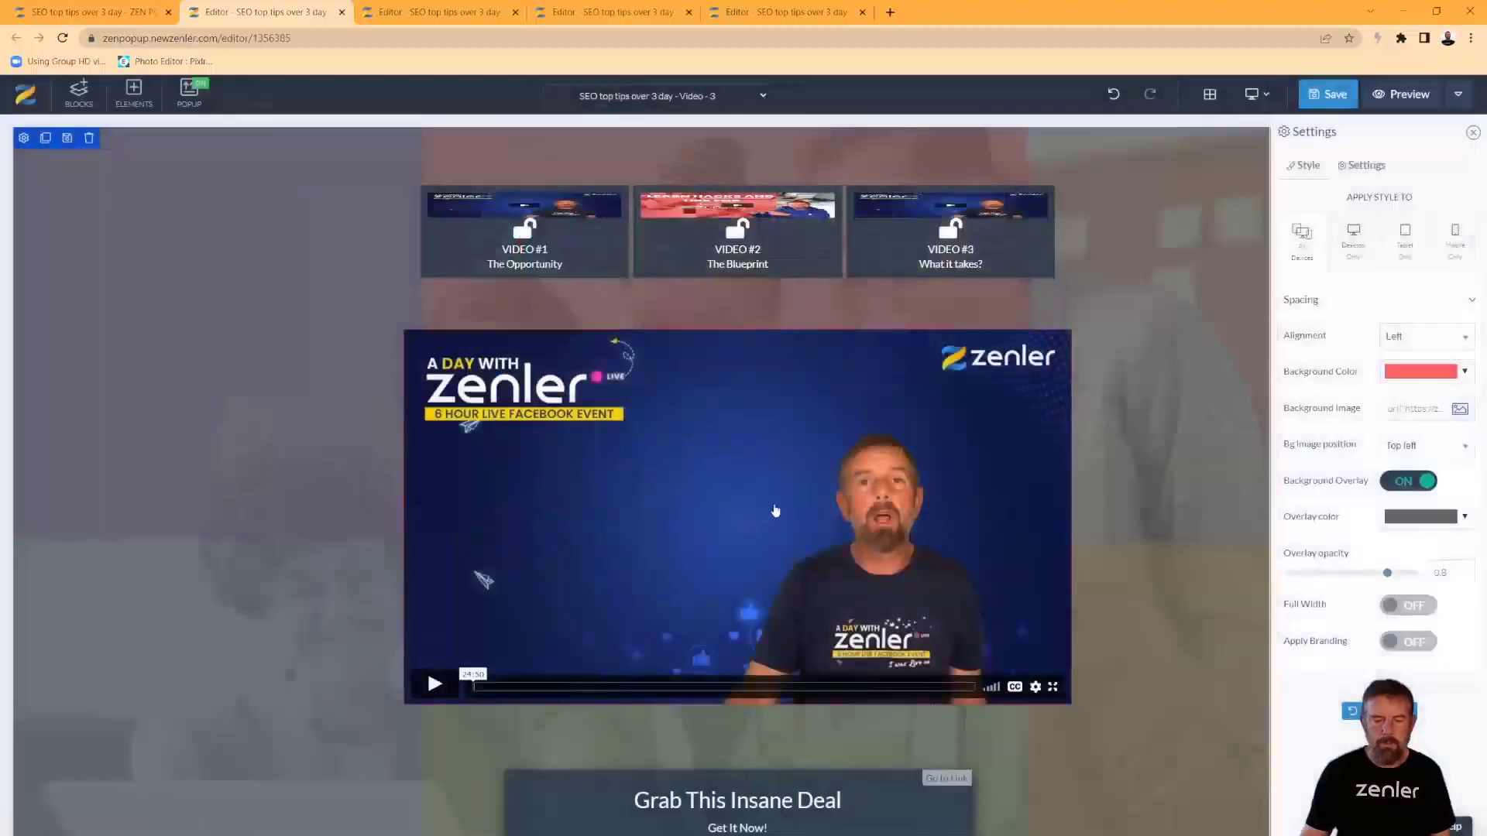
left_click_drag(1387, 575, 1314, 574)
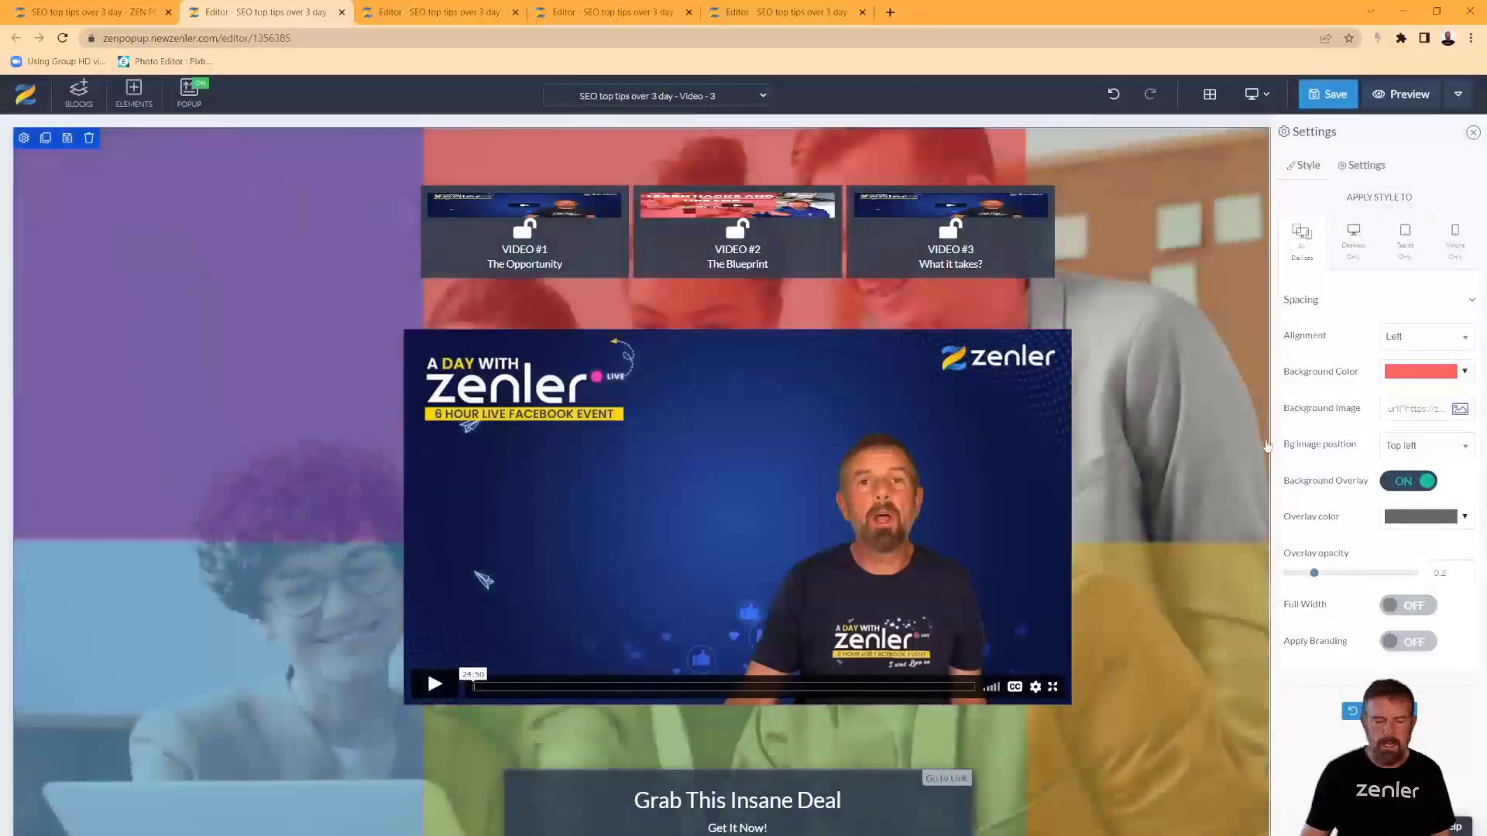
scroll(972, 584, "down", 3)
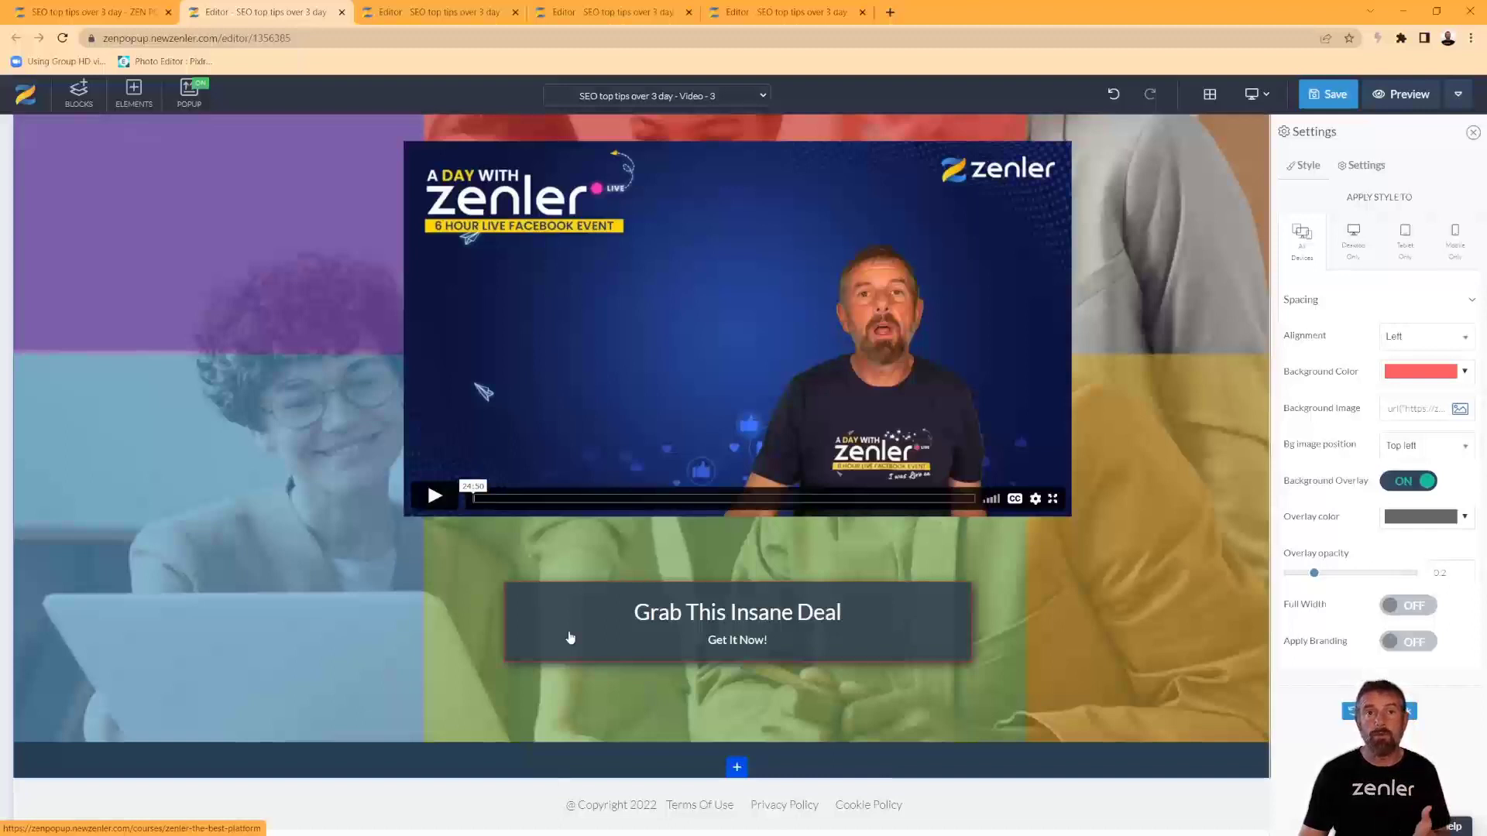
Replace the text of the "Grab This Insane Deal" button with "Take our extensive course".
left_click(570, 636)
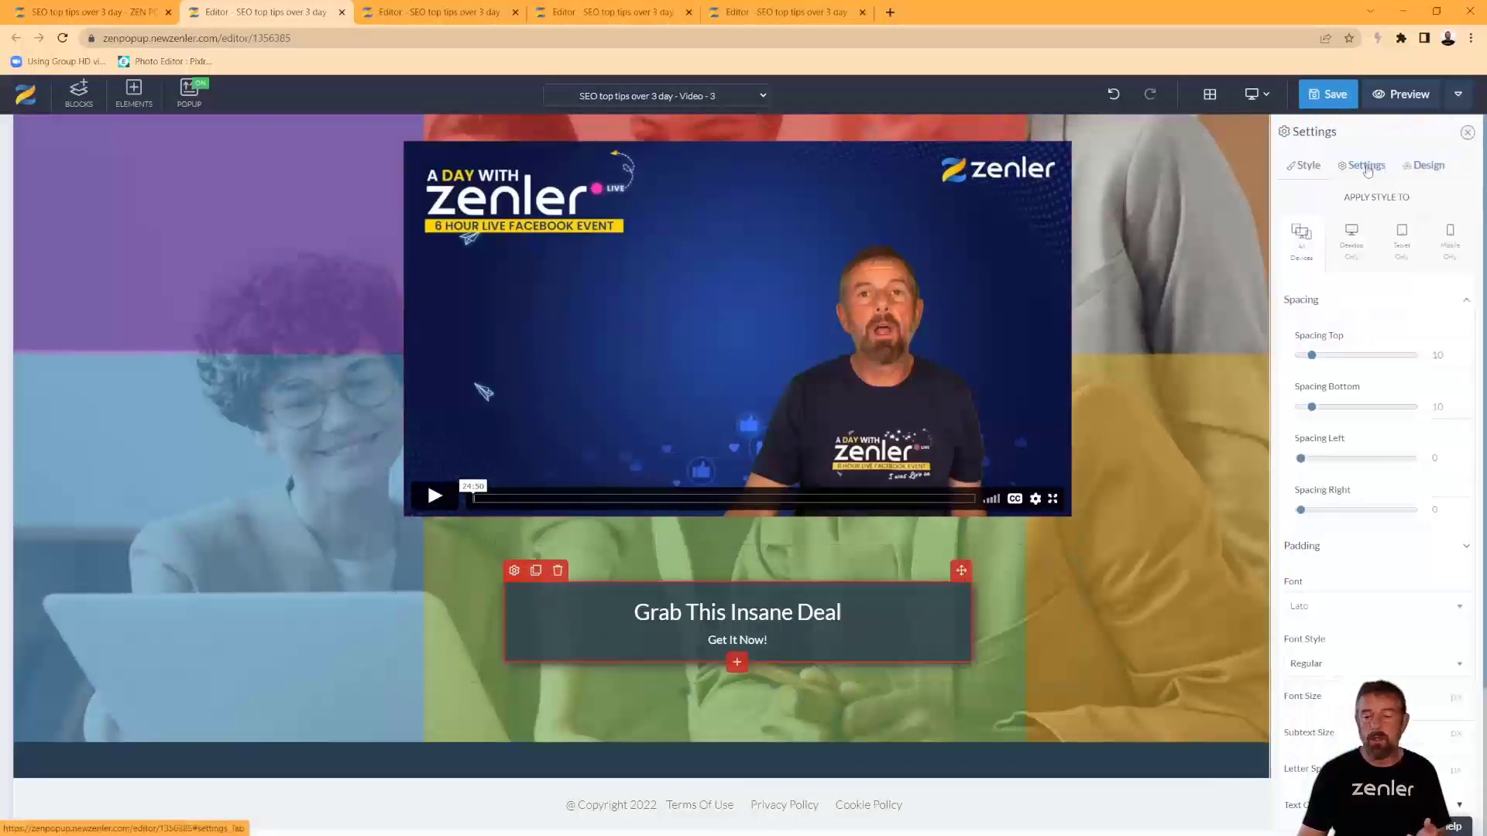
left_click(1364, 165)
left_click_drag(1386, 205, 1473, 205)
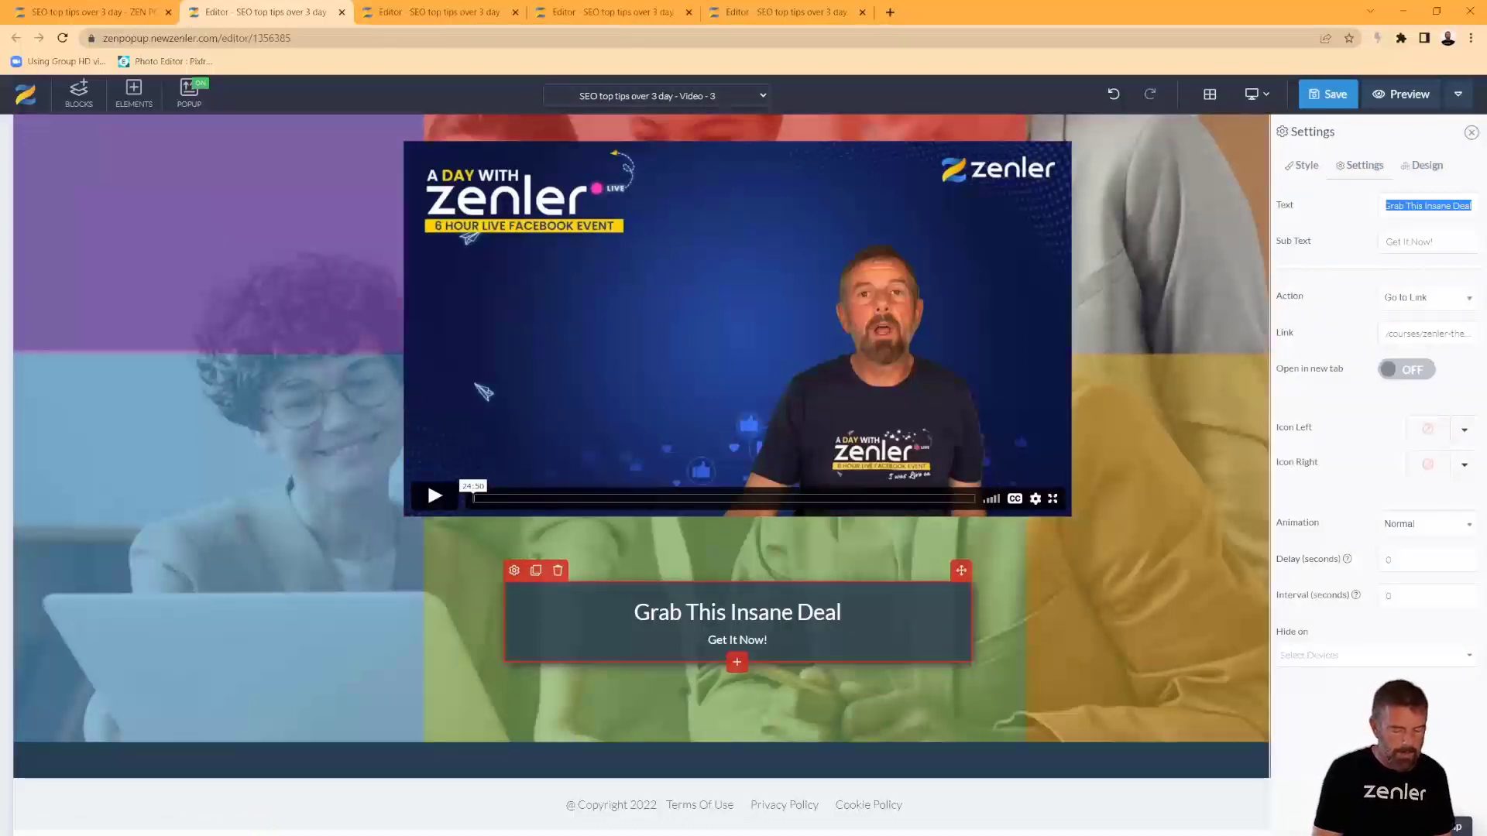
type("Take our e")
type("xtensive")
type(" souc")
key("BackSpace")
key("BackSpace")
key("BackSpace")
key("BackSpace")
type("course")
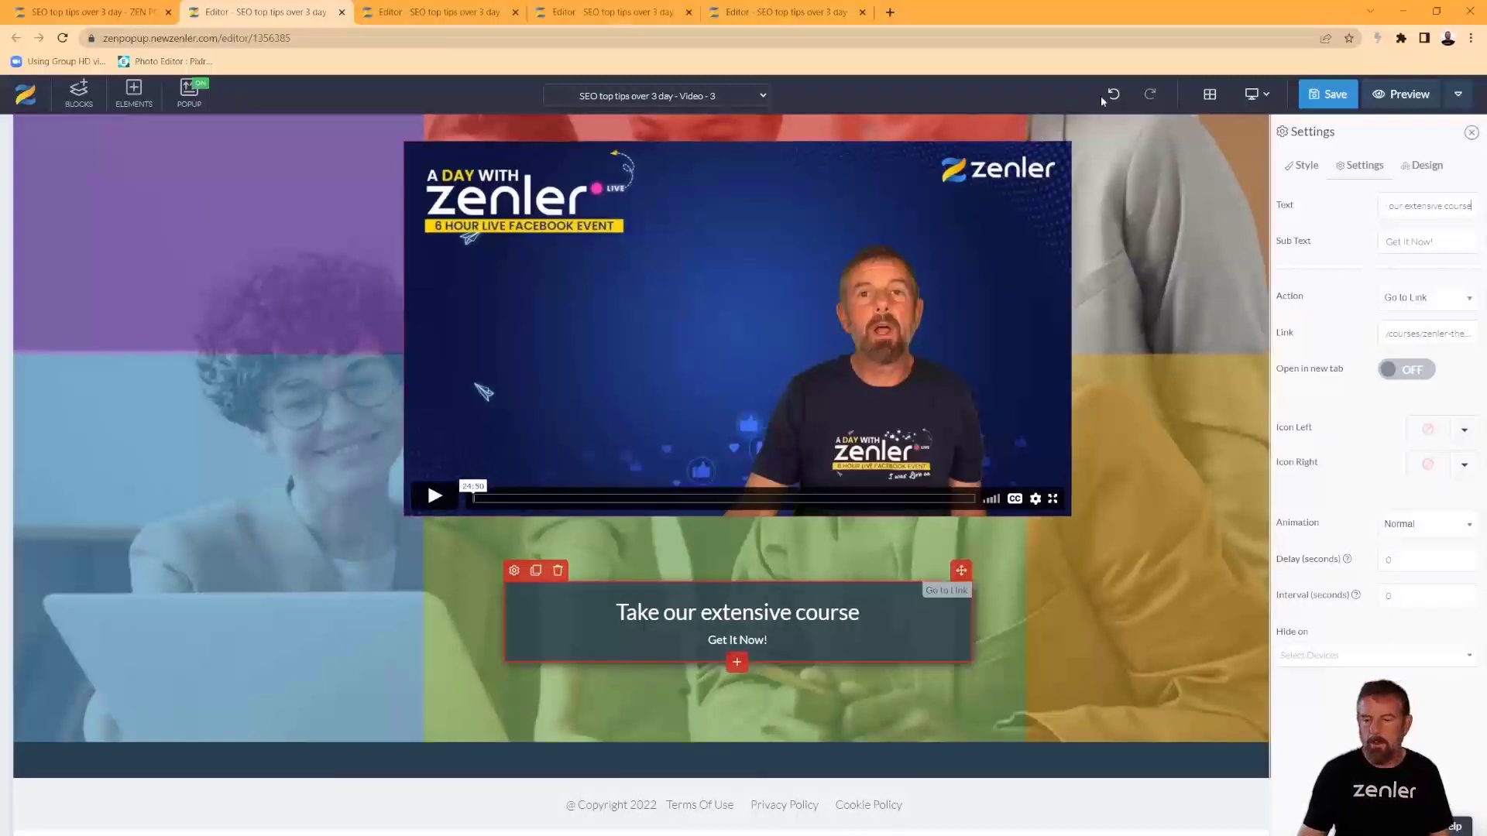
Set the button's subtext size to 24 px and its background to bright cyan, and save the Video - 3 page with its default SEO settings.
left_click(1303, 165)
scroll(1347, 625, "down", 1)
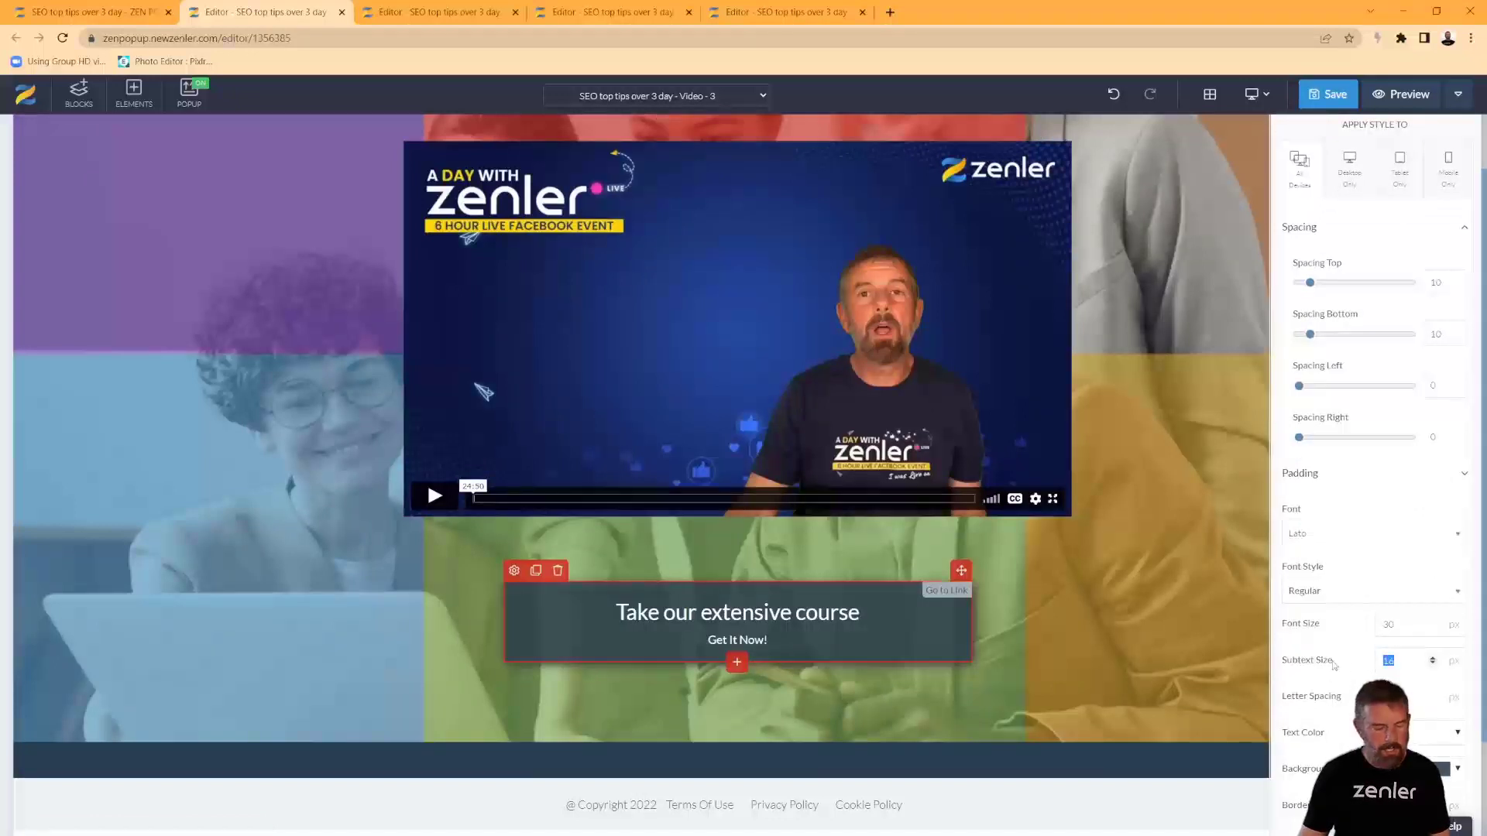
type("24")
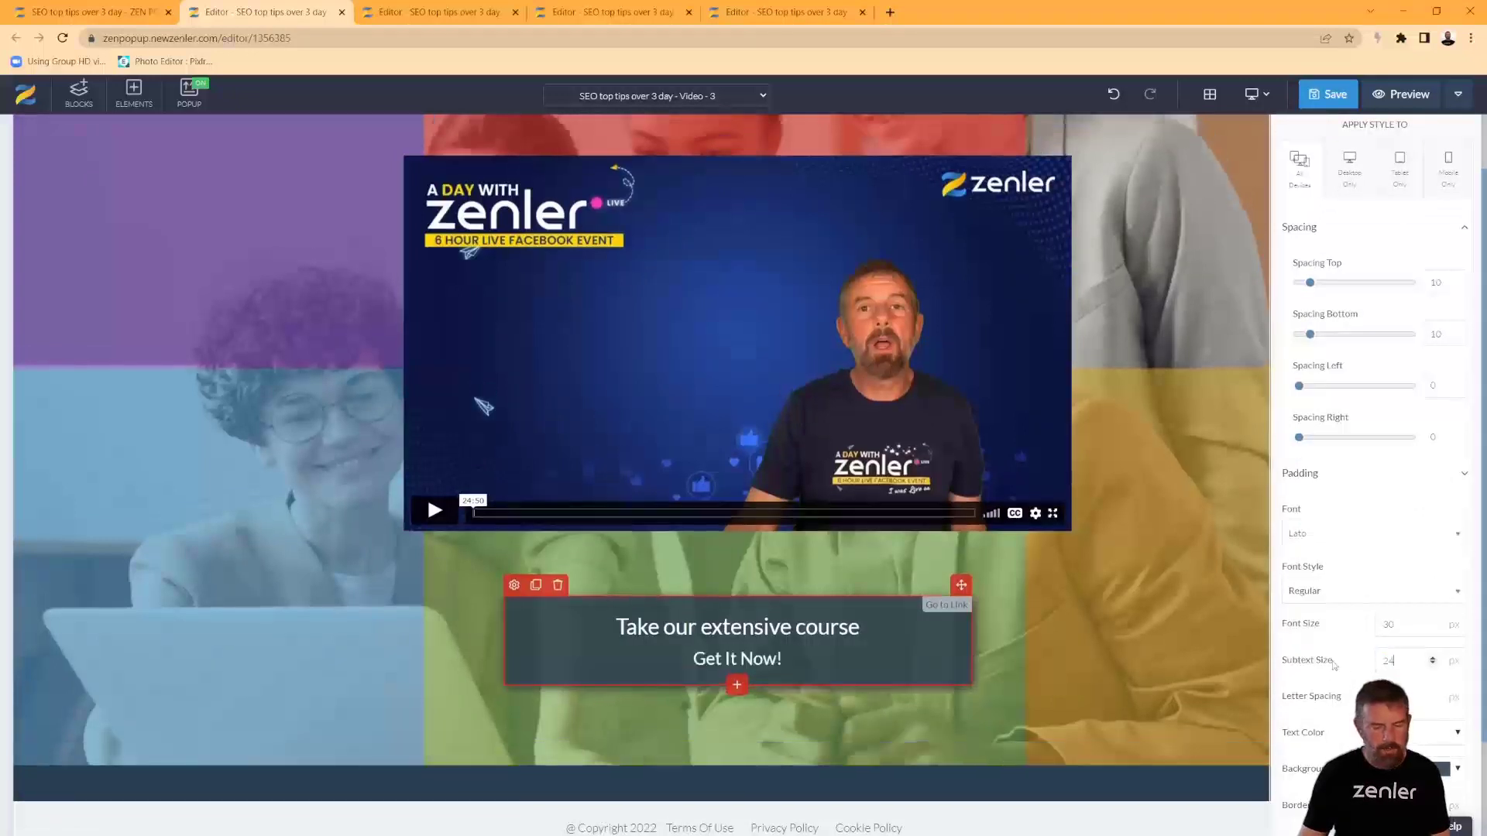
left_click(1458, 771)
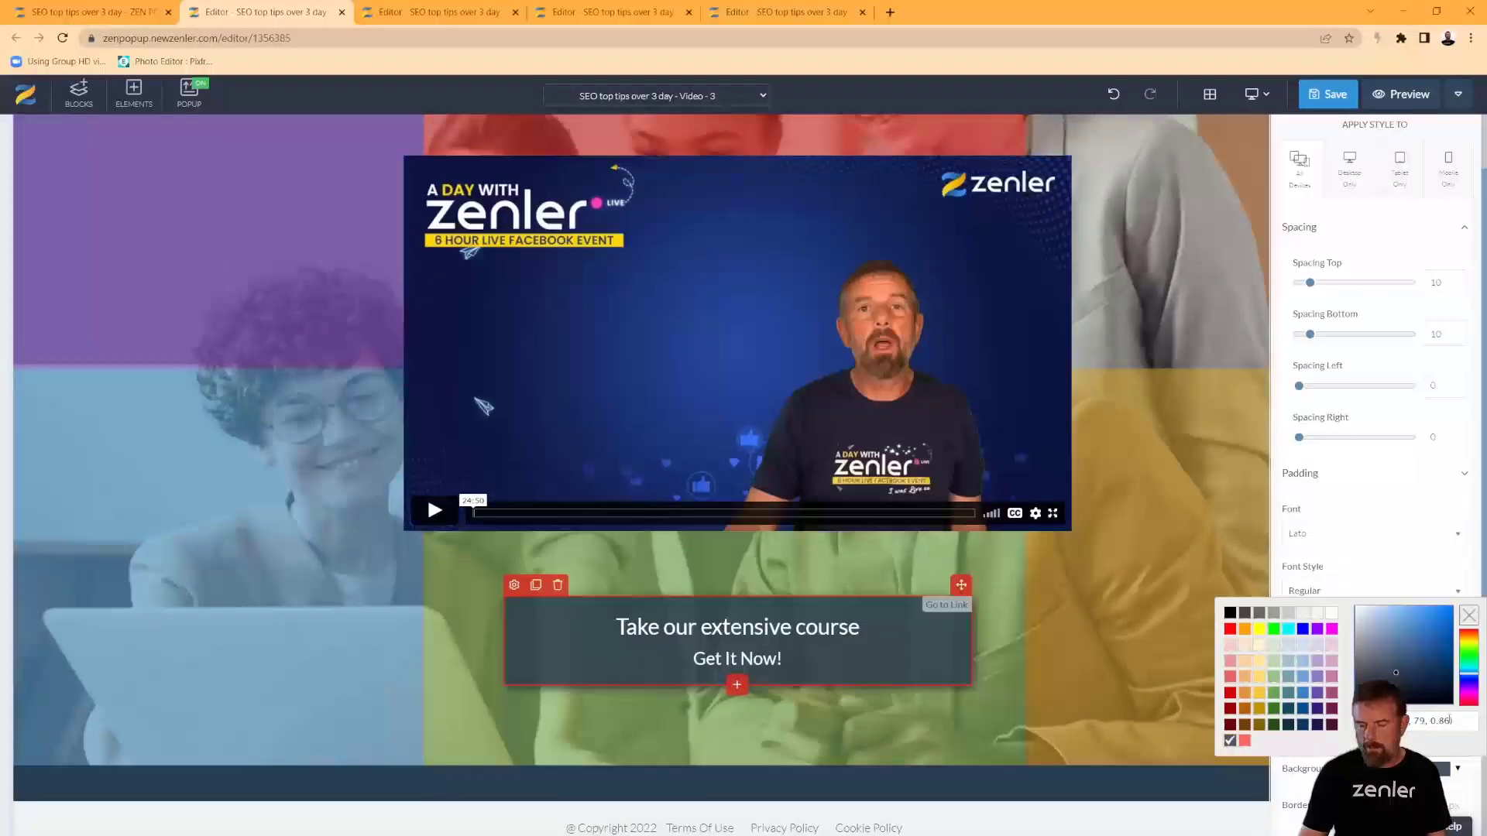
key("ctrl+v")
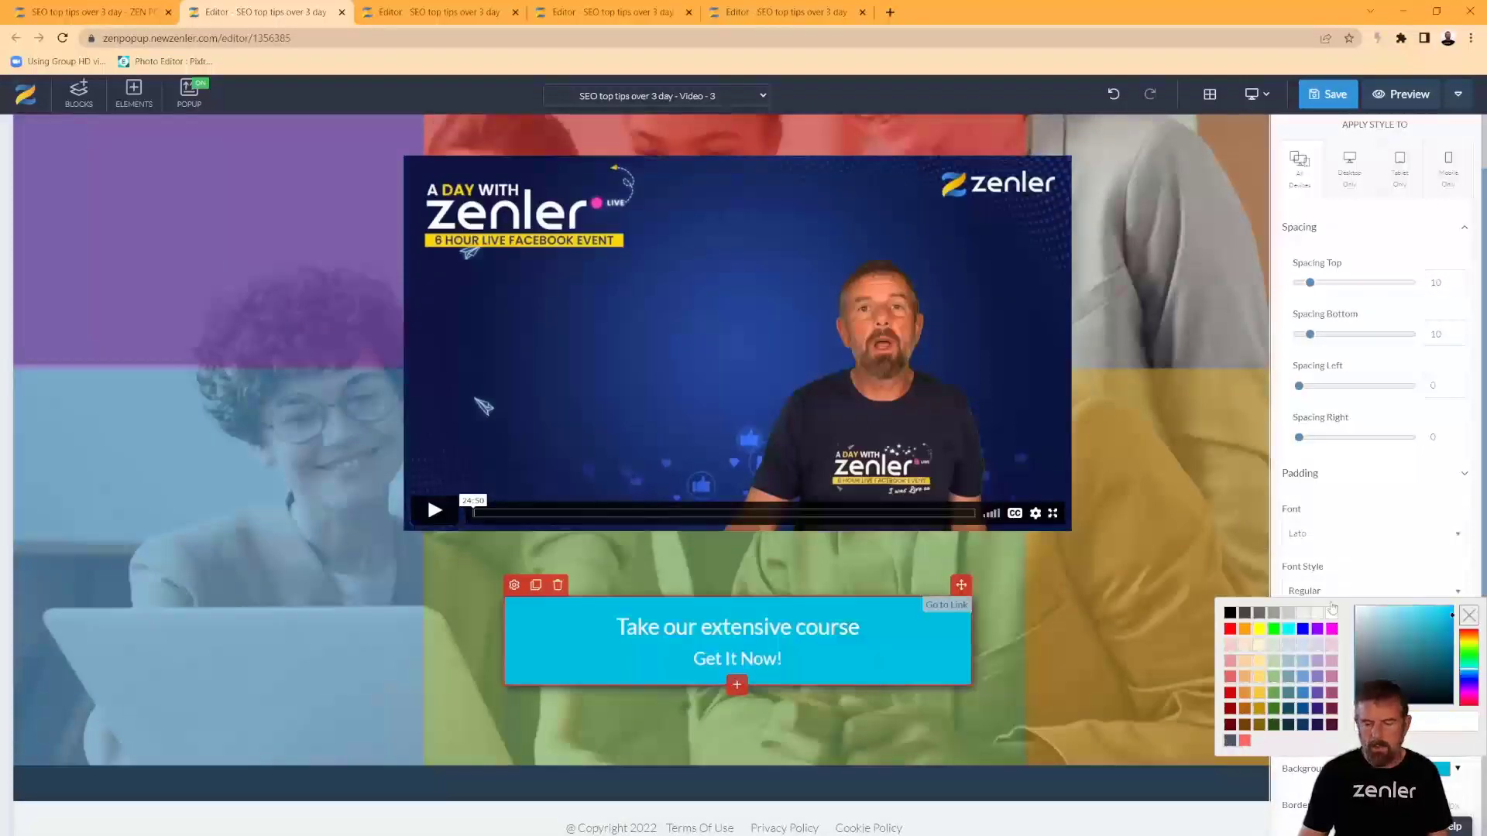
left_click(1367, 571)
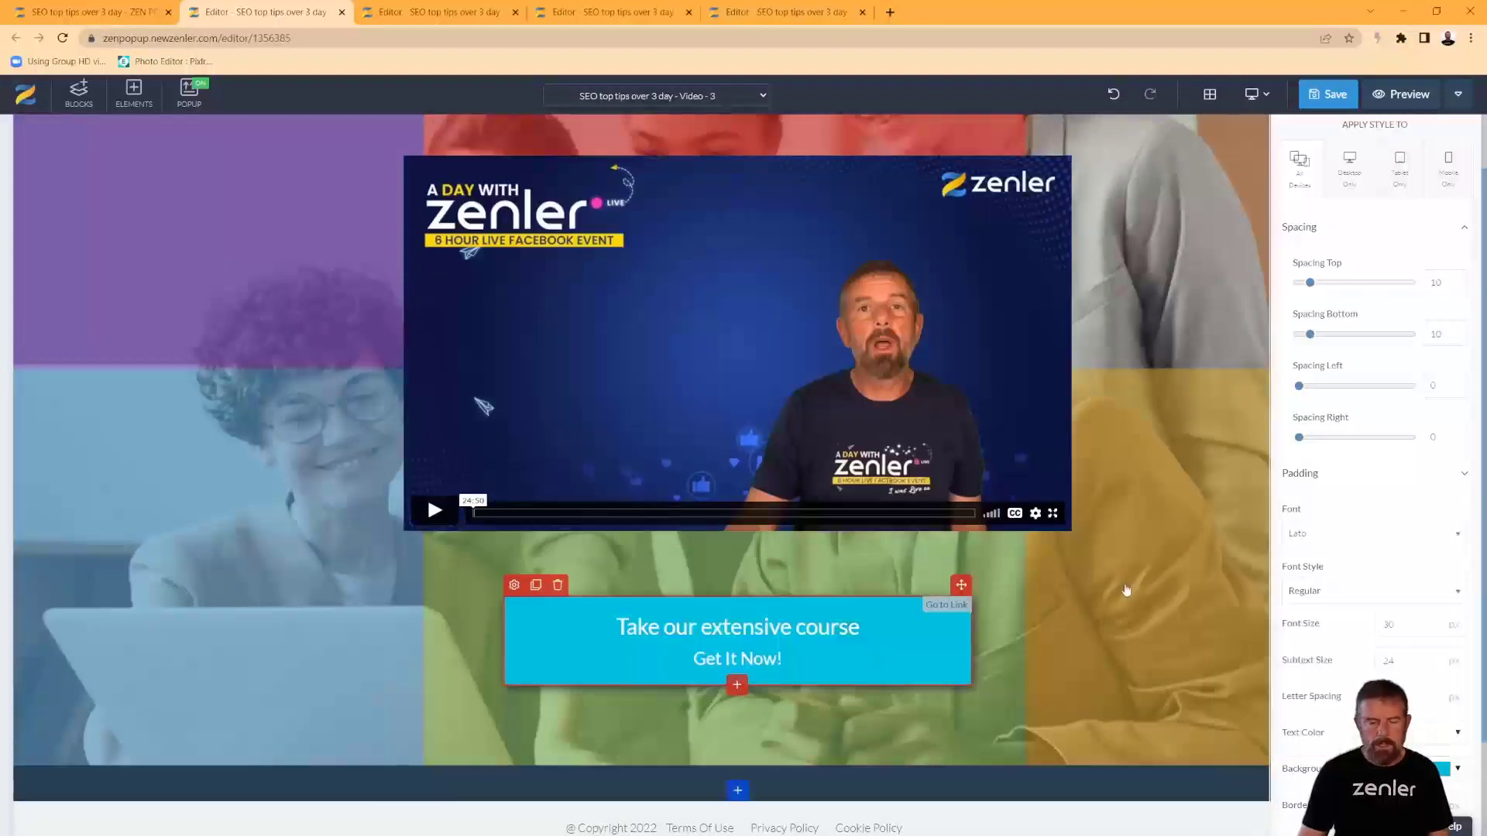
left_click(1331, 105)
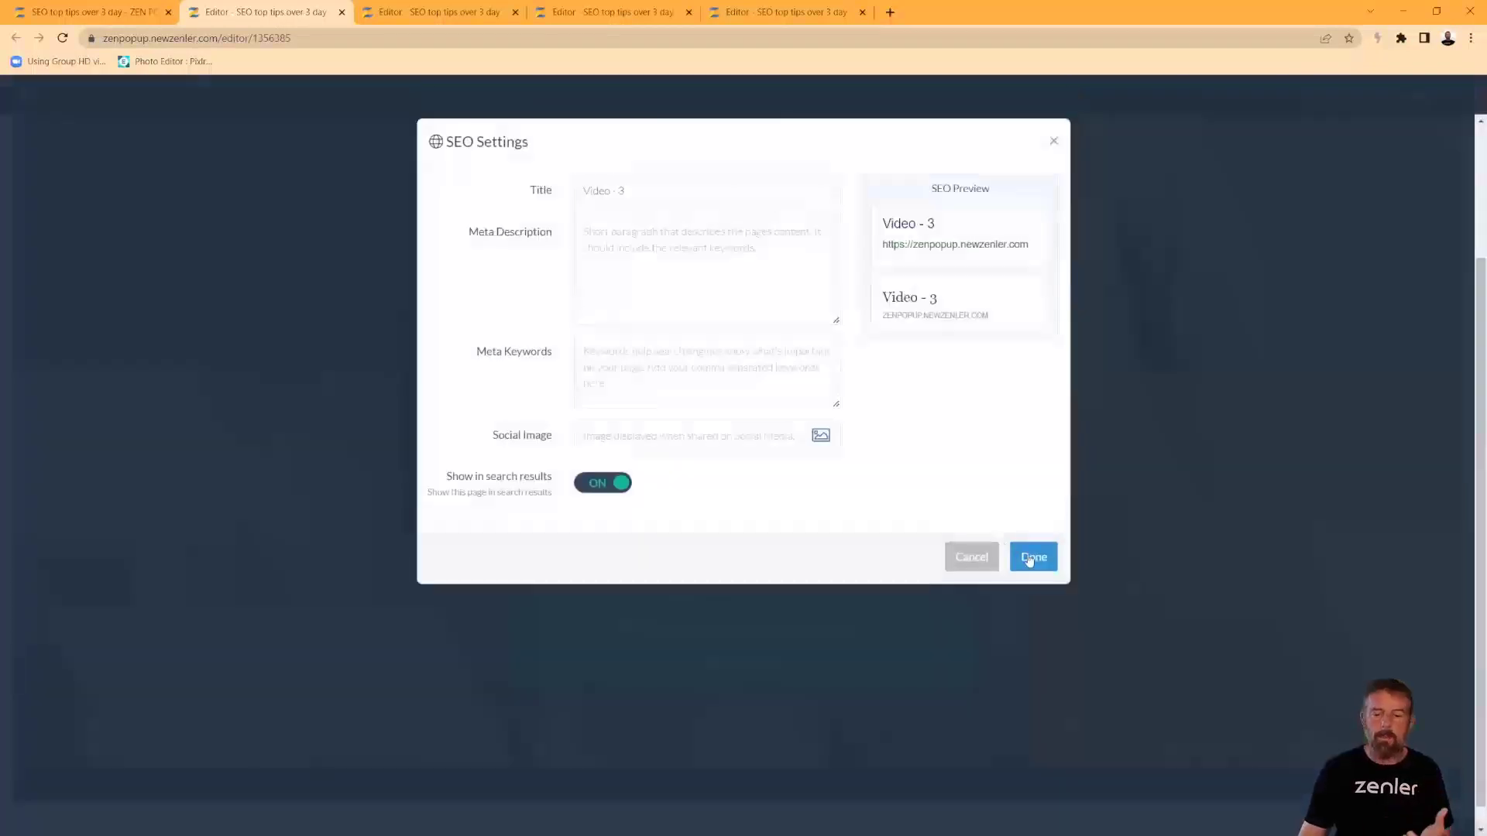
left_click(1029, 558)
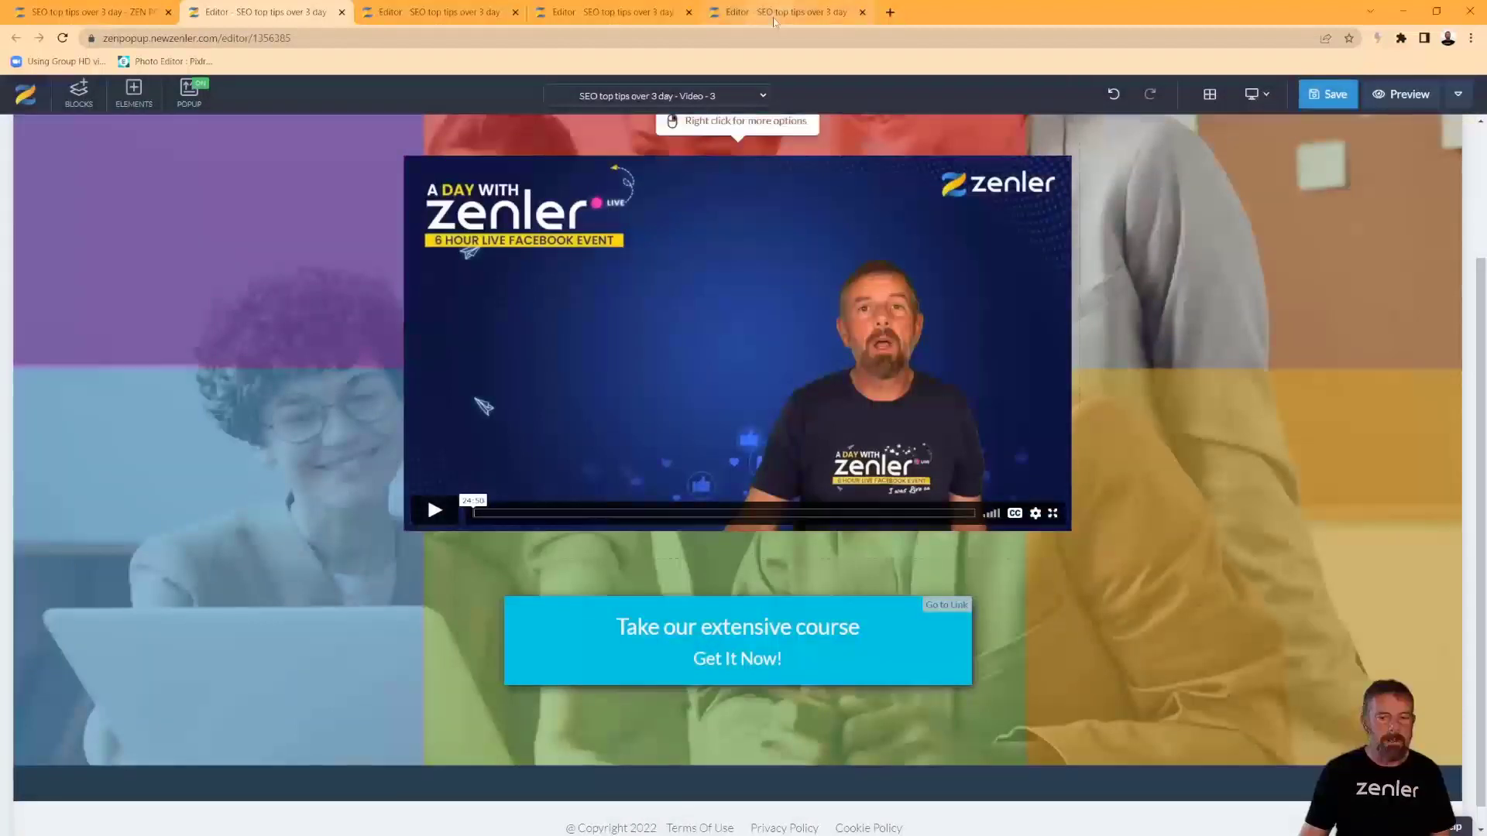
Save the Video Optin Page and close its editor.
left_click(782, 12)
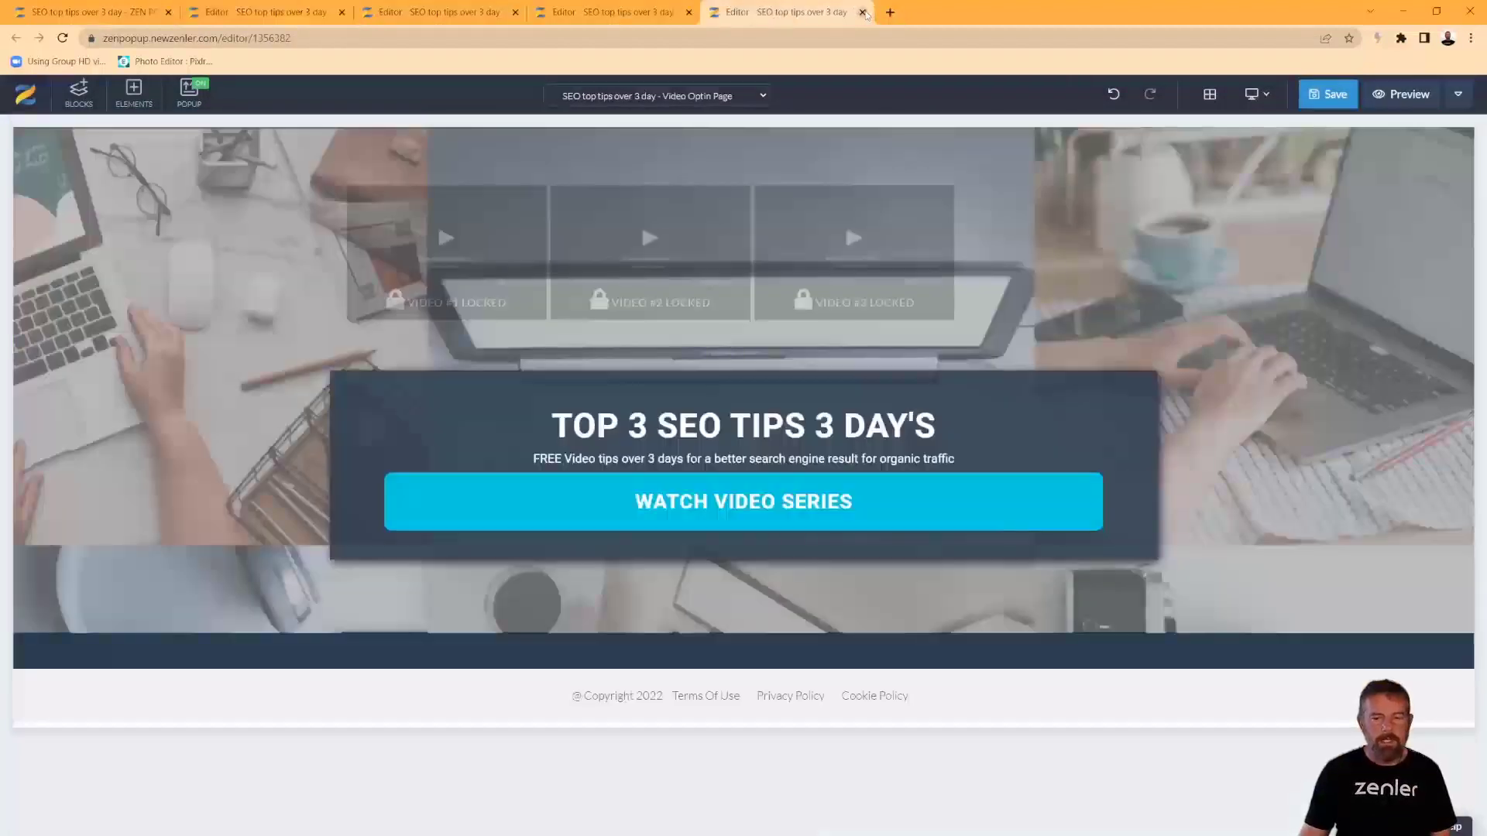
left_click(1329, 93)
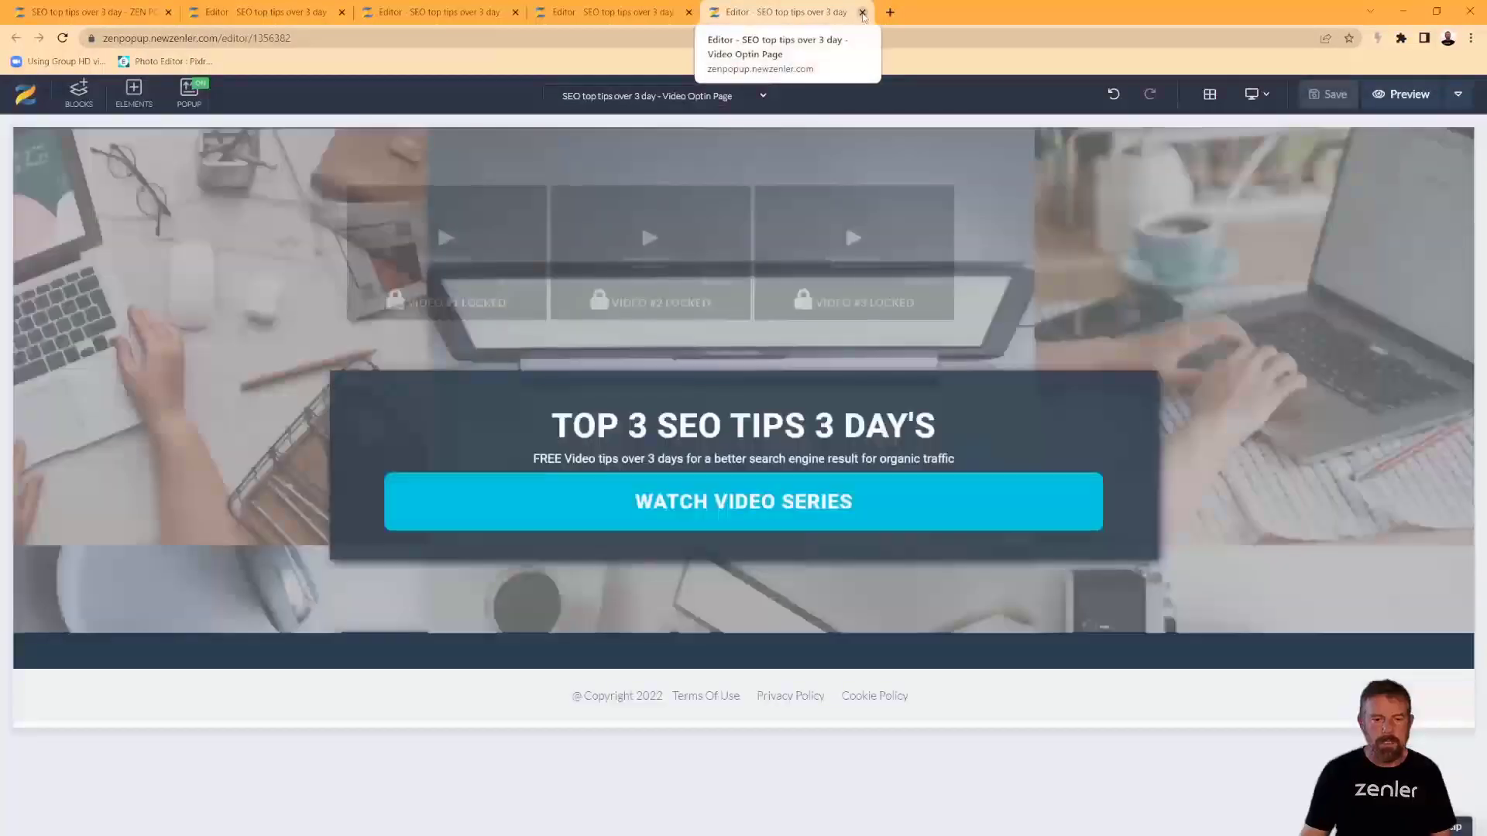
left_click(863, 13)
Save the Video - 1 page's pending changes and close its editor.
left_click(688, 12)
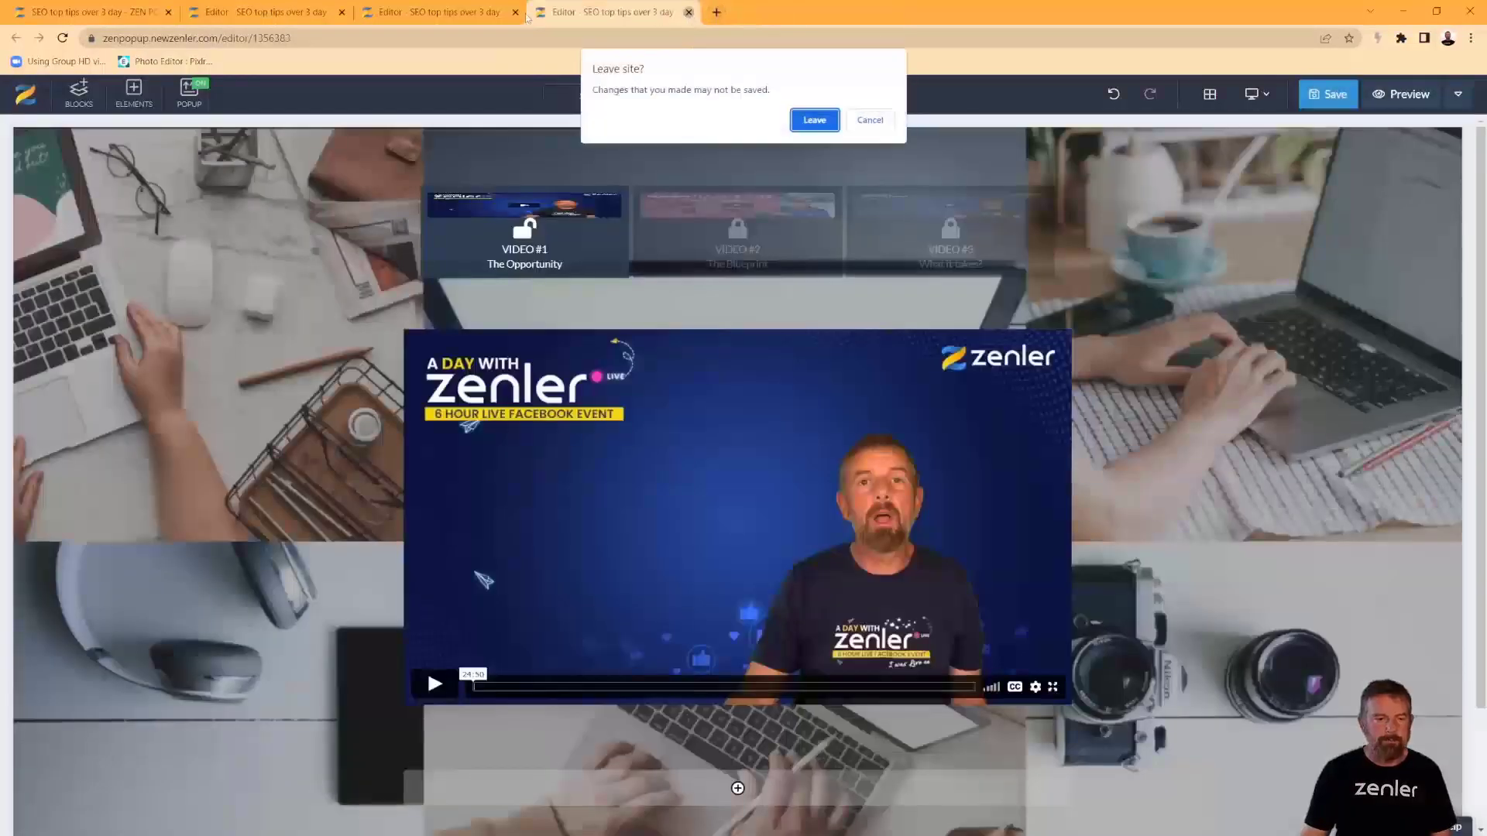
left_click(870, 120)
left_click(1329, 94)
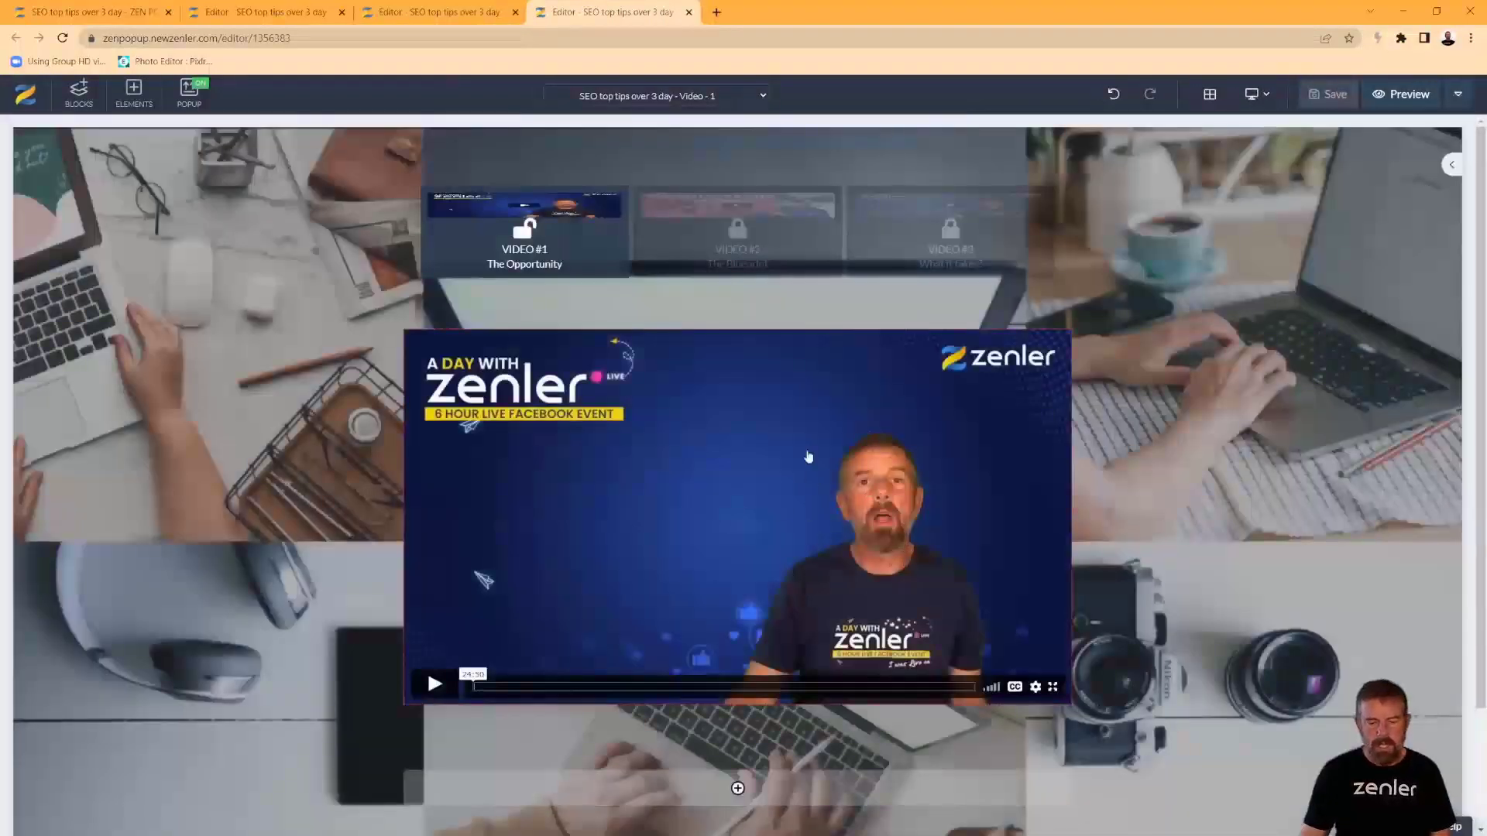
left_click(689, 12)
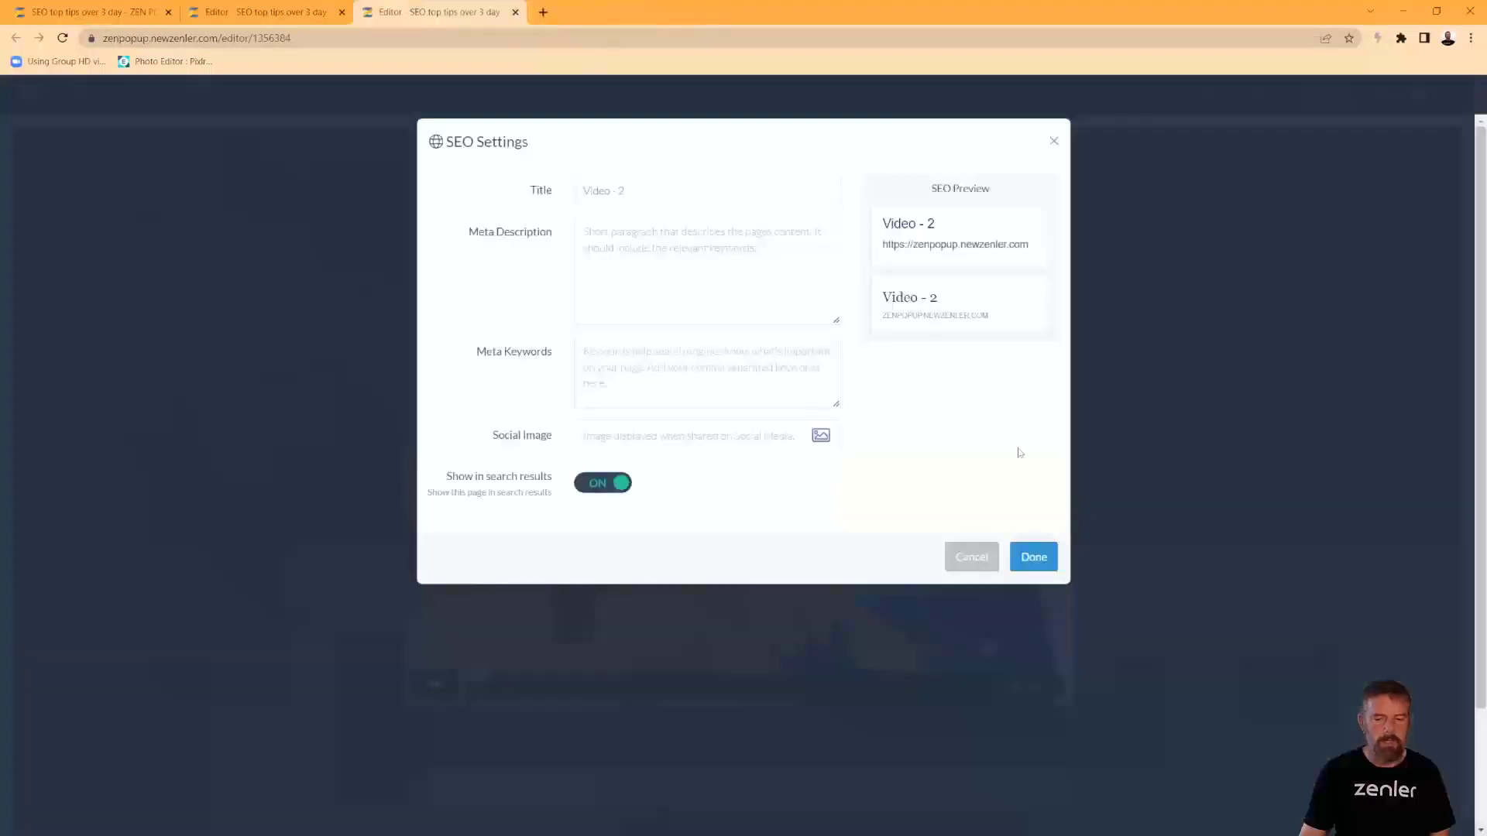
Dismiss the SEO settings and close the Video - 2 editor, and save and close the Video - 3 editor.
left_click(1053, 143)
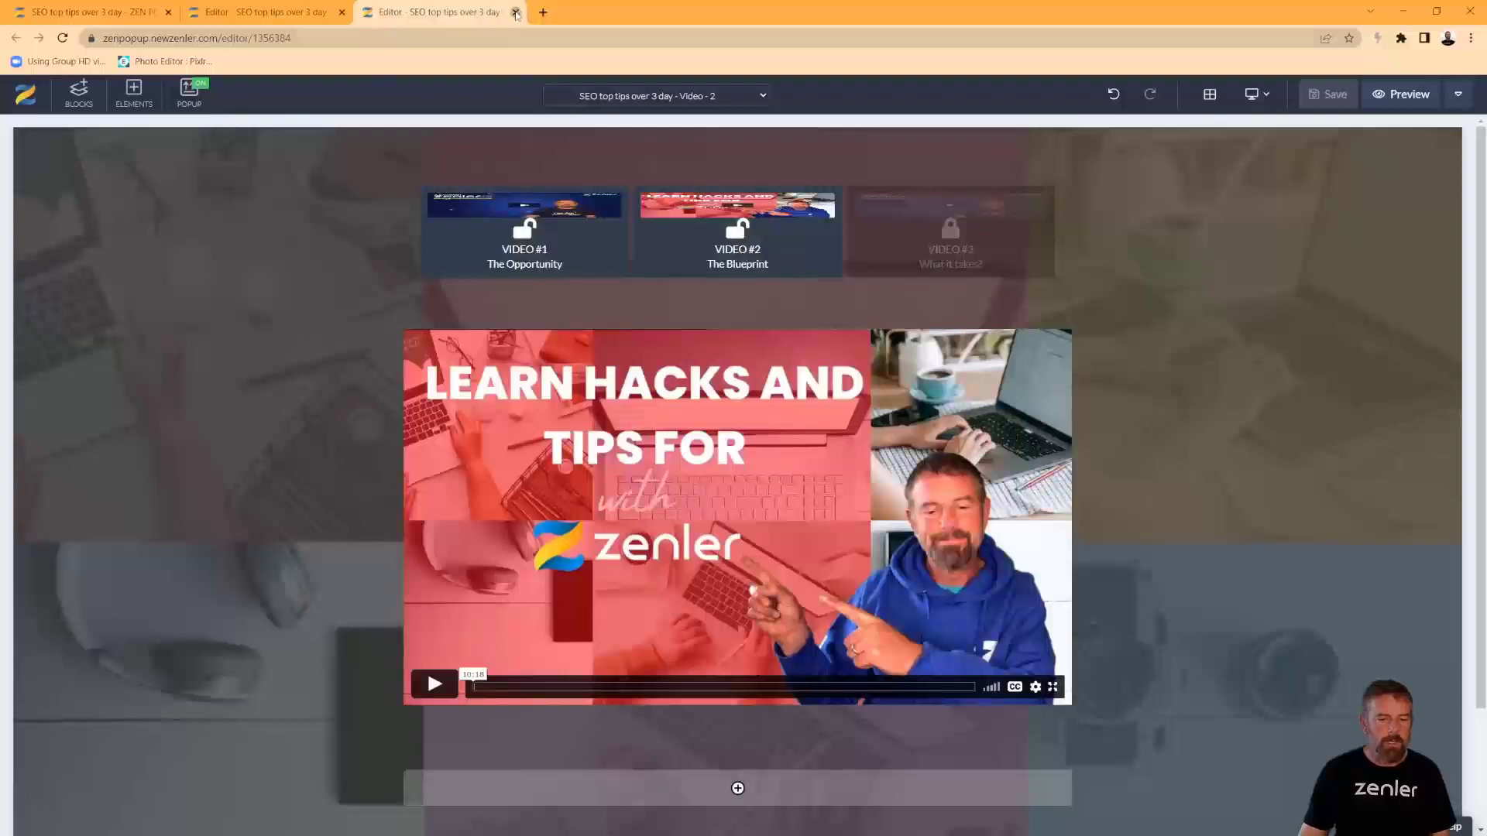
left_click(515, 13)
left_click(1329, 94)
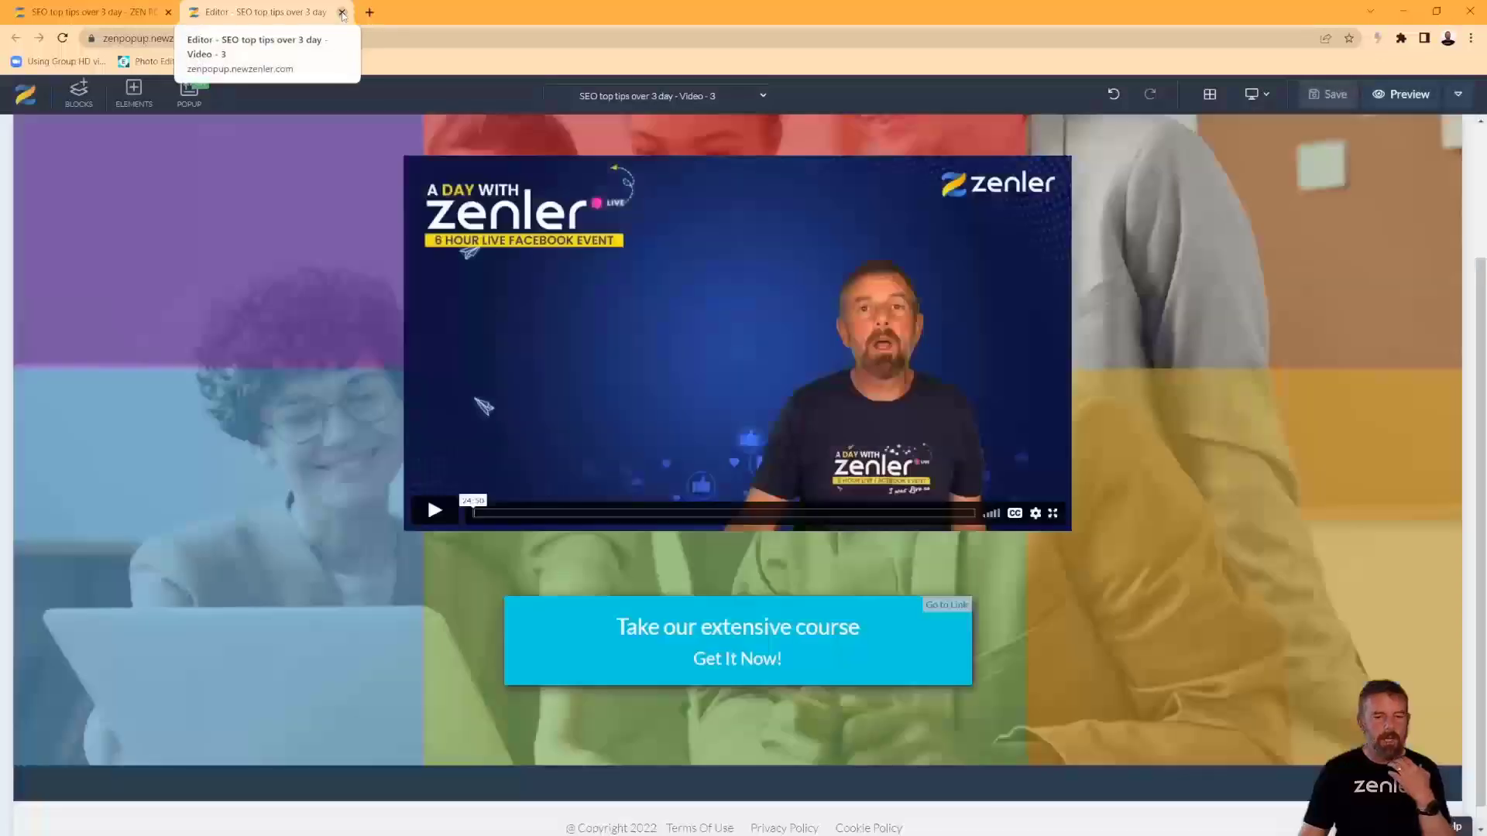
left_click(342, 13)
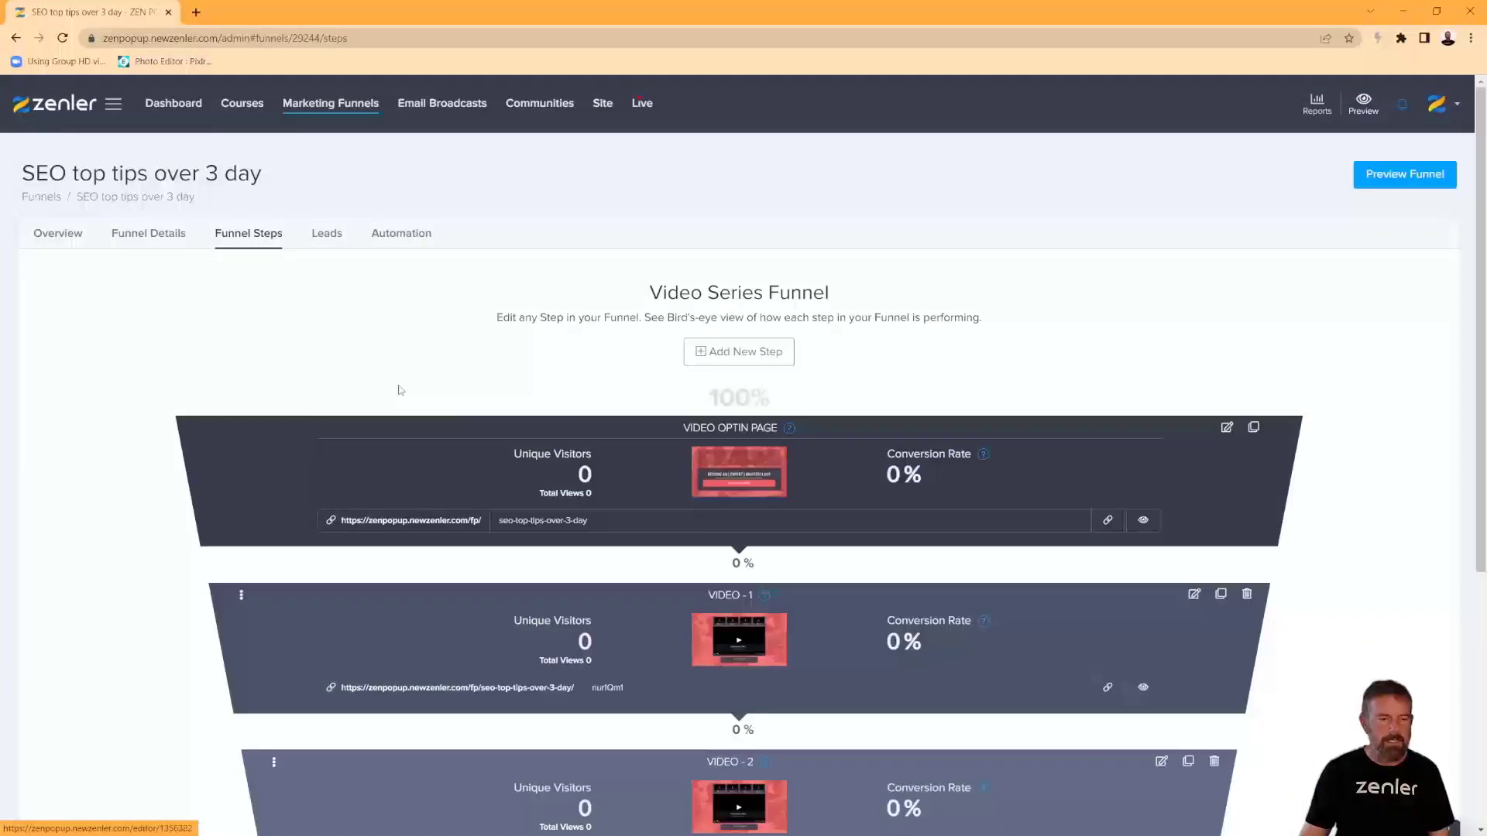
In the funnel's Email Drip Sequence automation, delete the "Read & Delete this block" instructions from the Access Instructions Email.
left_click(398, 241)
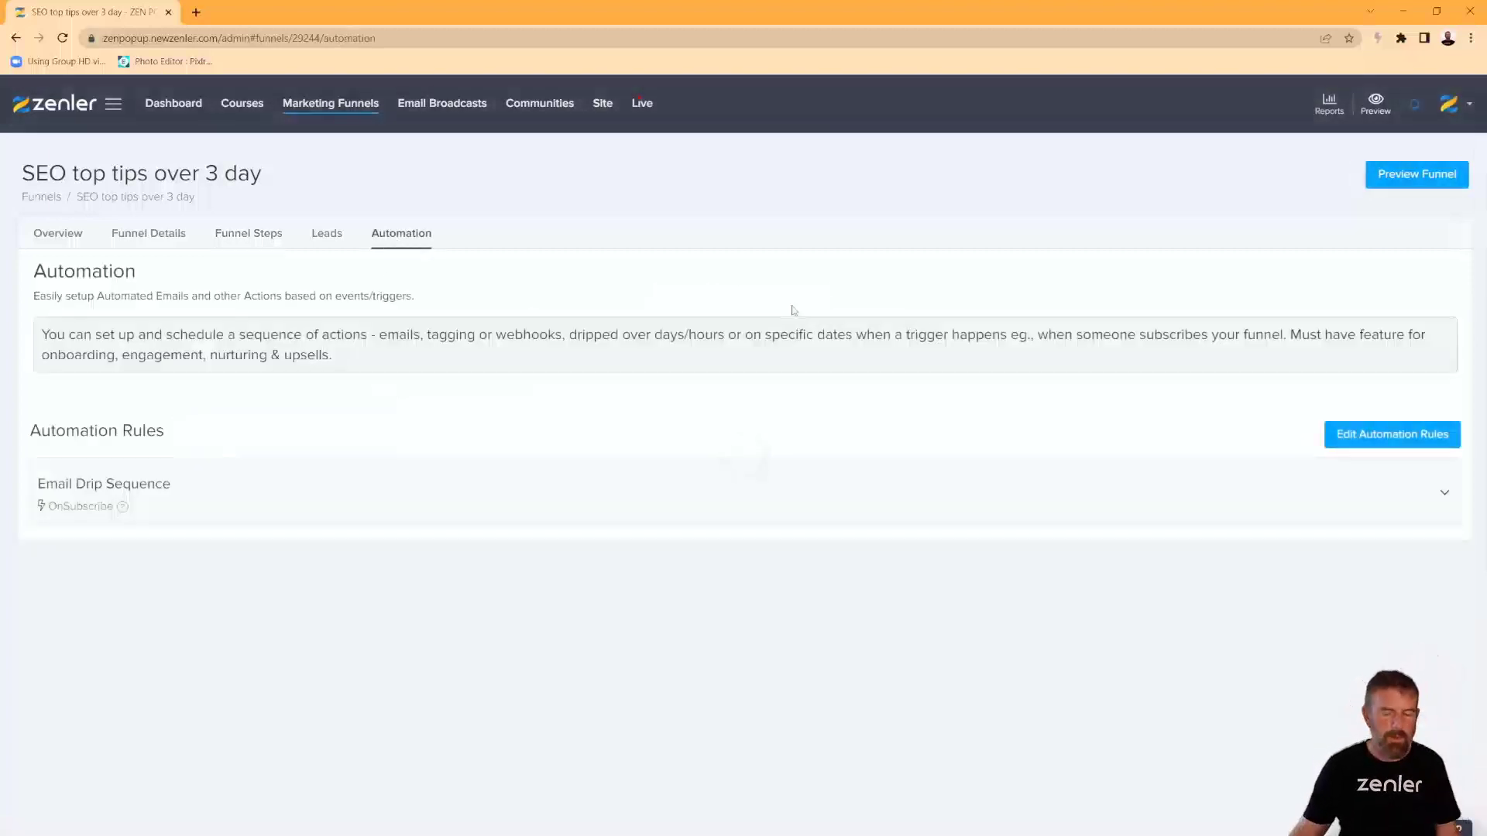
left_click(215, 476)
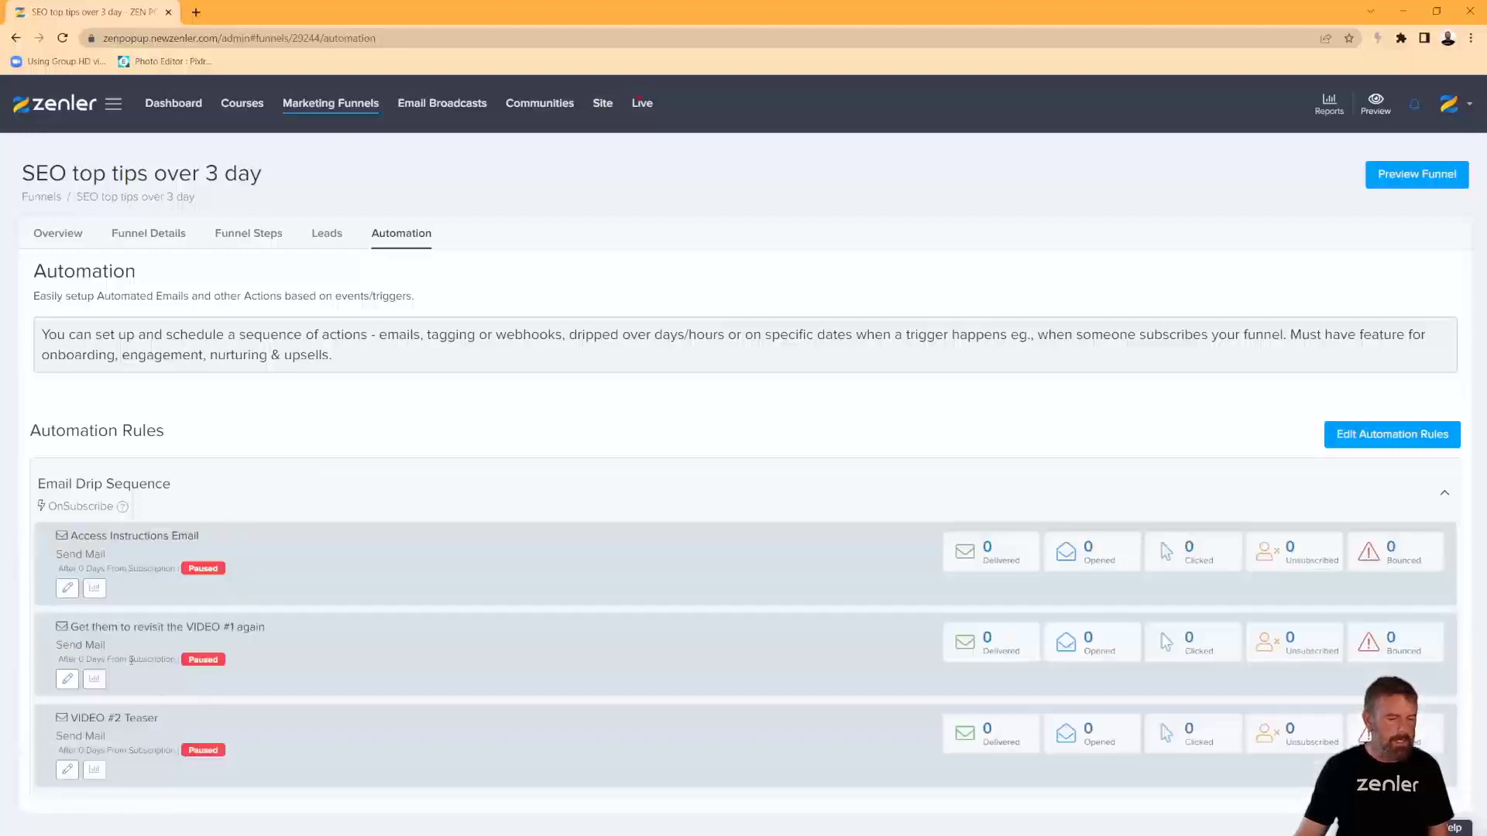
left_click(68, 588)
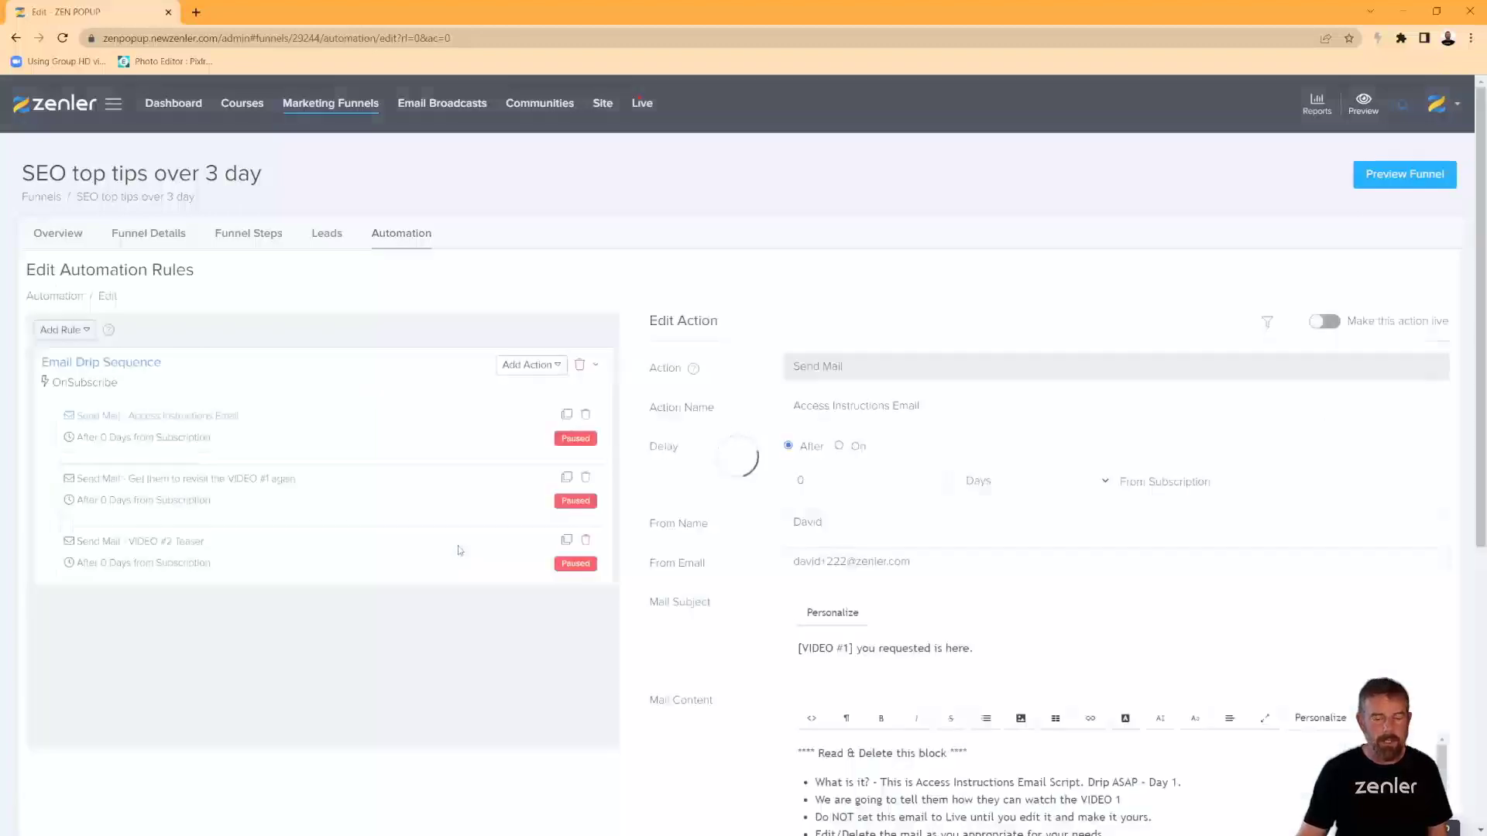
scroll(954, 650, "down", 4)
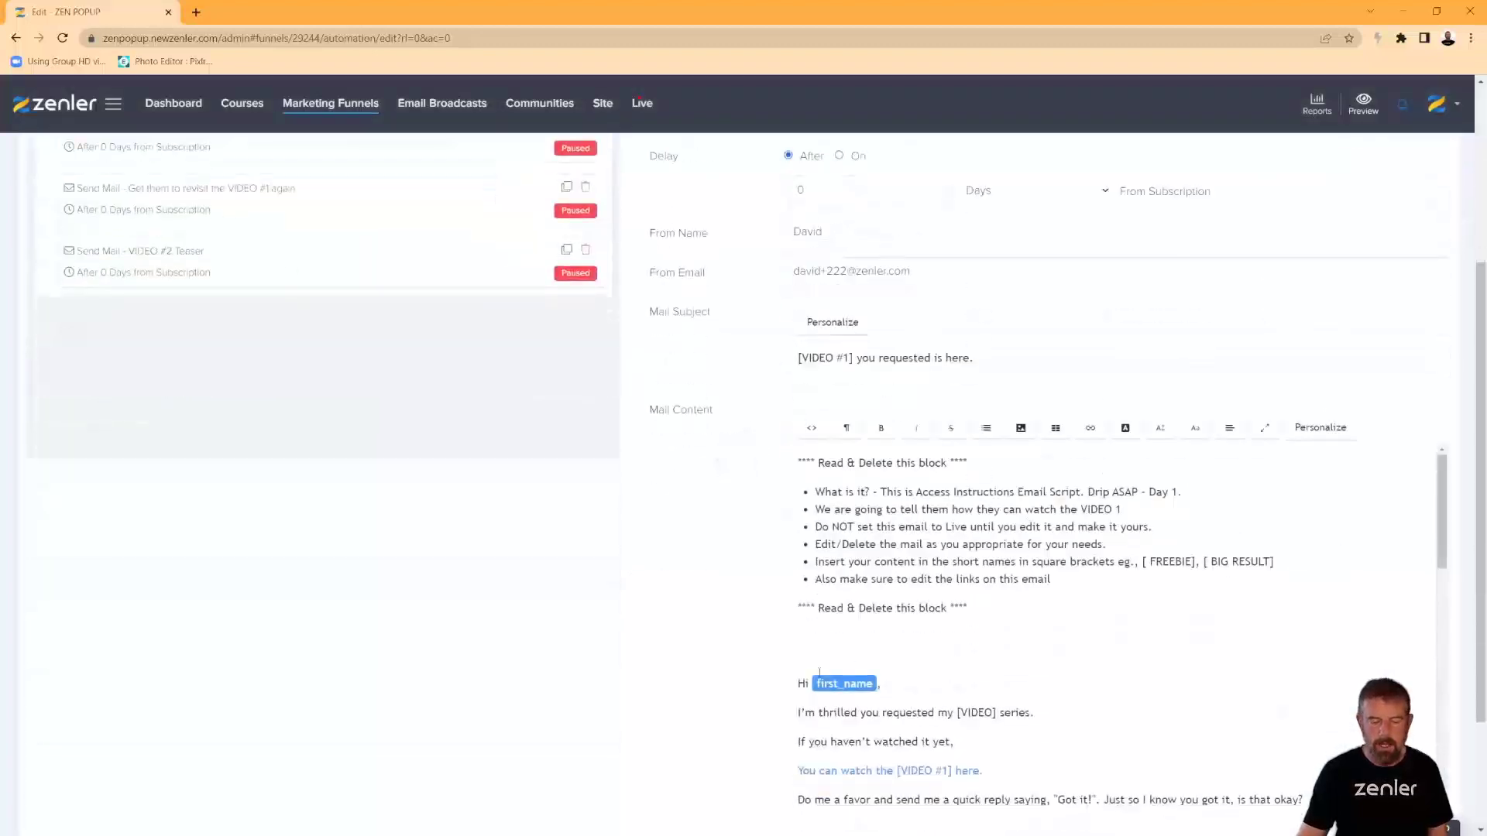
left_click_drag(792, 680, 776, 450)
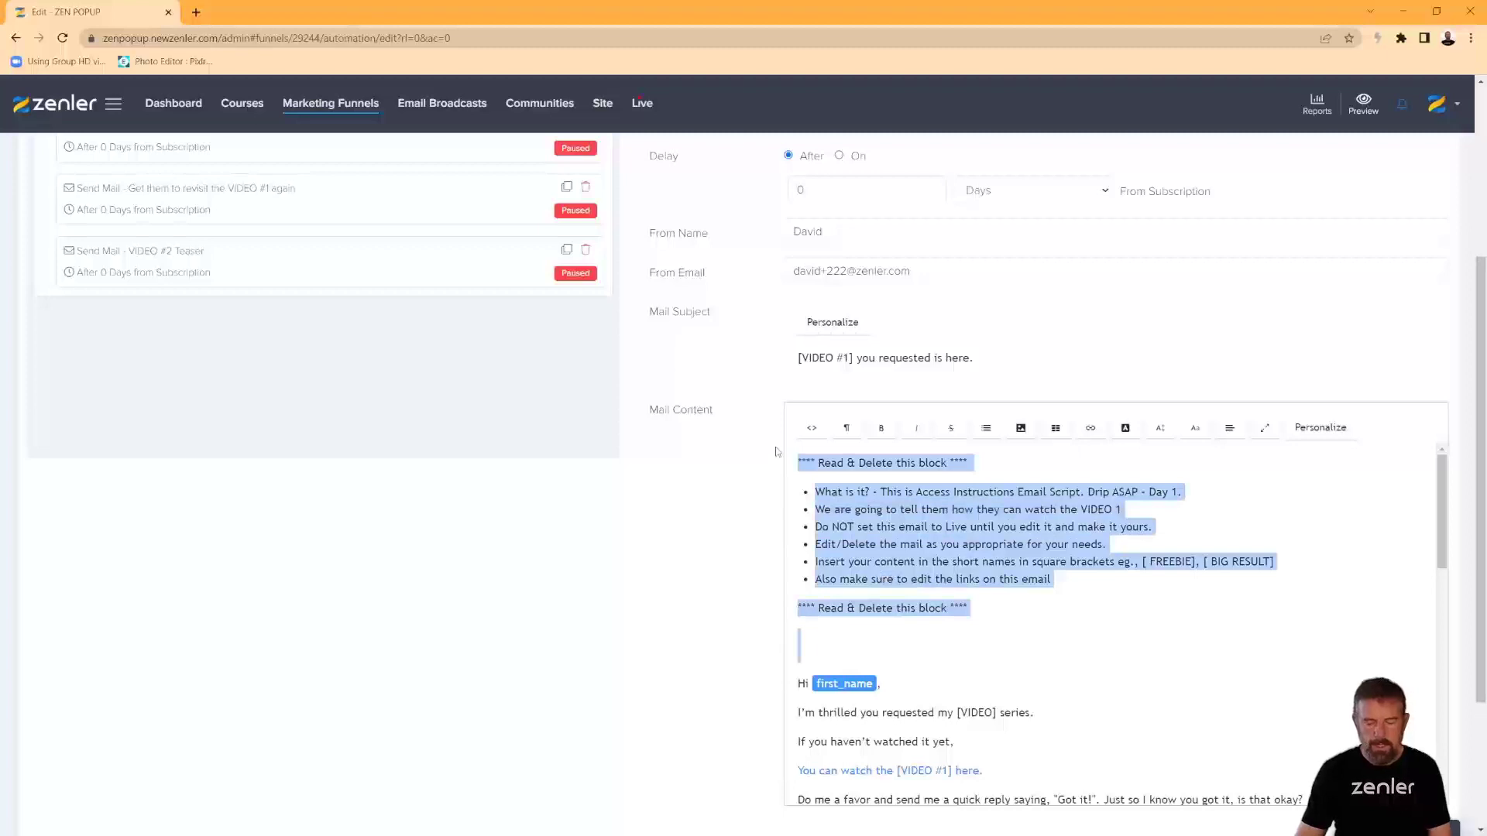
key("BackSpace")
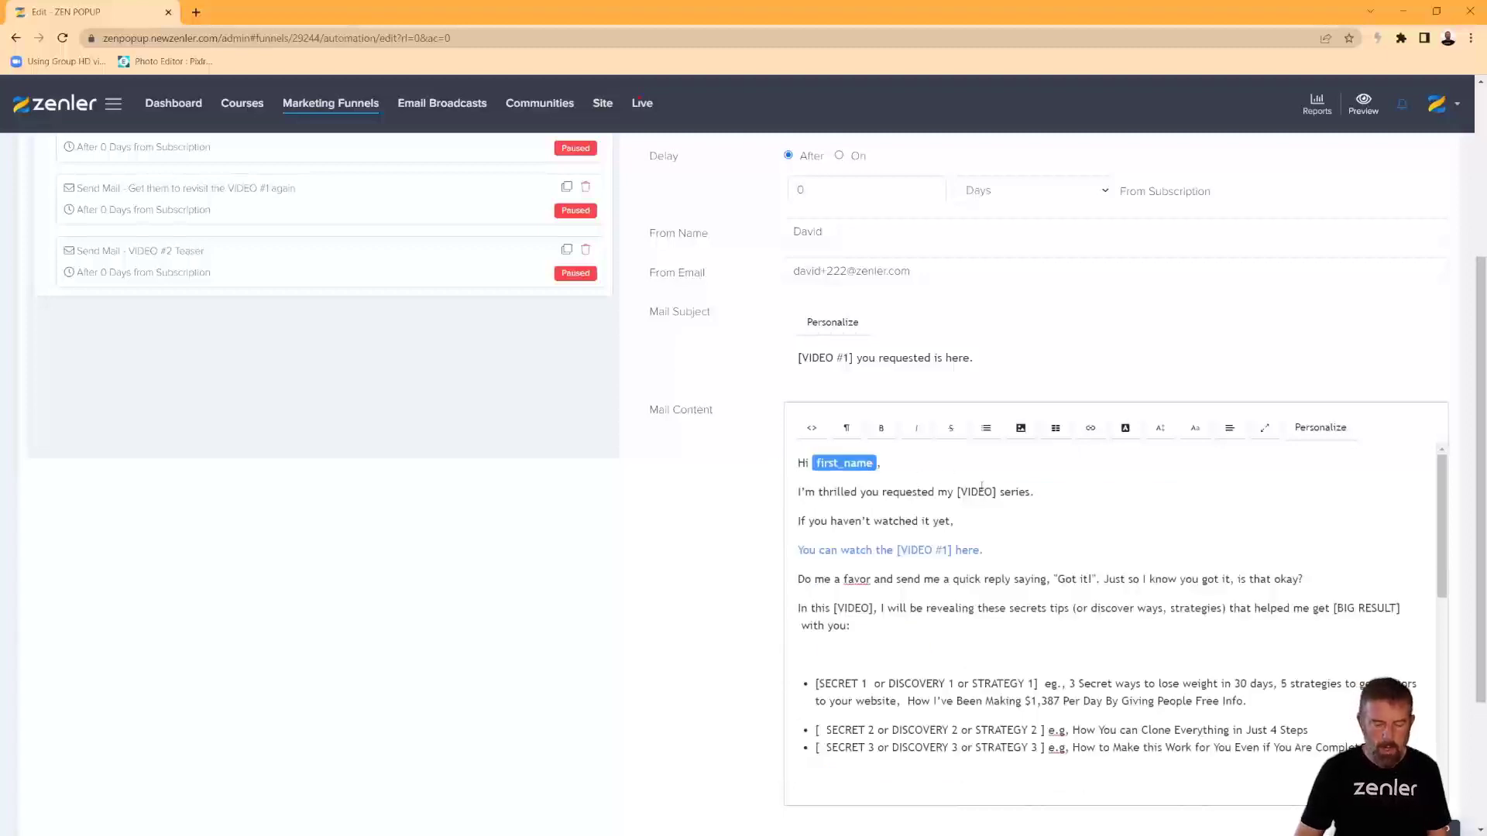
Insert the Zenler logo from the image library on a new line above the email's greeting.
key("Return")
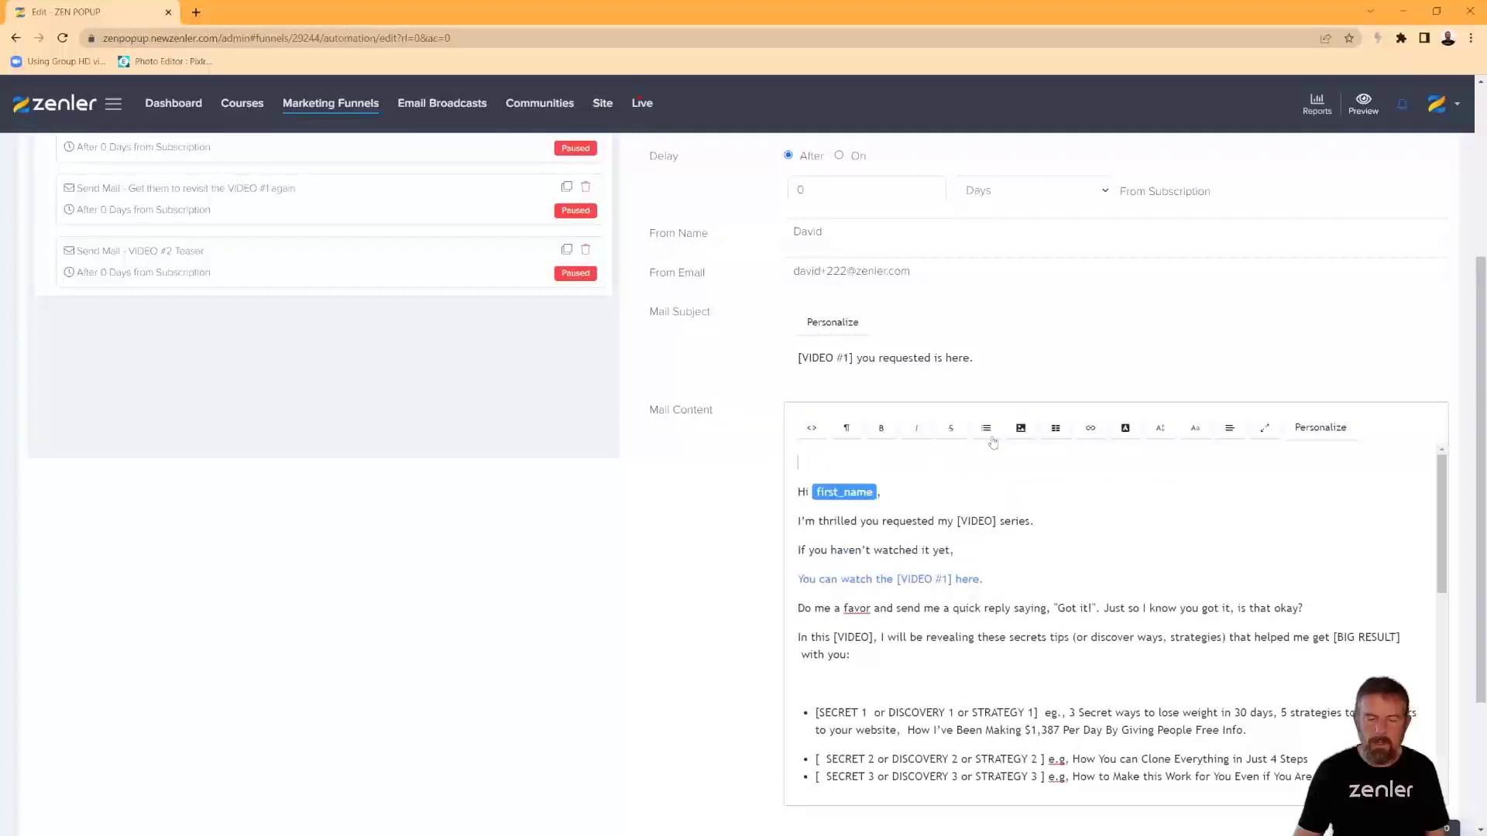
left_click(1020, 428)
left_click(602, 413)
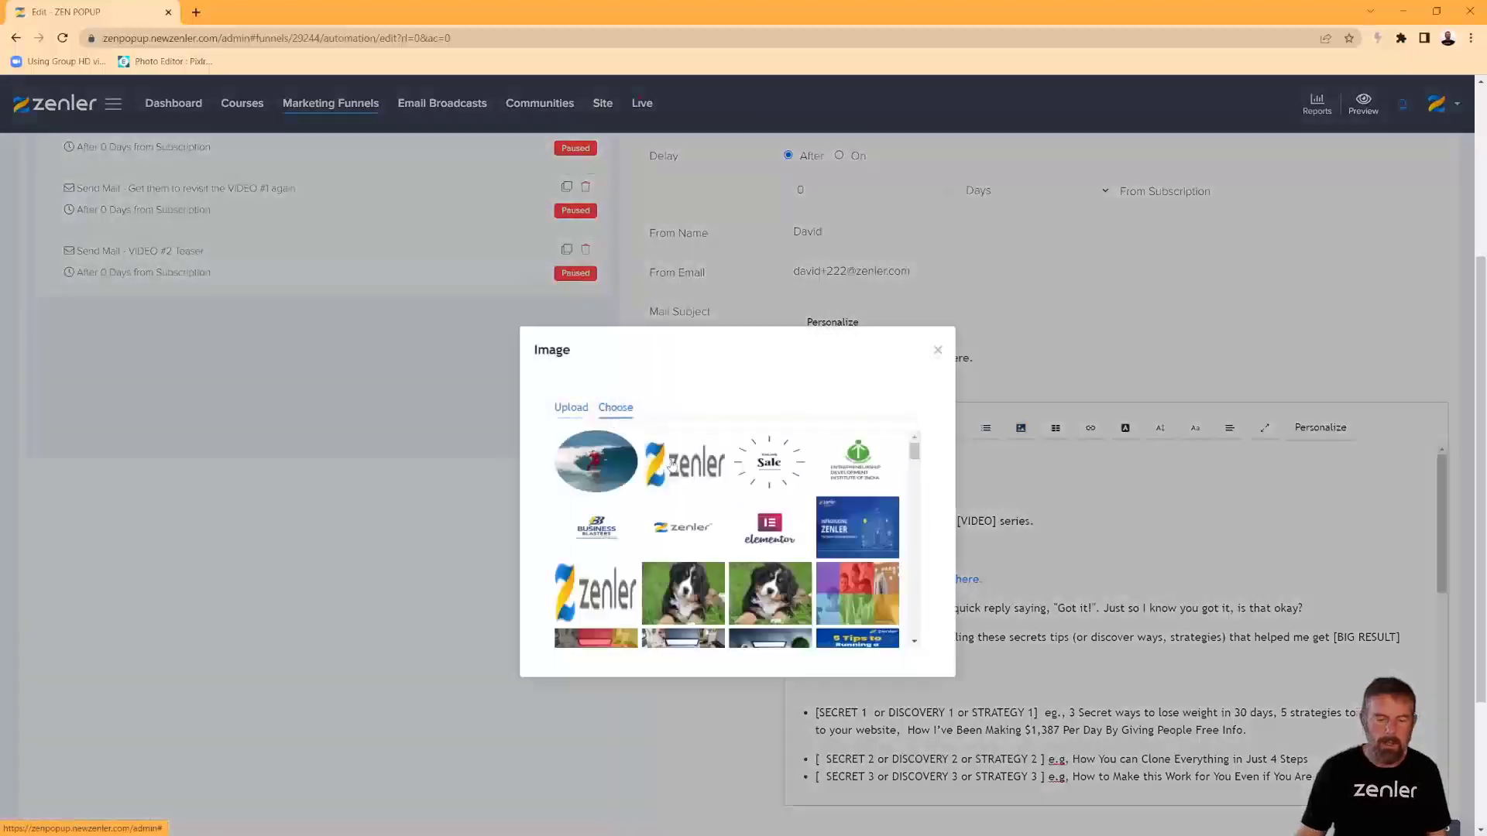
left_click(706, 474)
Shrink the logo to about 60% of its width and remove the blank line between it and the greeting.
left_click(920, 500)
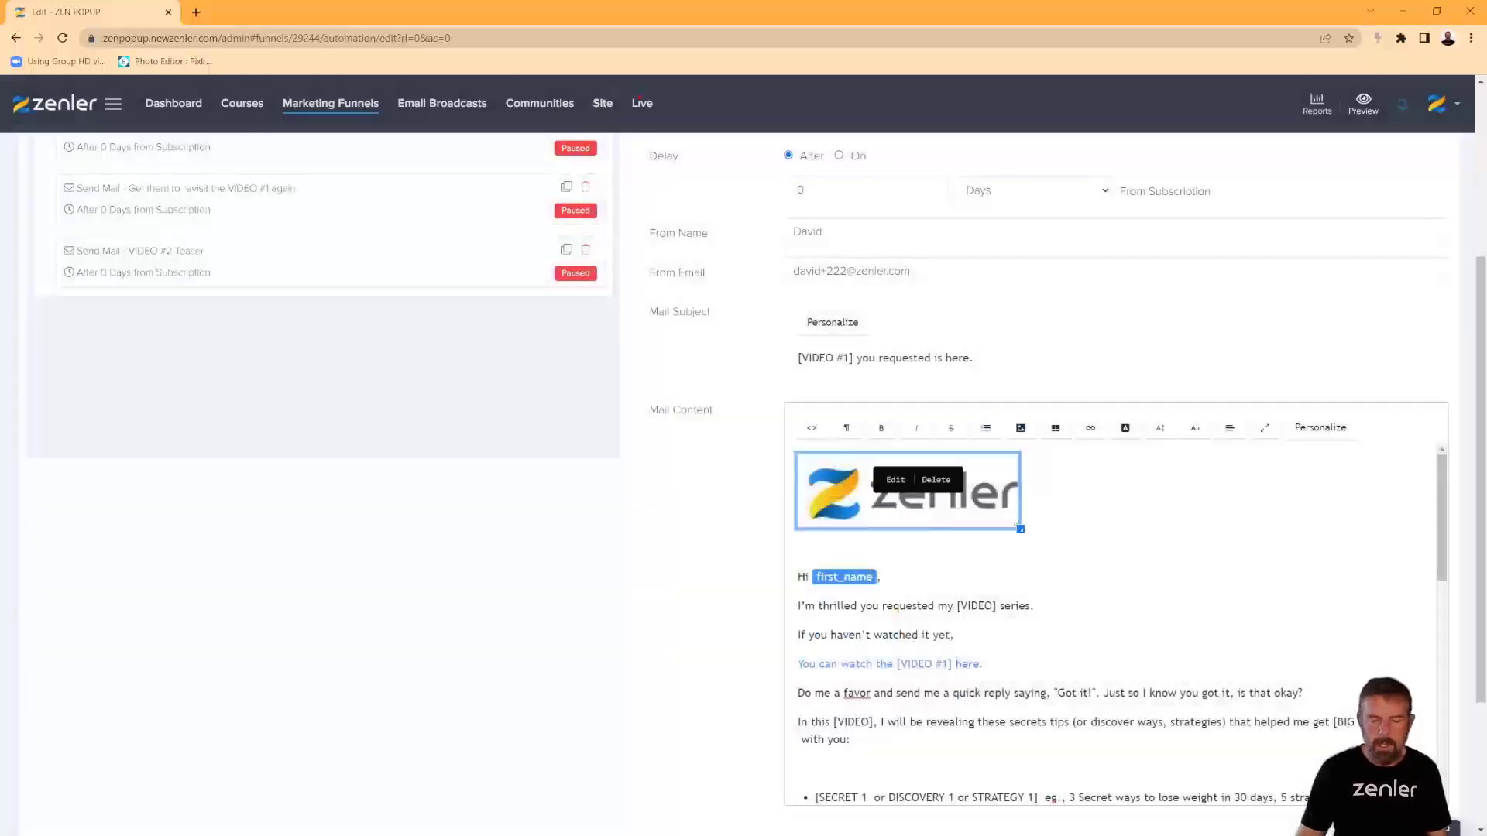
left_click_drag(1022, 529, 934, 503)
left_click(806, 524)
key("BackSpace")
left_click(995, 498)
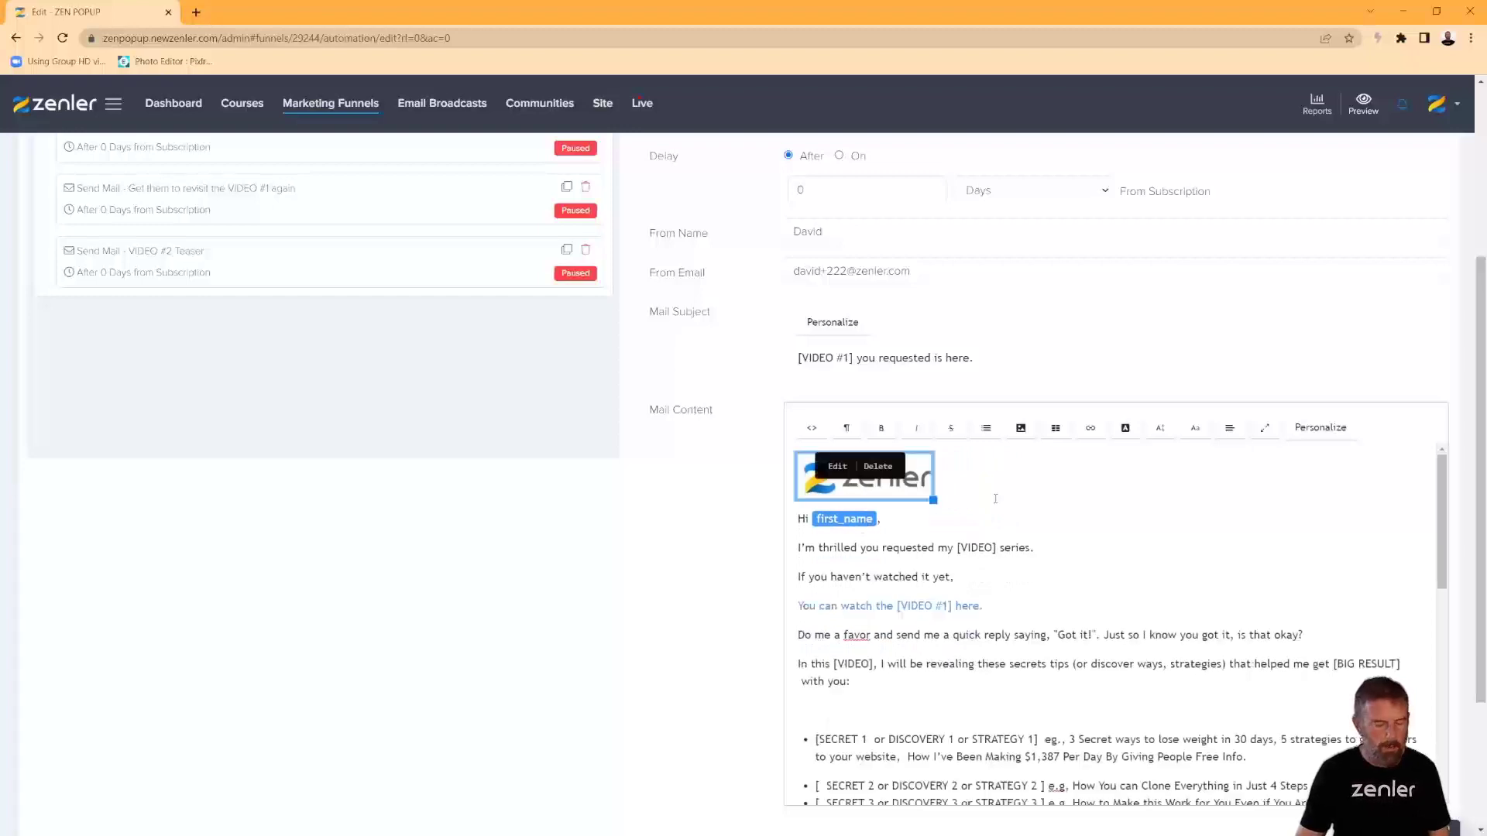
left_click(1042, 498)
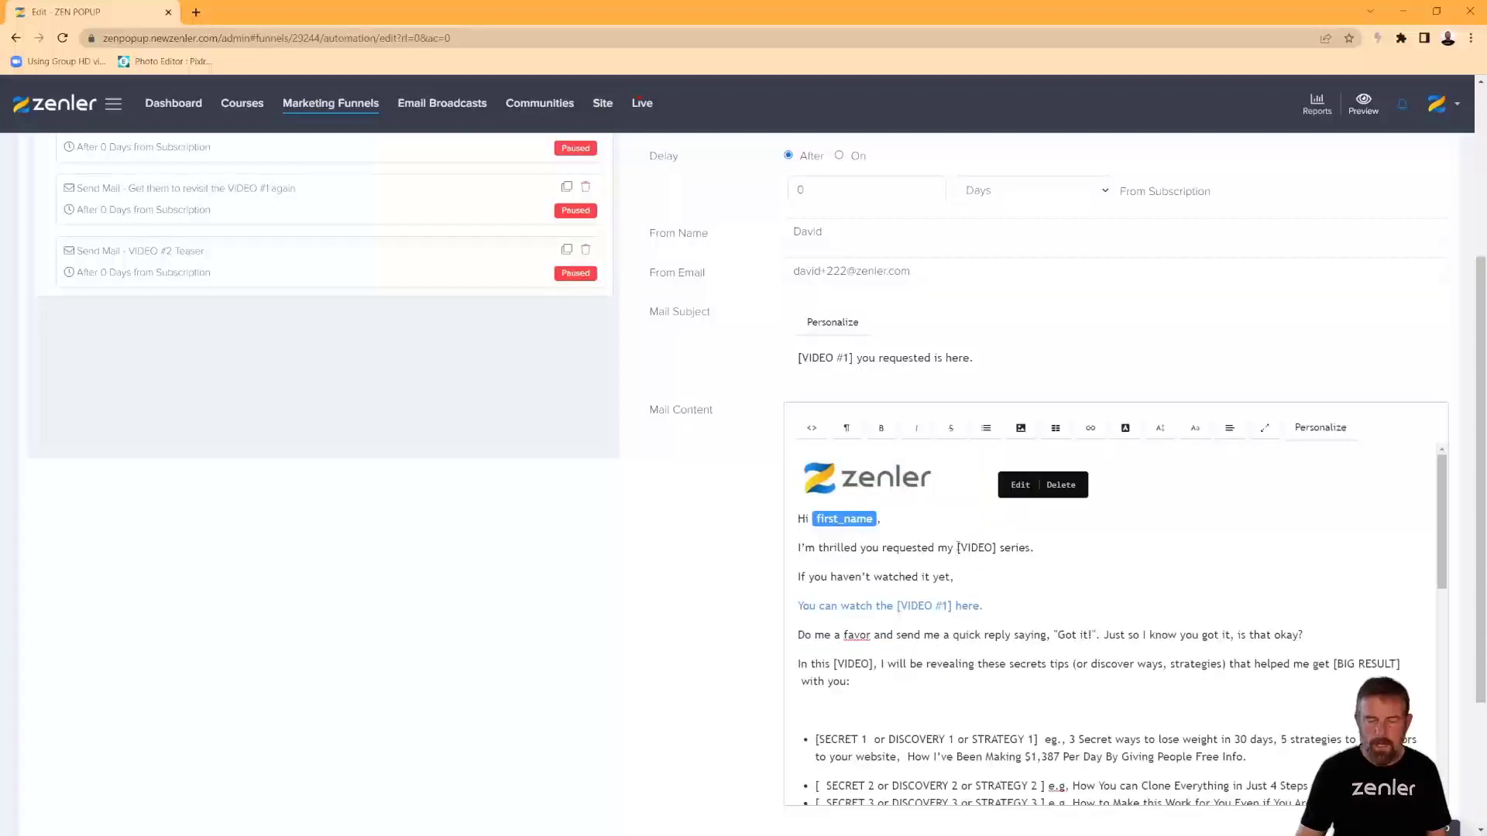
Replace the [VIDEO] placeholder in the email's "I'm thrilled you requested my" sentence with the funnel_name personalization tag.
left_click_drag(997, 548, 957, 548)
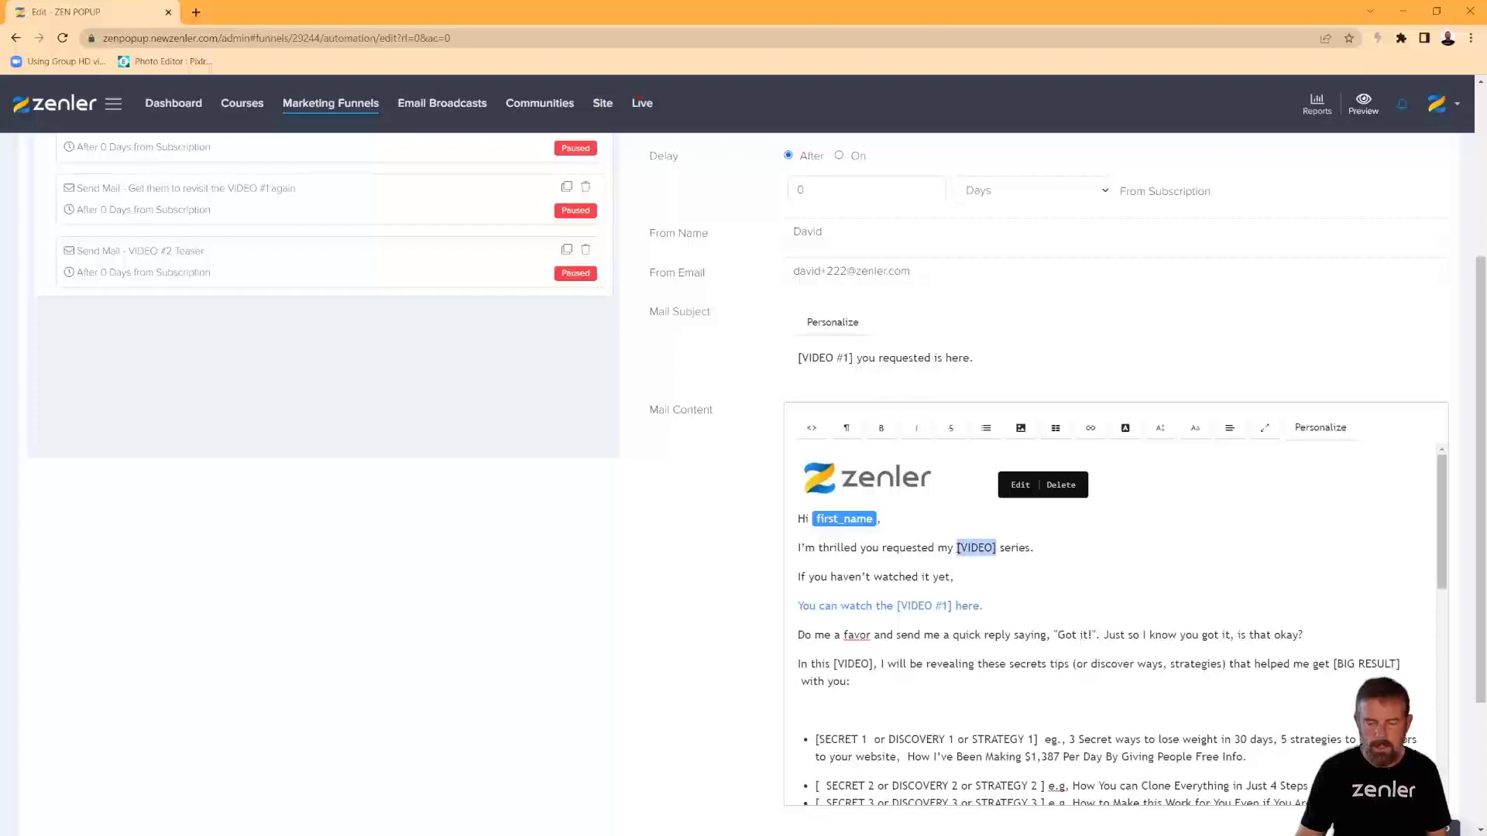
left_click(1324, 431)
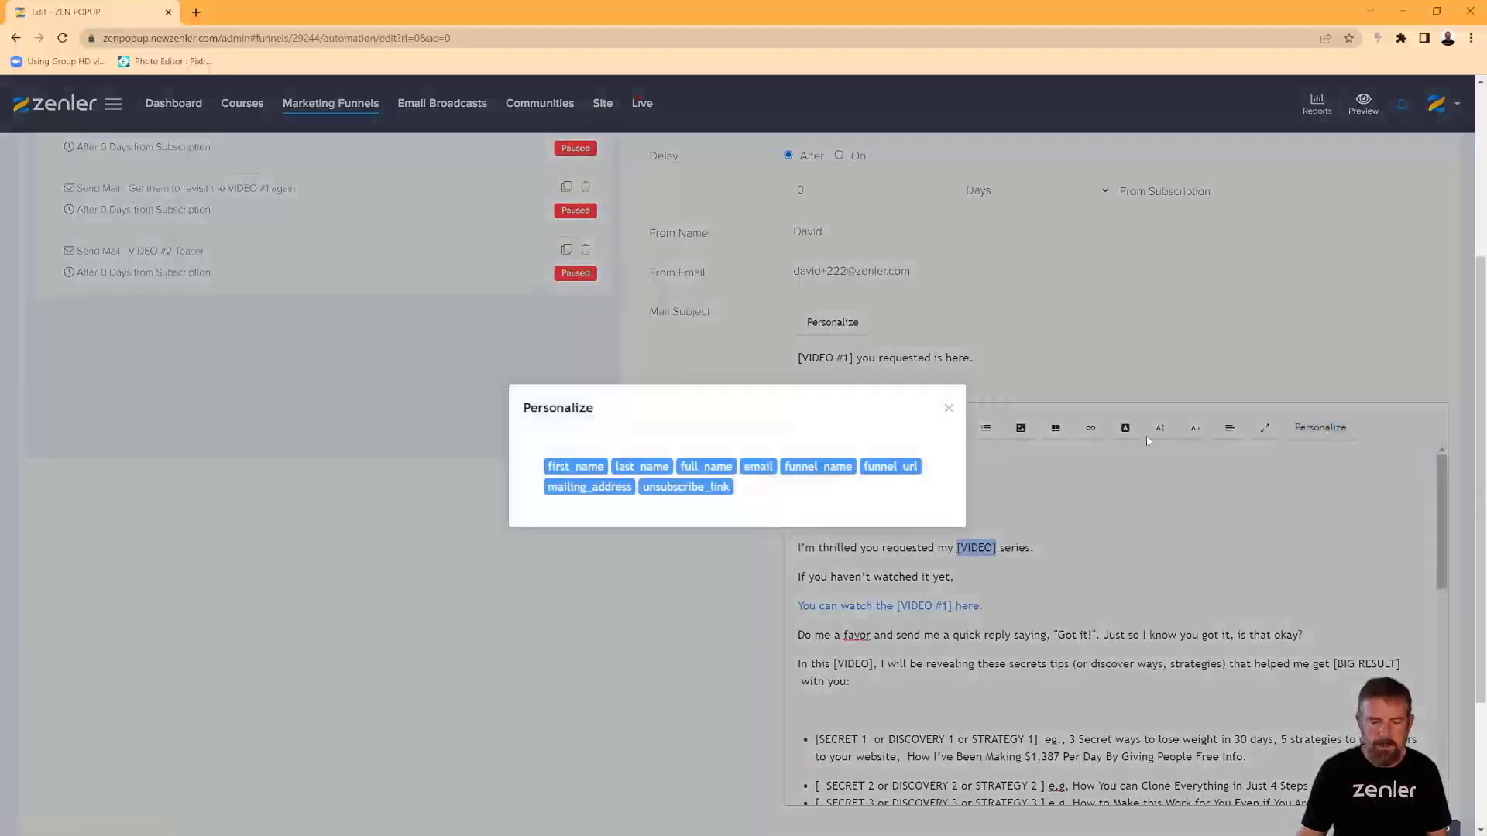
left_click(816, 467)
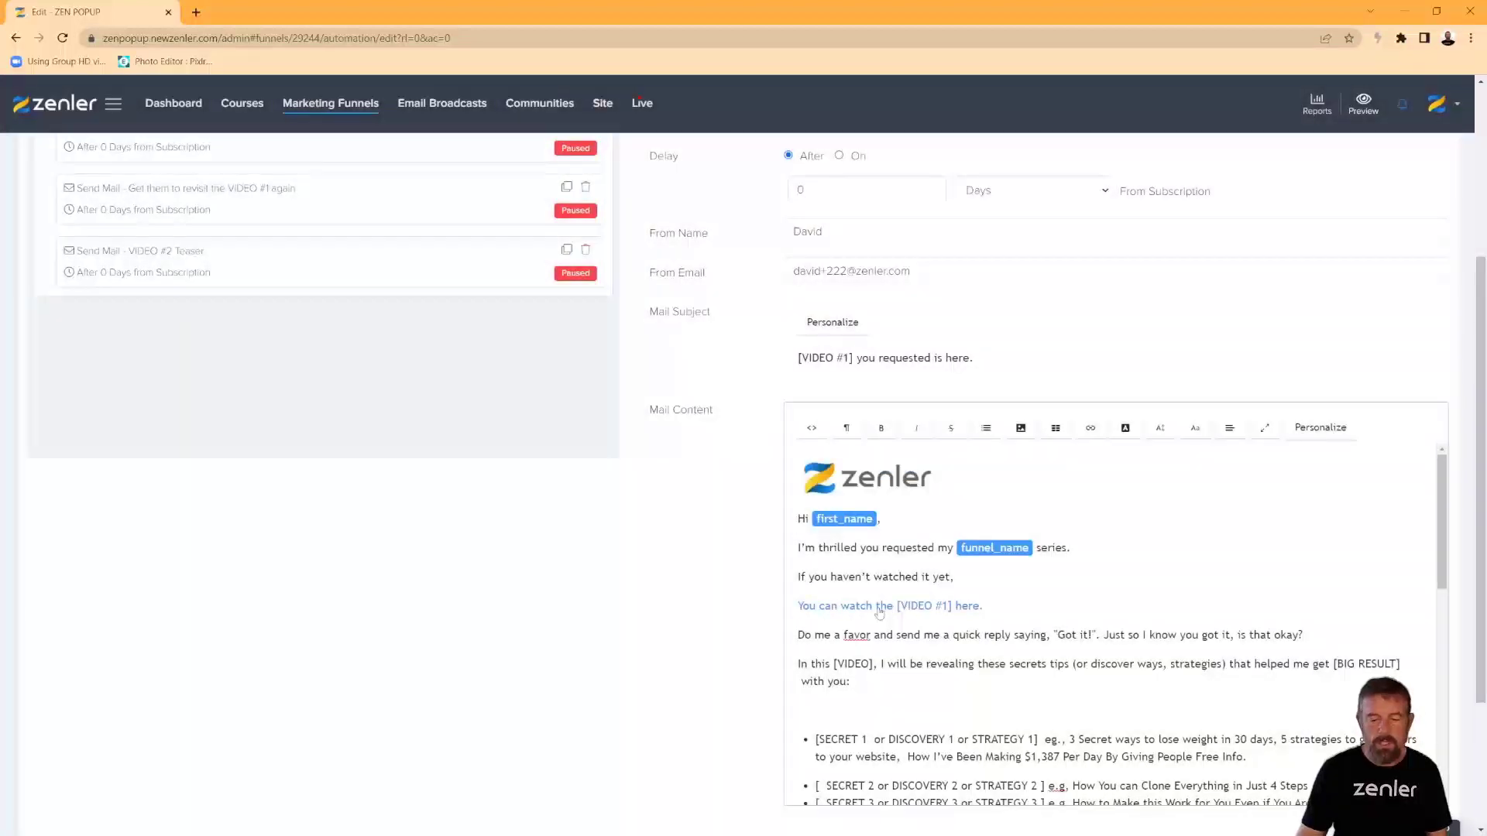
Replace "VIDEO #1" inside the brackets of the "You can watch the" link with "DAy 1".
left_click(946, 606)
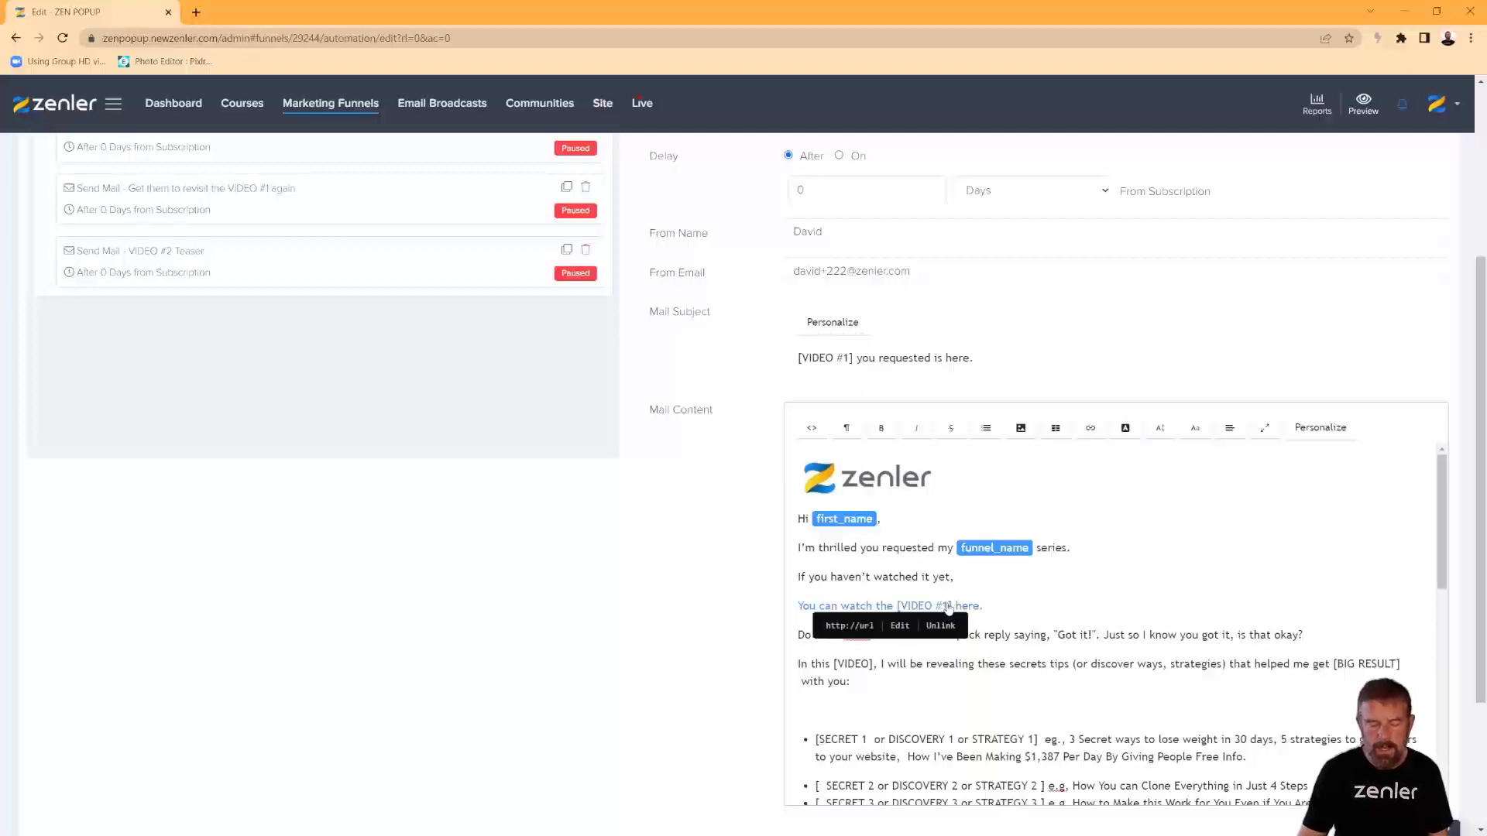
left_click_drag(950, 607, 899, 606)
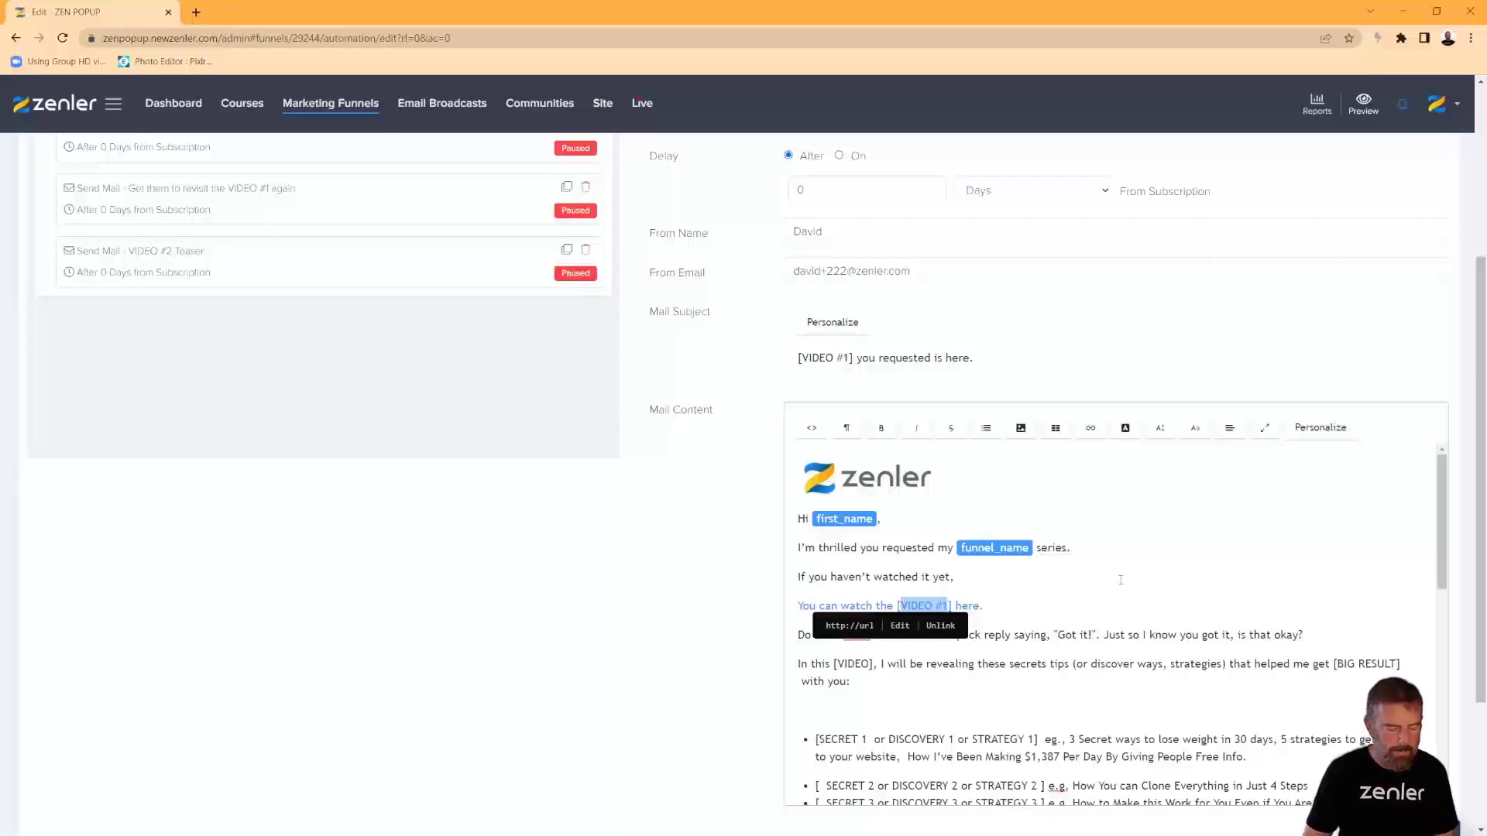
type("DAy 1")
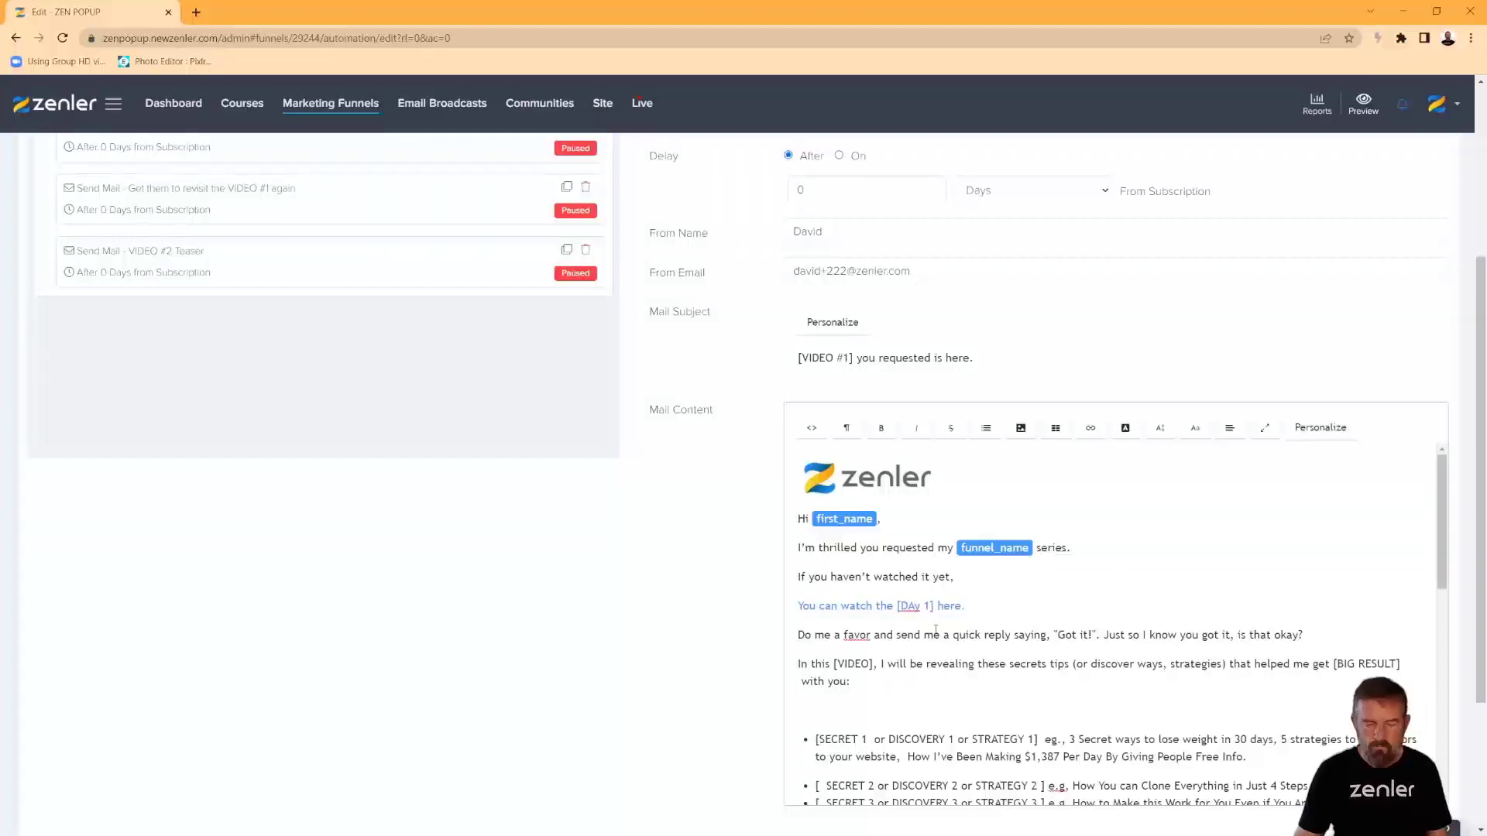
Correct the bracketed text in the "You can watch the" link to "Day 1", with a space inside each bracket.
left_click(917, 608)
key("BackSpace")
type("a")
key("Left")
key("Left")
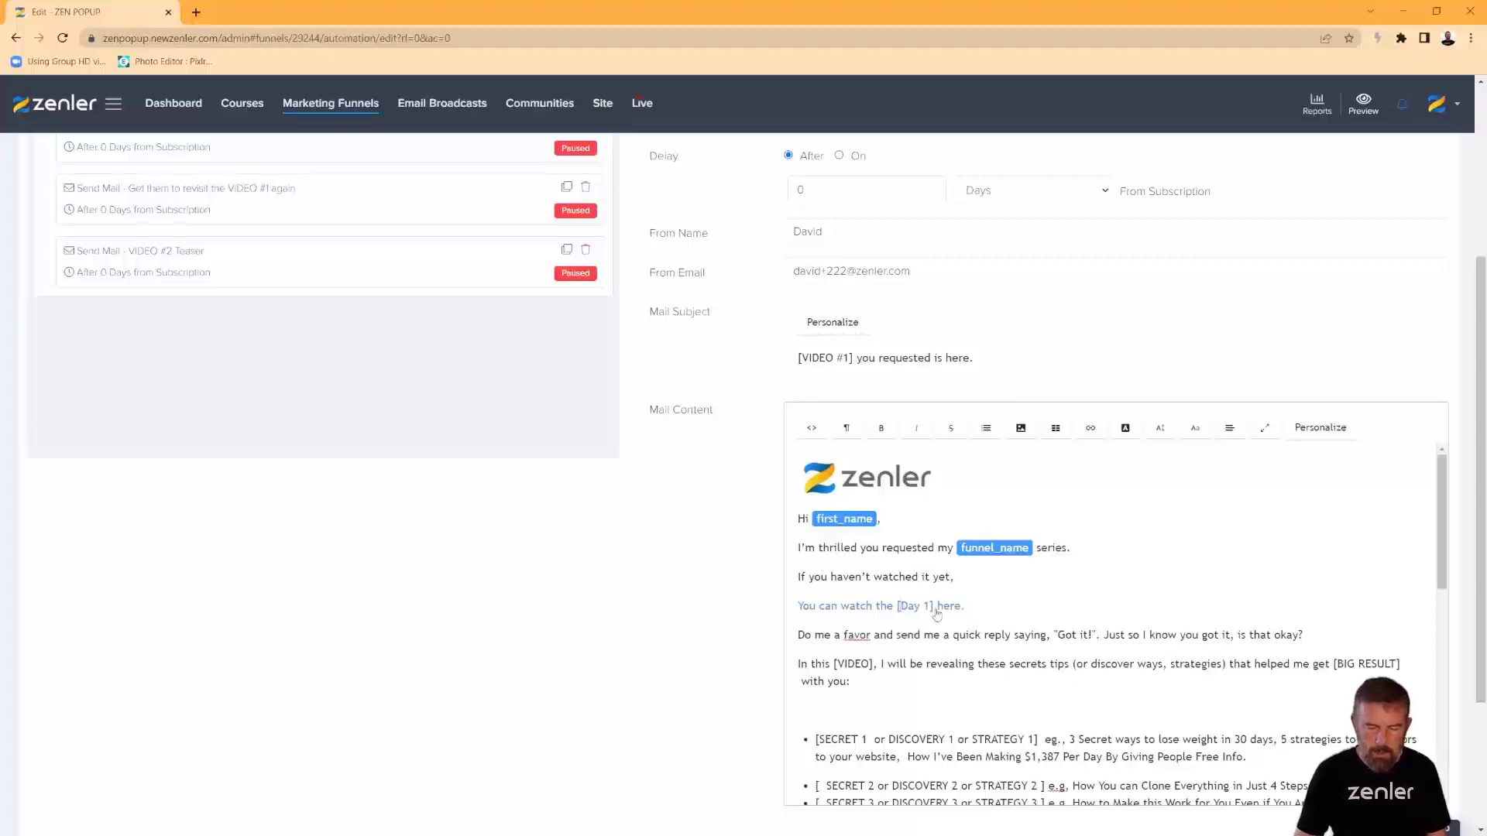
left_click(933, 608)
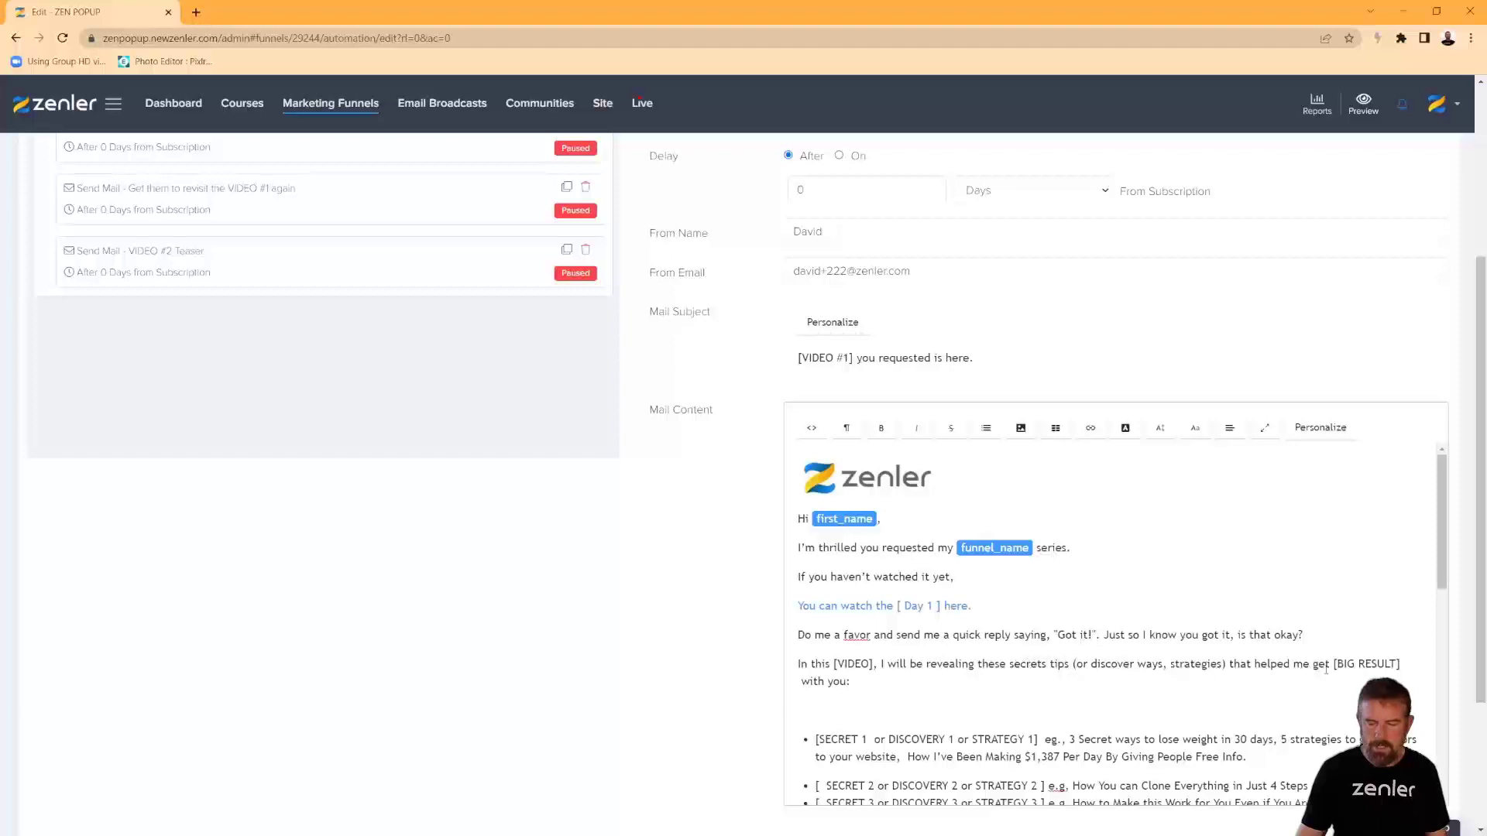
Delete the secrets list and all remaining template text between the "In this [VIDEO]" sentence and the mailing address footer.
scroll(906, 696, "down", 2)
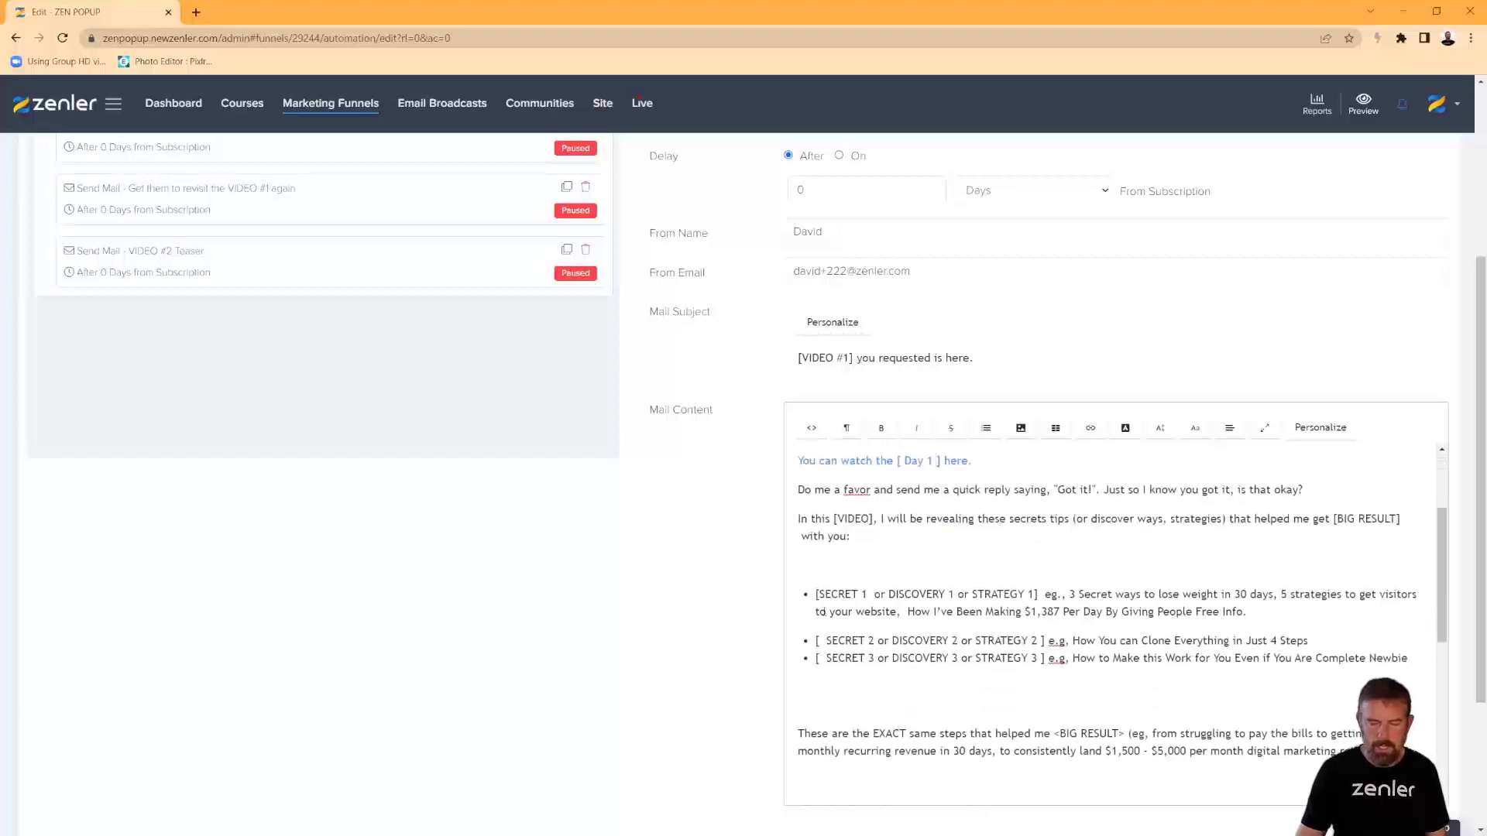
left_click_drag(799, 565, 1293, 751)
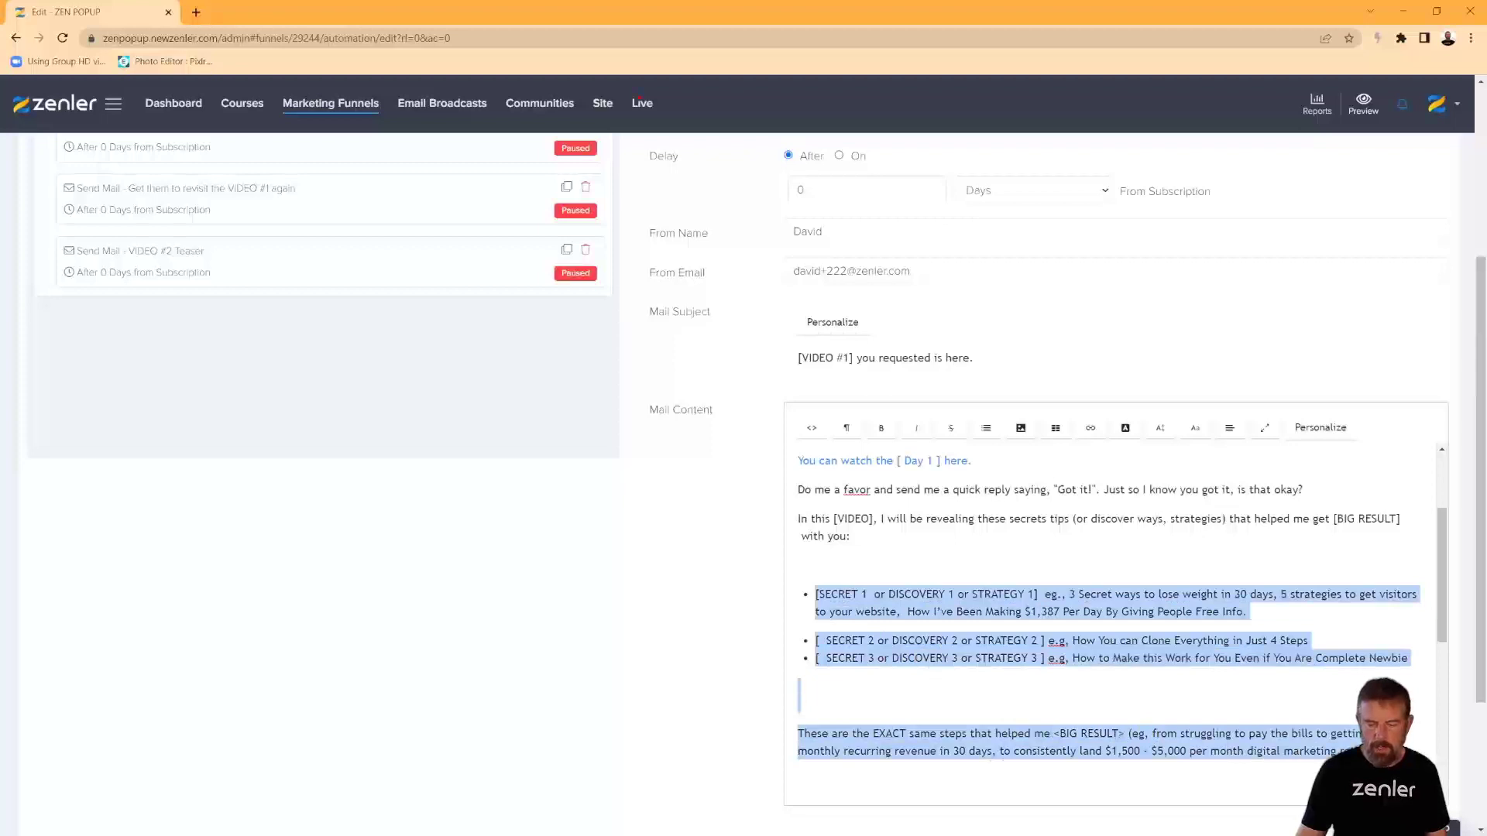
key("BackSpace")
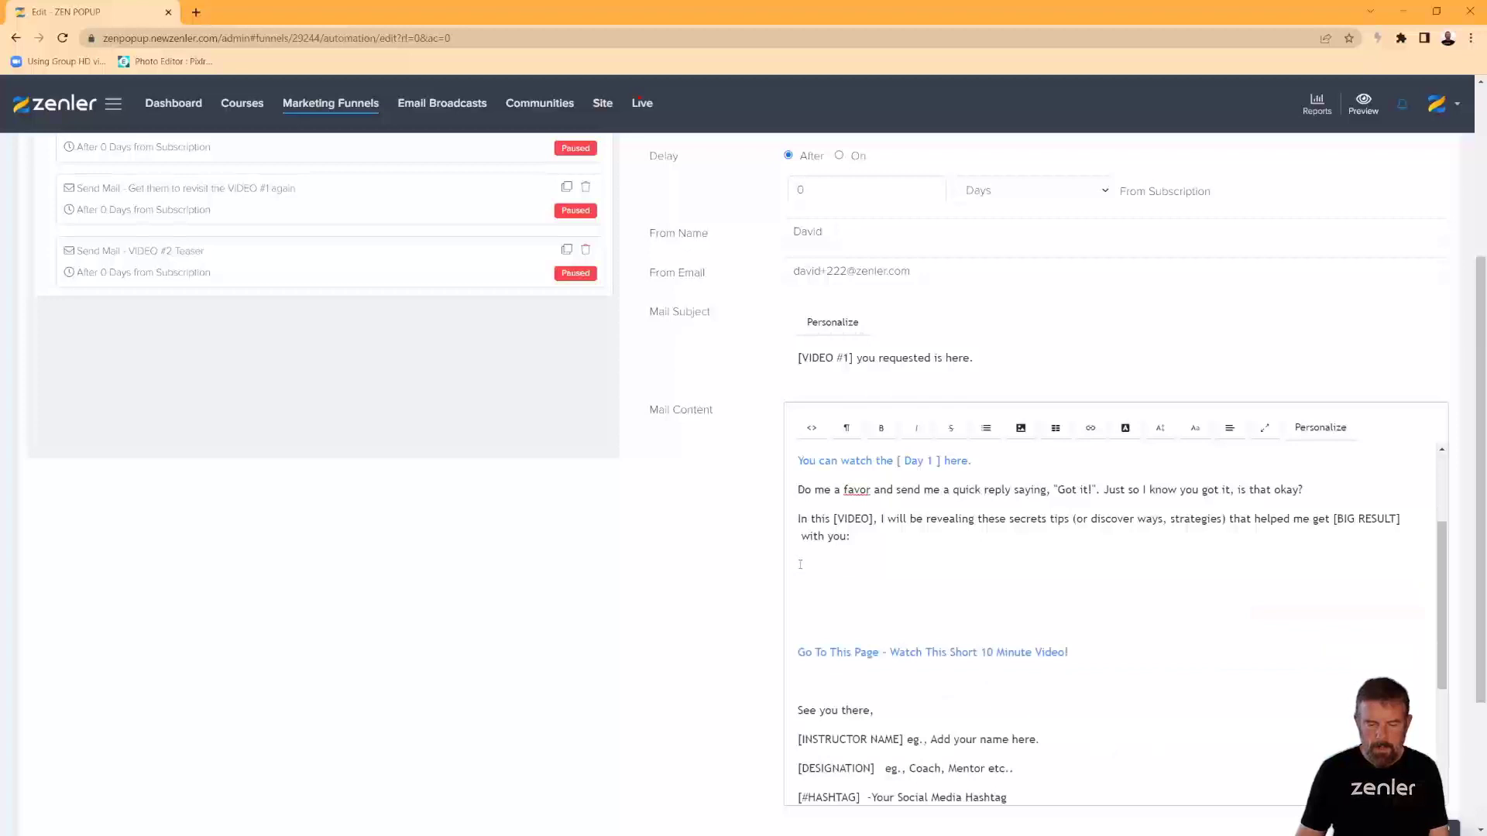
left_click_drag(798, 565, 1001, 602)
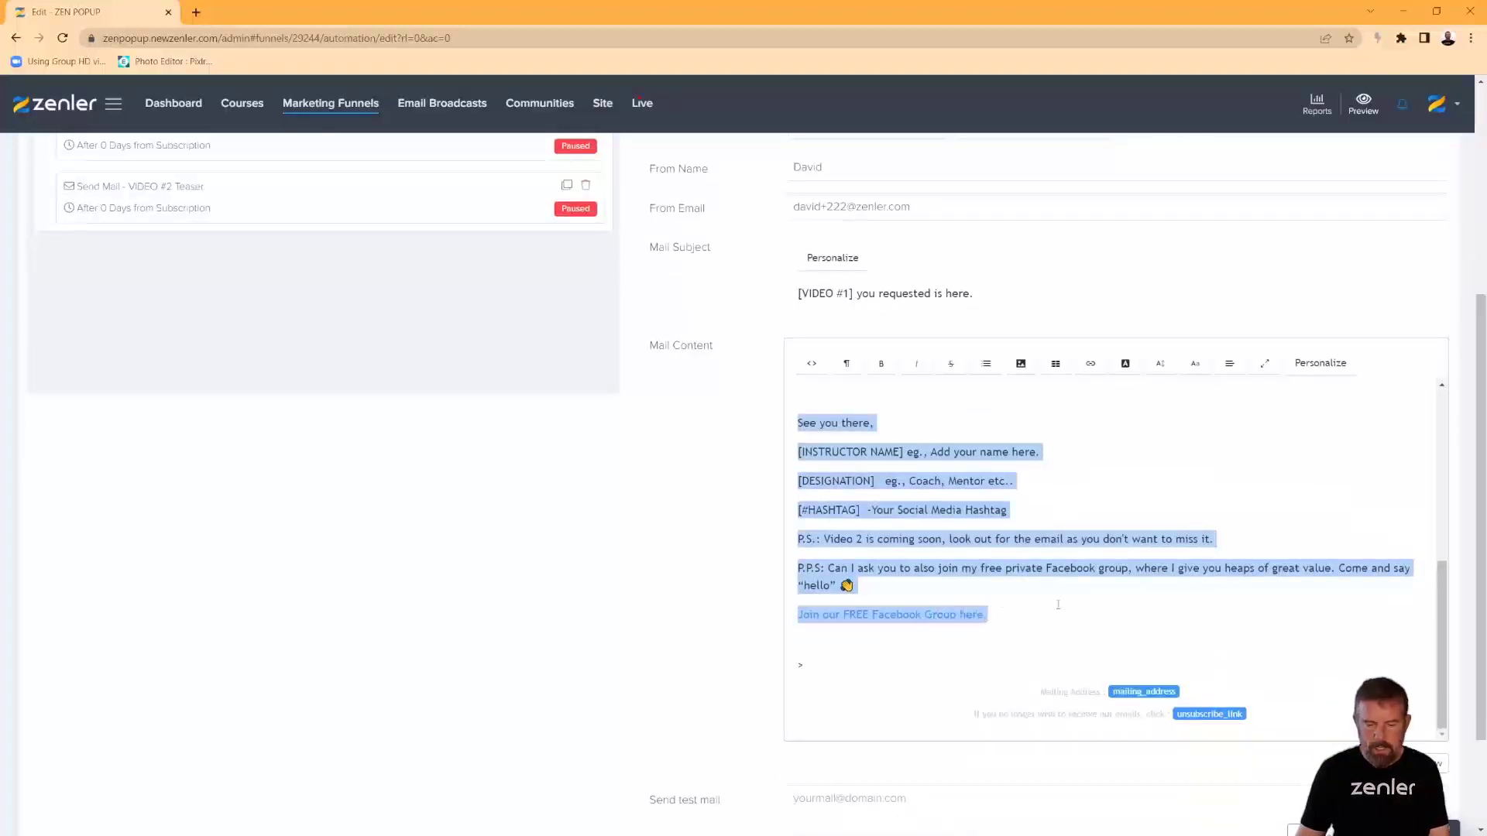
key("BackSpace")
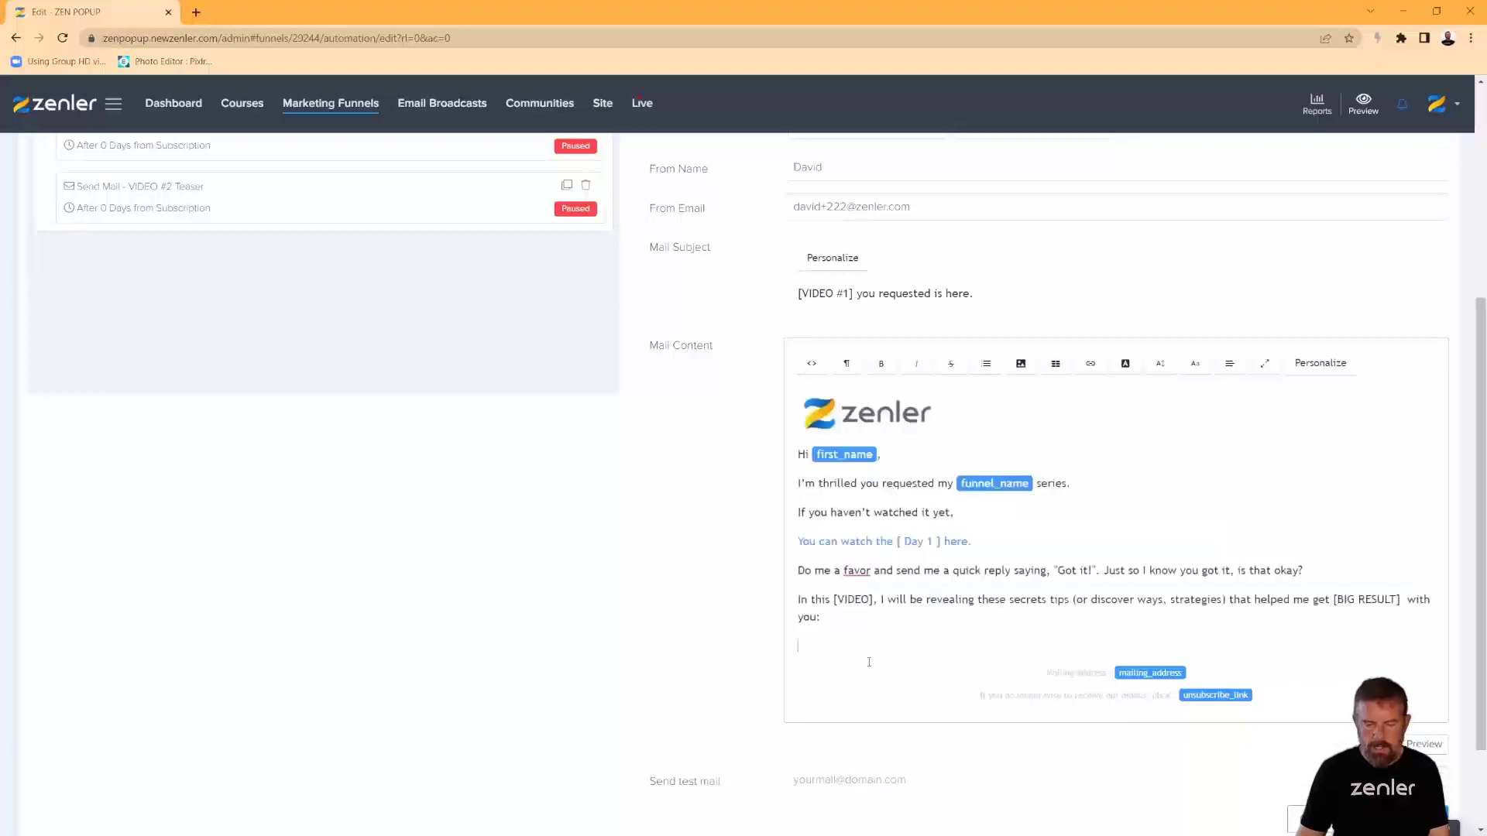
Sign off the email with "Cheers" and the sender's first name, and check it in the email preview.
type("Ch")
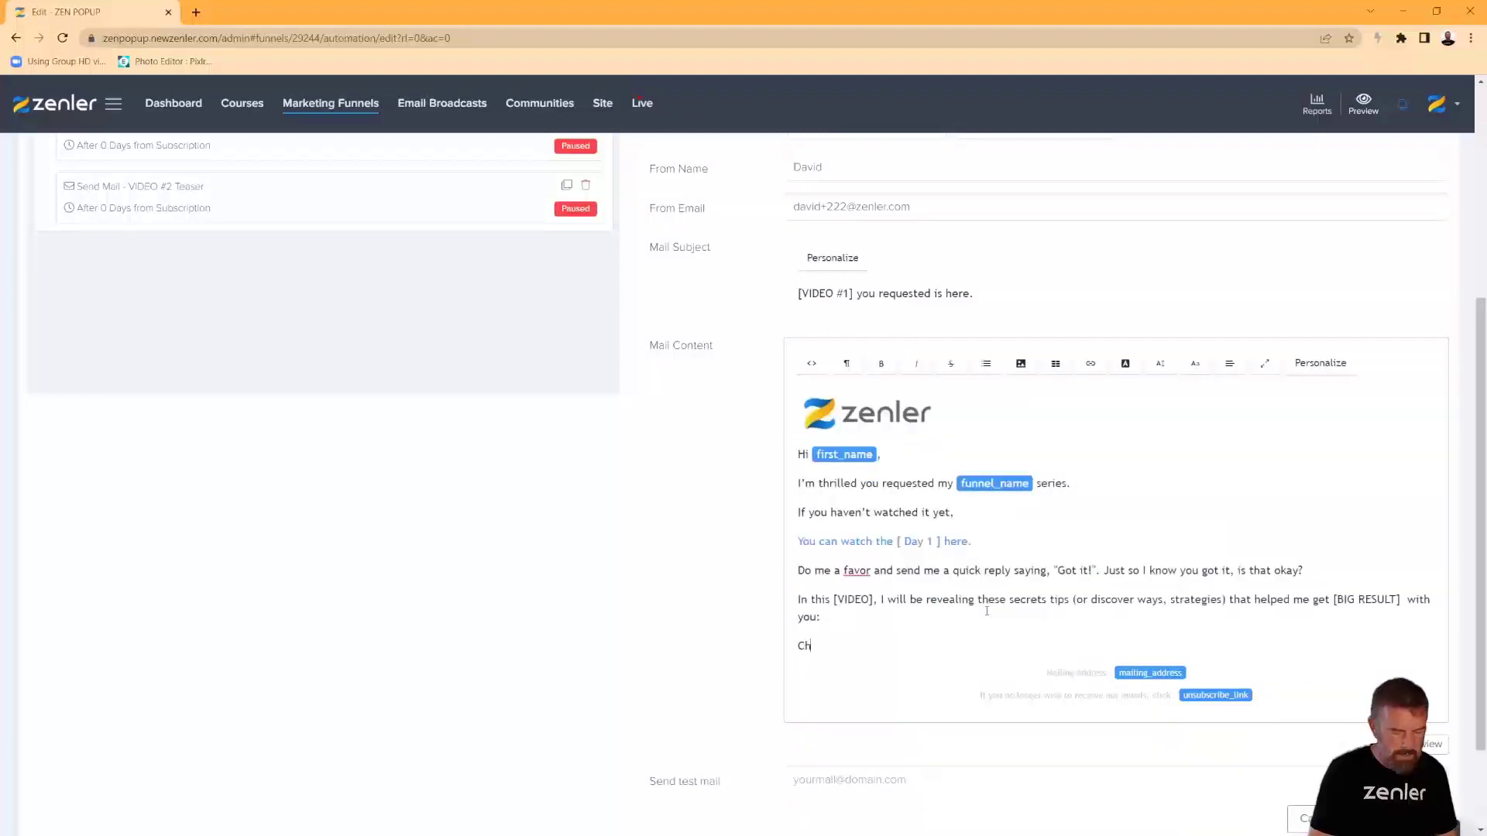
type("eers David")
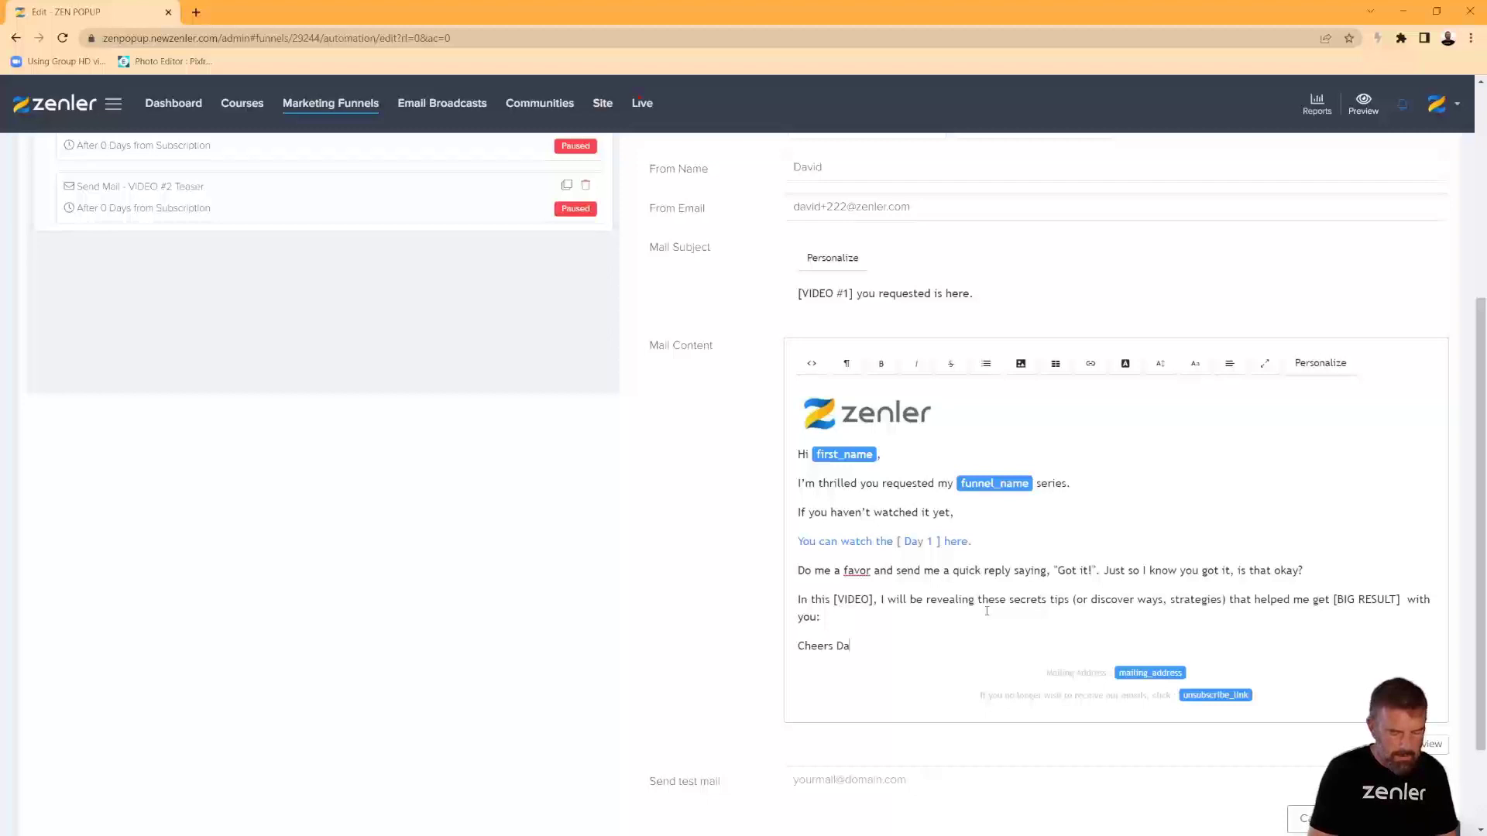
left_click(1424, 748)
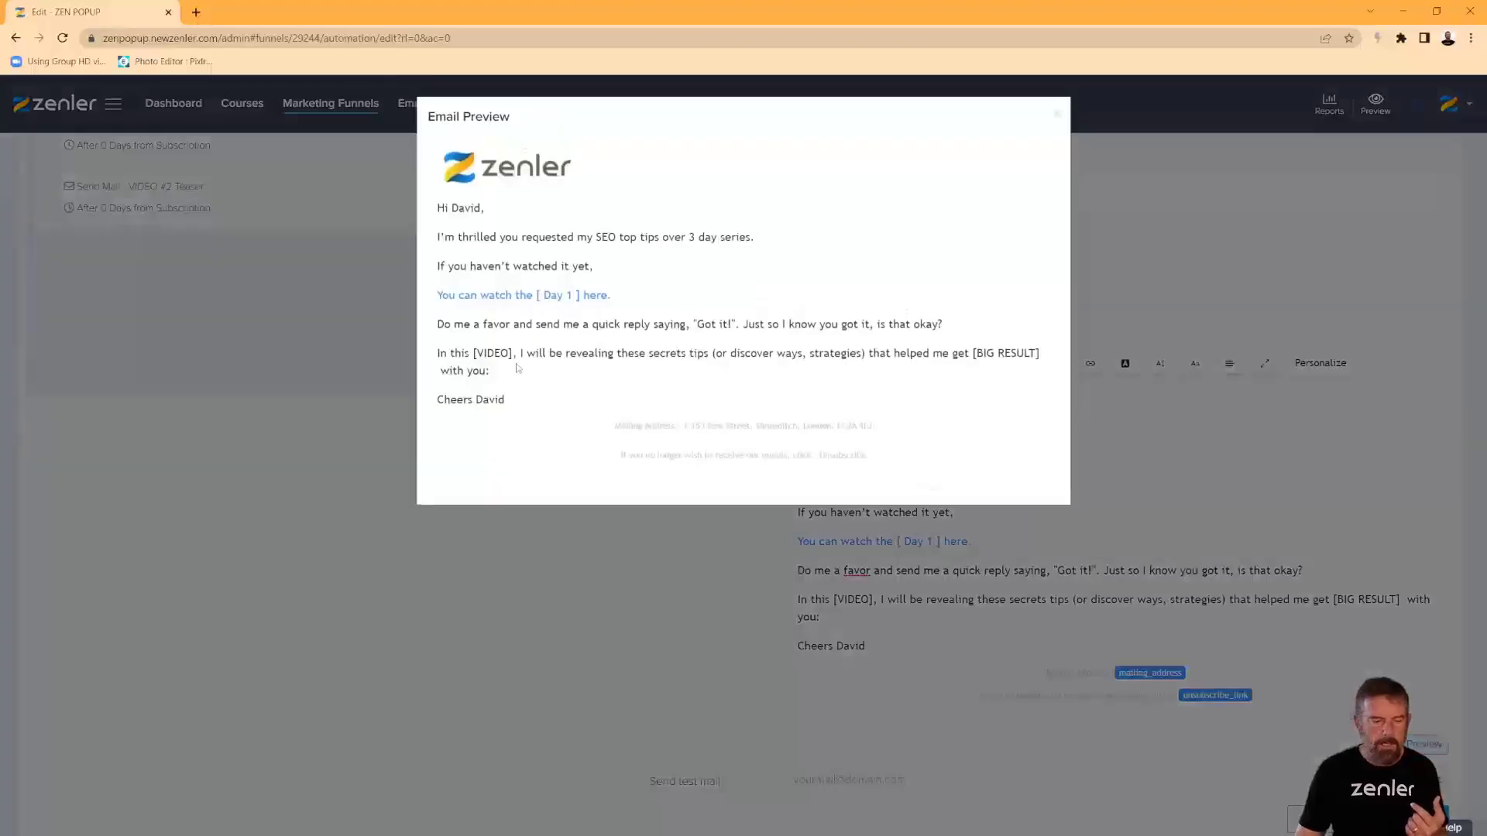
left_click(1056, 116)
Replace "this [VIDEO]" in the sentence above the sign-off with "Day 1 we takle ?".
left_click(854, 599)
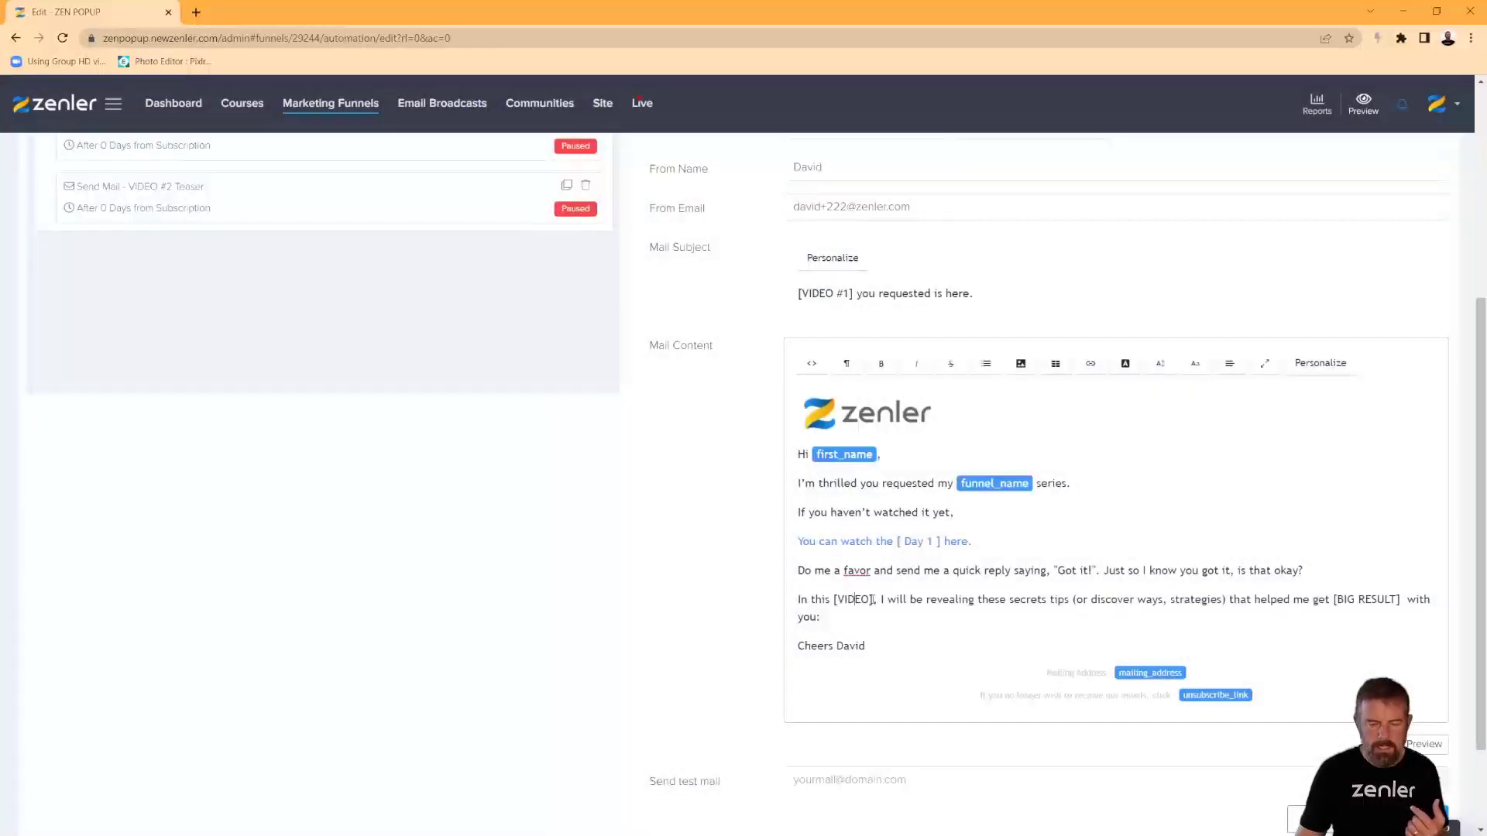
left_click_drag(871, 600, 812, 599)
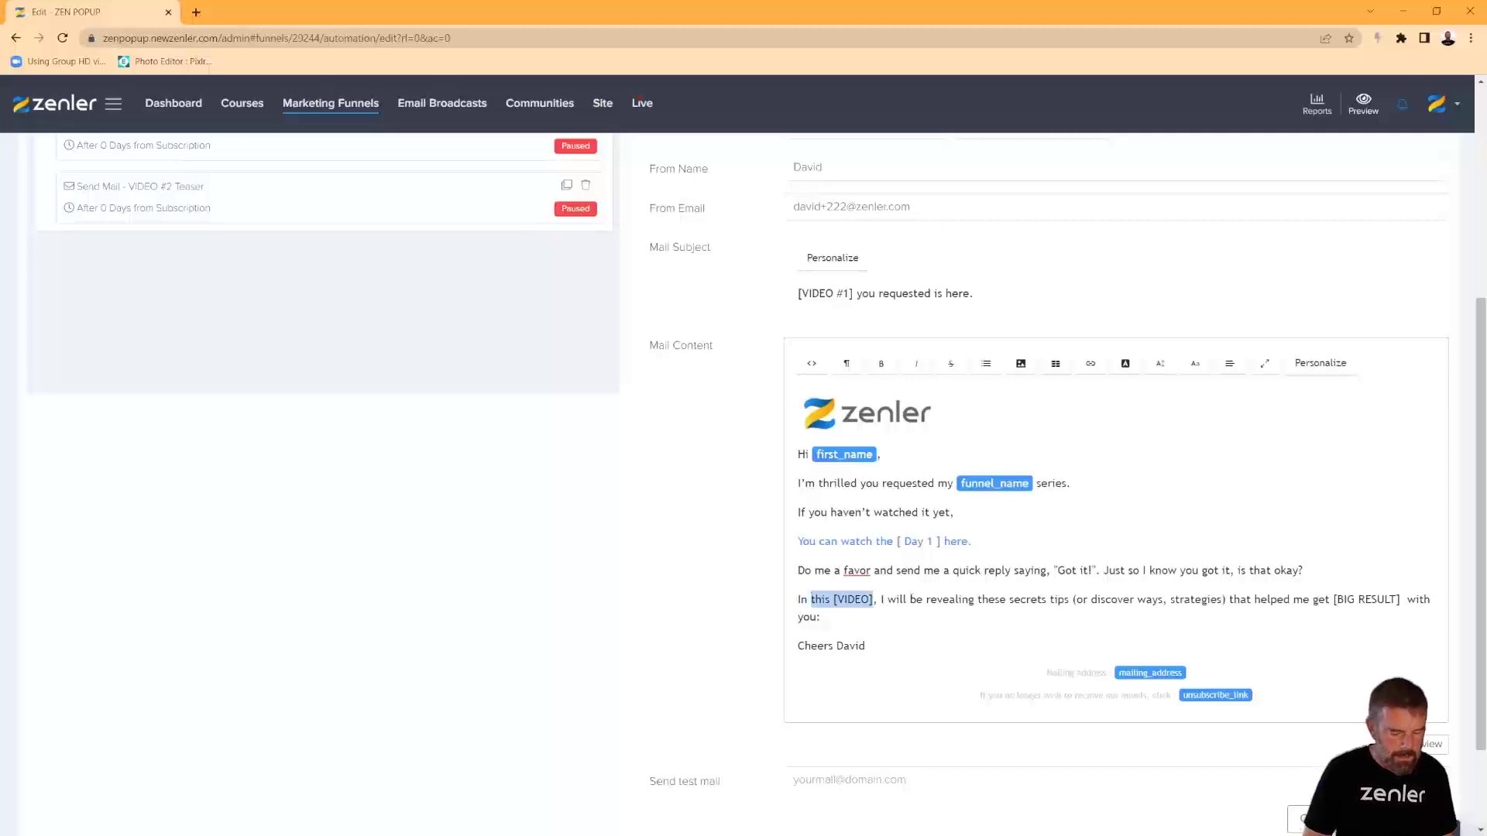
type("Day 1 we takle ?")
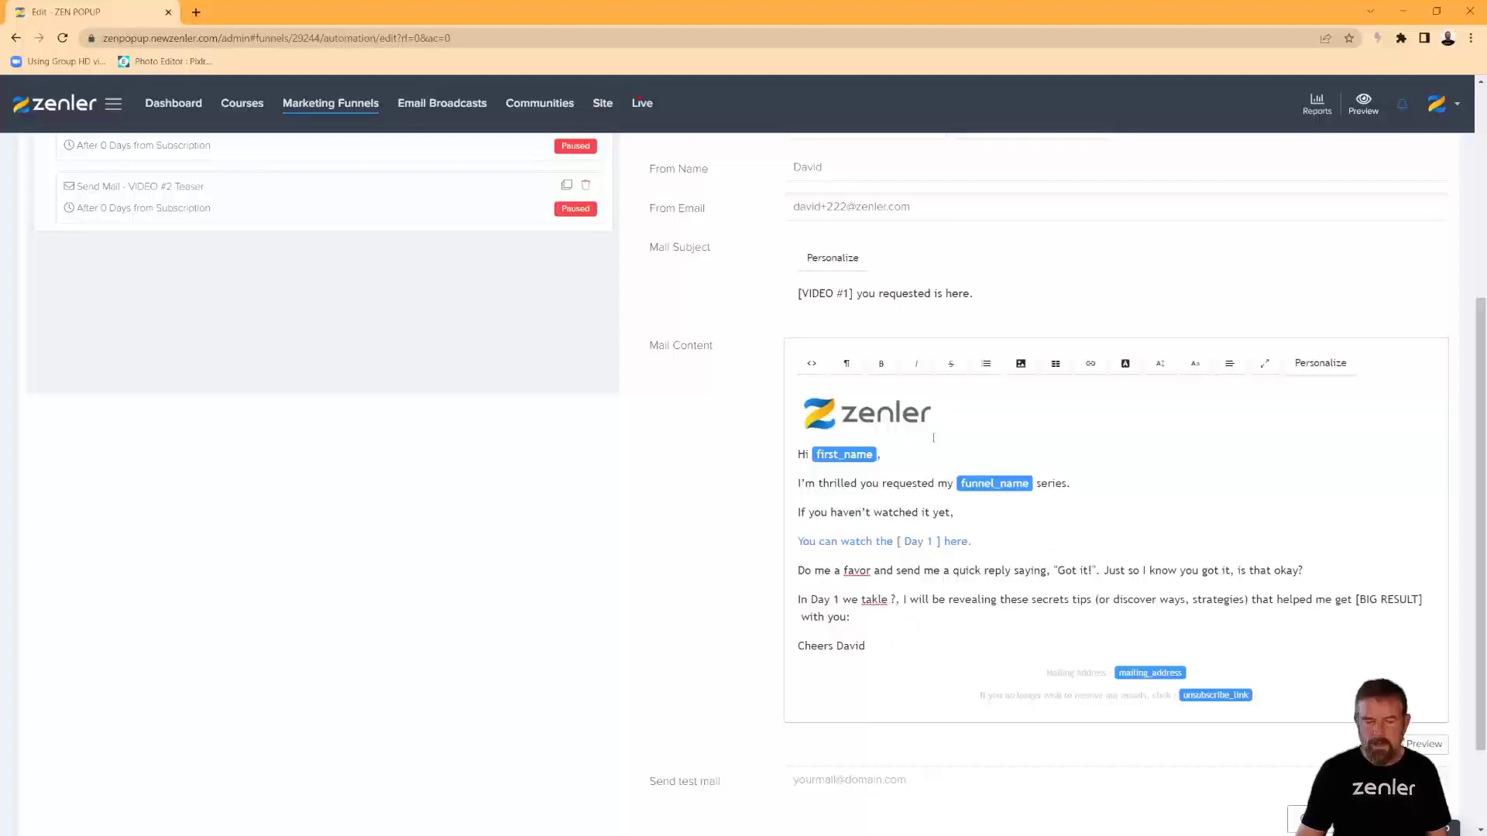
Copy the email's Zenler logo, and save the action as live with the changes applied to existing leads.
left_click(898, 424)
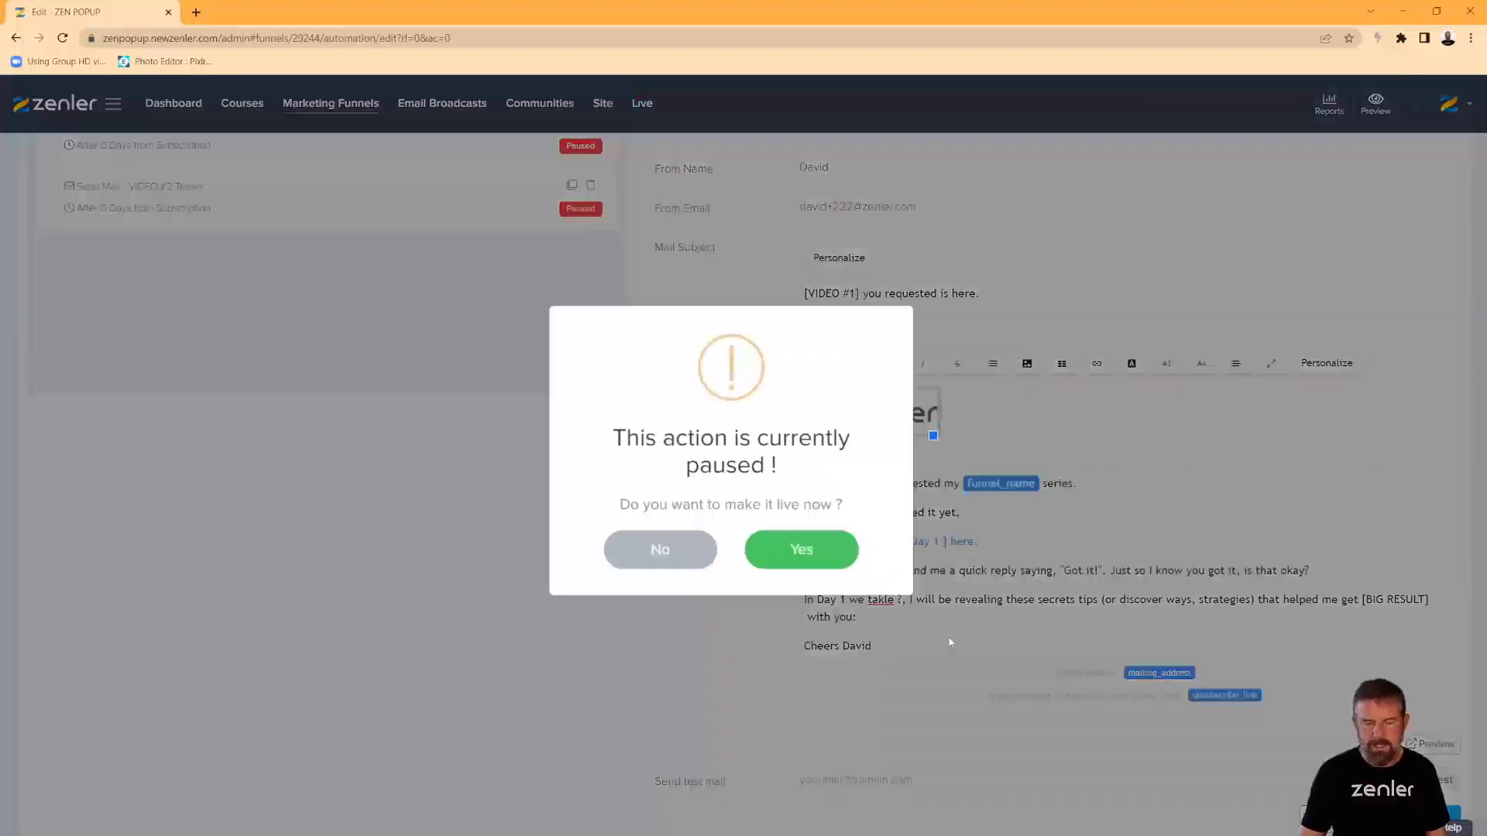
left_click(809, 545)
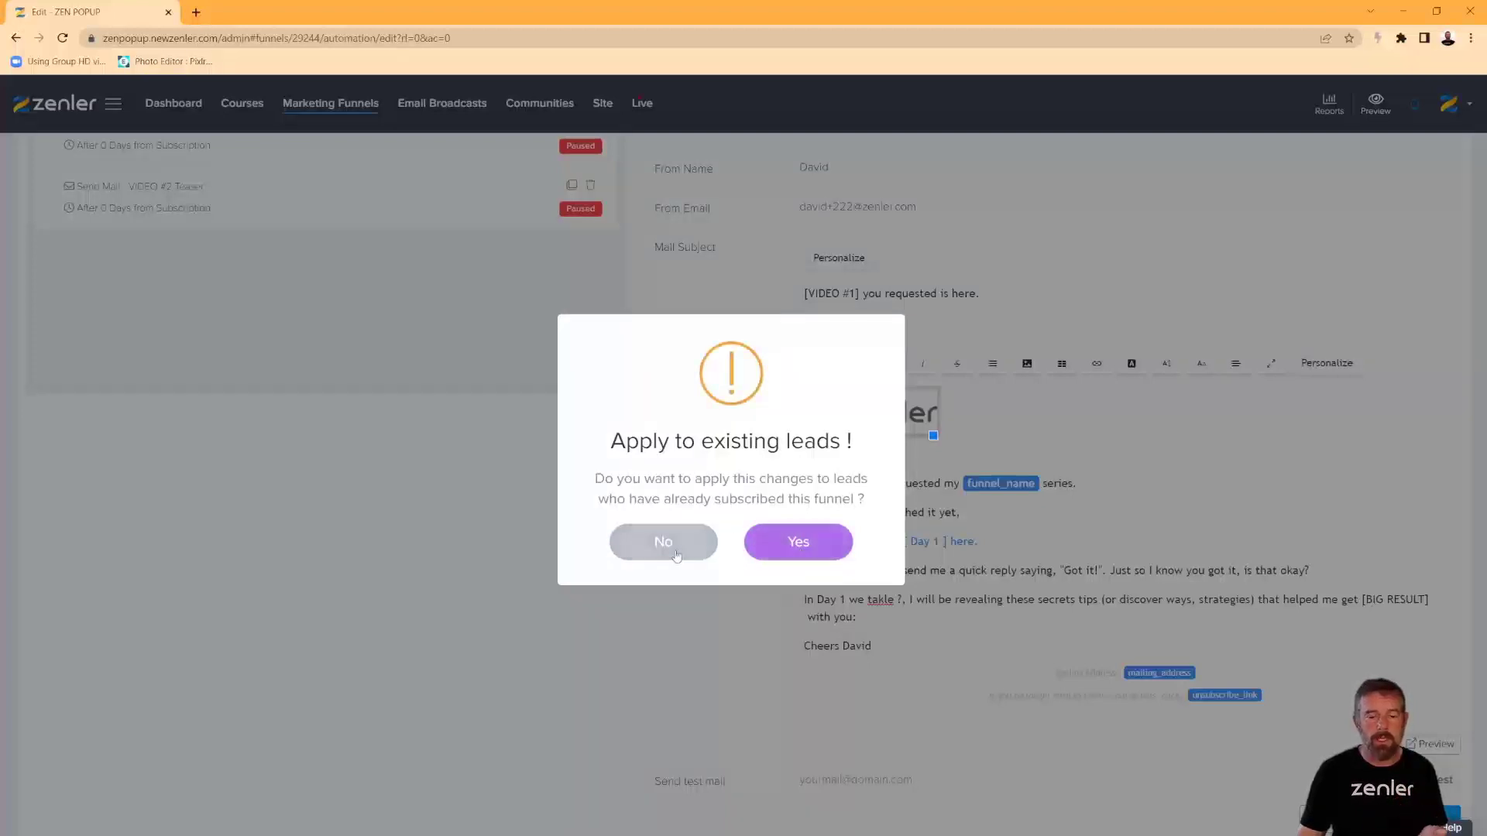
left_click(803, 545)
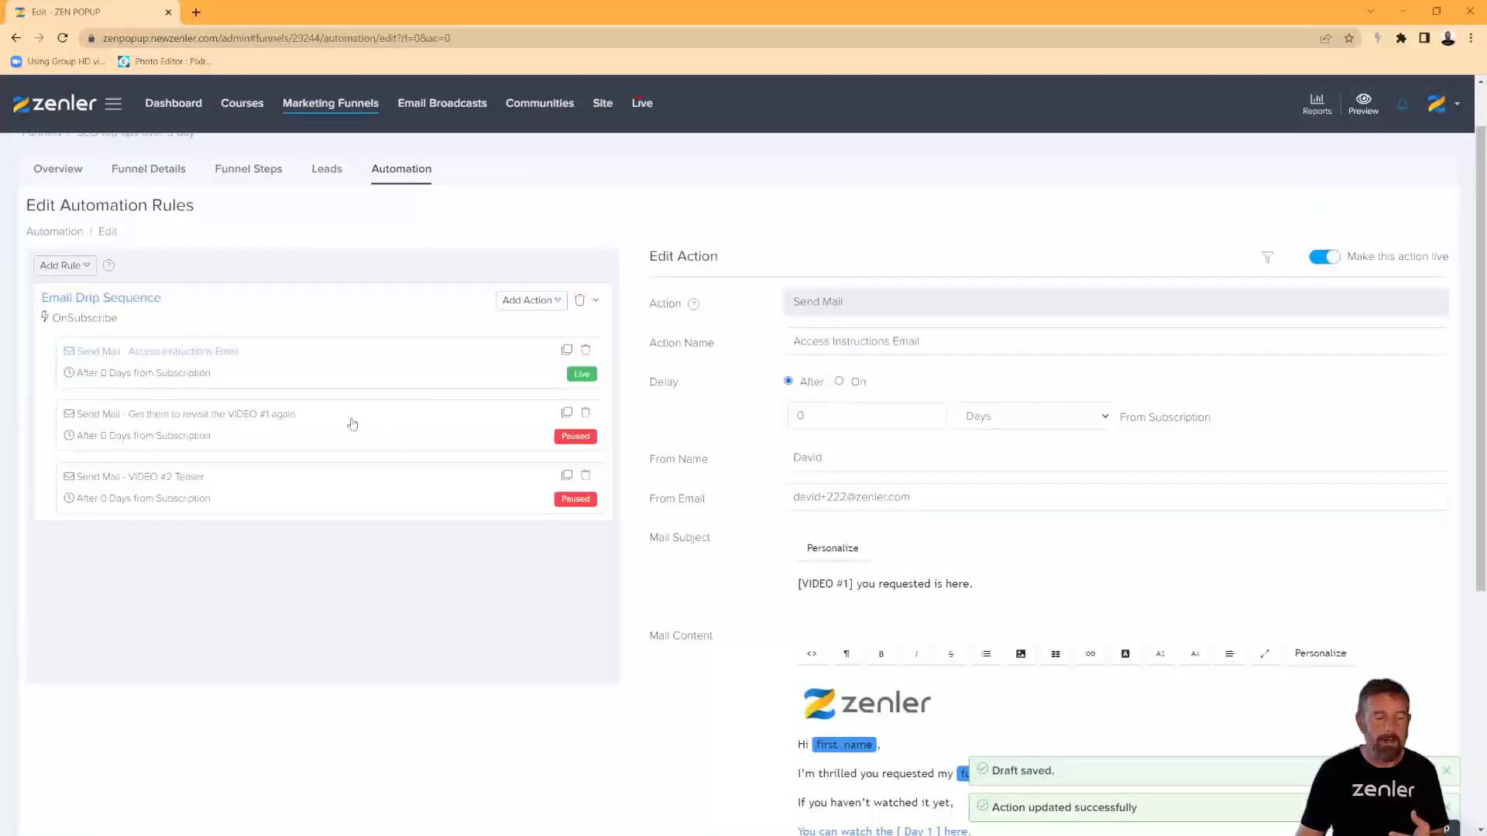
Open the "Get them to revisit the VIDEO #1 again" email and paste the copied Zenler logo at the top of its content.
left_click(341, 417)
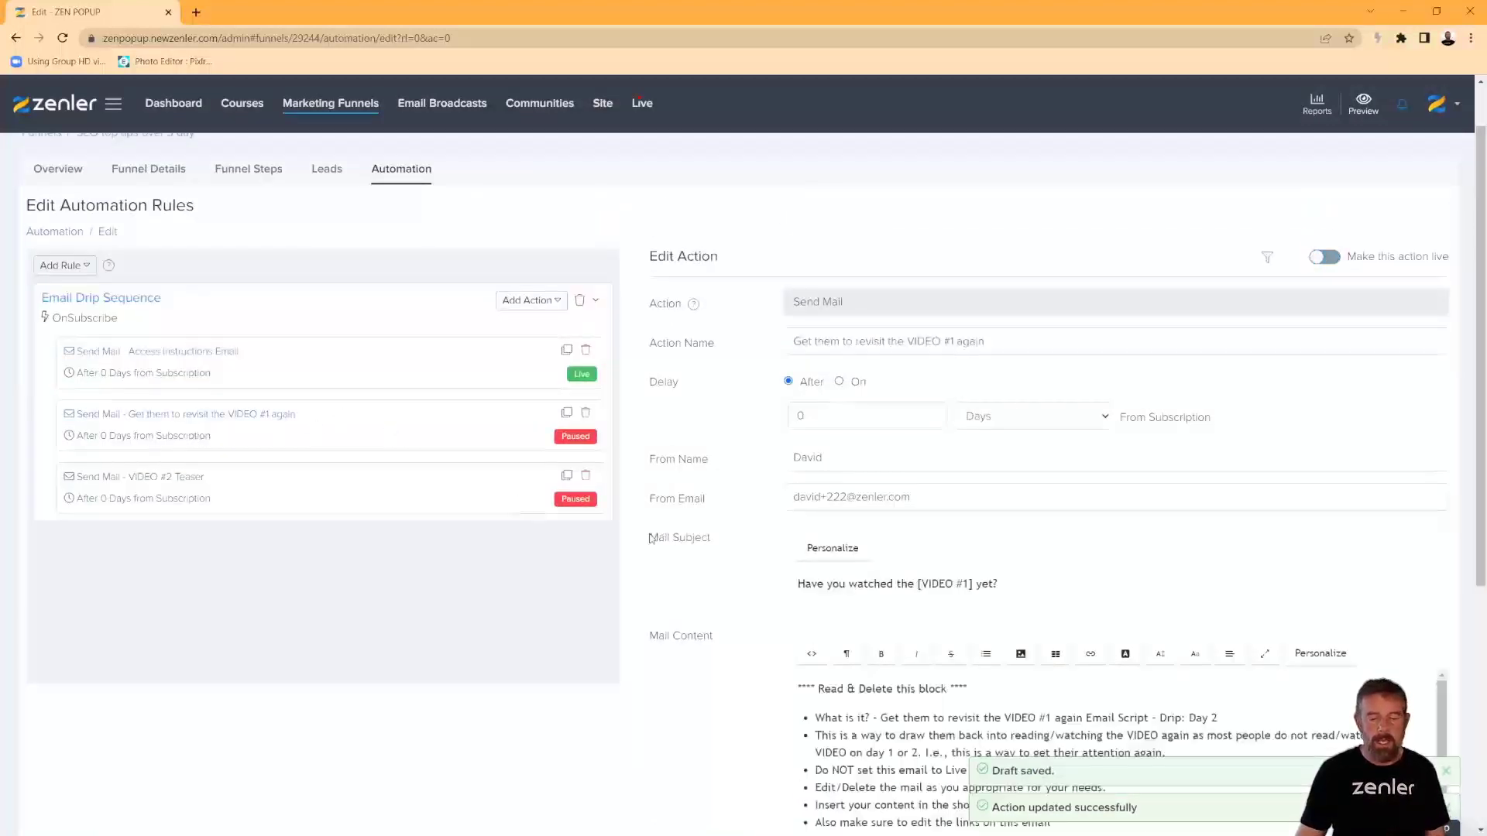
scroll(650, 539, "down", 5)
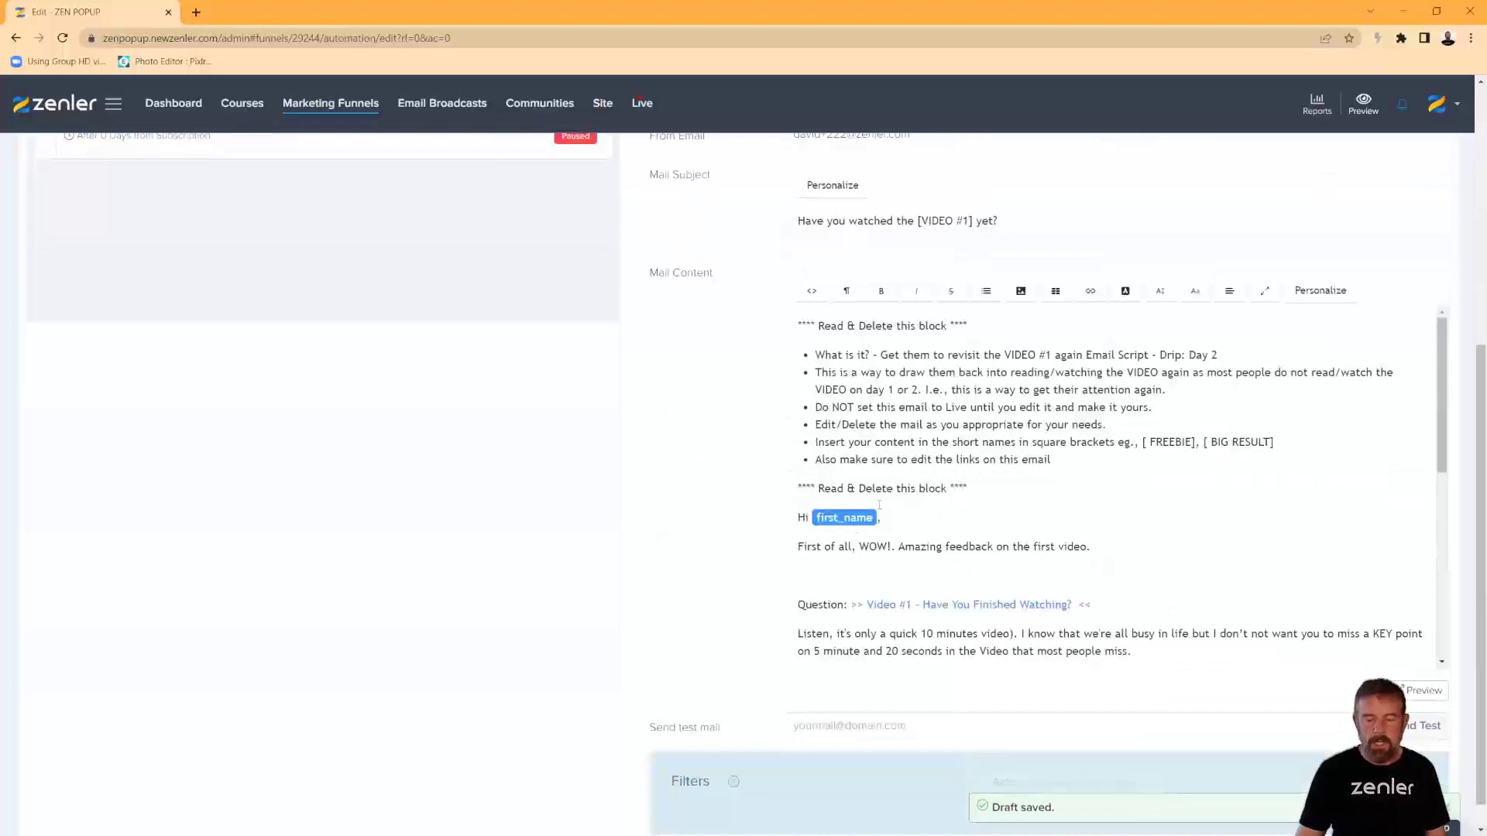
left_click_drag(988, 489, 772, 324)
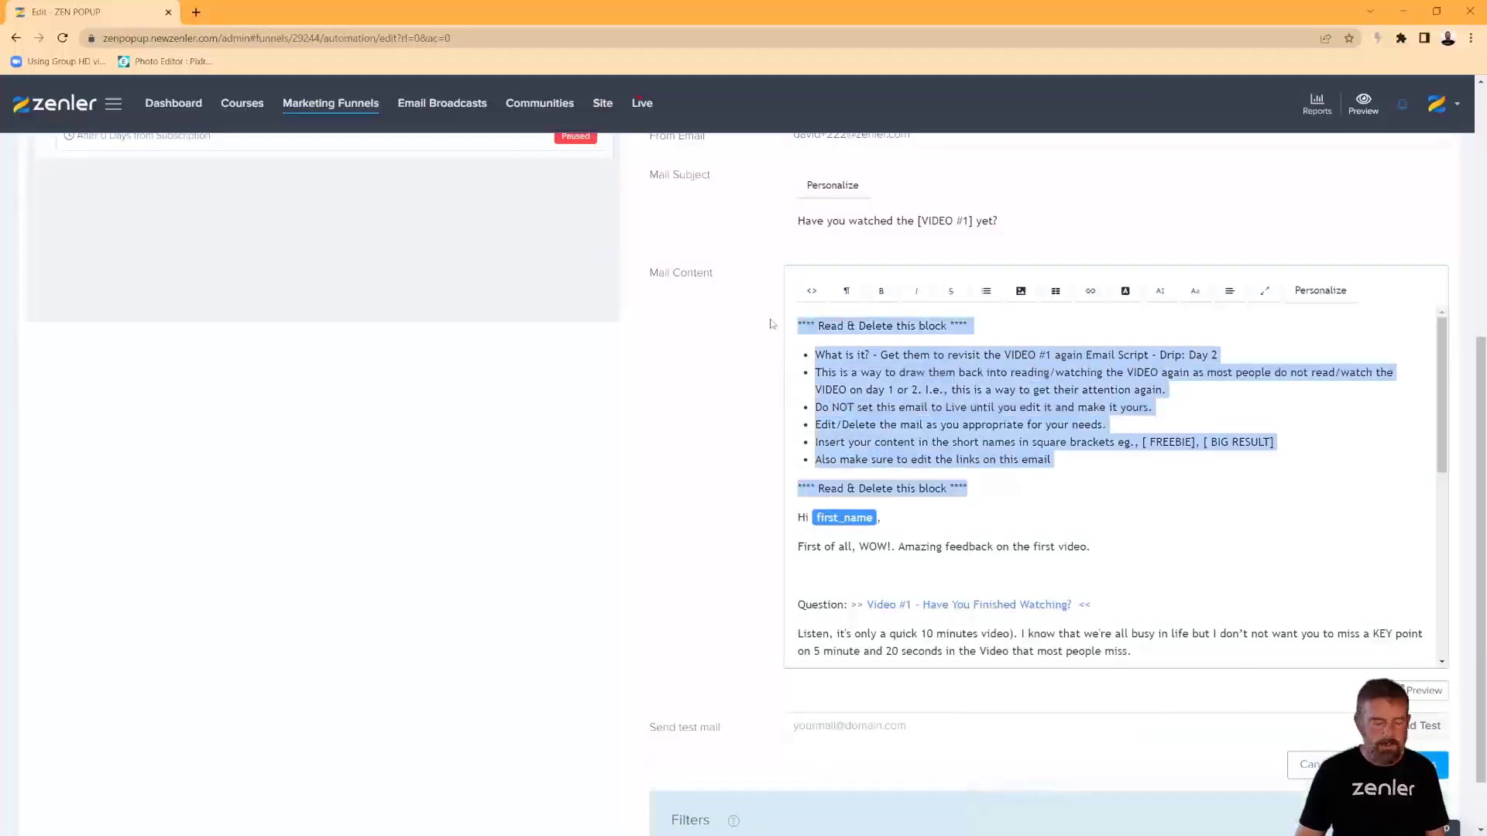
key("ctrl+z")
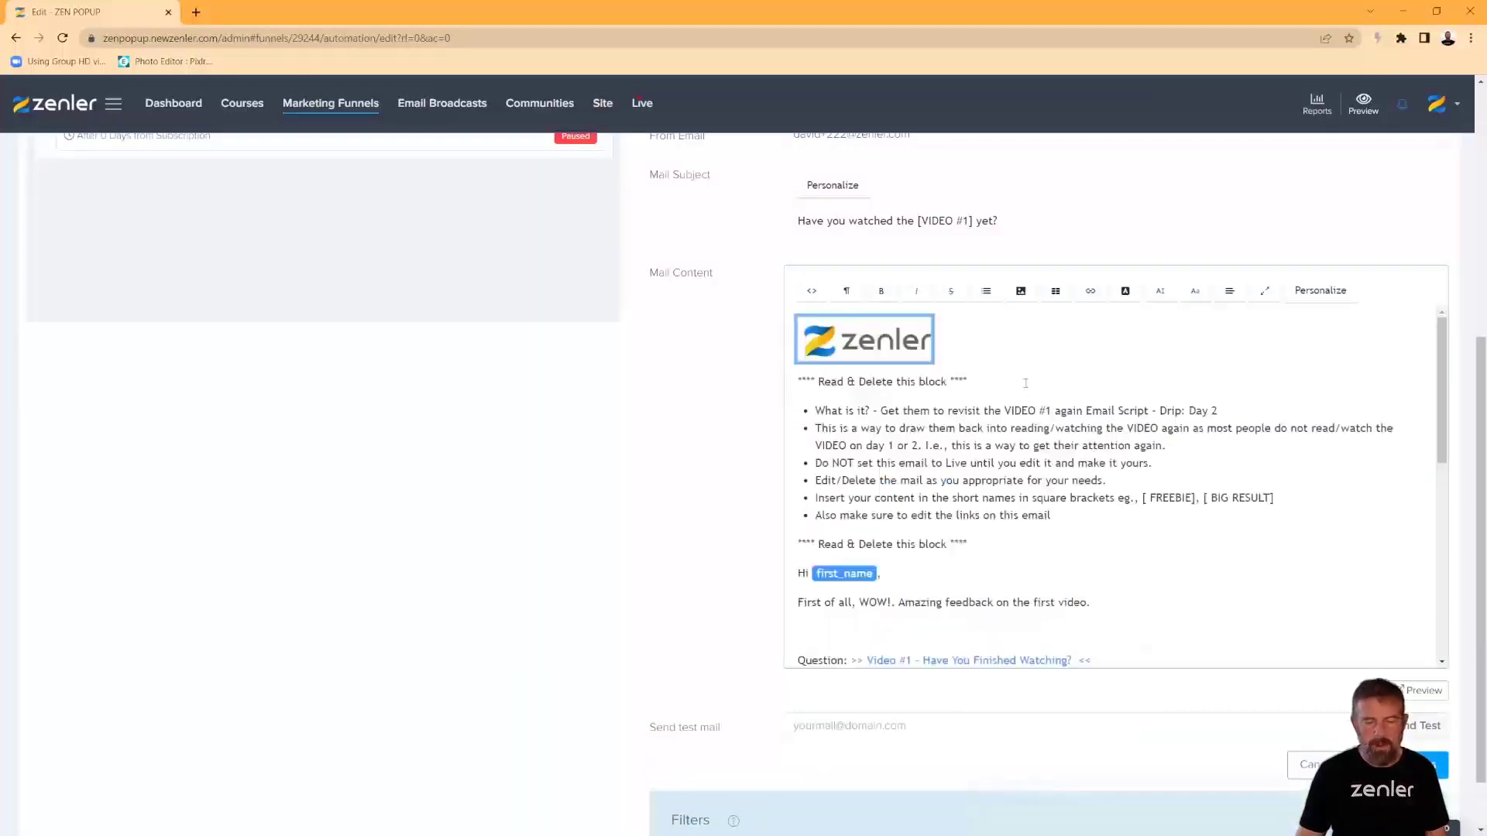
Delete the whole "Read & Delete this block" instruction section between the logo and the greeting.
left_click_drag(983, 547, 790, 381)
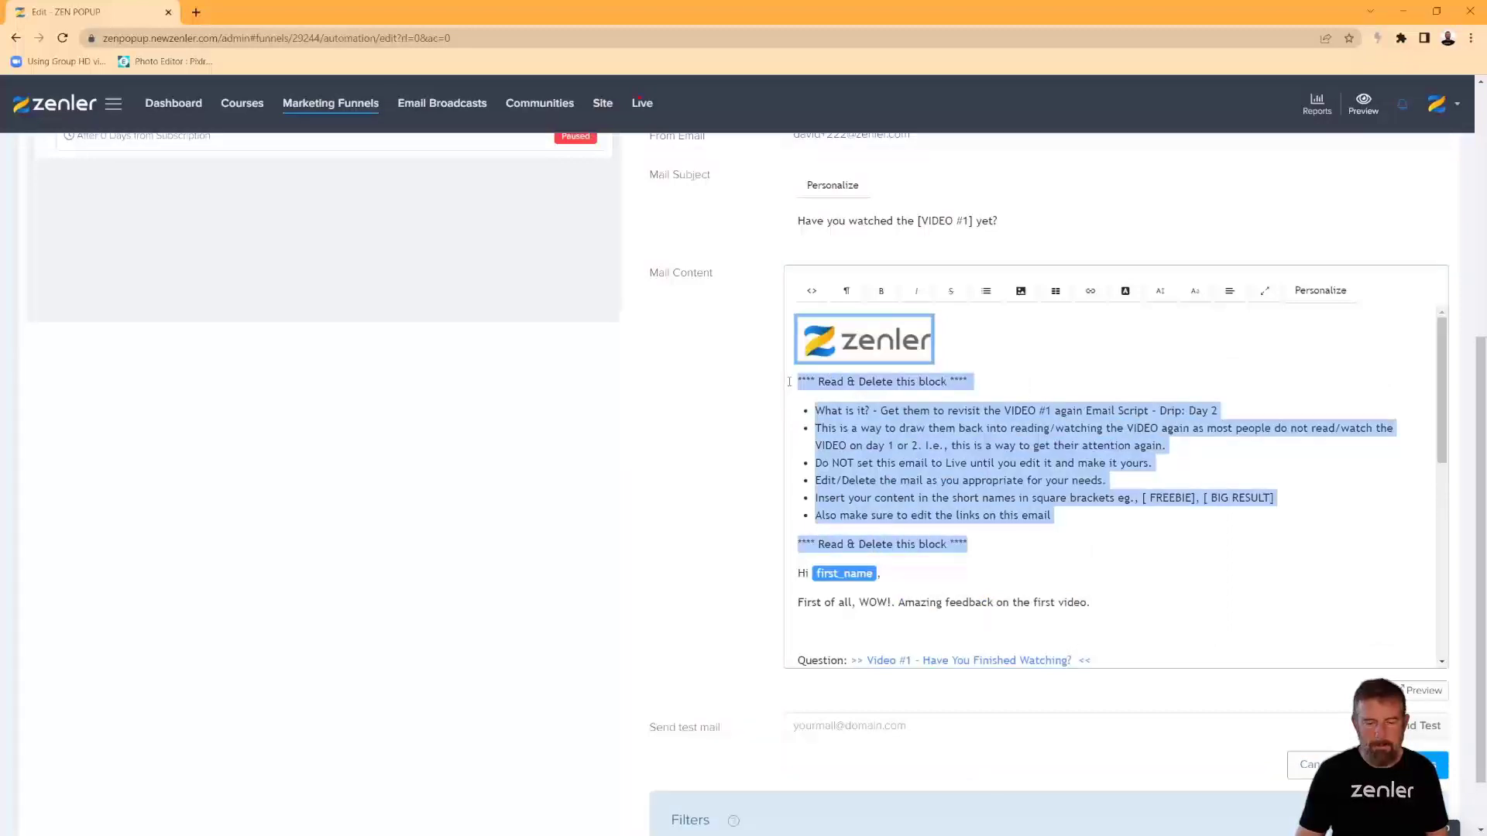
key("BackSpace")
key("BackSpace")
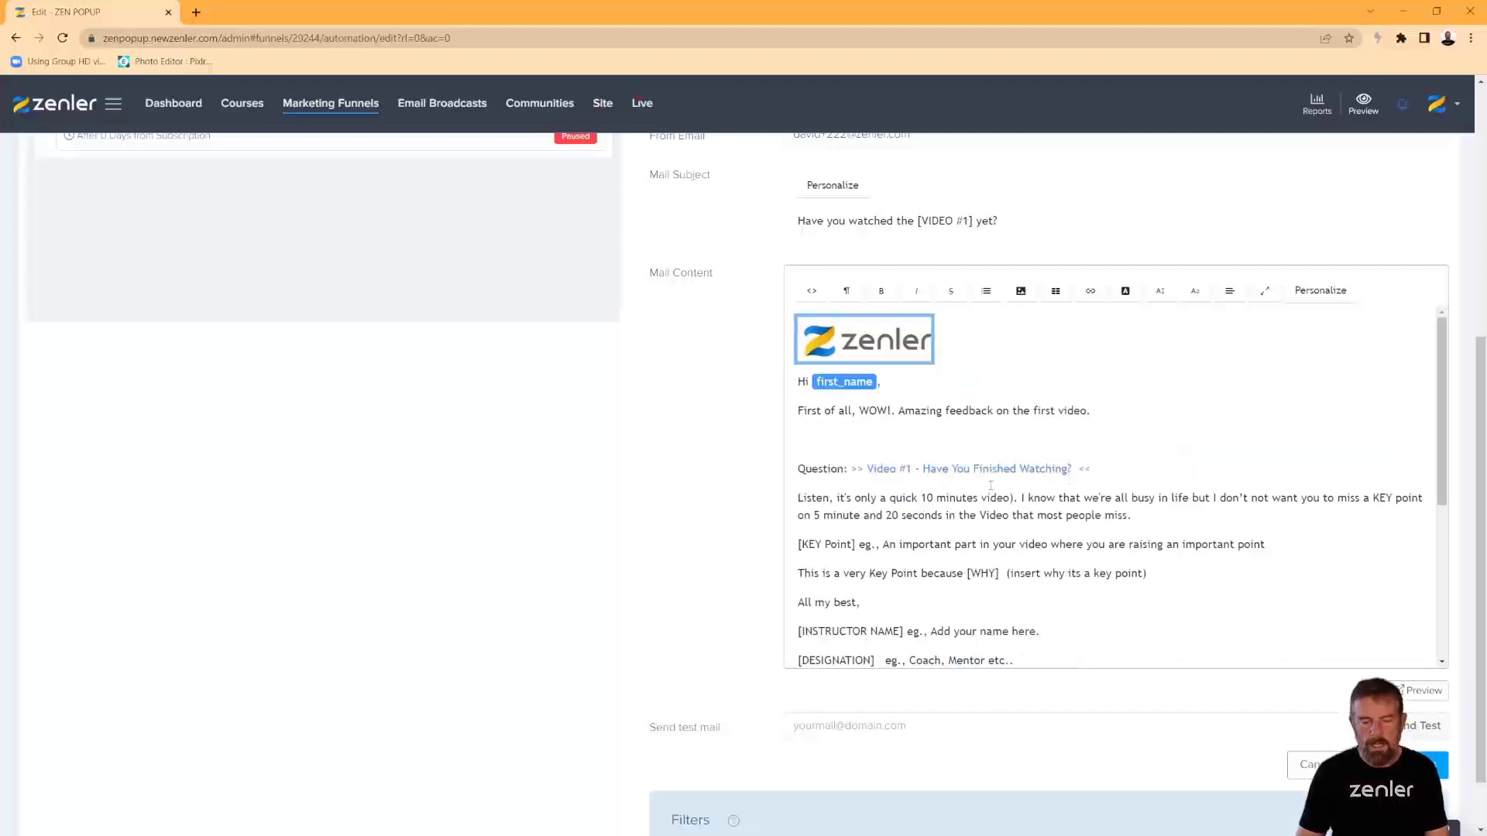
Replace the text below the greeting with "Get day 2 here" and a sign-off of "Cheers" plus the sender's first name.
scroll(991, 485, "down", 4)
left_click_drag(930, 526, 782, 409)
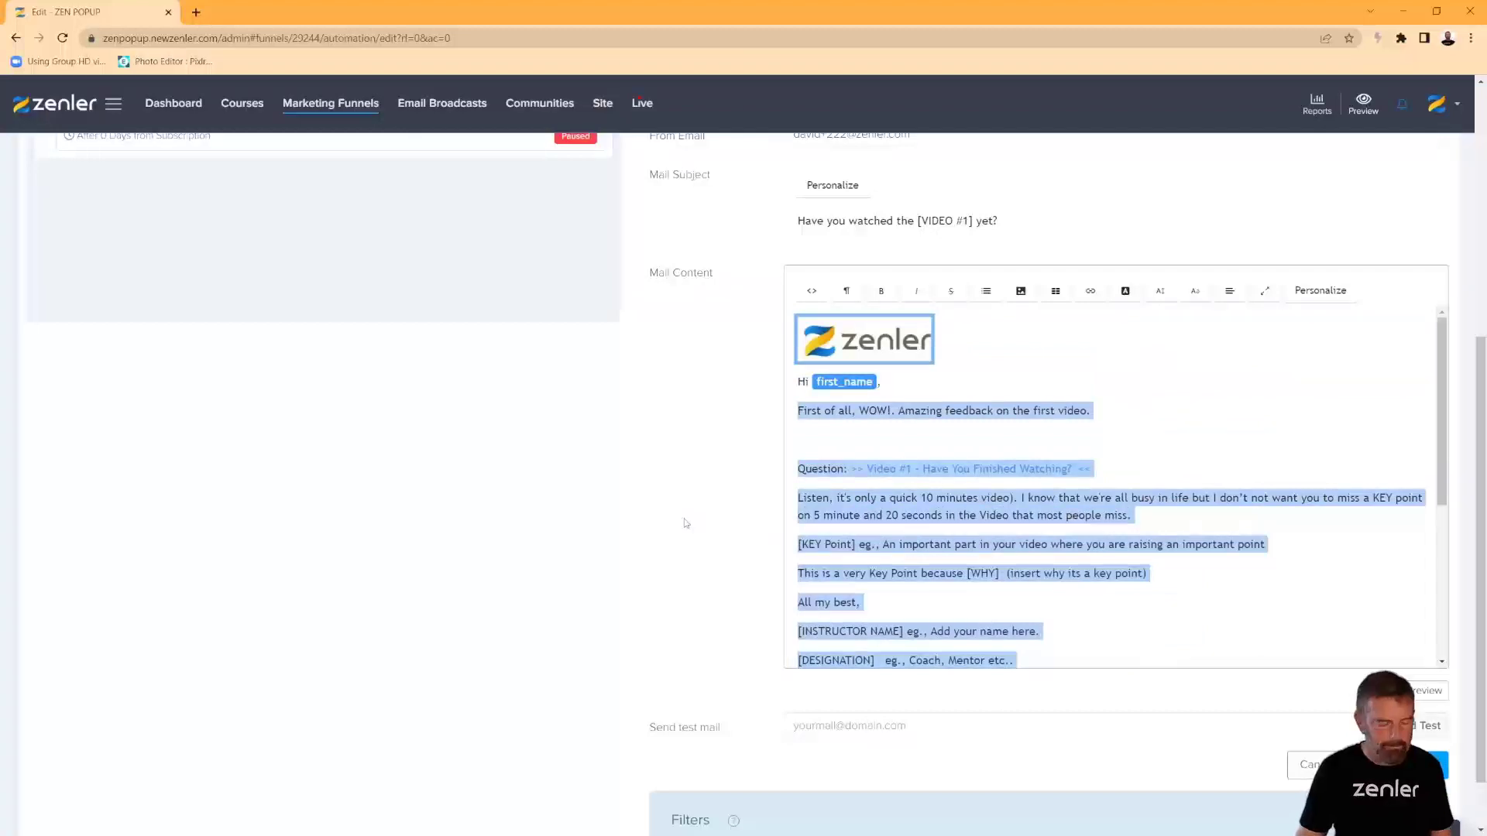
type("Get day 2 here")
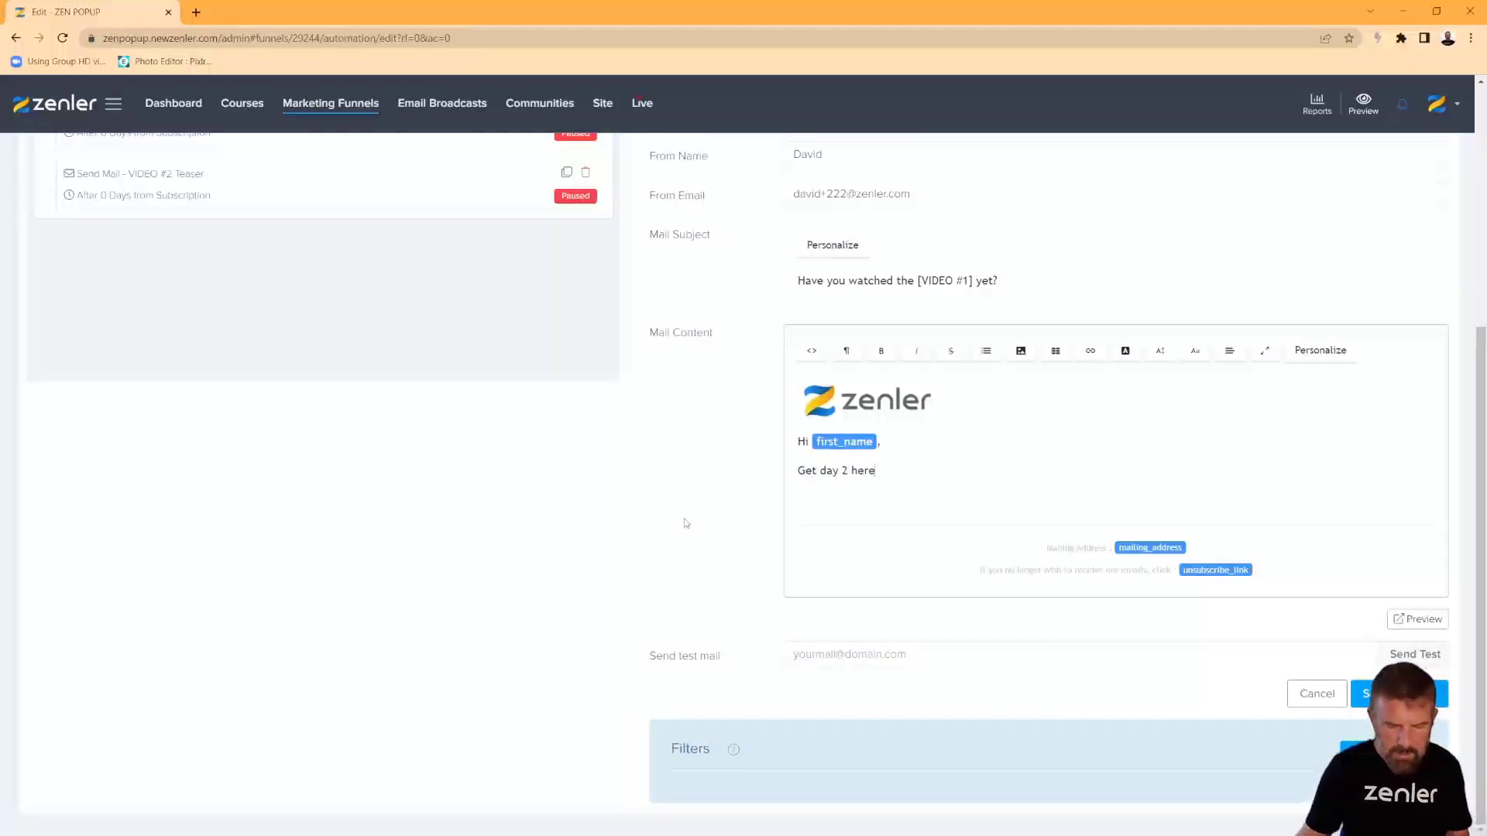
left_click_drag(896, 468, 796, 463)
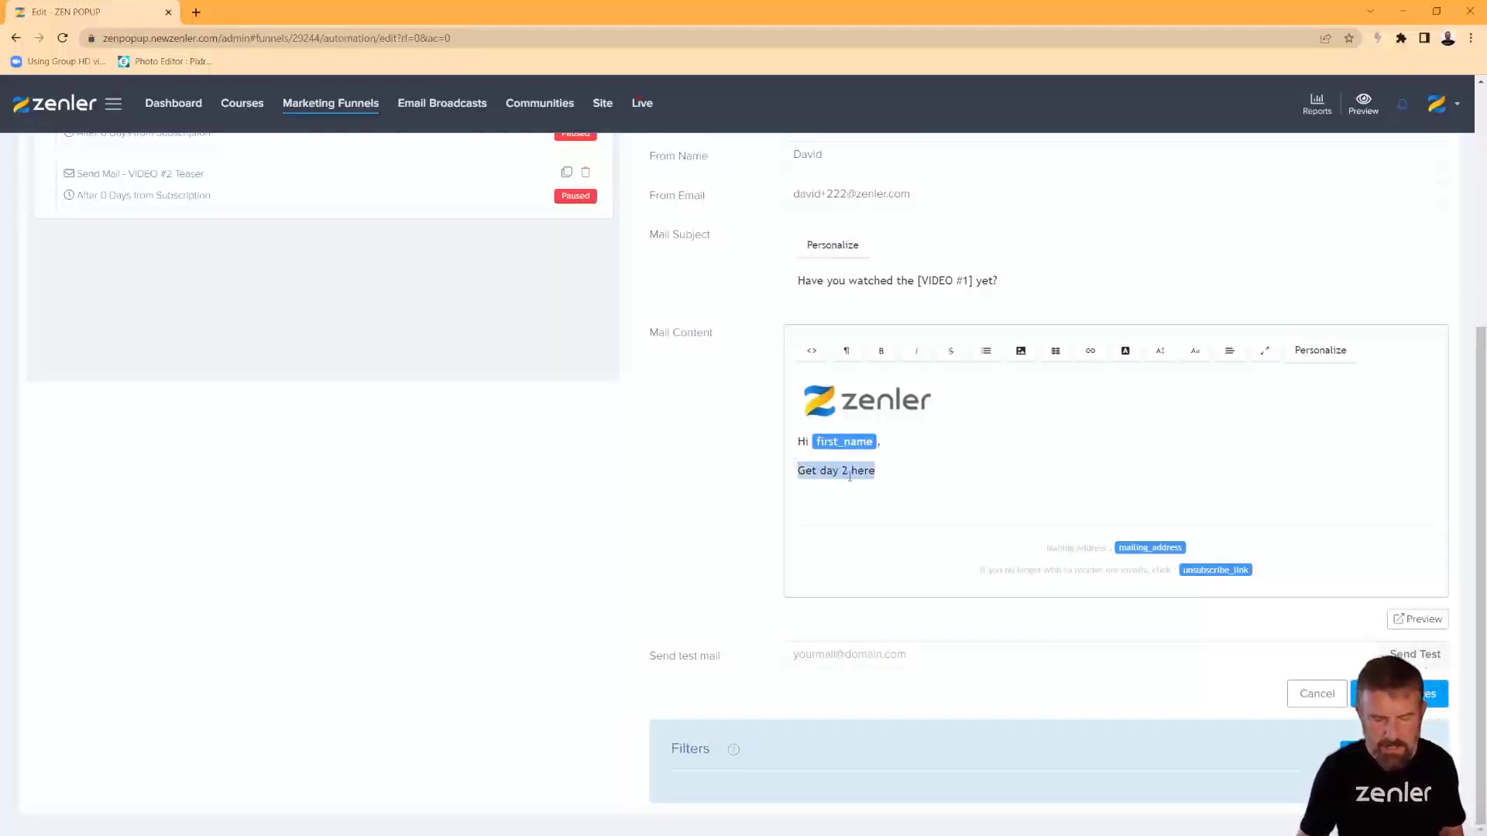
left_click(823, 495)
type("Cheers David")
Open the funnel's steps page in a new browser tab and copy the VIDEO - 2 page's URL.
scroll(454, 236, "up", 3)
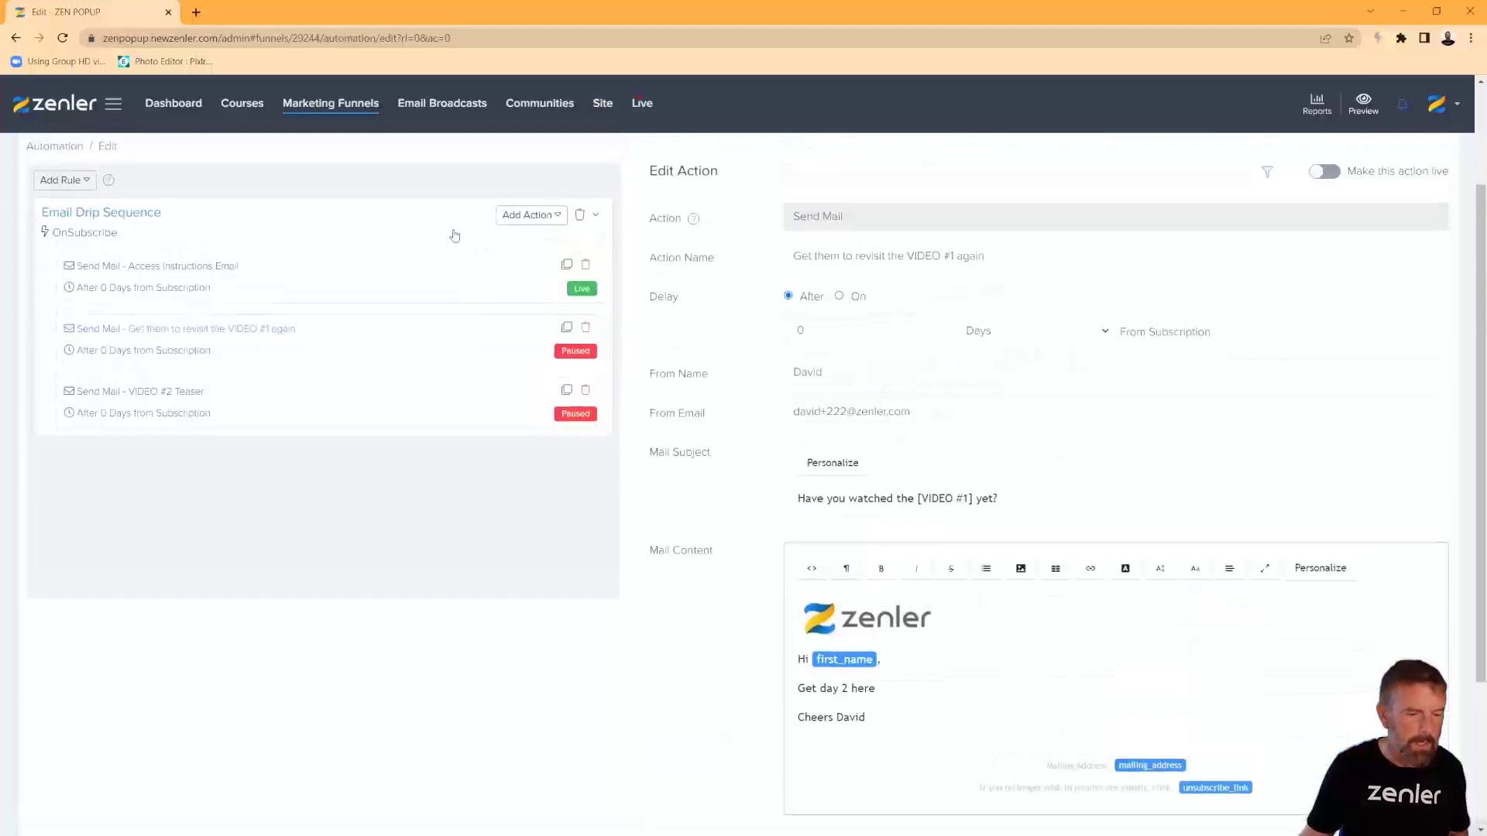
scroll(346, 164, "up", 2)
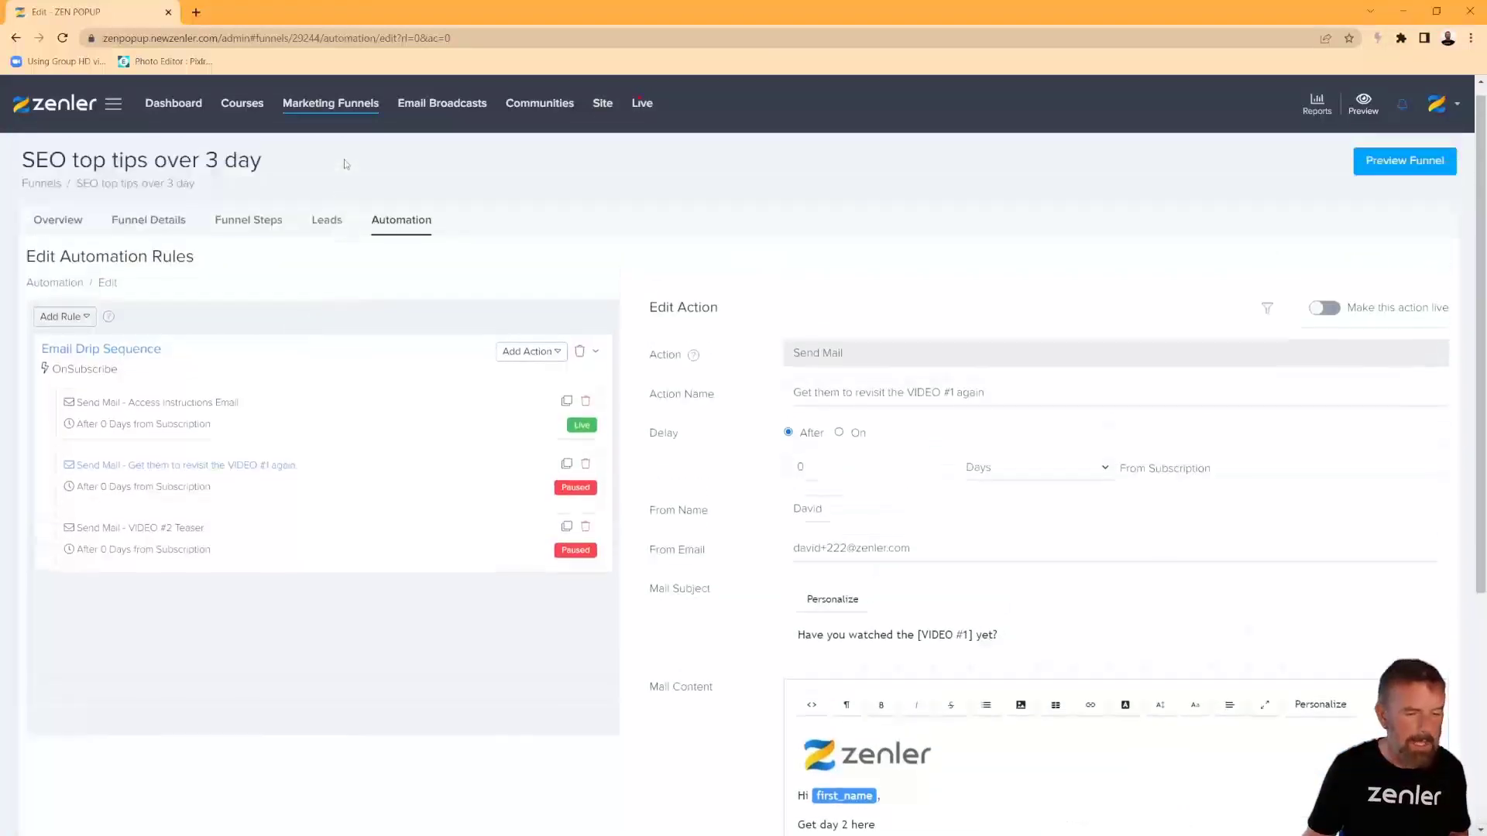
right_click(254, 233)
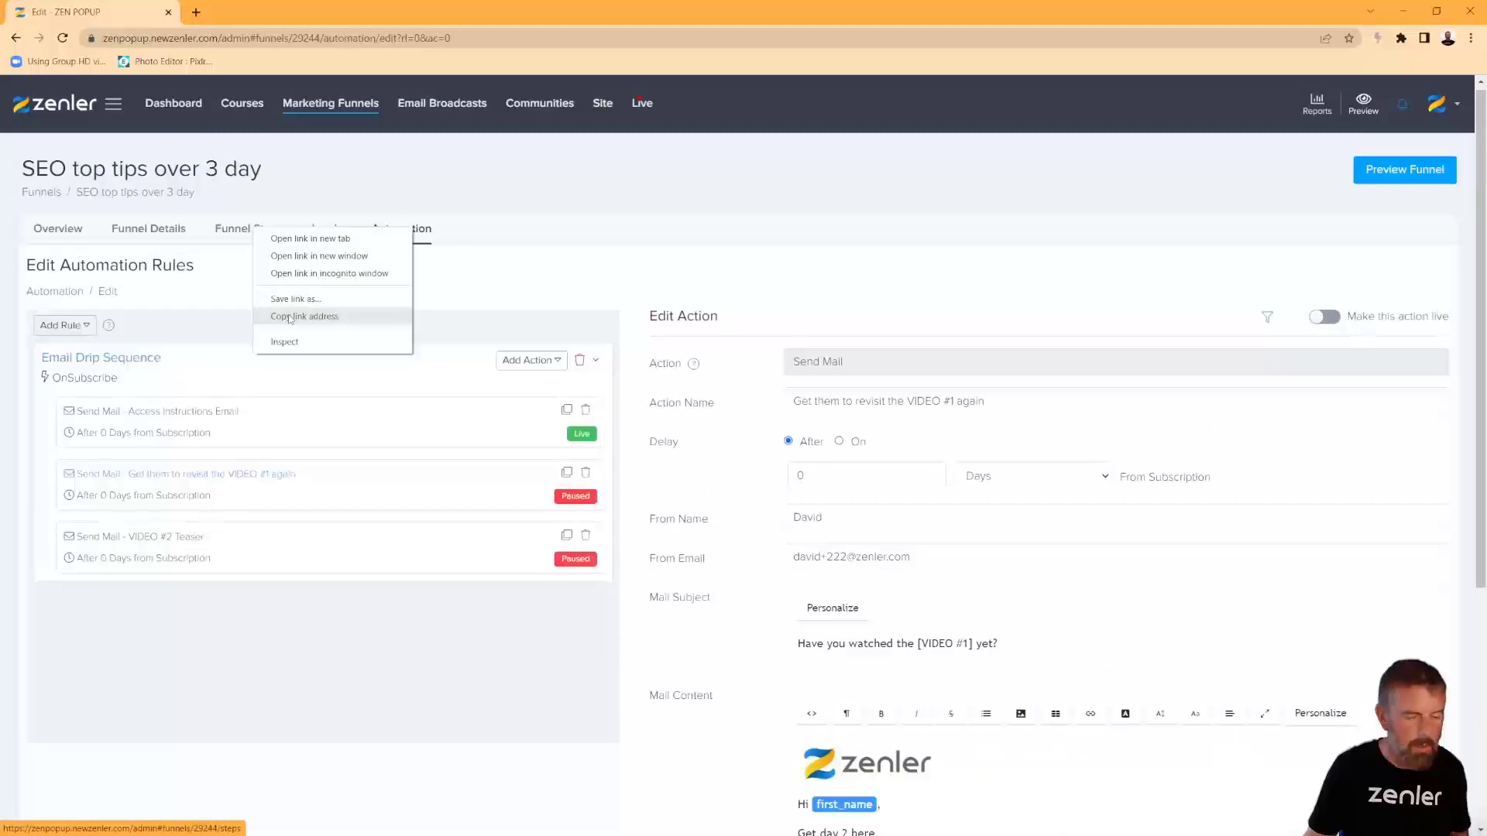
left_click(299, 239)
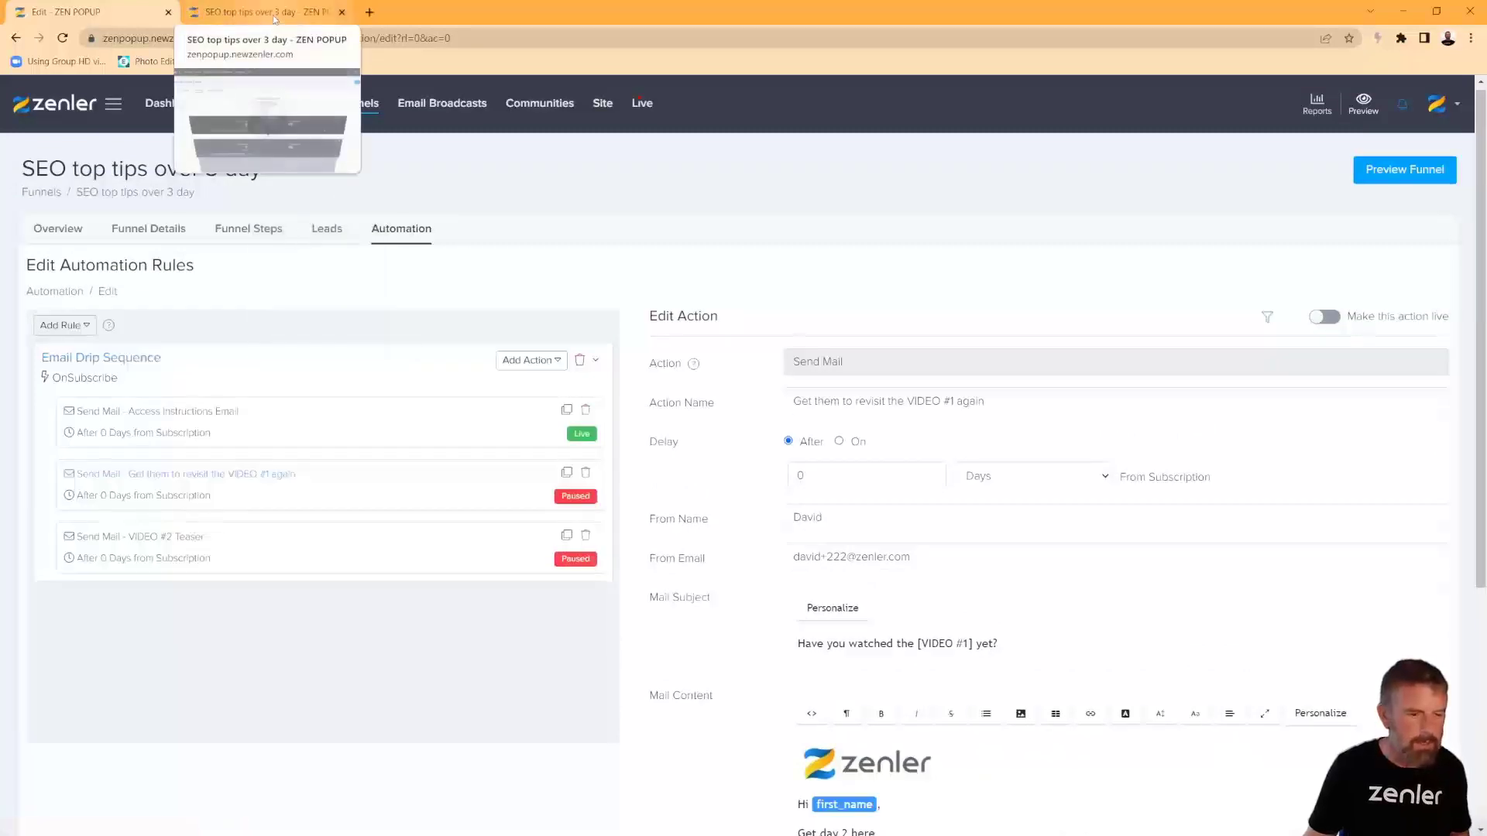
left_click(274, 14)
scroll(700, 612, "down", 3)
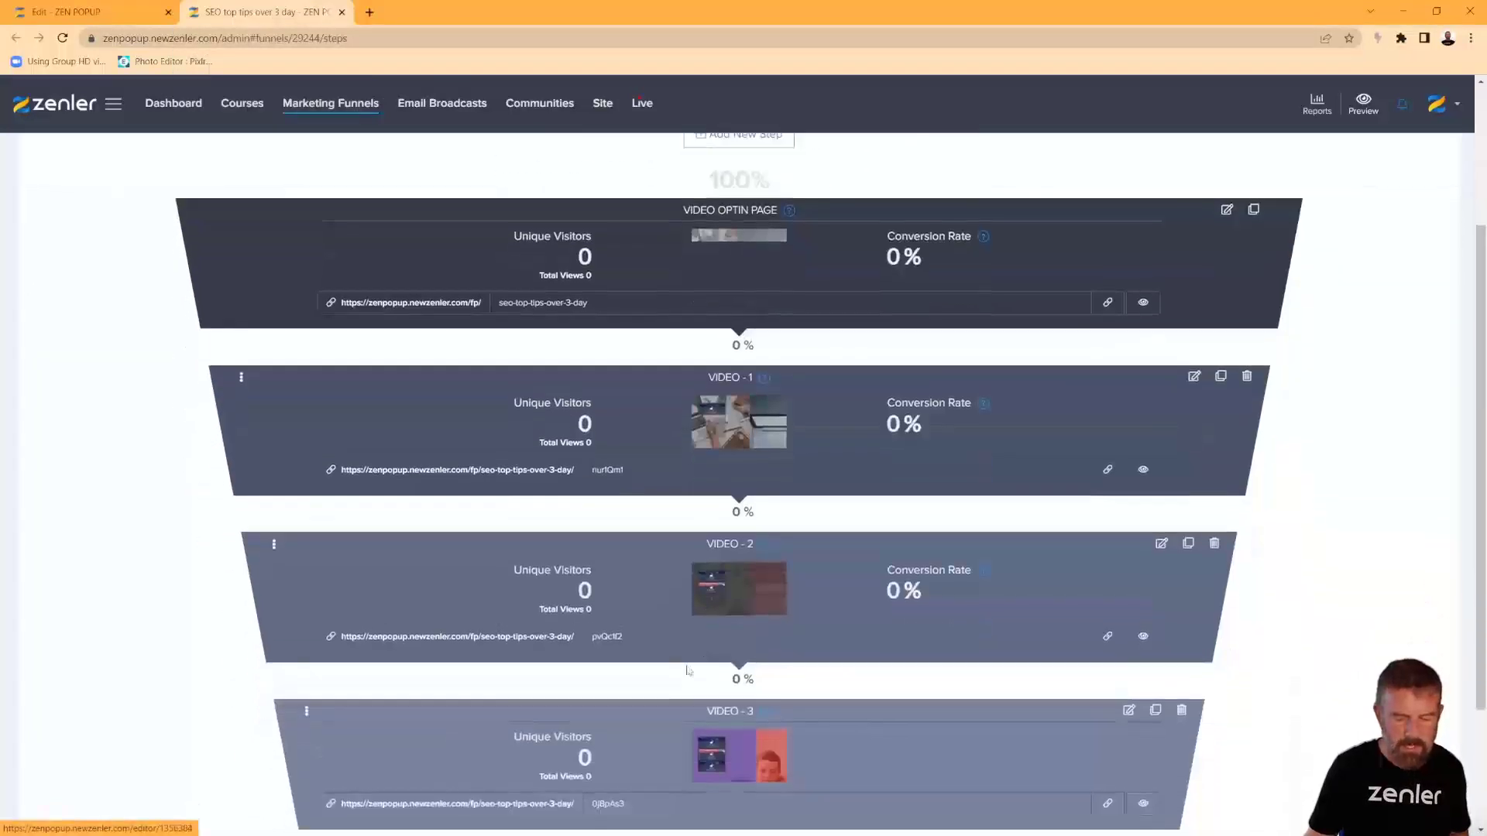
left_click(1108, 637)
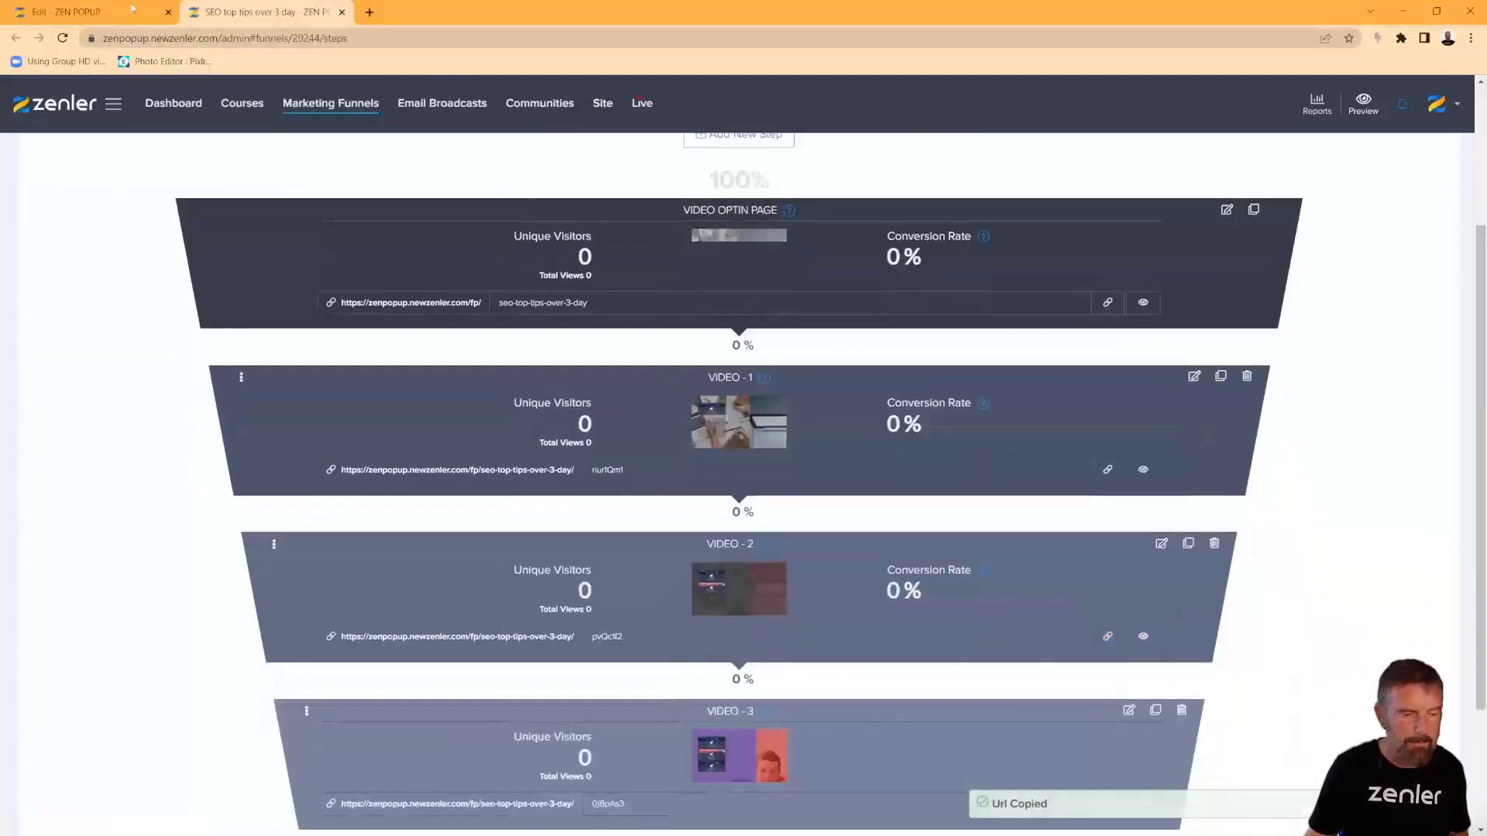
Link the email's "Get day 2 here" text to the copied VIDEO - 2 URL, set to open in a new tab.
key("ctrl+Tab")
scroll(963, 668, "down", 3)
left_click_drag(879, 616, 774, 620)
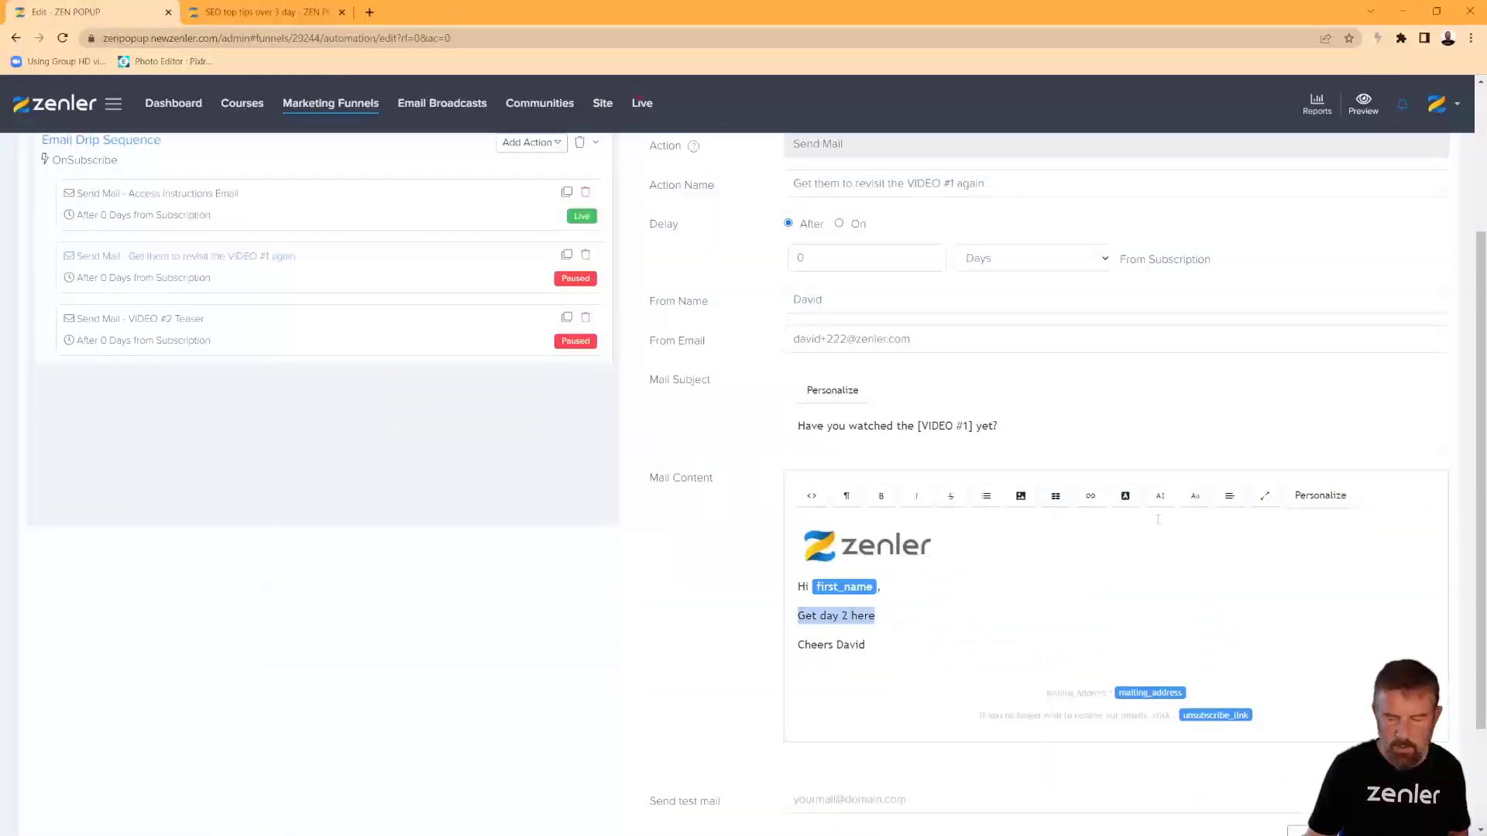
left_click(1098, 500)
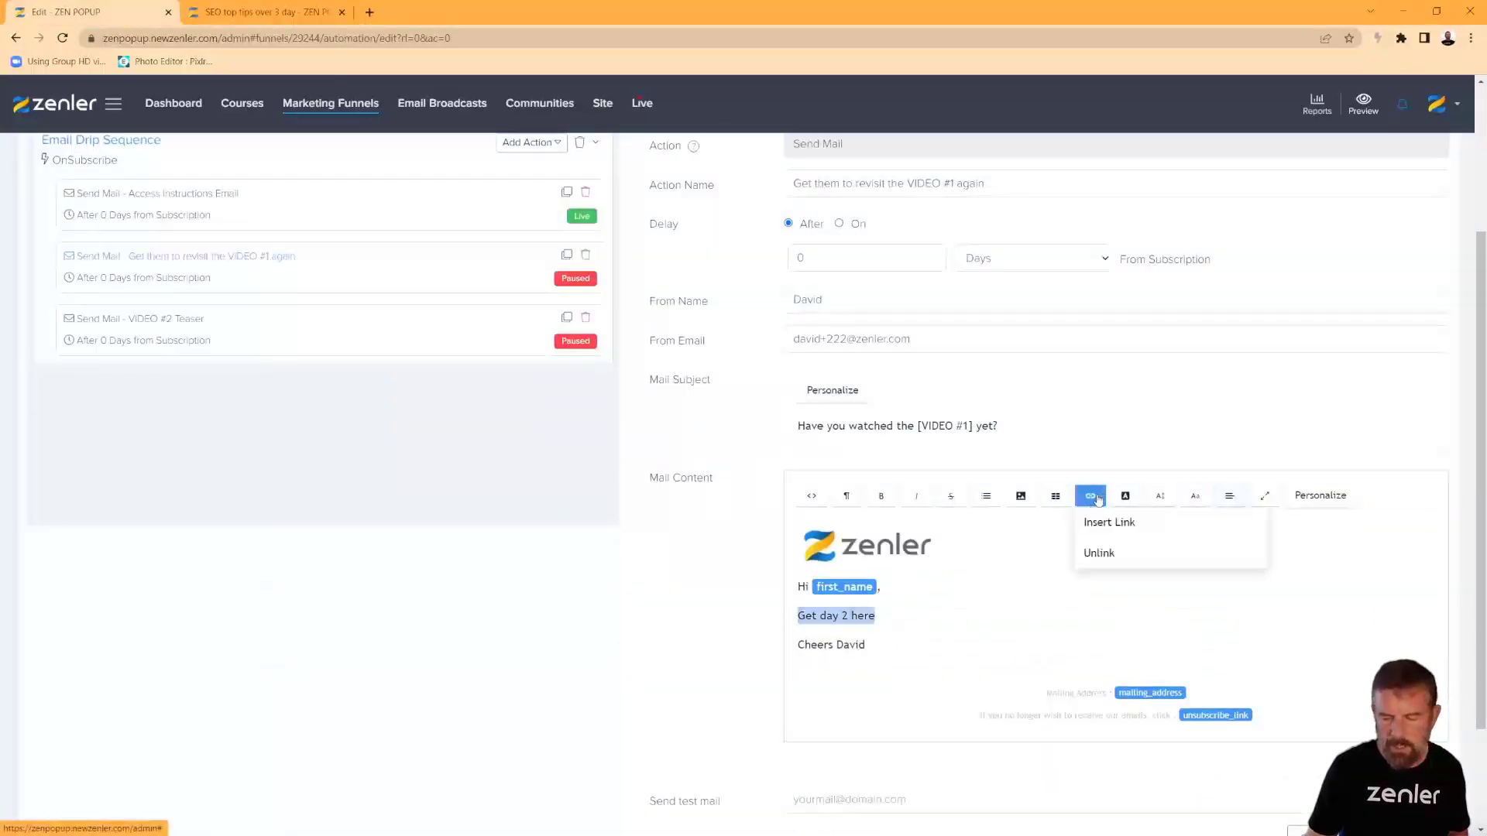
left_click(1106, 524)
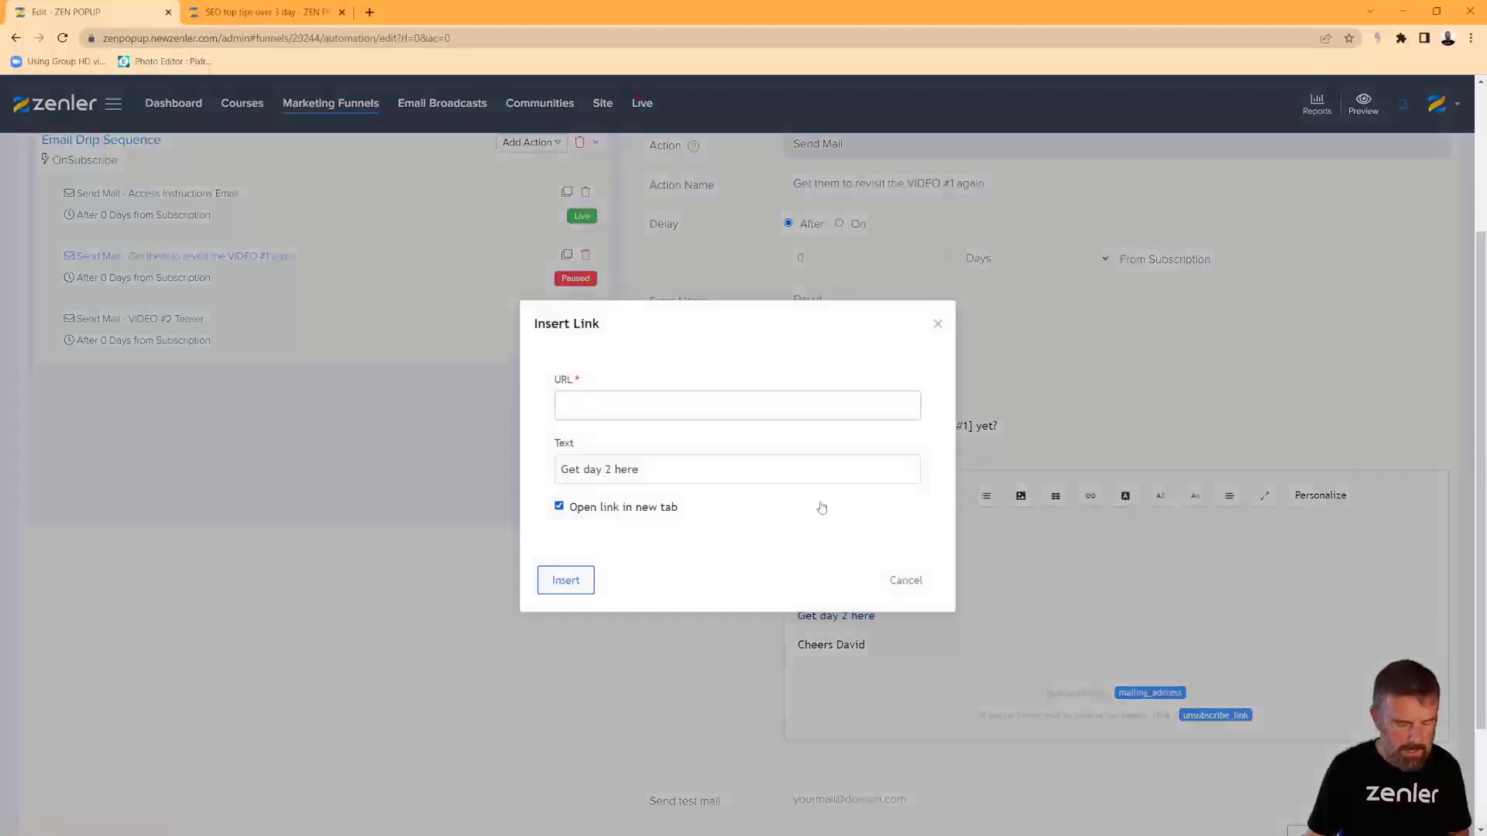
key("ctrl+v")
left_click(565, 580)
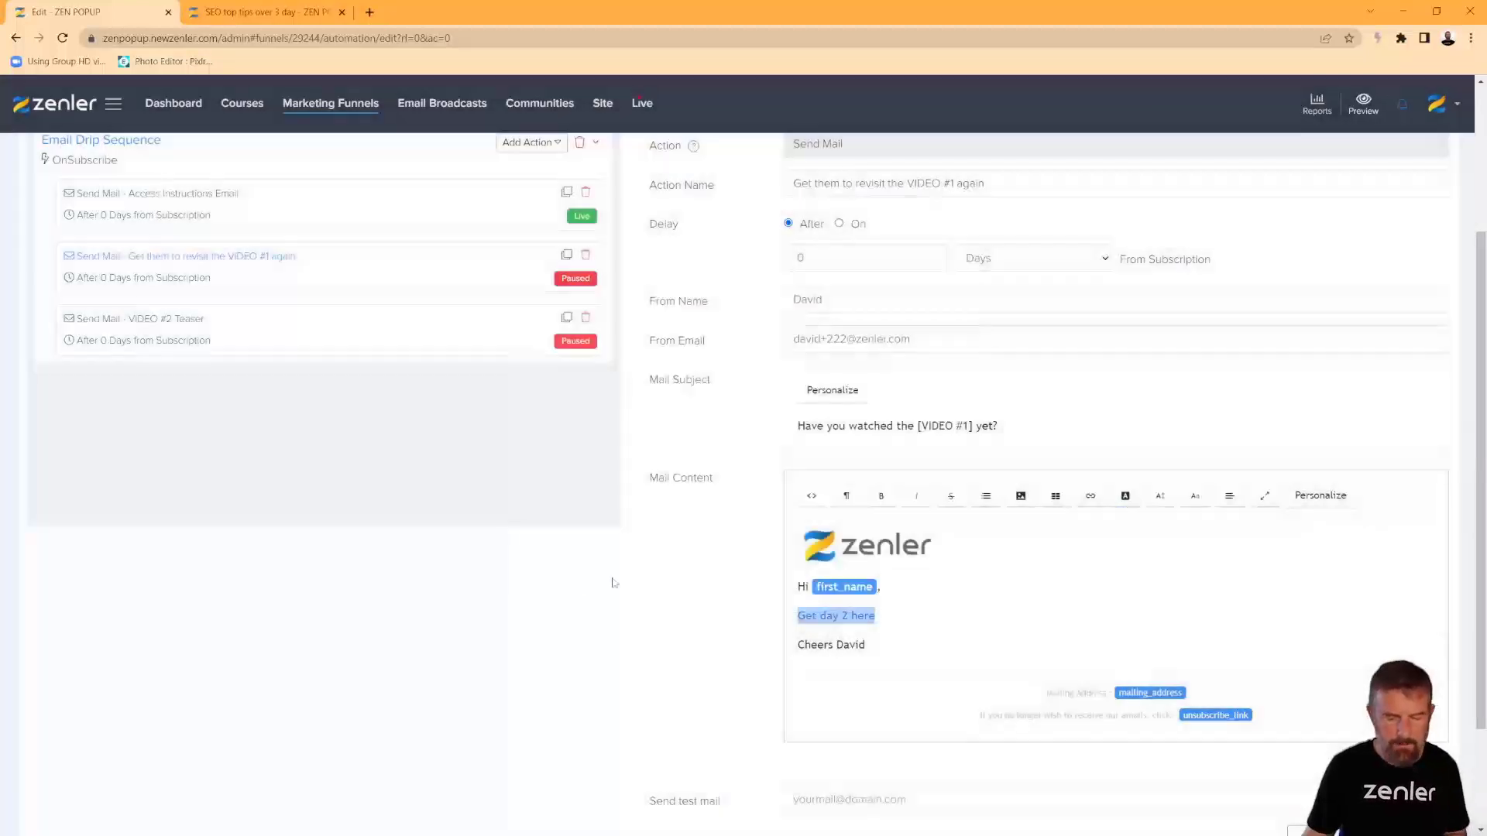
Preview the day 2 email with its linked text, and close the preview.
left_click(943, 617)
left_click(594, 703)
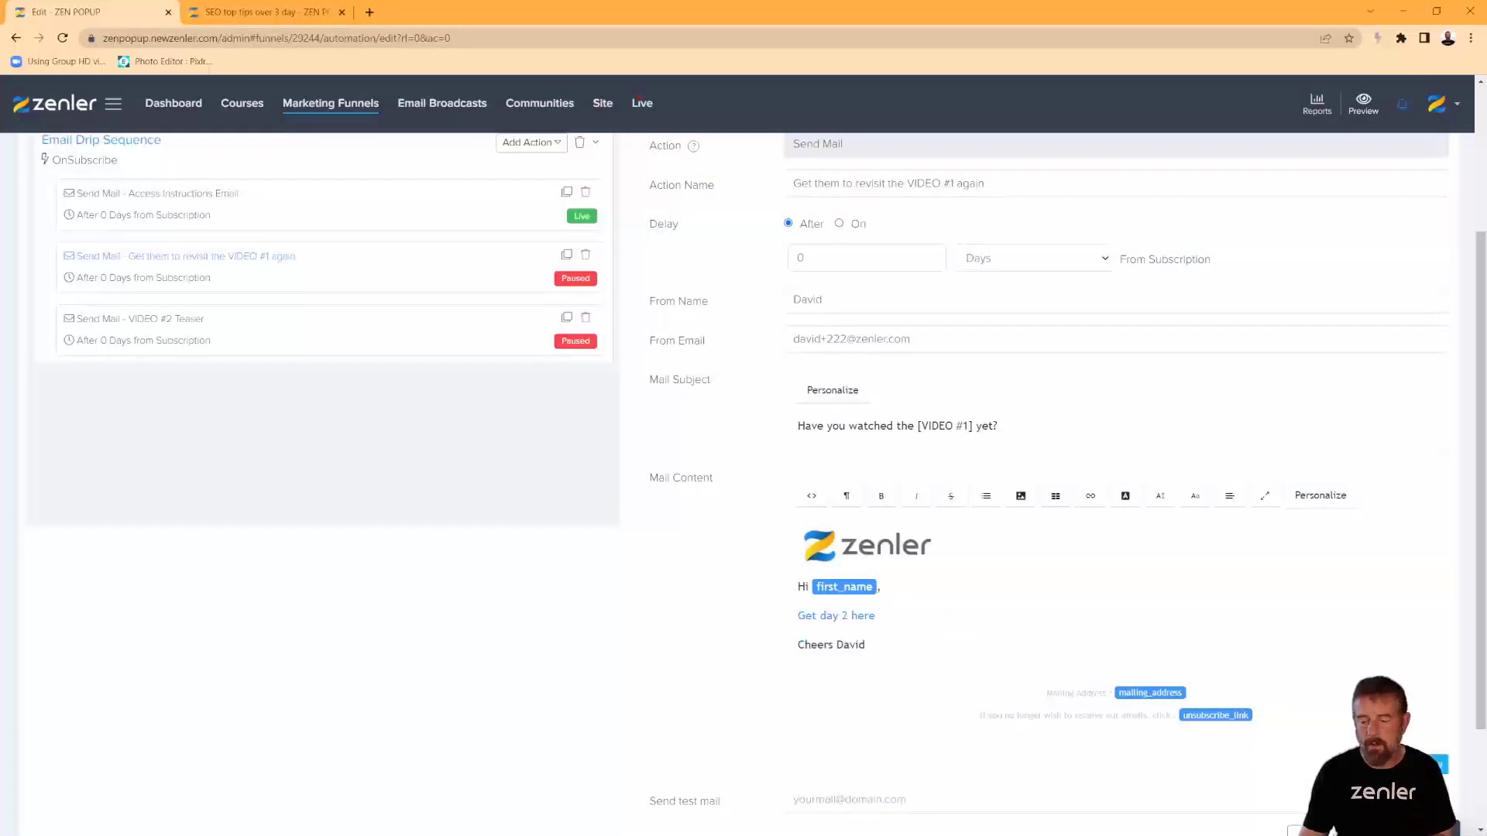
left_click(1422, 765)
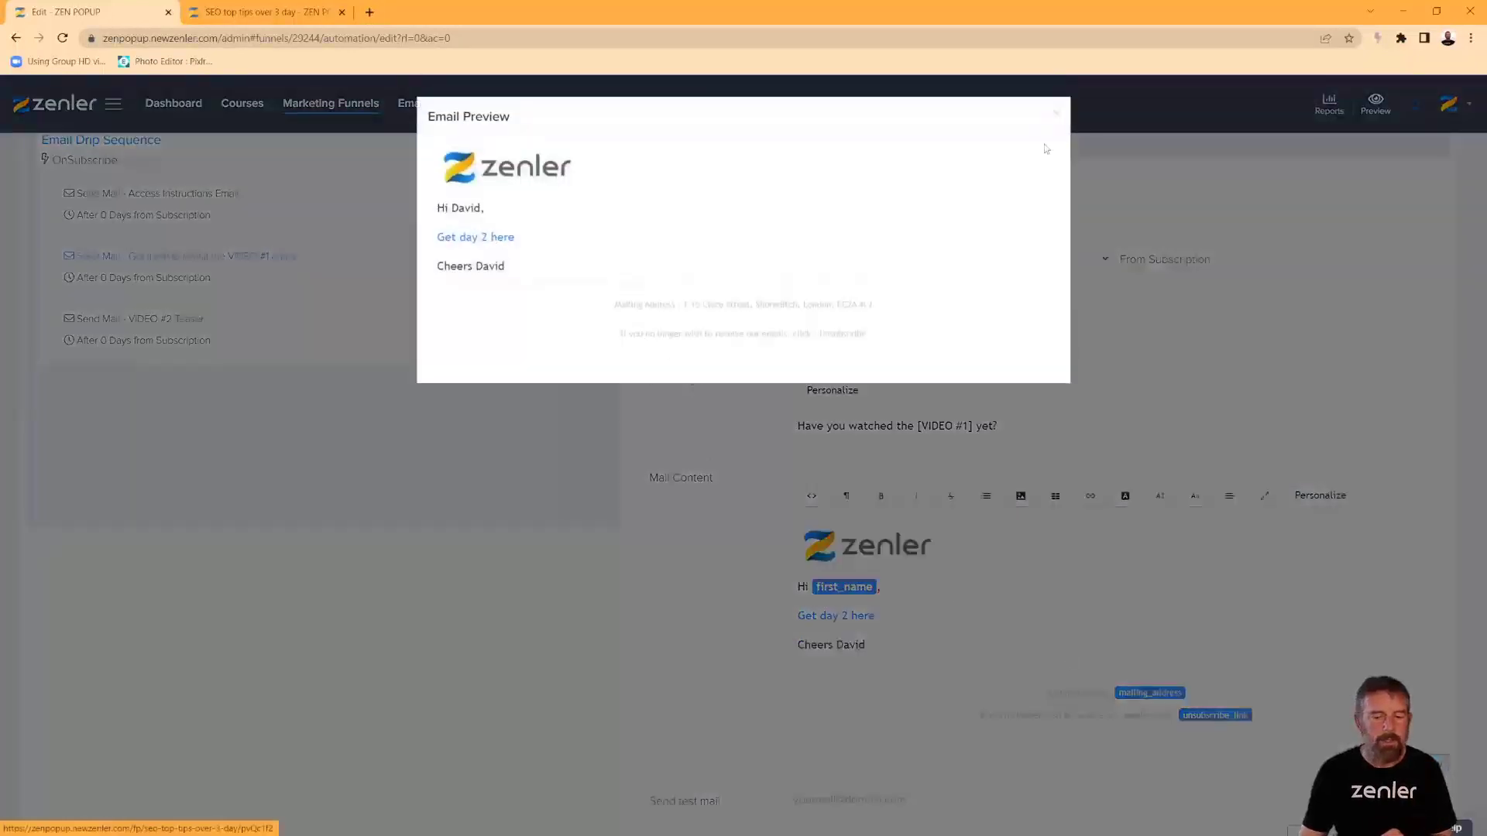
left_click(1056, 113)
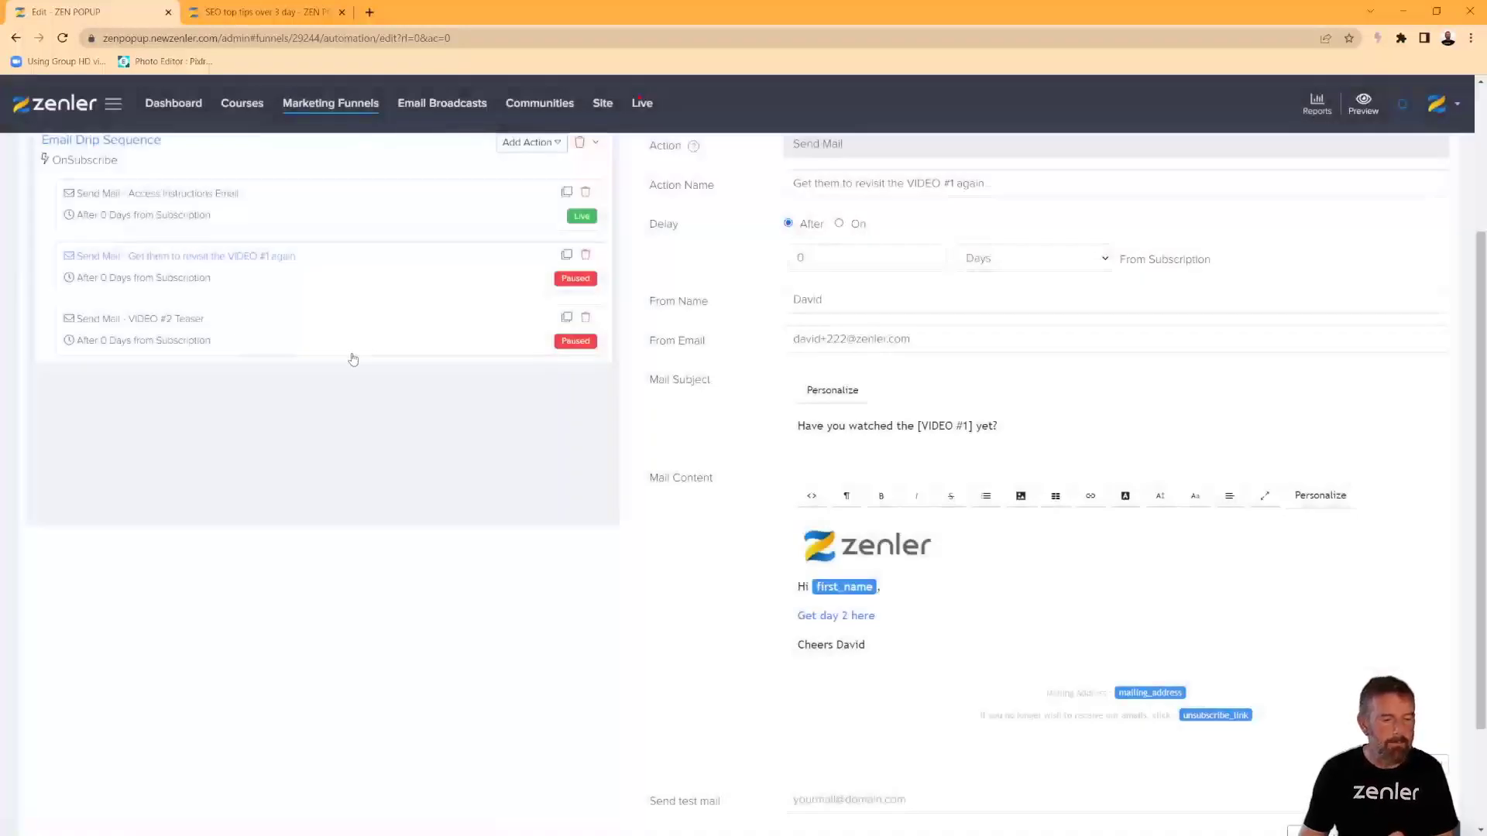
Open the VIDEO #2 Teaser email and delete its entire "Read & Delete this block" instruction section above the greeting.
left_click(252, 347)
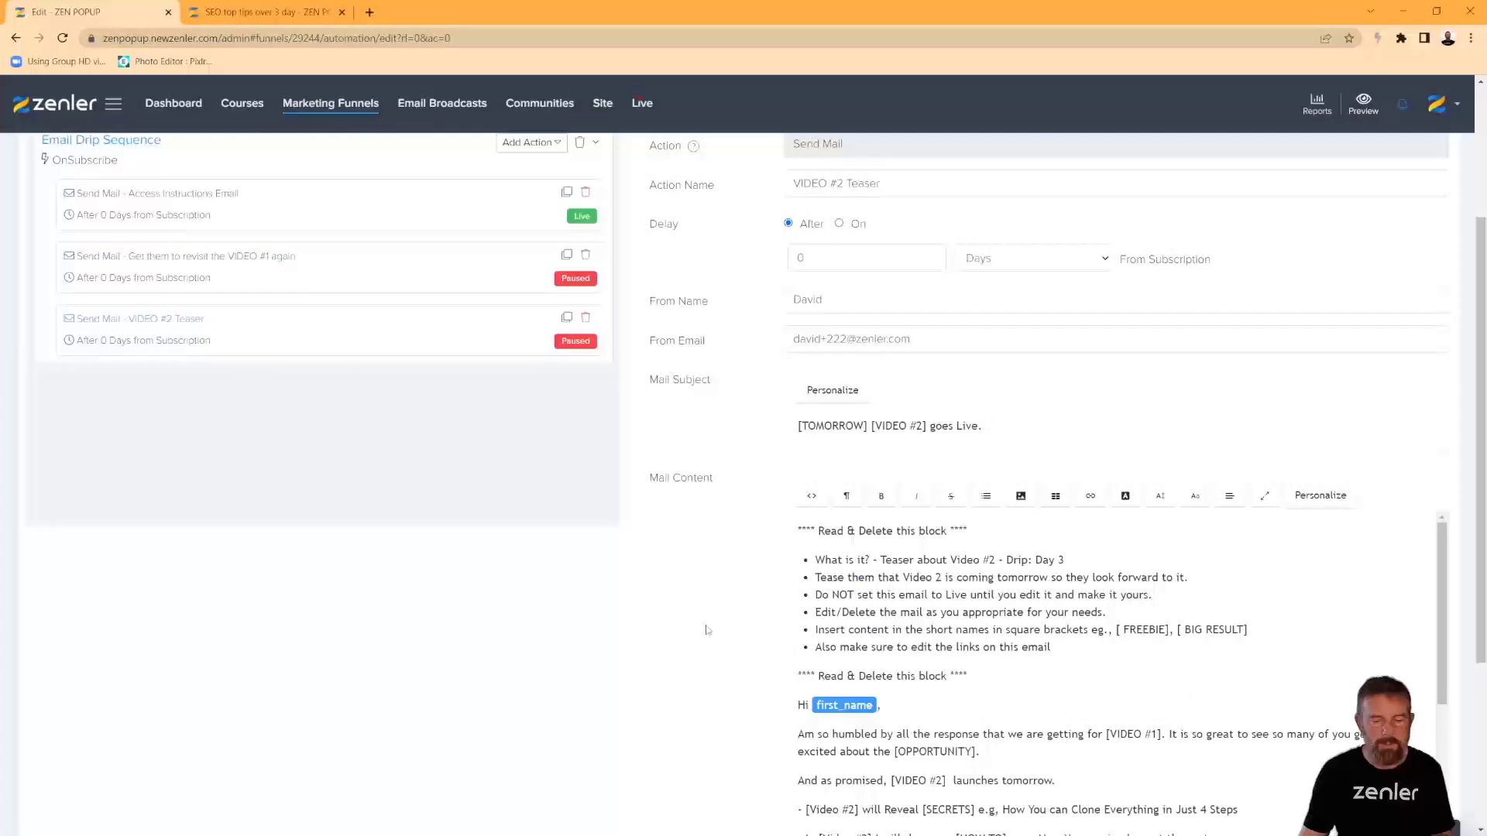
scroll(841, 598, "down", 2)
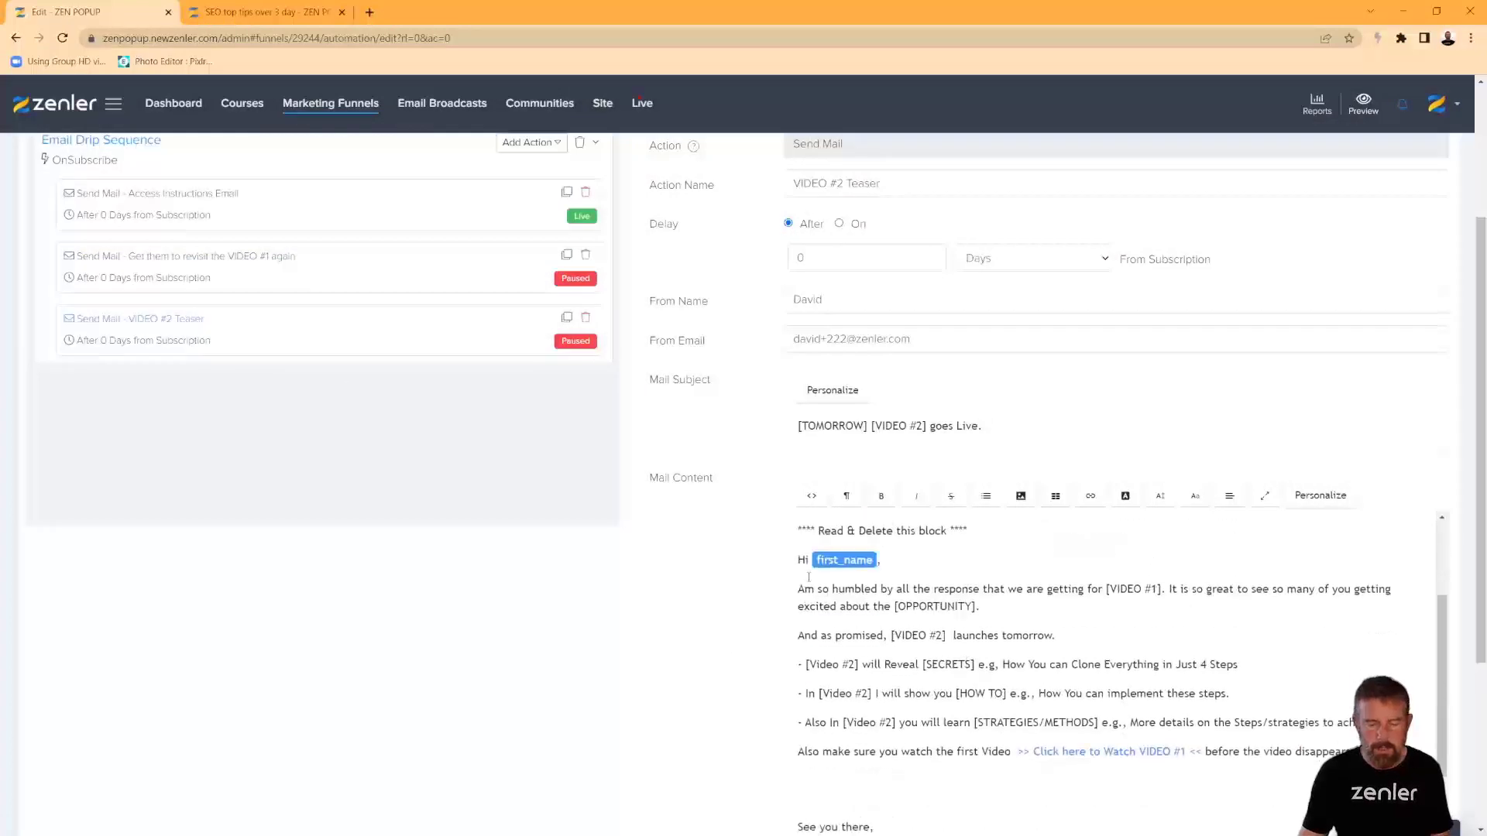
scroll(806, 542, "up", 3)
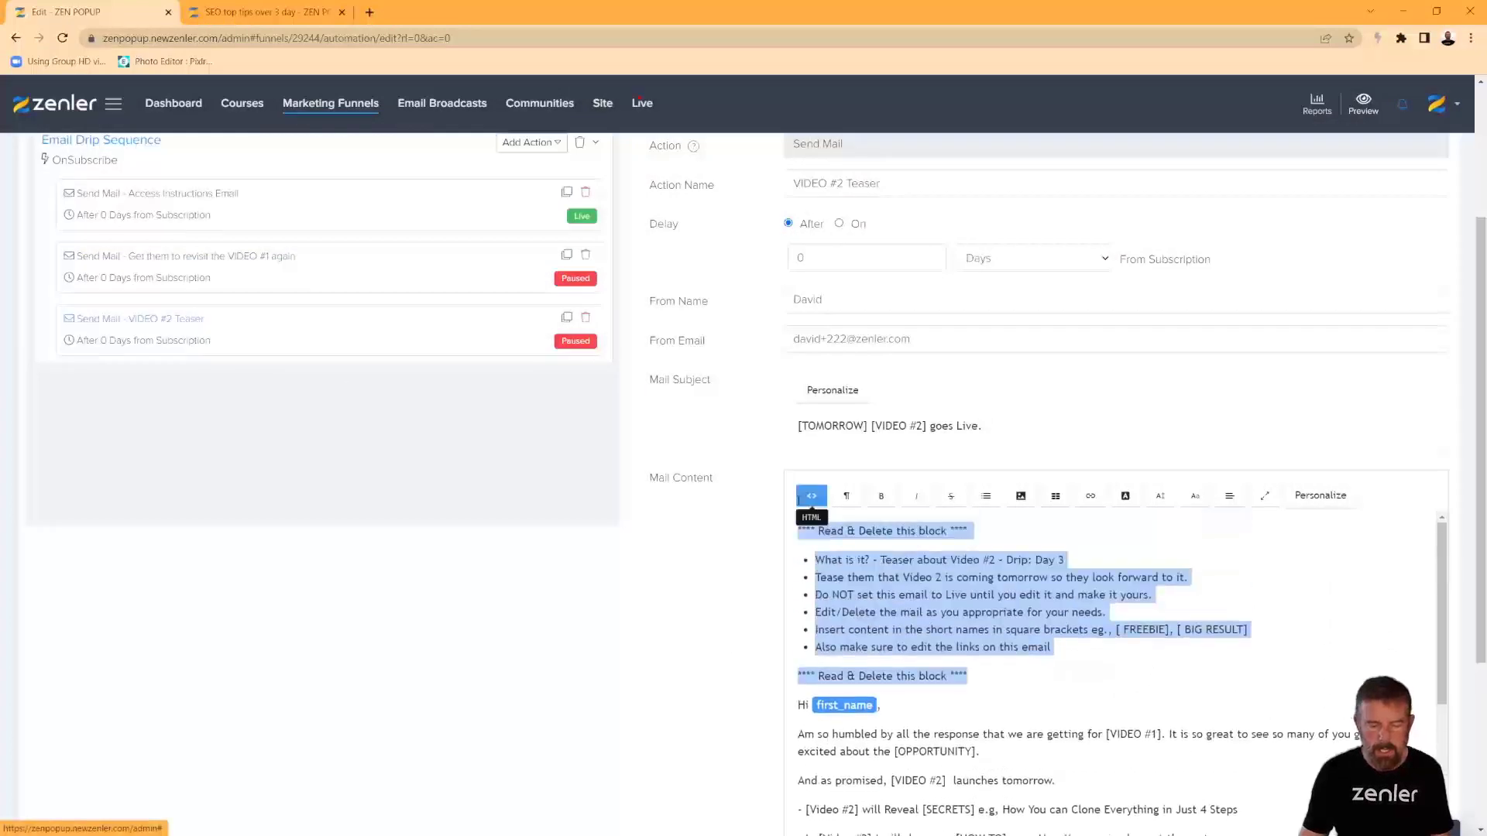
scroll(985, 604, "down", 3)
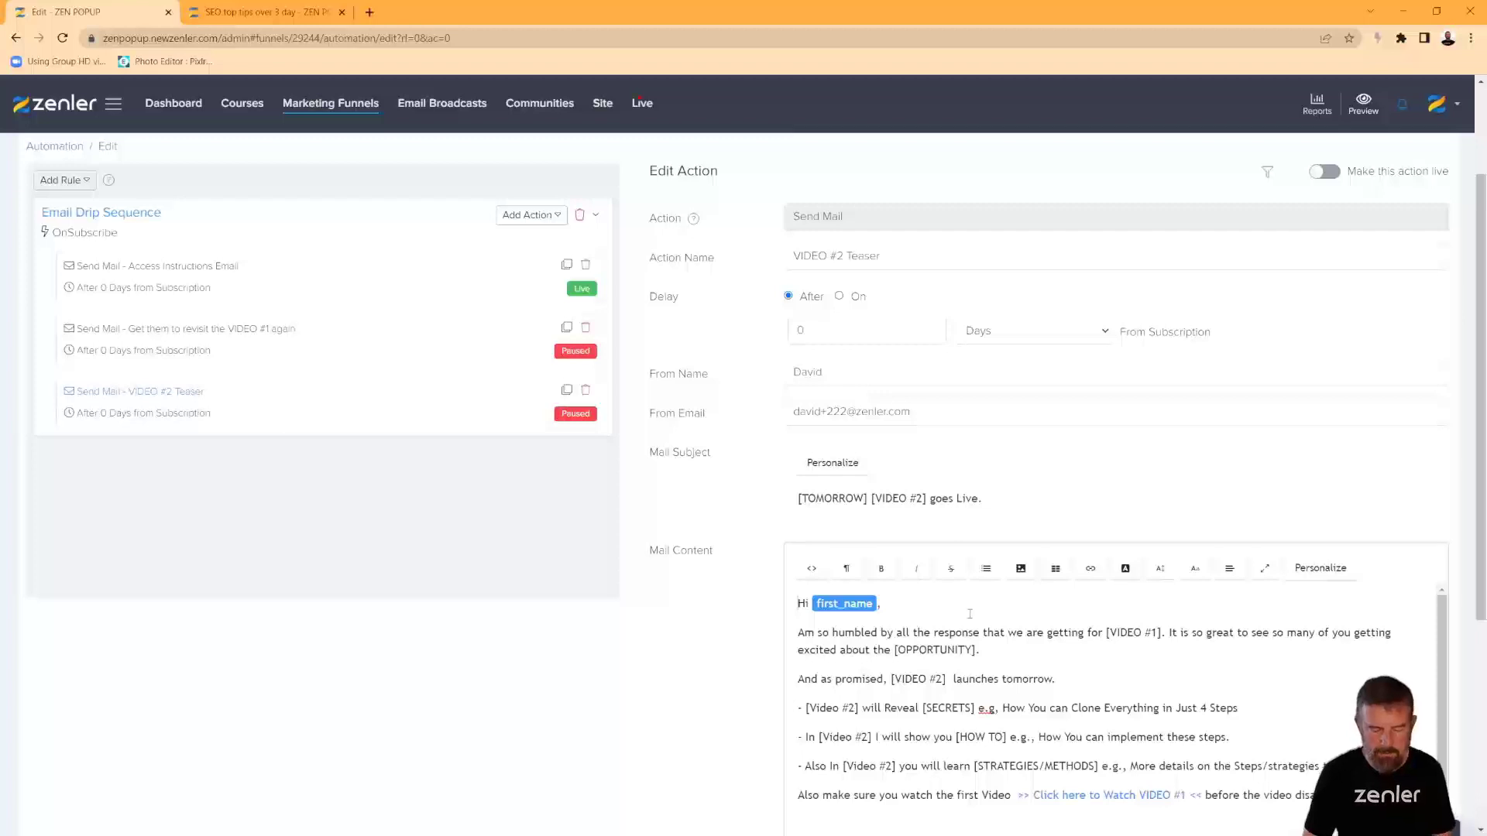
Insert the zenler logo from the existing images above the greeting, shrink it and remove the blank line below it.
key("Return")
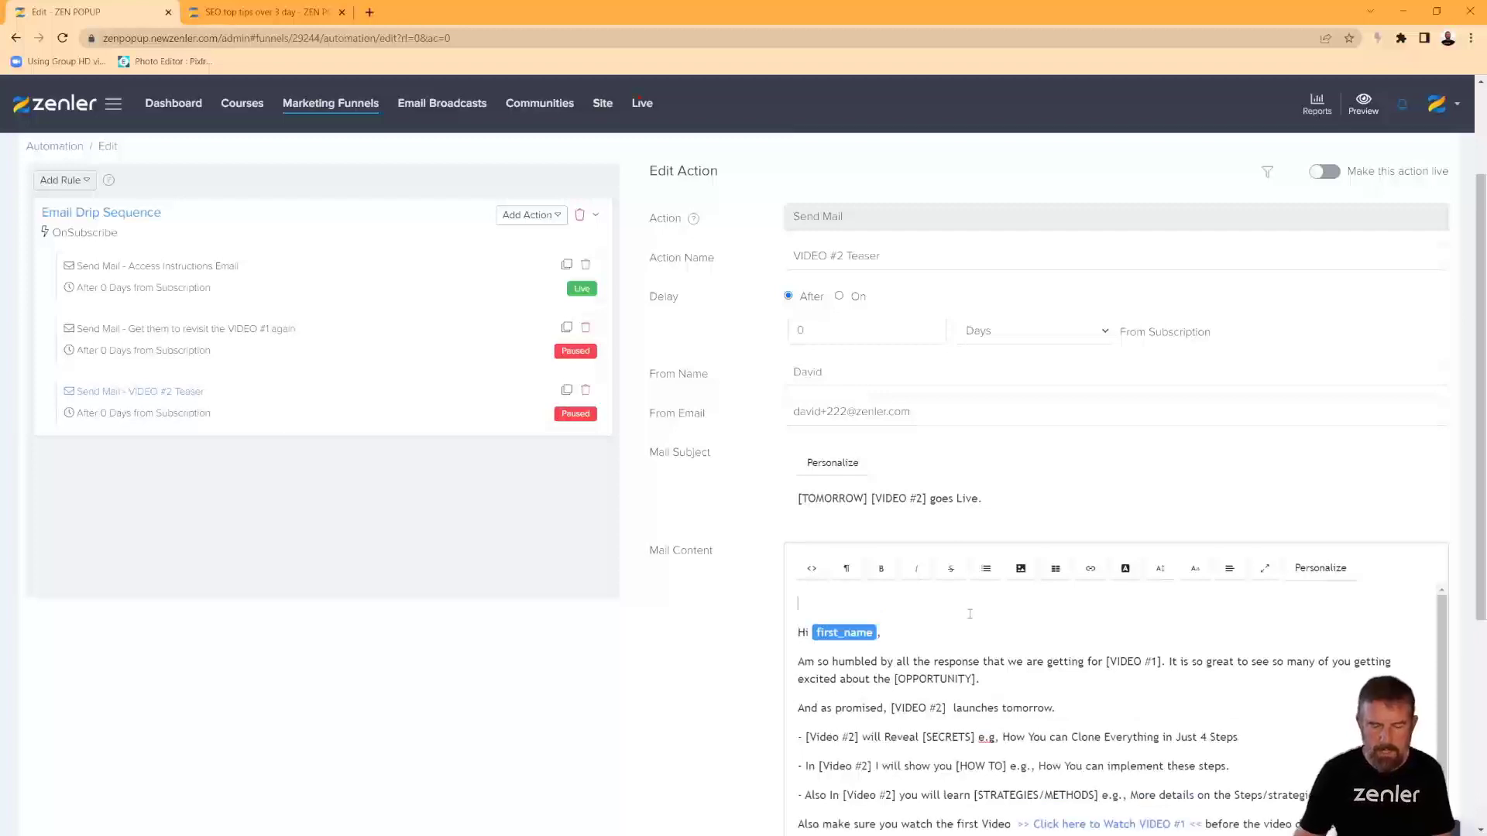
left_click(1020, 569)
left_click(616, 408)
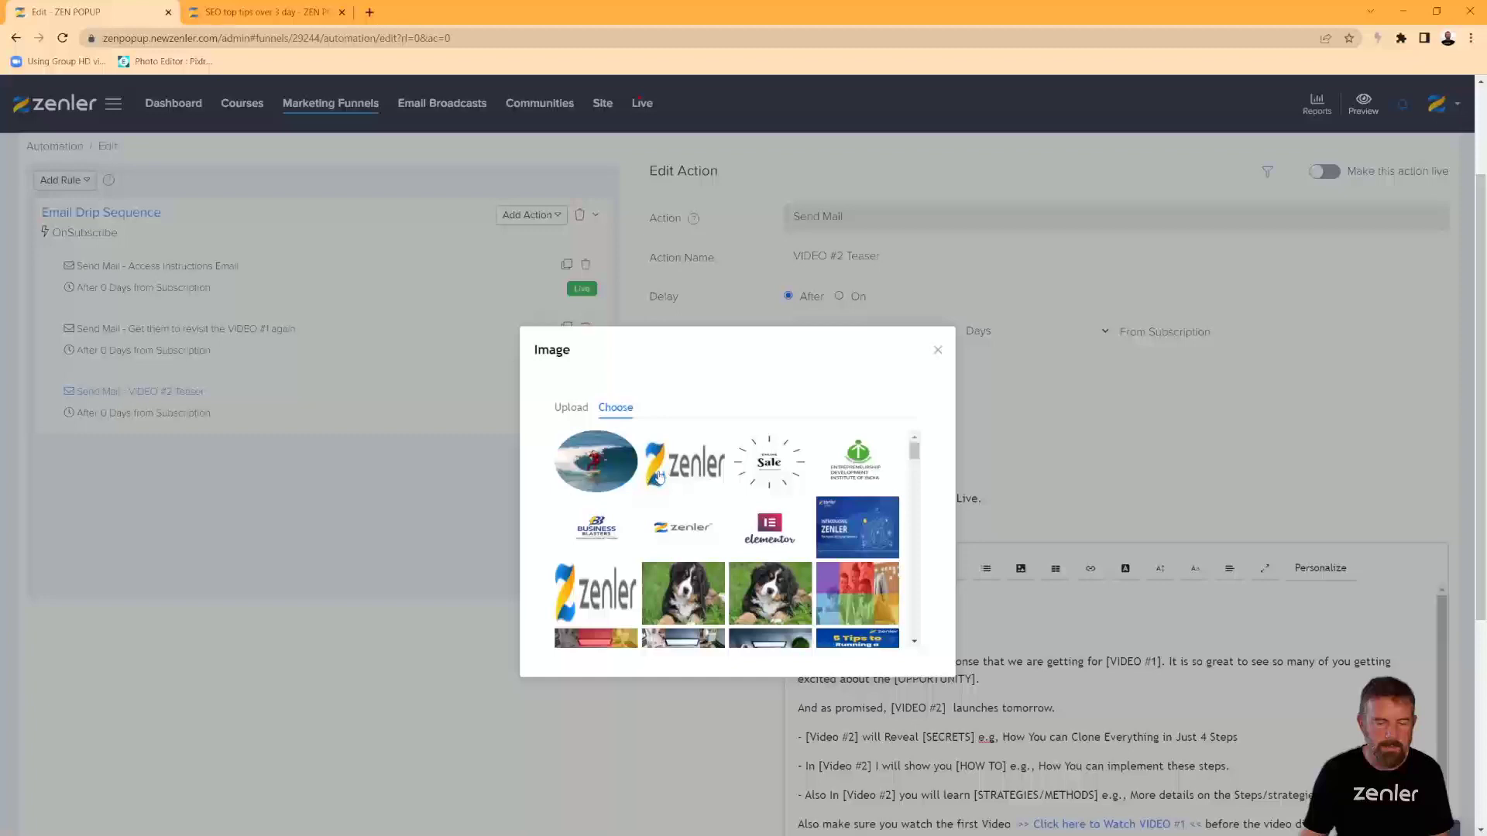
left_click(663, 479)
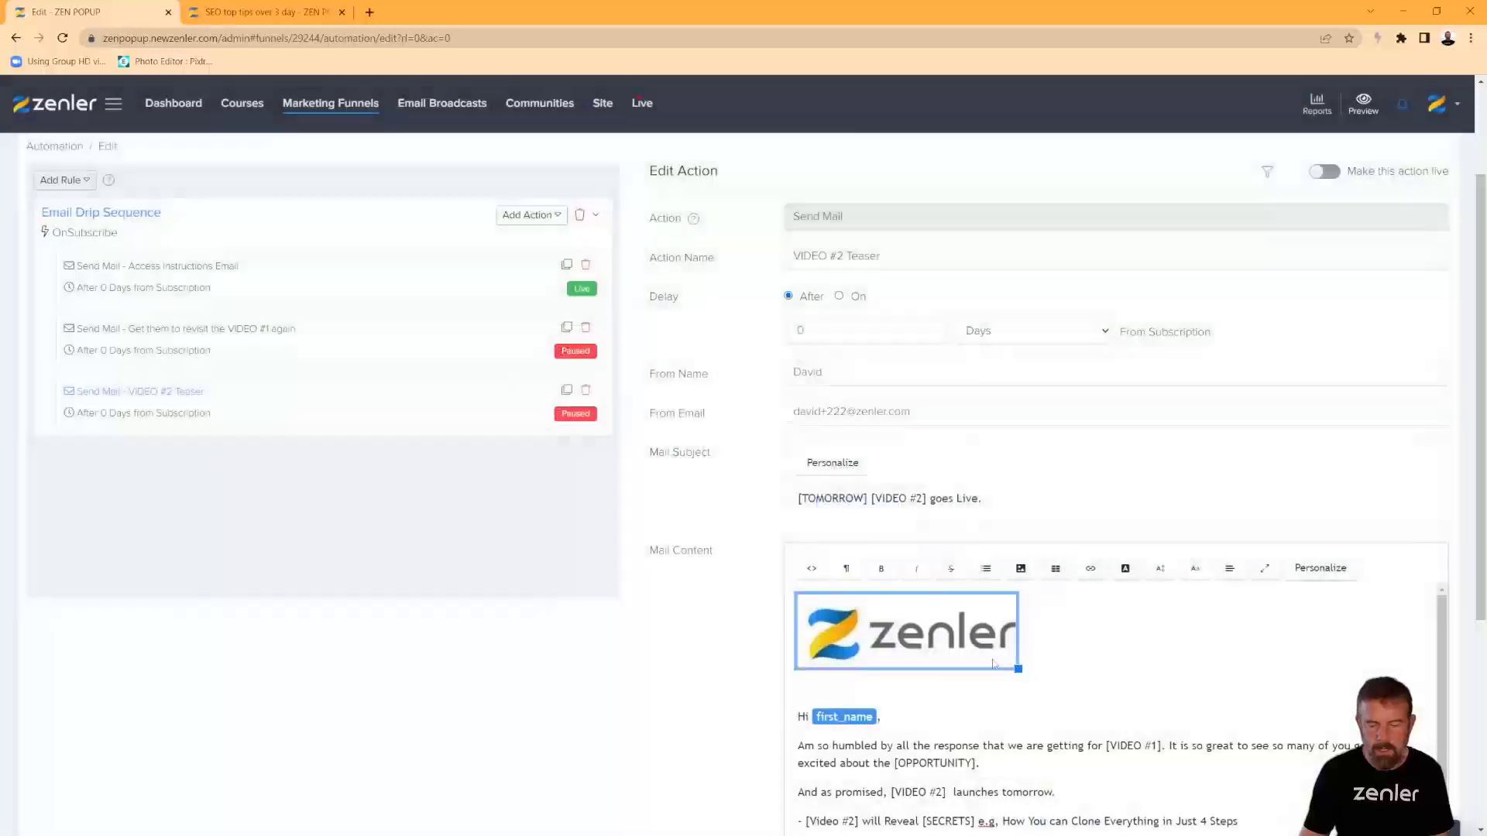
left_click_drag(1019, 670, 932, 640)
left_click(795, 663)
key("BackSpace")
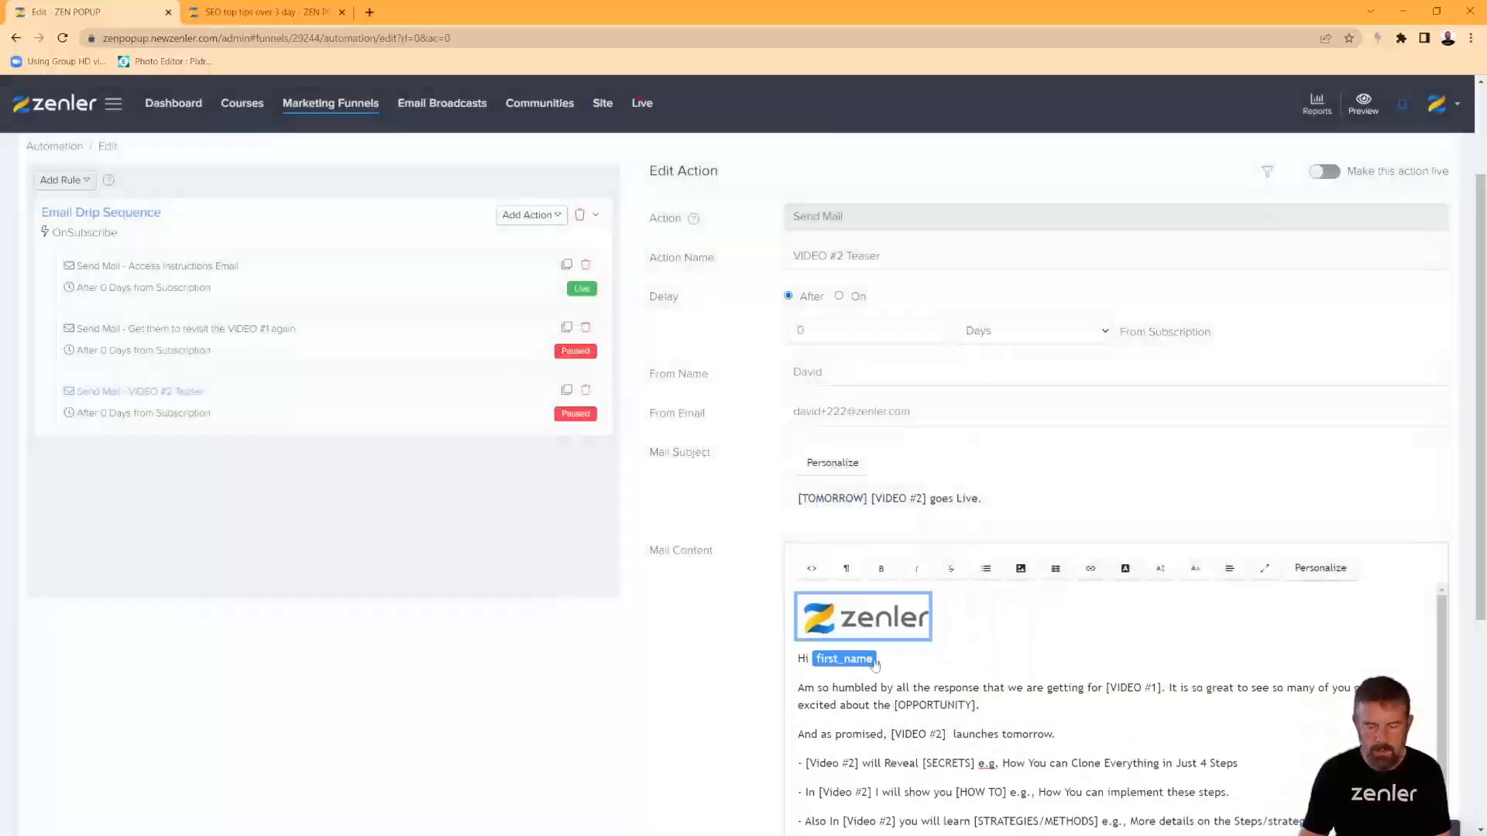
Replace all the template text below the VIDEO #2 Teaser email's greeting with "Day 3 get it here".
left_click_drag(798, 688, 982, 821)
scroll(1030, 732, "down", 3)
scroll(1030, 732, "down", 5)
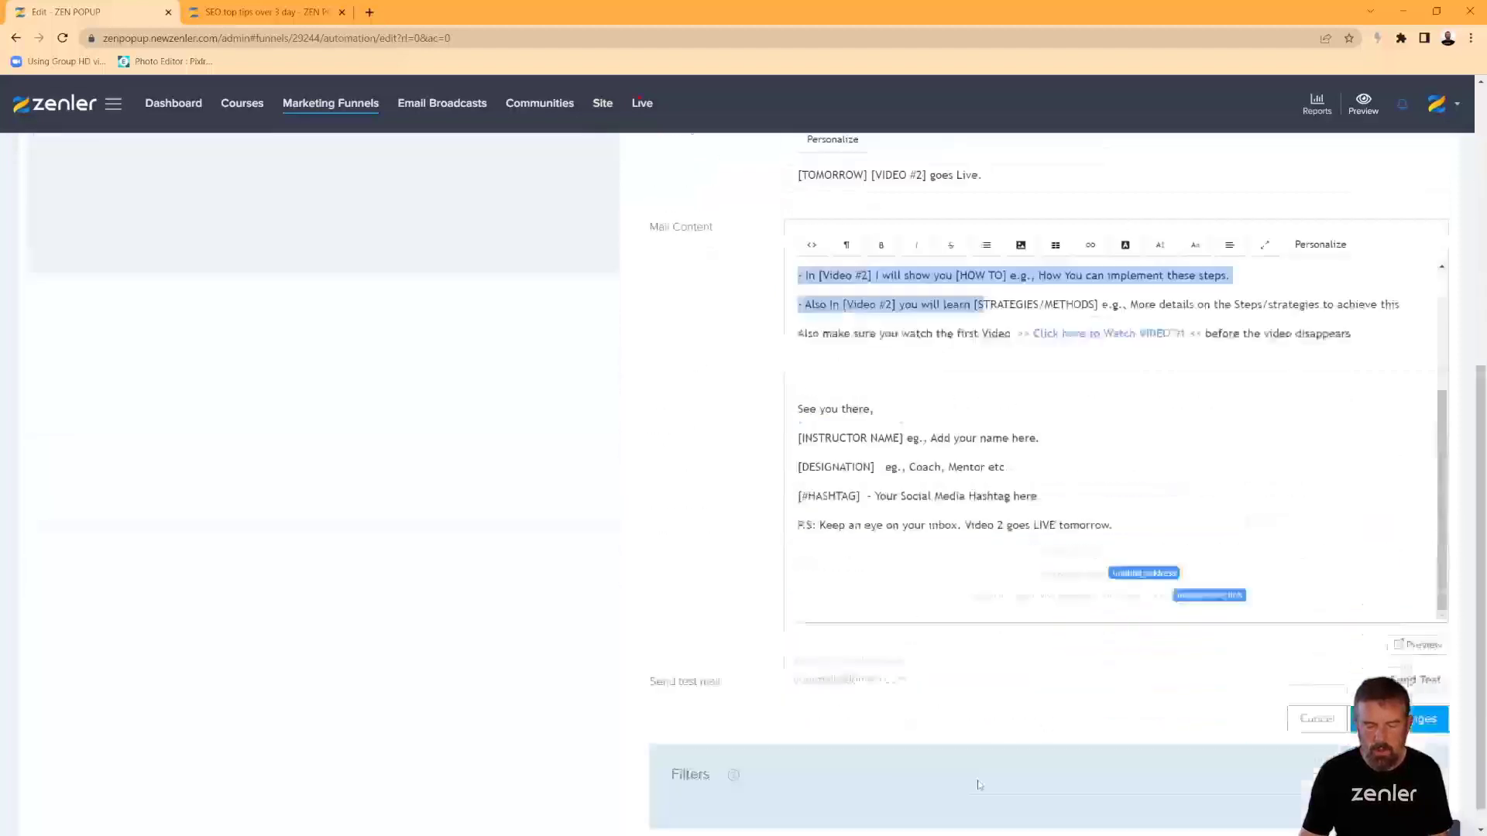
left_click_drag(1113, 575, 1015, 547)
left_click_drag(1112, 505, 800, 350)
left_click_drag(751, 225, 791, 336)
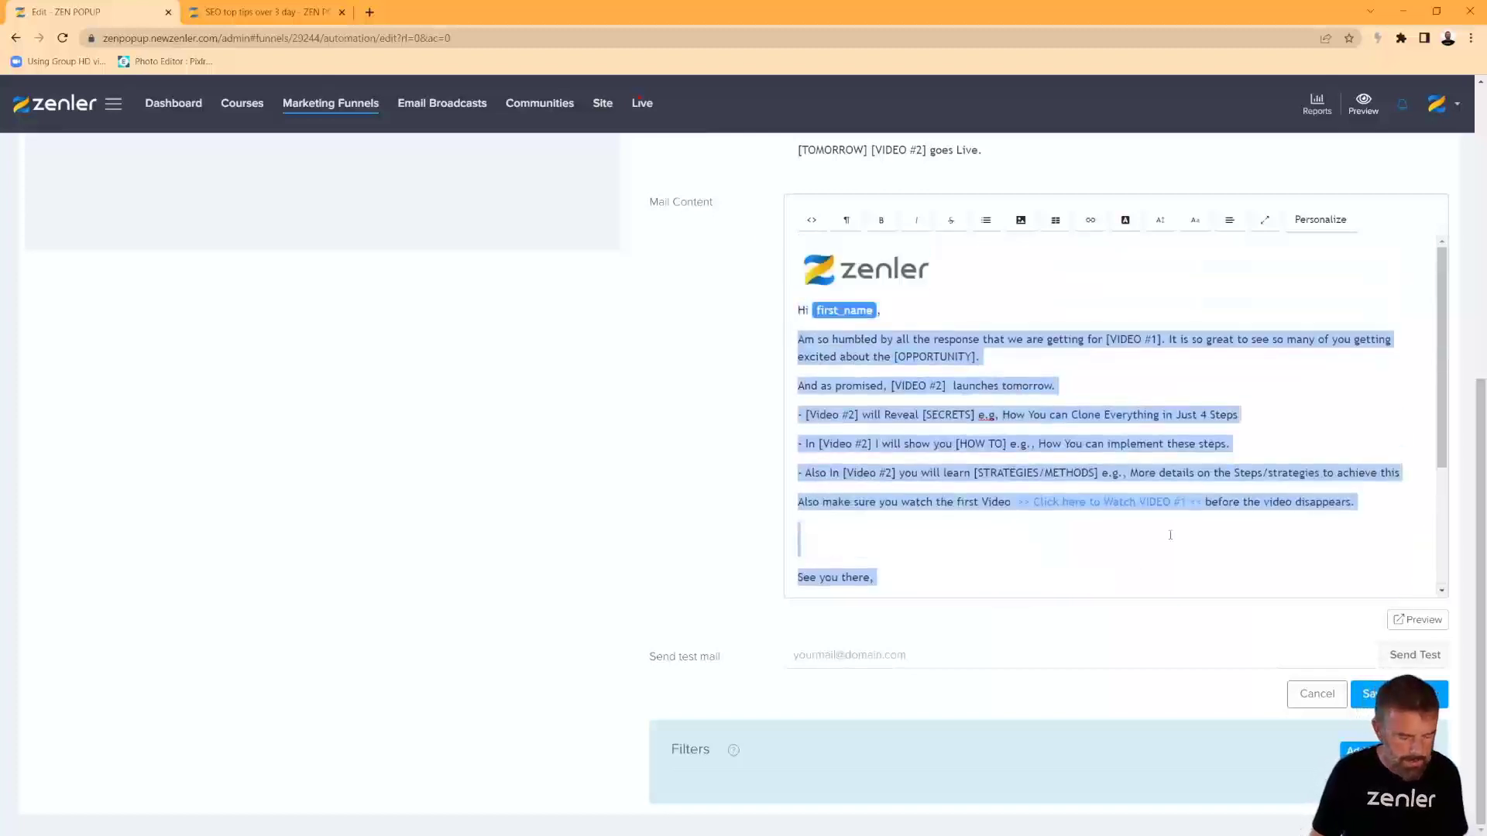
type("Day 3 get it here")
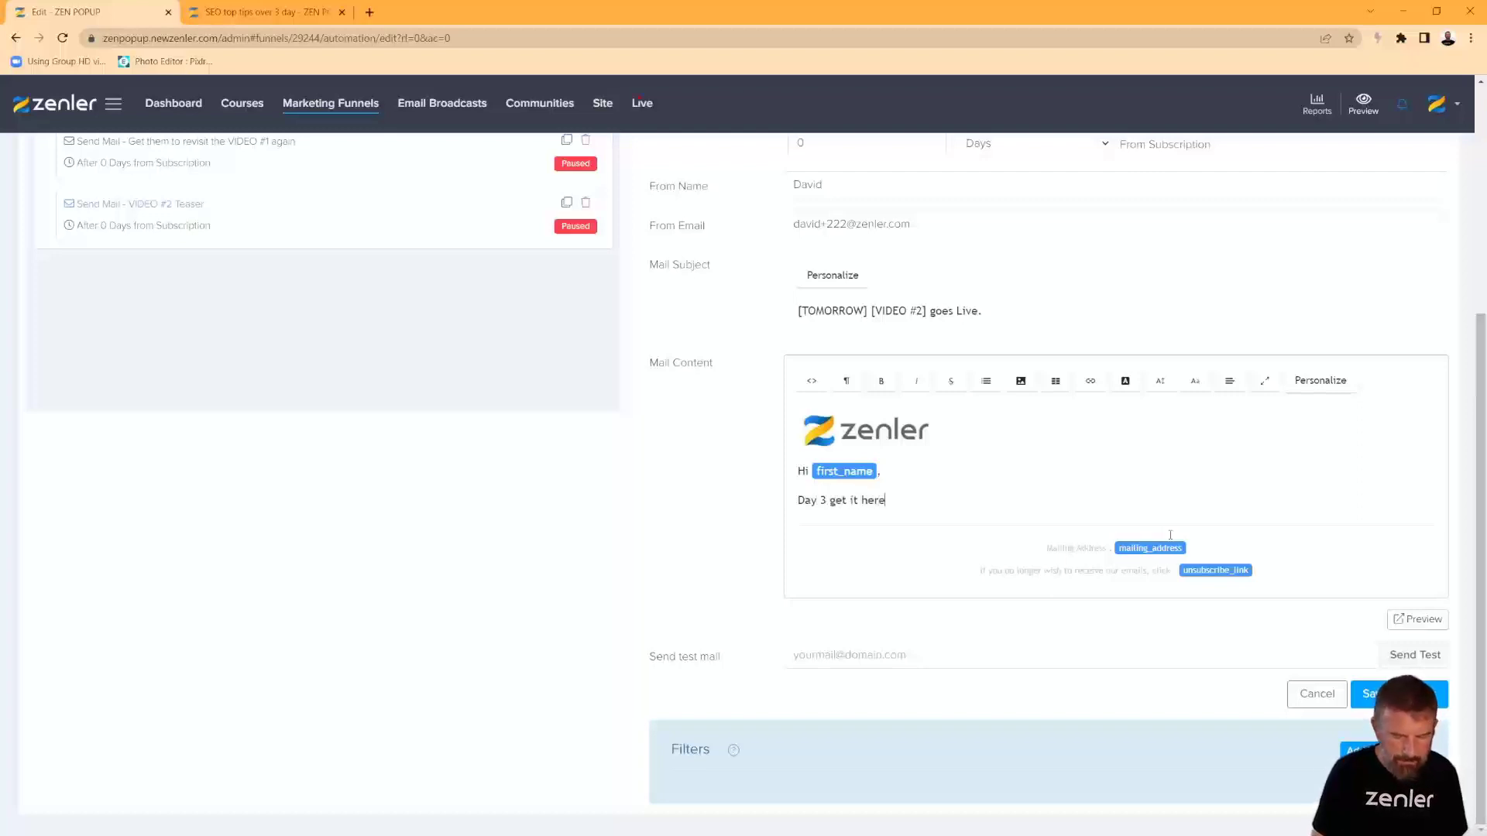
Copy the VIDEO - 3 page's URL from the funnel's steps page in the other browser tab.
key("ctrl+Tab")
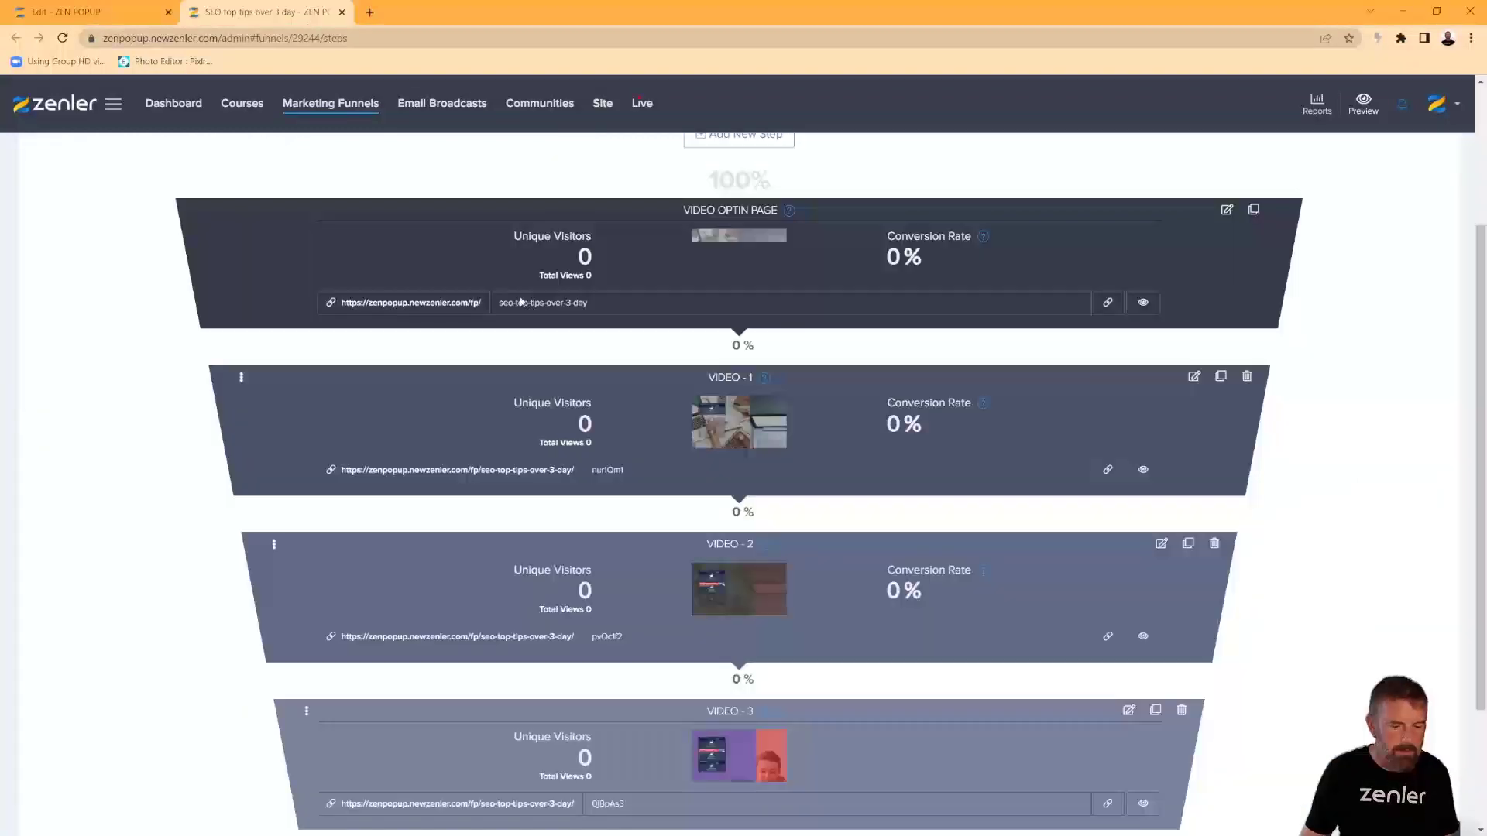
scroll(853, 641, "down", 2)
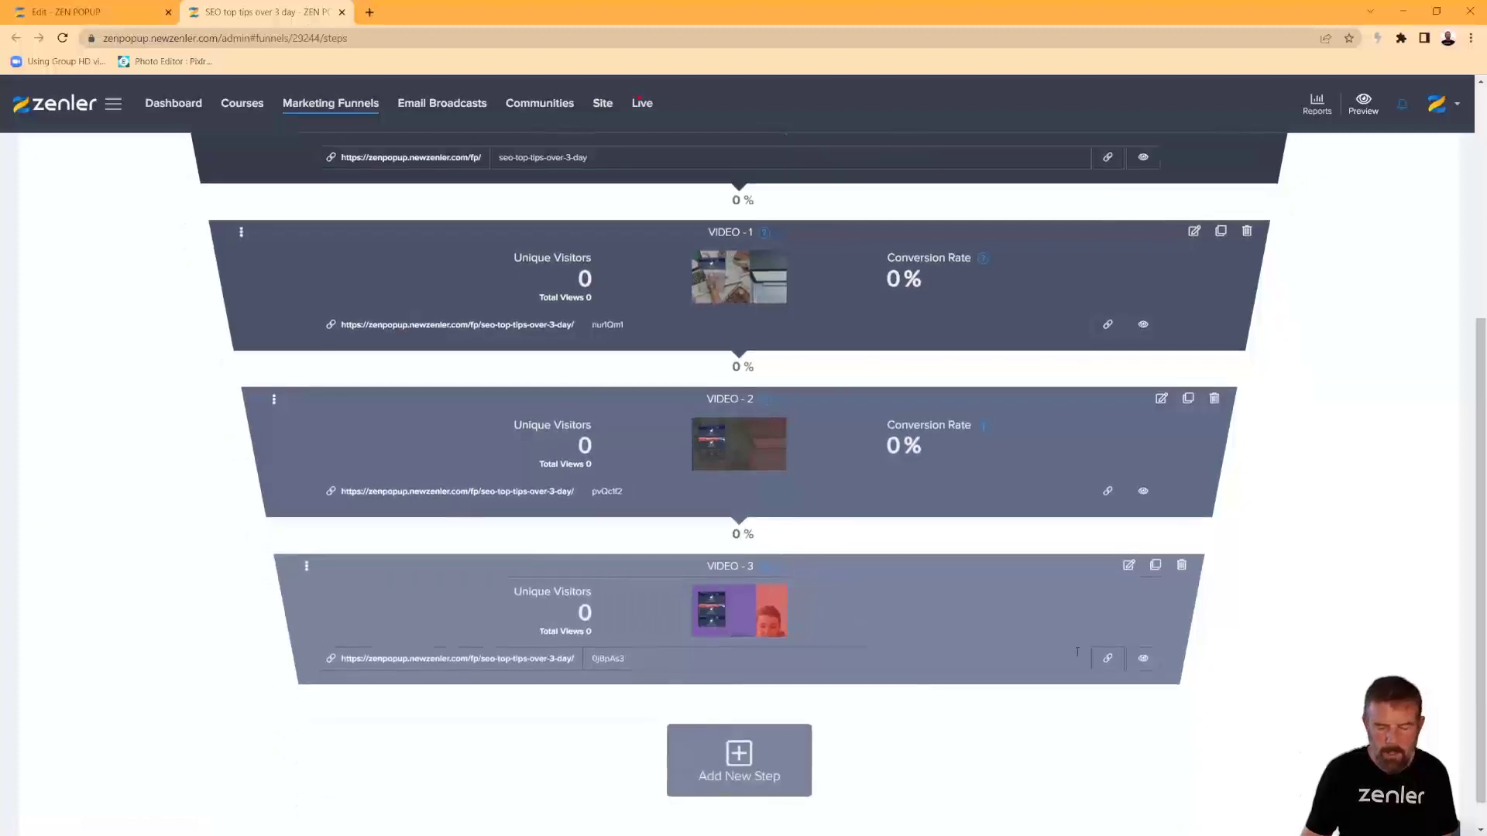
left_click(1108, 661)
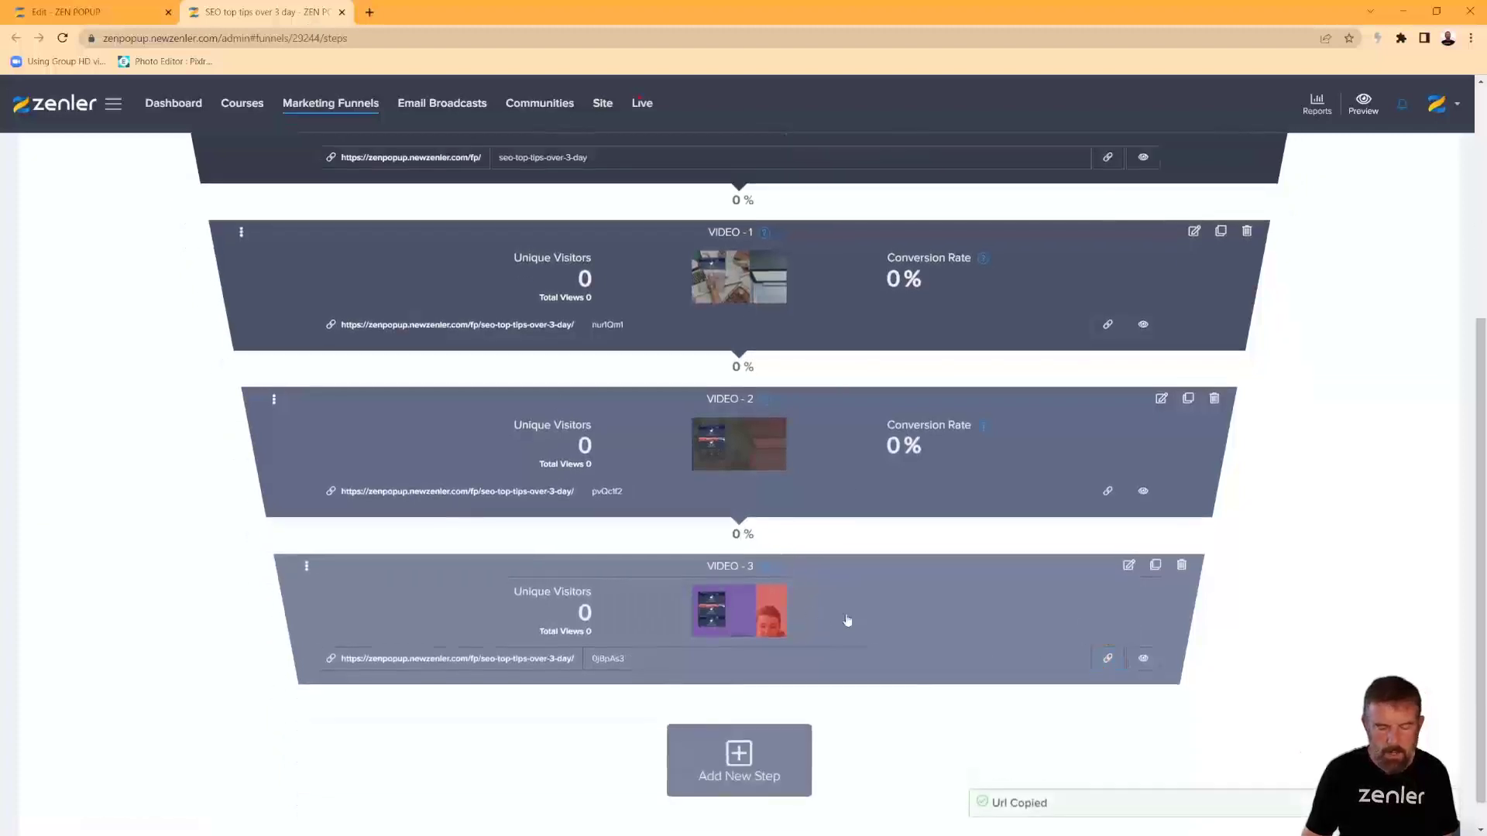
Link the email's "Day 3 get it here" text to the copied VIDEO - 3 URL, set to open in a new tab.
left_click(126, 14)
left_click_drag(914, 503, 796, 502)
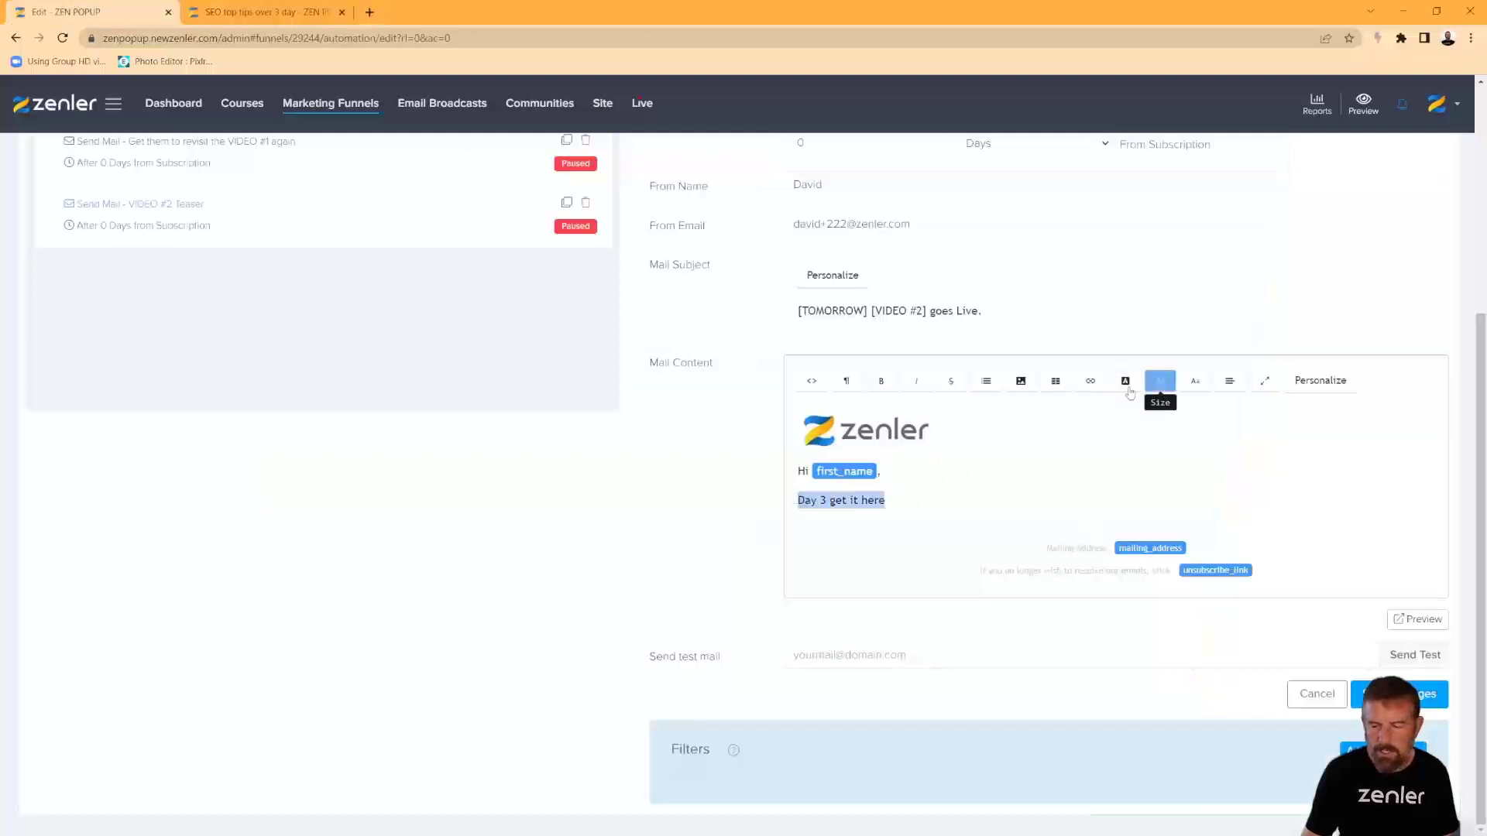
left_click(1090, 382)
left_click(1109, 408)
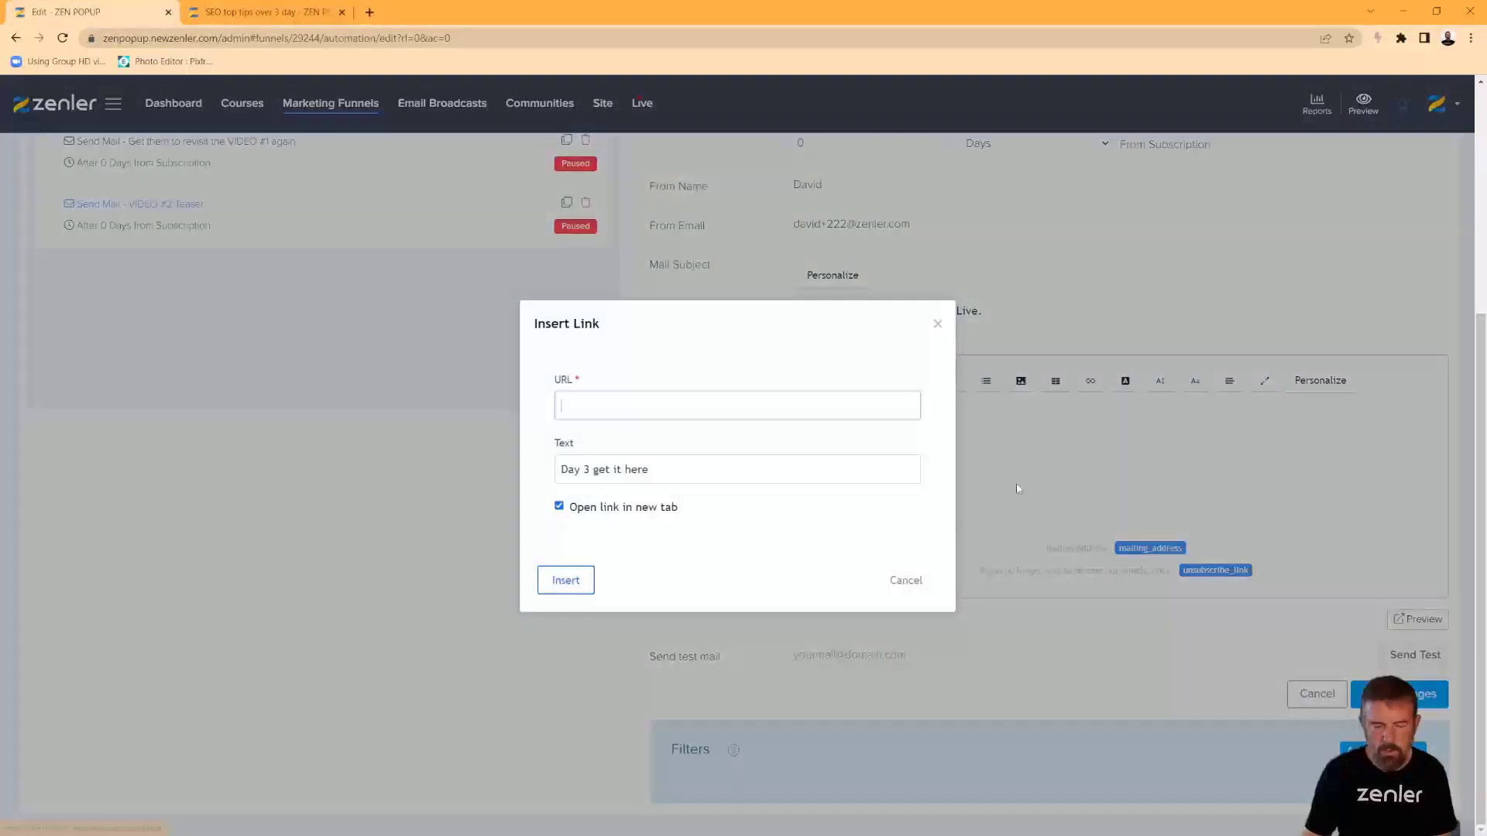
key("ctrl+v")
left_click(573, 582)
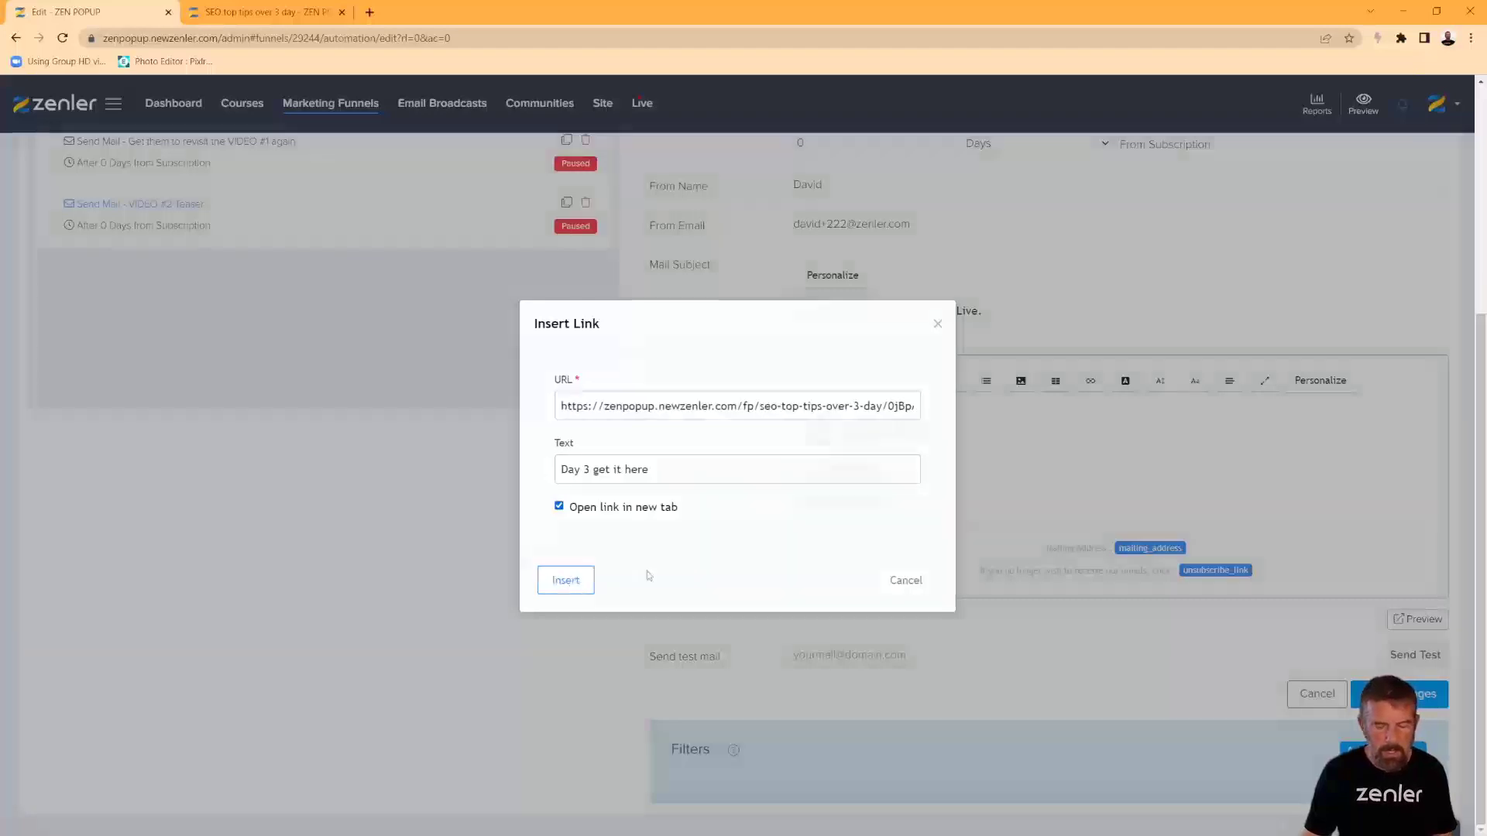
Add a sign-off of "Cheers" plus the sender's first name on a new line below the linked text.
left_click(946, 504)
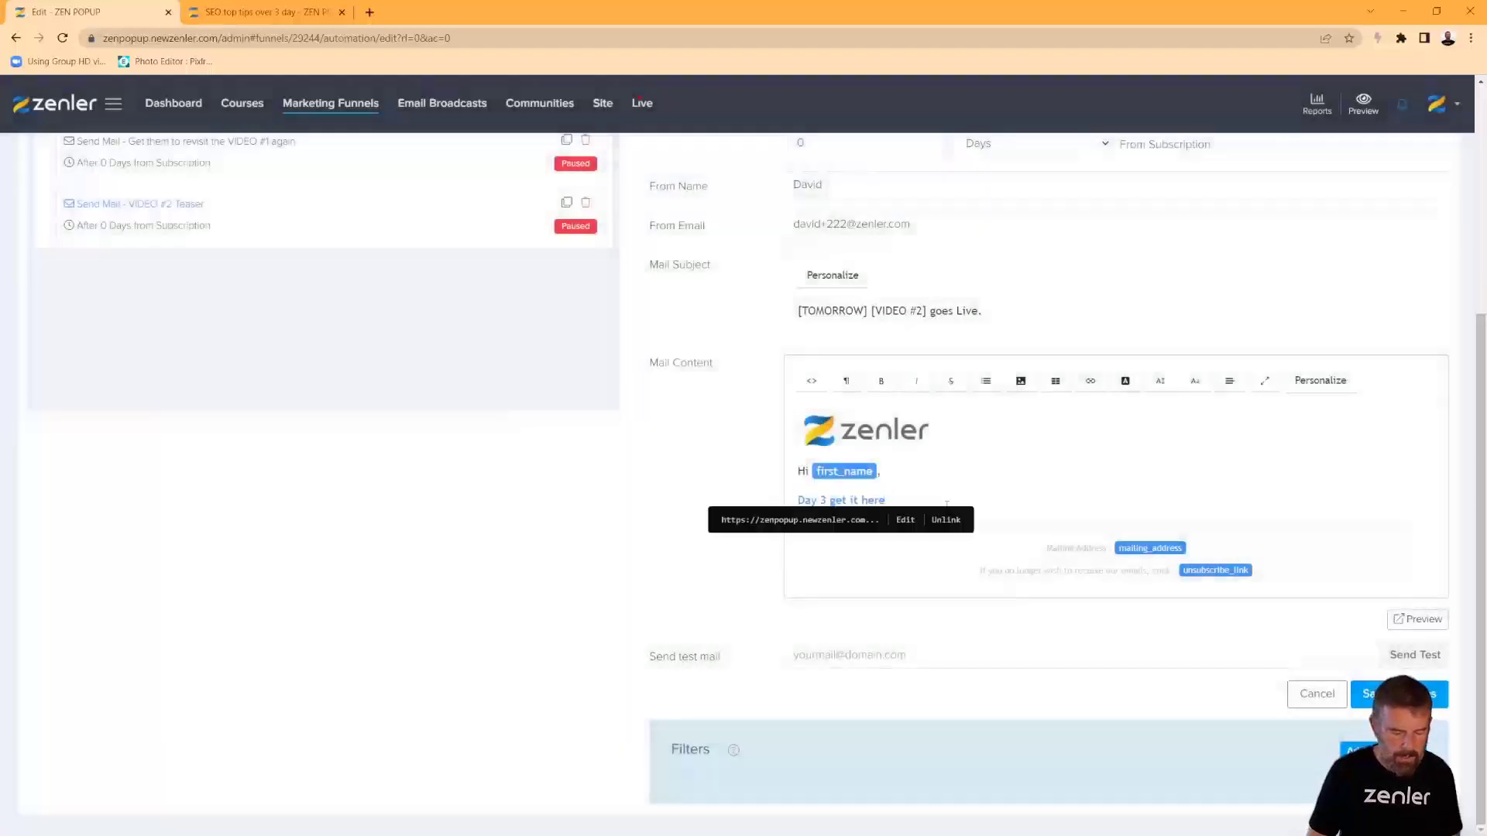
key("Return")
type("Cheers David")
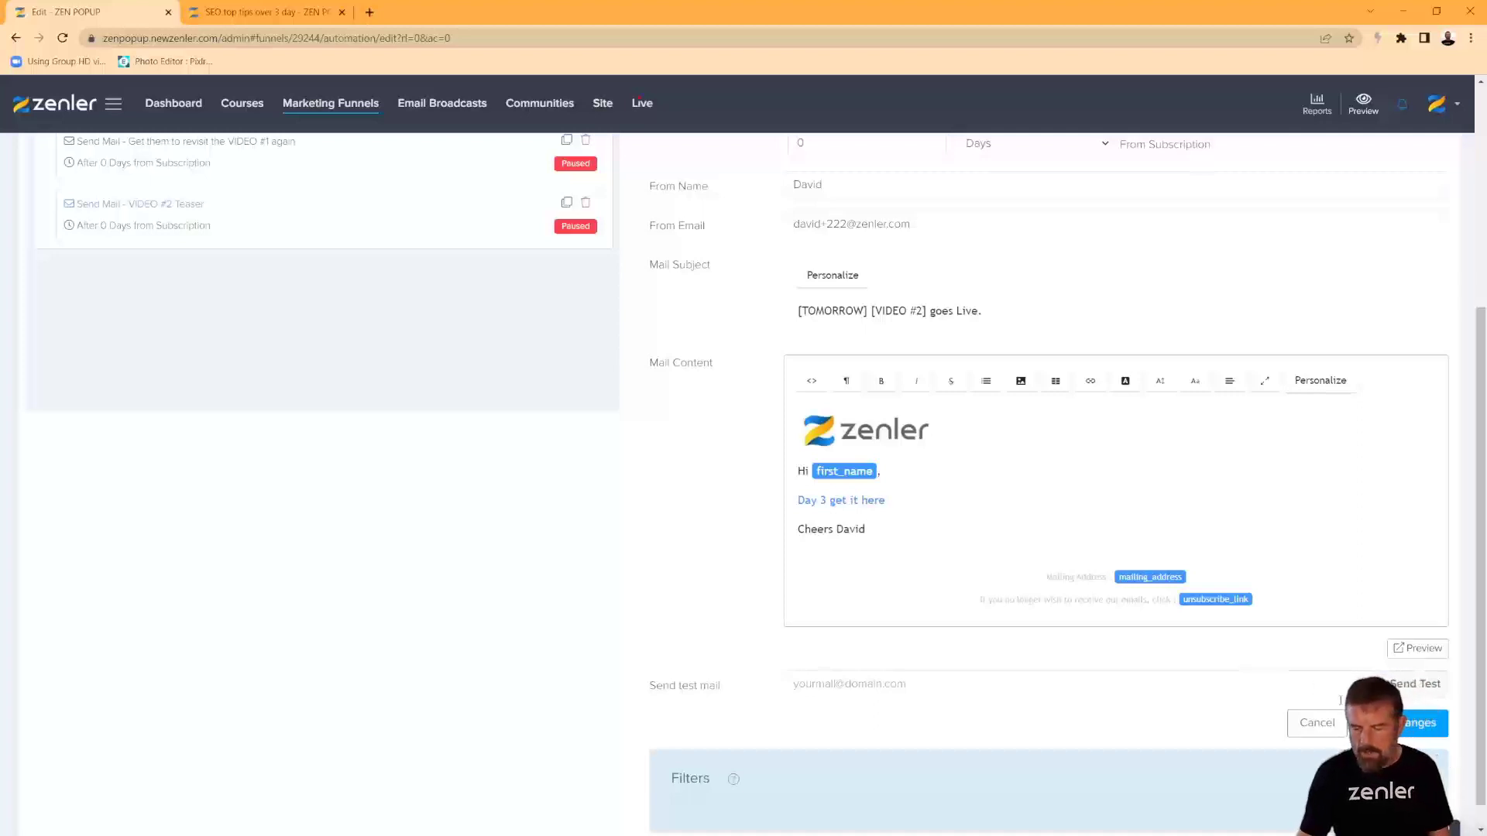
Save the changes to the VIDEO #2 Teaser email and make the action live.
left_click(1386, 724)
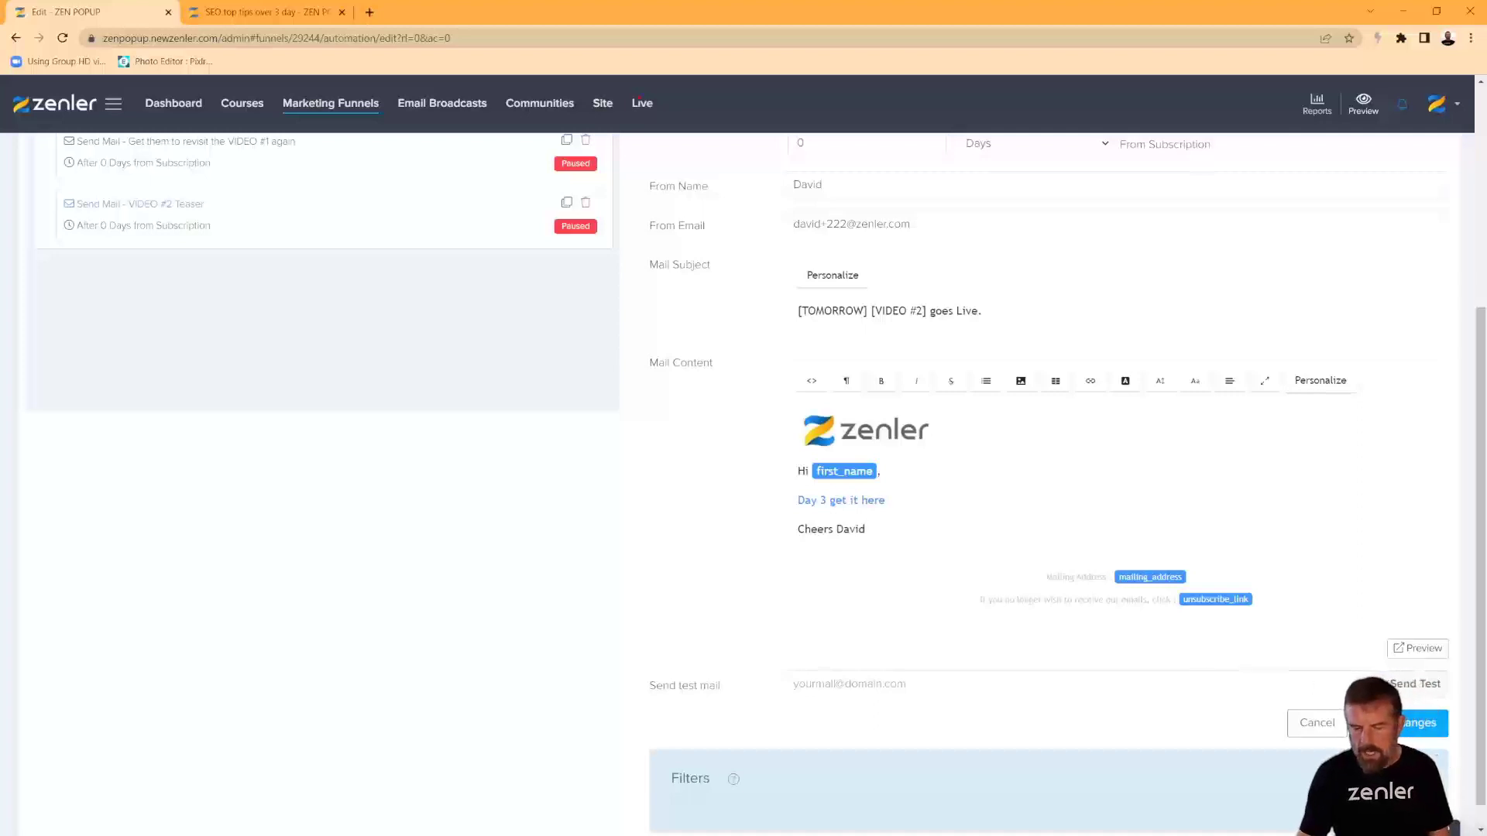
left_click(800, 543)
left_click(825, 535)
scroll(521, 523, "up", 3)
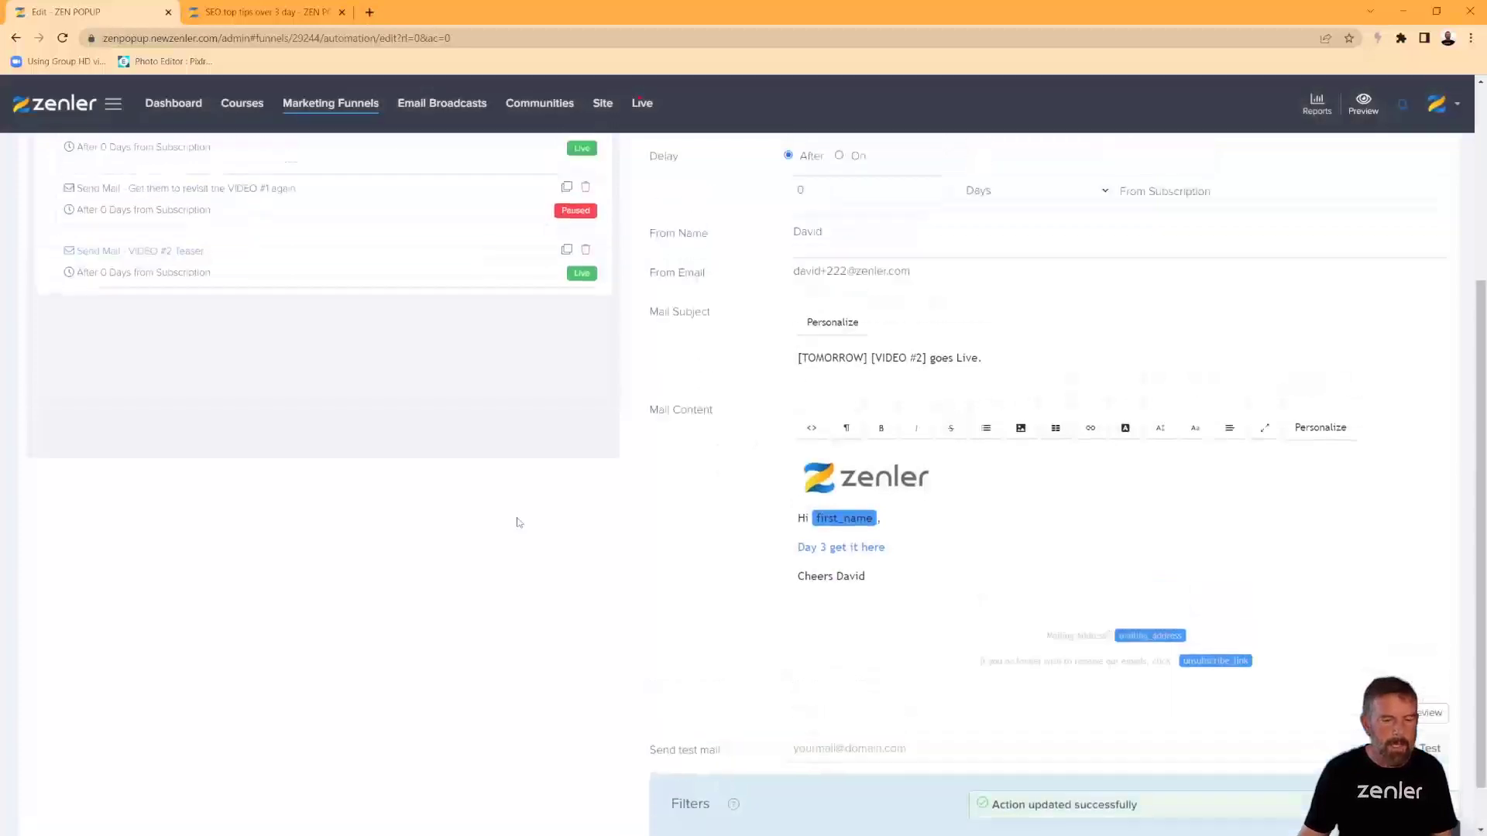
Reopen the "Get them to revisit the VIDEO #1 again" email and delete its "Read & Delete this block" section above the greeting.
left_click(376, 384)
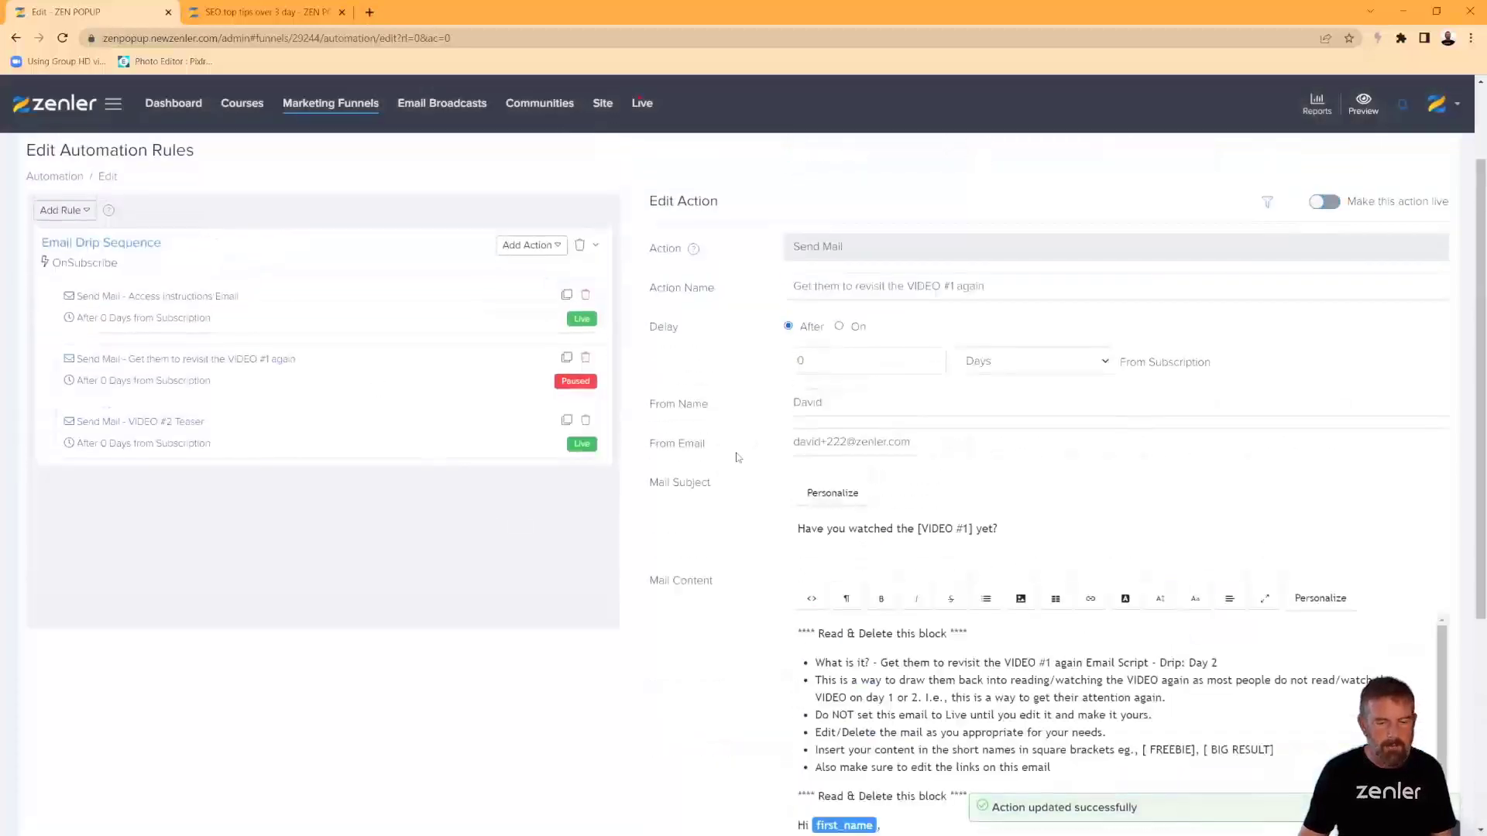
scroll(1097, 568, "down", 3)
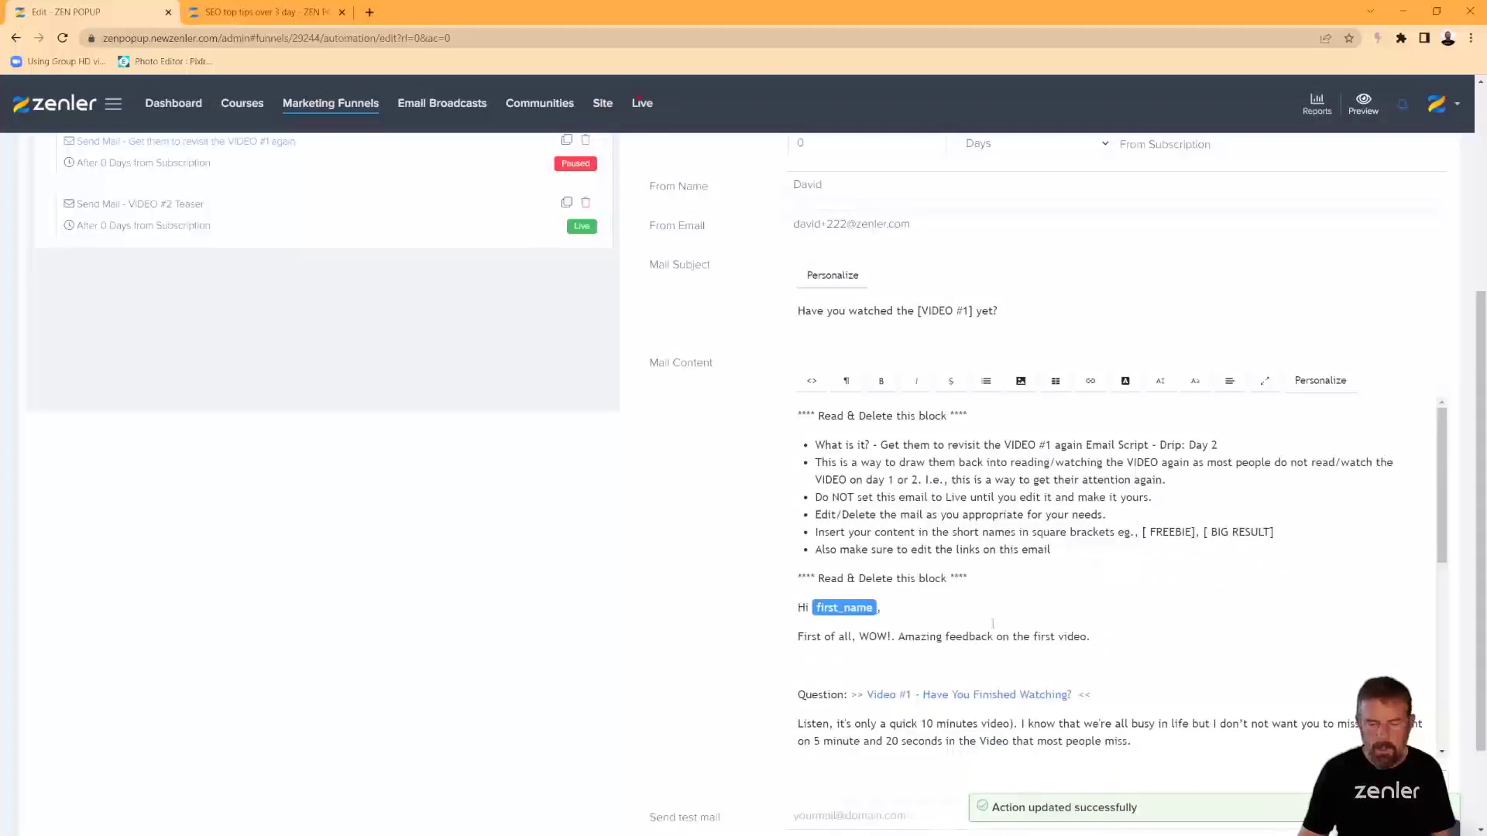
scroll(819, 554, "up", 1)
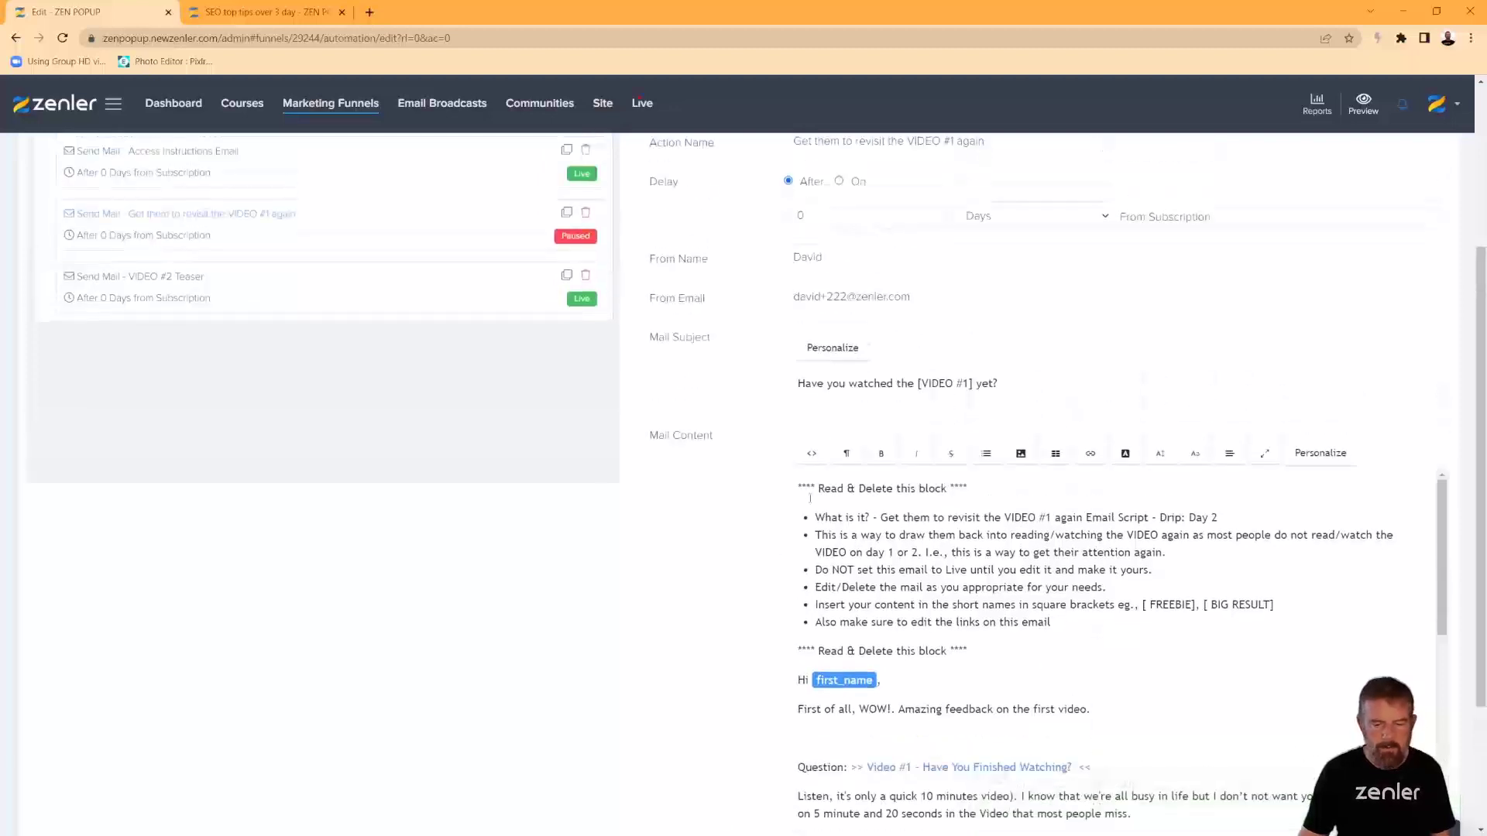
left_click_drag(803, 677, 796, 487)
key("BackSpace")
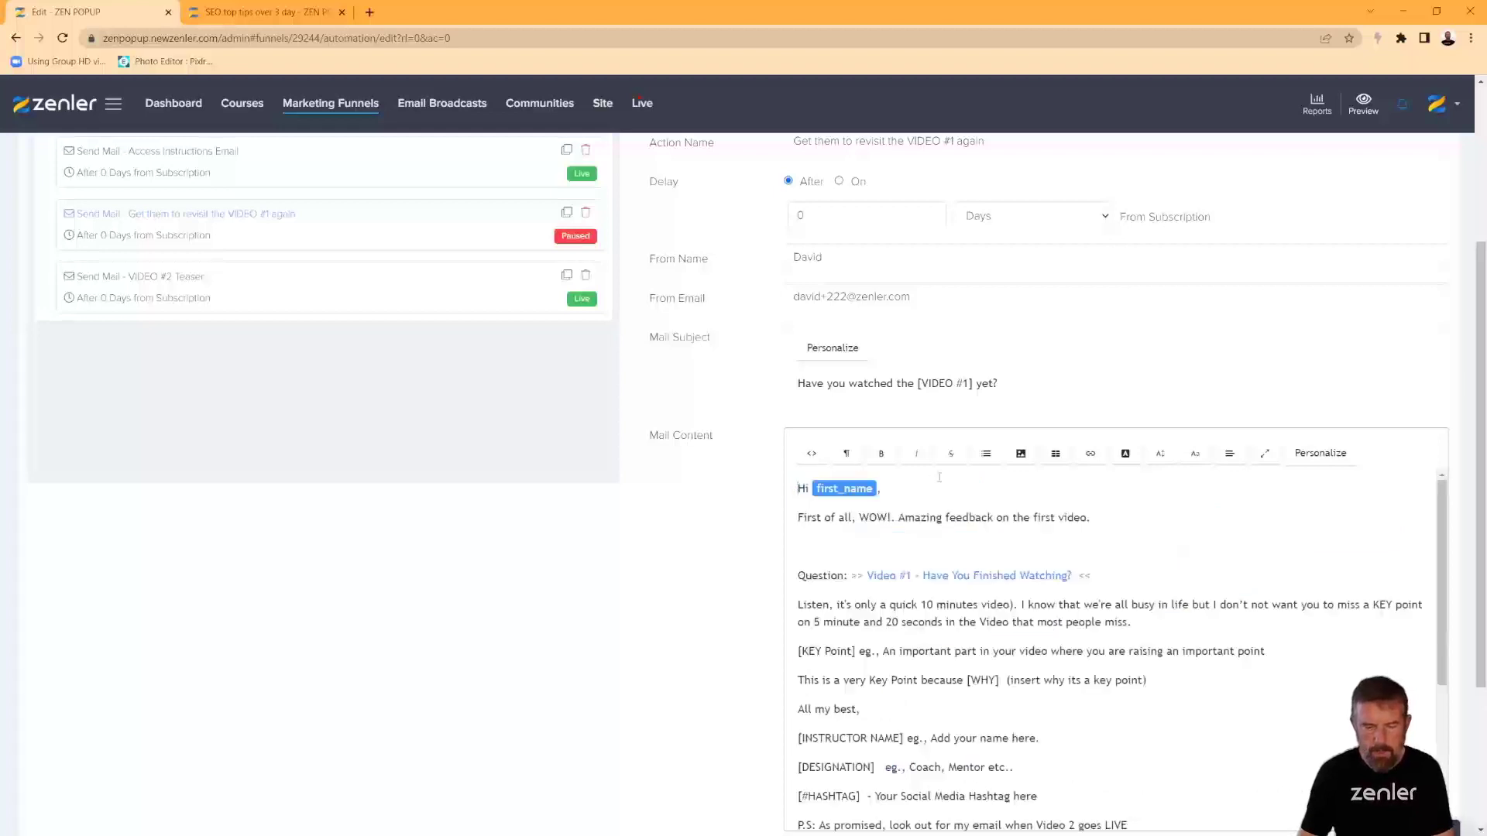
Insert the zenler logo from the existing images above this email's greeting and shrink it.
left_click(1021, 453)
left_click(616, 408)
left_click(690, 471)
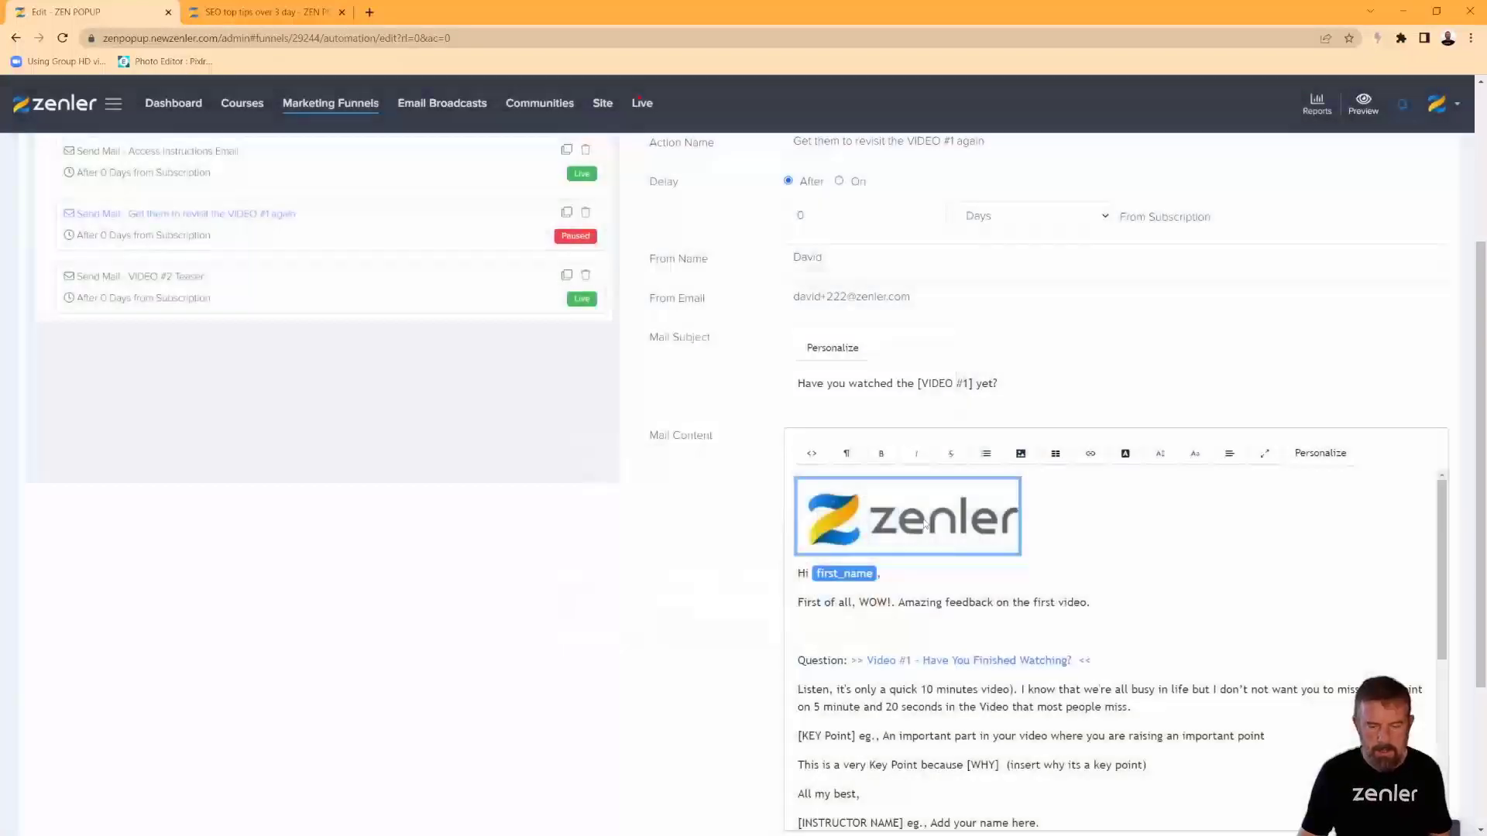
left_click_drag(1021, 555, 938, 529)
left_click(1088, 561)
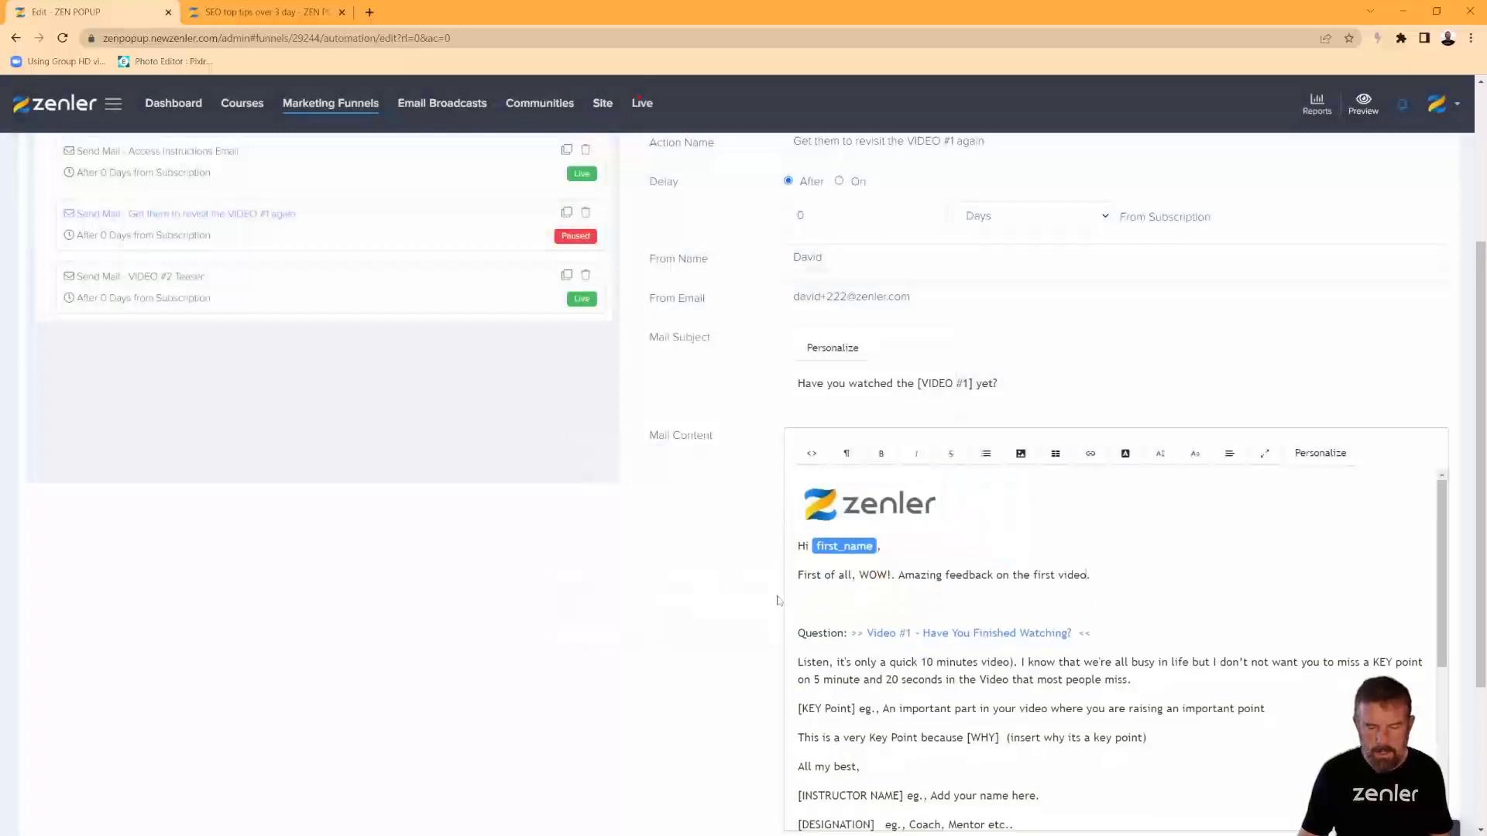
Replace all the template text below the greeting with "Day 2 get it here".
left_click_drag(798, 575, 930, 600)
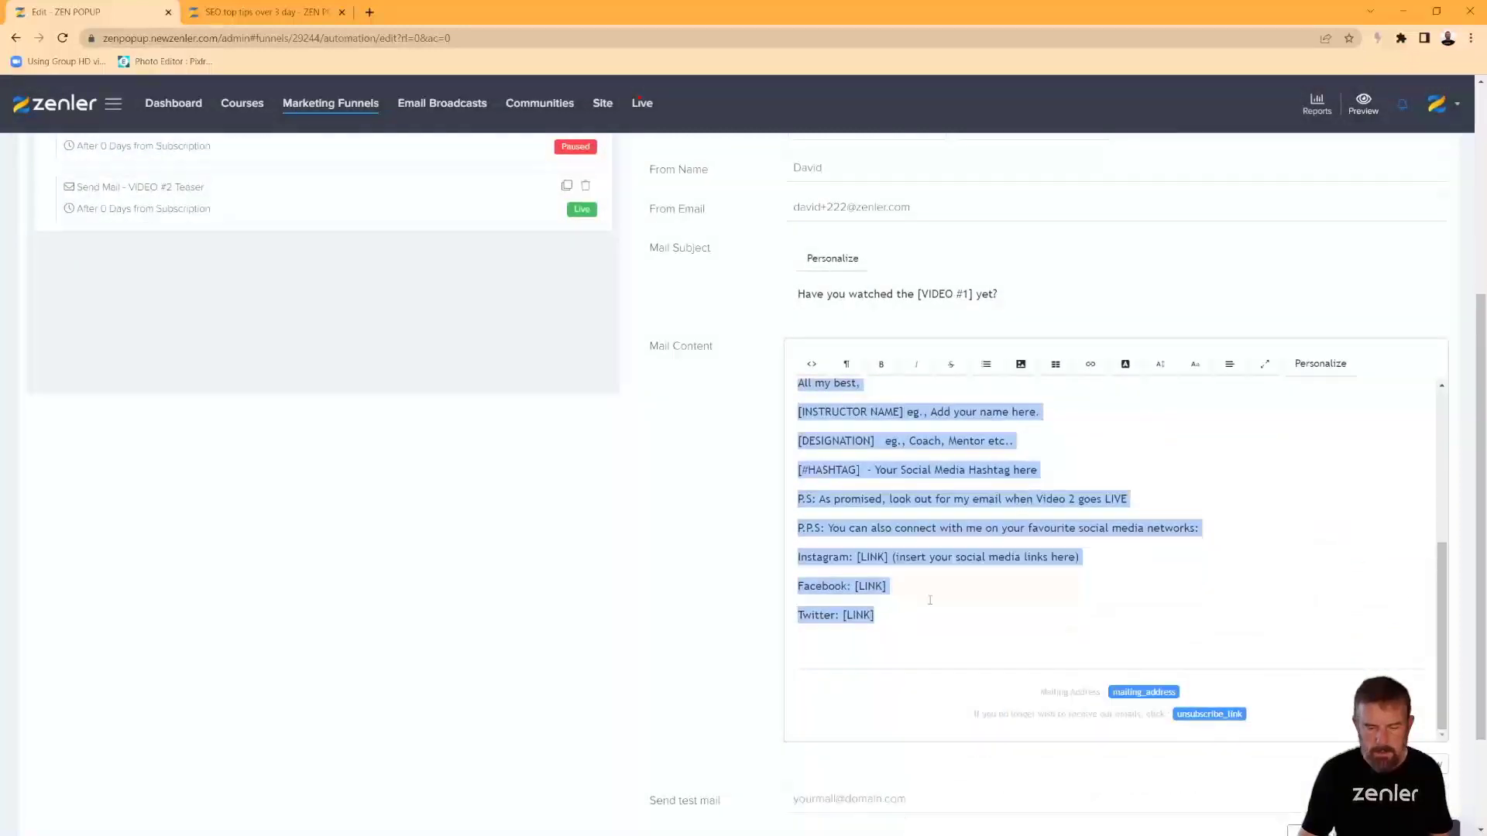
type("Day")
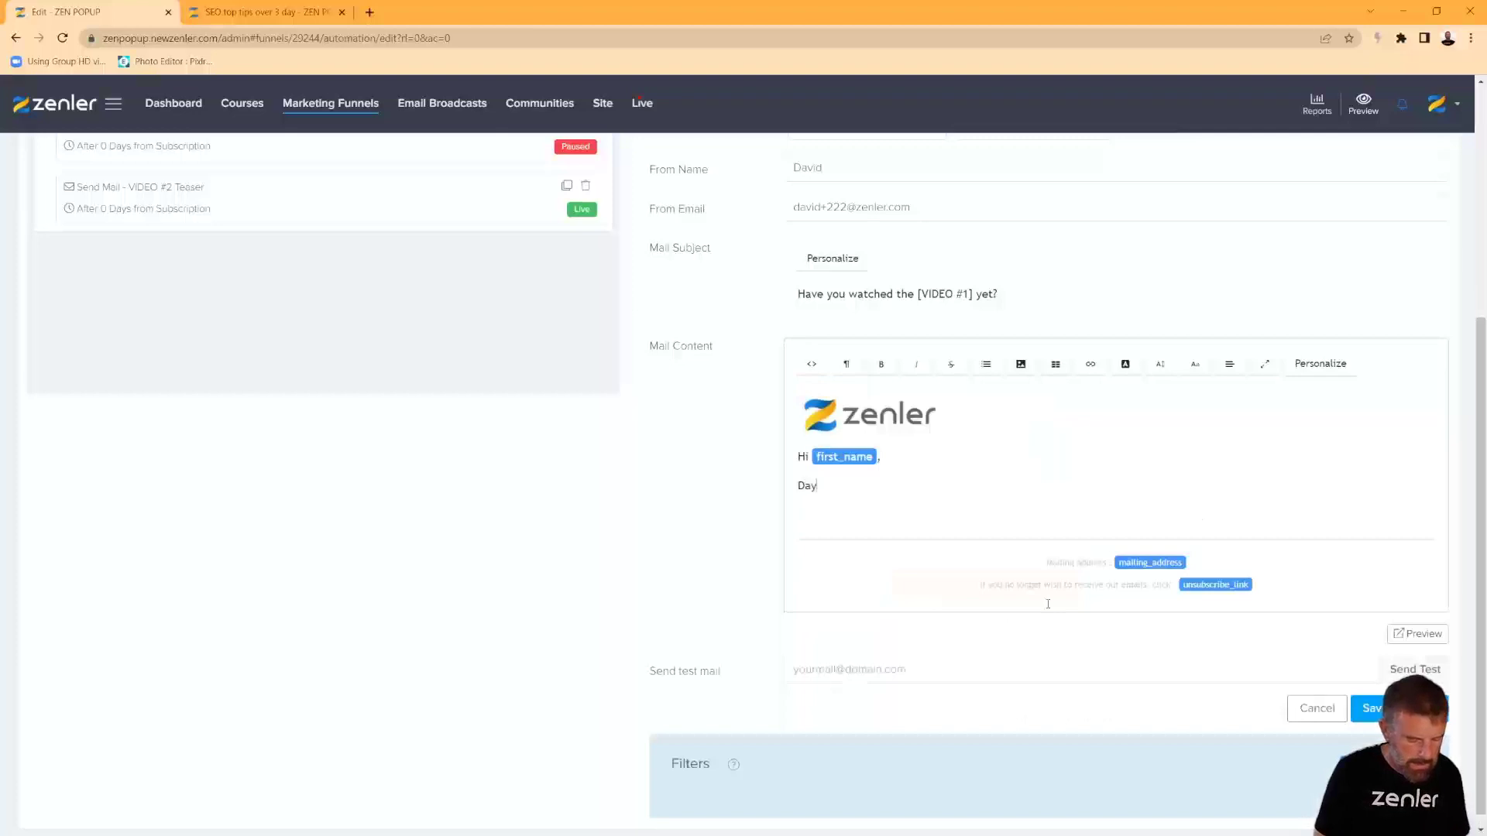
type(" 2 get it here")
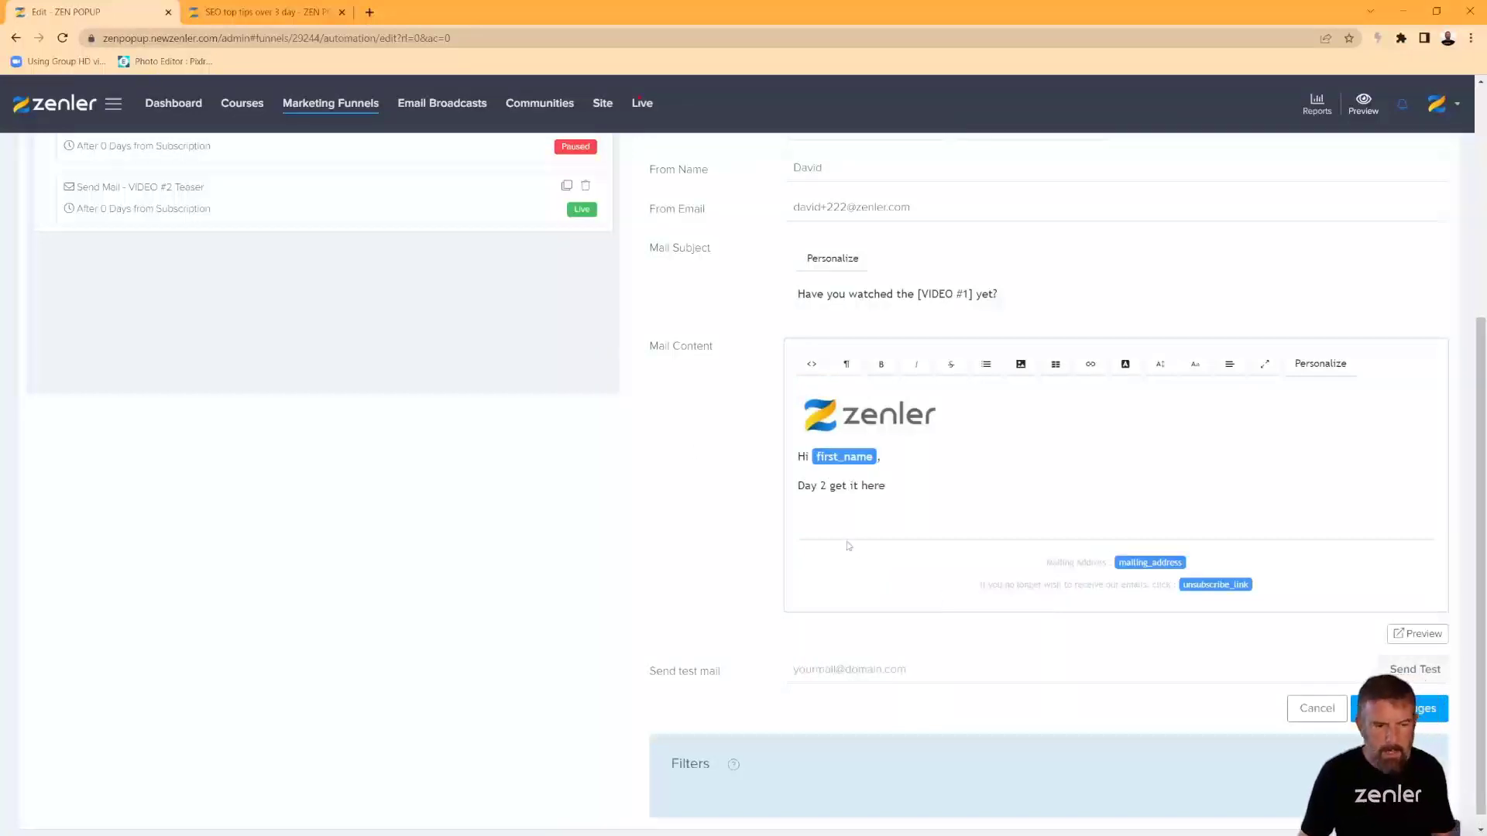
Copy the VIDEO - 2 page's URL from the funnel's steps page and return to the email editor.
left_click(310, 13)
left_click(1107, 491)
key("ctrl+Tab")
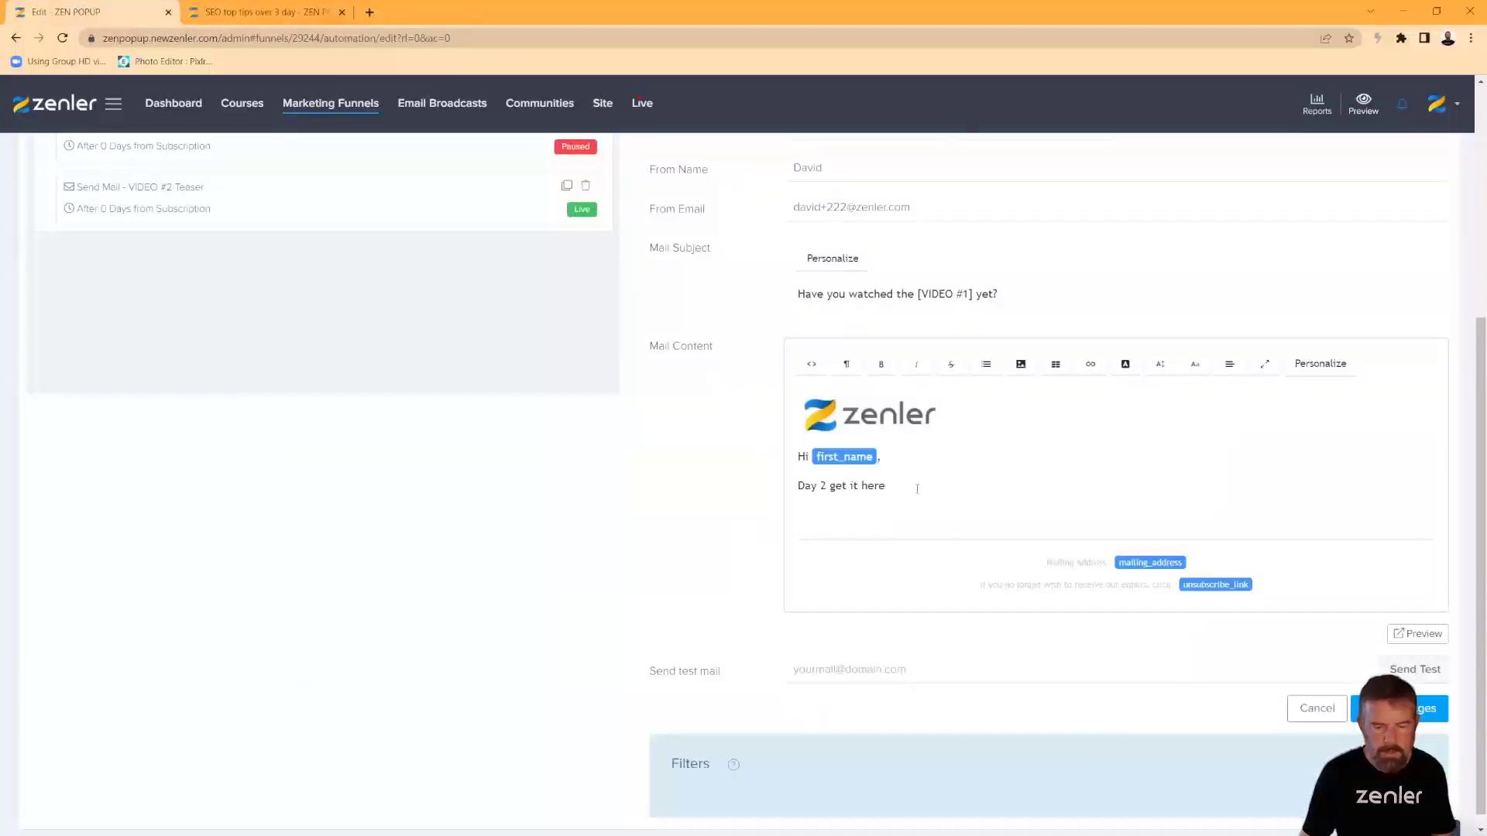
Link the text "Day 2 get it here" in the mail content to the copied page URL.
left_click_drag(911, 488, 780, 490)
left_click(1124, 362)
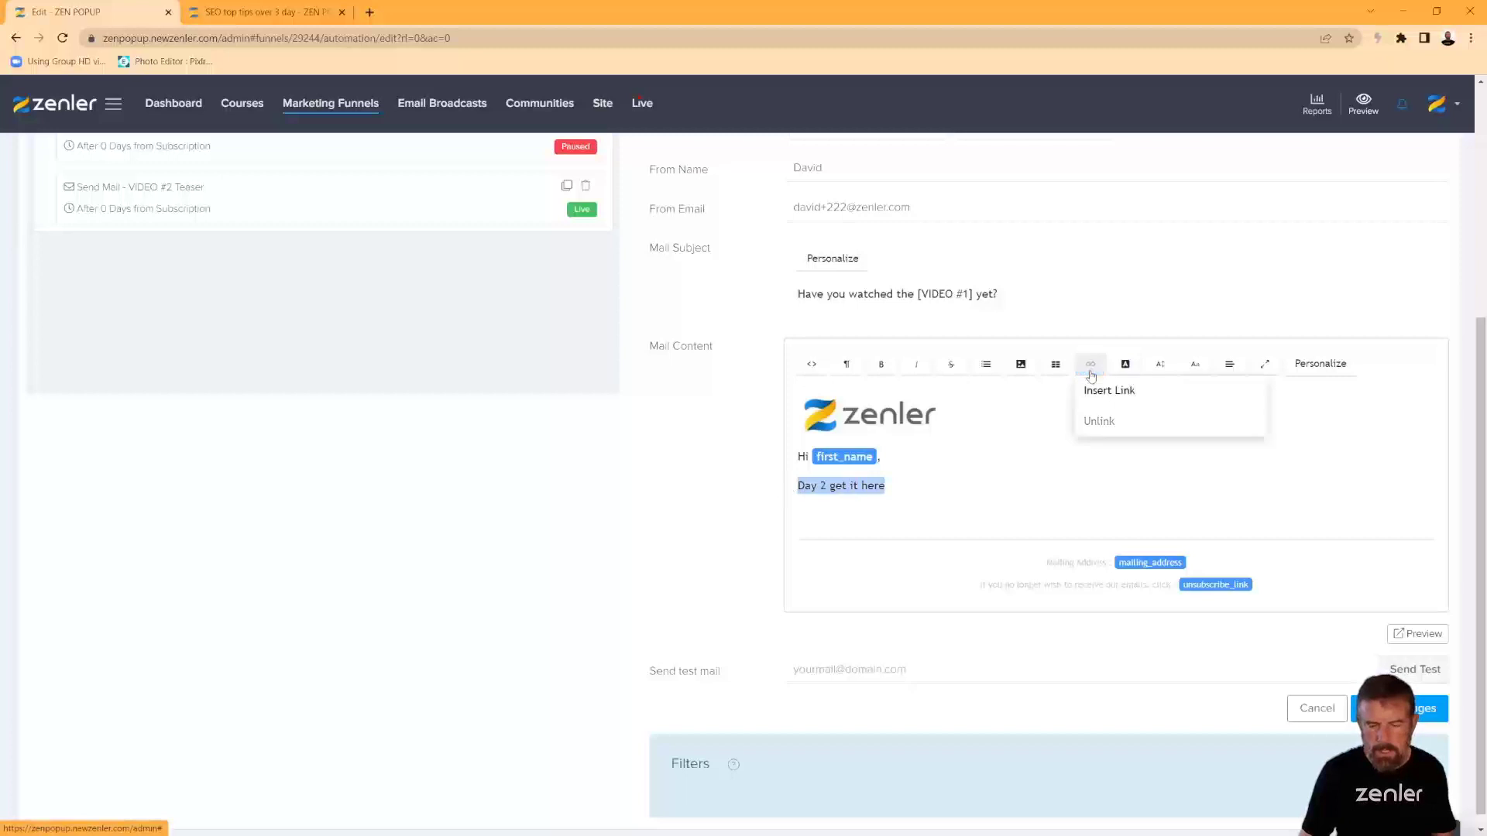
left_click(1104, 389)
key("ctrl+v")
left_click(566, 580)
Add a "Cheers" sign-off with the sender's first name below the link, then save the email action and make it live.
left_click(1161, 515)
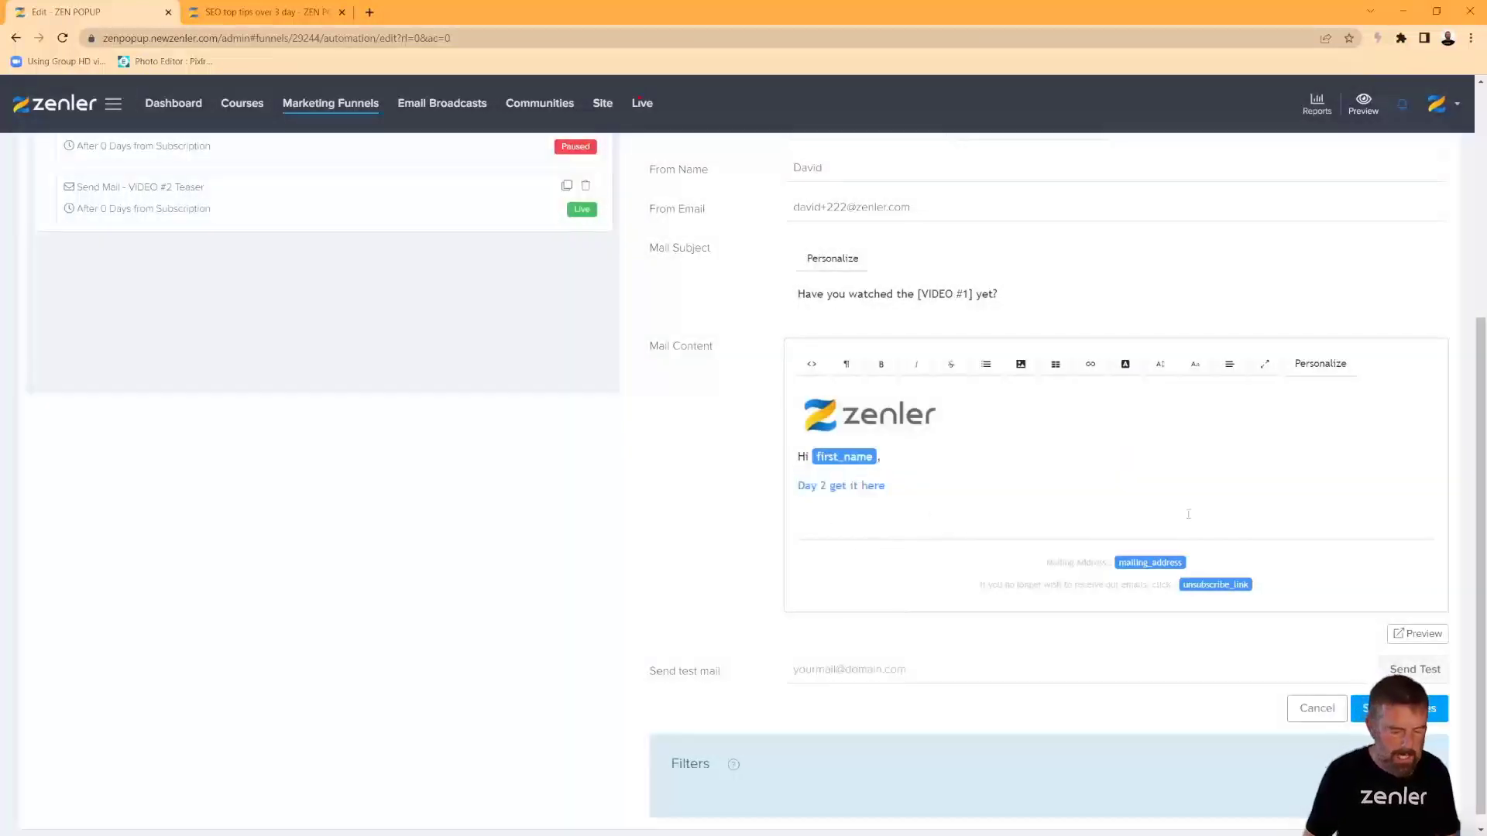
type("Cheers David")
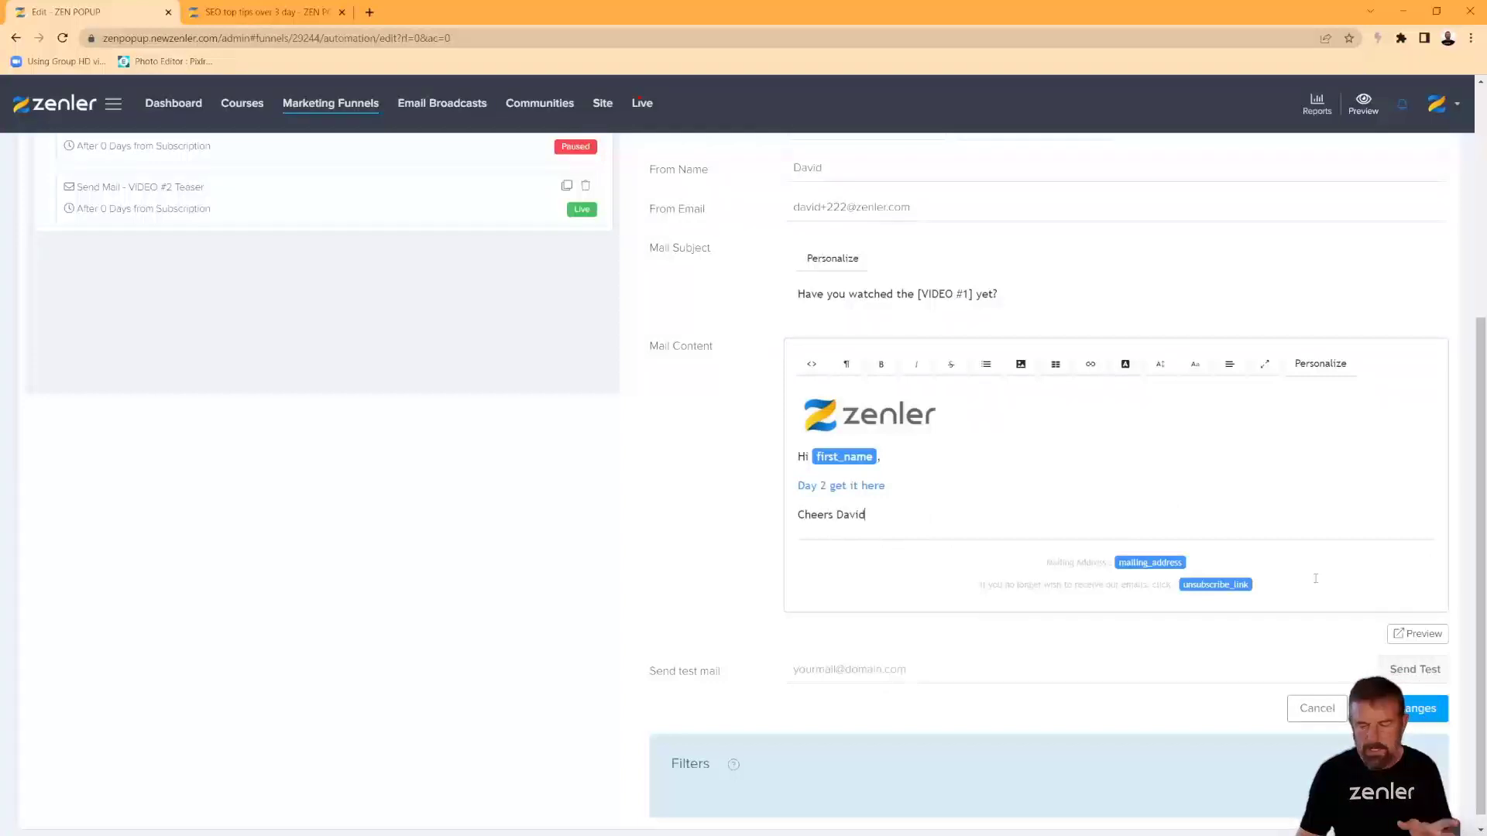
left_click(1421, 709)
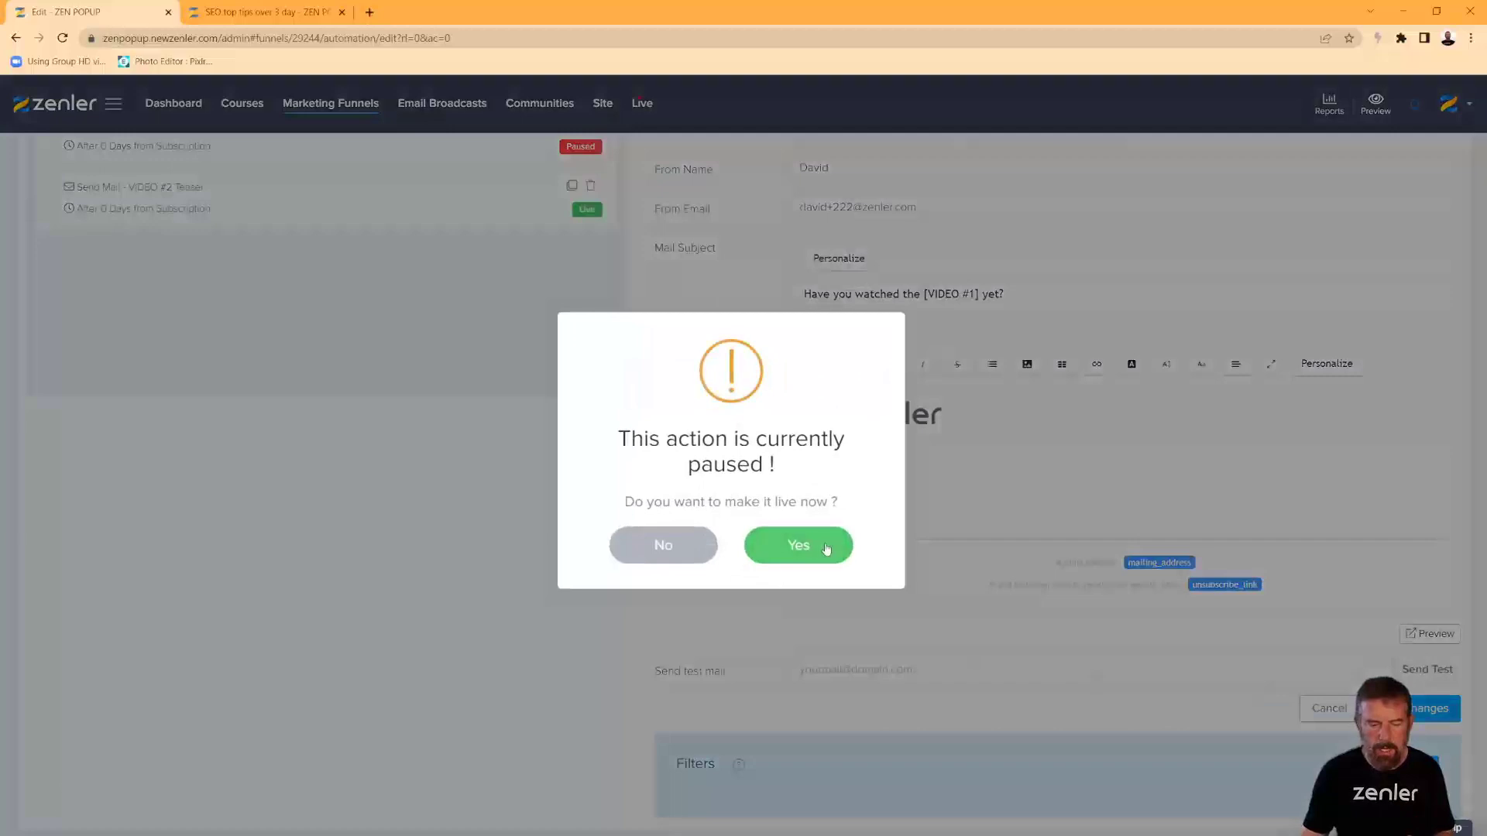
left_click(794, 549)
left_click(789, 547)
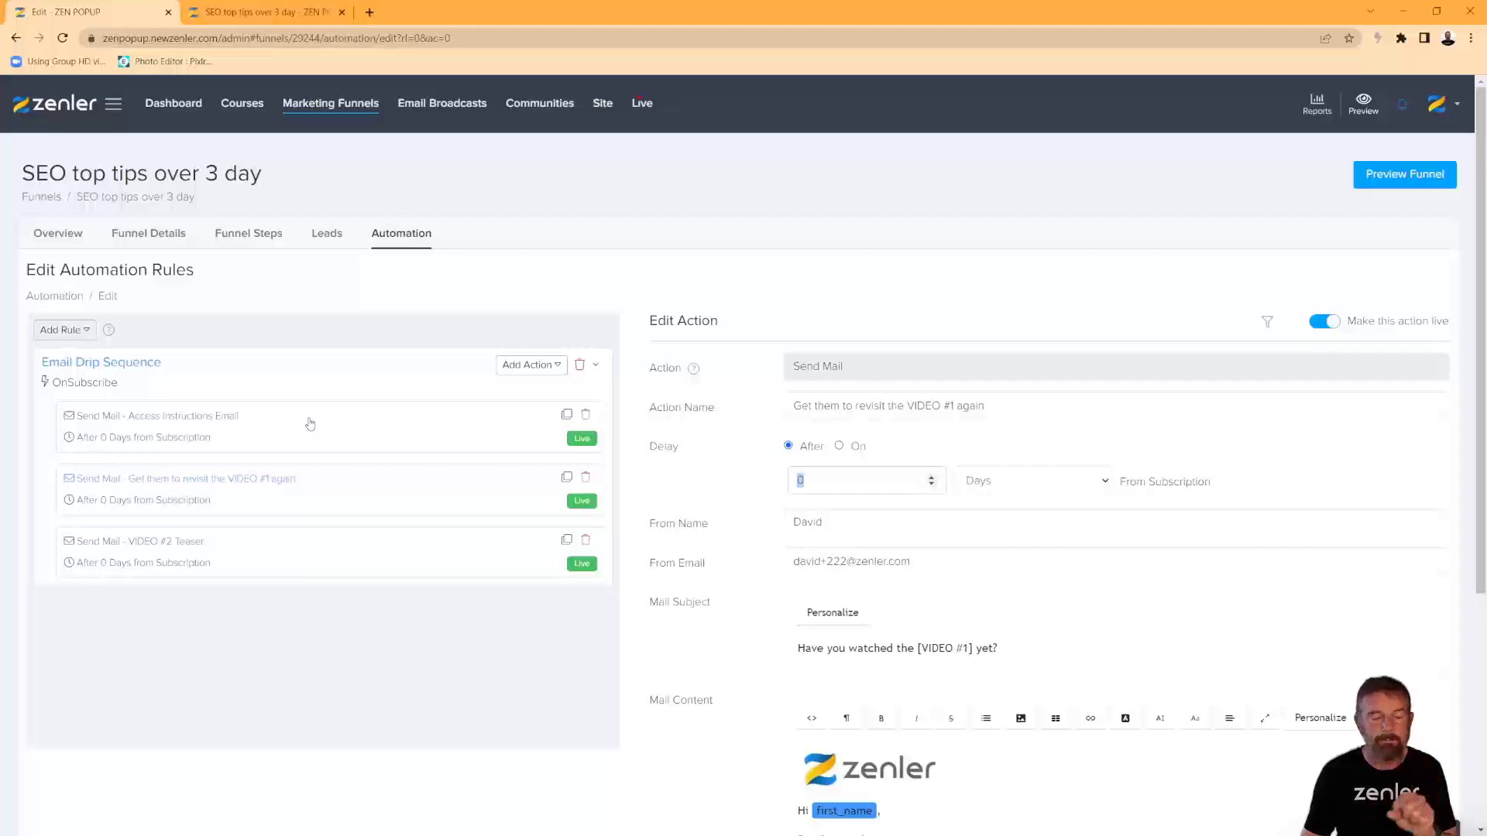
Set the "Get them to revisit the VIDEO #1 again" email's delay to 1 day and save it for existing leads too.
type("1")
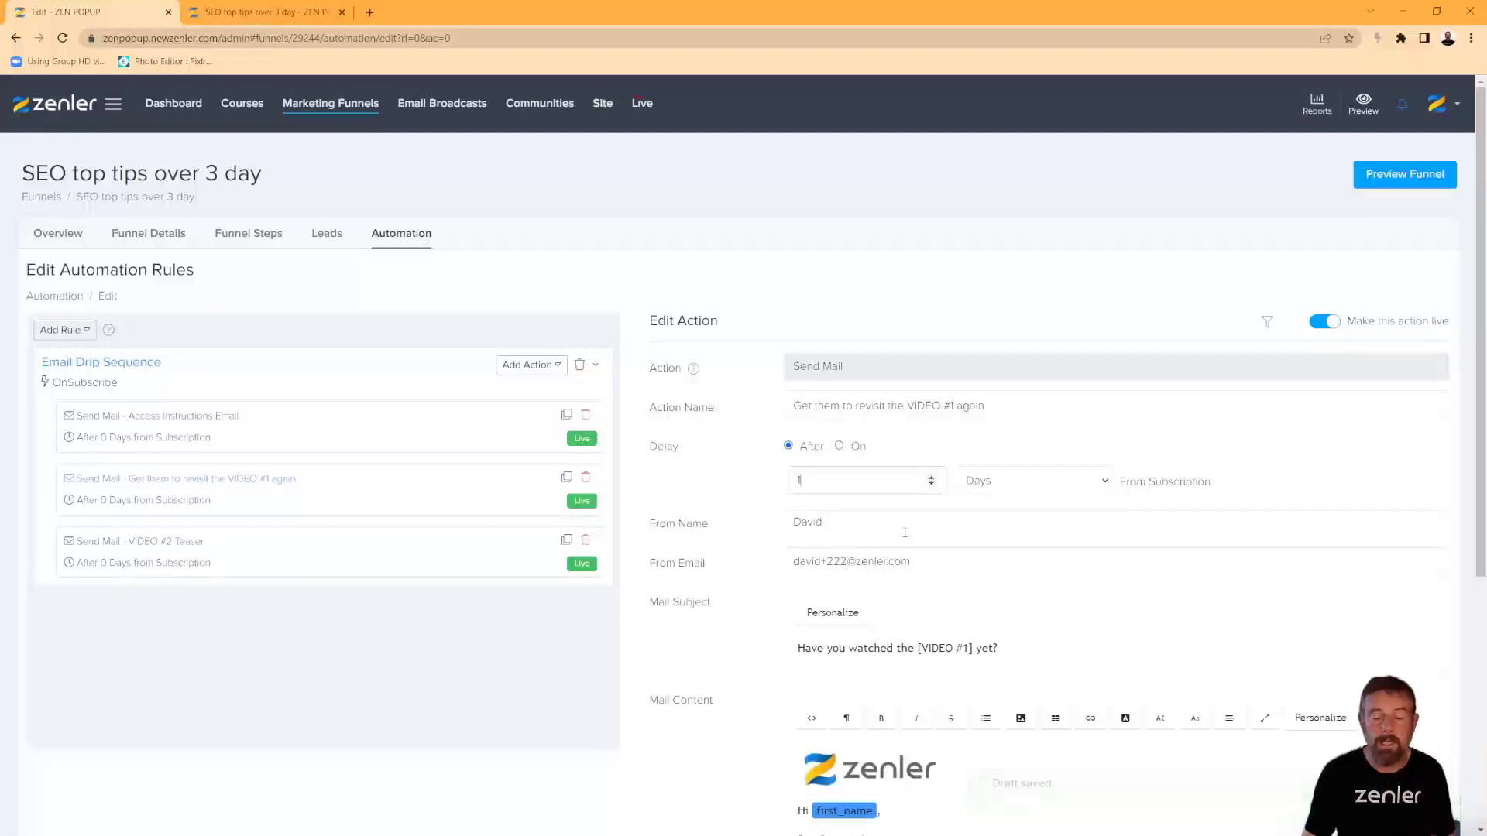
scroll(930, 768, "down", 2)
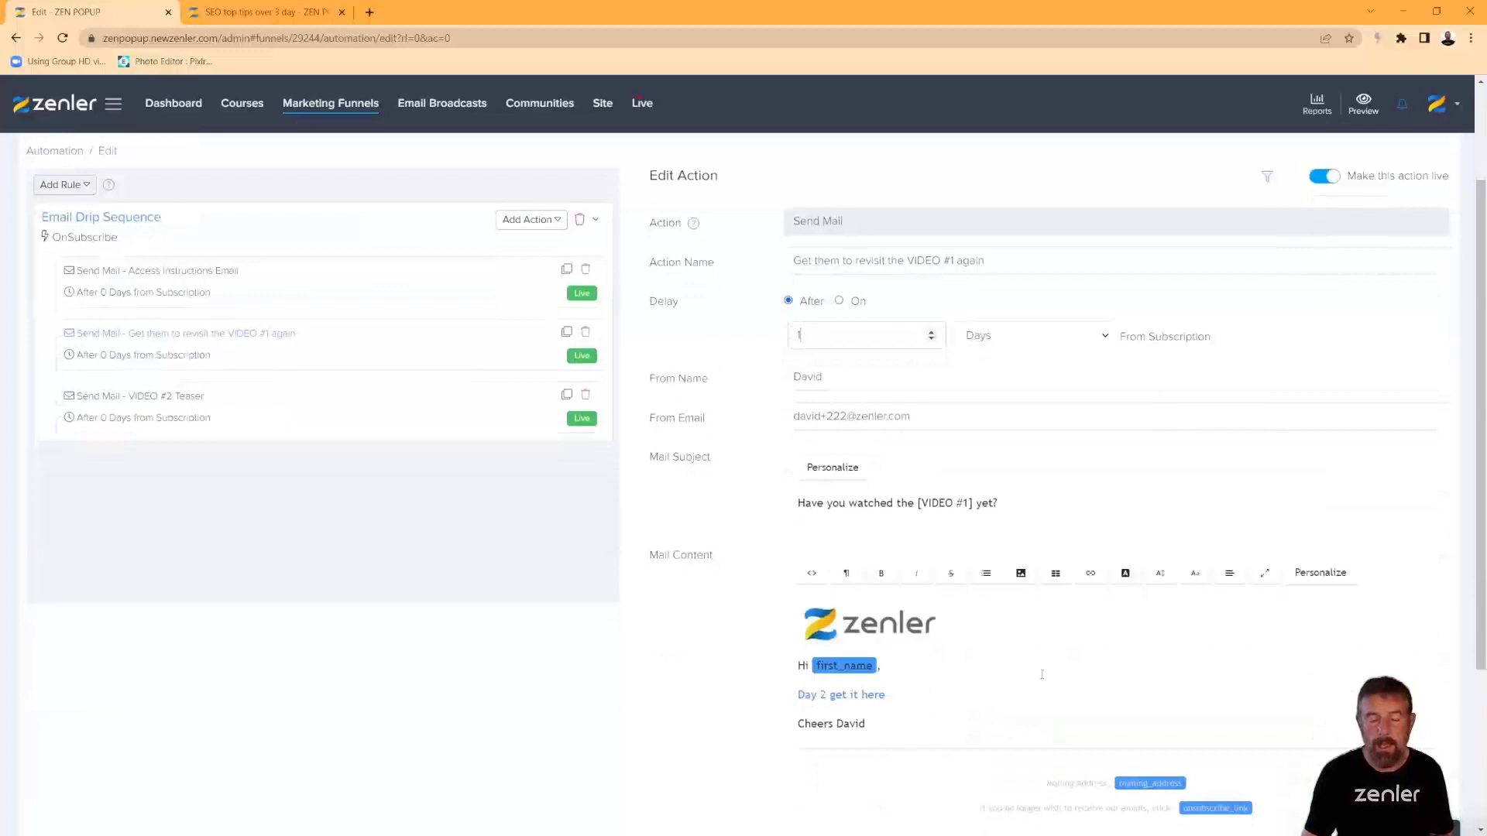
scroll(1020, 643, "up", 2)
scroll(1218, 577, "down", 5)
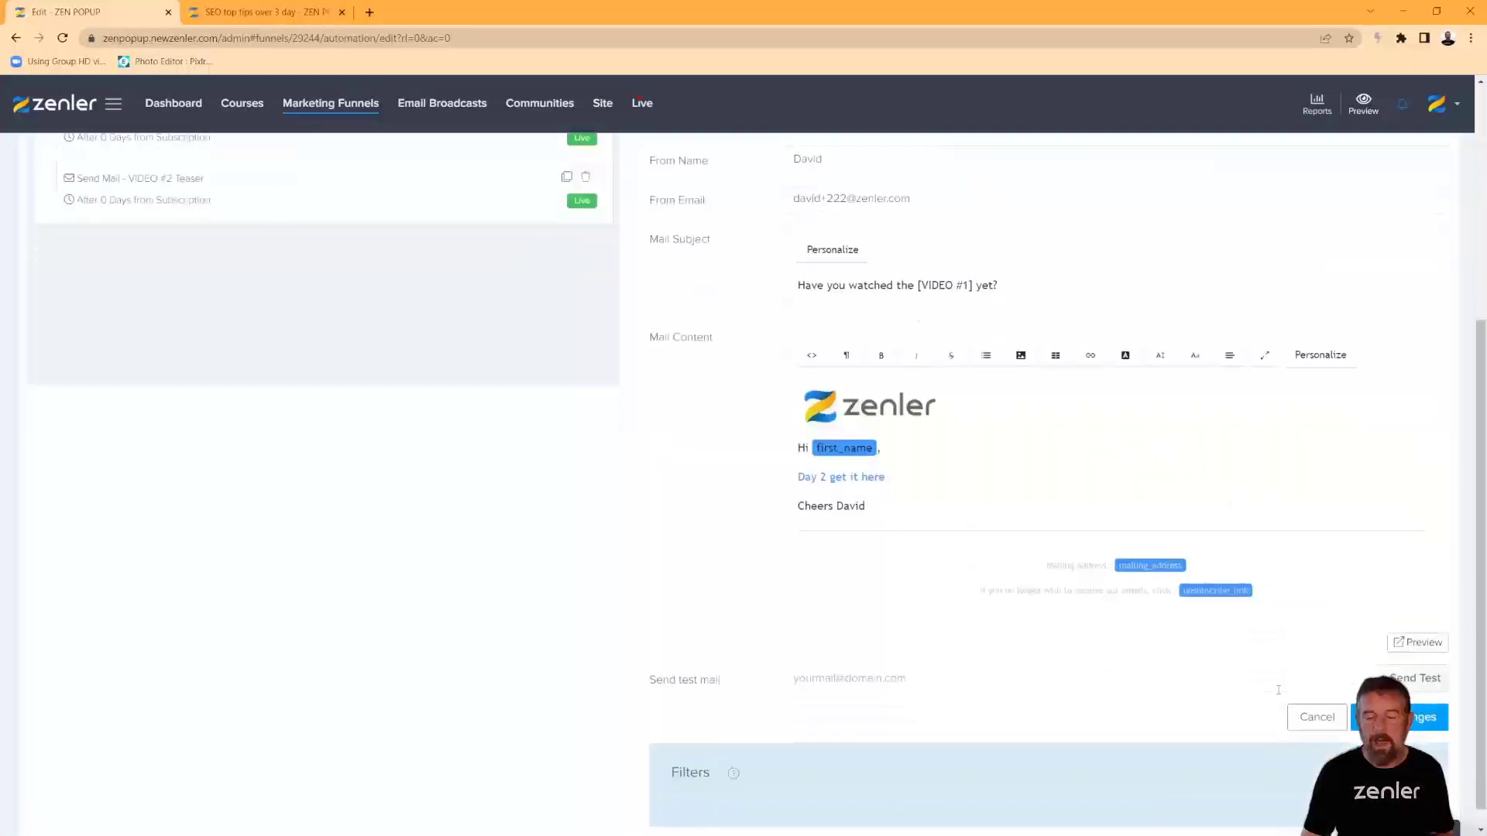
left_click(1394, 717)
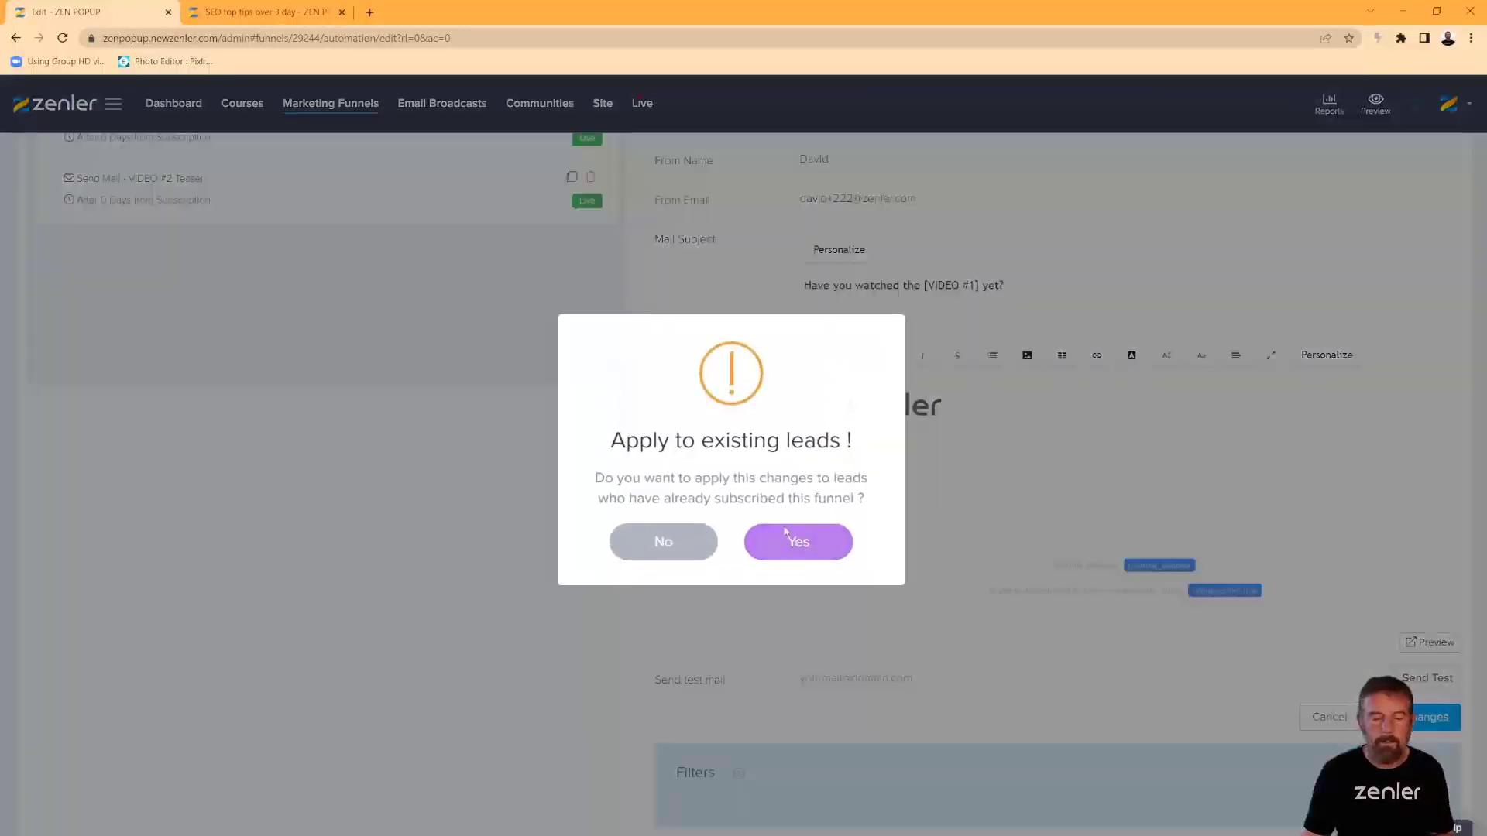
left_click(790, 541)
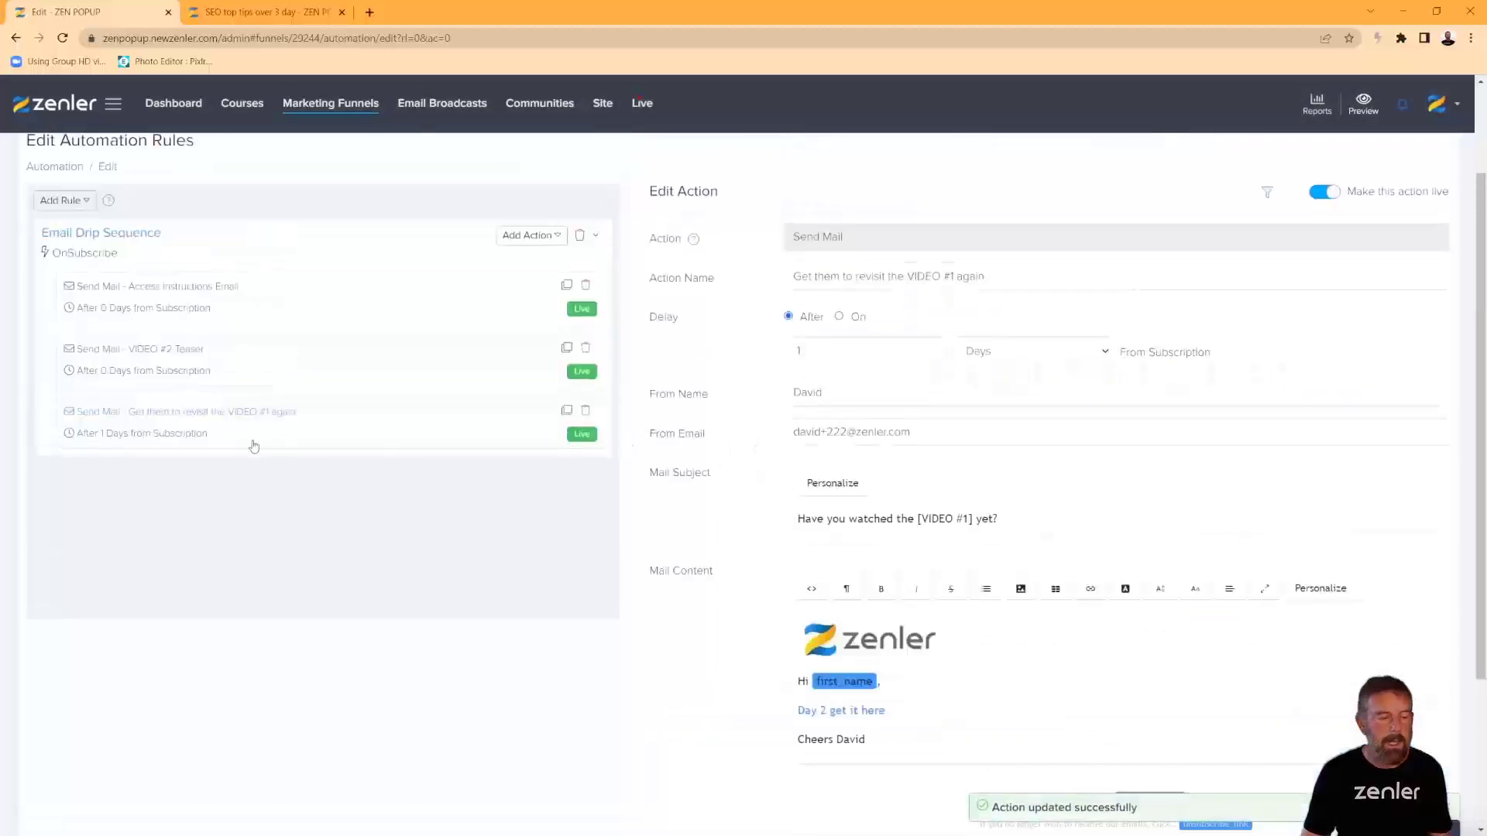
Set the "Get them to revisit the VIDEO #1 again" email's delay to 2 days and save it, applying it to existing leads.
left_click_drag(815, 353, 770, 358)
type("2")
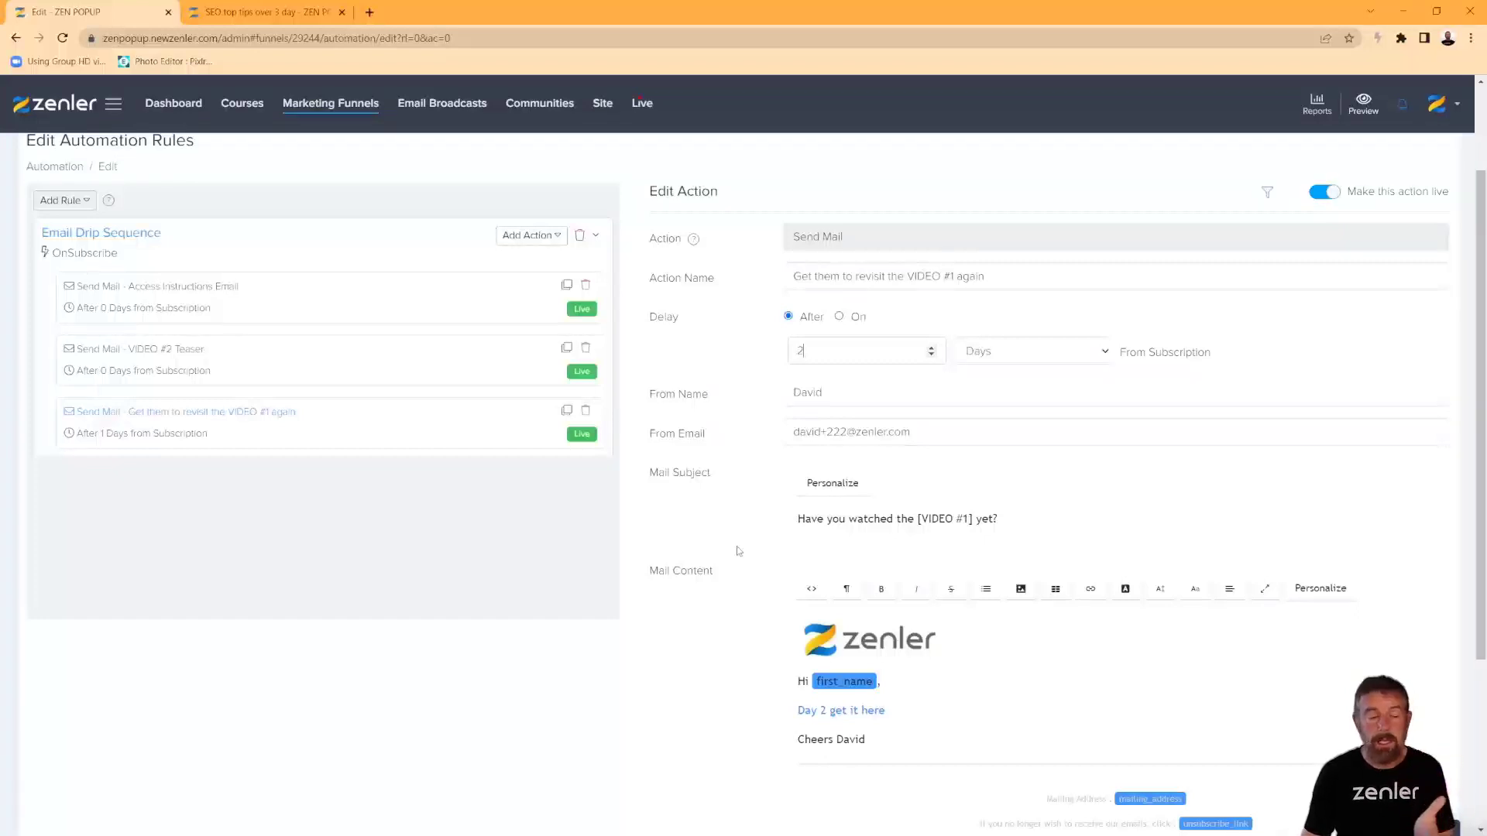
scroll(1419, 709, "down", 3)
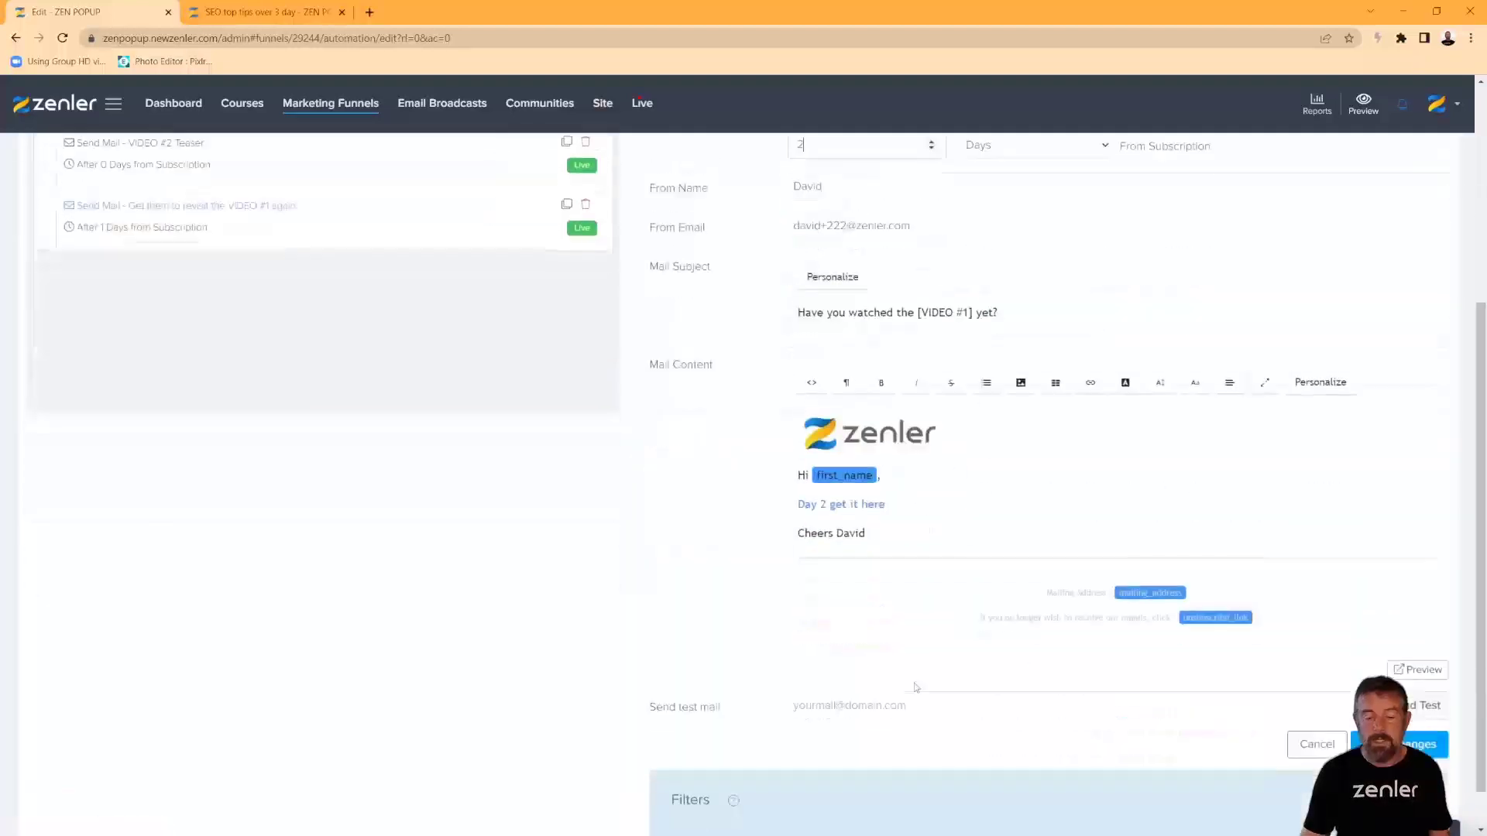
left_click(1417, 732)
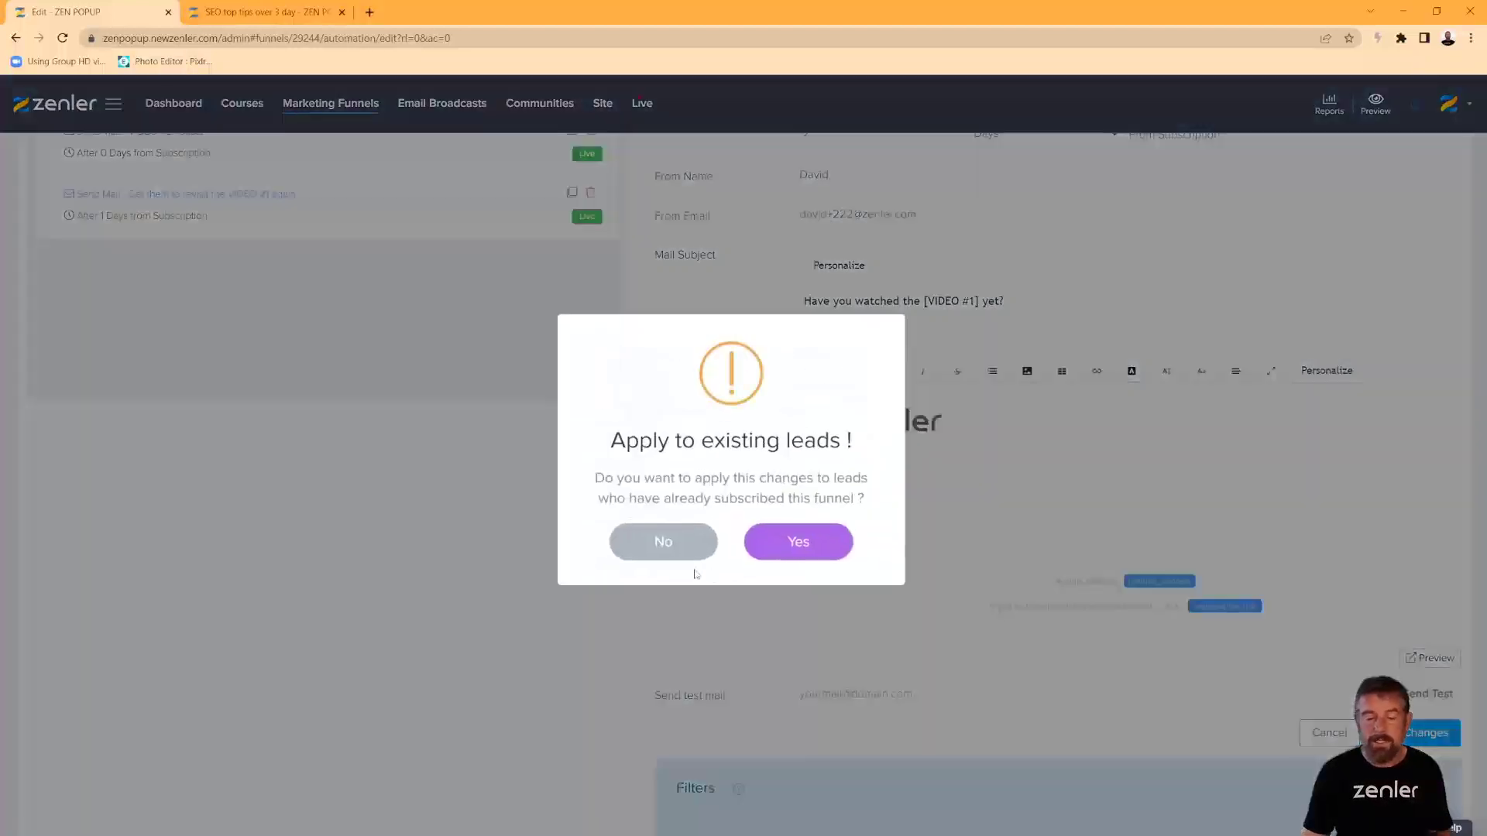
left_click(797, 542)
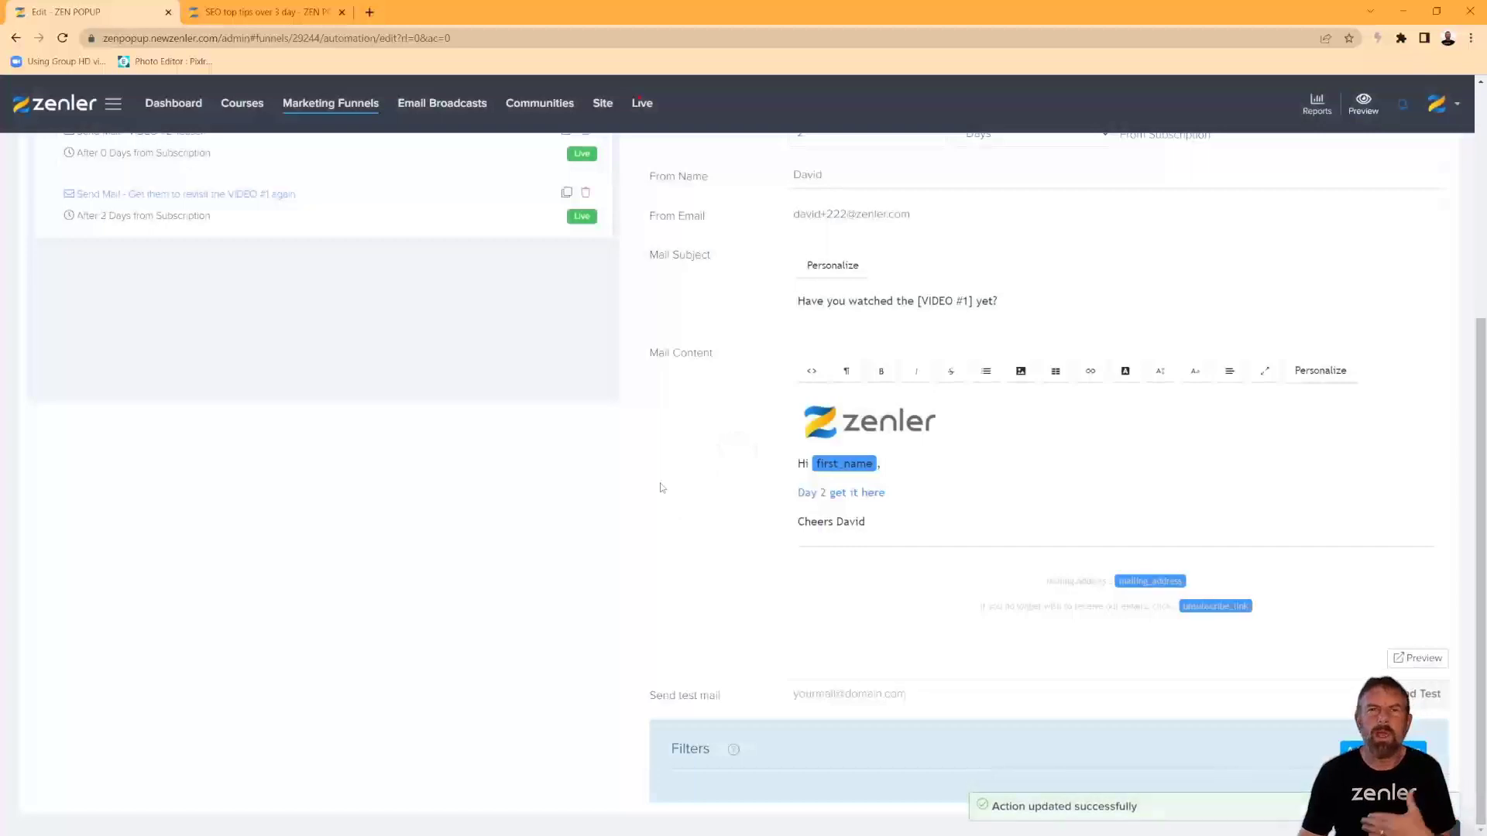
Switch the email's delay unit to Minutes and save the change, applying it to existing leads.
scroll(642, 472, "up", 4)
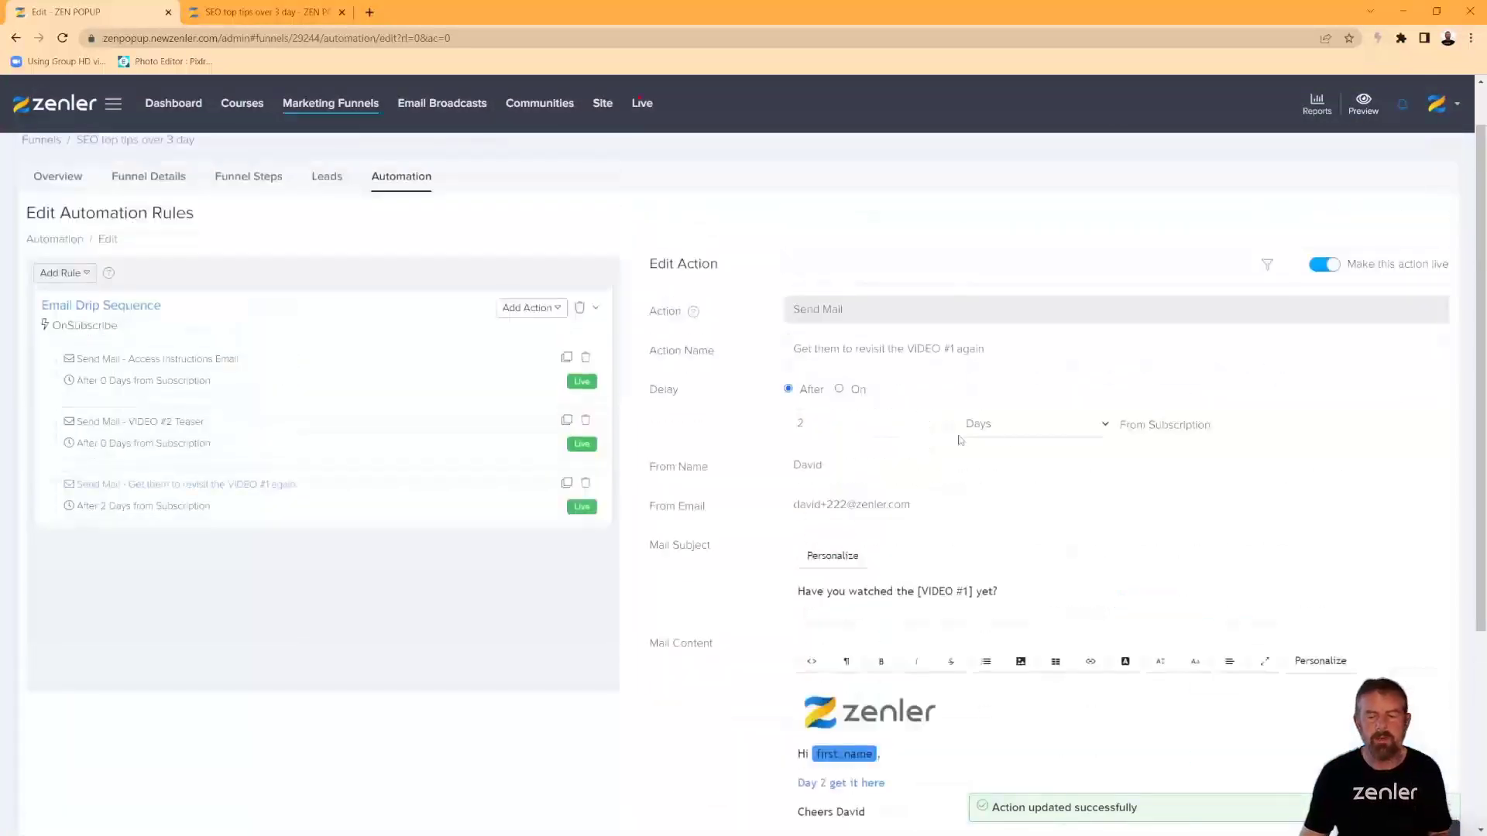
left_click(1105, 426)
left_click(1007, 446)
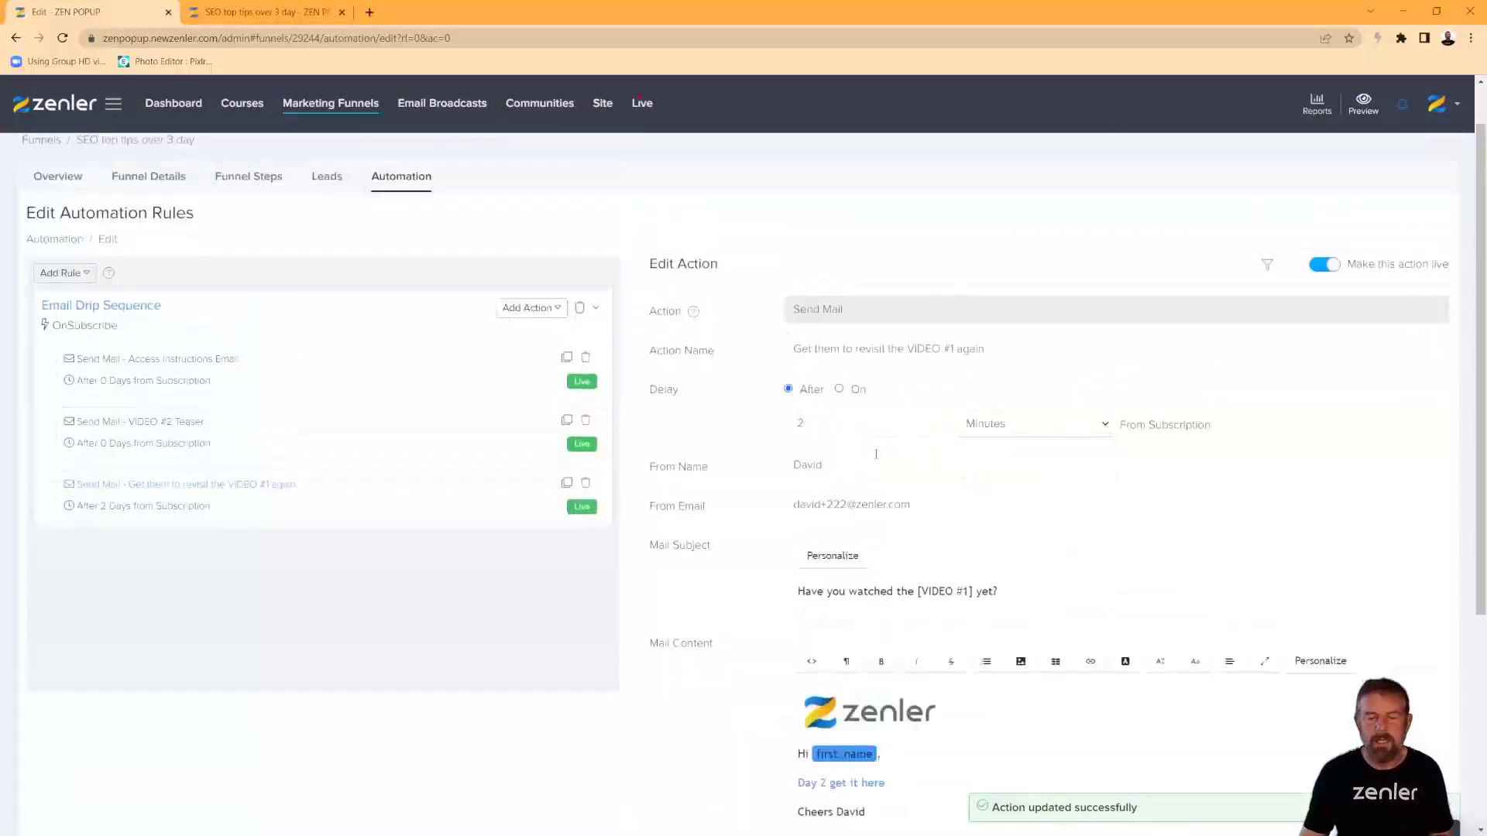
scroll(1230, 659, "down", 4)
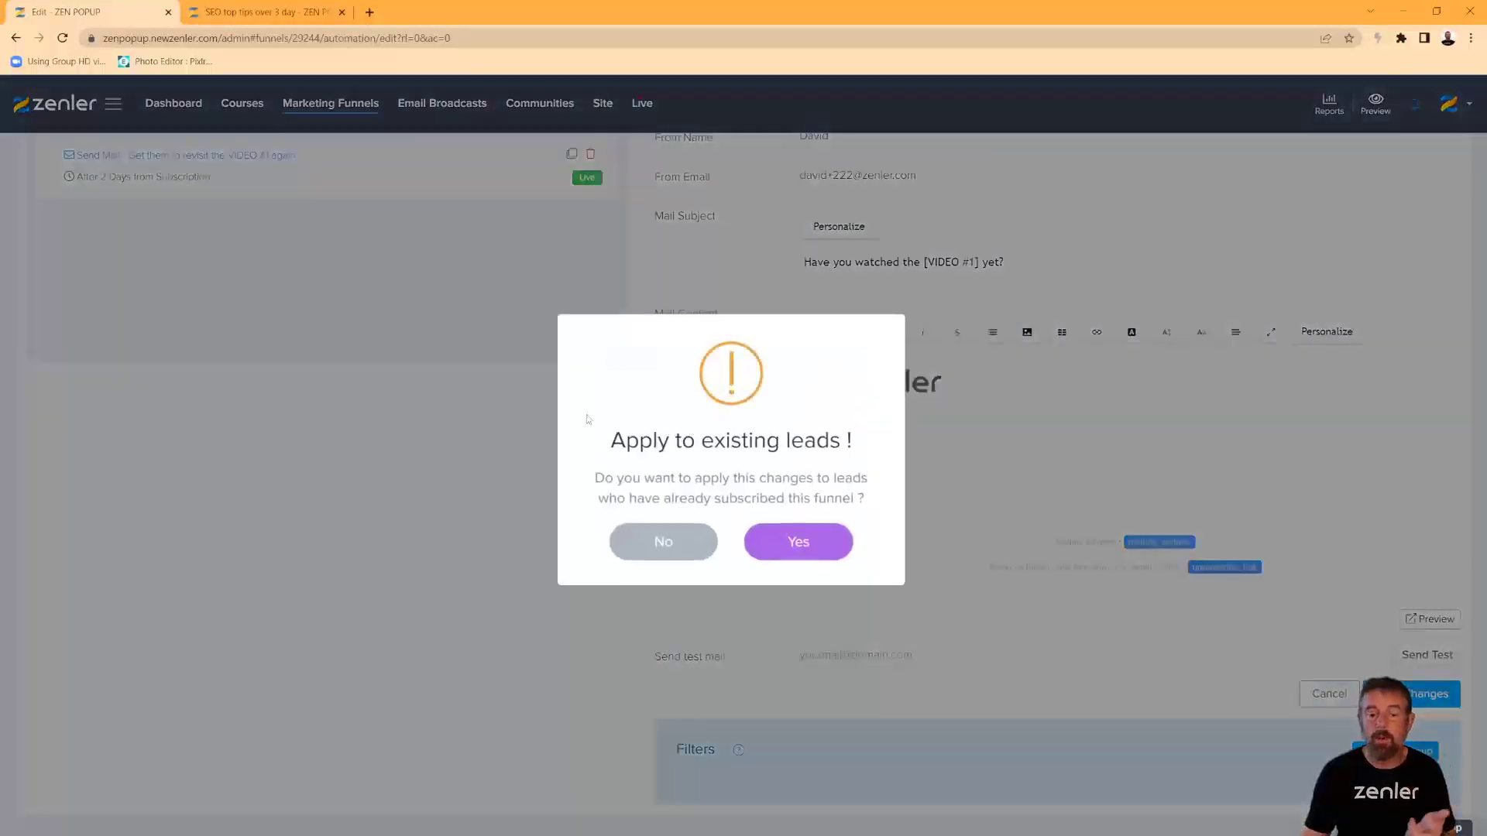
left_click(795, 542)
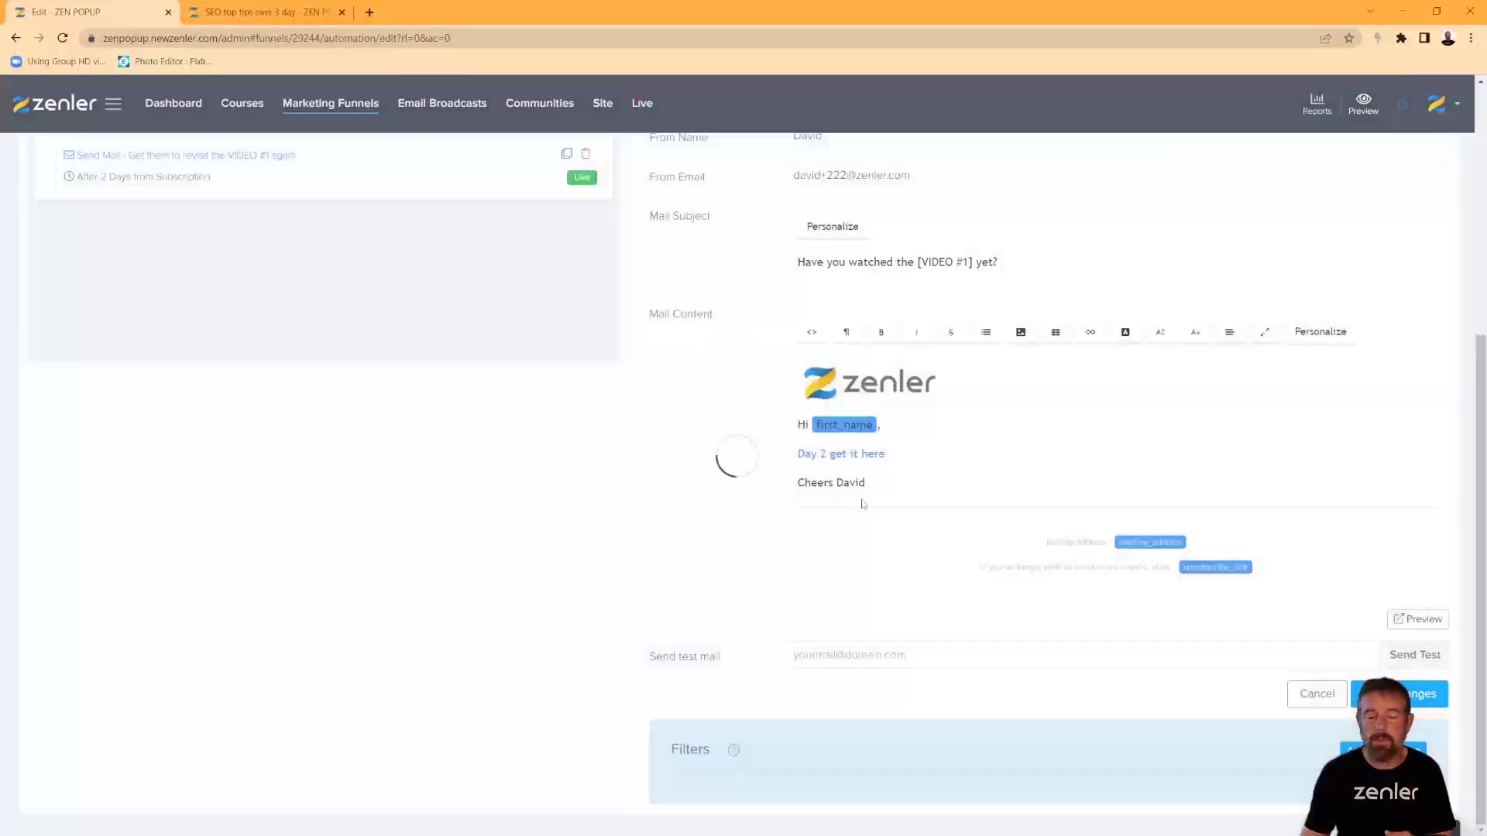
Open the VIDEO #2 Teaser email action and rename it as "DAY 2 VIDEO".
scroll(743, 505, "up", 5)
left_click(438, 491)
scroll(912, 533, "down", 3)
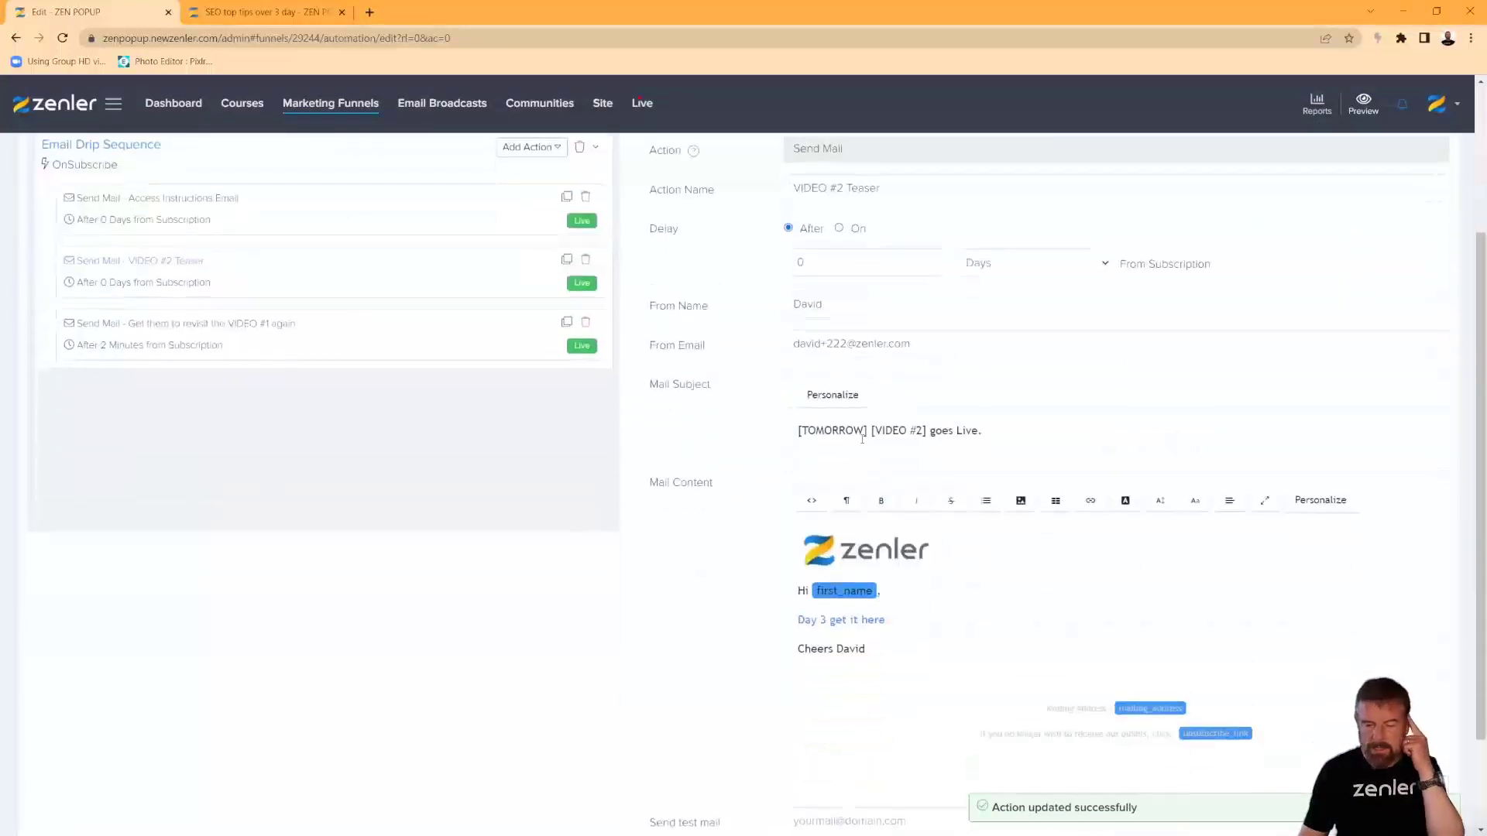
left_click_drag(977, 429, 743, 432)
scroll(706, 565, "up", 2)
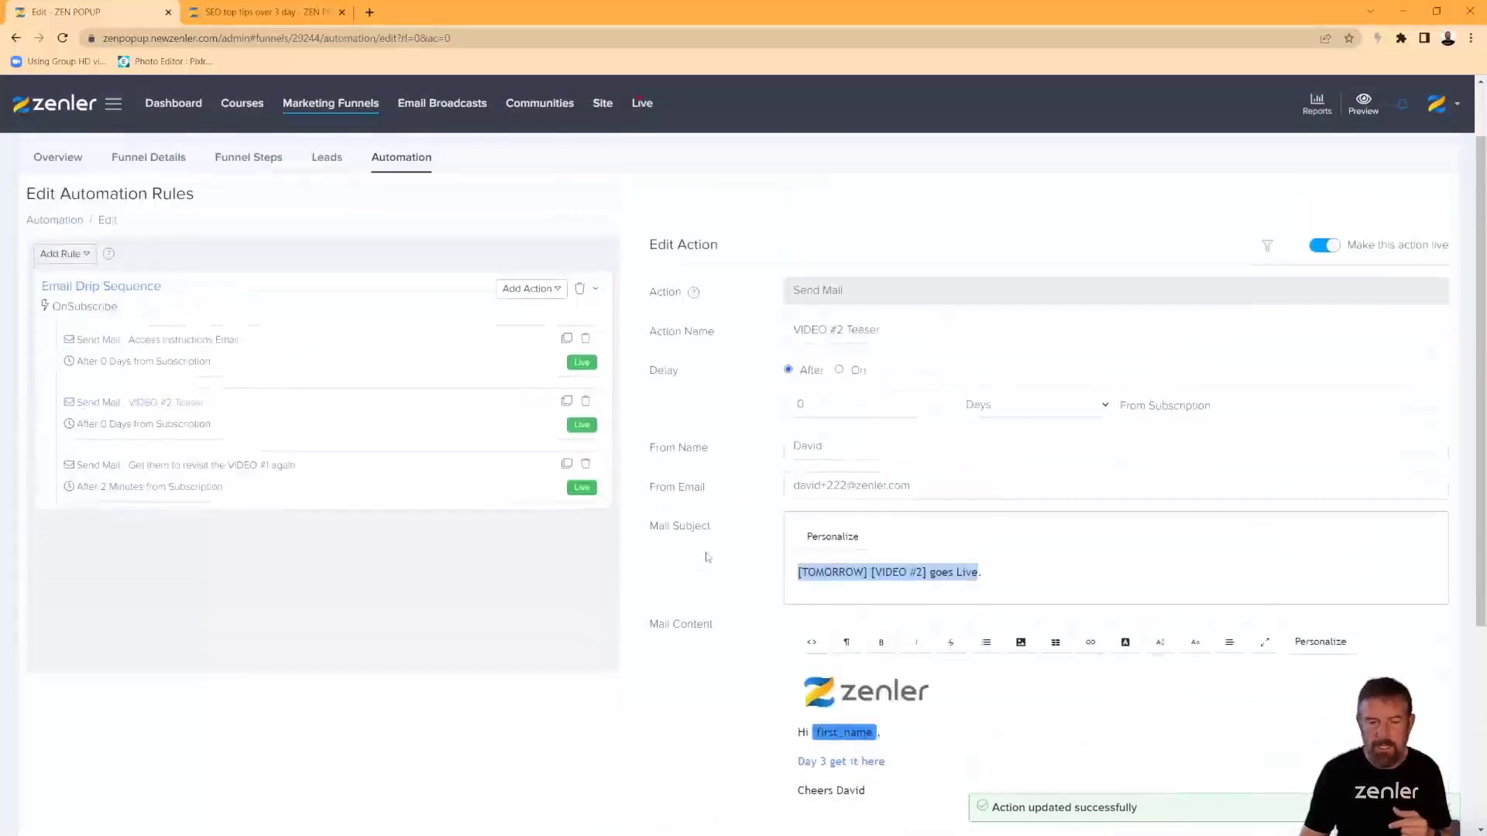
left_click_drag(880, 333, 764, 333)
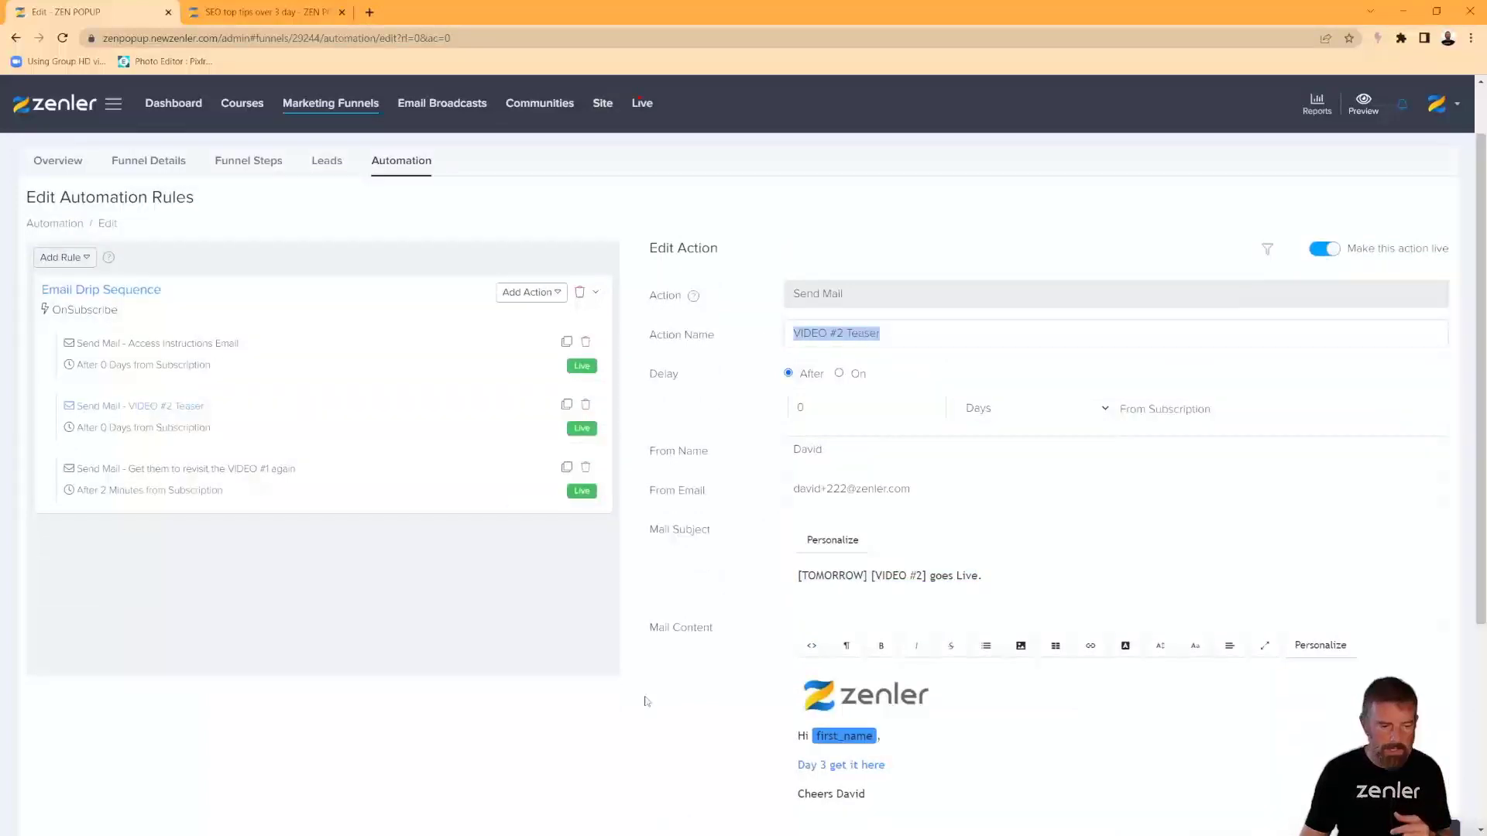
type("DAY 1")
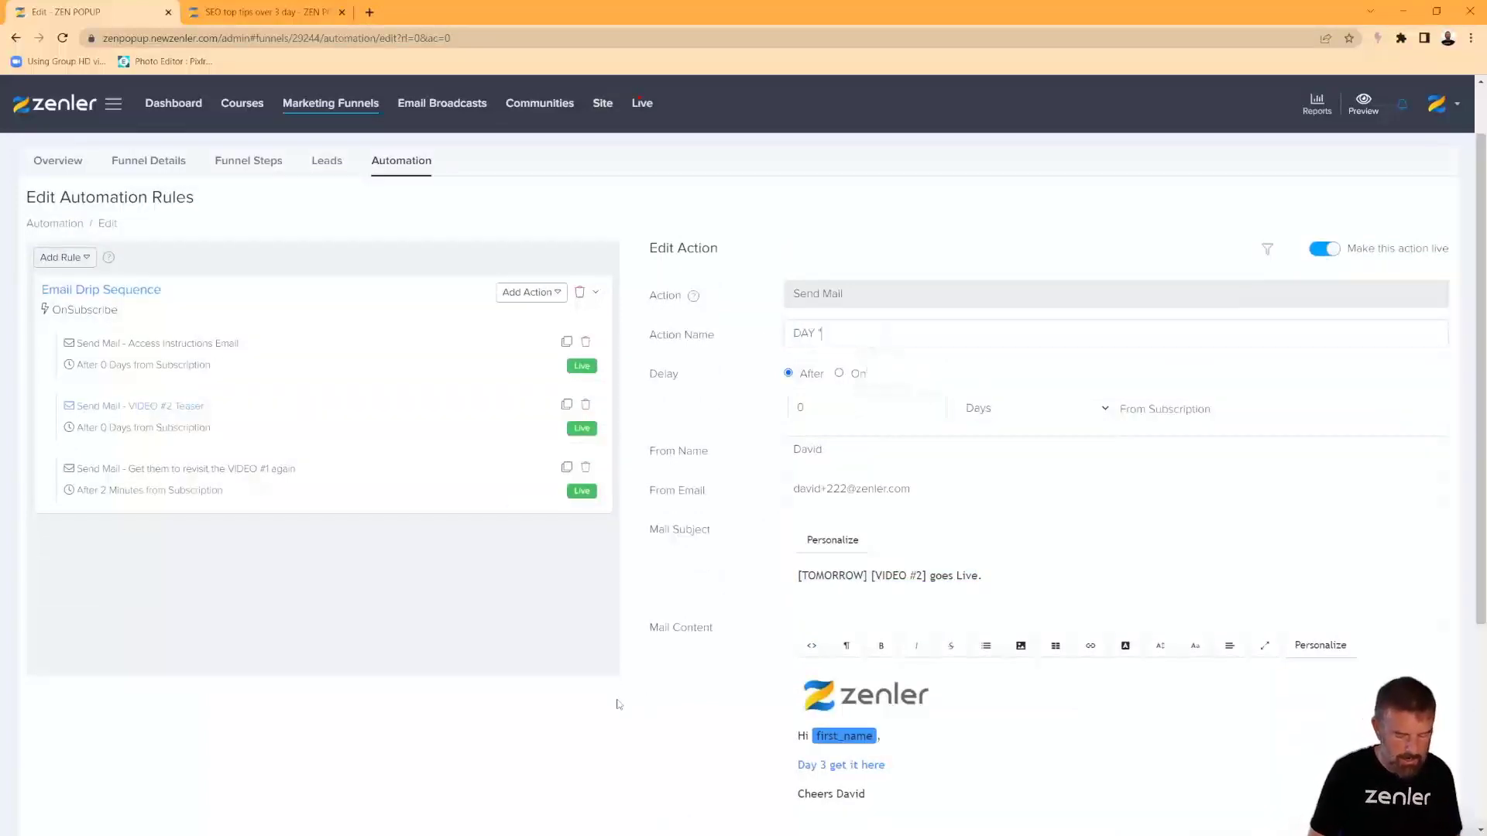
type(" VIDEO")
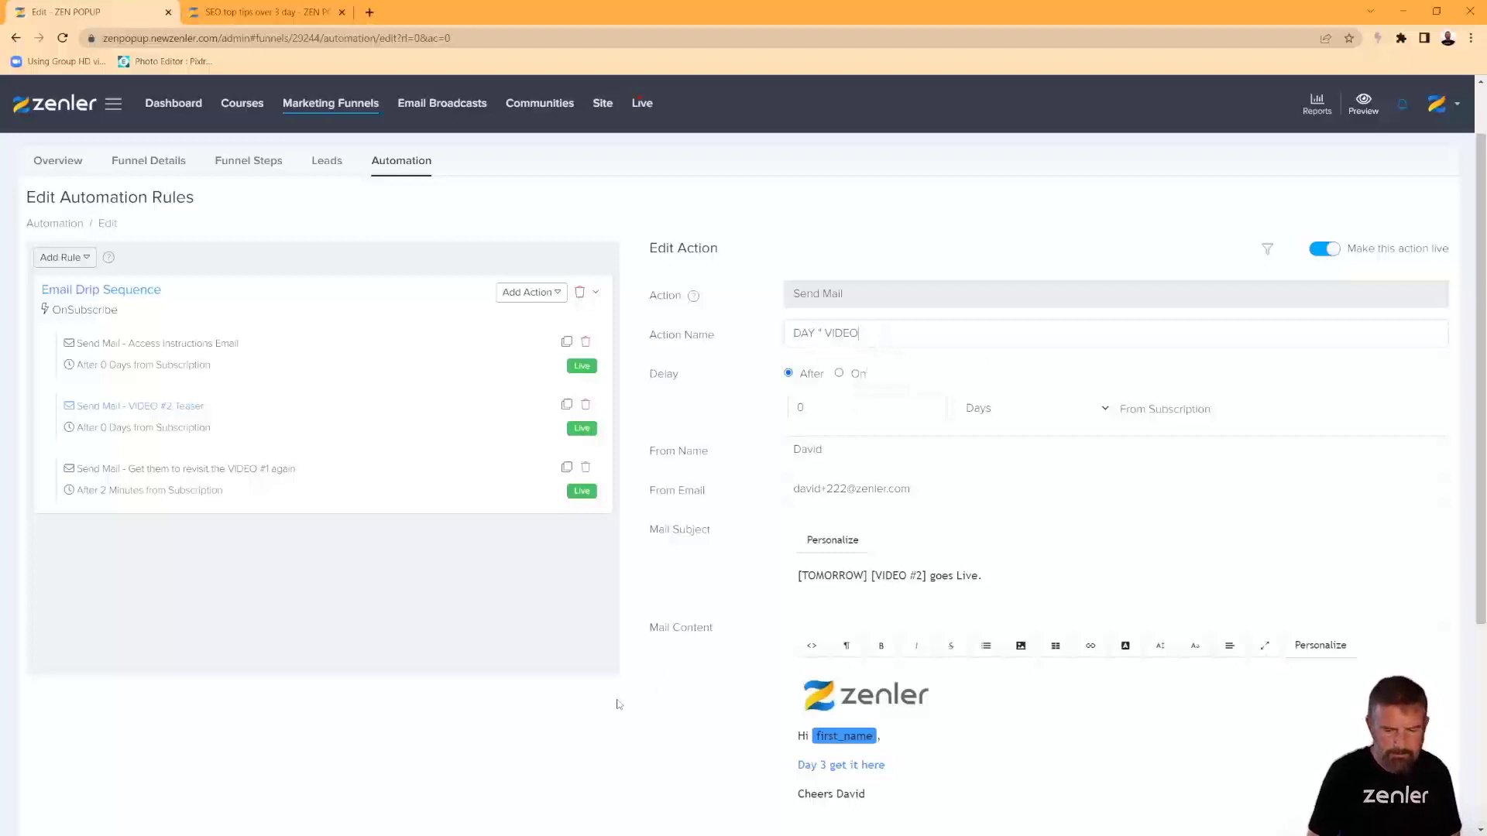
double_click(820, 333)
type("2")
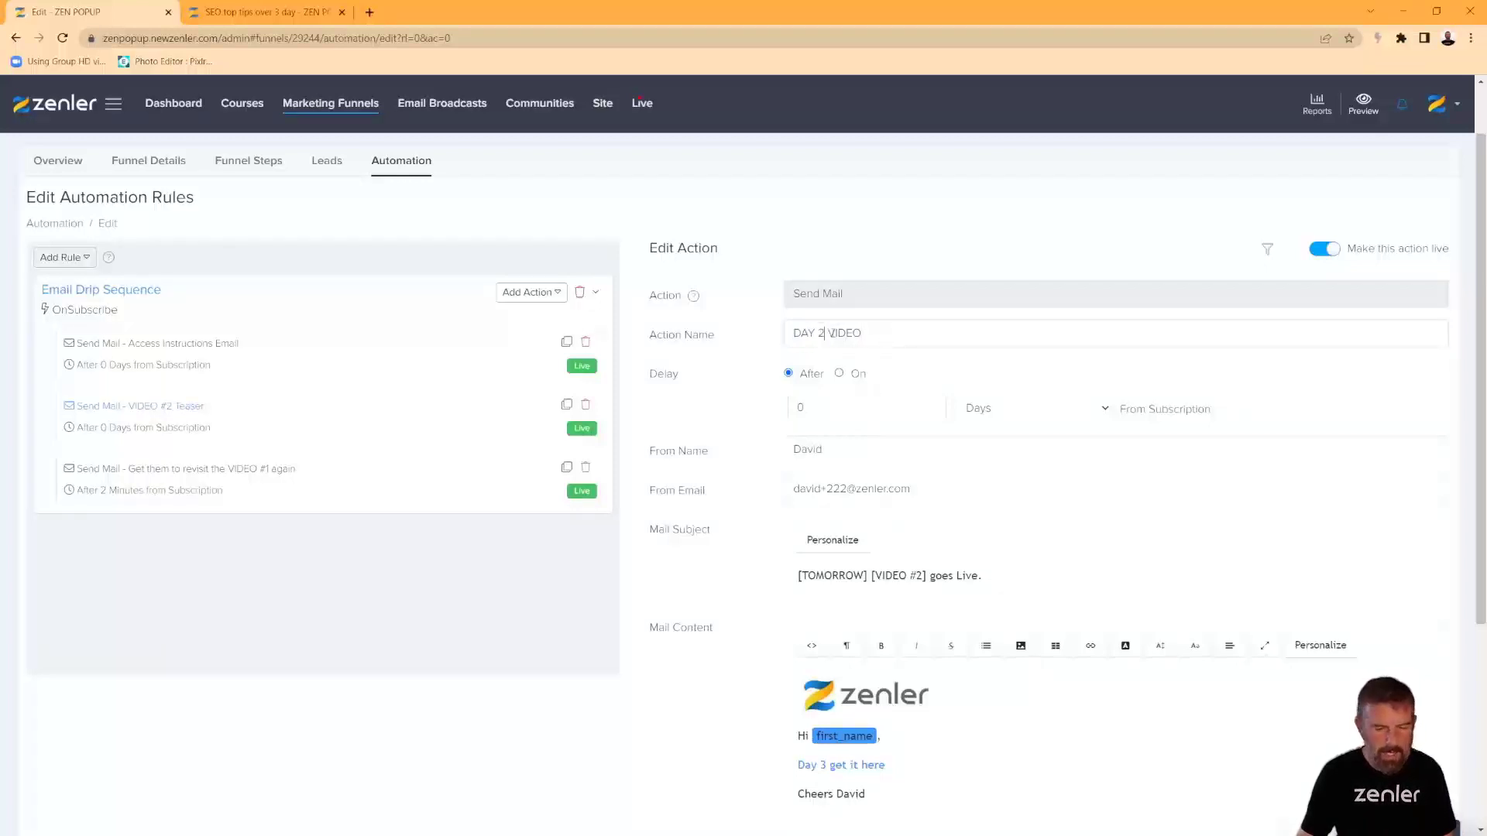
Copy the new action name "DAY 2 VIDEO" and save the email action.
left_click_drag(888, 330, 790, 334)
key("ctrl+c")
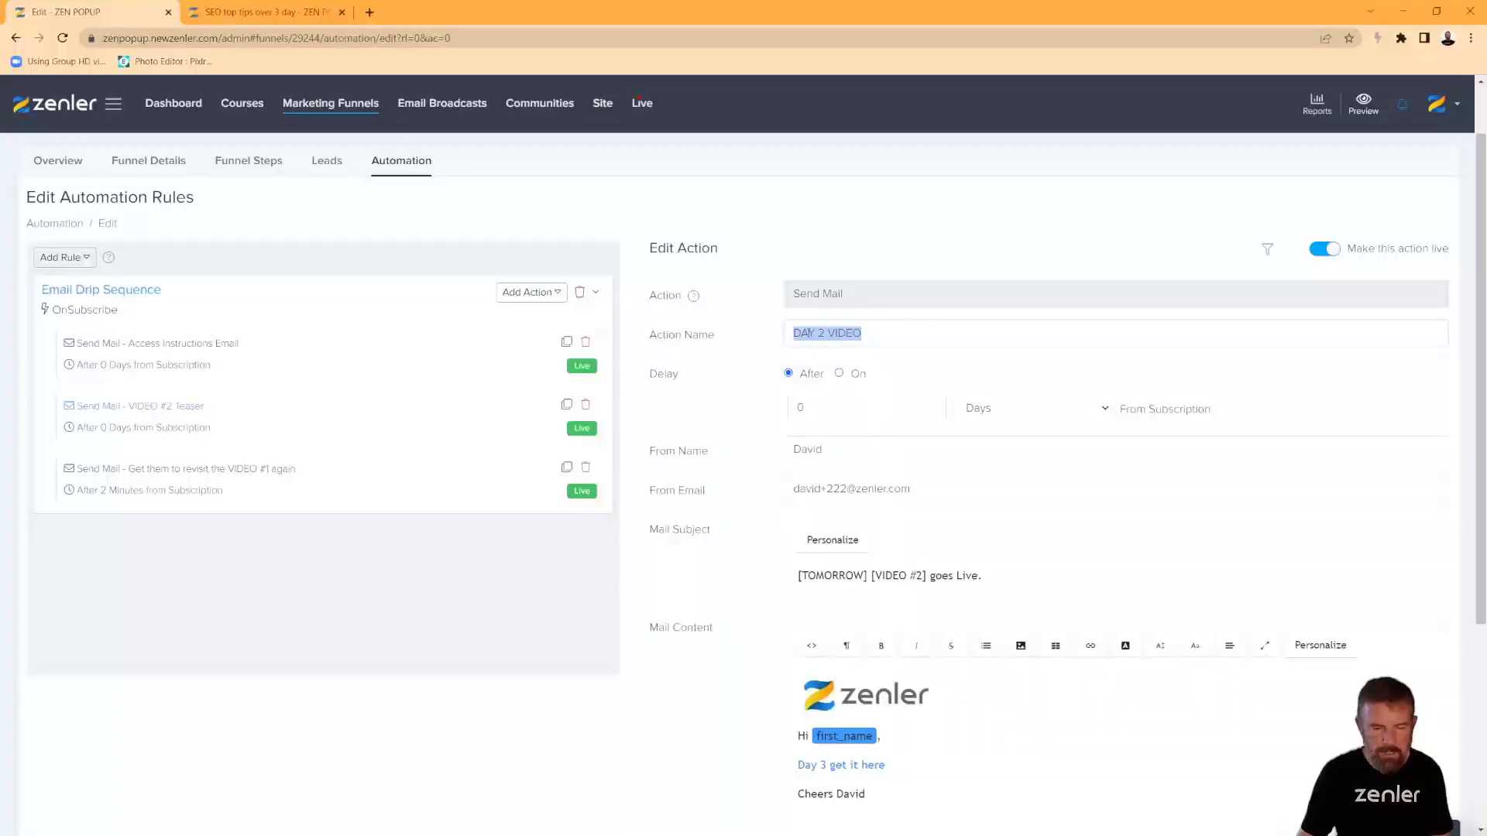
scroll(700, 601, "down", 1)
scroll(700, 602, "down", 4)
scroll(607, 400, "up", 4)
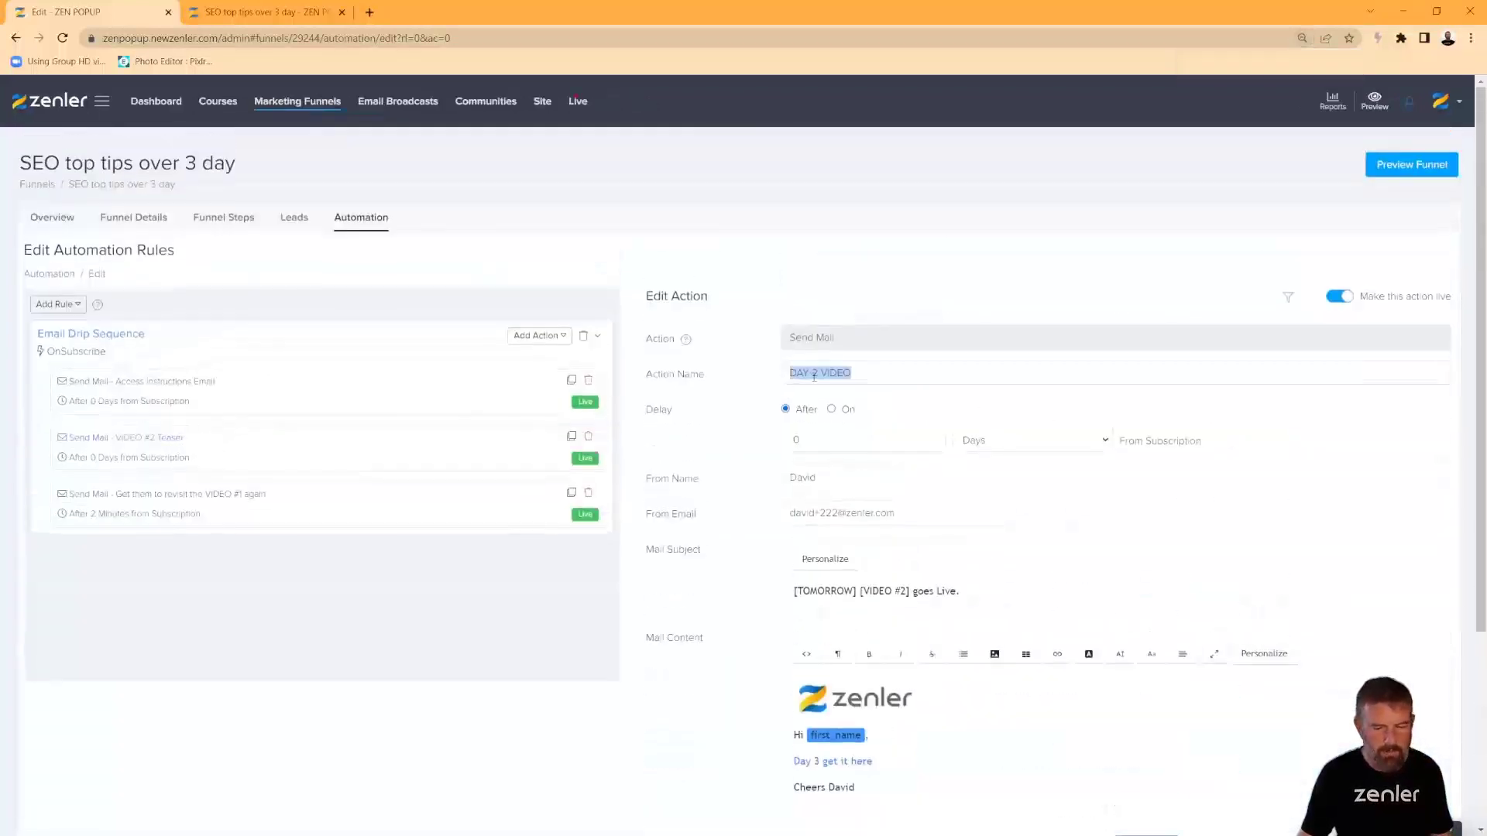
scroll(735, 697, "down", 3)
left_click(1425, 708)
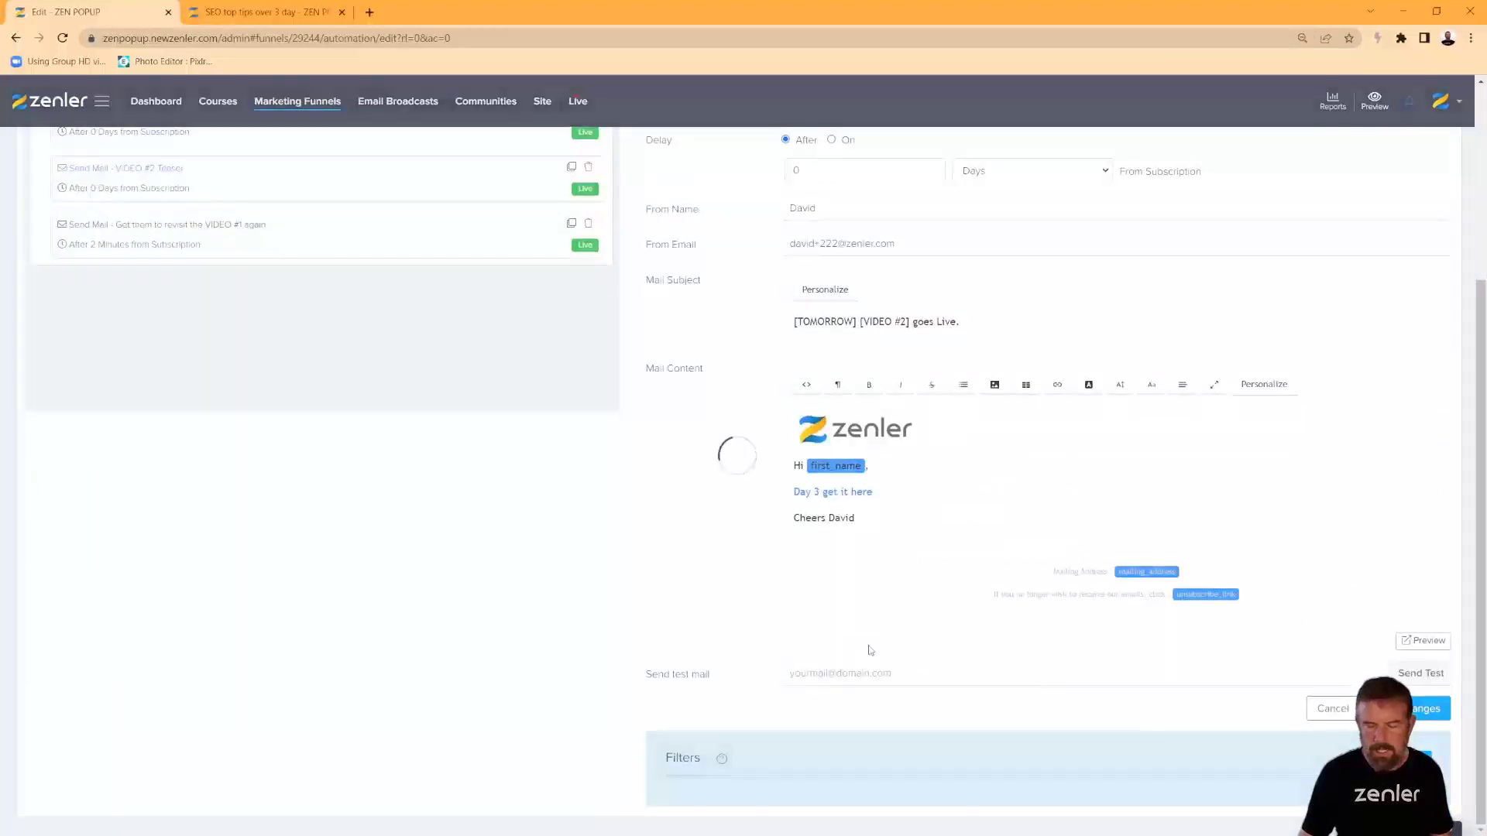
Rename the "Get them to revisit the VIDEO #1 again" email action as "DAY 3 VIDEO" and save it.
left_click(160, 264)
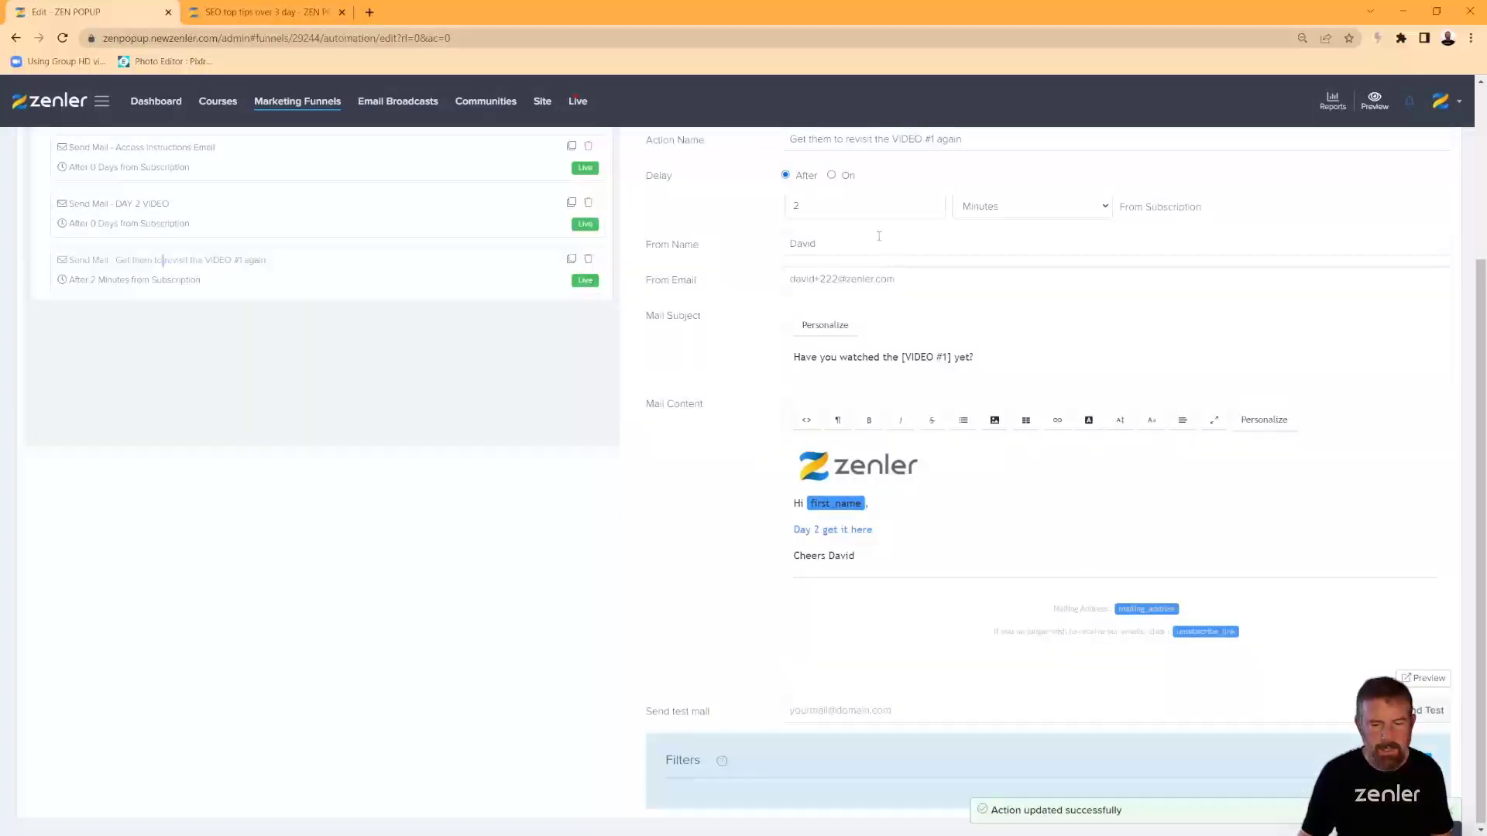
scroll(867, 247, "up", 3)
left_click_drag(980, 357, 672, 359)
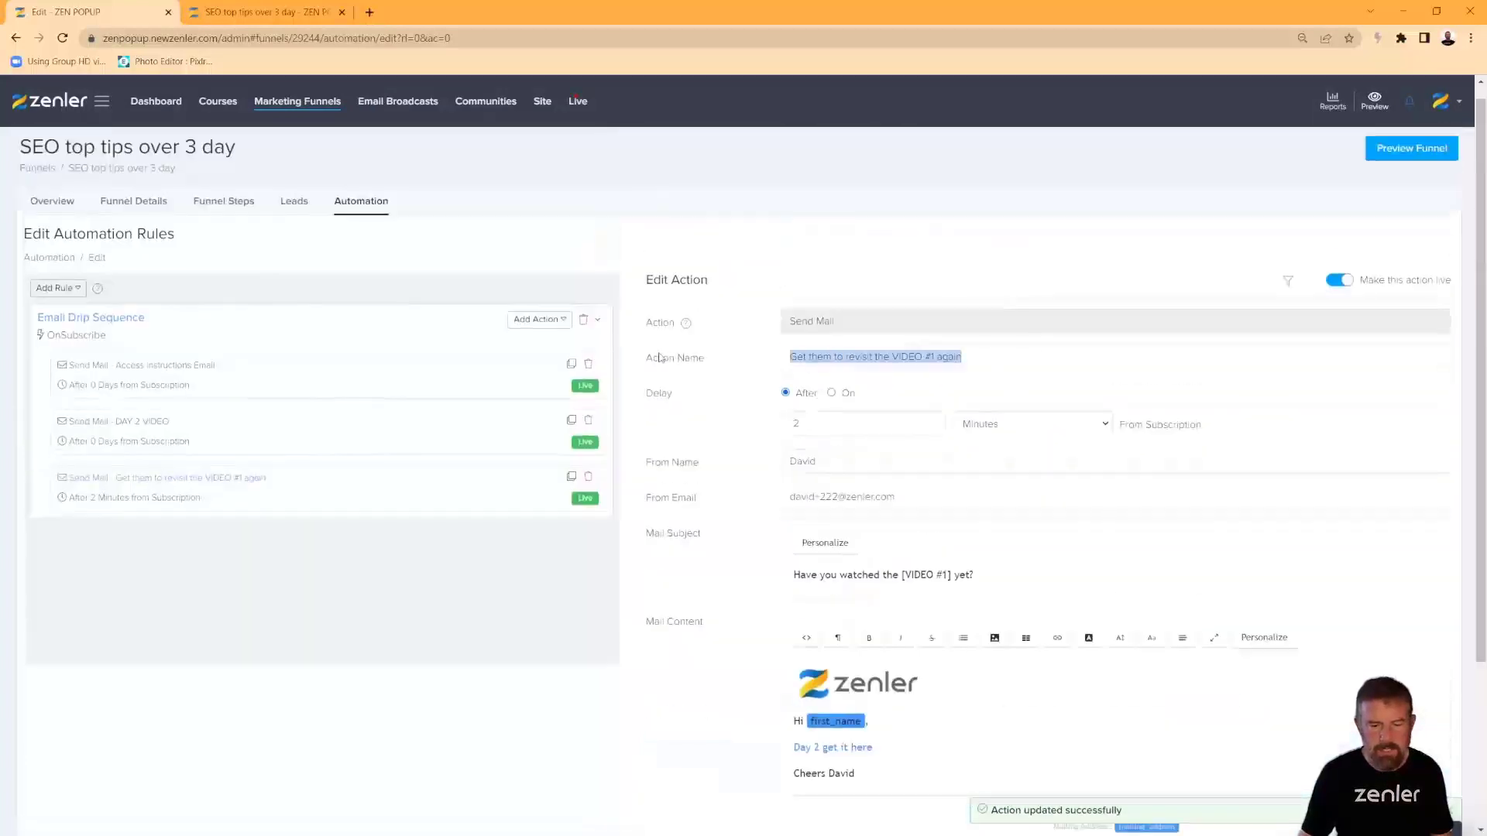
key("ctrl+v")
double_click(814, 357)
type("3")
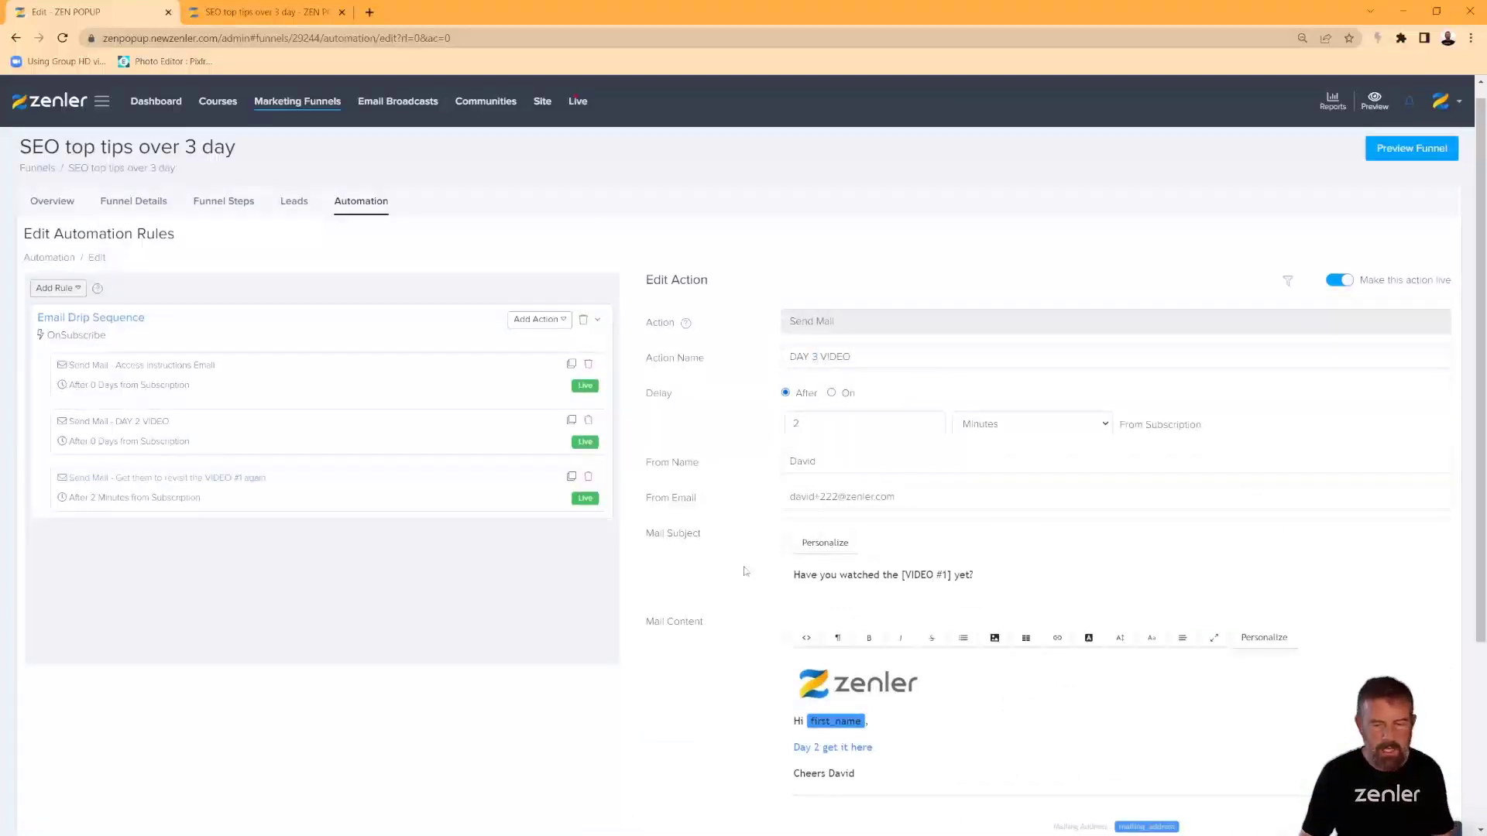
scroll(783, 582, "down", 3)
left_click(1403, 708)
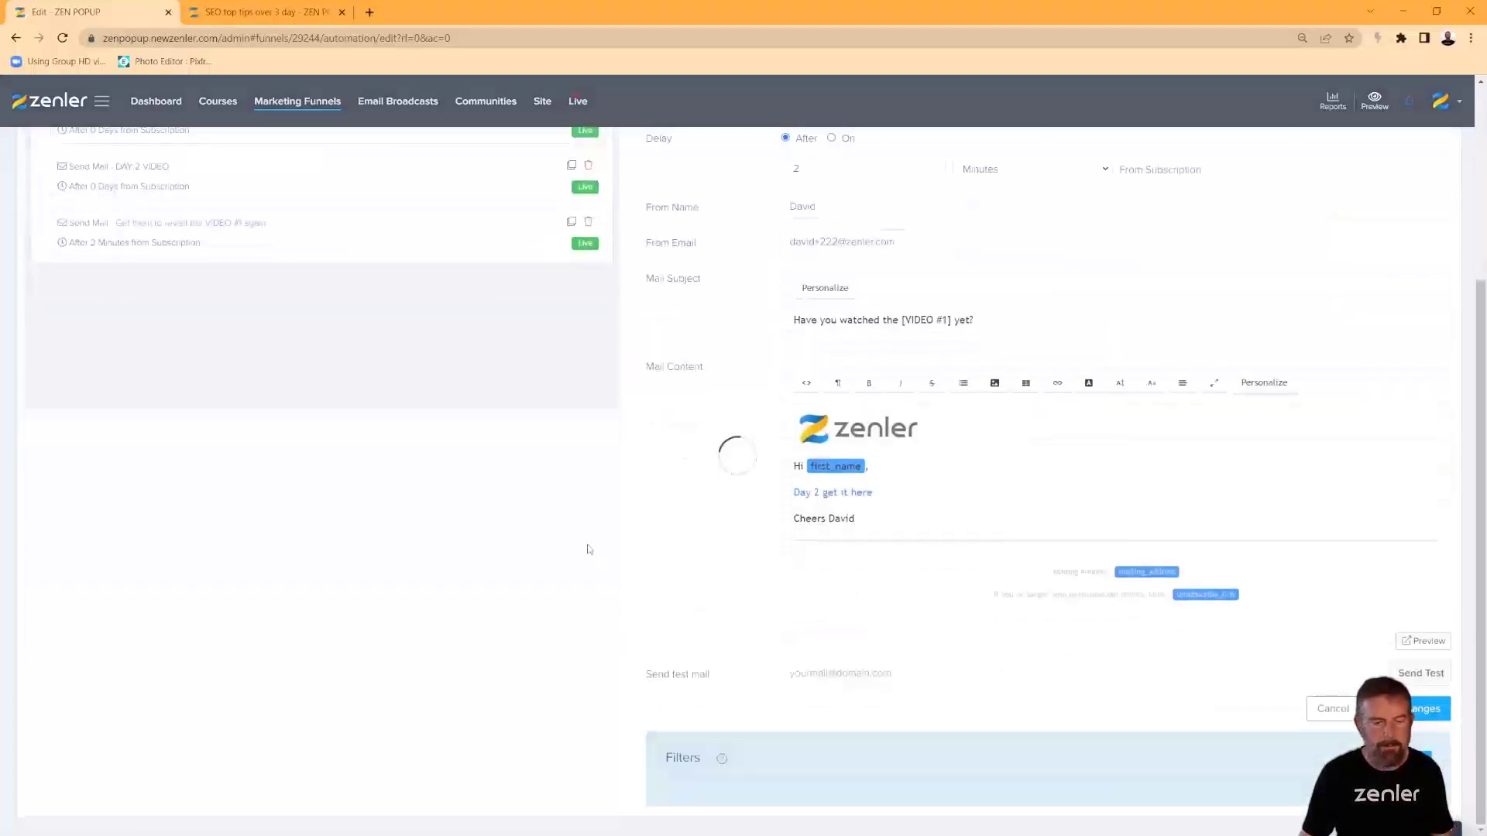
Rename the "Access Instructions Email" action as "OPTIN and DAY 1" and save it.
scroll(591, 548, "up", 4)
left_click(322, 391)
left_click_drag(903, 373, 717, 375)
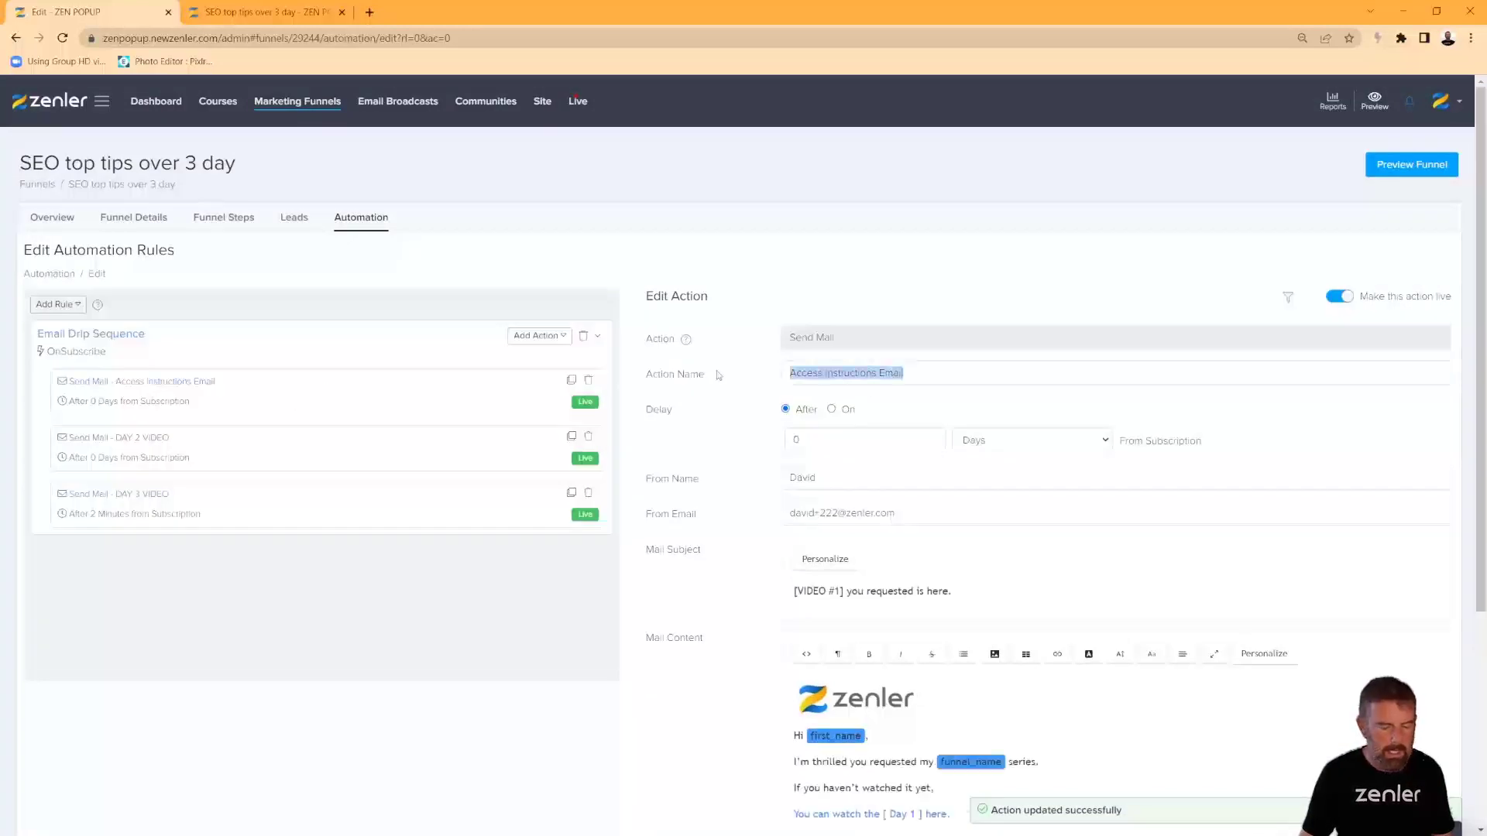
type("OPTIN")
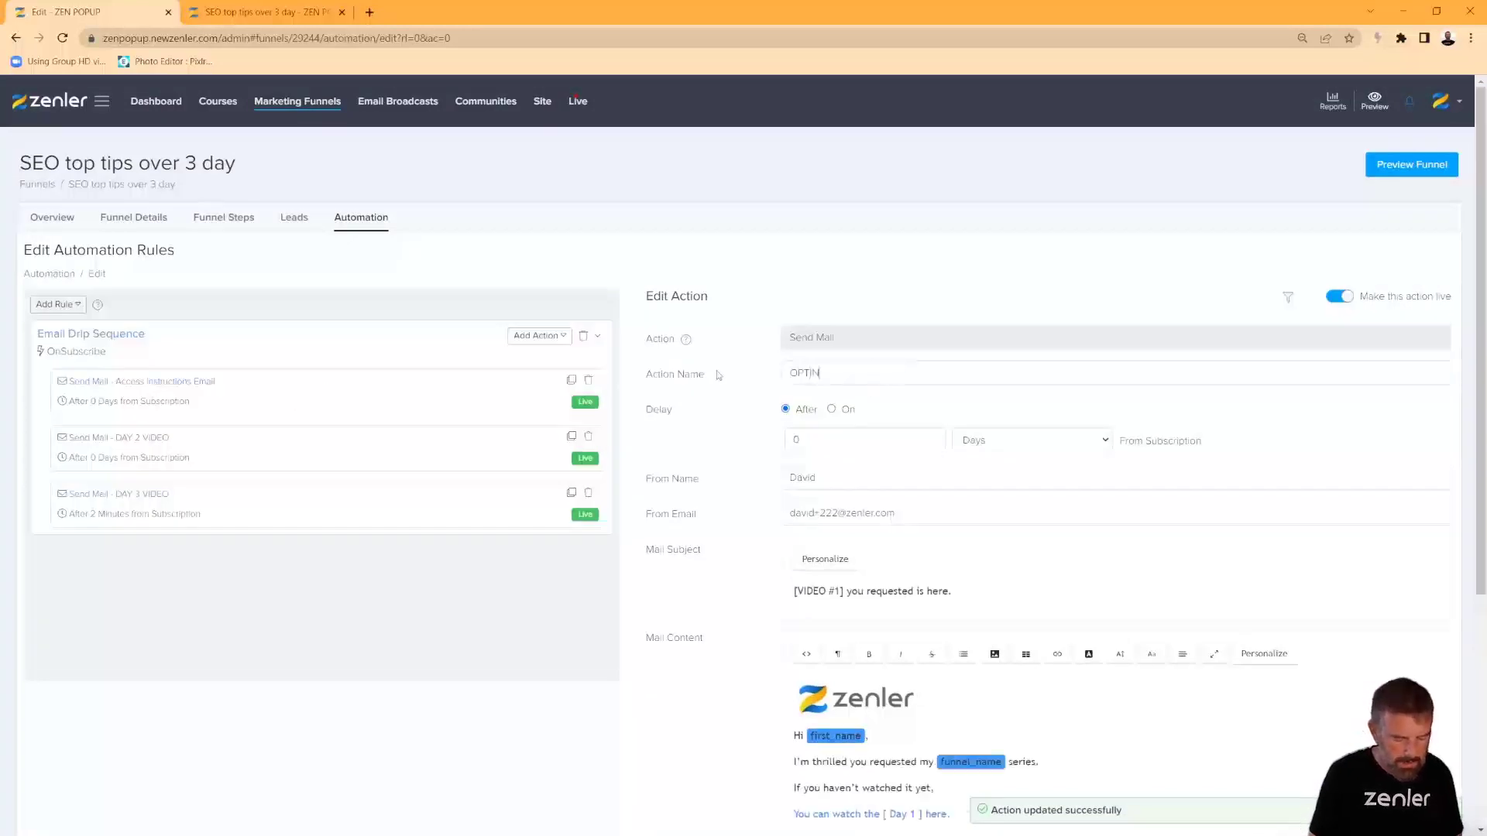
type(" and DAY 1")
scroll(723, 495, "down", 4)
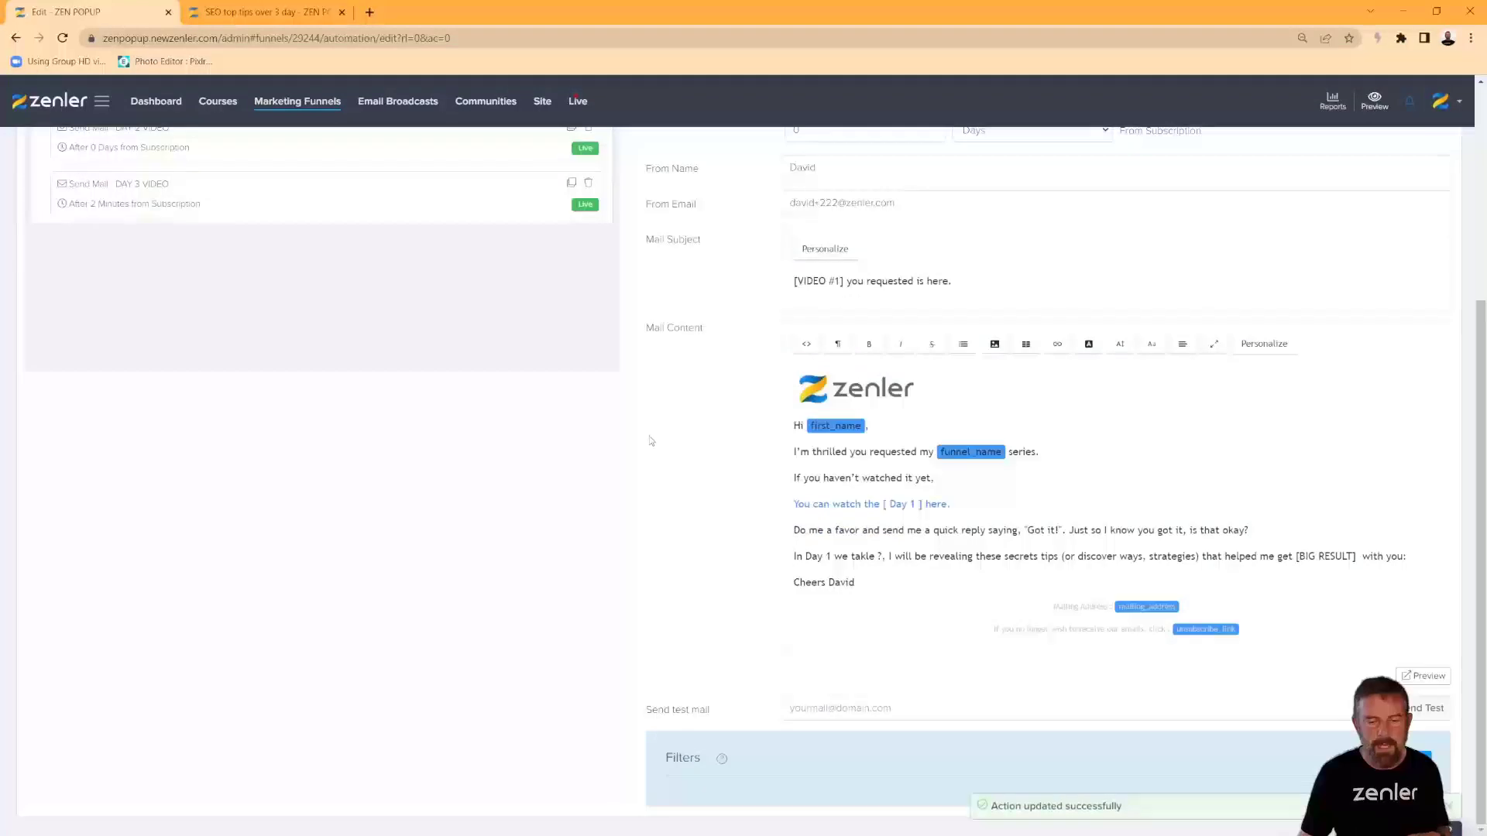
Set the "OPTIN and DAY 1" email's subject to "Your SEO tips Day 1", copy the subject text and save the action.
scroll(910, 448, "up", 2)
left_click_drag(963, 428, 766, 436)
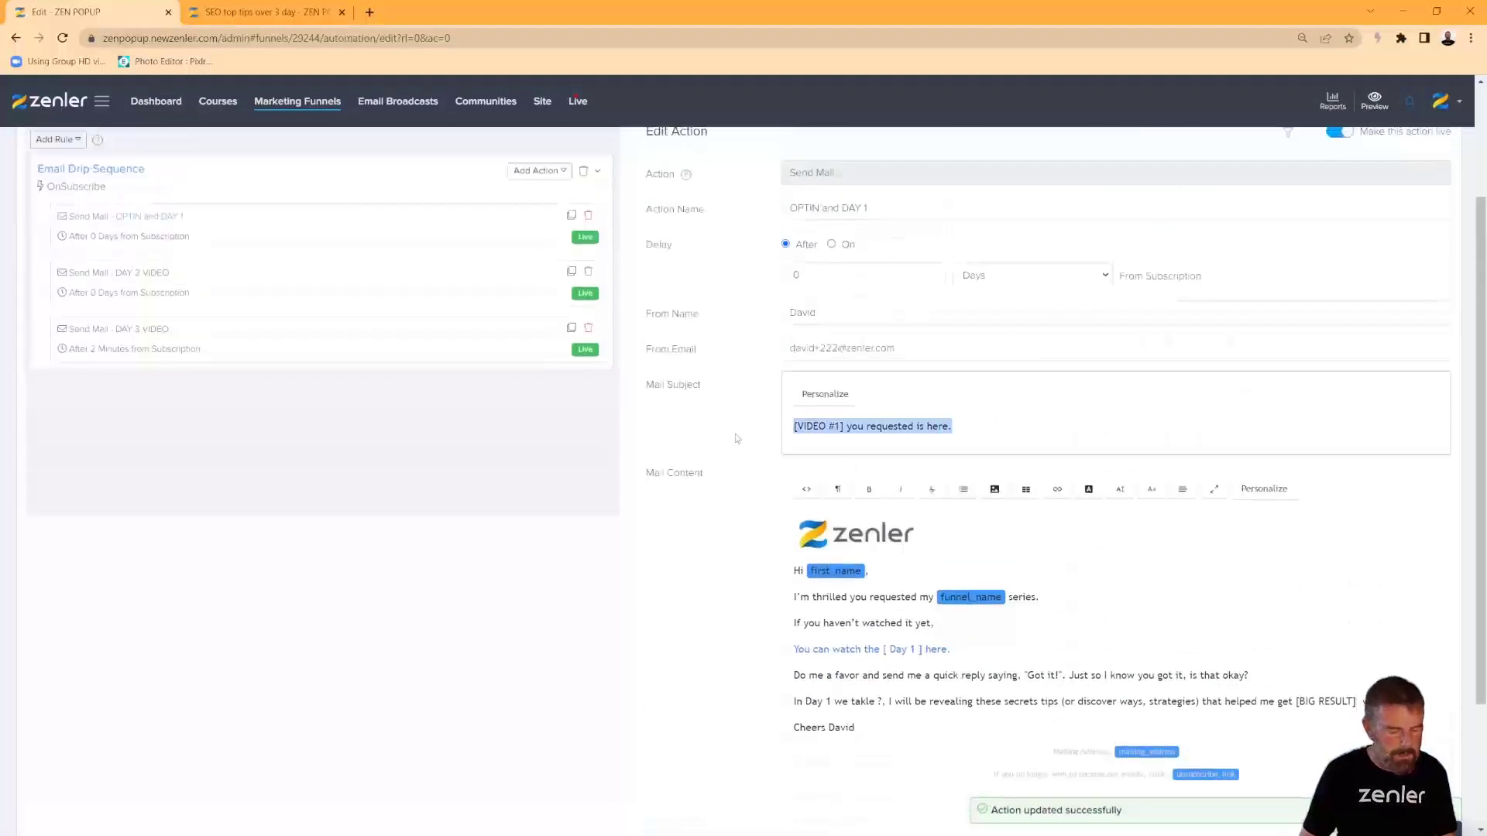
type("Your ")
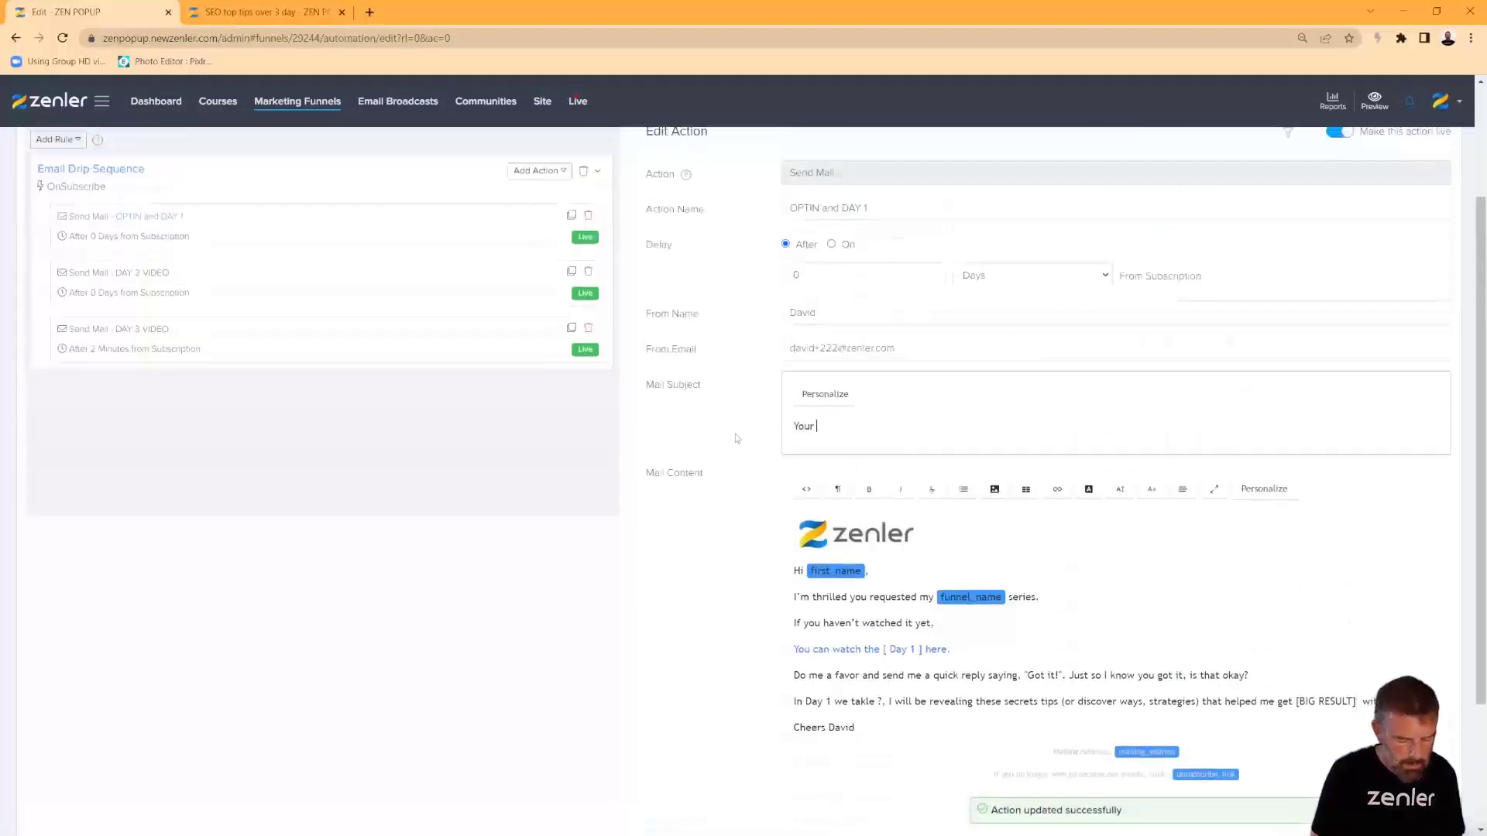
type("SEO tip")
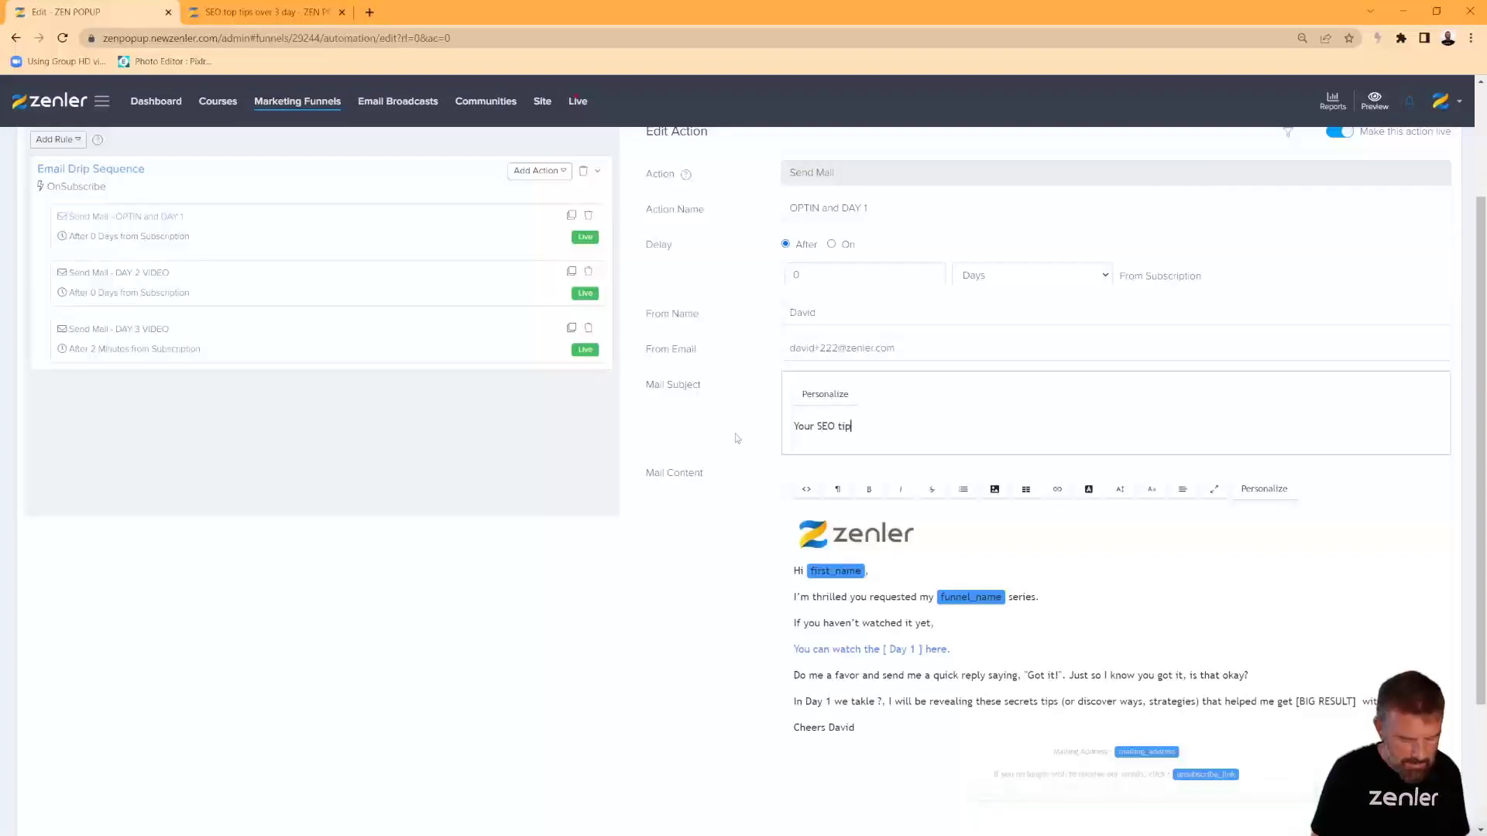
type("s Day 1")
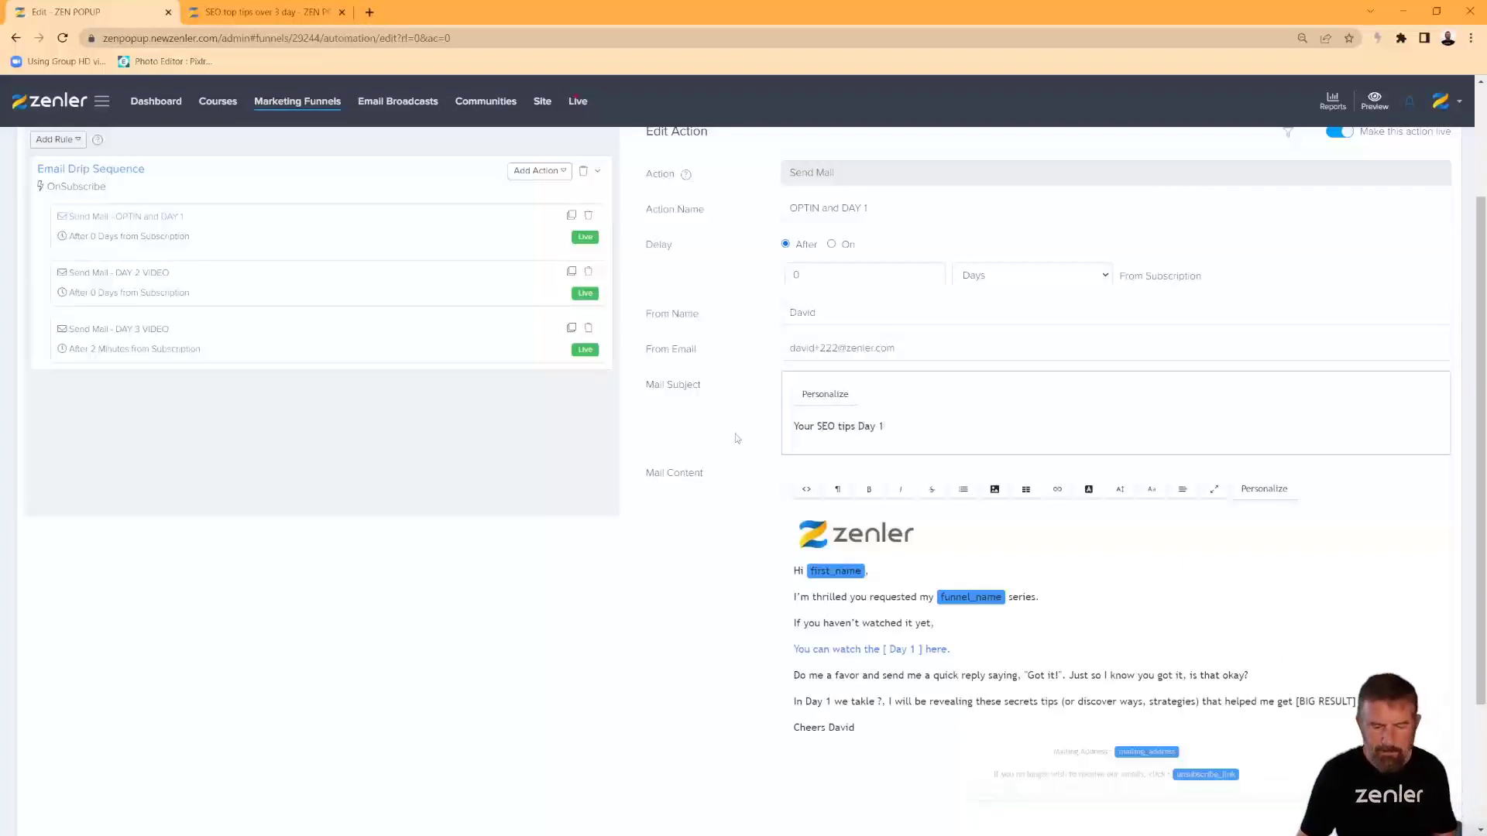
left_click_drag(897, 424, 783, 431)
key("ctrl+c")
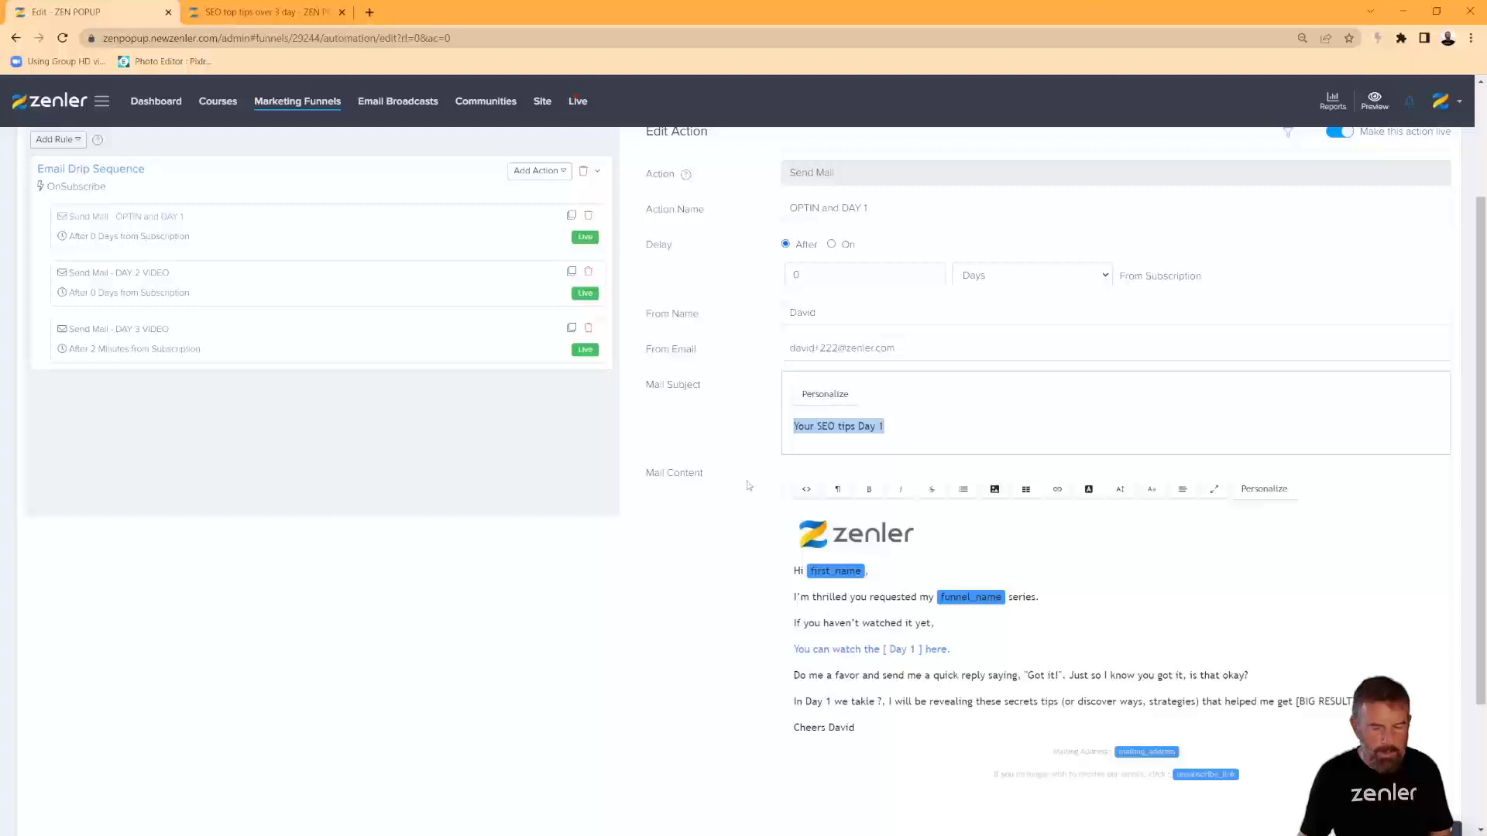
key("ctrl+minus")
key("ctrl+minus")
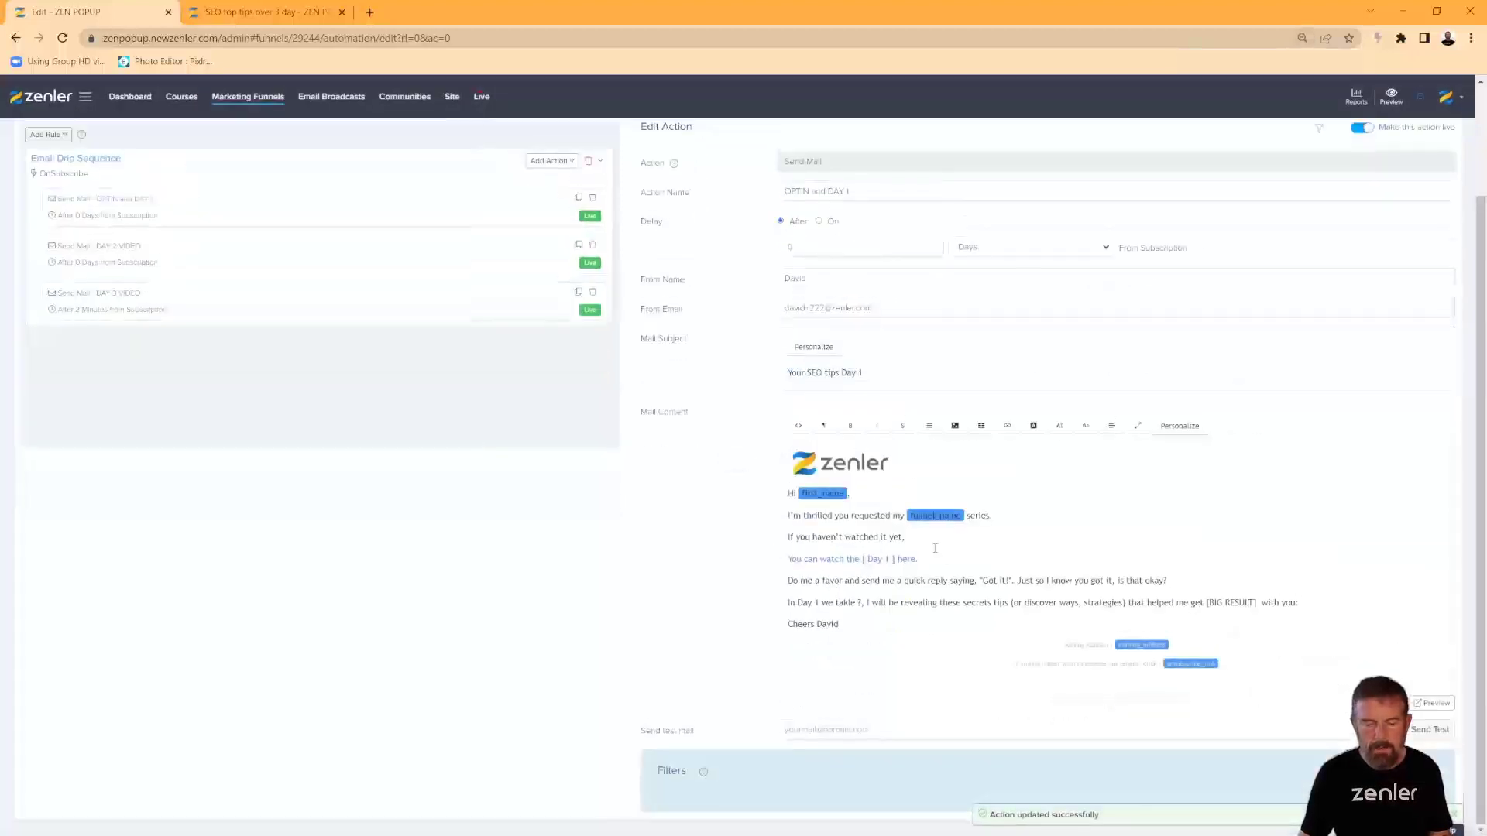
scroll(744, 546, "up", 2)
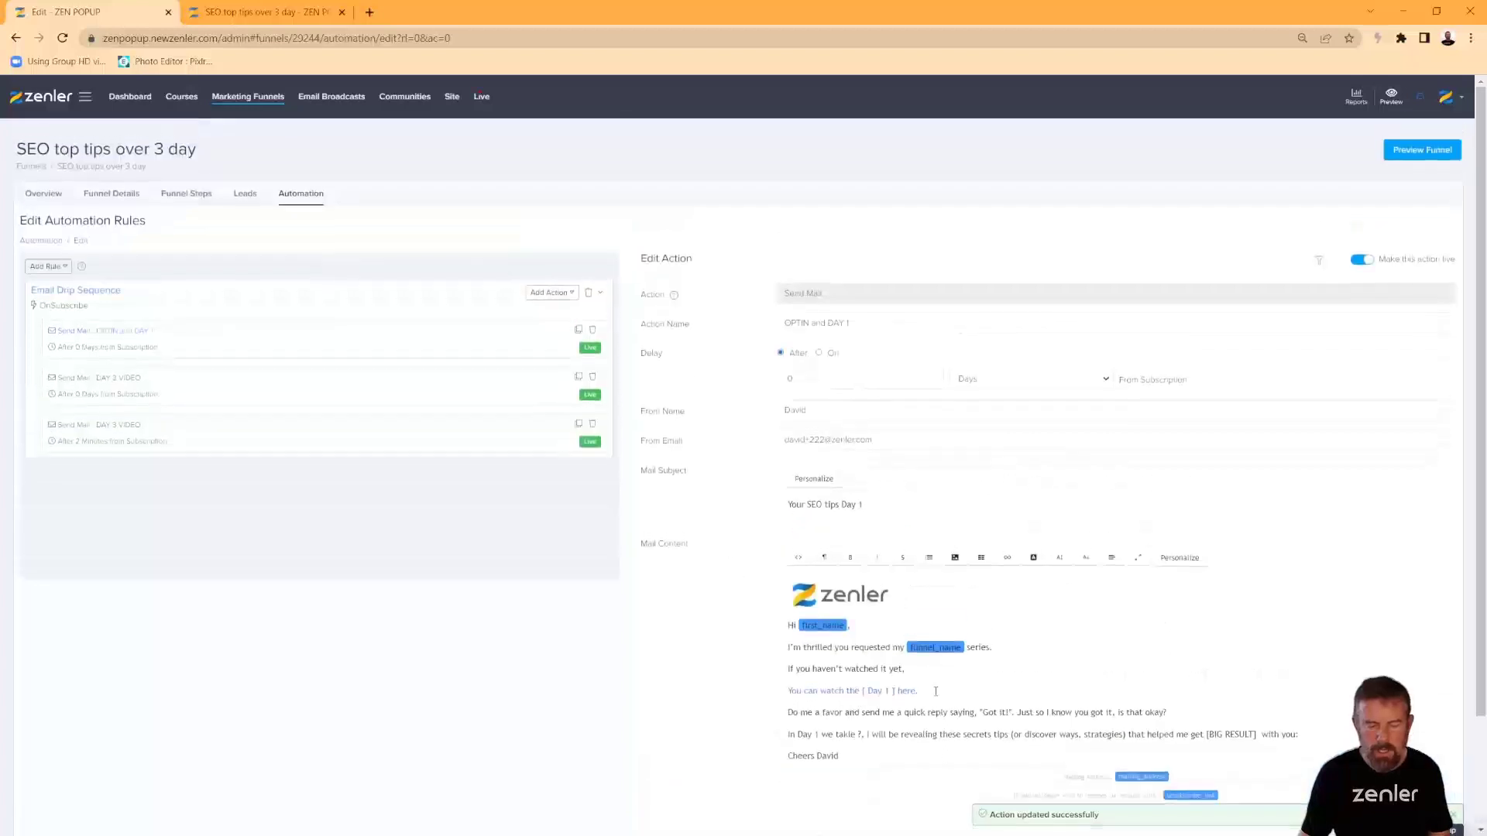
left_click_drag(936, 691, 763, 700)
left_click(672, 671)
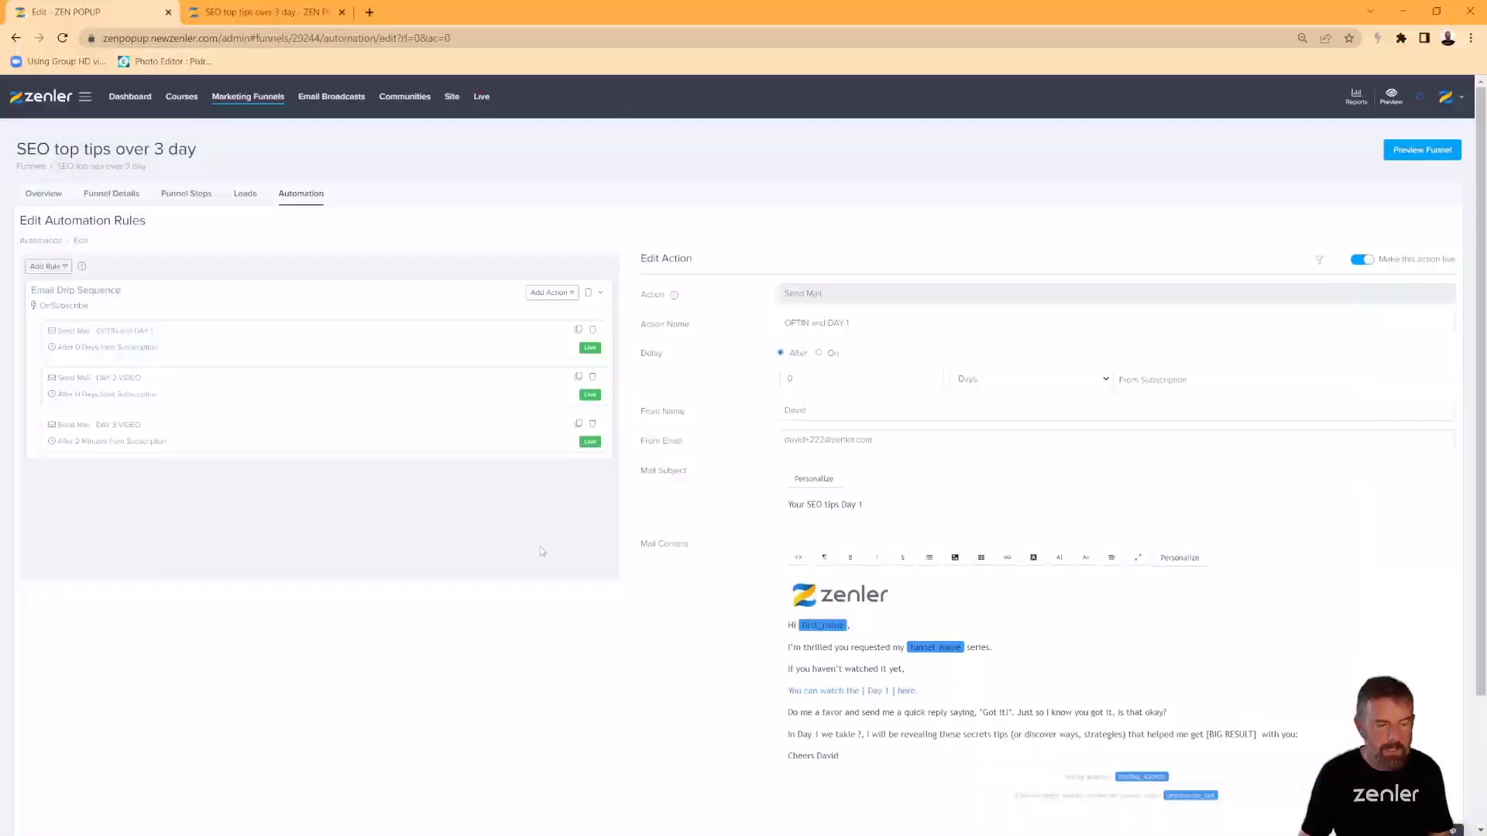
Replace the "DAY 2 VIDEO" email's subject with the copied text, changed to "Your SEO tips Day 2", and save it.
key("ctrl+0")
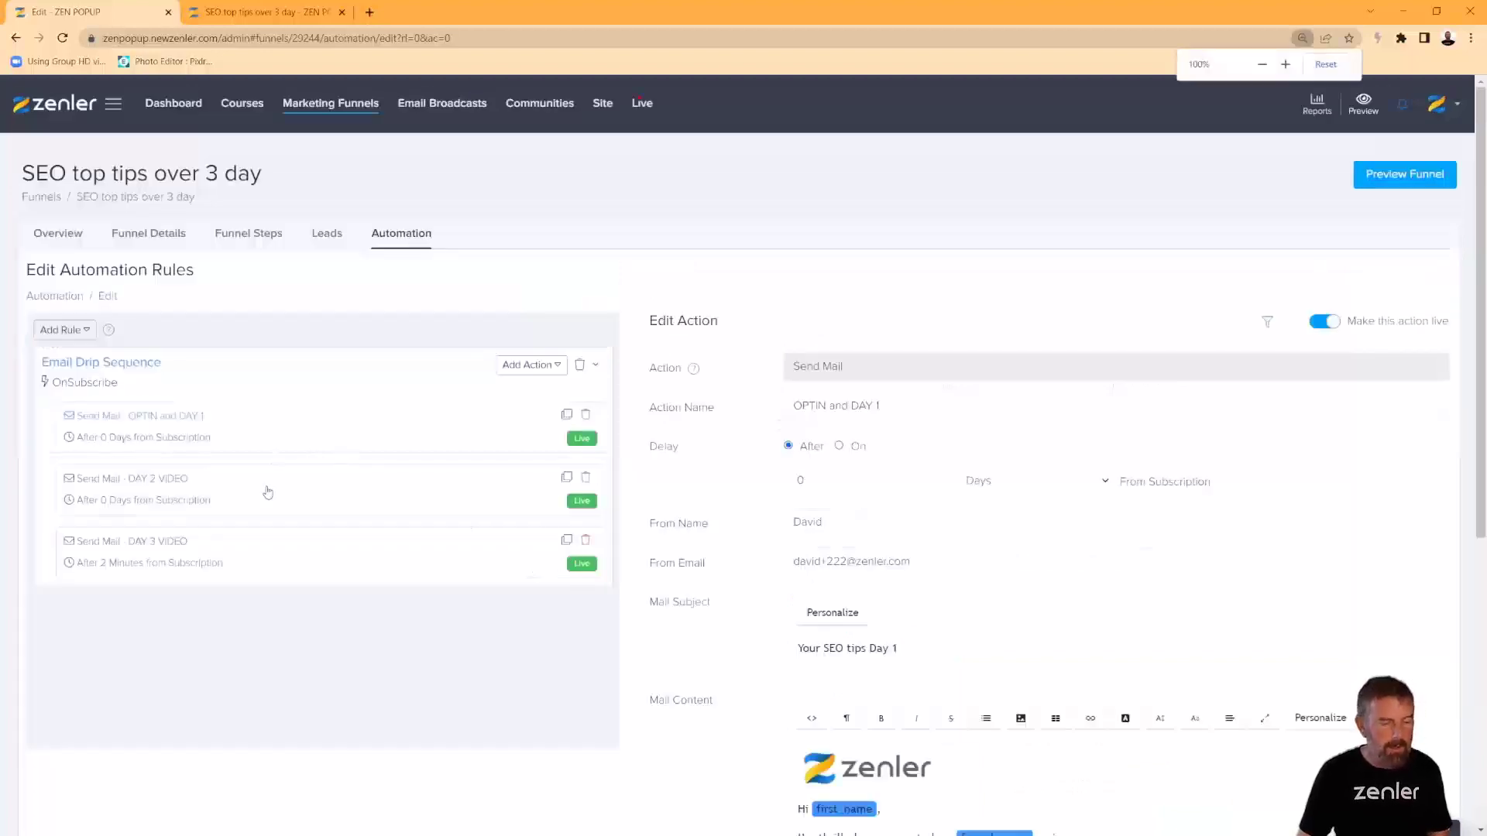
left_click(371, 495)
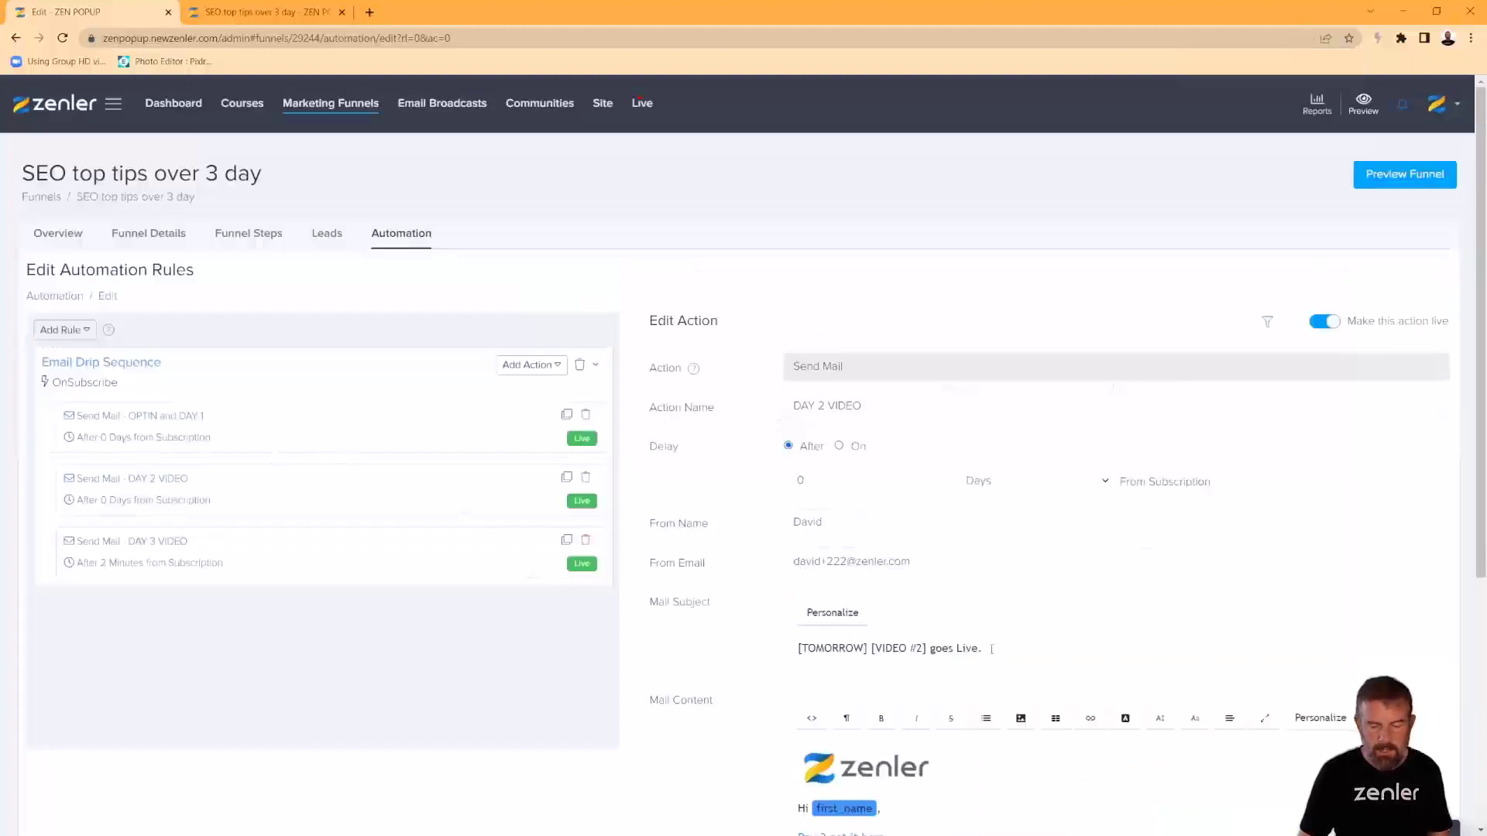
left_click_drag(991, 649, 786, 651)
key("ctrl+v")
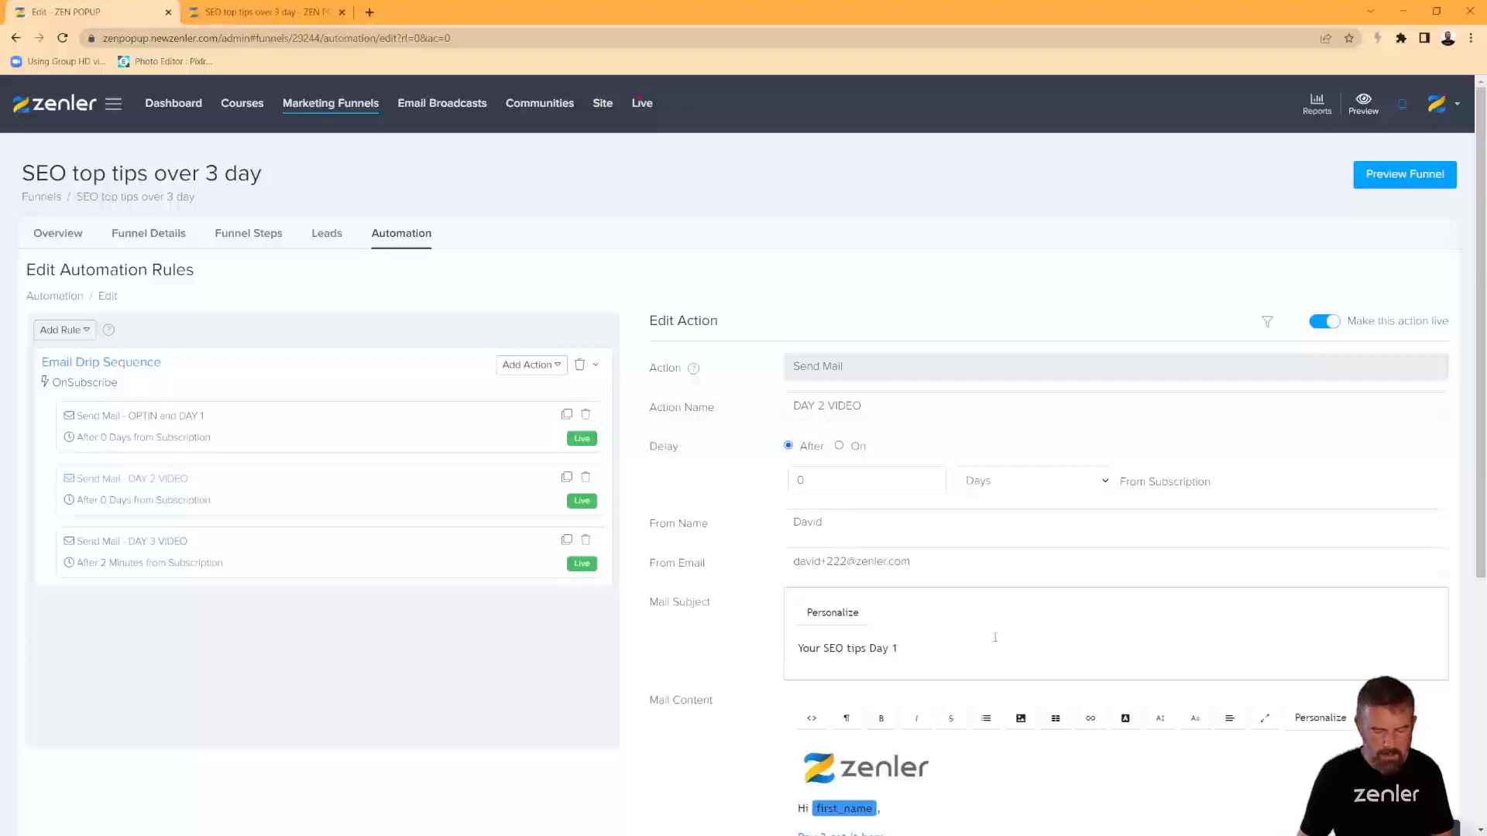
scroll(995, 637, "down", 5)
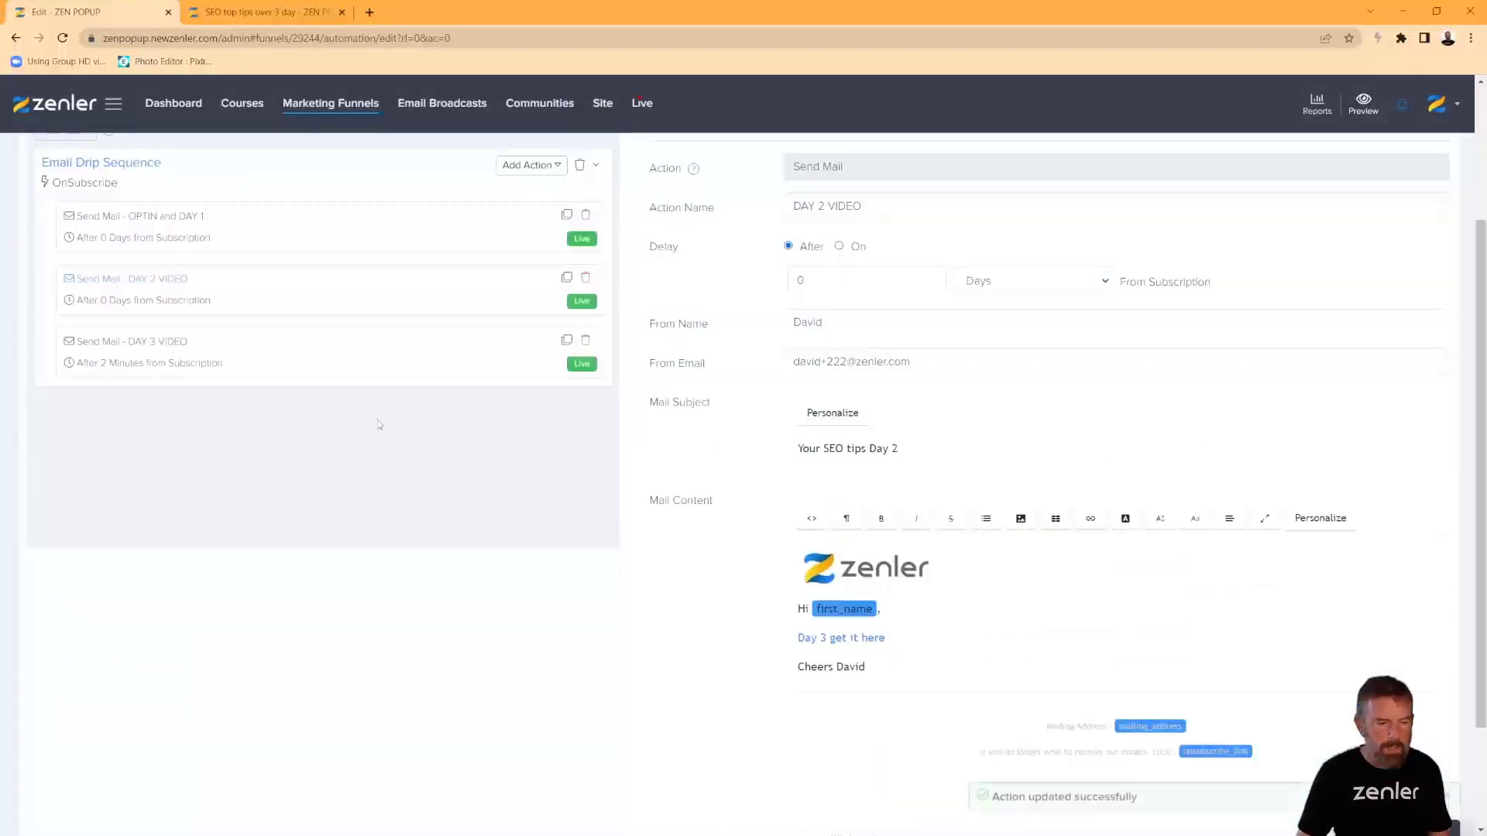
Replace the "DAY 3 VIDEO" email's subject with the copied text, changed to "Your SEO tips Day 3", and save it.
left_click_drag(999, 449, 680, 445)
key("ctrl+v")
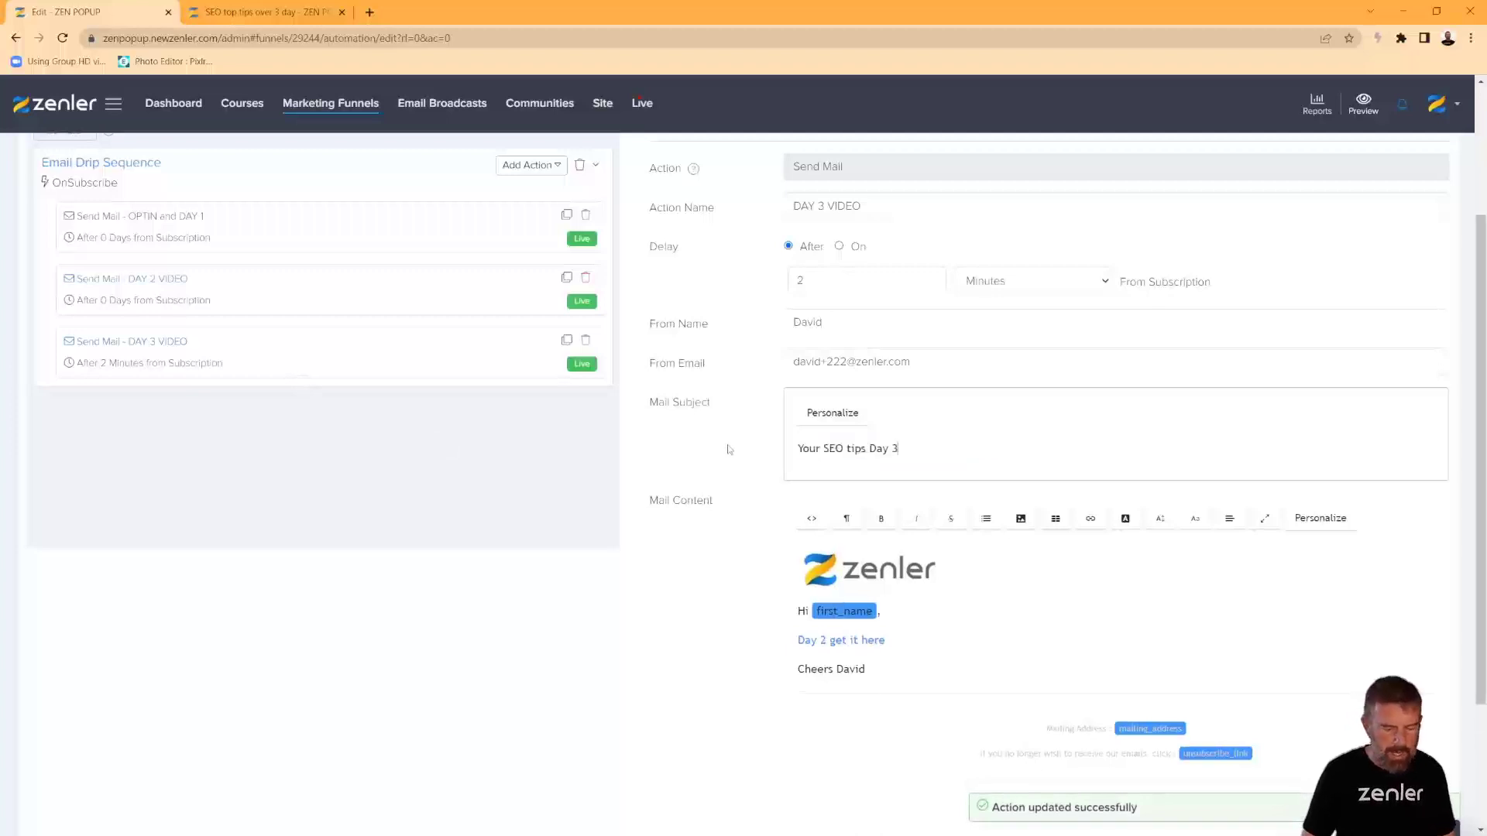
scroll(795, 588, "down", 3)
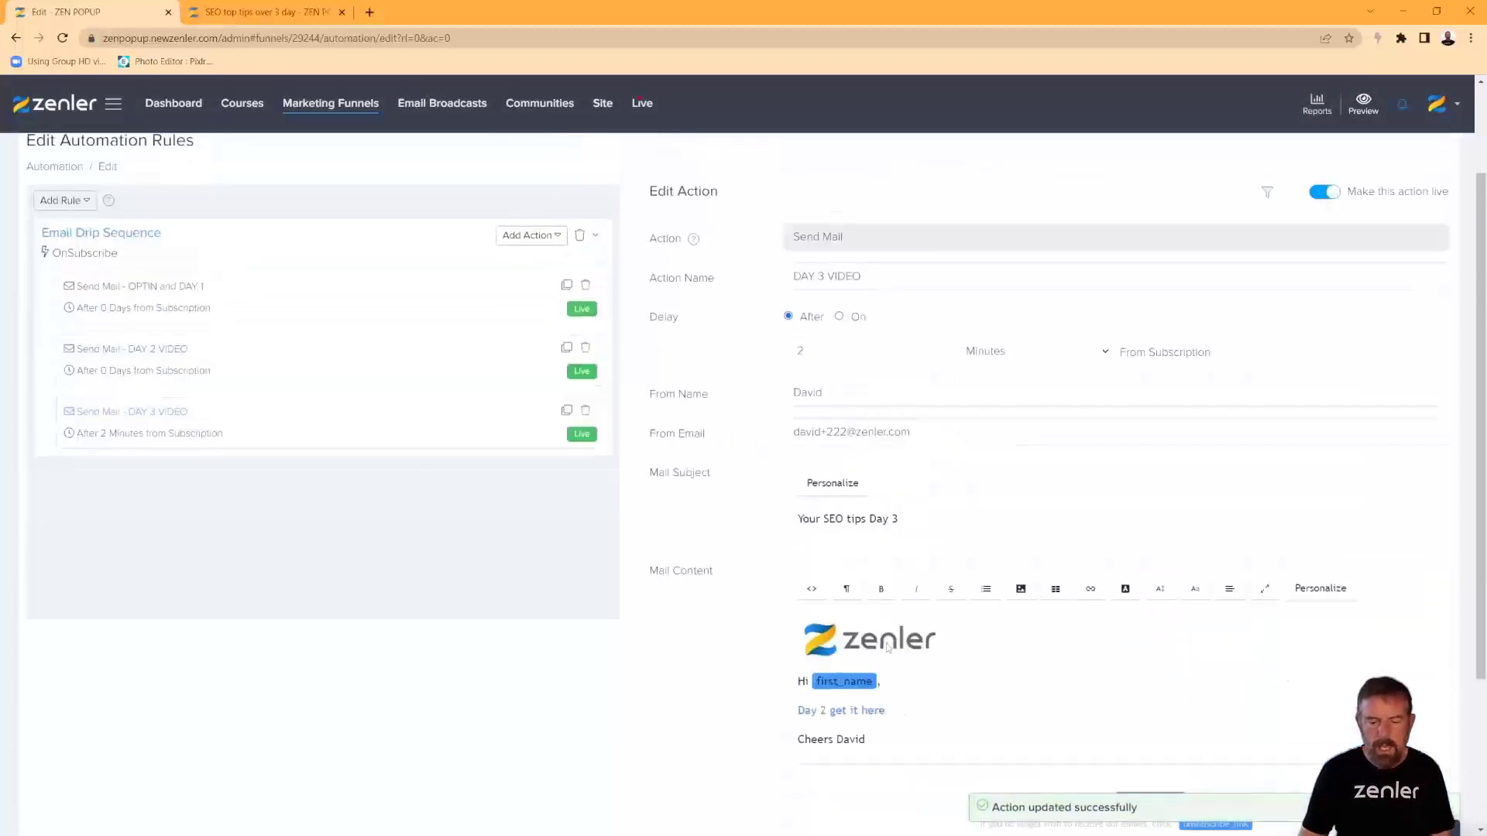
Examine which personalization fields are available for the email's content and for its subject.
left_click(1311, 600)
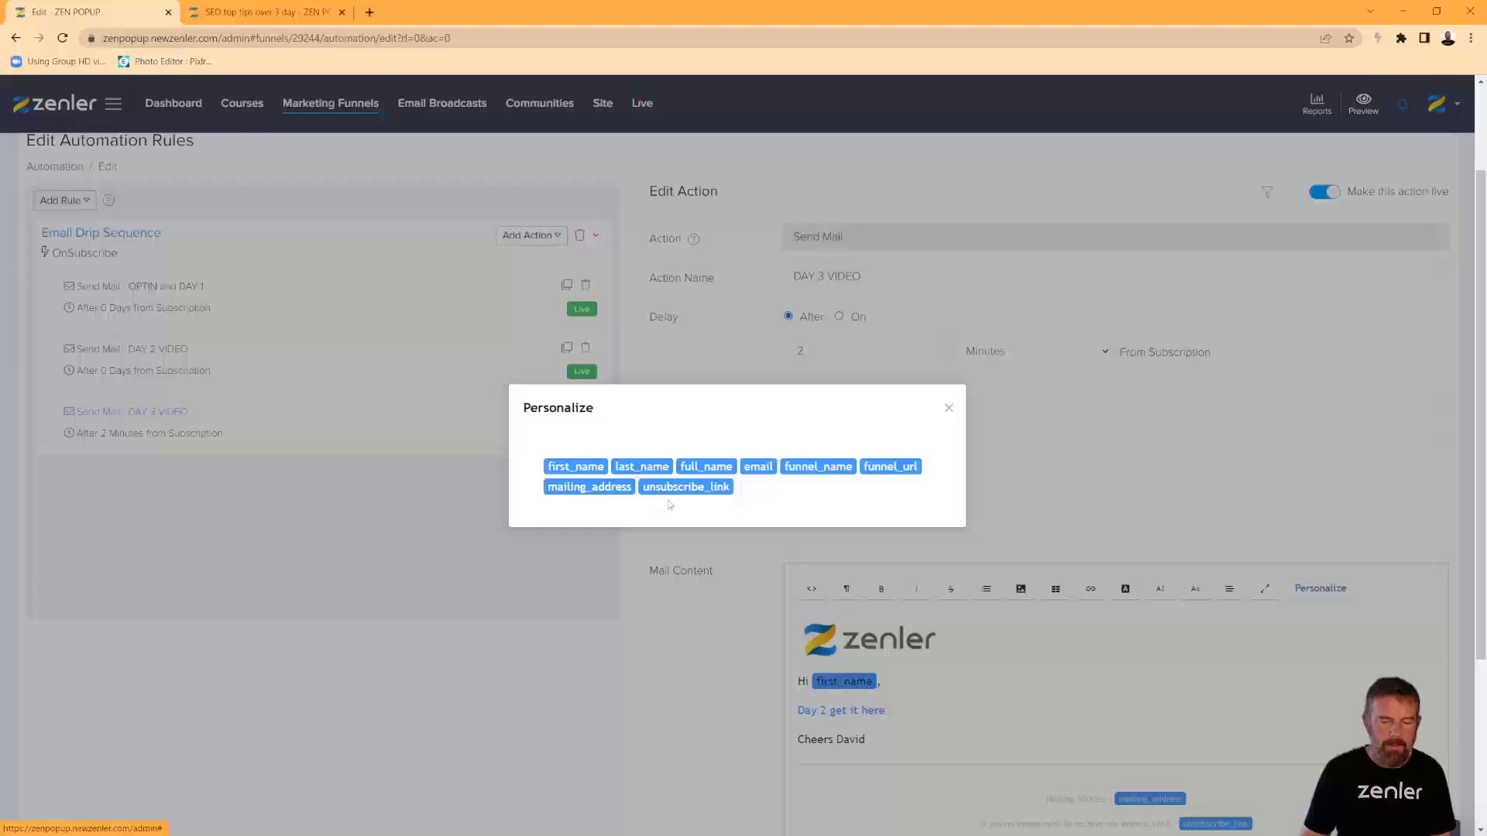
left_click(948, 408)
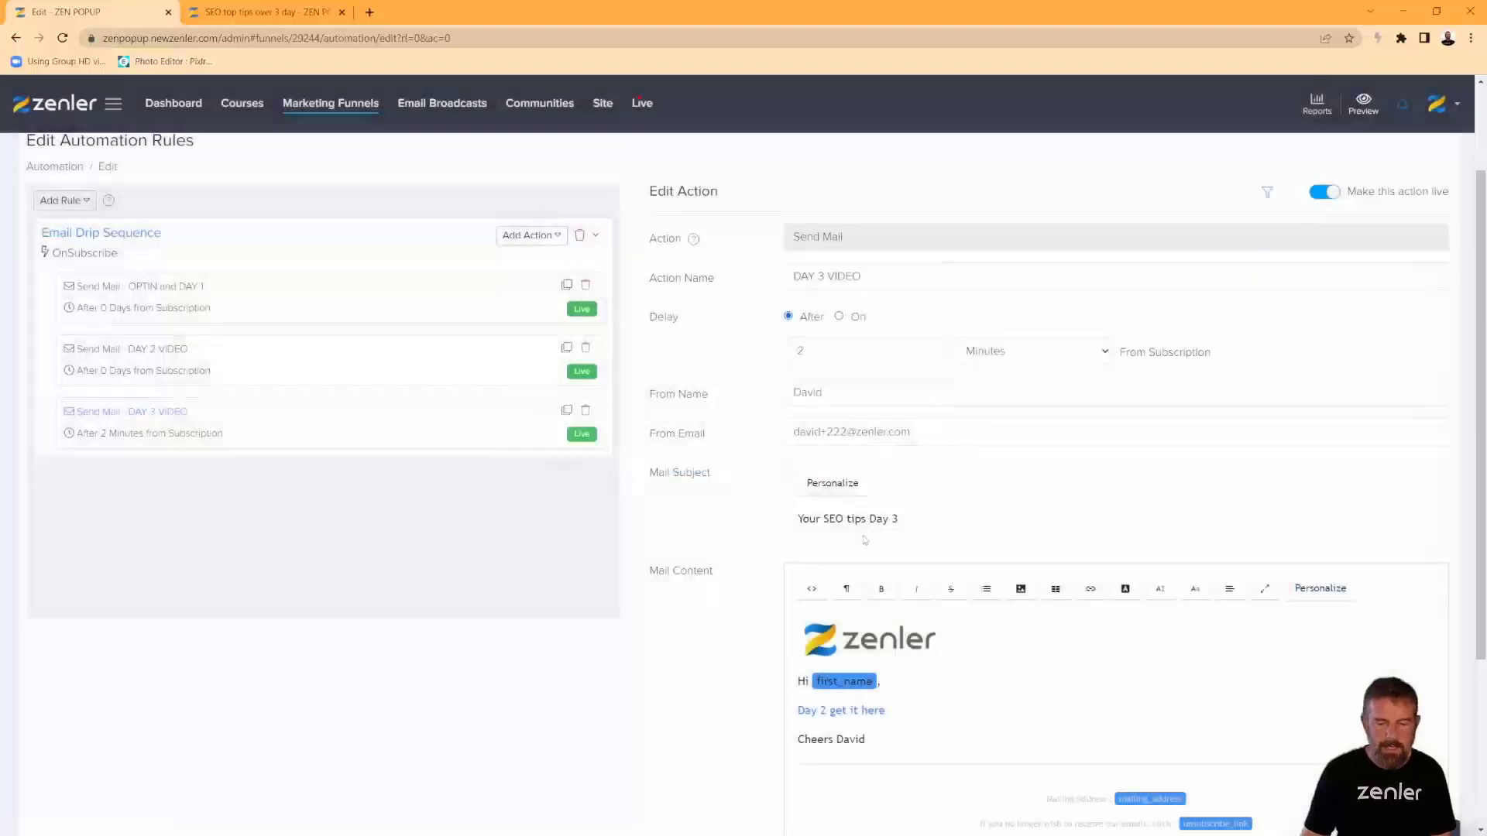
left_click(906, 524)
left_click(832, 484)
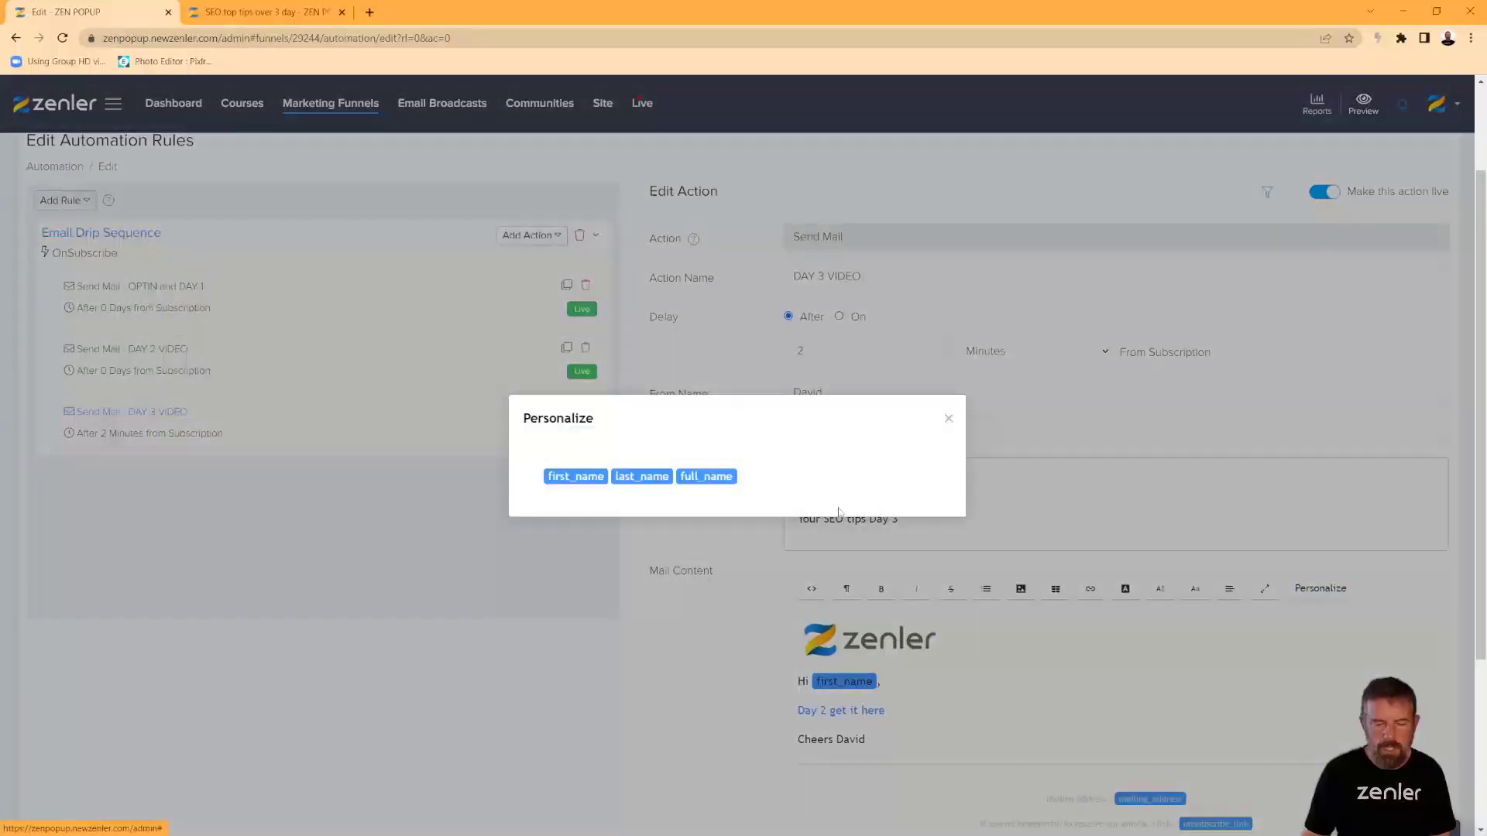
left_click(948, 418)
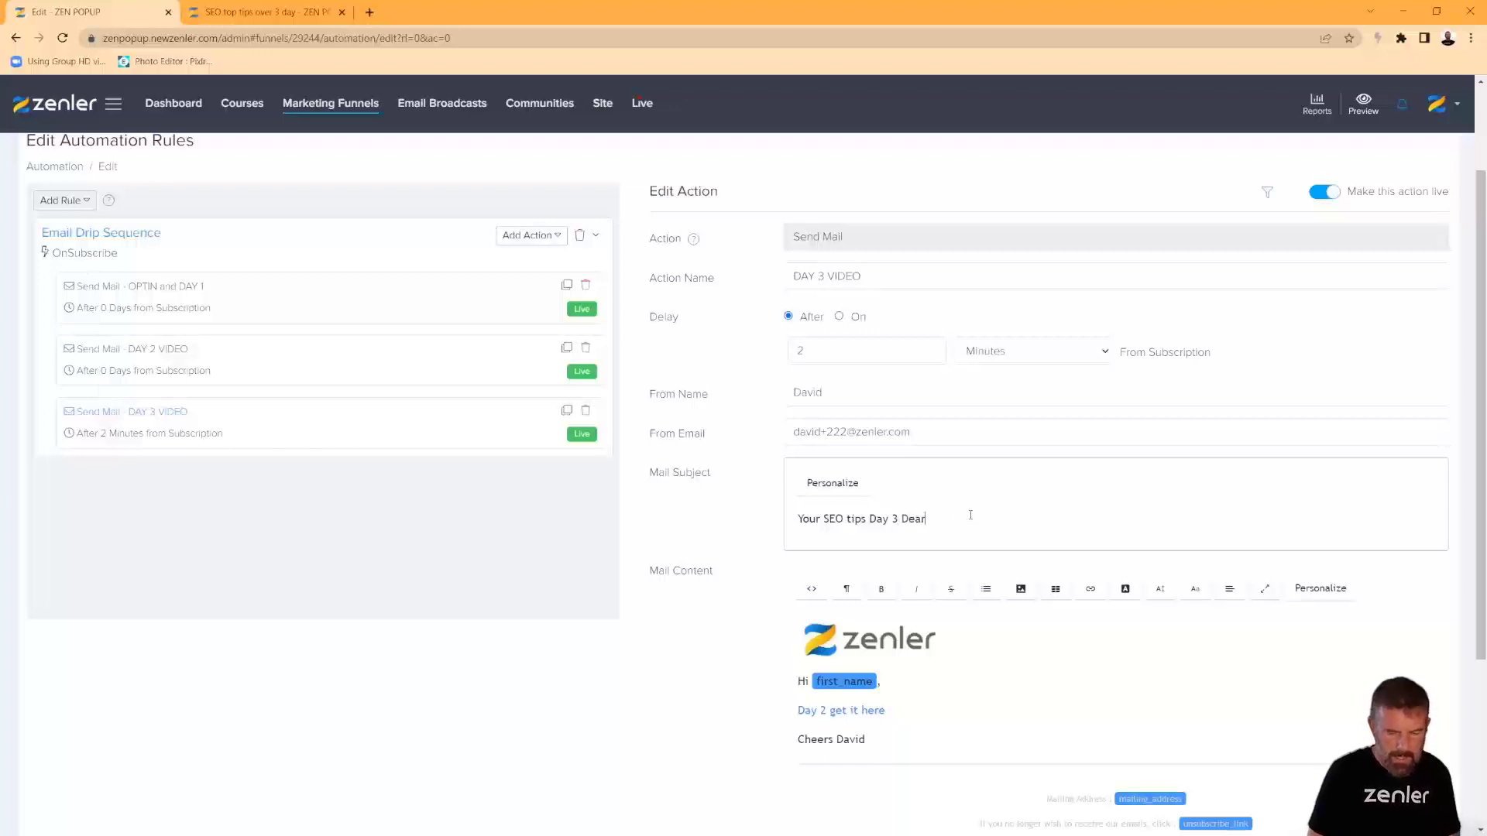
Append "Dear" and the first_name field to the "DAY 3 VIDEO" subject, copy that addition and save the action.
left_click(852, 488)
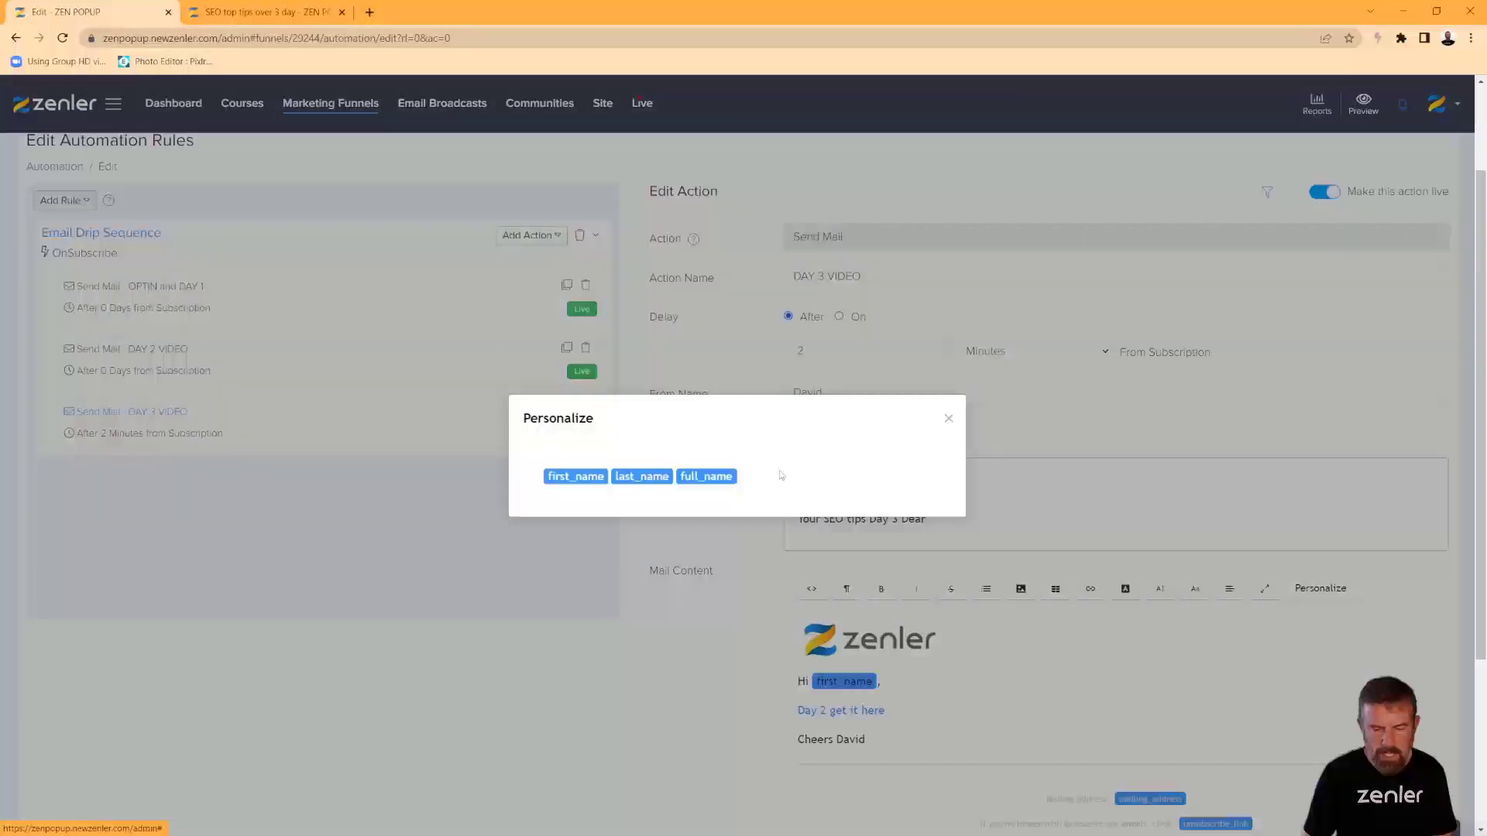
left_click(579, 484)
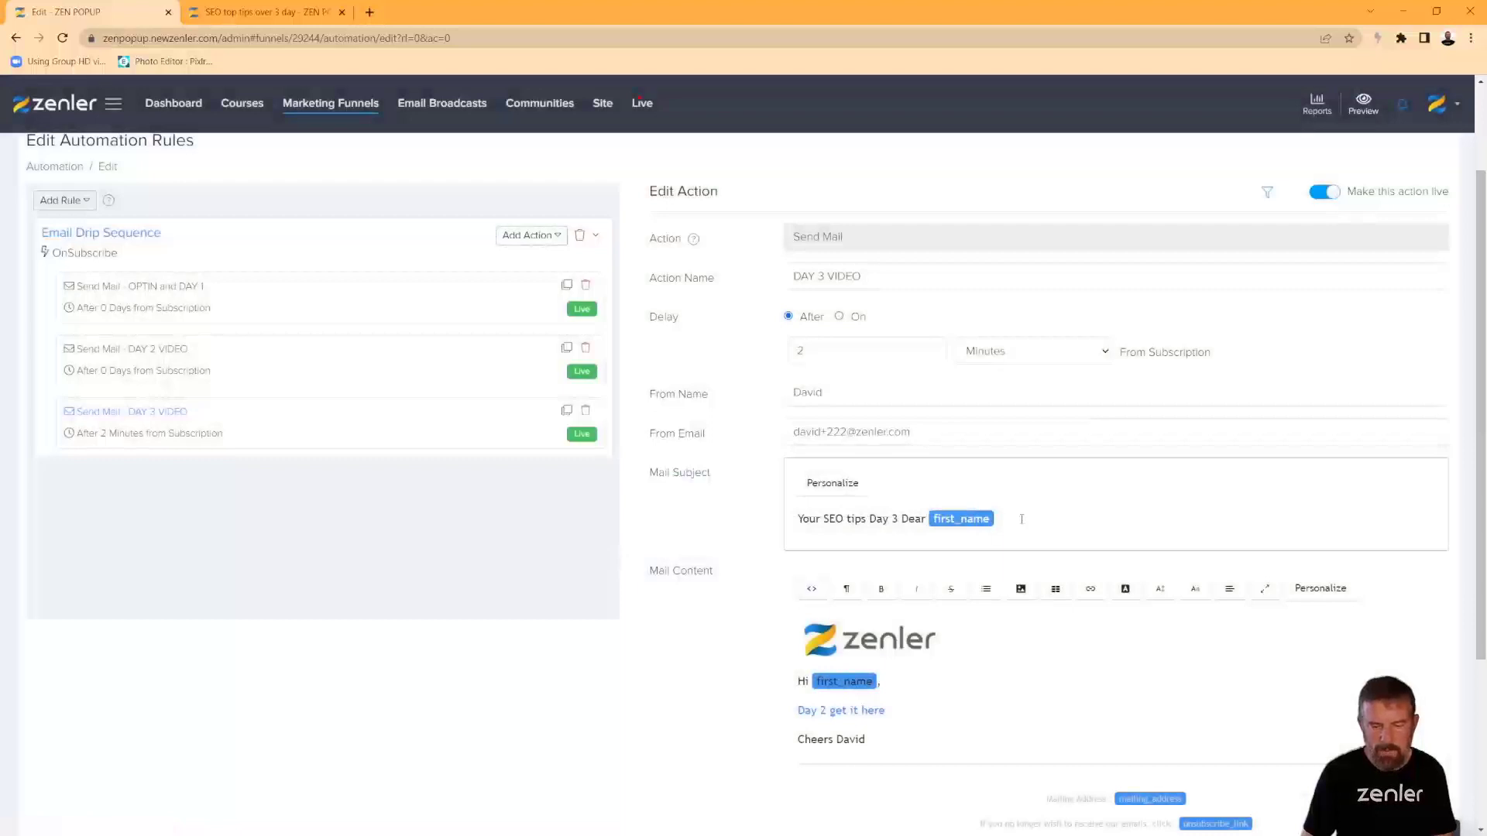
left_click_drag(937, 521, 903, 518)
key("ctrl+c")
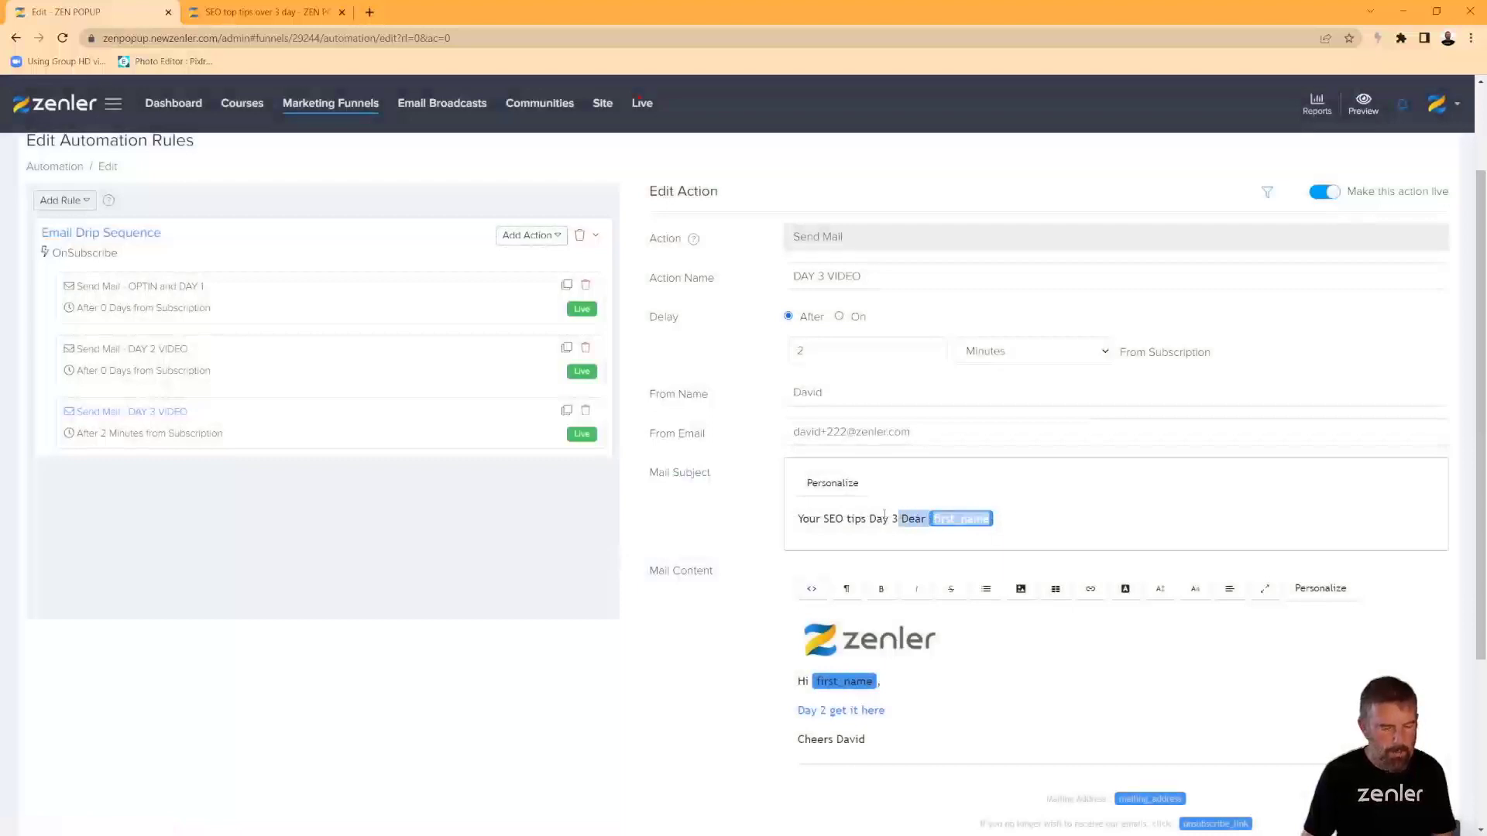
scroll(642, 714, "down", 3)
left_click(1398, 694)
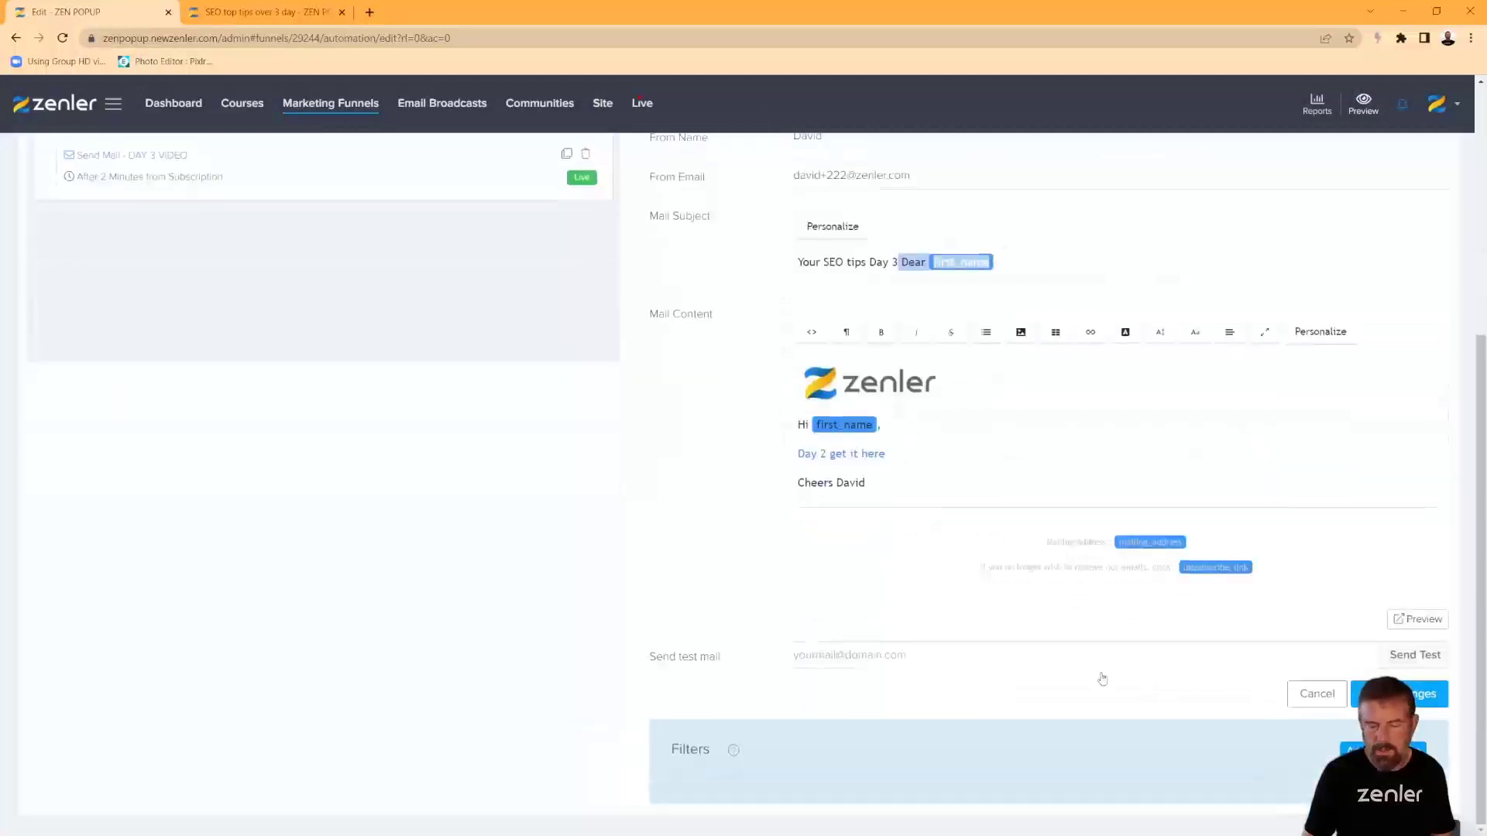
Add the copied "Dear first_name" greeting to the end of the "OPTIN and DAY 1" email's subject and save it.
left_click(294, 378)
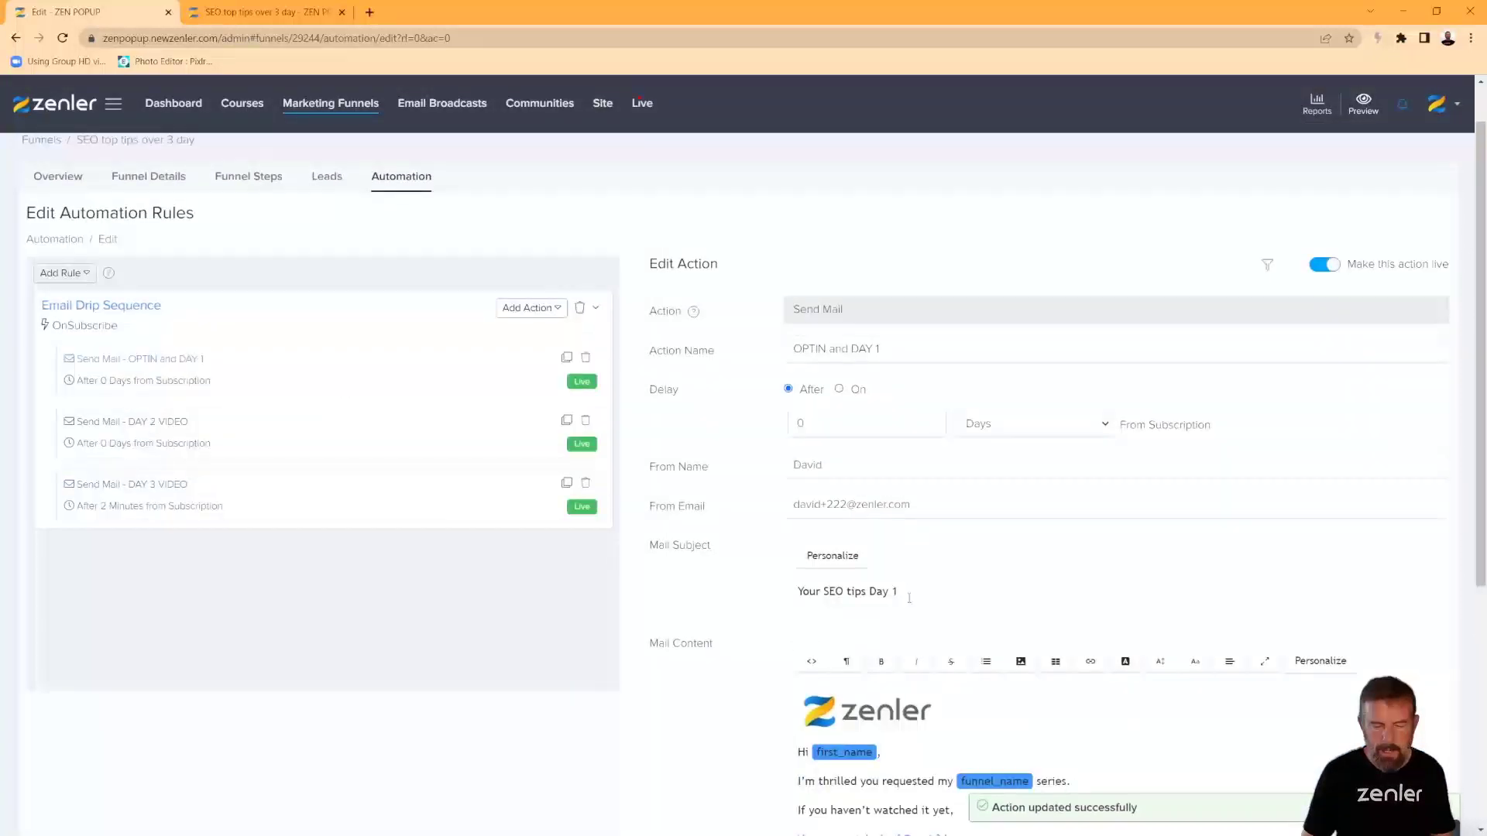
scroll(738, 666, "down", 5)
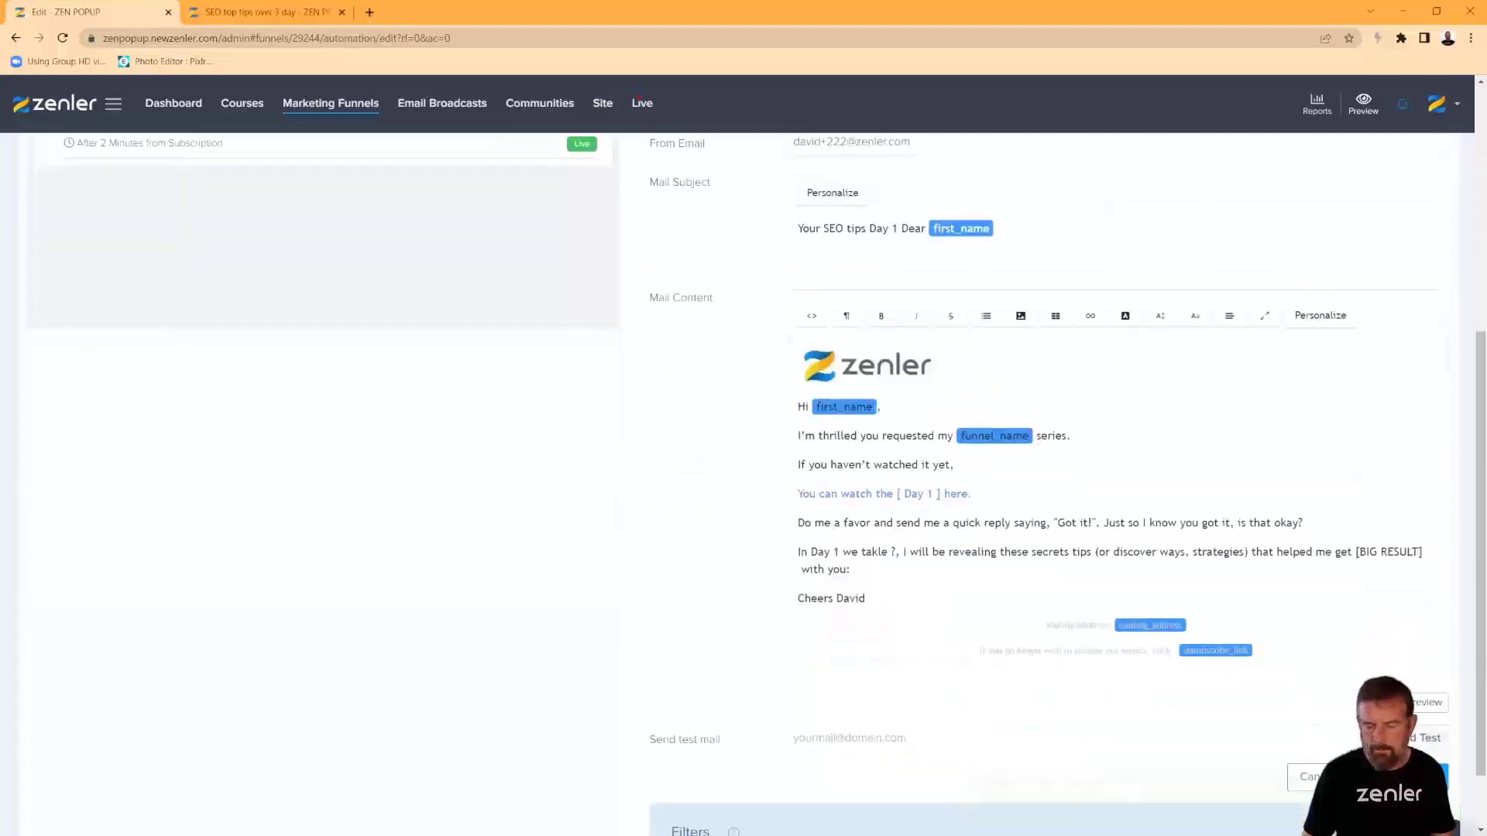
left_click(1390, 777)
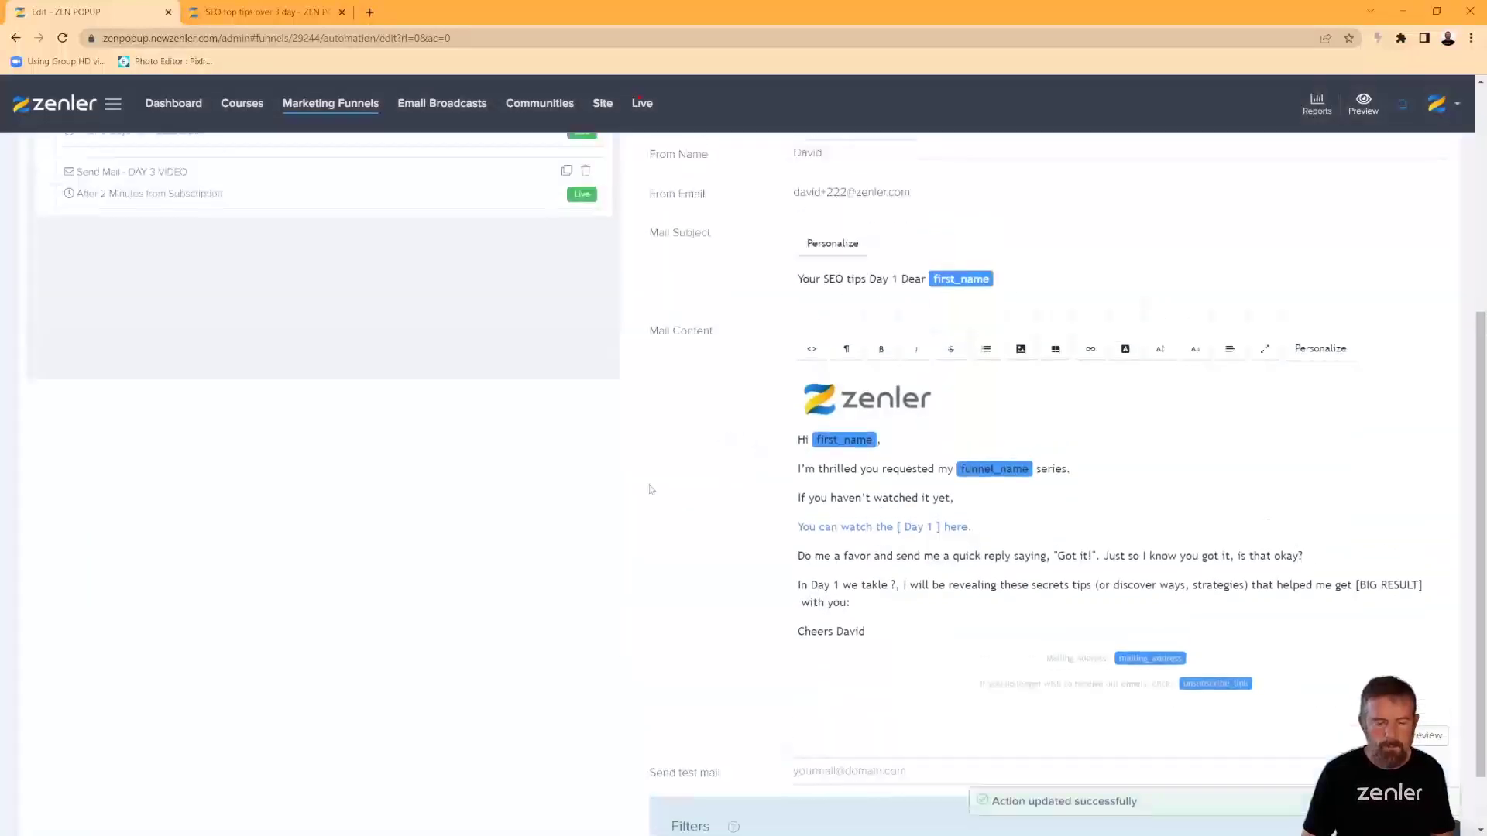
Add the copied "Dear first_name" greeting to the end of the "DAY 2 VIDEO" email's subject and save it.
left_click(330, 360)
left_click(954, 517)
key("ctrl+v")
scroll(954, 518, "down", 4)
left_click(1425, 694)
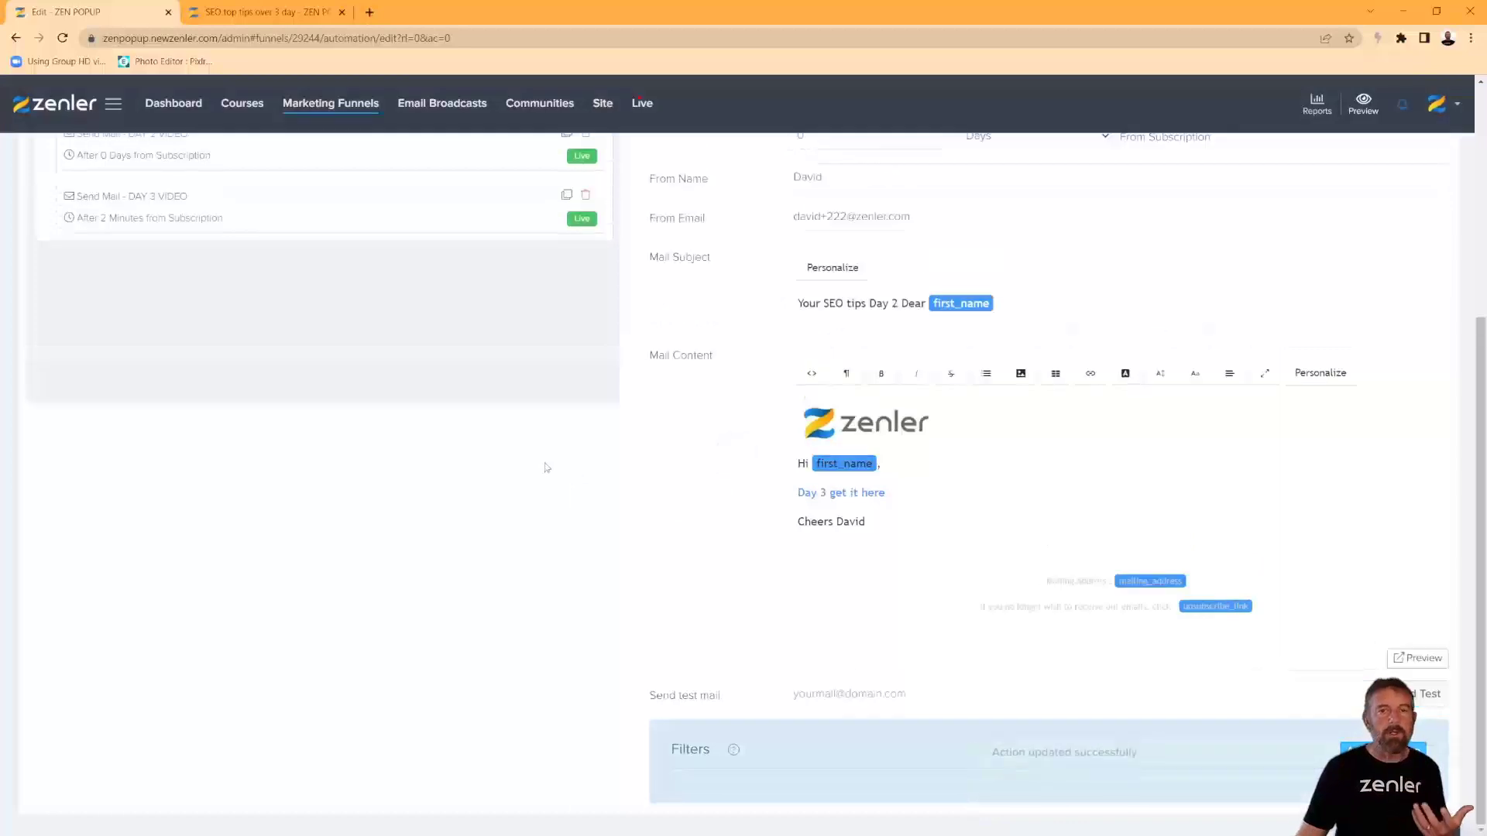
Preview the "OPTIN and DAY 1" email, test its Day 1 video link and return to the automation editor.
scroll(546, 466, "up", 5)
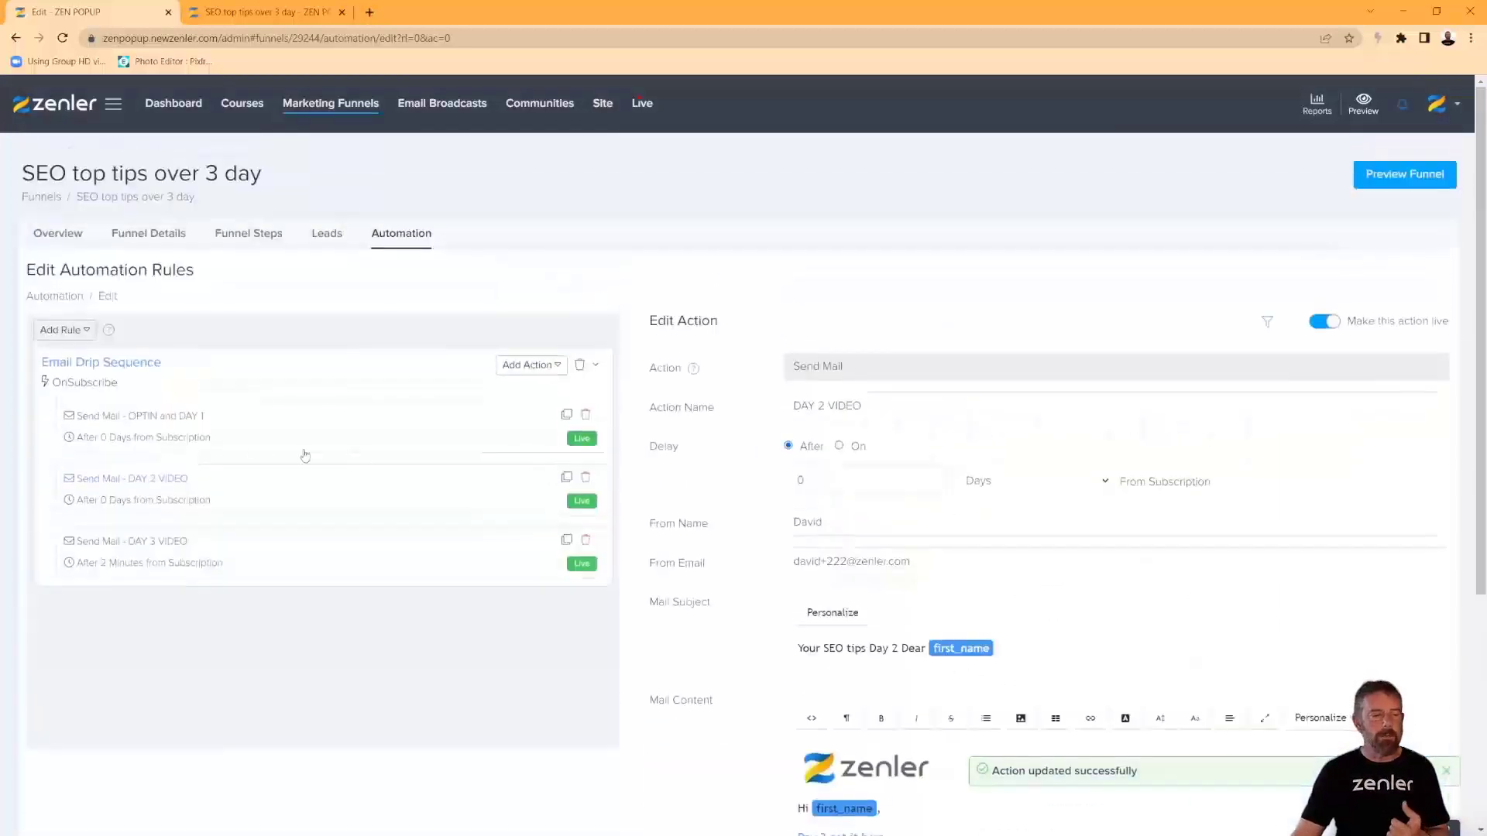
left_click(259, 435)
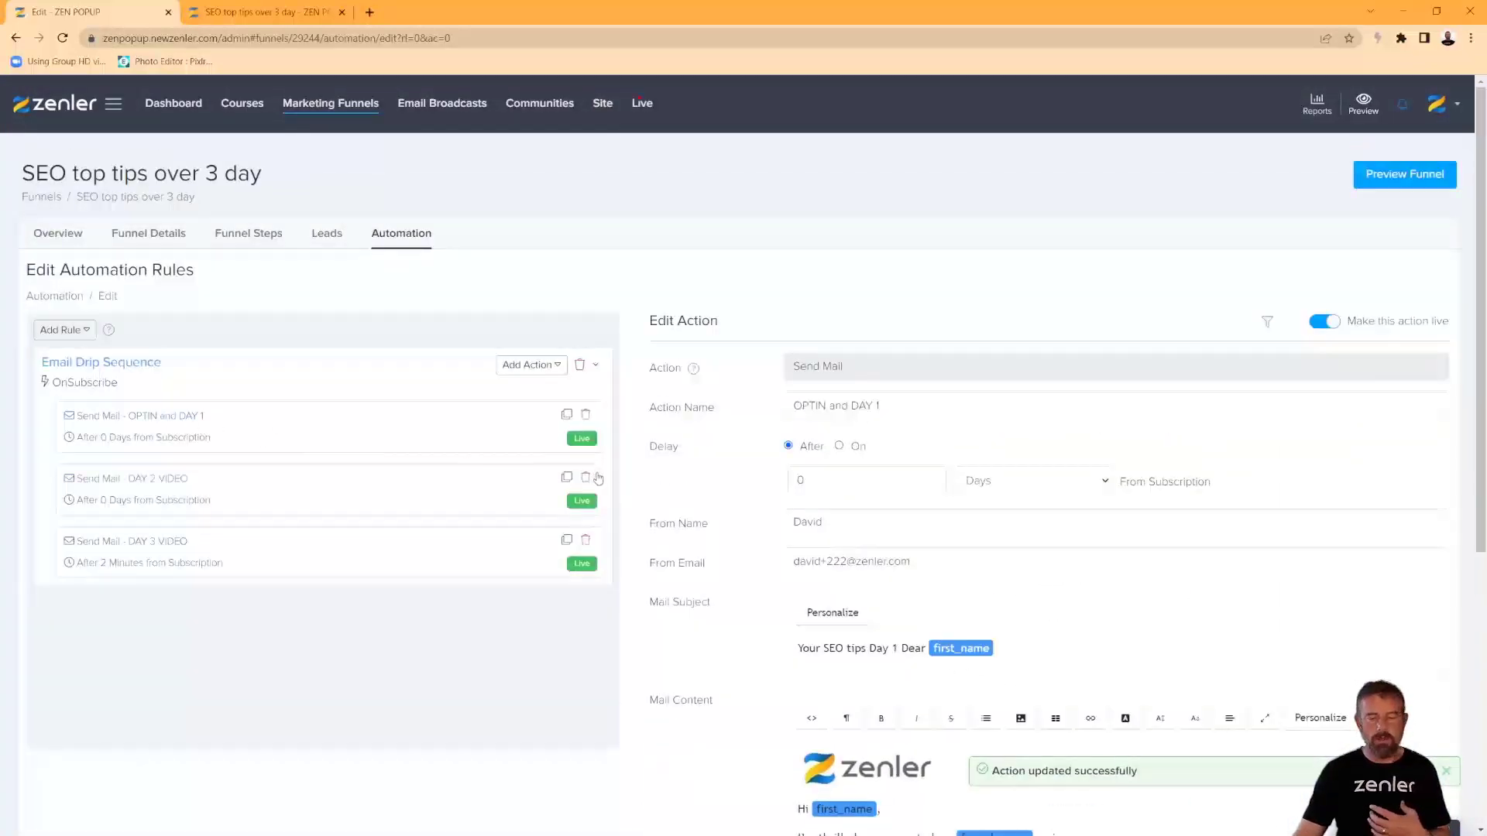
scroll(597, 478, "down", 5)
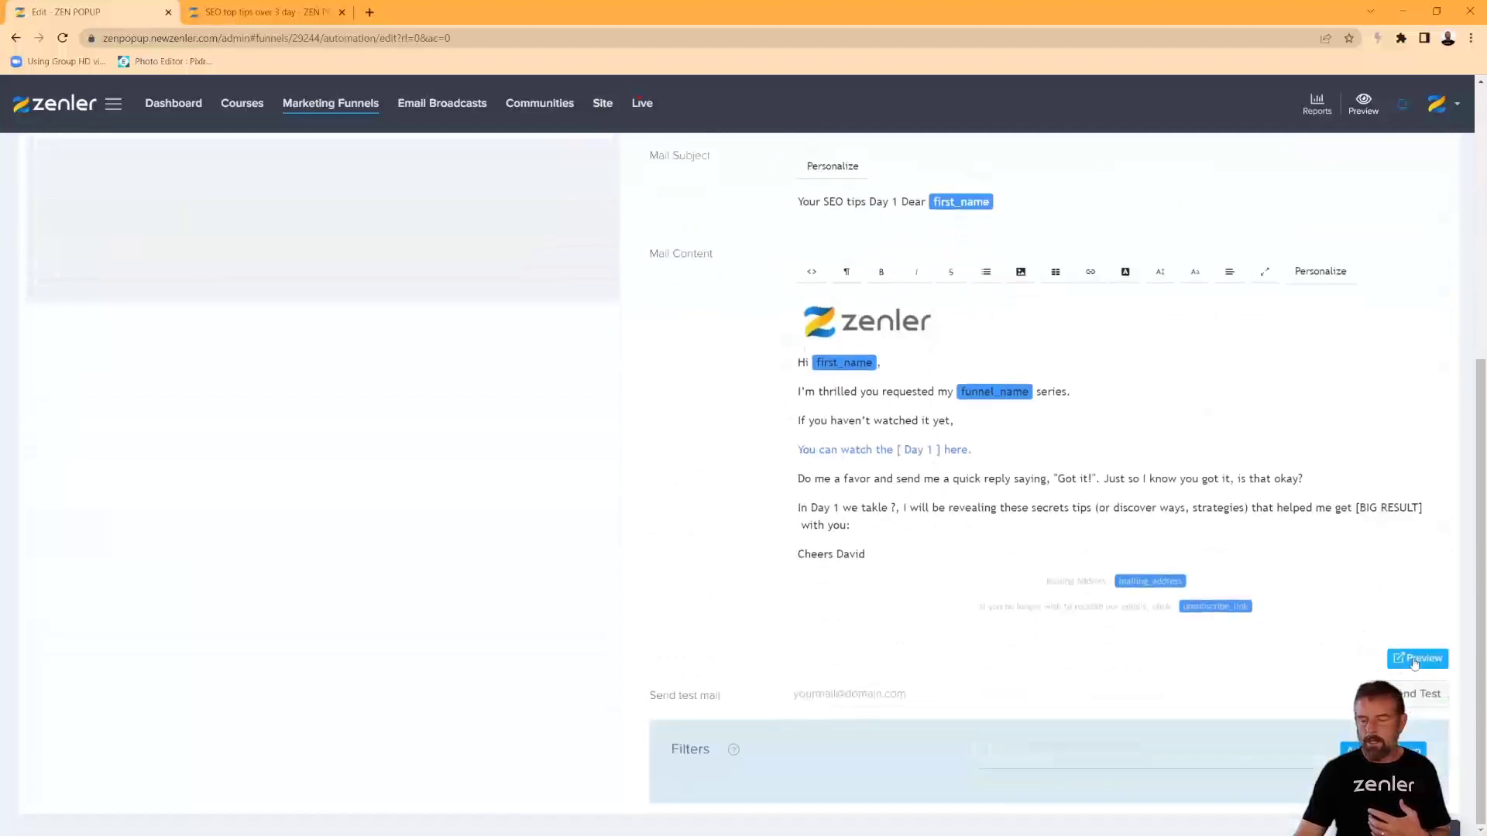
left_click(1414, 660)
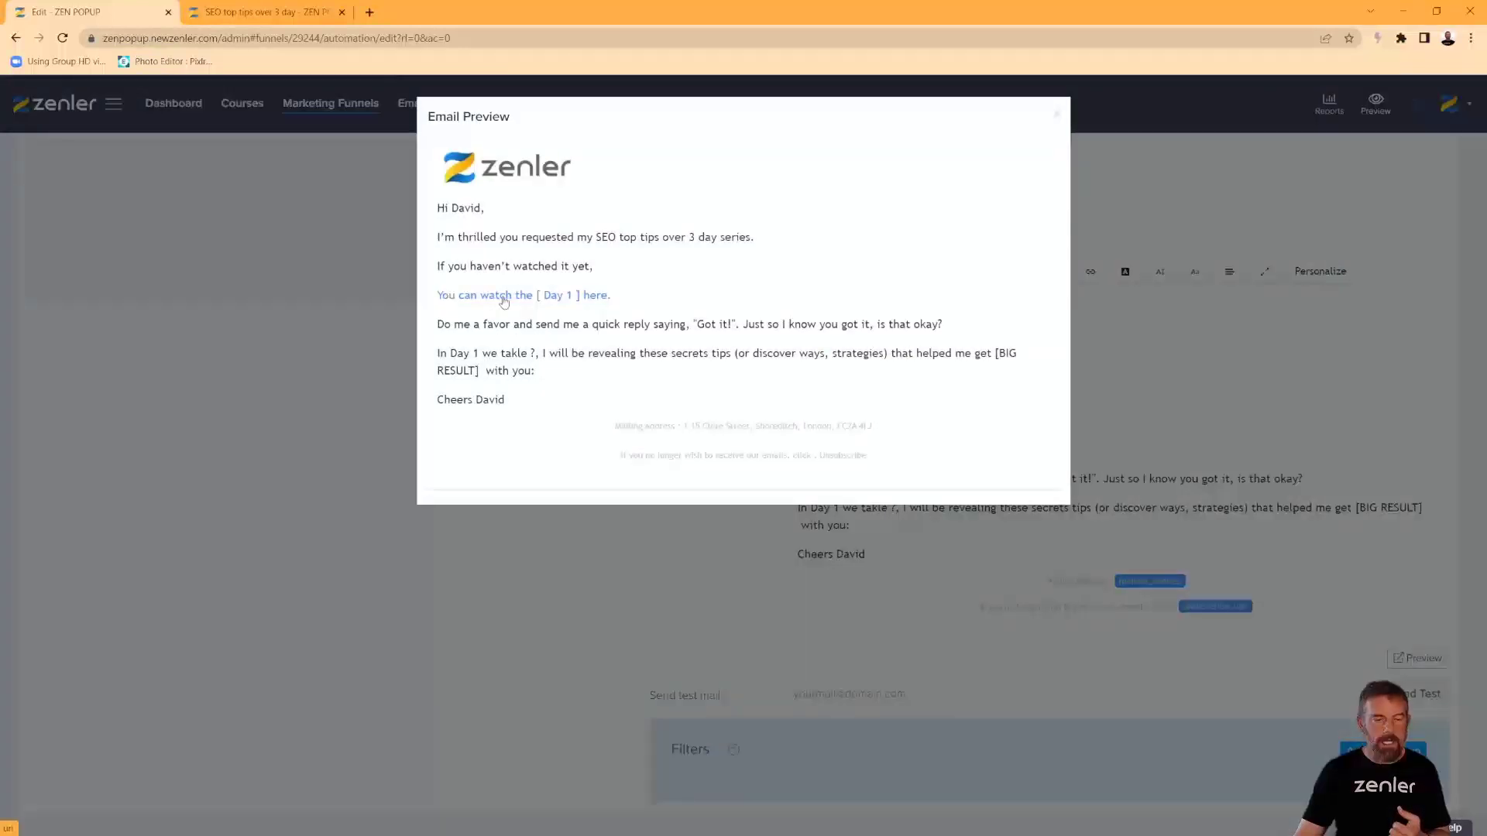
left_click(504, 302)
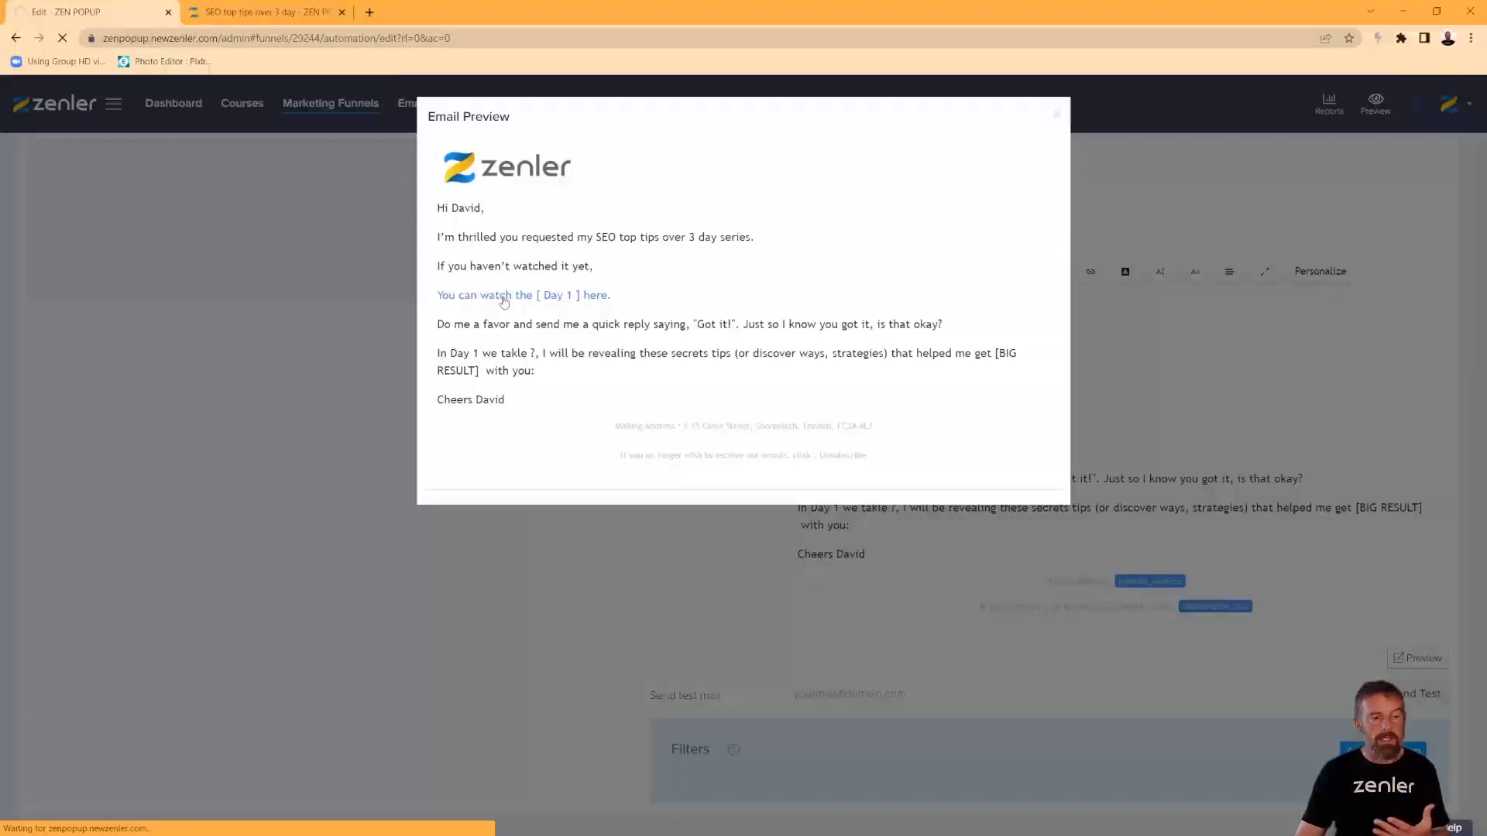
right_click(521, 301)
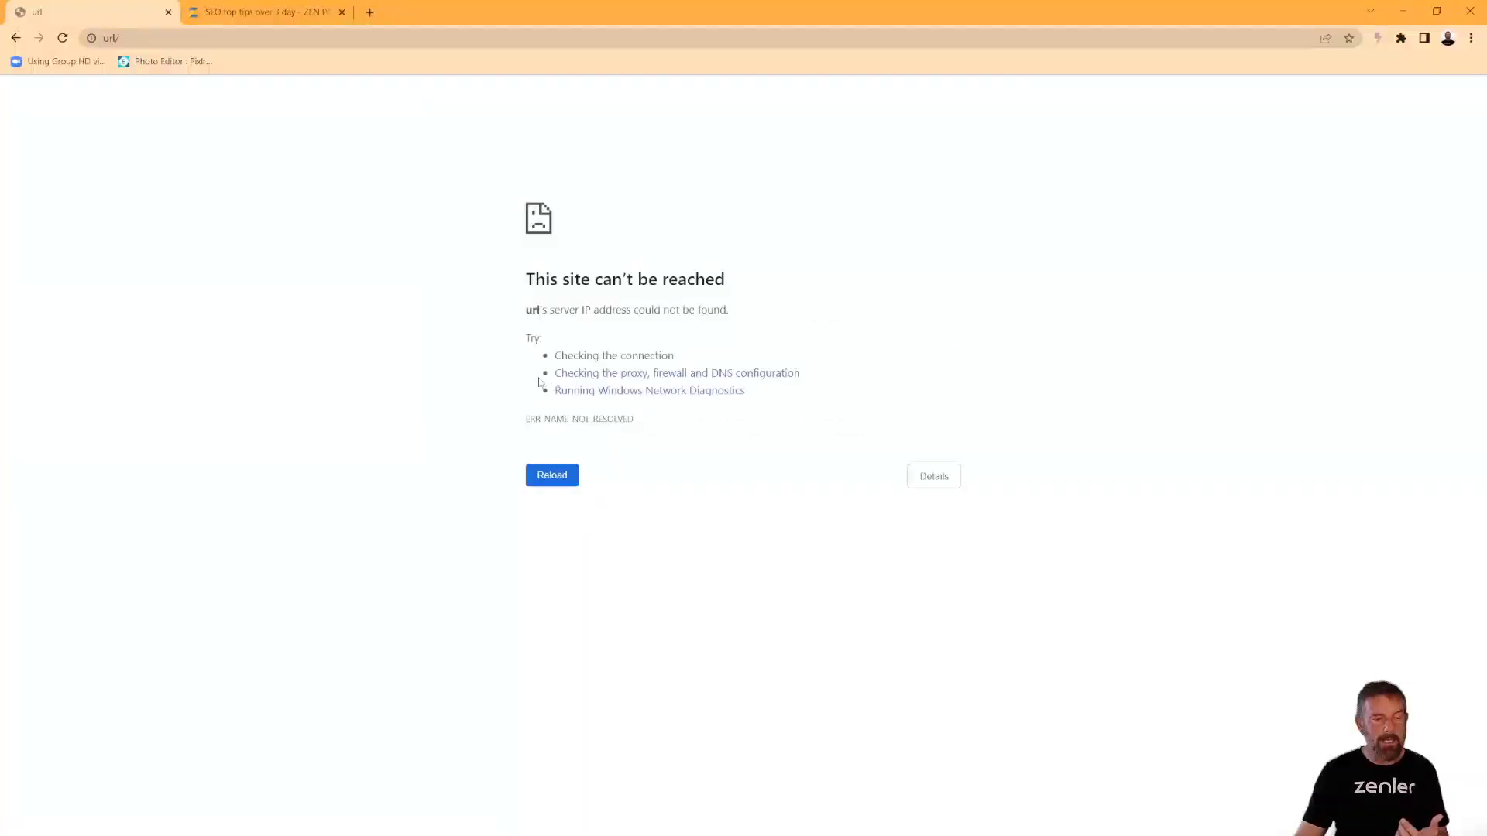
left_click(15, 39)
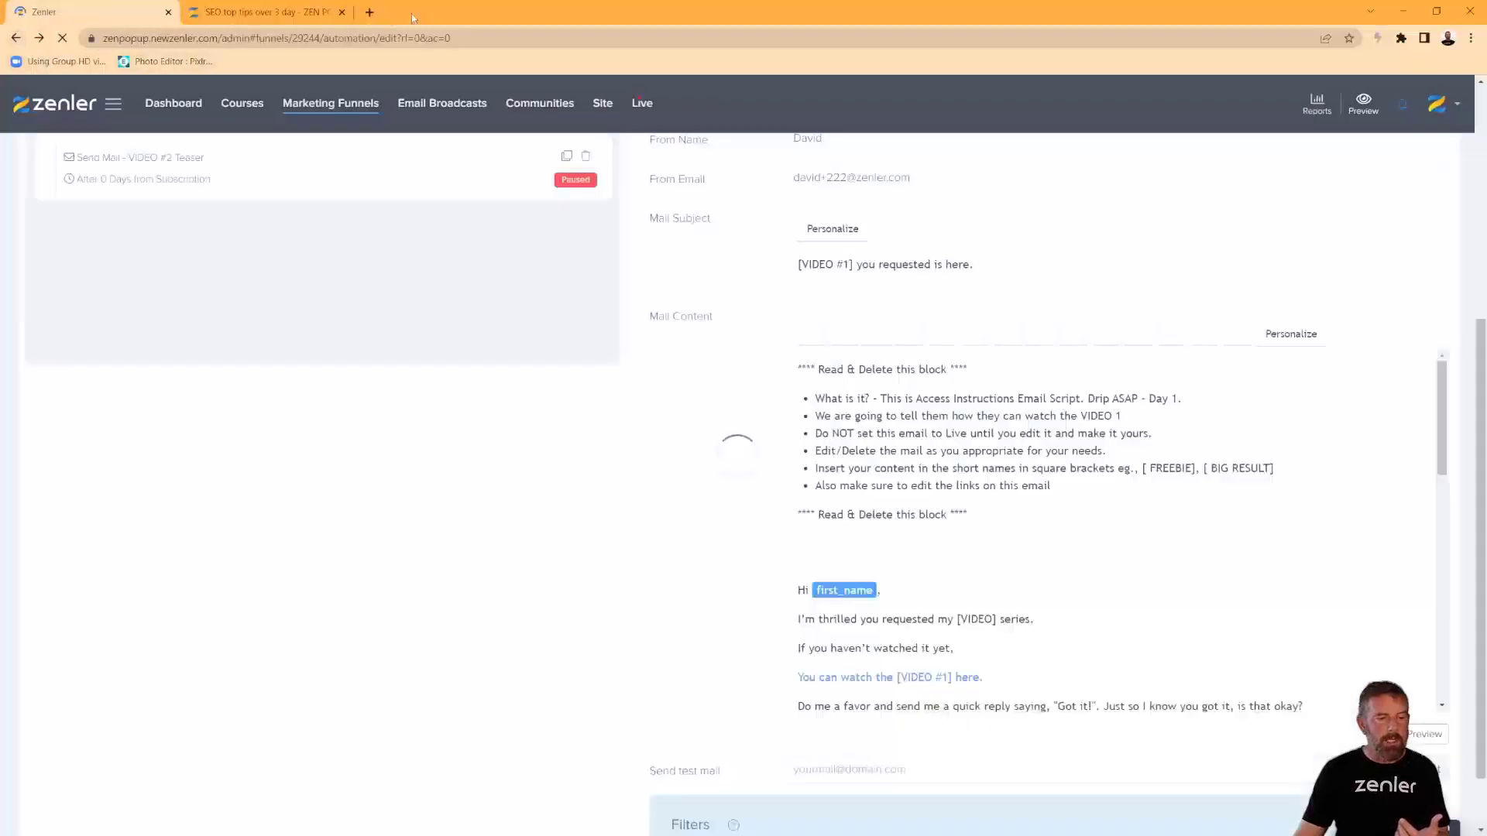
left_click(369, 12)
type("http://url/")
key("BackSpace")
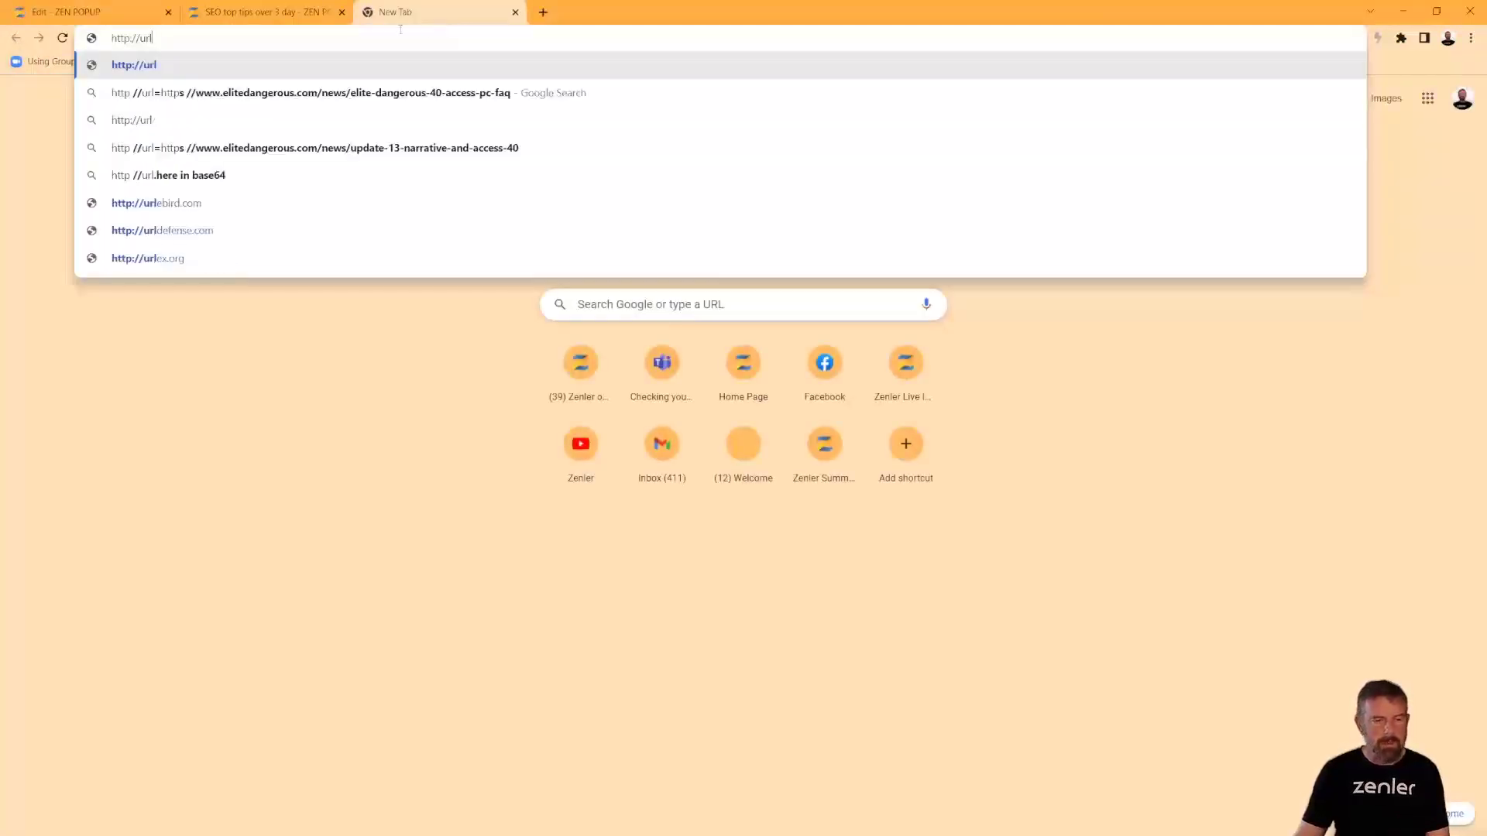
left_click(157, 11)
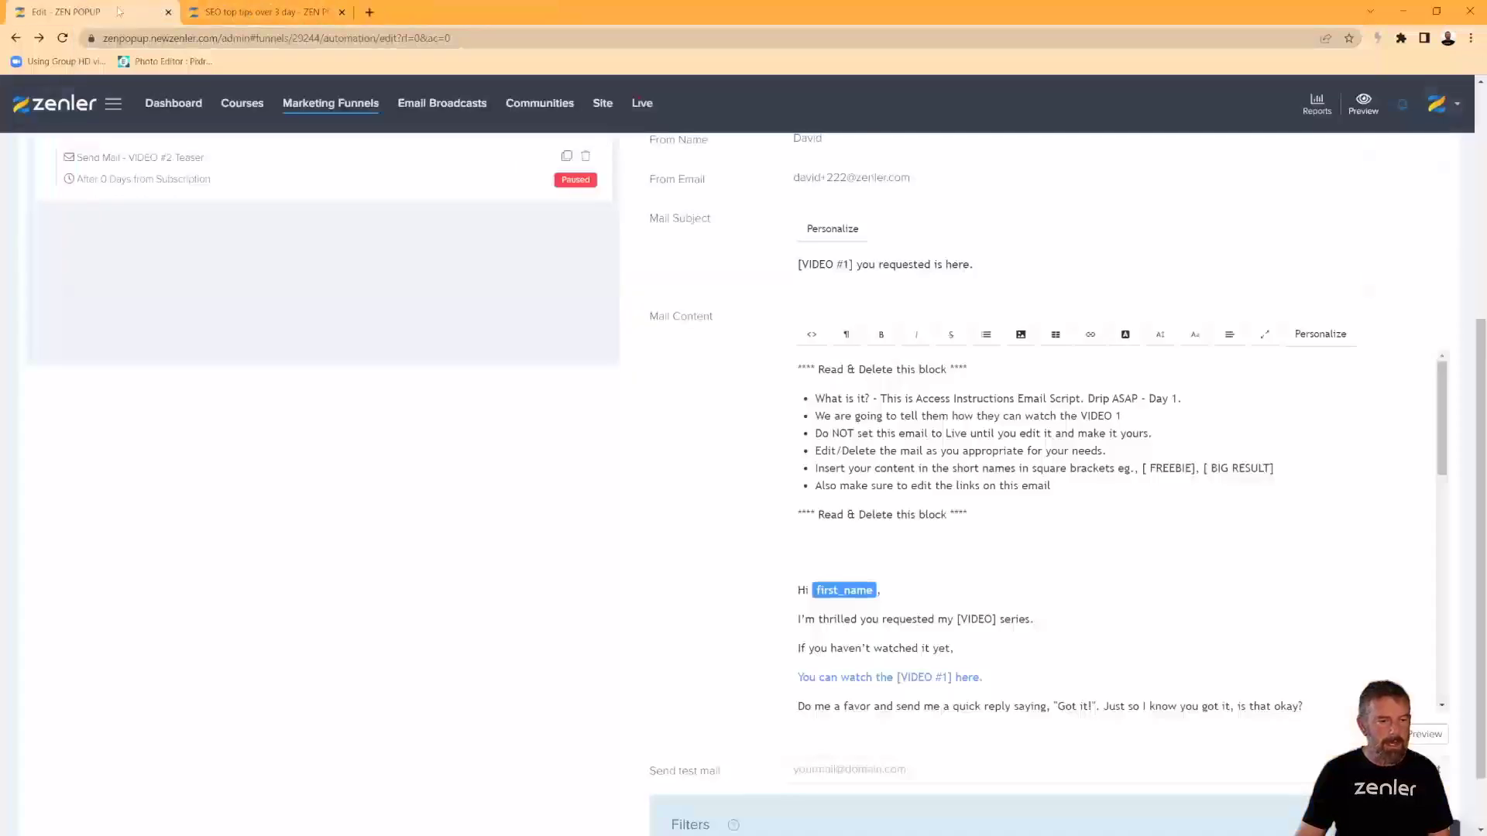
Check the funnel's steps page and reload the automation rules editor.
scroll(632, 520, "up", 4)
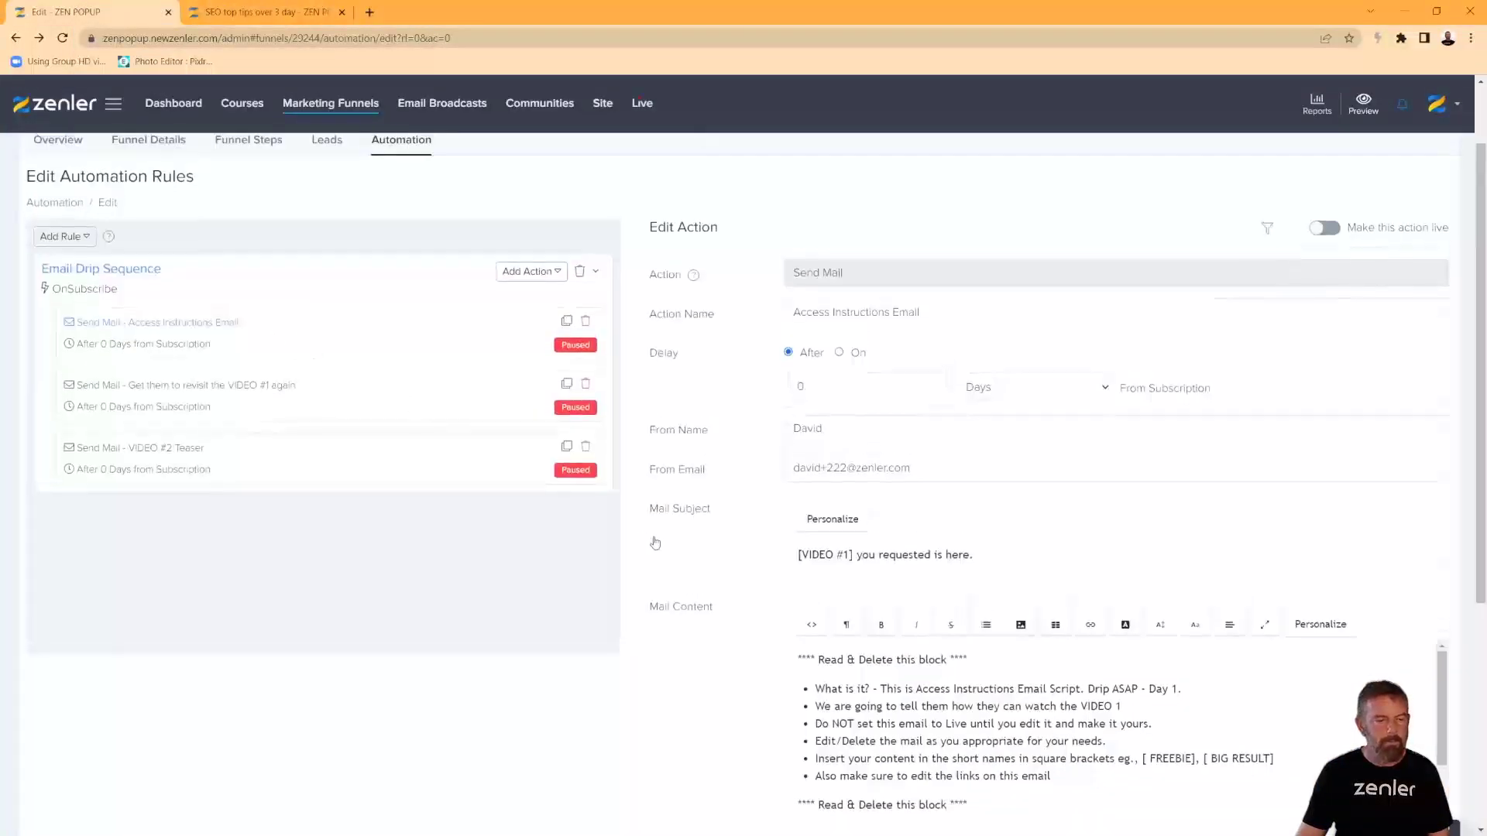
left_click(268, 10)
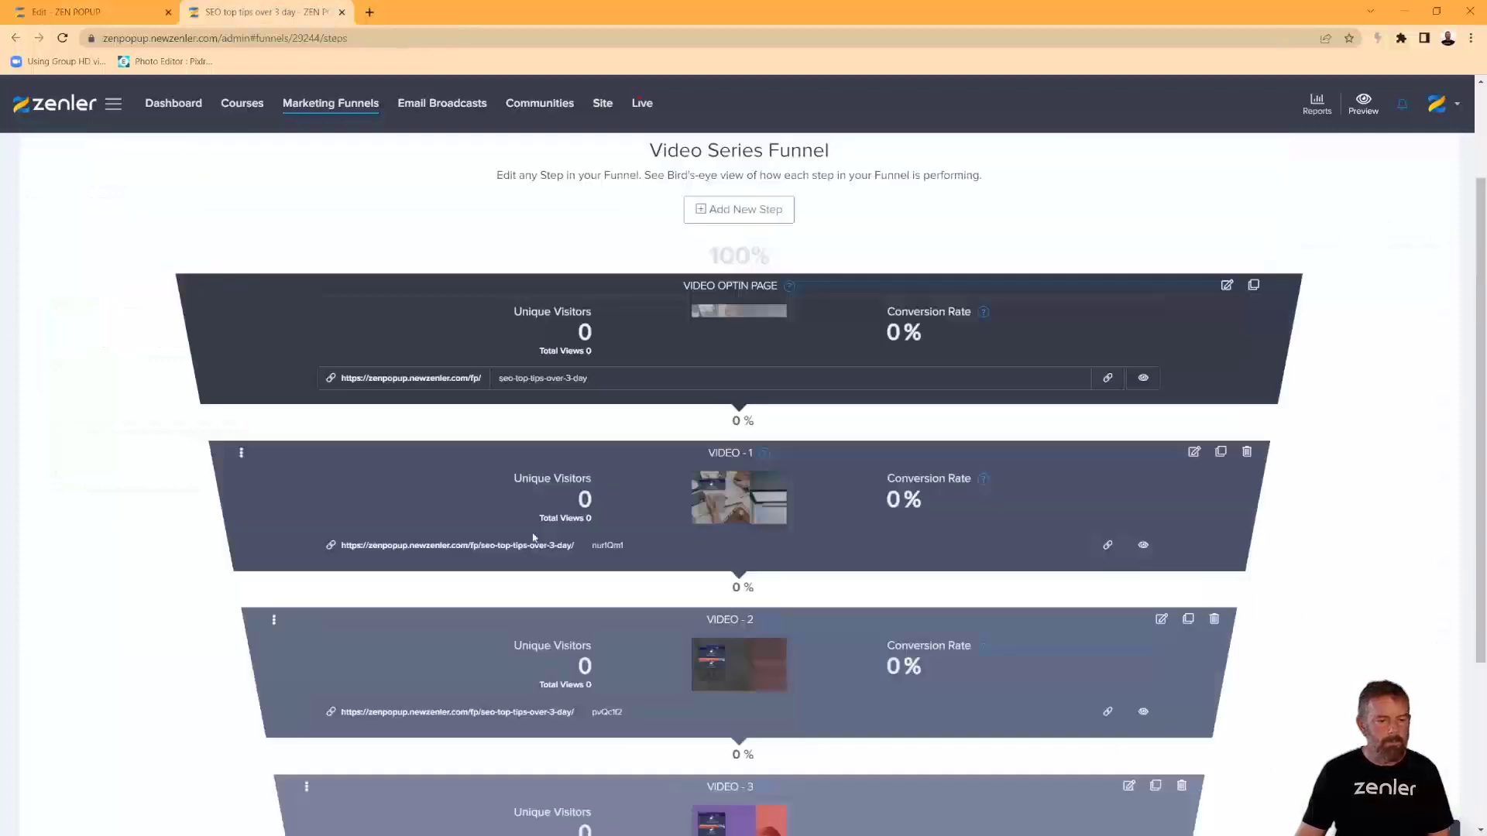
left_click(128, 11)
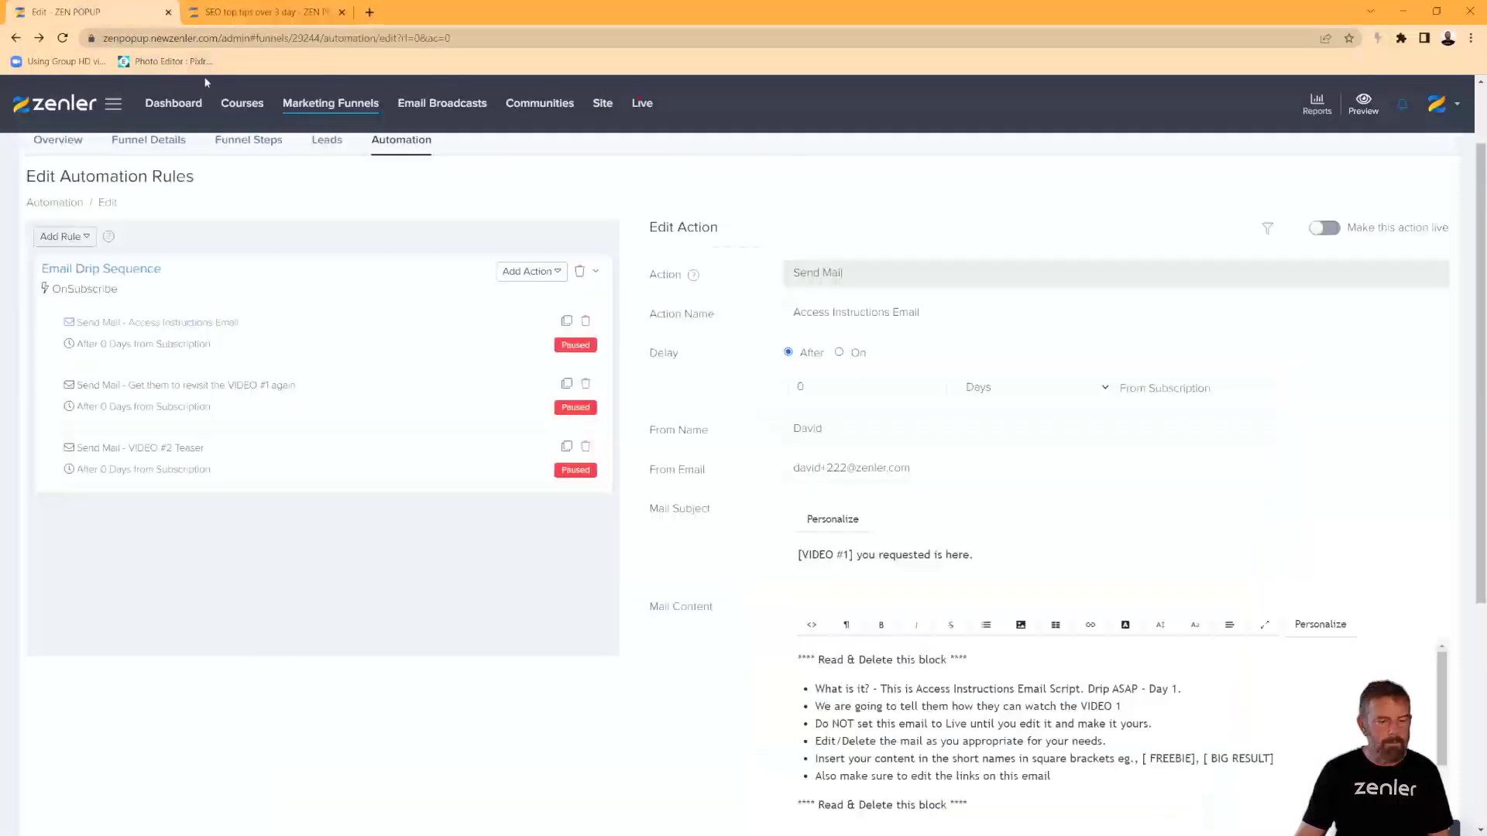
left_click(63, 38)
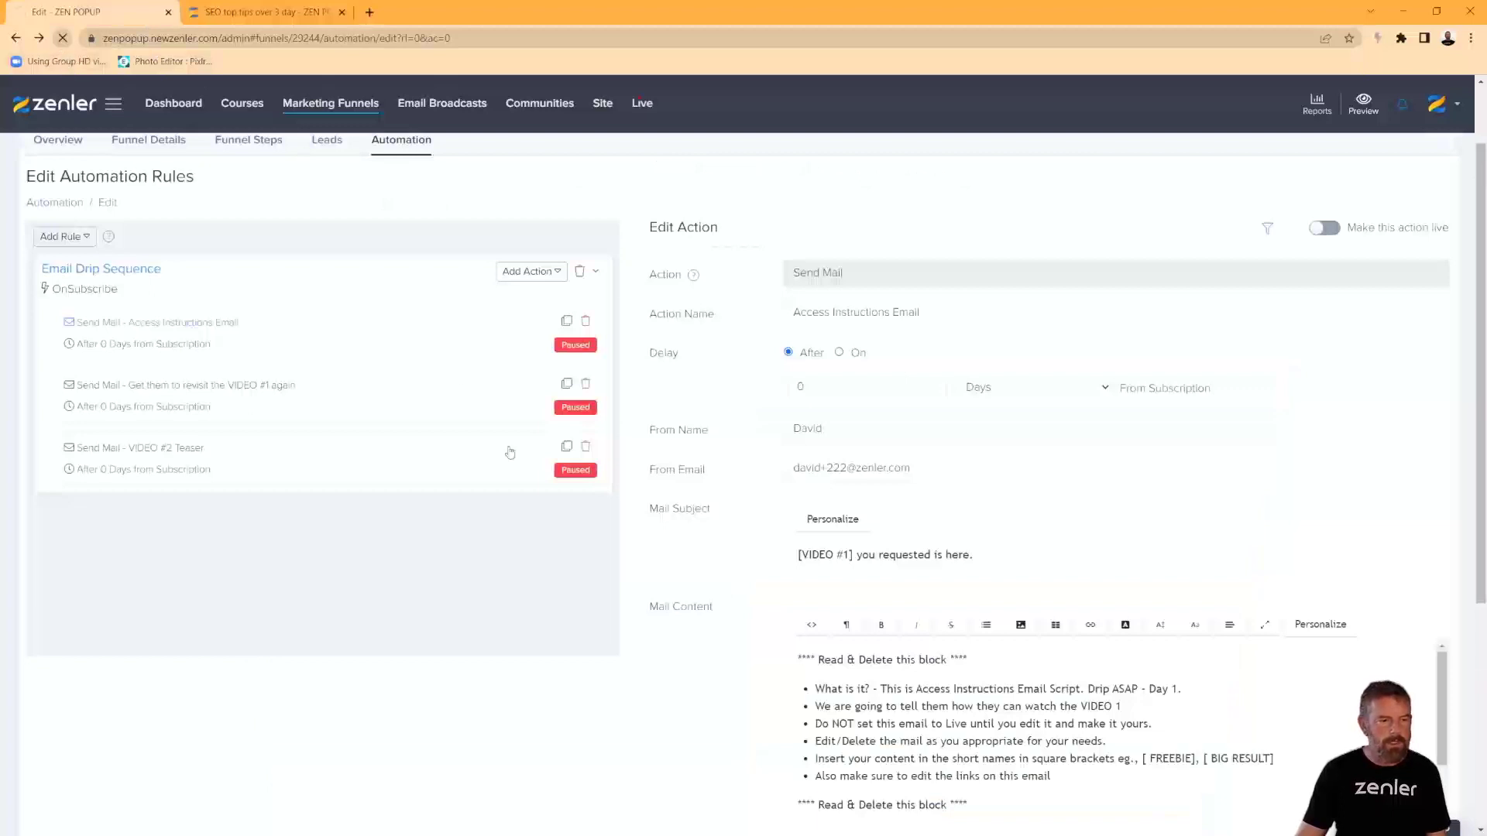
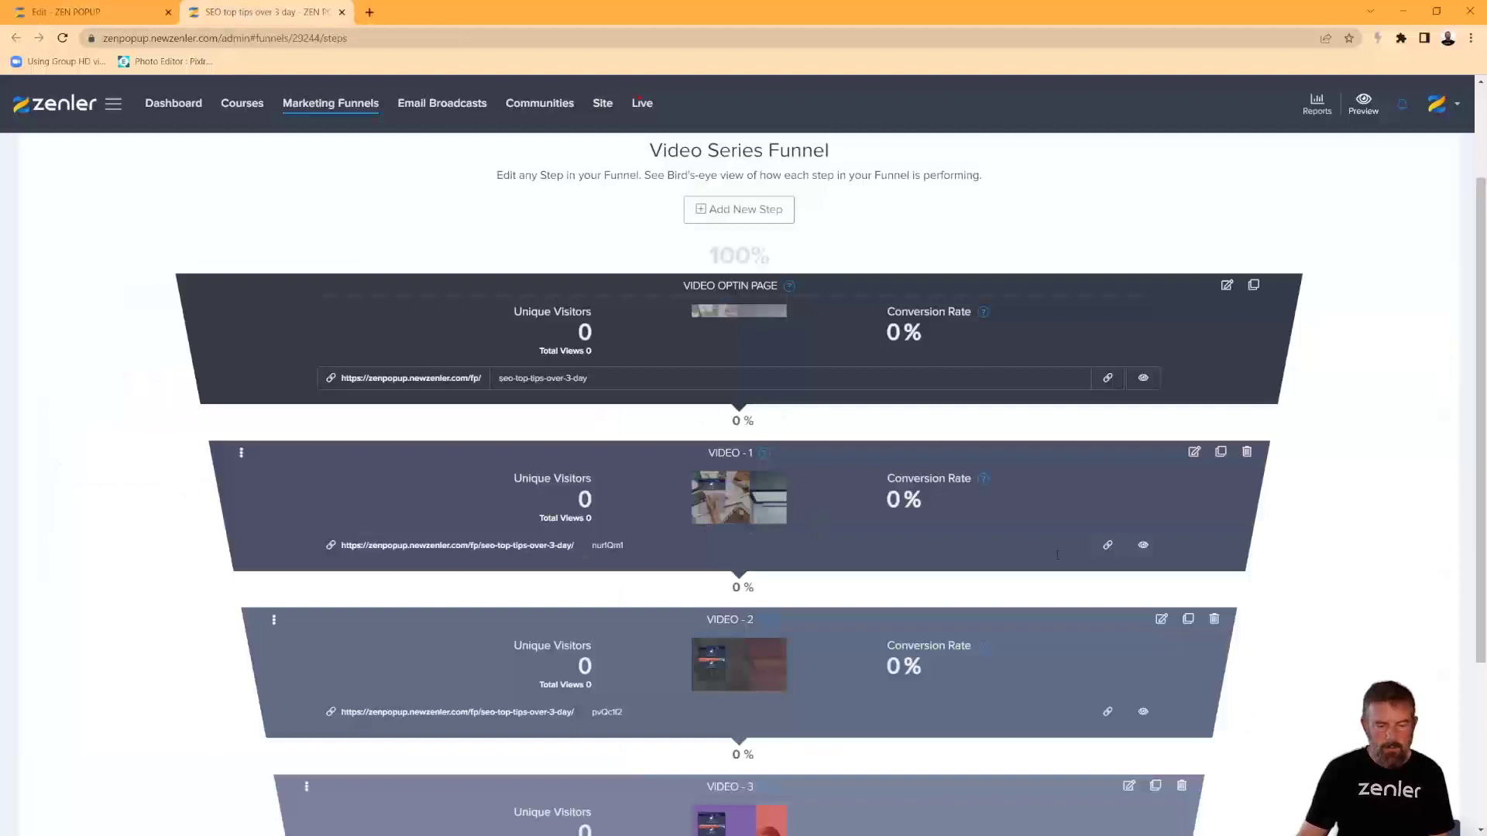
Copy the VIDEO - 1 page URL and set it as the link on "You can watch the [ Day 1 ] here." in the "OPTIN and DAY 1" email.
left_click(1108, 545)
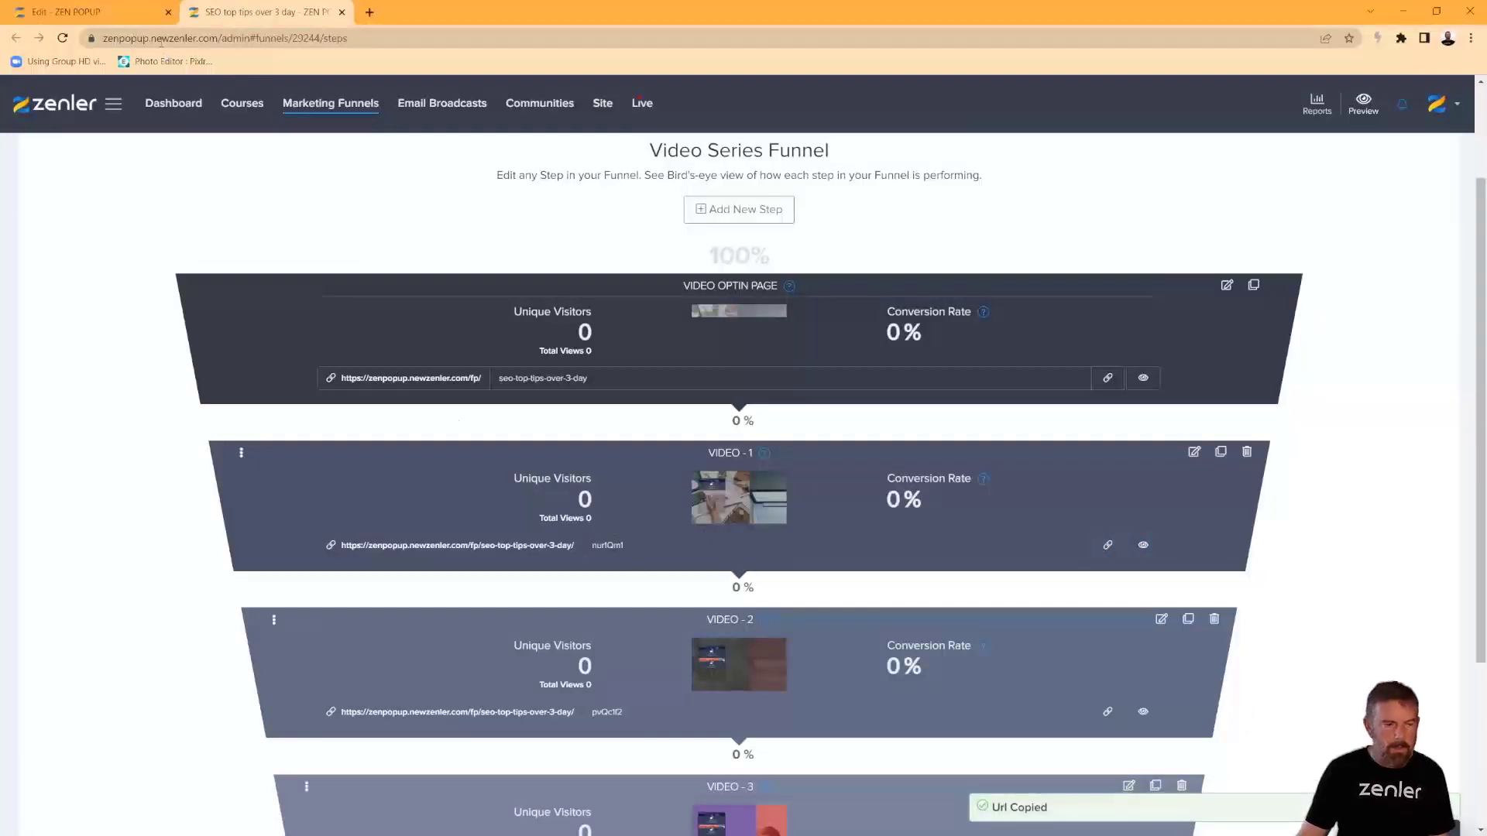
left_click(116, 15)
scroll(1035, 659, "down", 2)
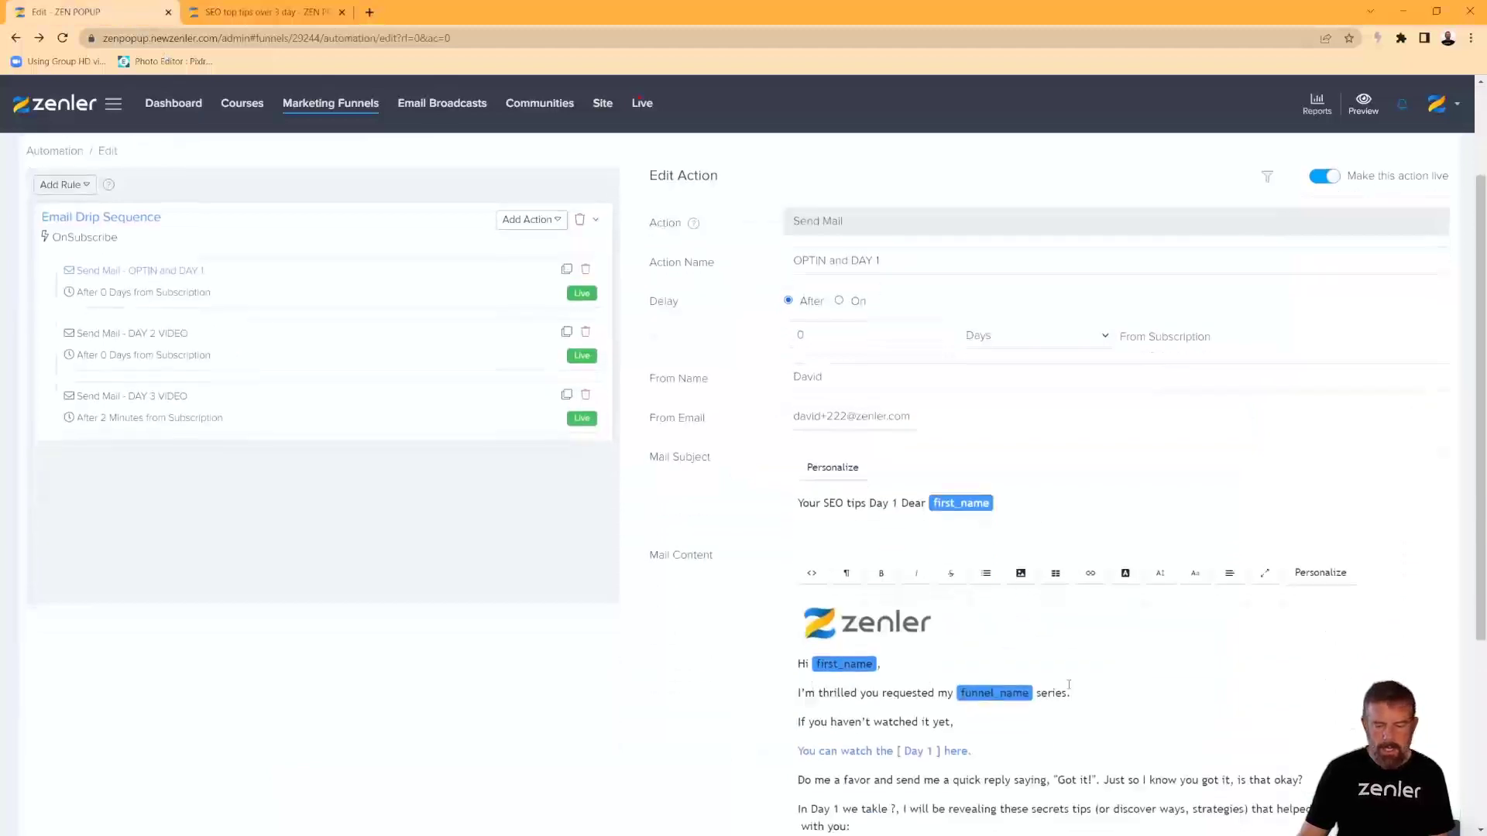
left_click_drag(979, 751, 798, 752)
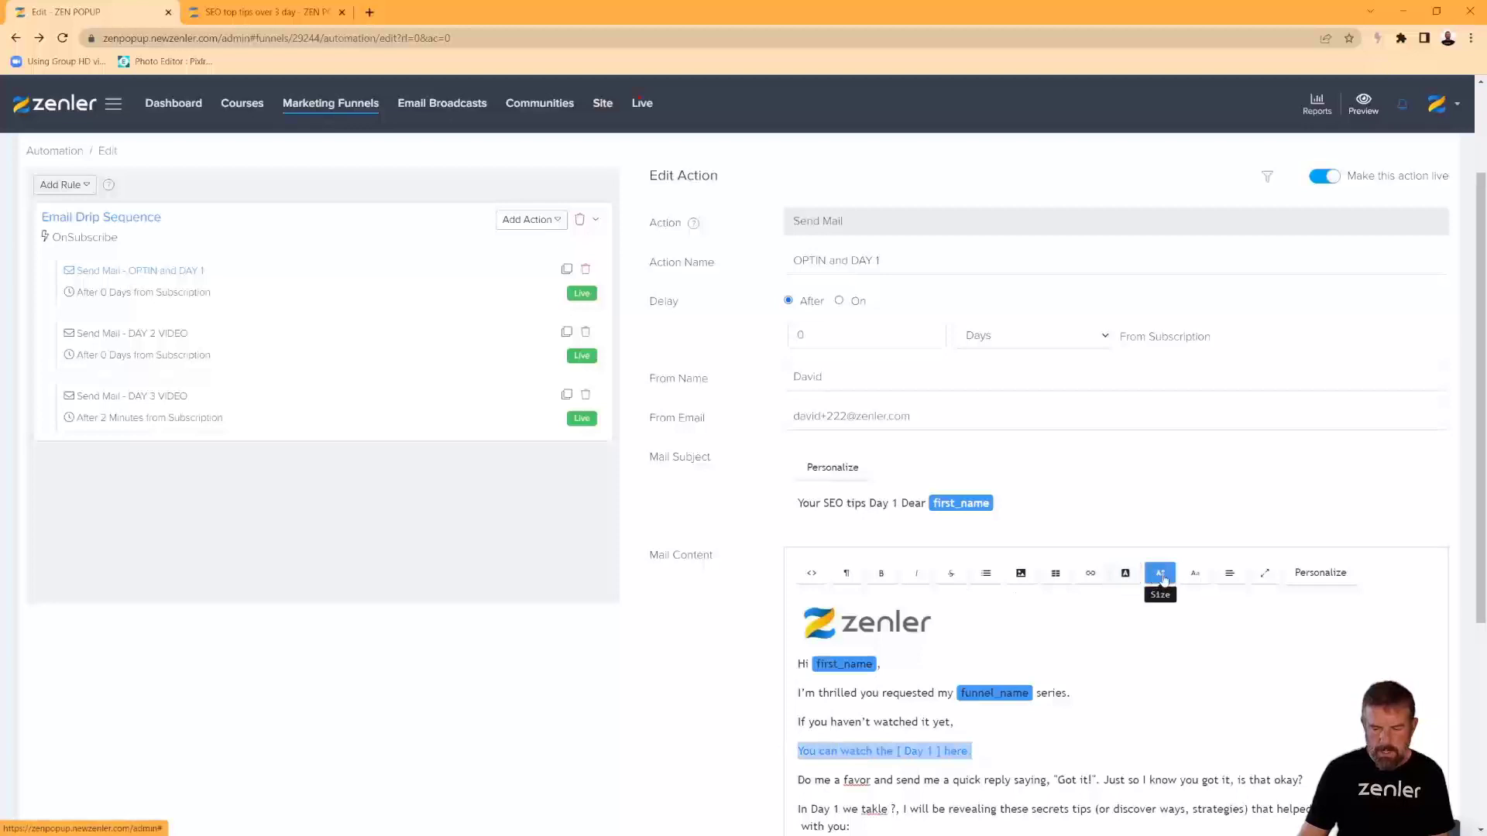
left_click(1090, 573)
left_click(1104, 600)
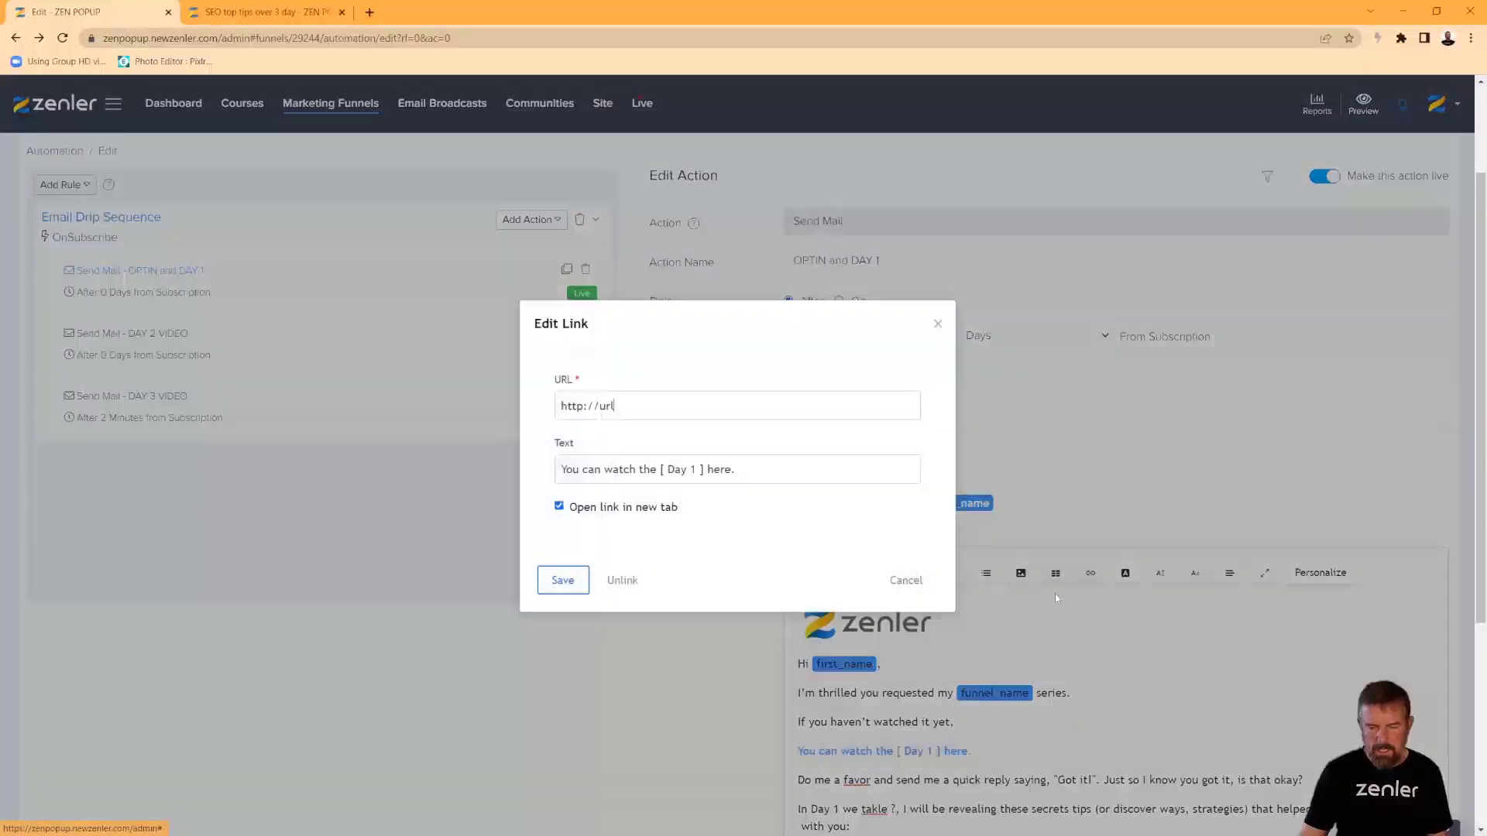
left_click_drag(620, 406, 526, 406)
key("ctrl+v")
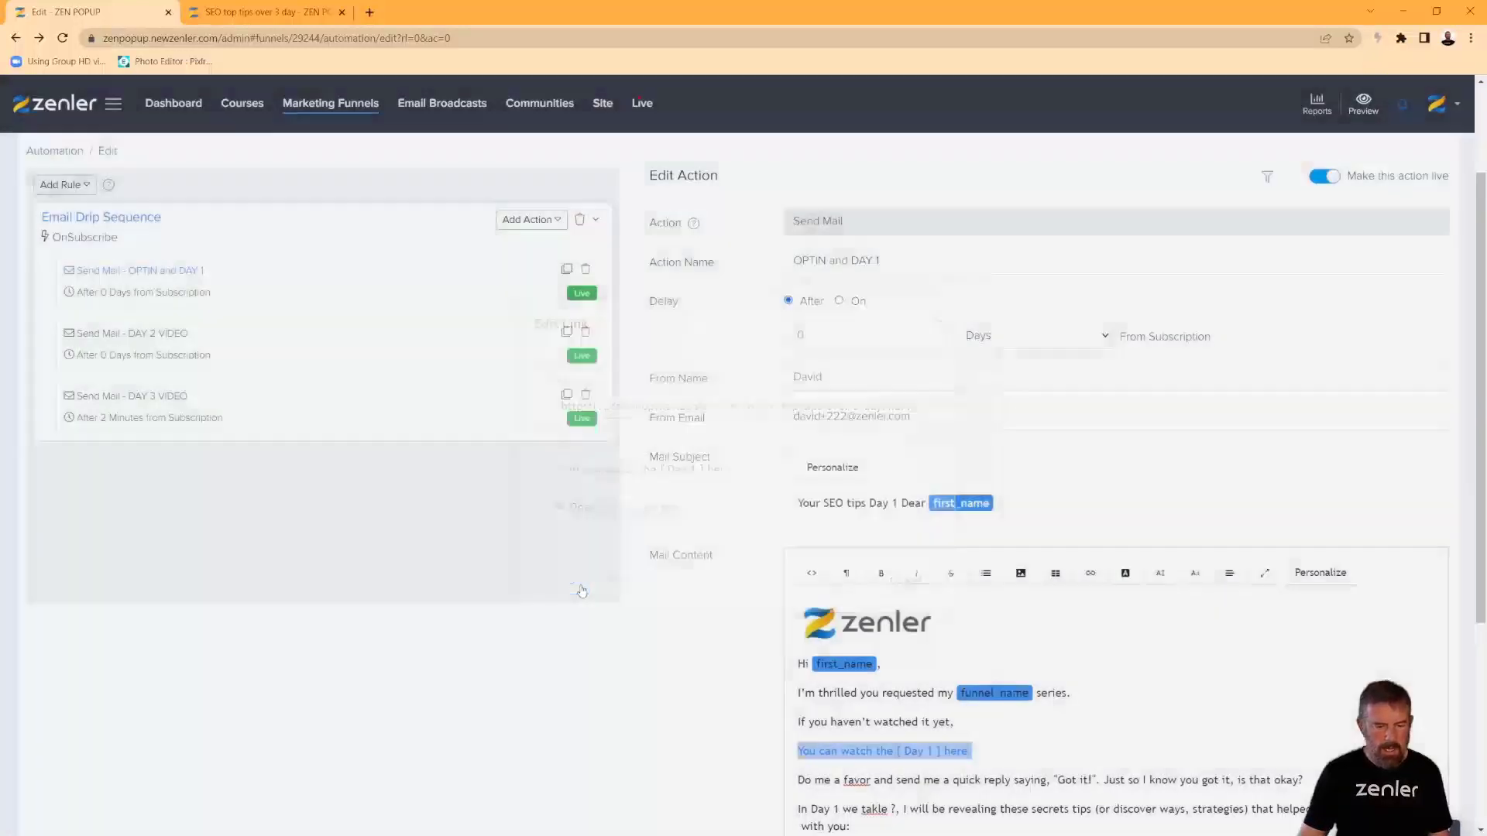
left_click(563, 581)
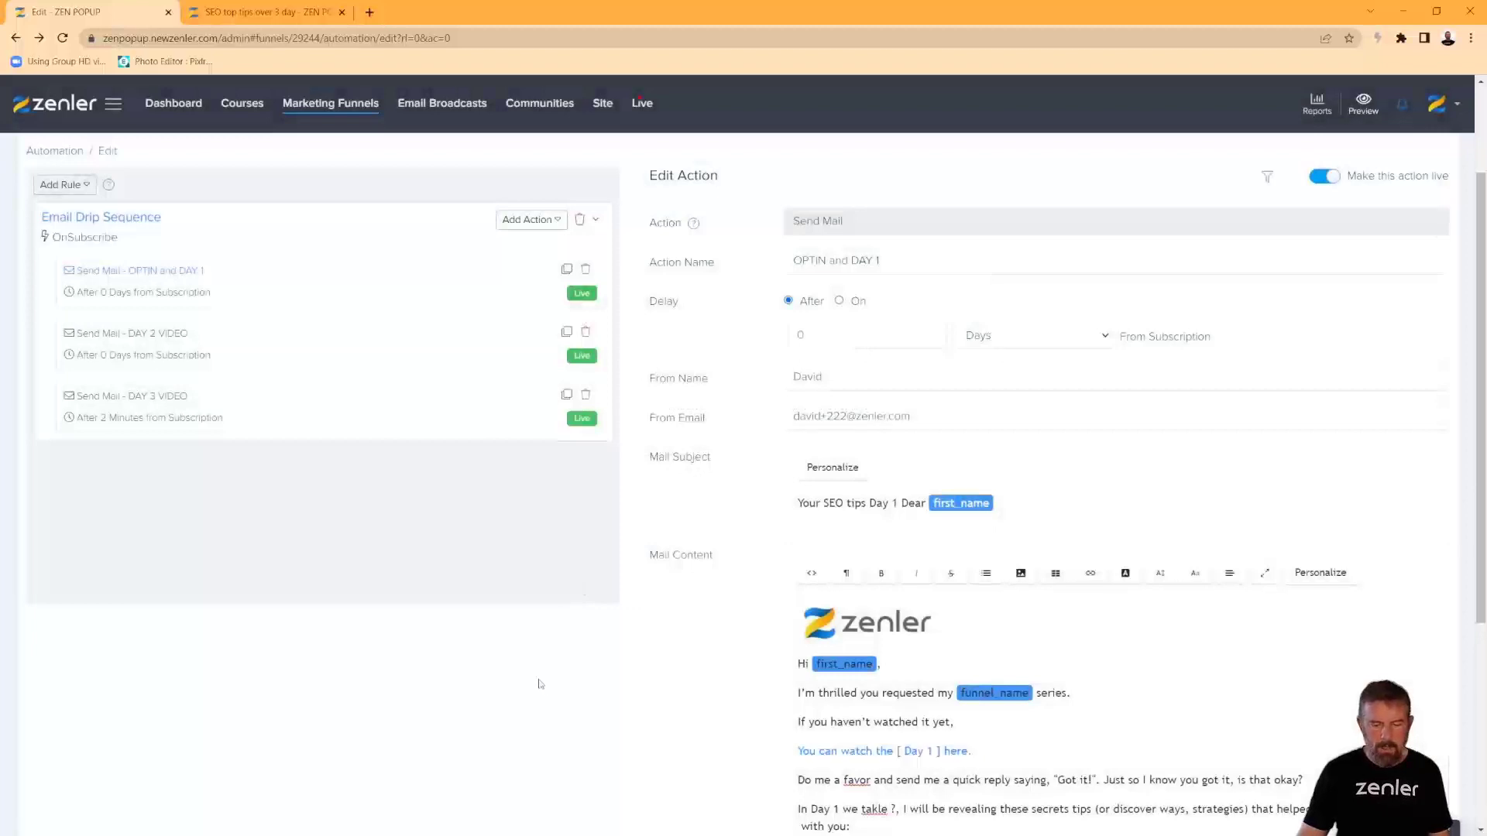
Preview the "OPTIN and DAY 1" email, test its Day 1 link in a new browser tab and close the preview.
scroll(545, 654, "down", 3)
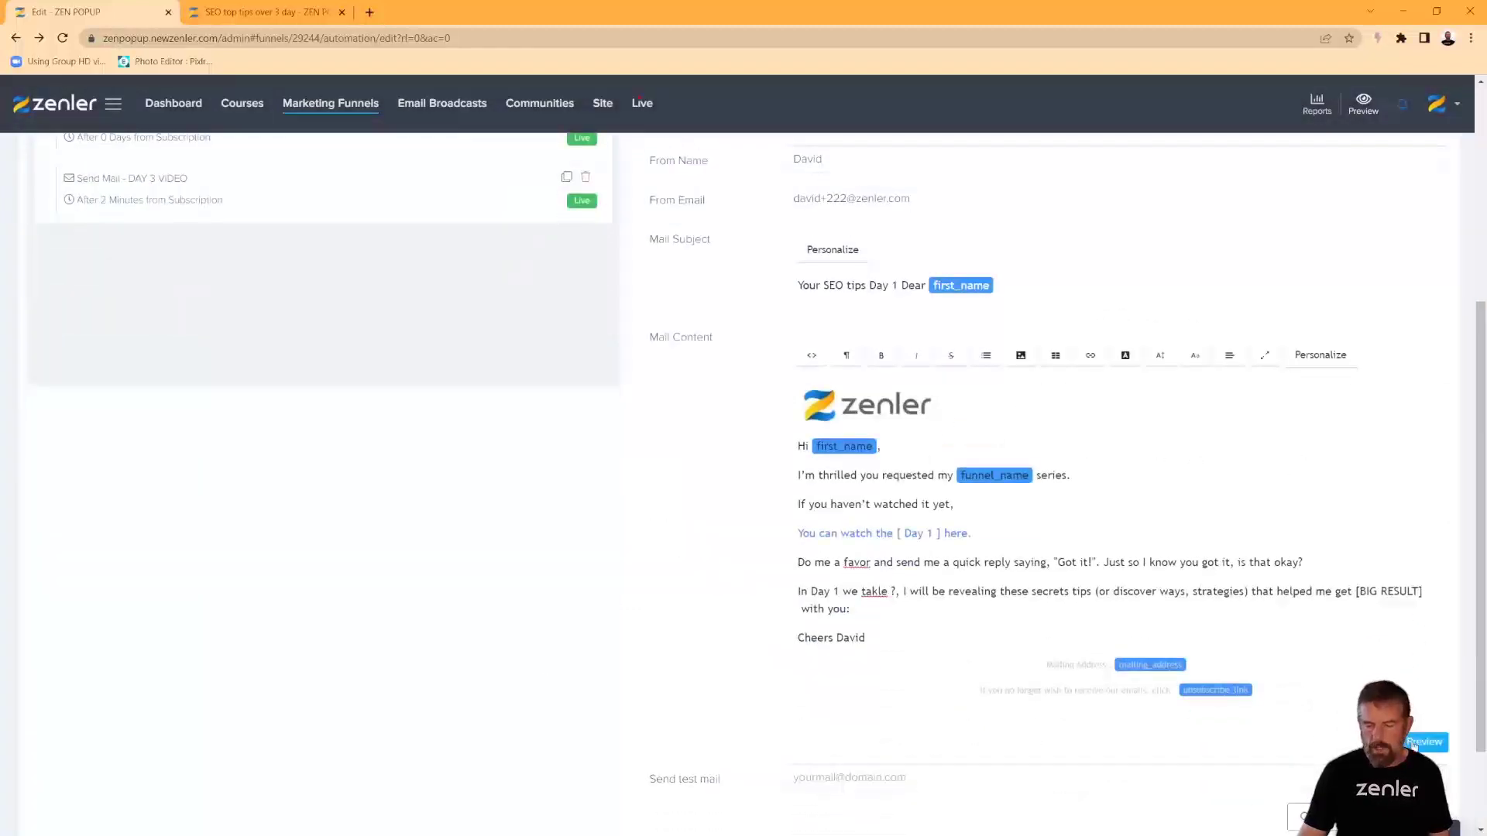
left_click(1413, 745)
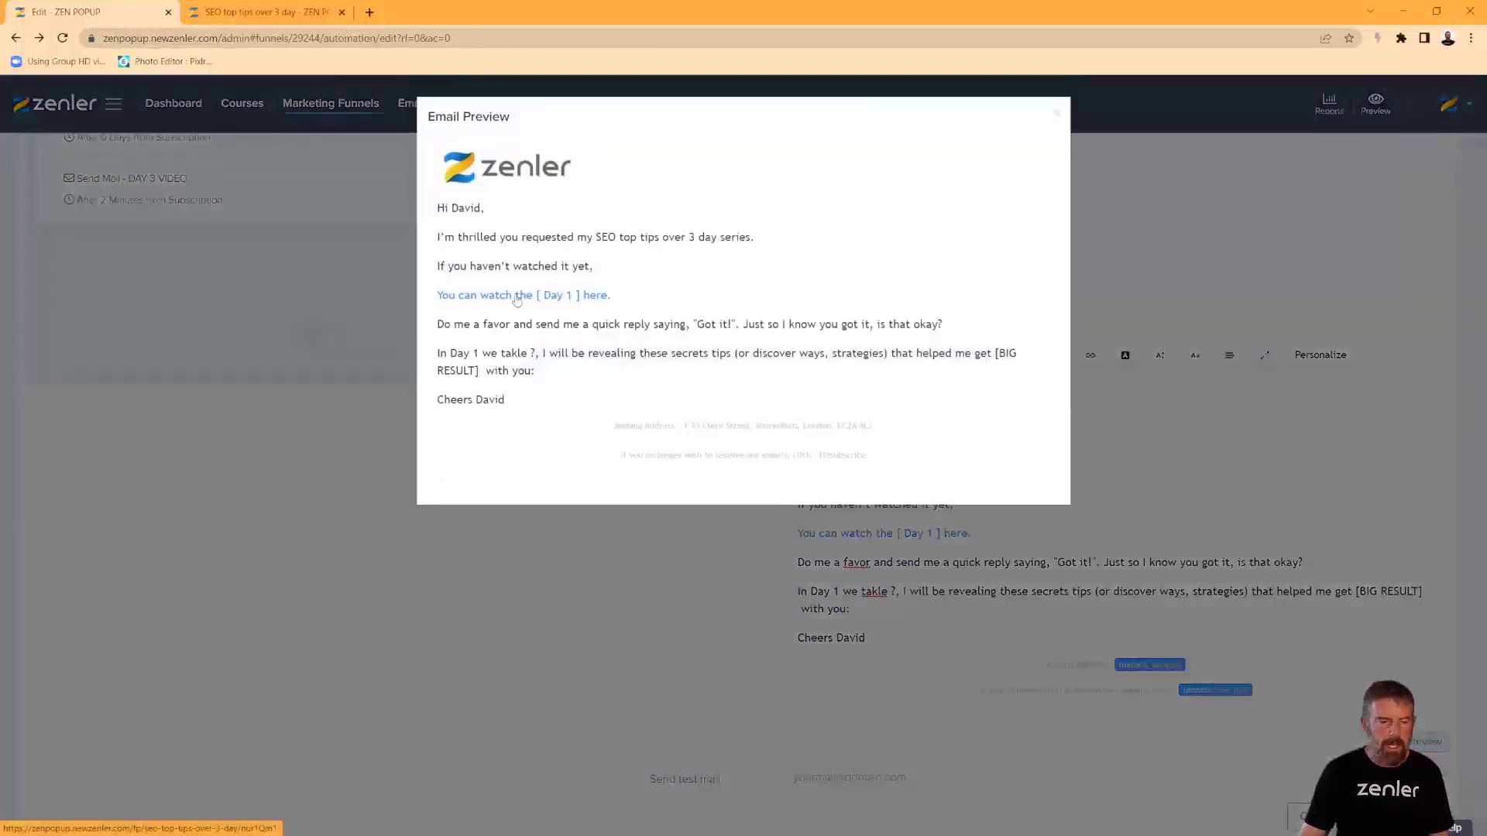
right_click(518, 295)
left_click(552, 384)
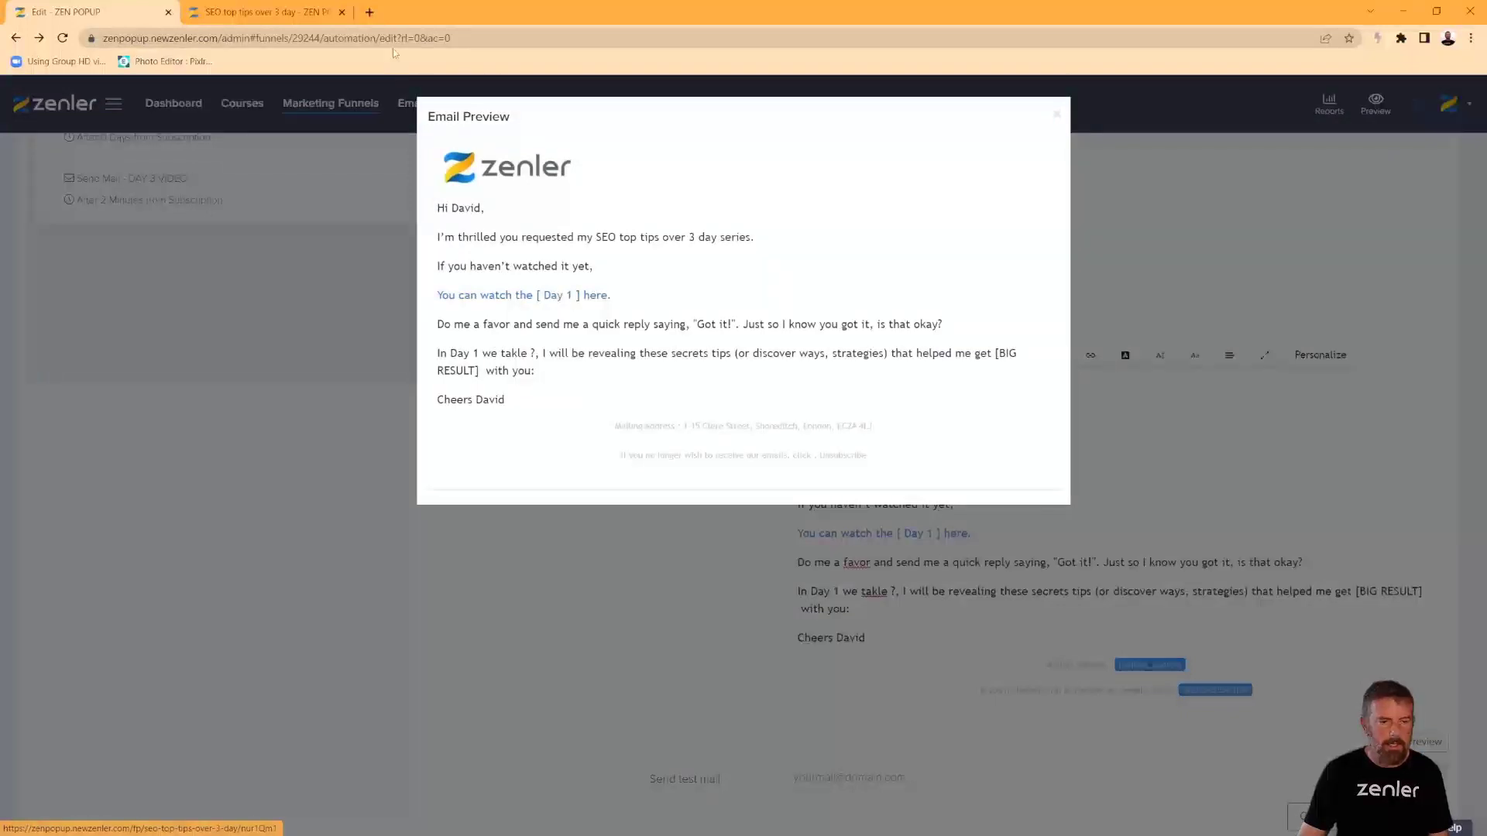
left_click(369, 12)
key("ctrl+v")
key("Return")
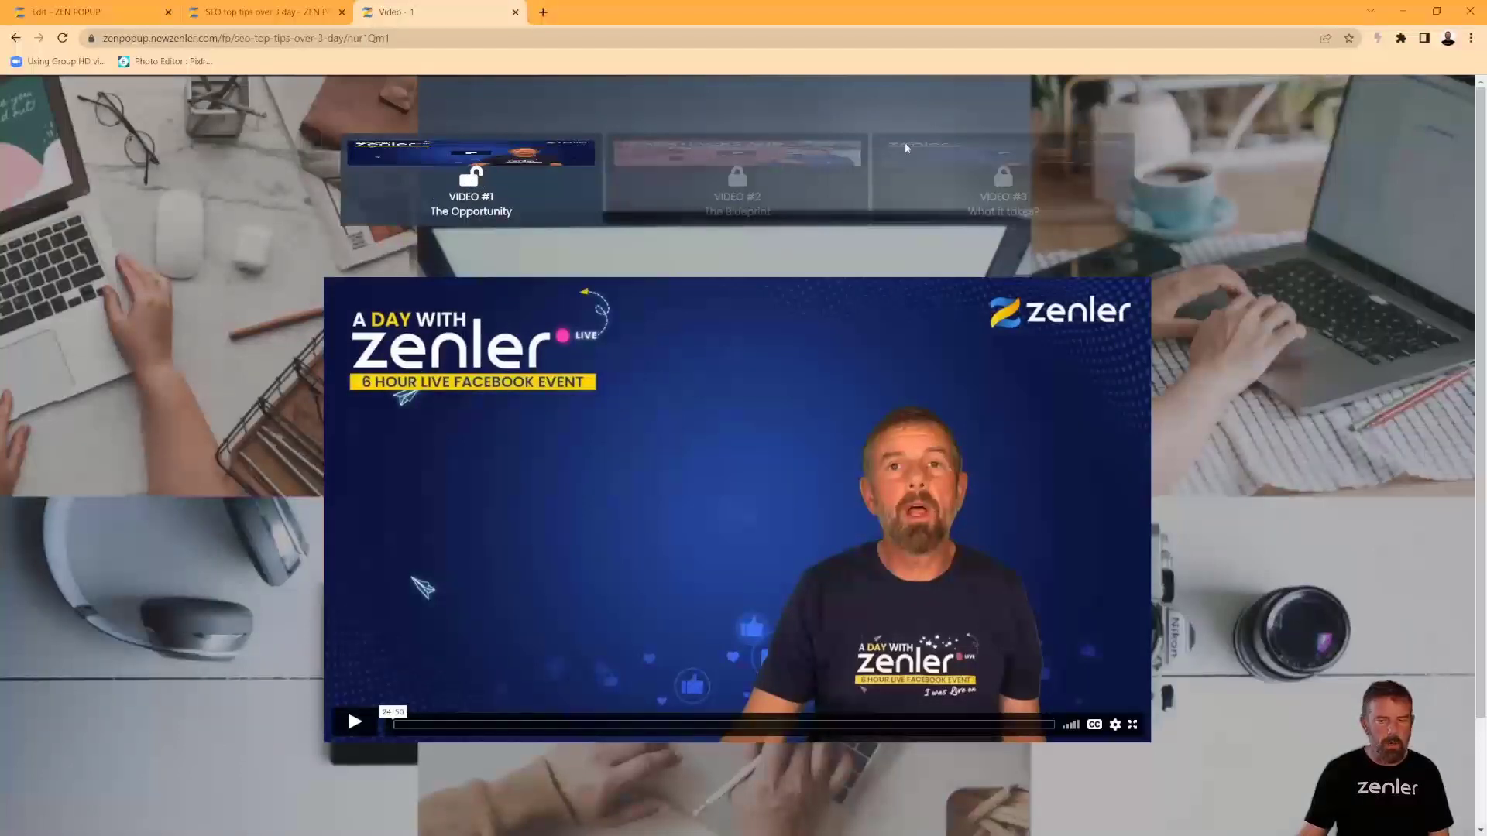
scroll(468, 248, "down", 2)
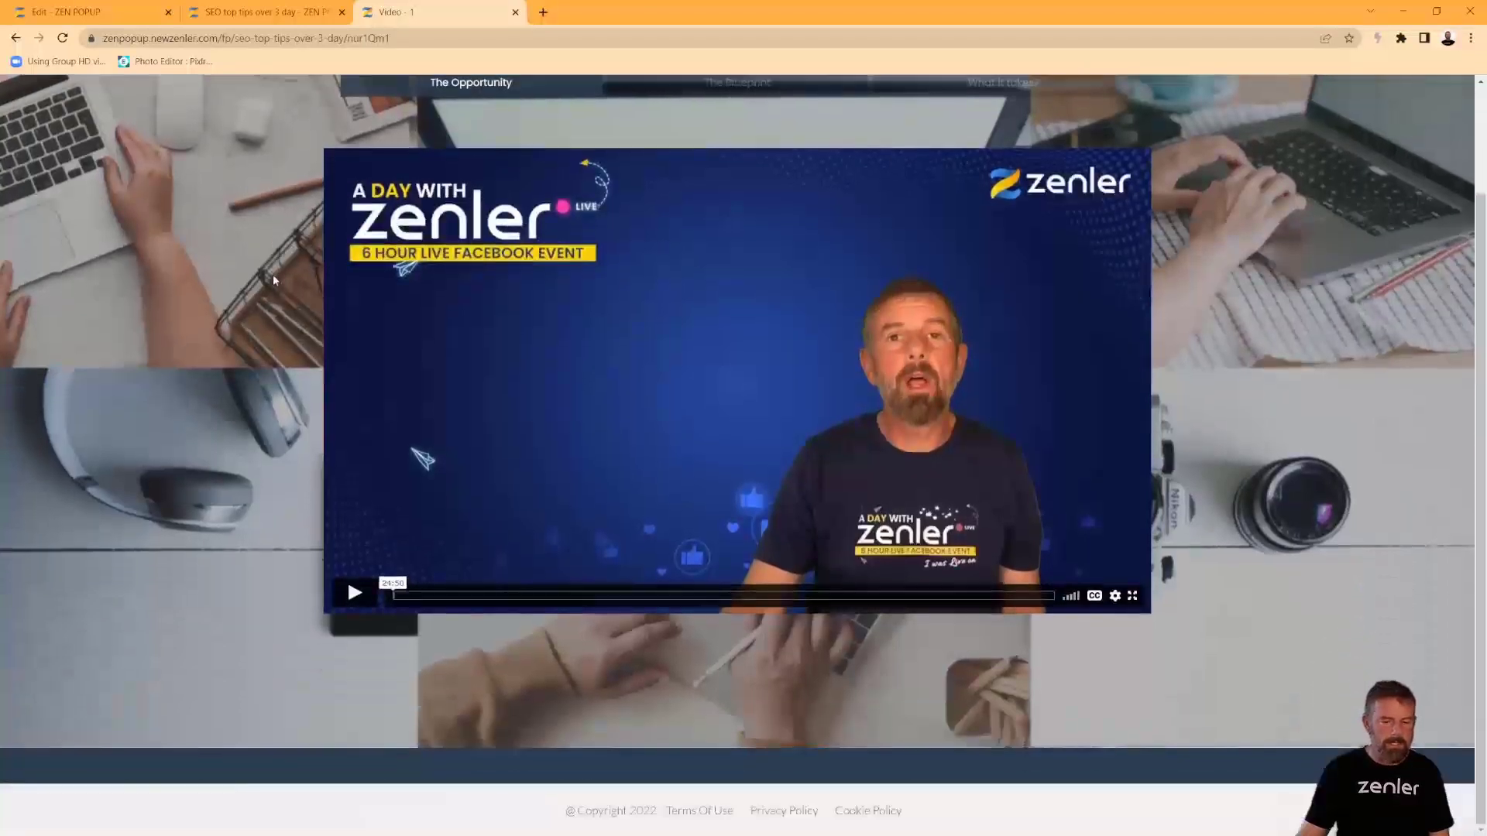
scroll(276, 247, "up", 2)
left_click(142, 17)
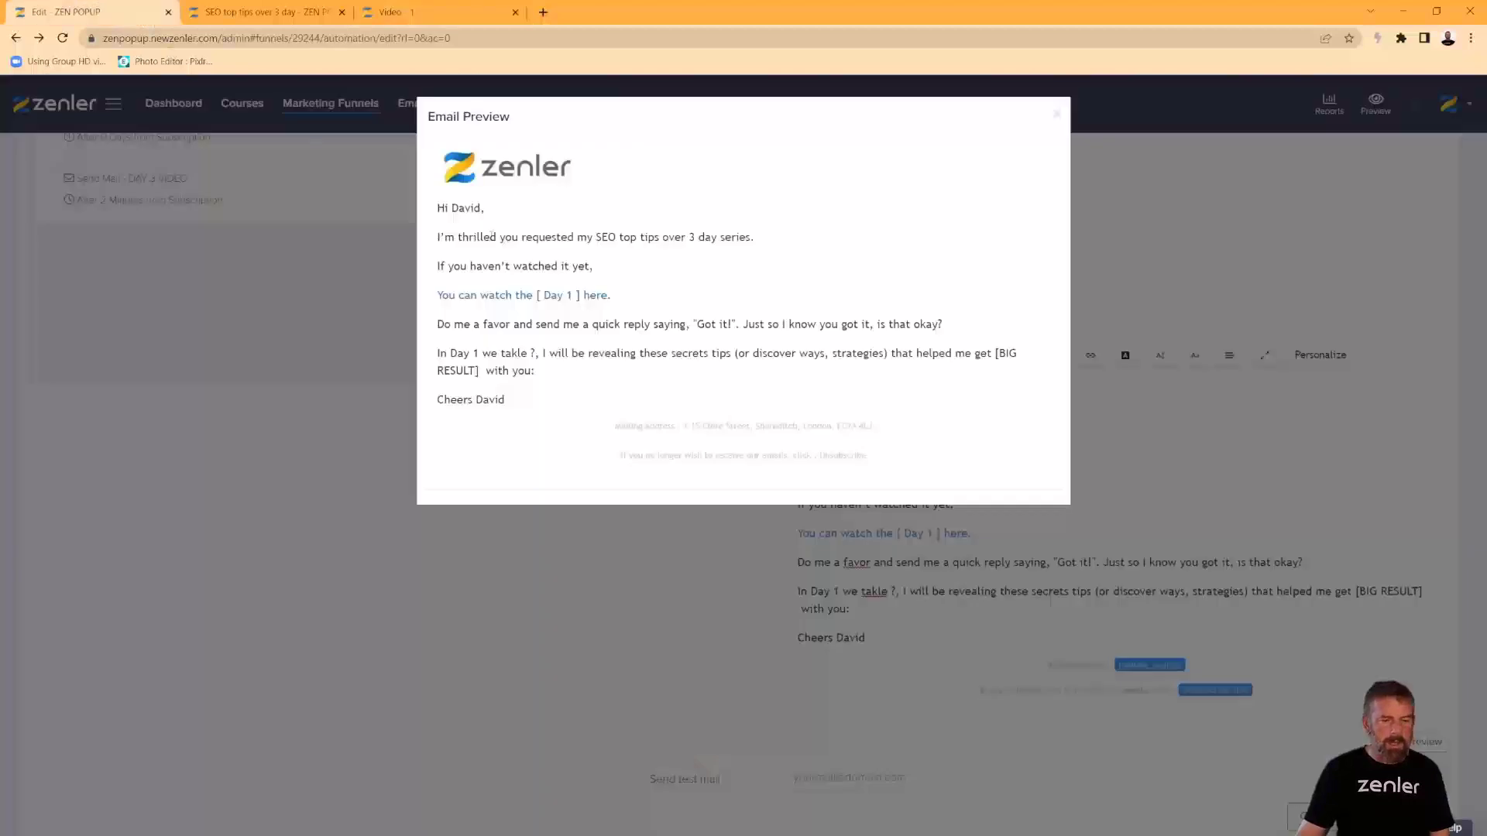
left_click(1050, 122)
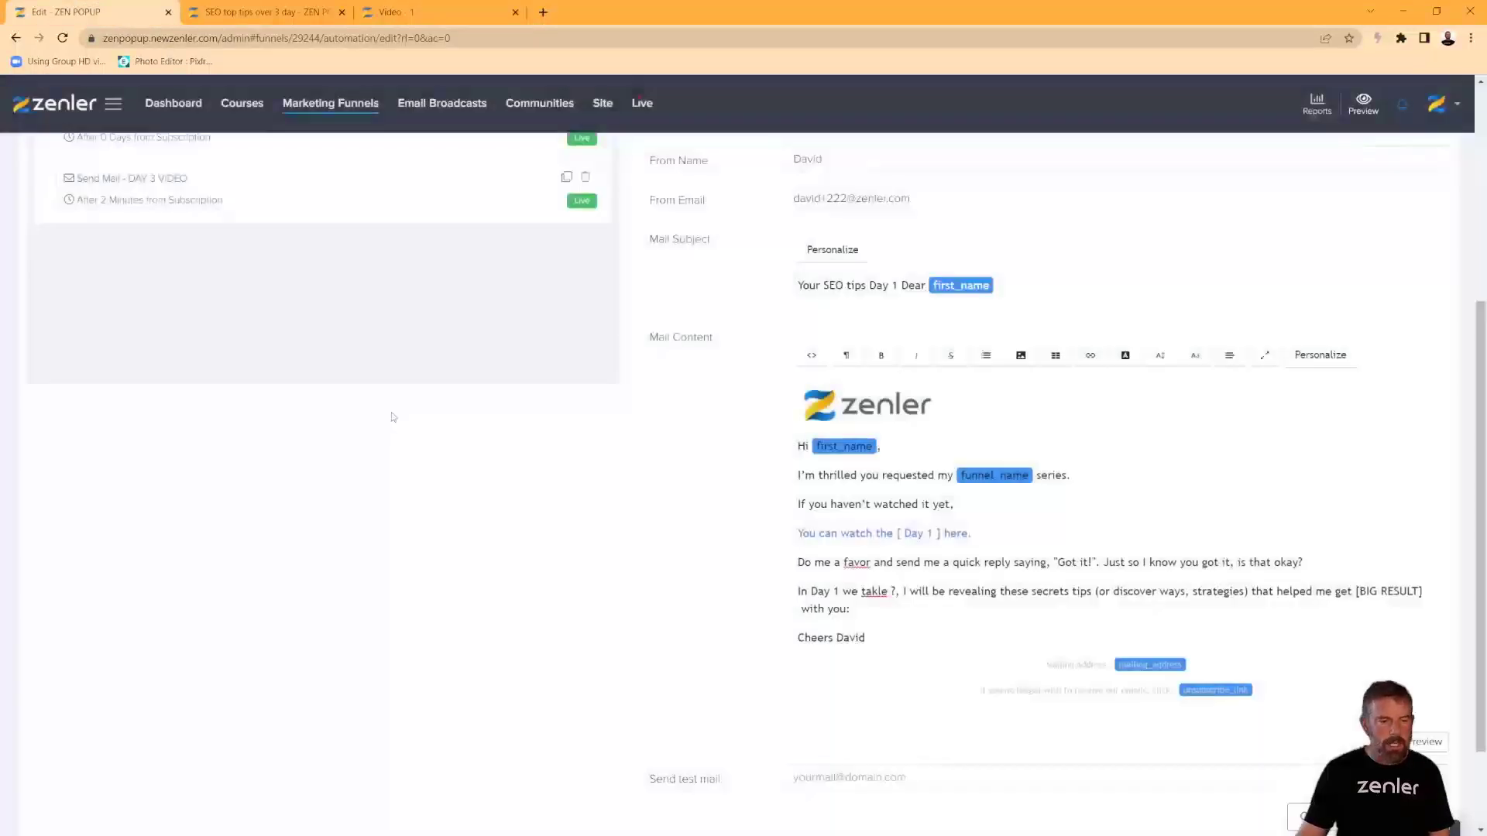
Preview the "DAY 2 VIDEO" email, test its video link in the existing video page tab and close the preview.
scroll(276, 287, "up", 2)
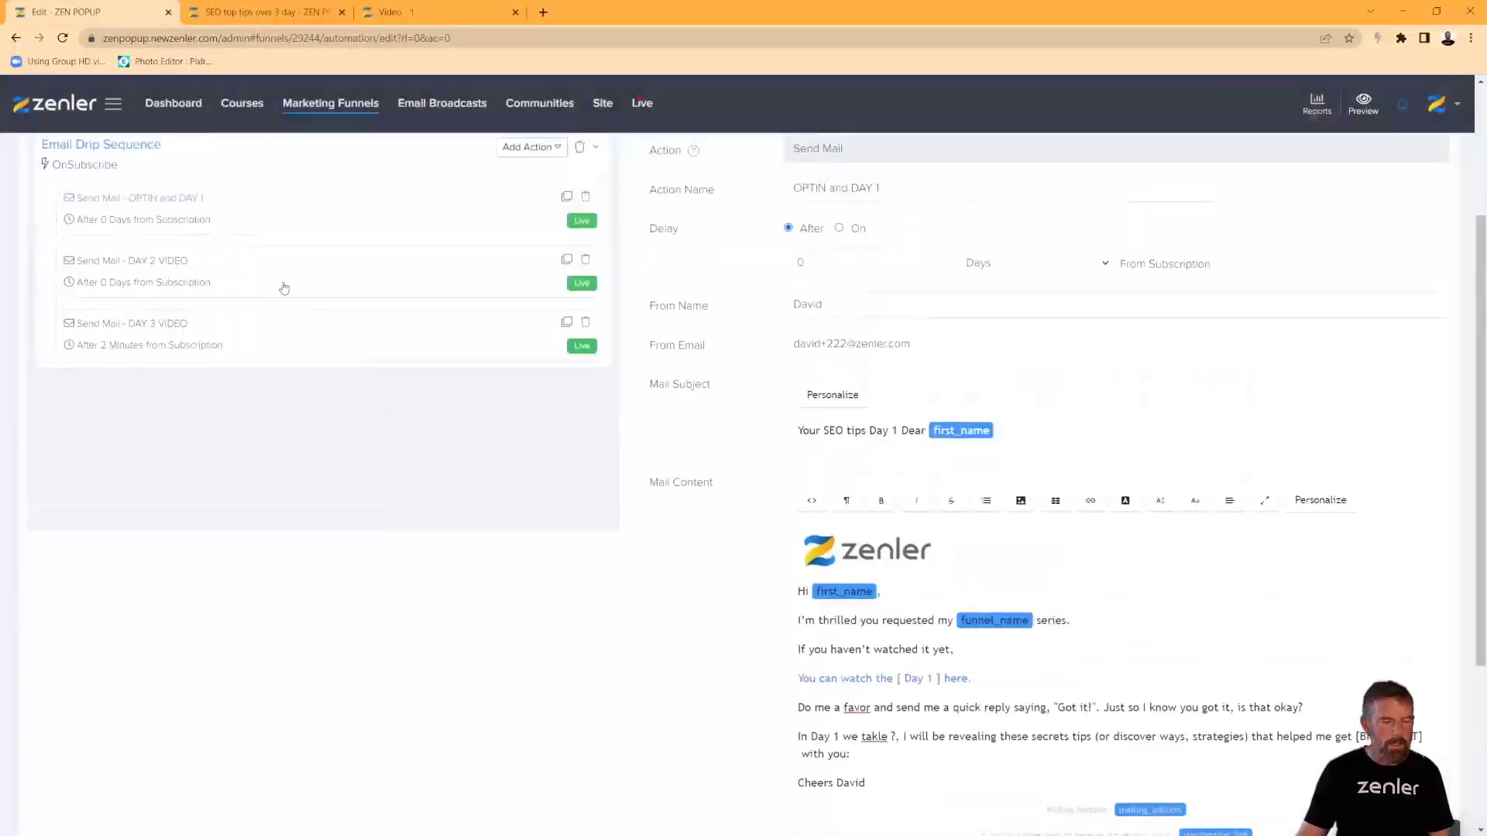
left_click(244, 273)
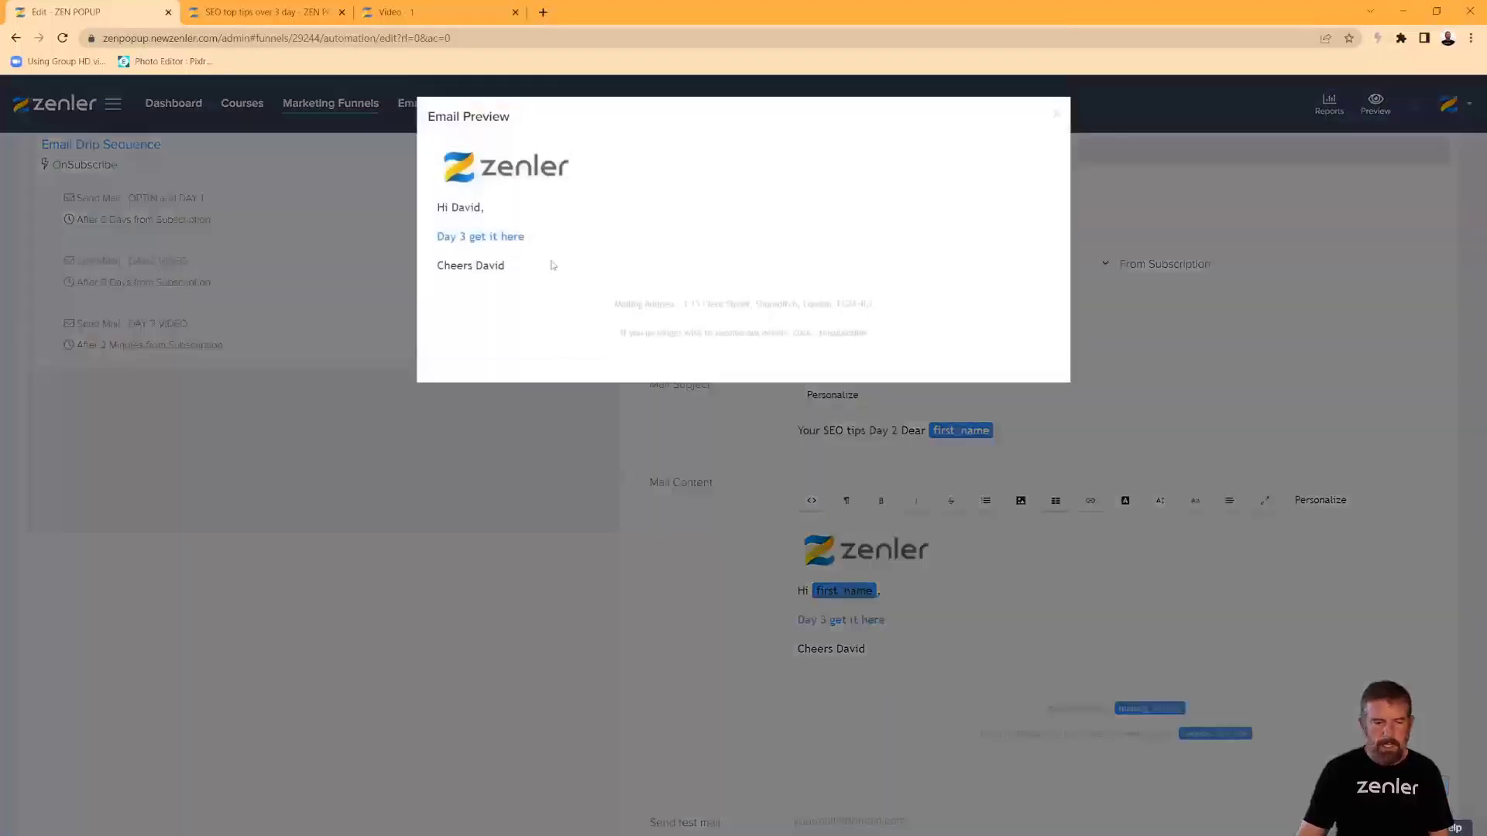
right_click(505, 236)
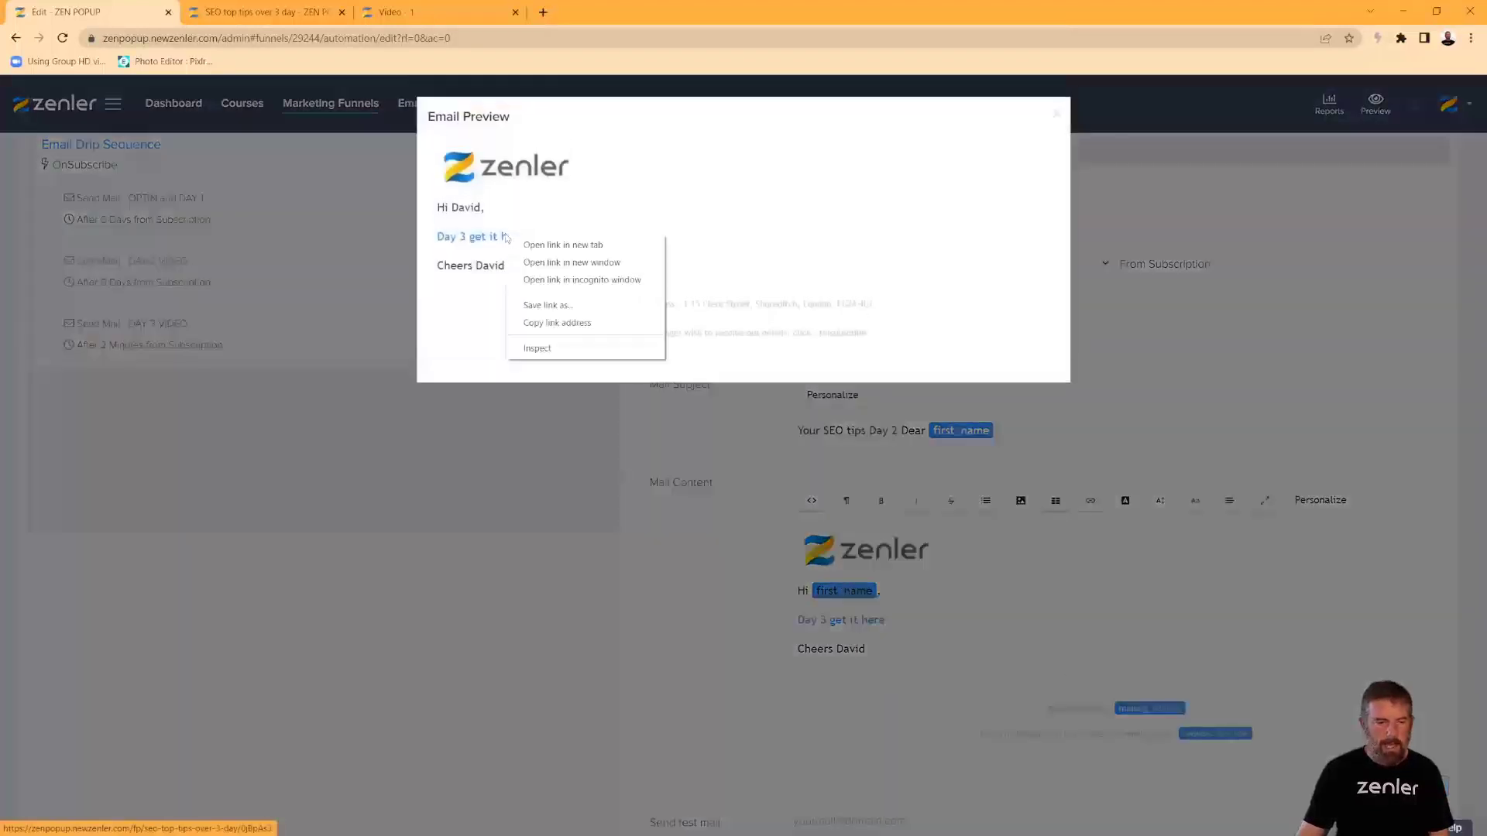
left_click(556, 323)
left_click(410, 13)
left_click(346, 38)
key("ctrl+v")
key("Return")
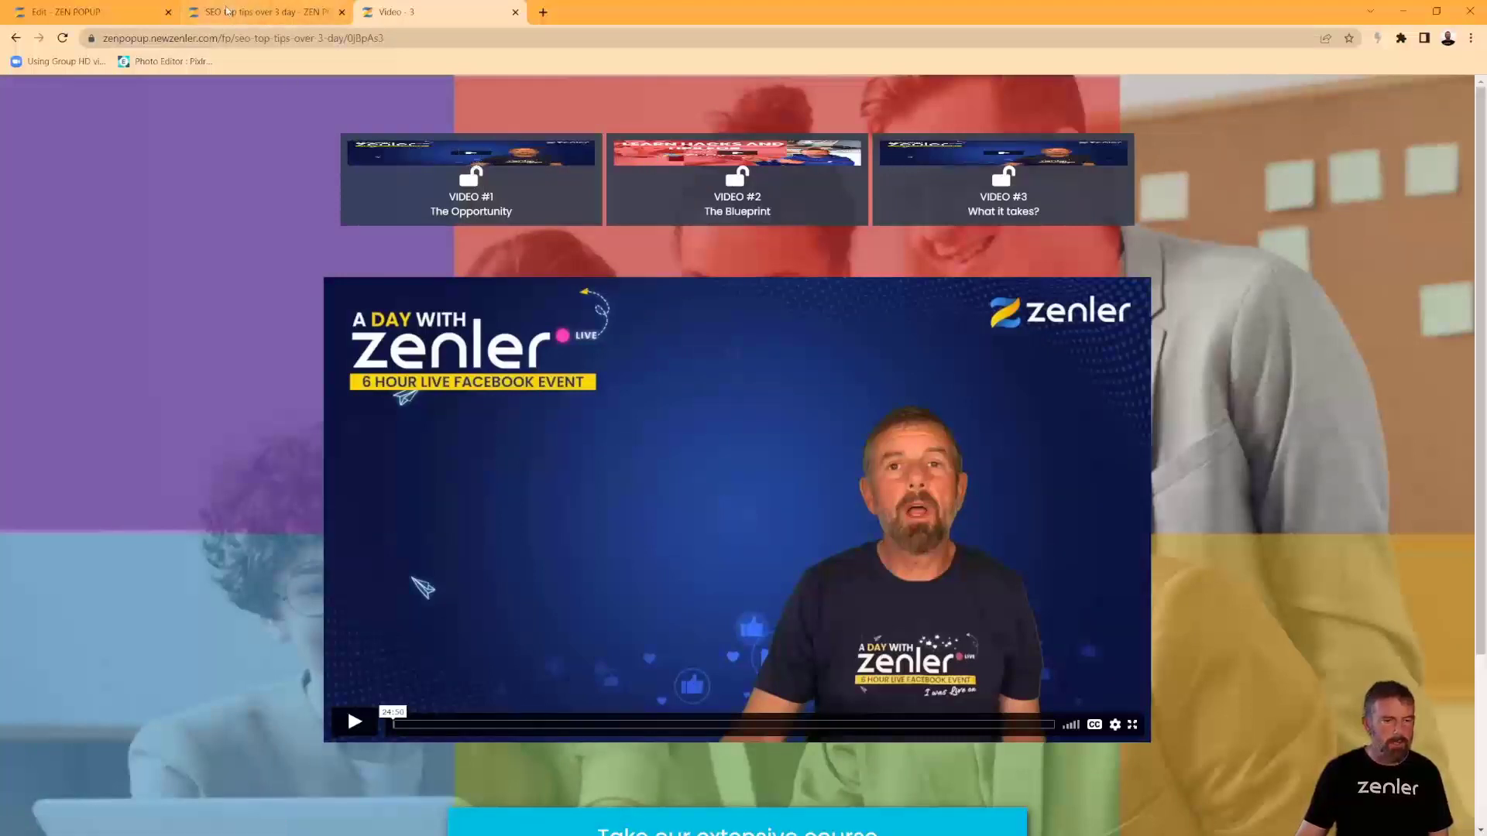
left_click(232, 12)
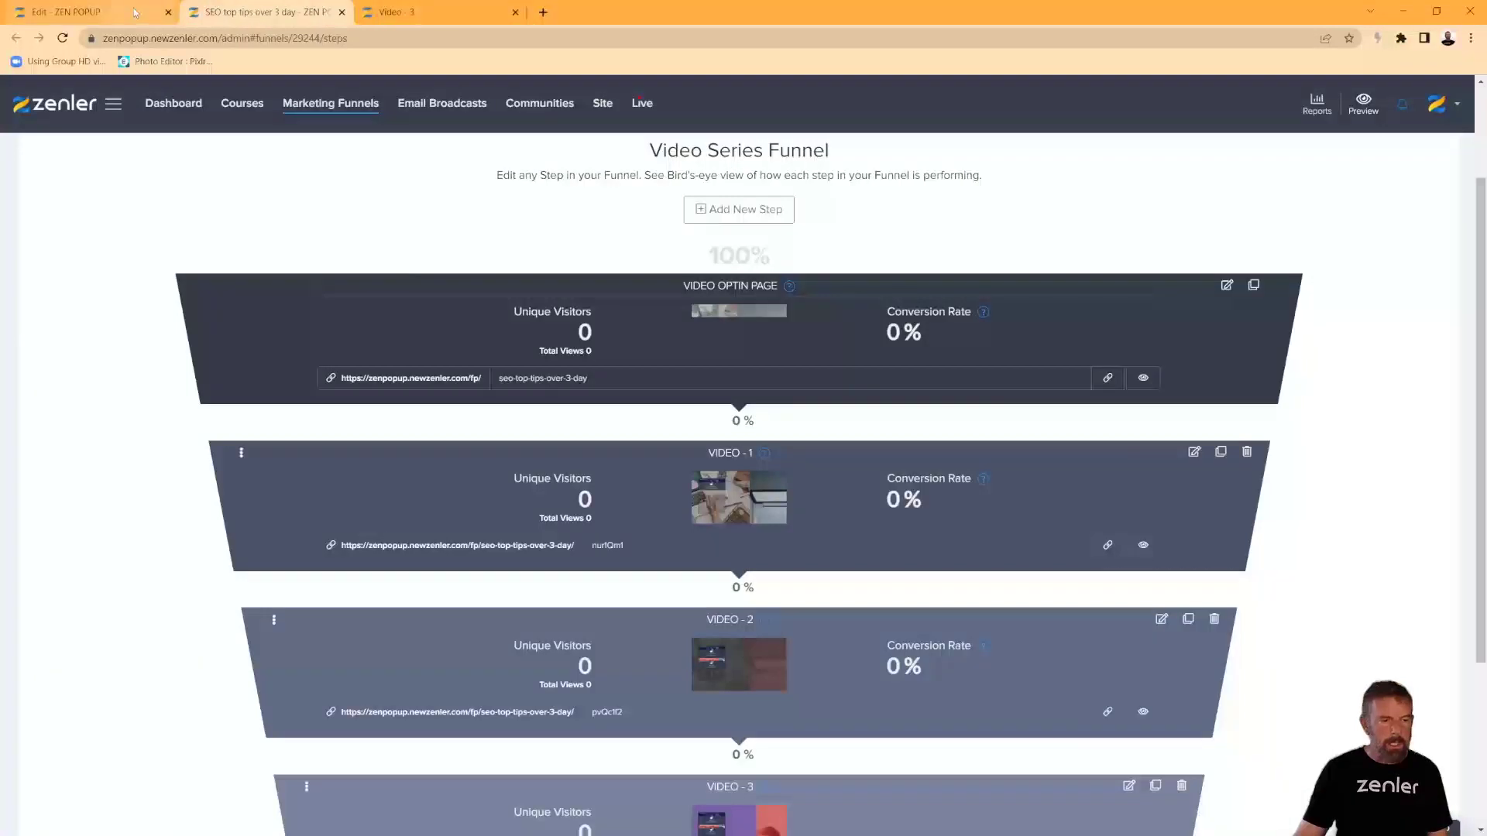
left_click(93, 12)
left_click(1056, 114)
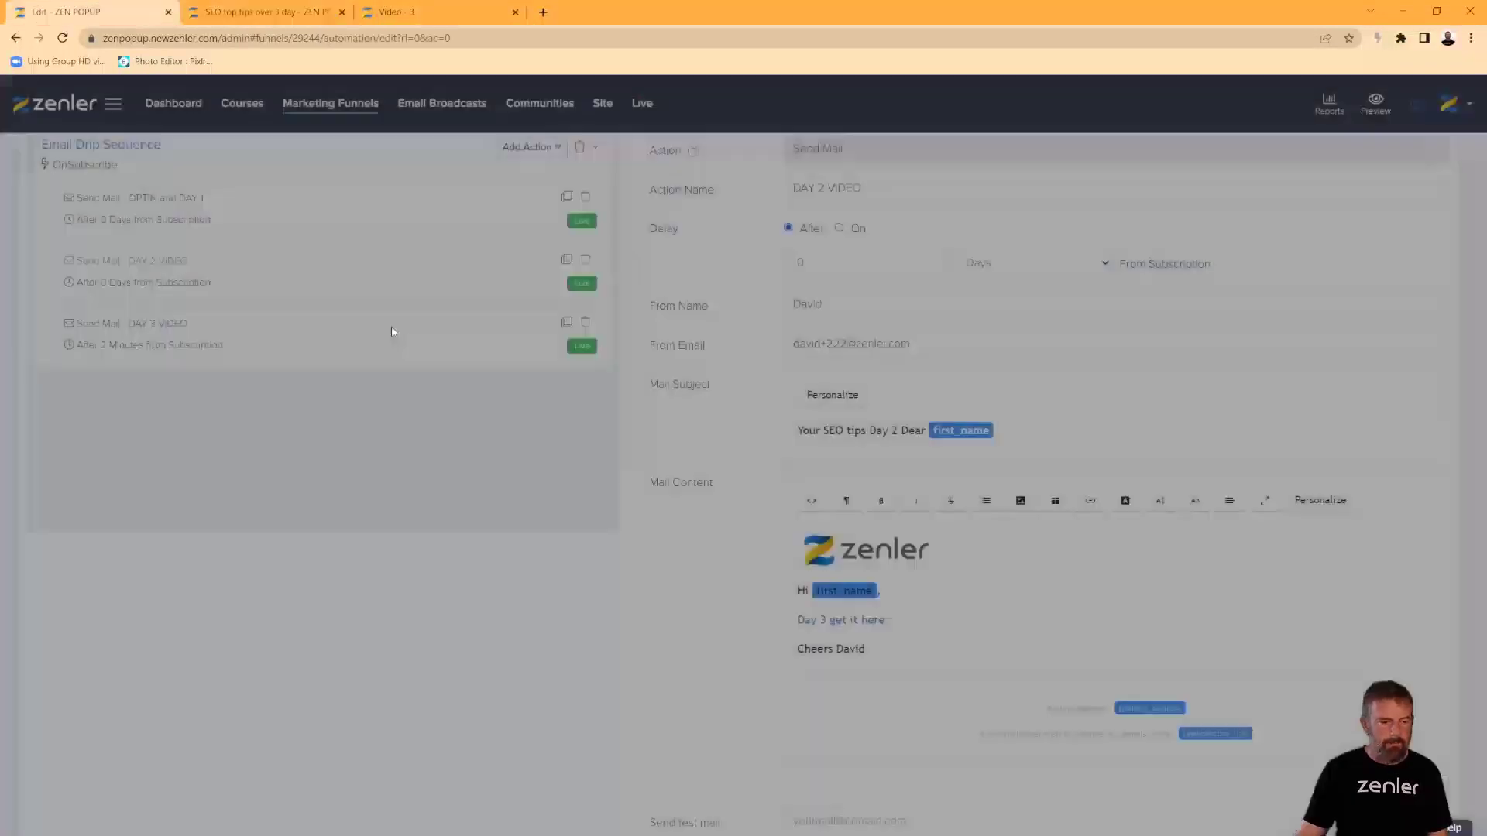
Leave the "DAY 2 VIDEO" email without saving and compare its link text with that of the "DAY 3 VIDEO" email.
left_click(337, 341)
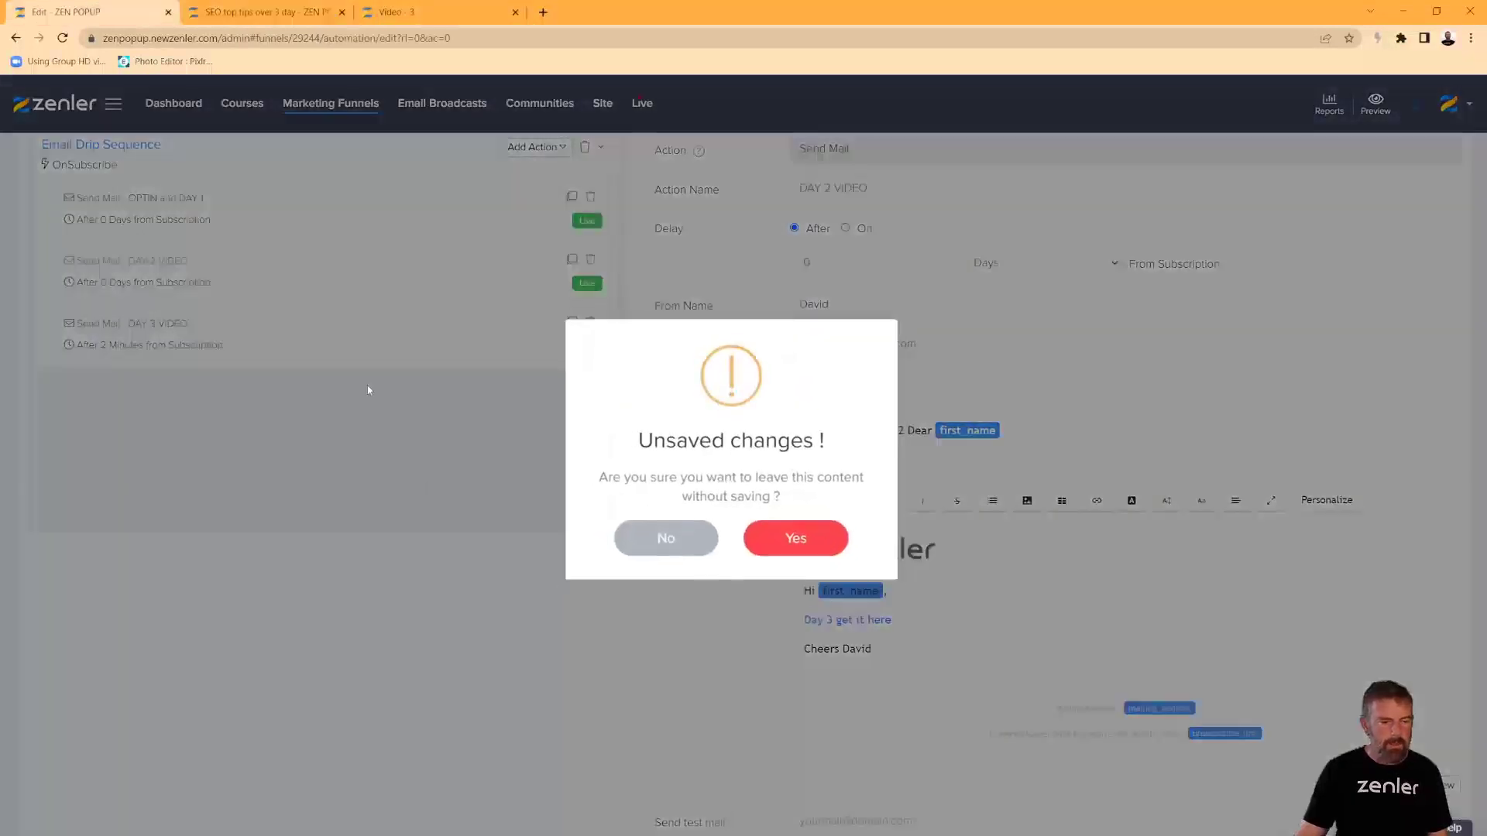
left_click(799, 543)
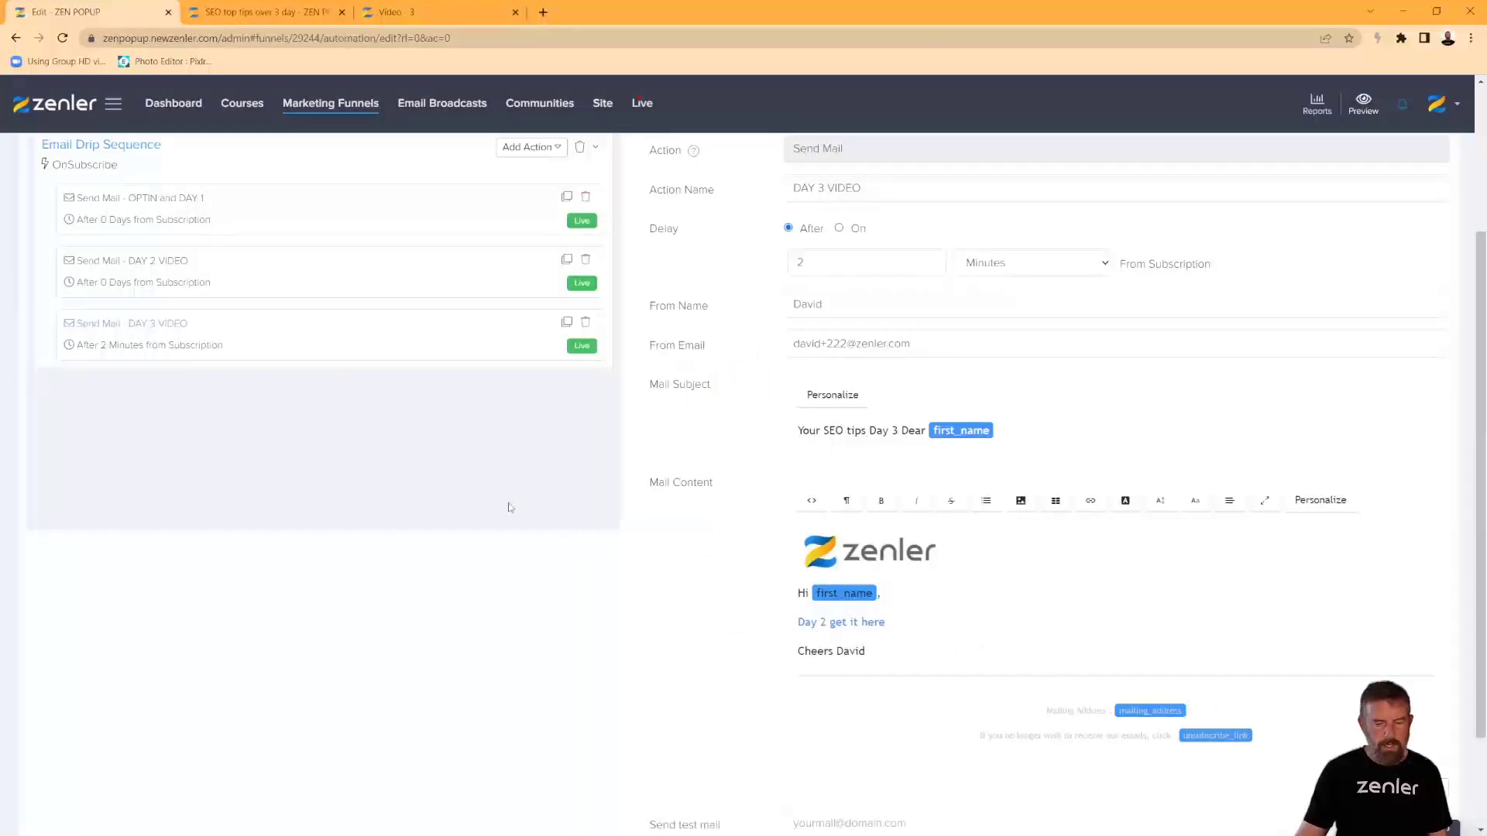
left_click(334, 272)
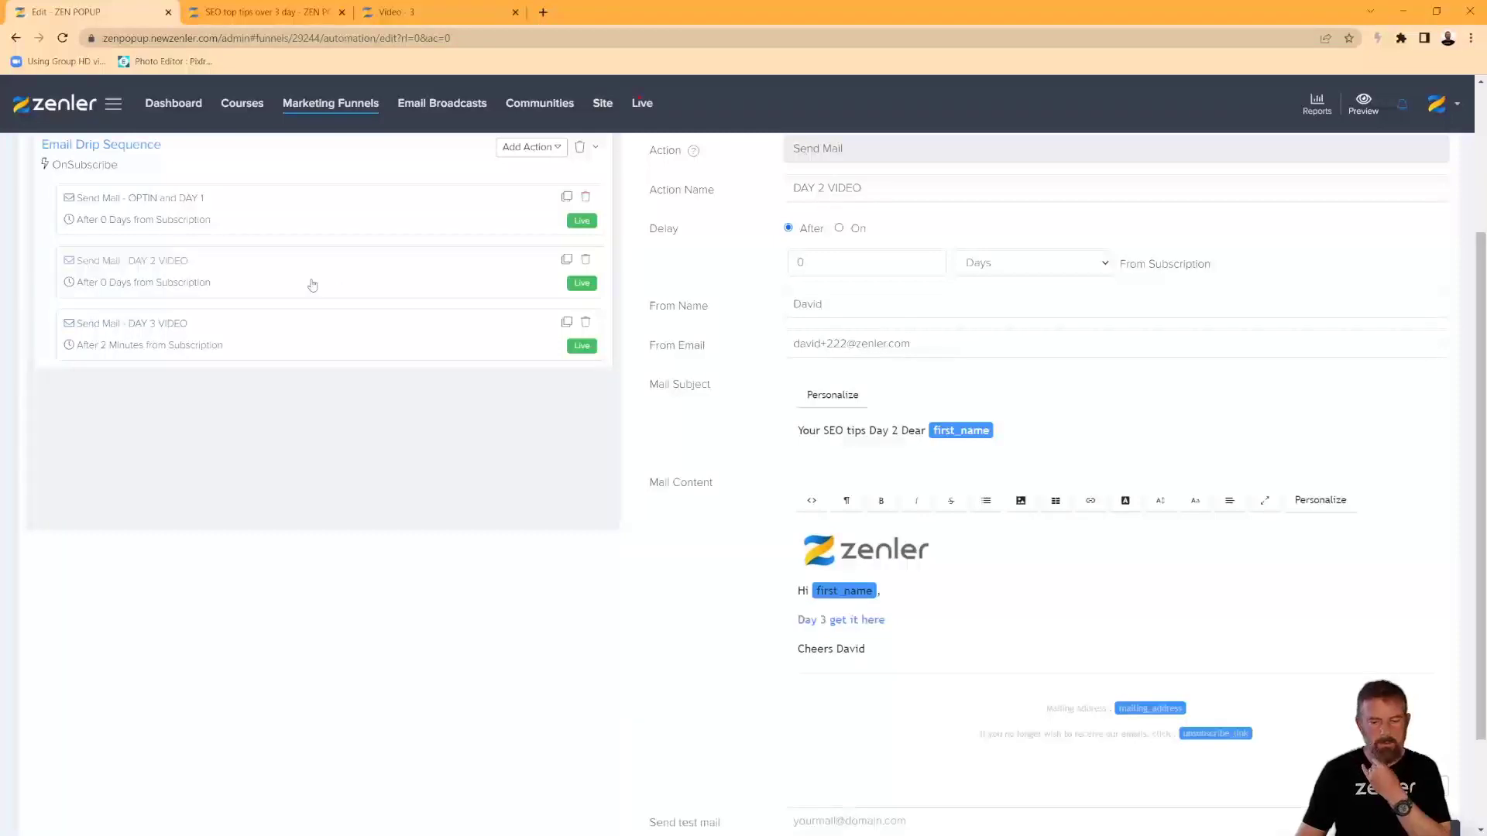
left_click(300, 350)
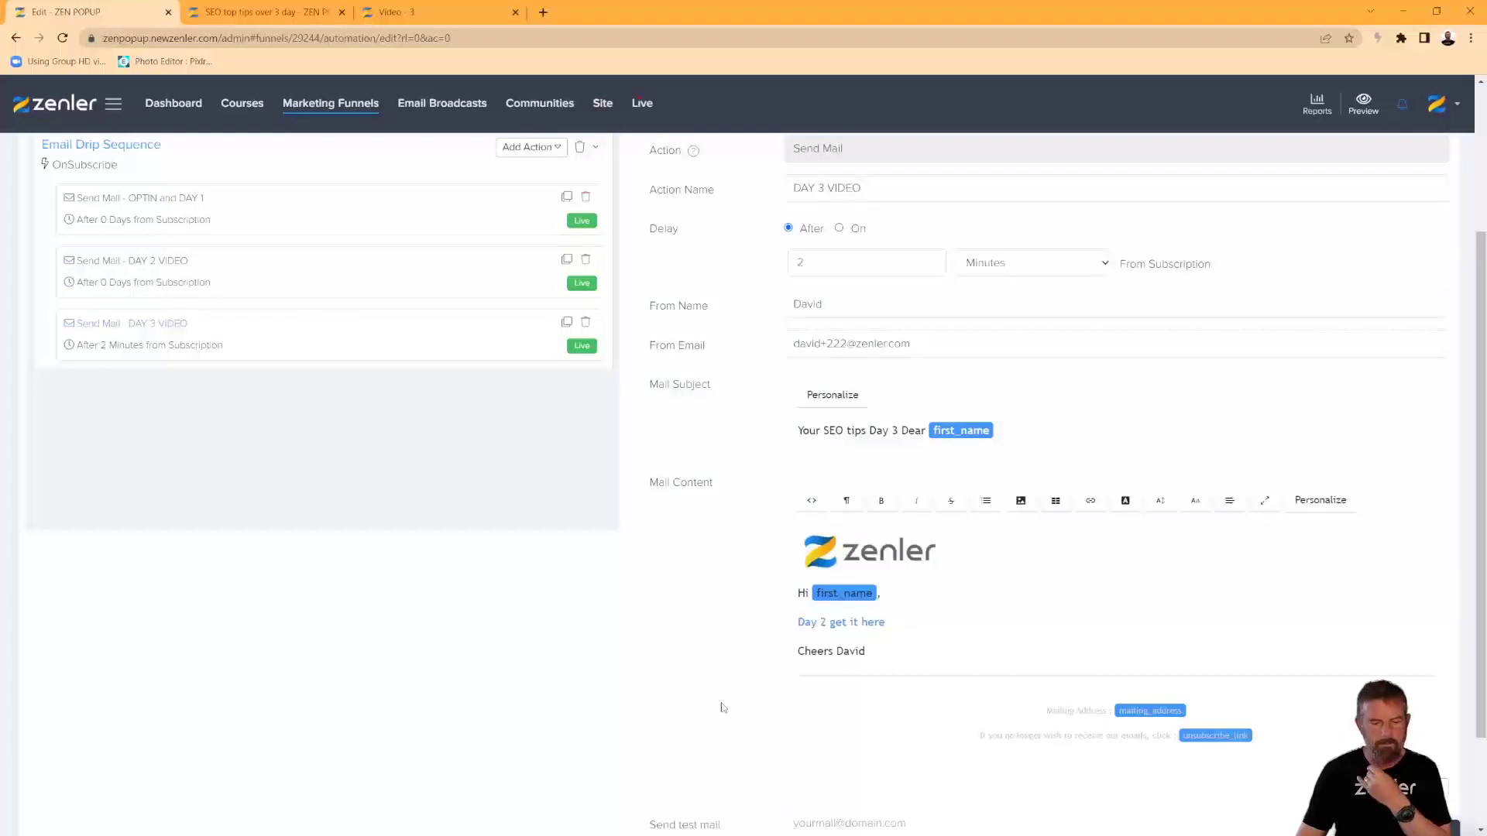
Change the link text in the "DAY 3 VIDEO" email to "Day 3 get it here" and save the action.
left_click(837, 628)
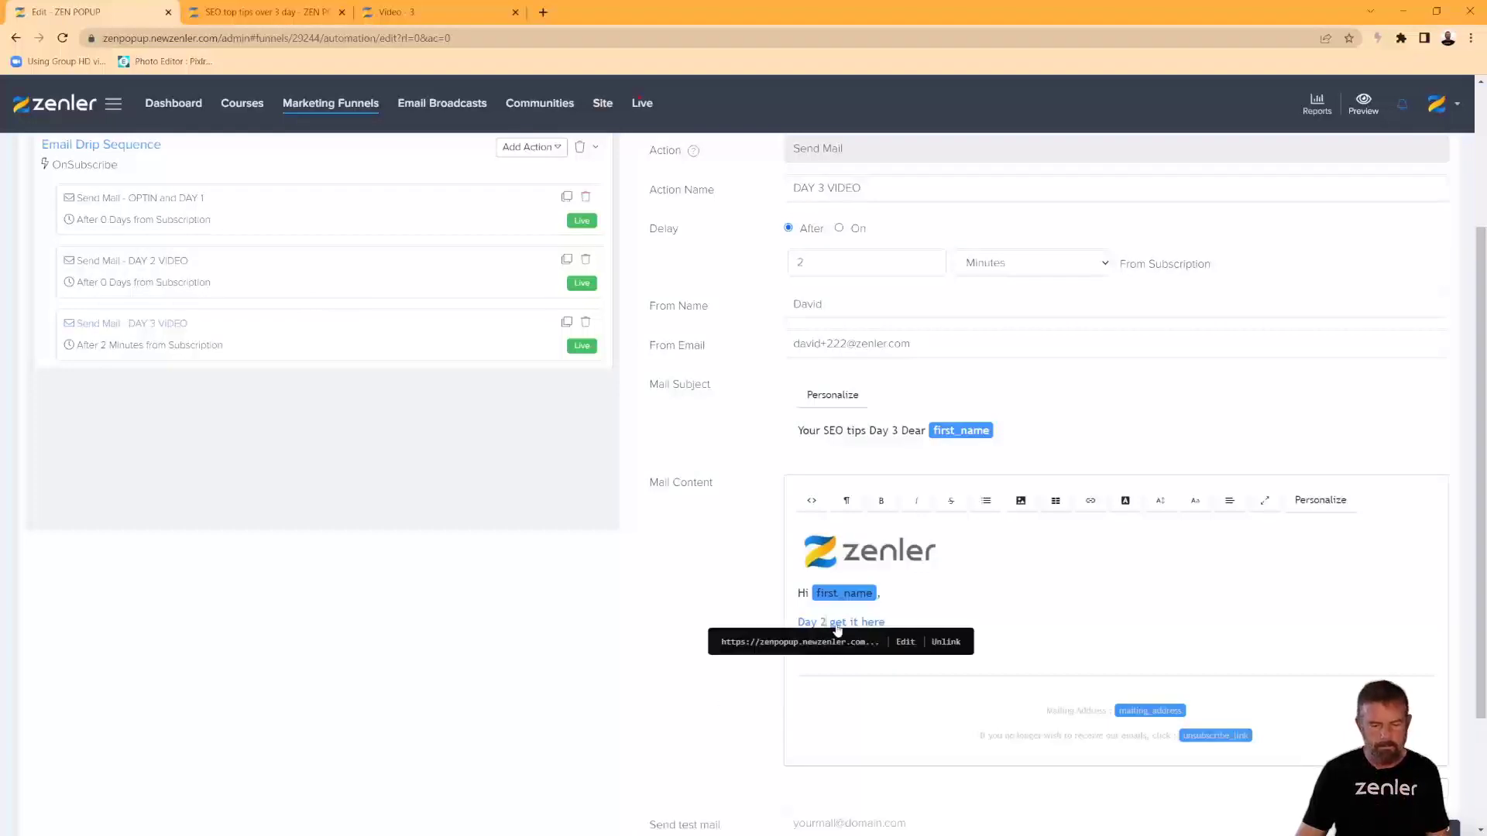
key("BackSpace")
type("3")
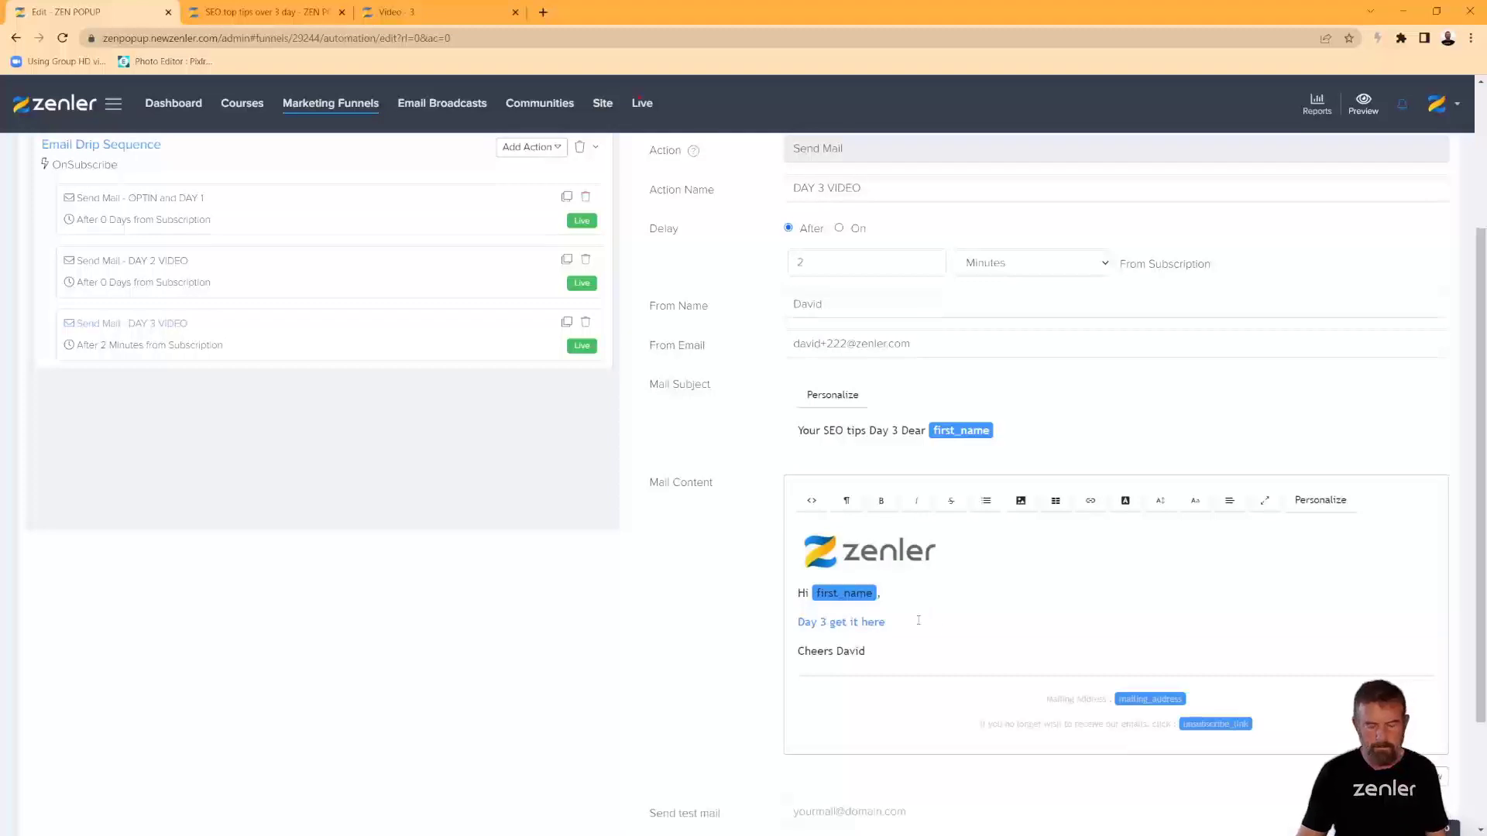
scroll(666, 737, "down", 2)
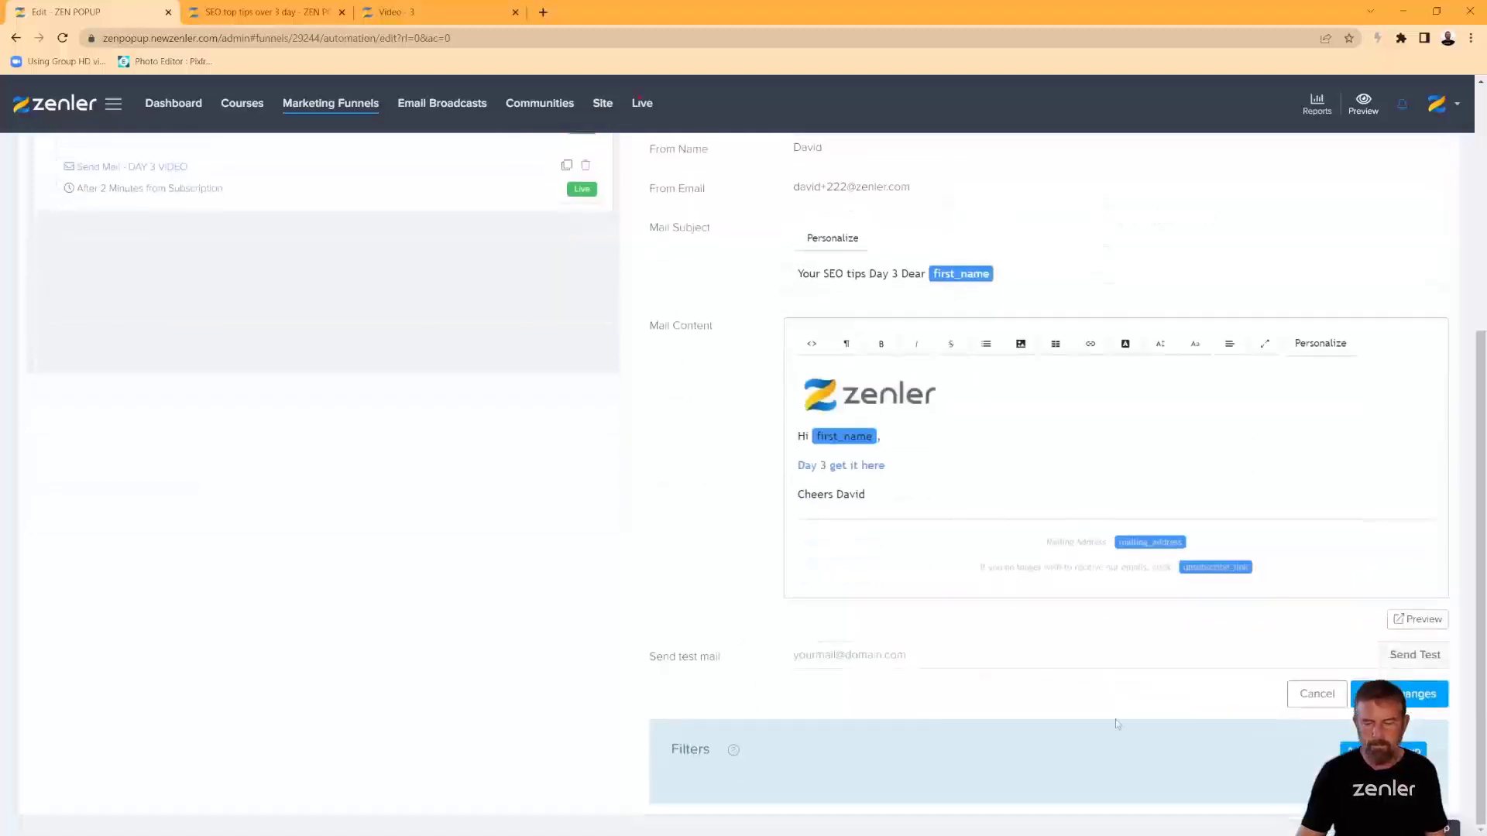
left_click(1400, 694)
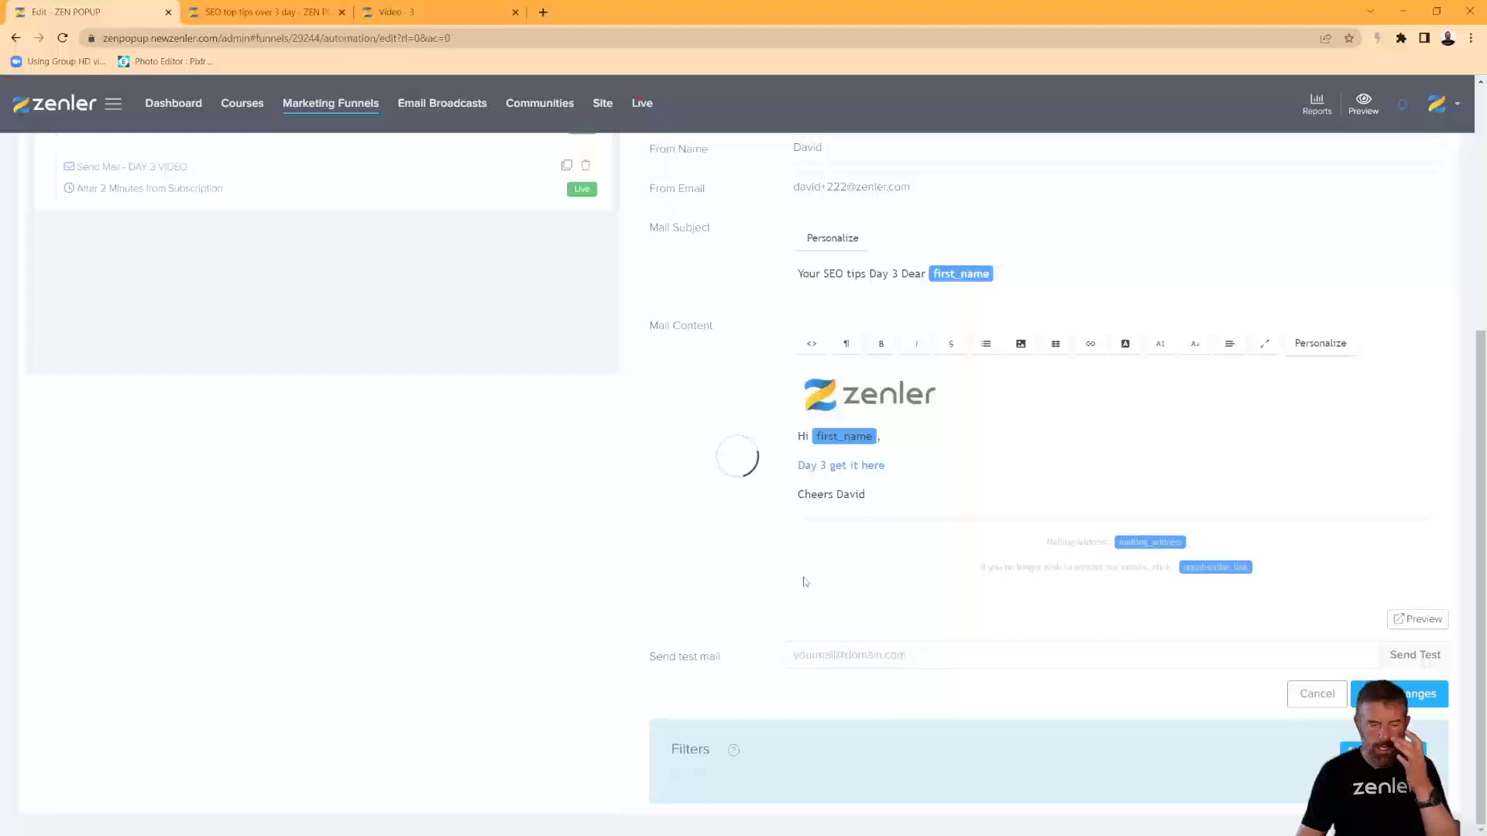
Preview the "DAY 3 VIDEO" email and test its "Day 3 get it here" link in the existing video page tab.
left_click(1415, 658)
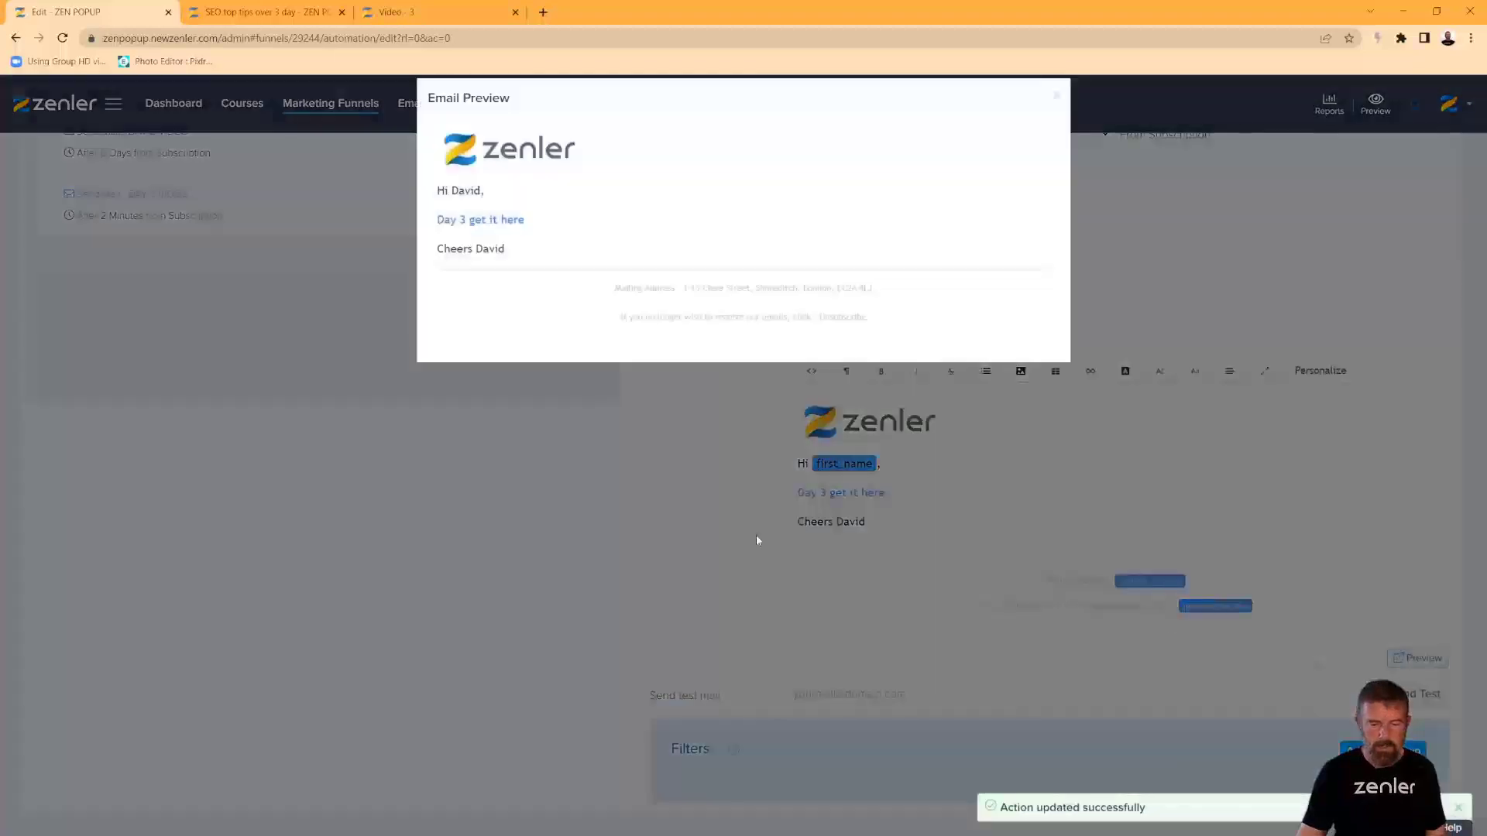
right_click(497, 242)
left_click(545, 327)
left_click(416, 13)
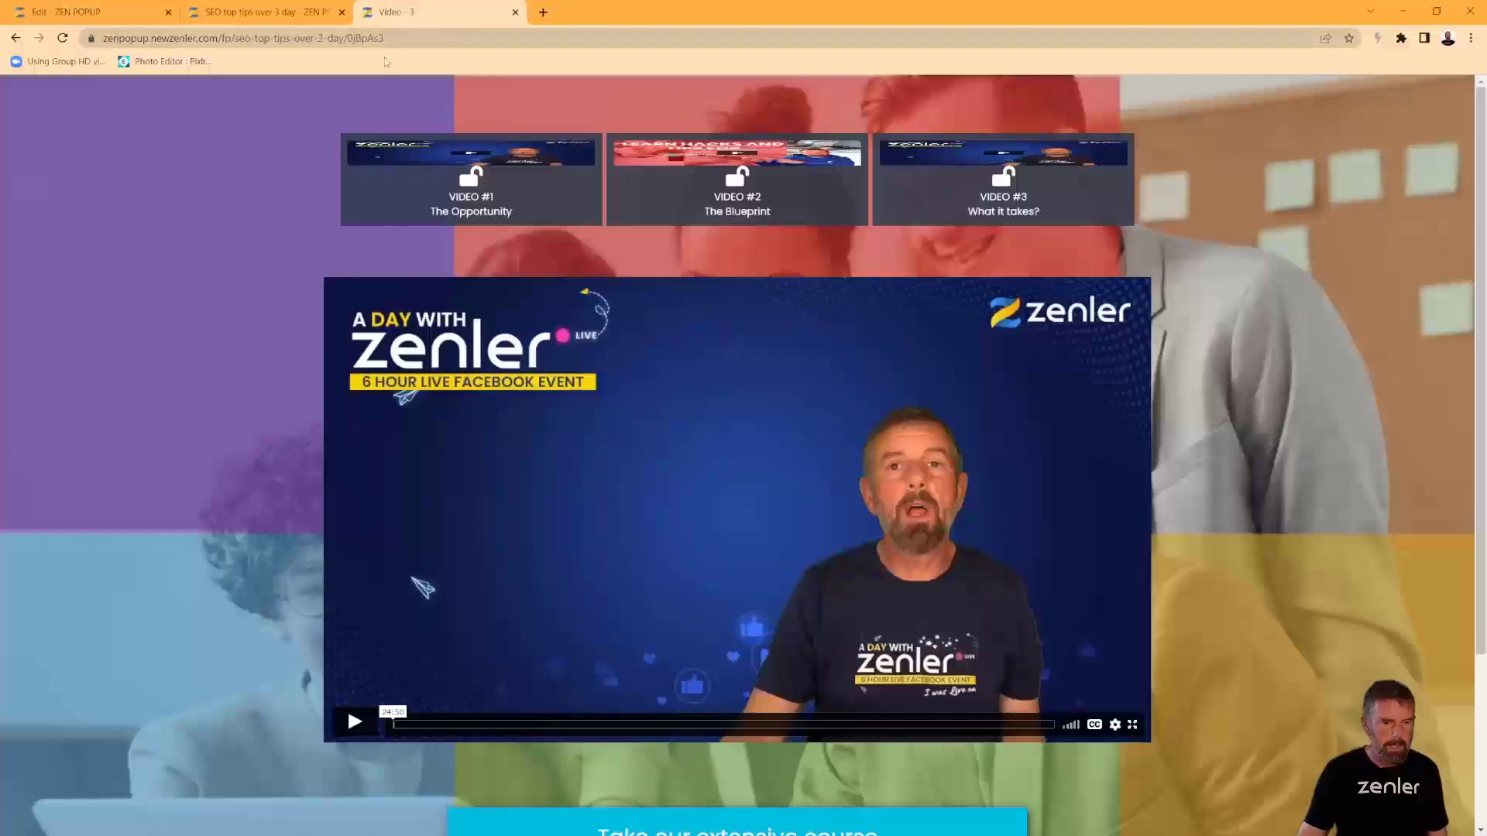
left_click(387, 38)
key("ctrl+v")
key("Return")
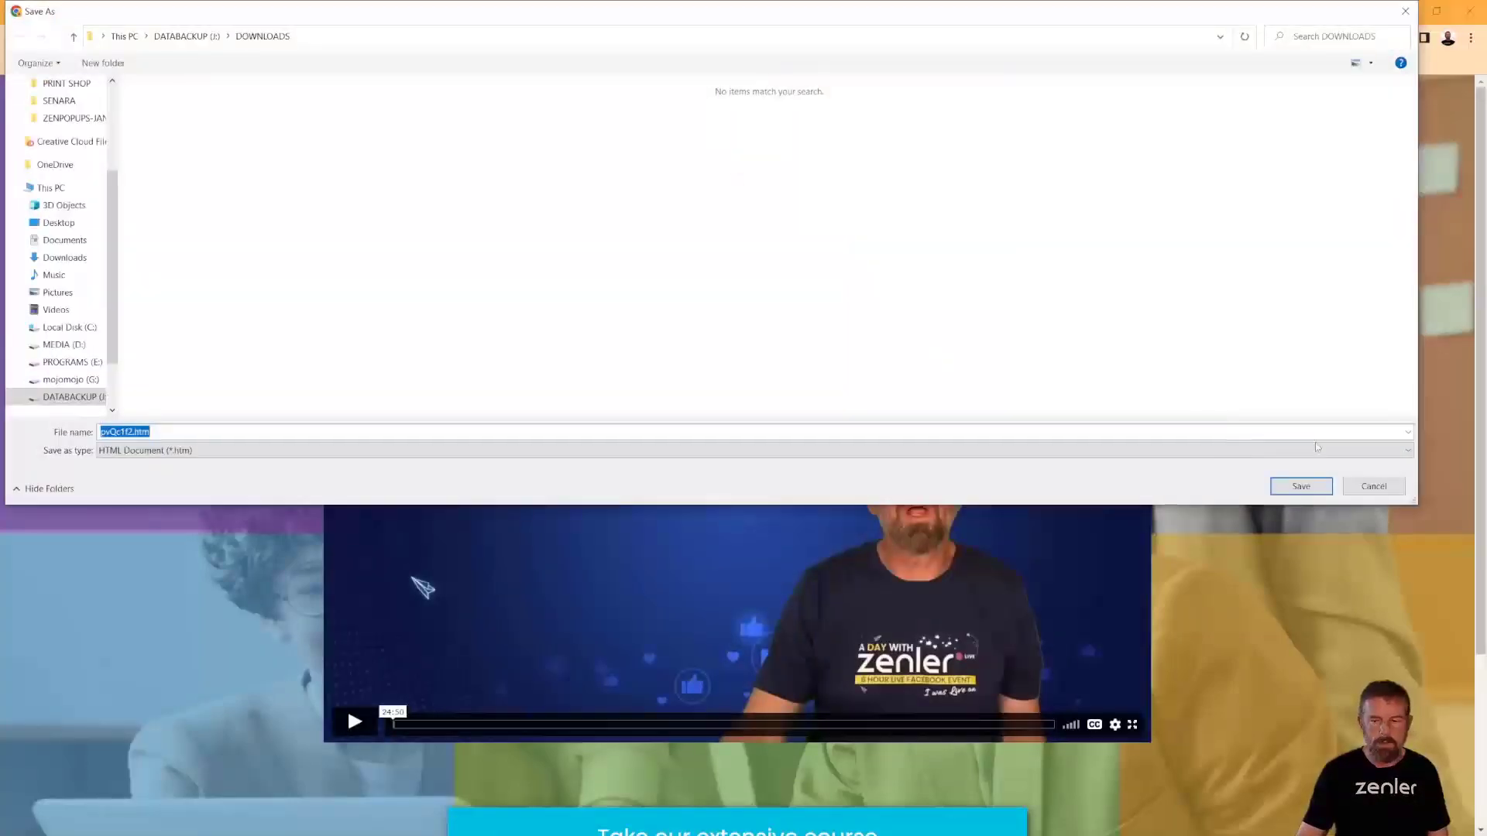
left_click(1373, 485)
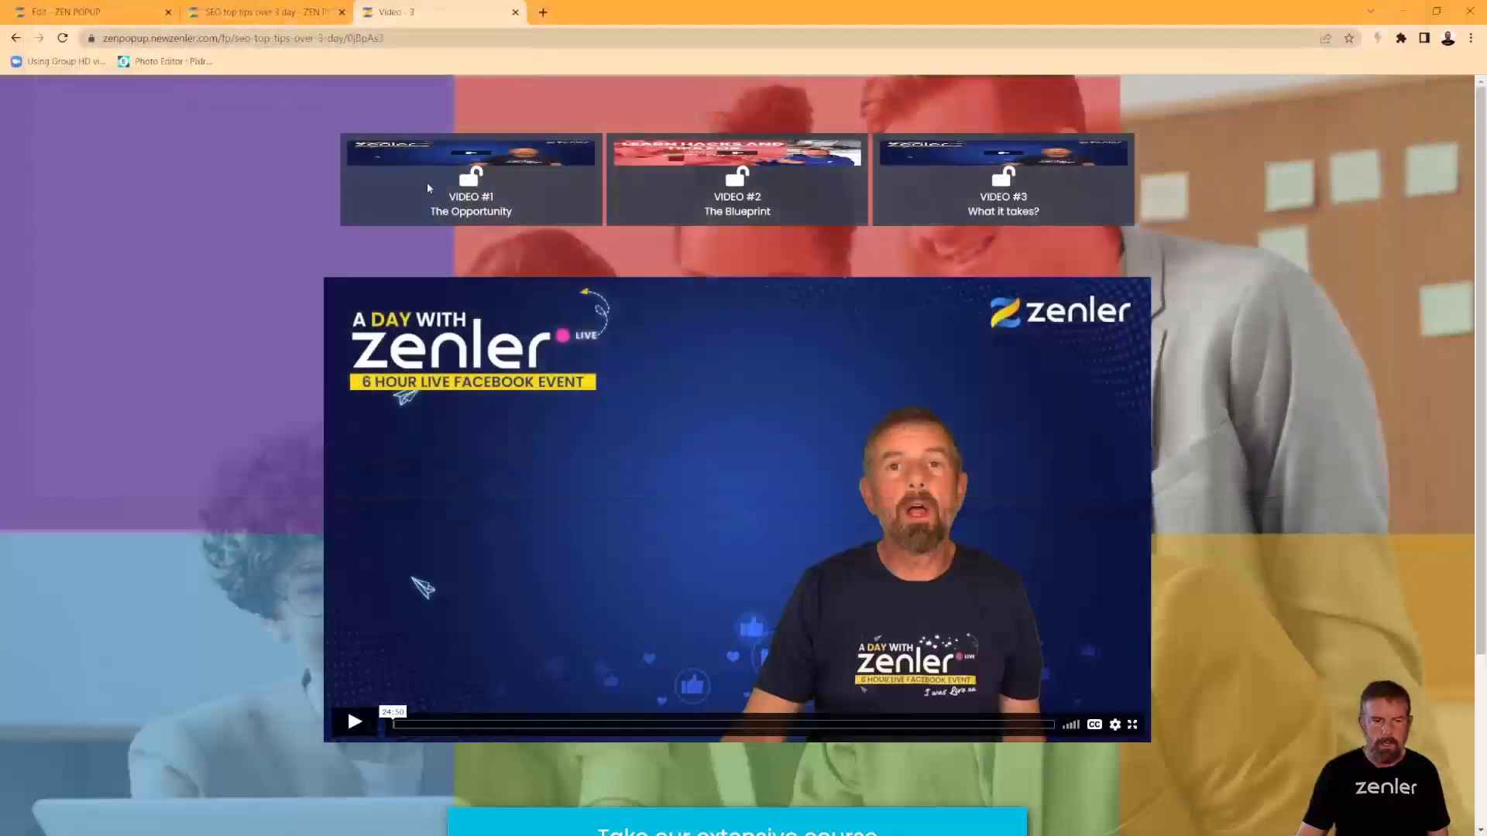
left_click(317, 41)
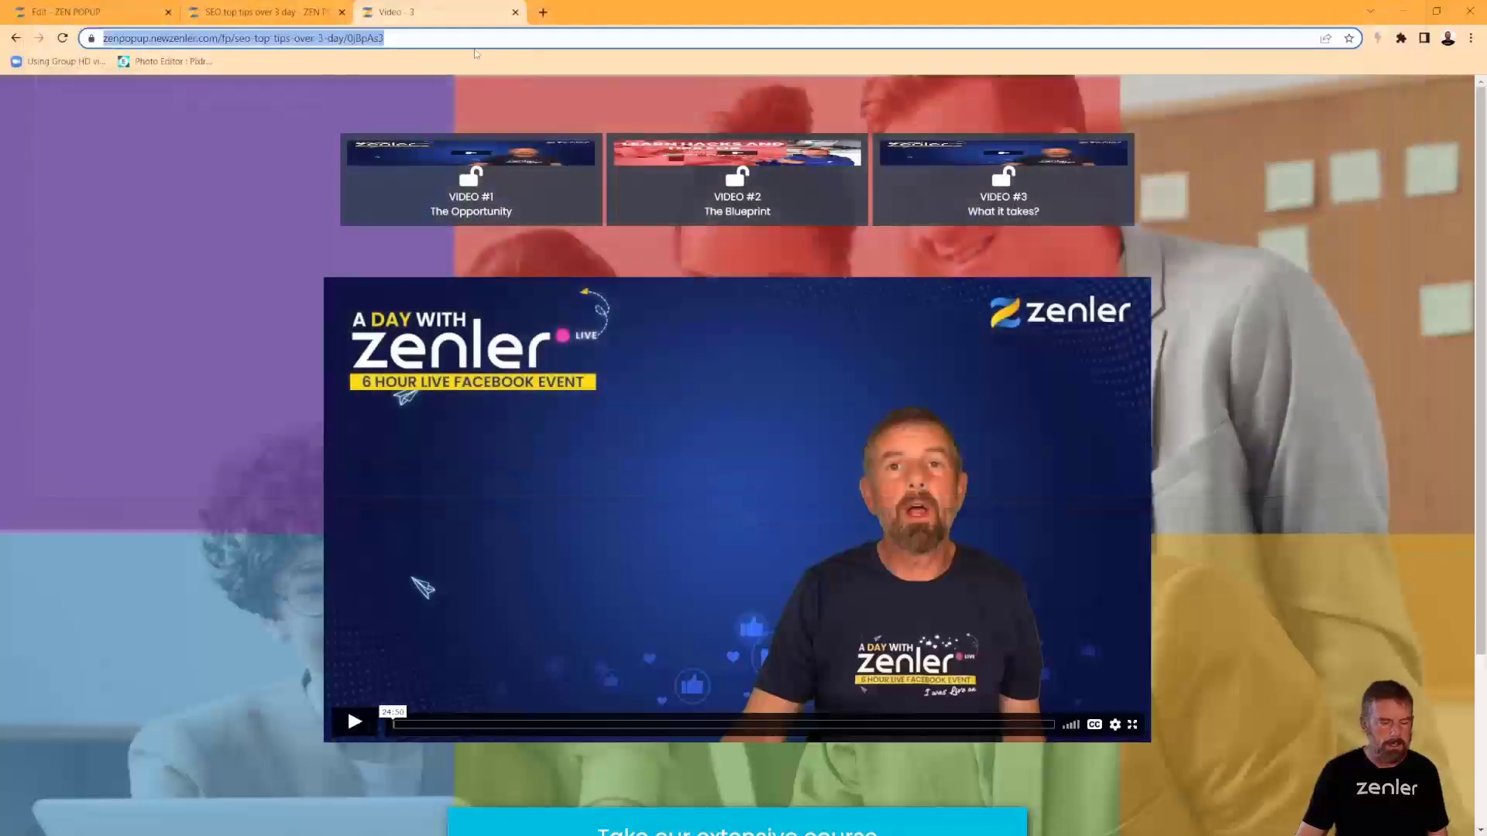
key("Return")
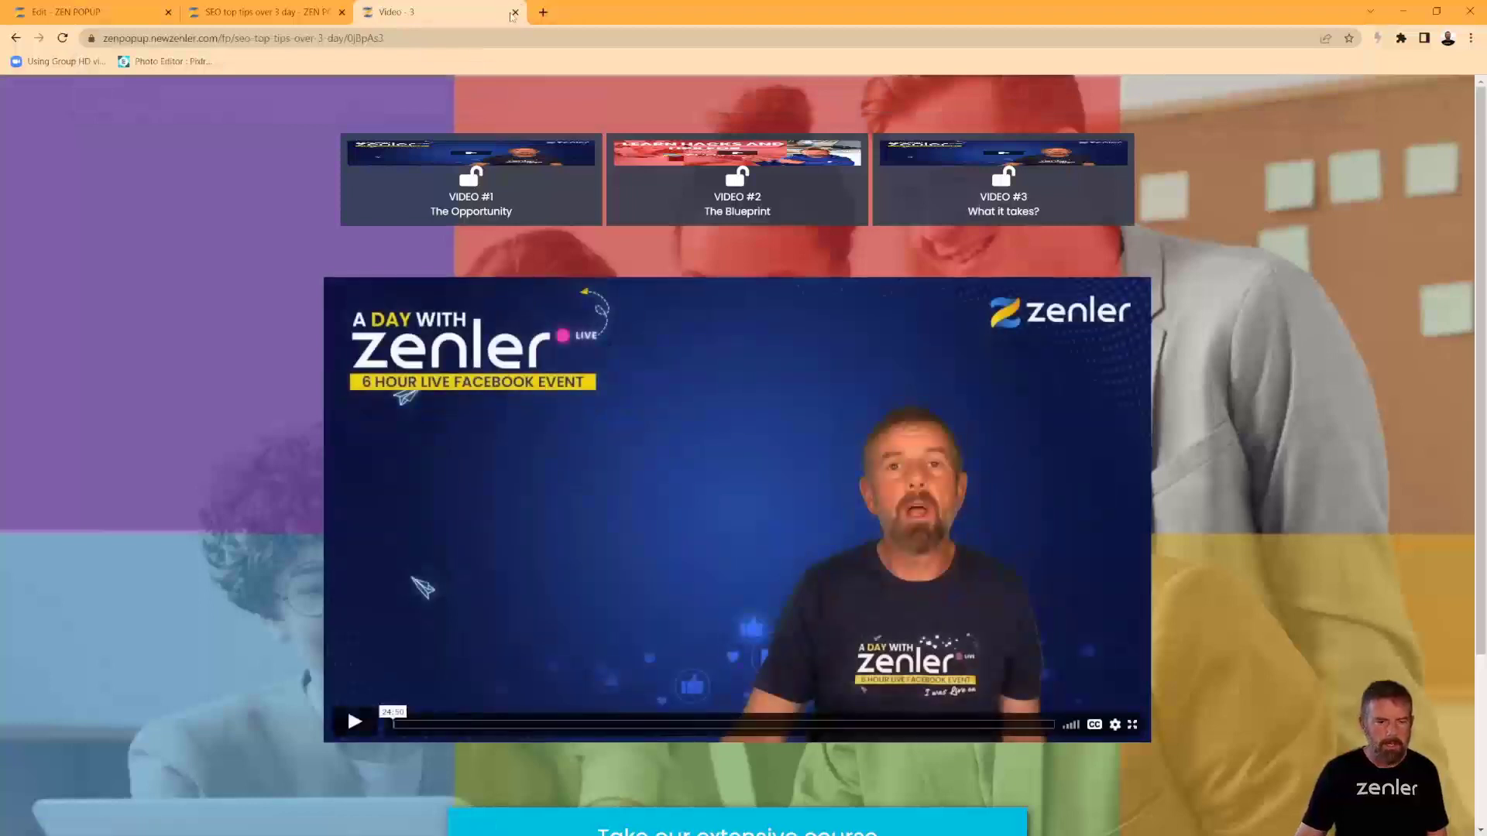
Follow the "Take our extensive course" link on the Video - 3 page and close both the course page and the email preview.
scroll(697, 612, "down", 3)
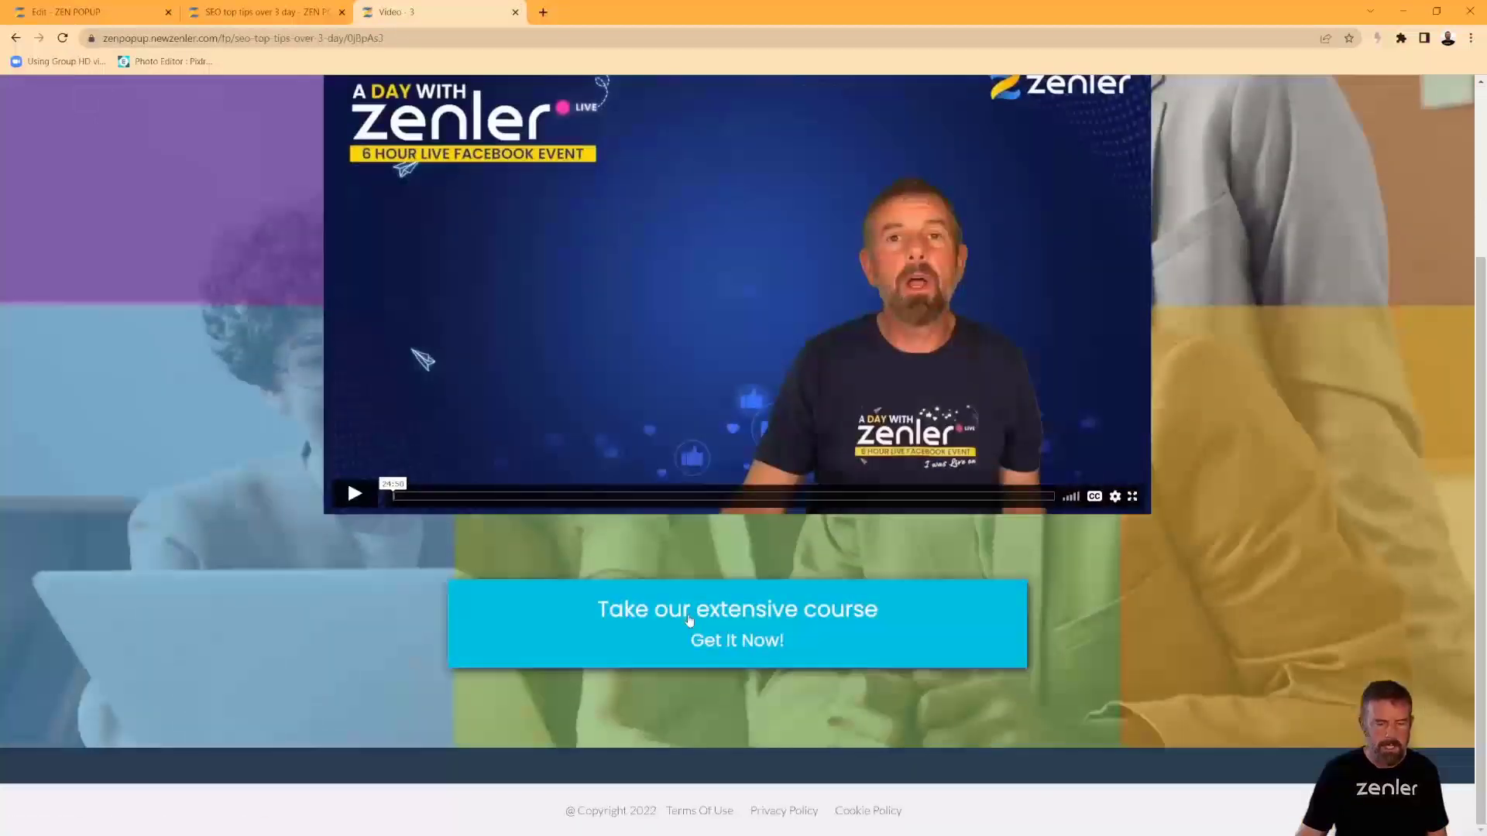
left_click(717, 617)
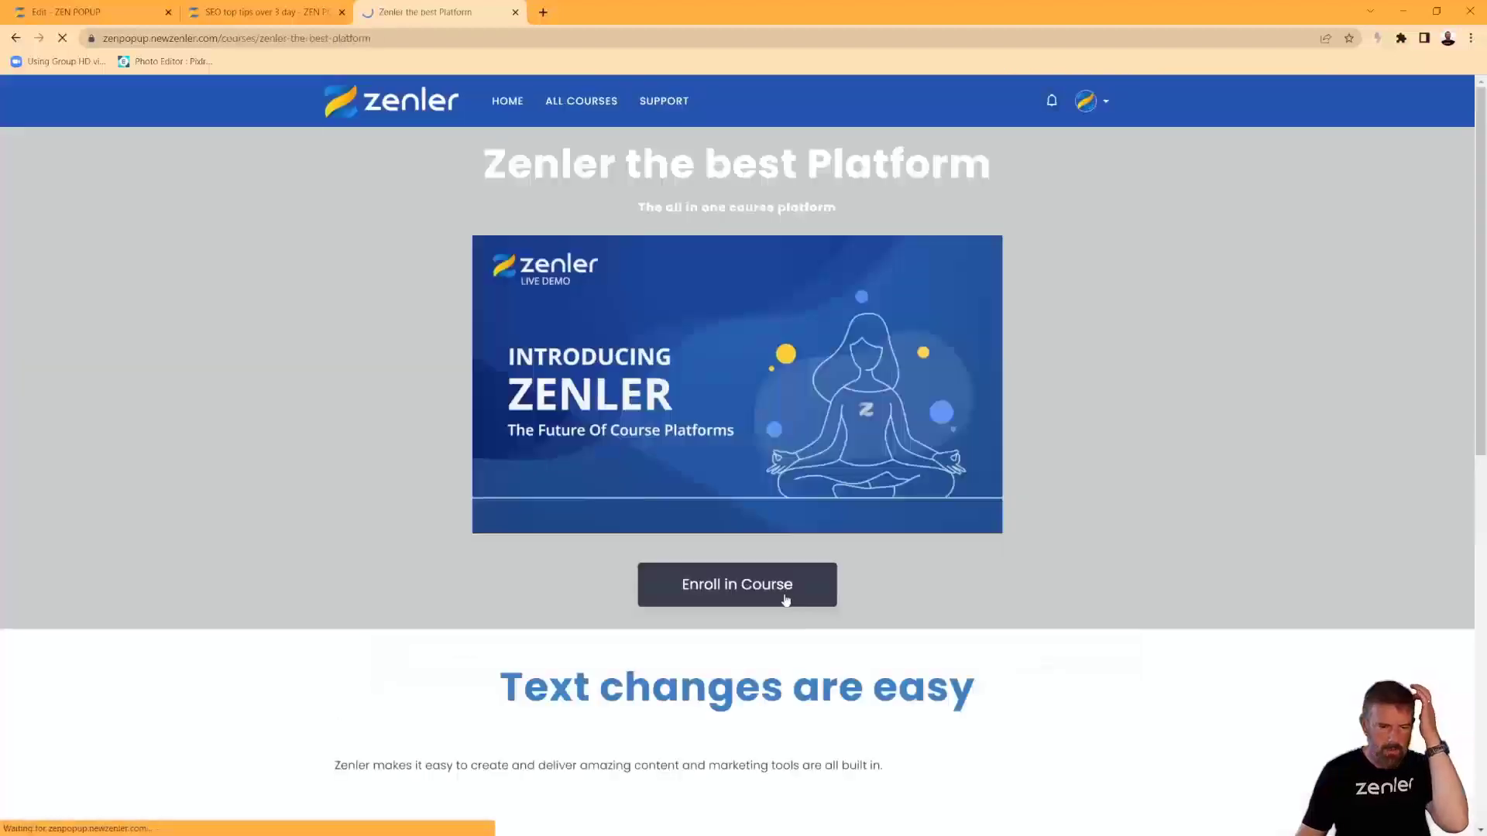
left_click(515, 12)
left_click(127, 13)
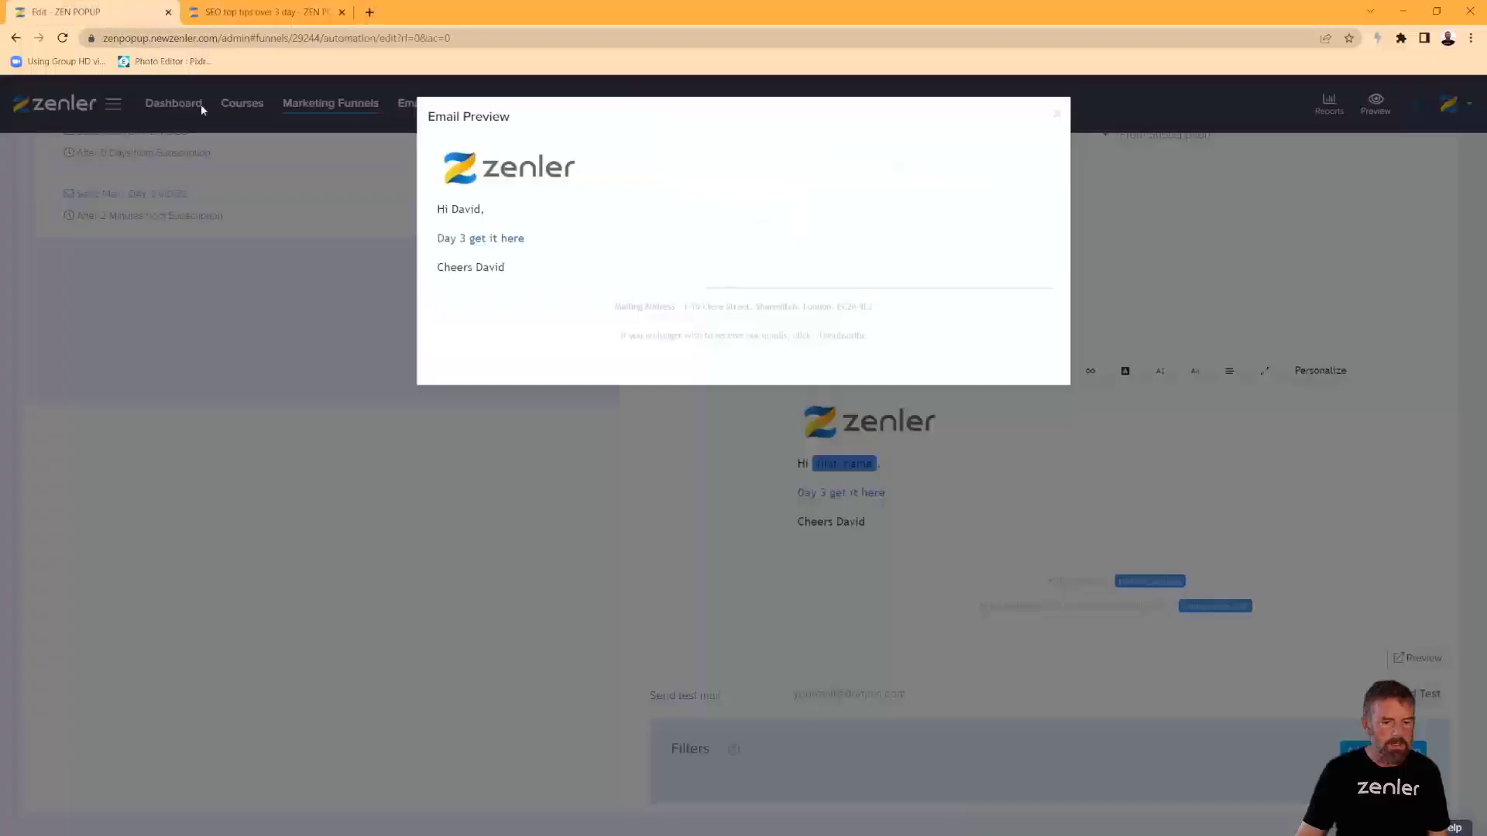
left_click(1053, 121)
Change the link text in the "DAY 2 VIDEO" email to "Day 2 get it here" and save the action.
scroll(314, 387, "up", 4)
left_click(325, 493)
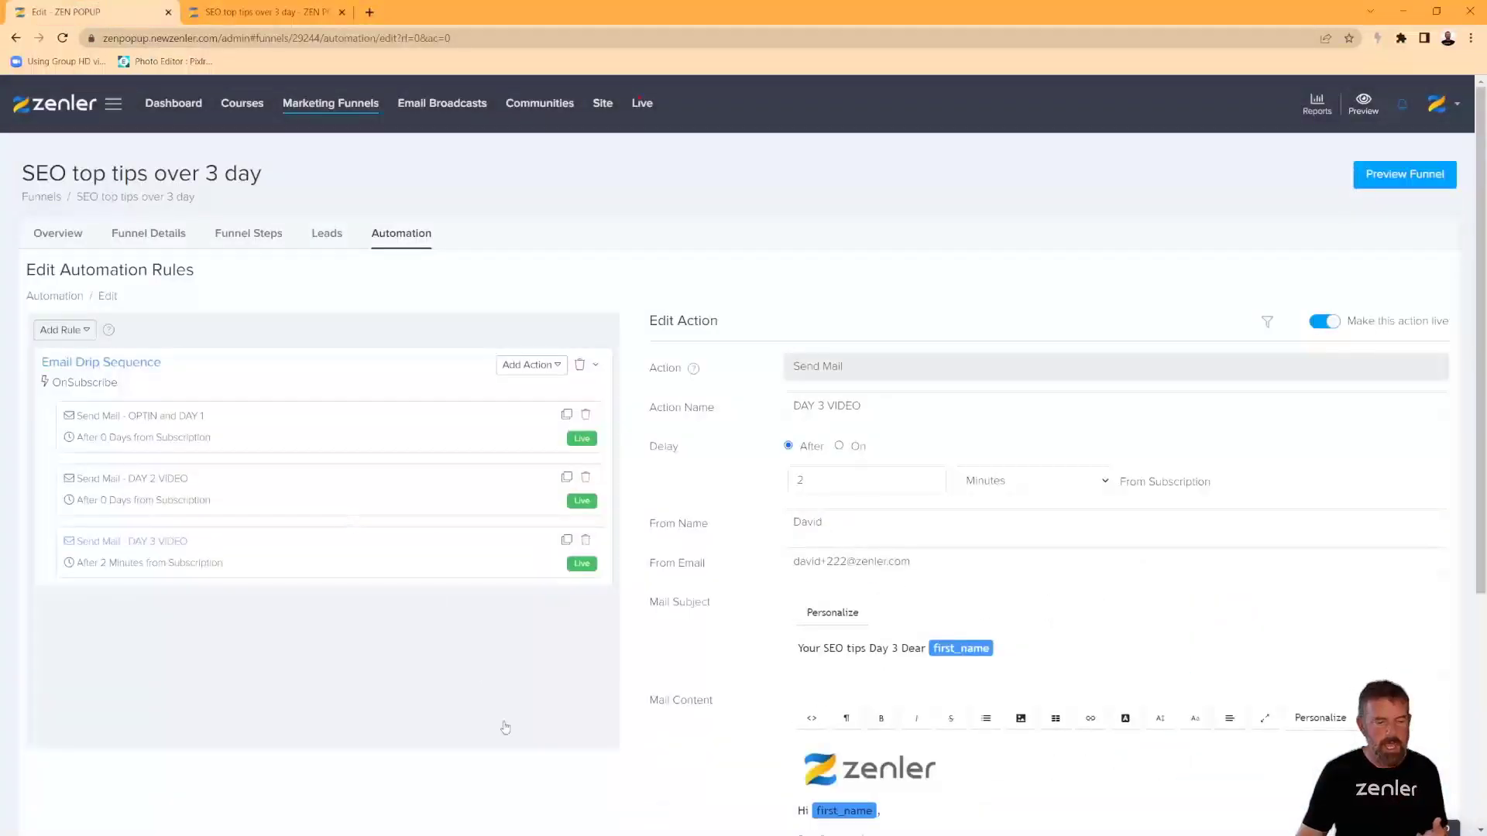
scroll(507, 716, "down", 4)
left_click(825, 548)
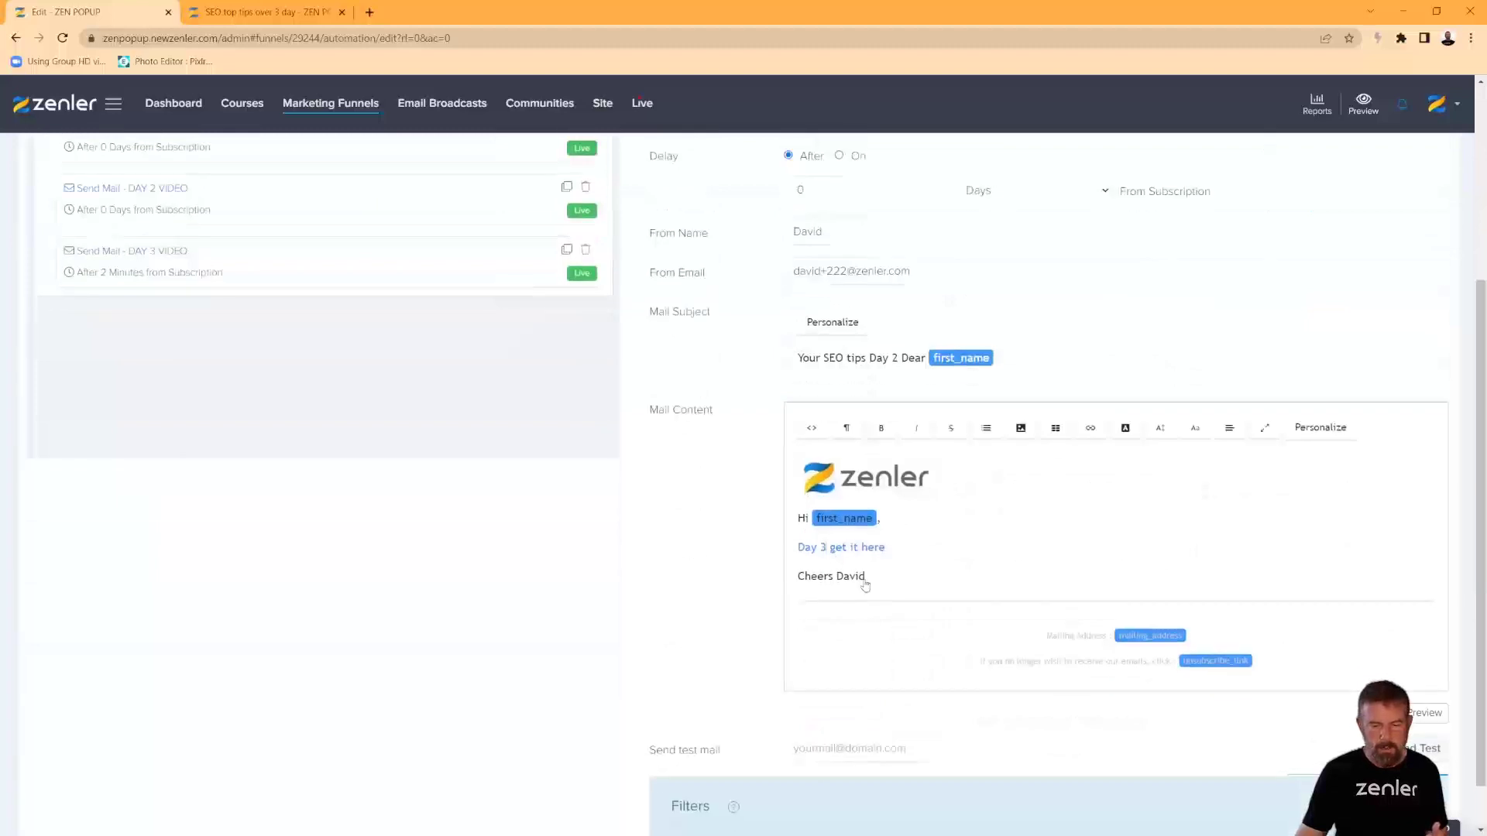
left_click(871, 607)
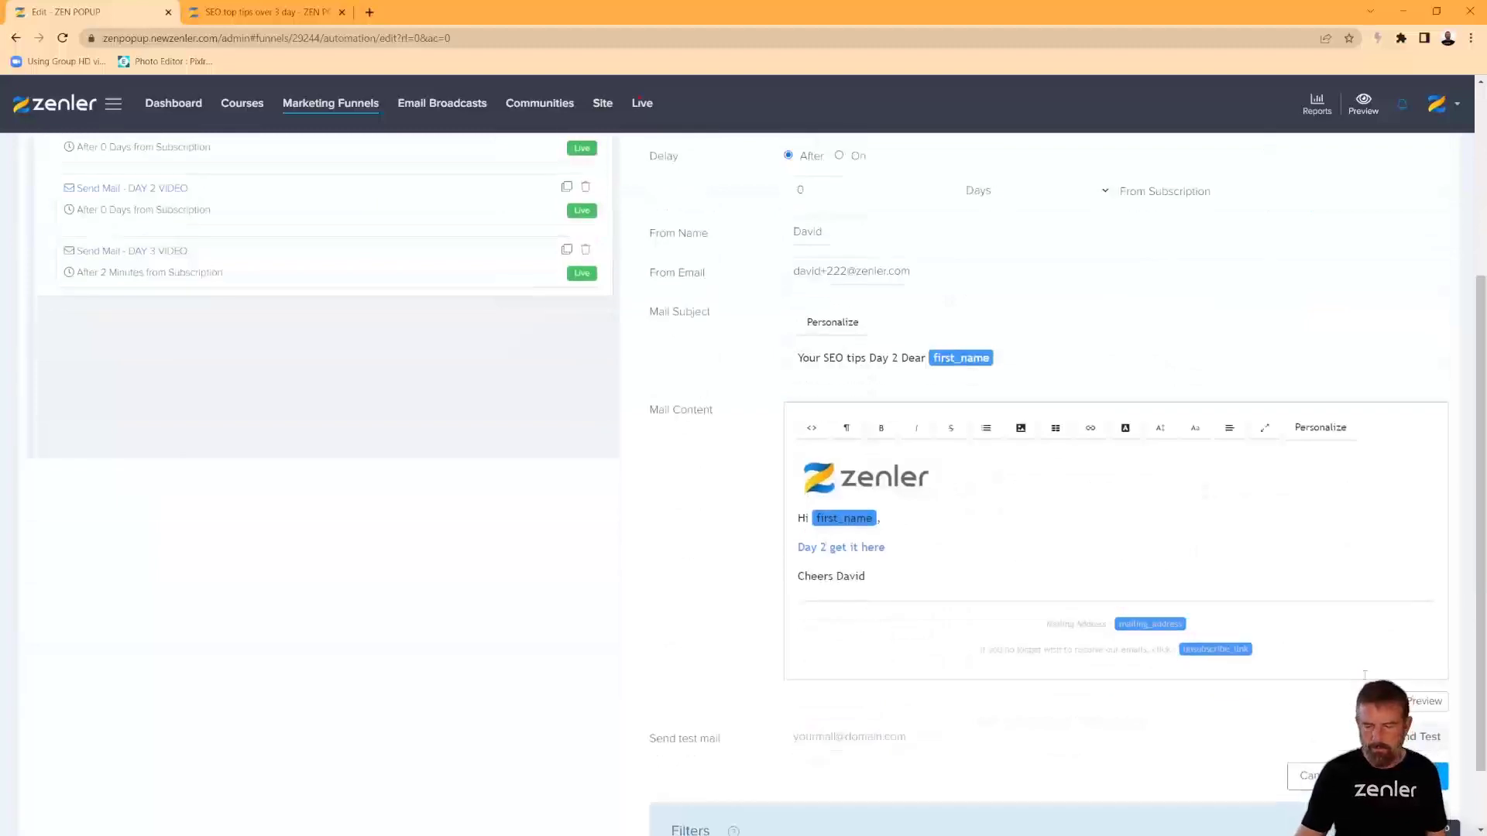
Preview the "DAY 2 VIDEO" email, test its link in a new browser tab and return to the funnel steps, closing the test tab.
left_click(1414, 705)
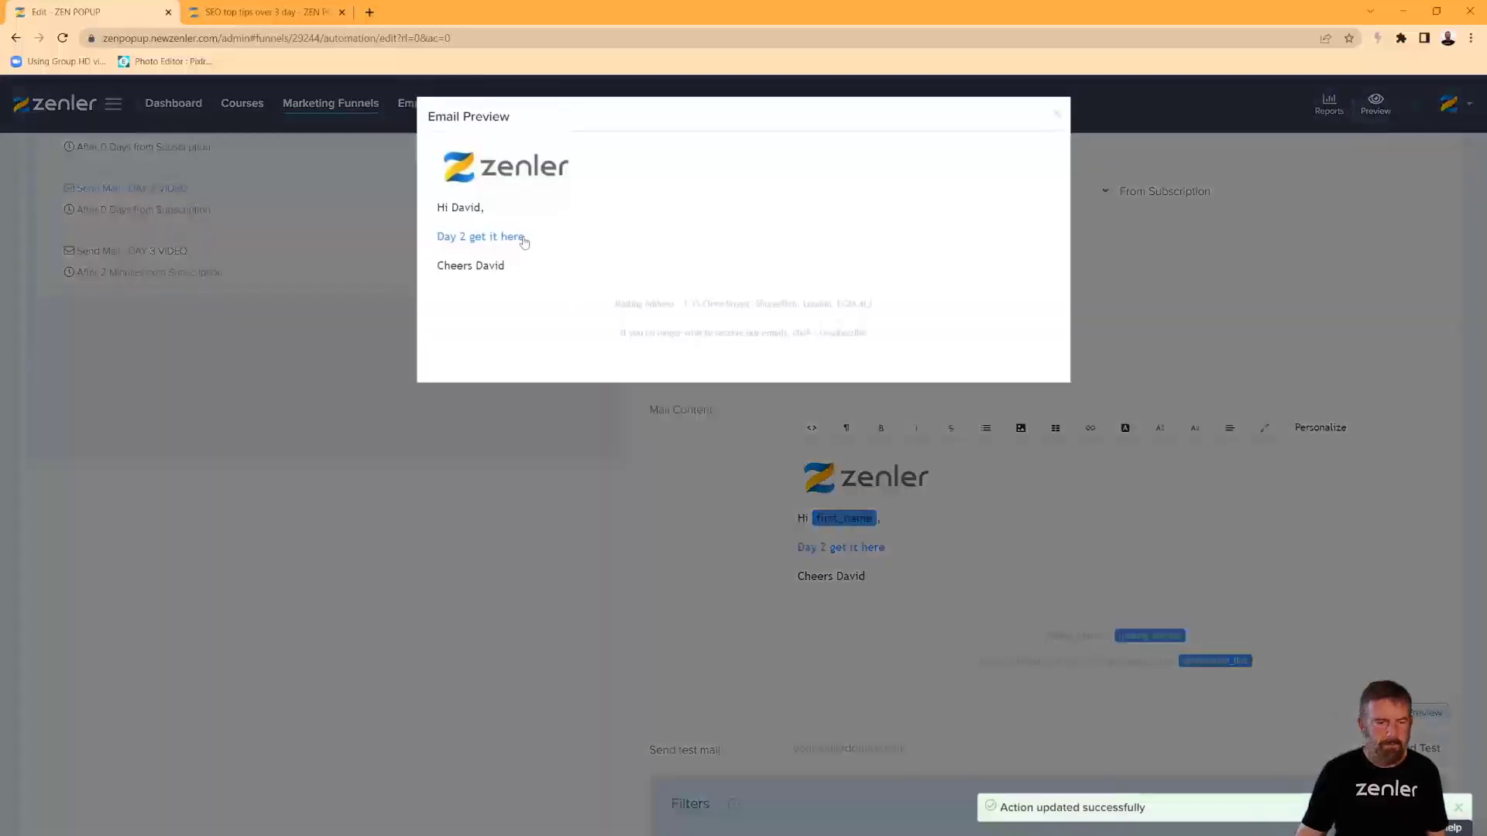
right_click(524, 242)
left_click(555, 327)
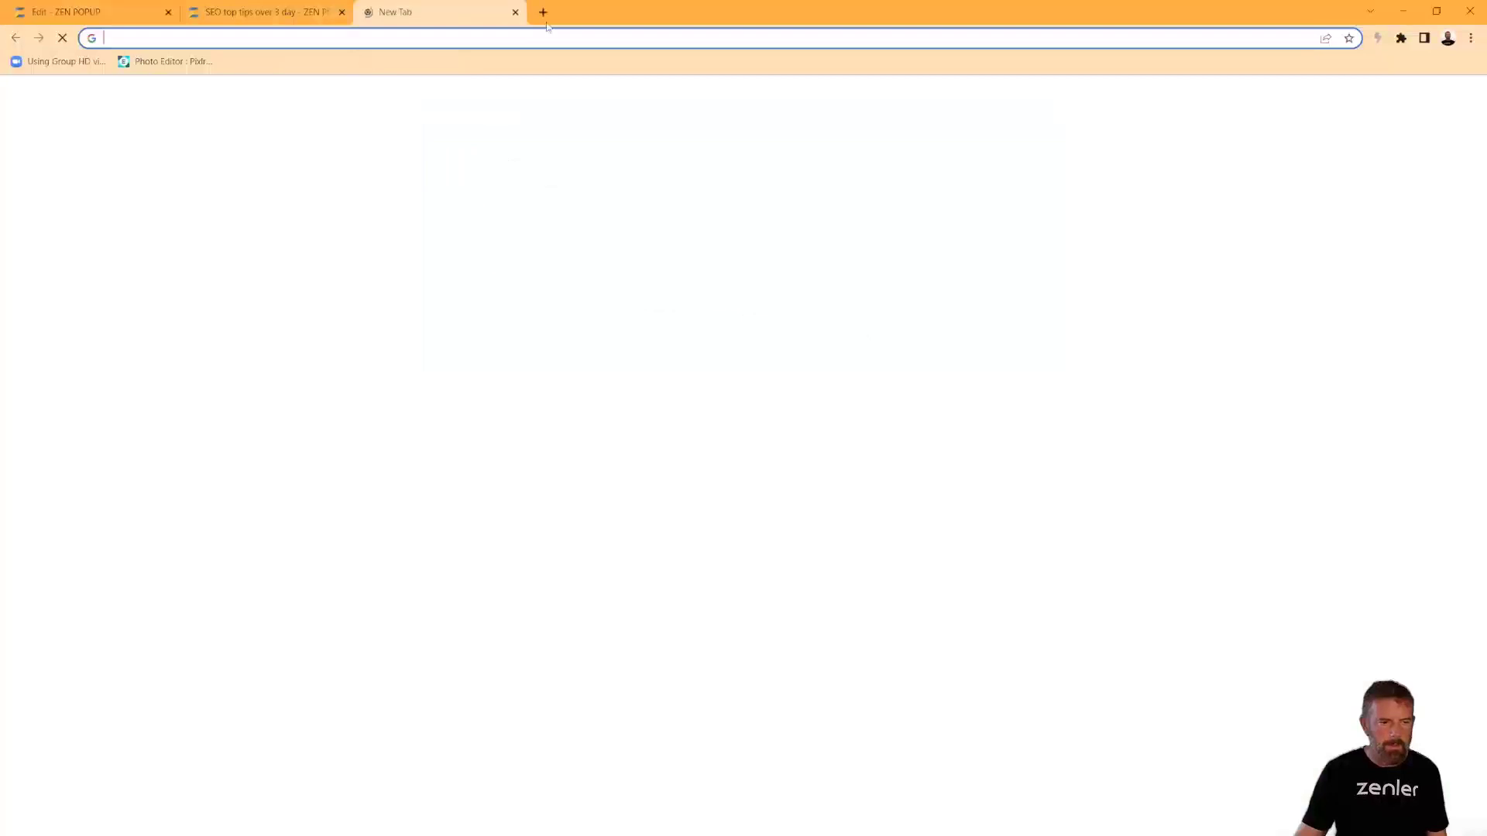
left_click(369, 12)
key("ctrl+v")
key("Return")
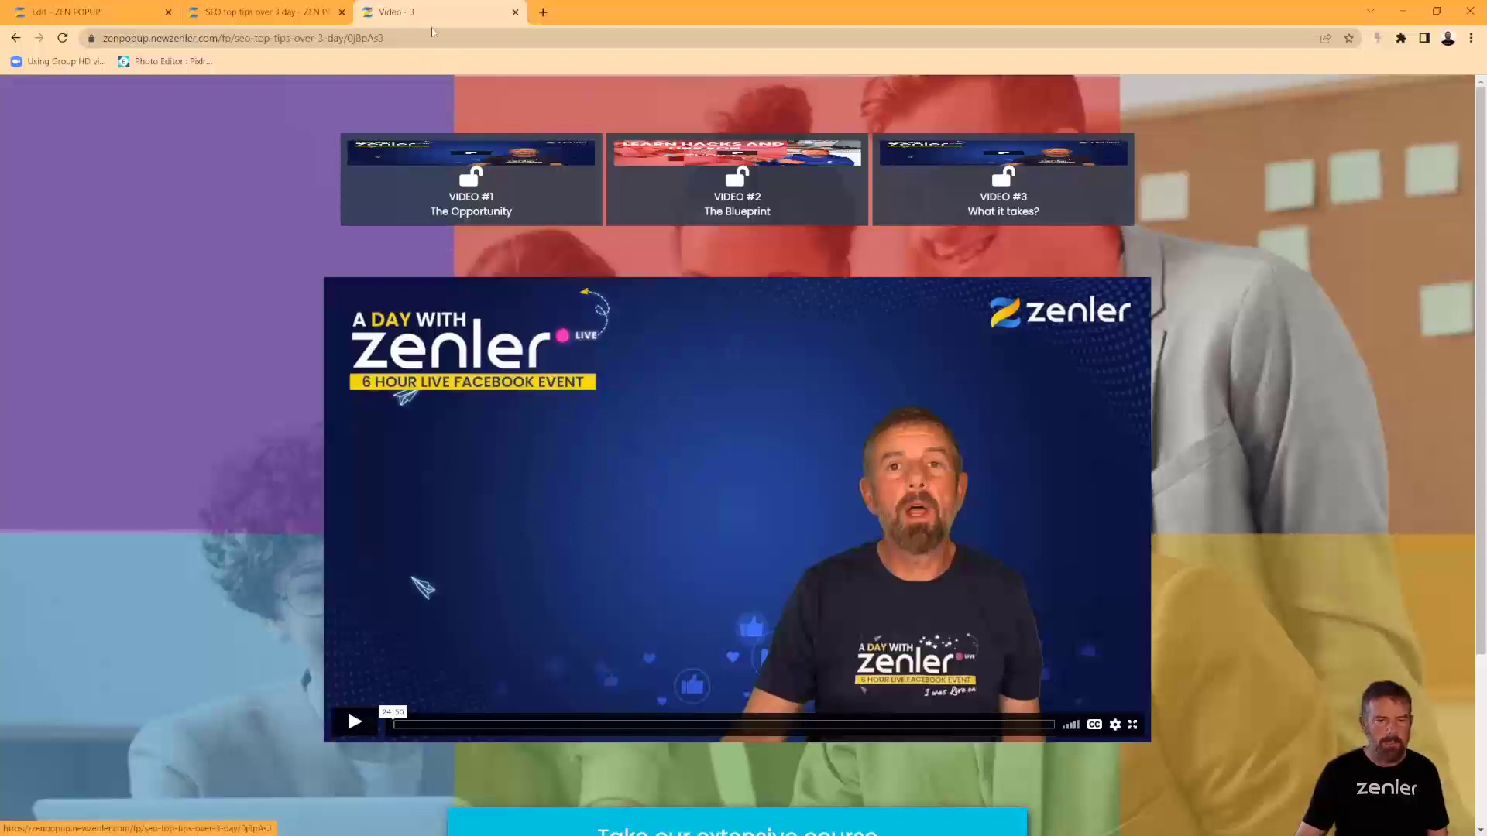
left_click(236, 13)
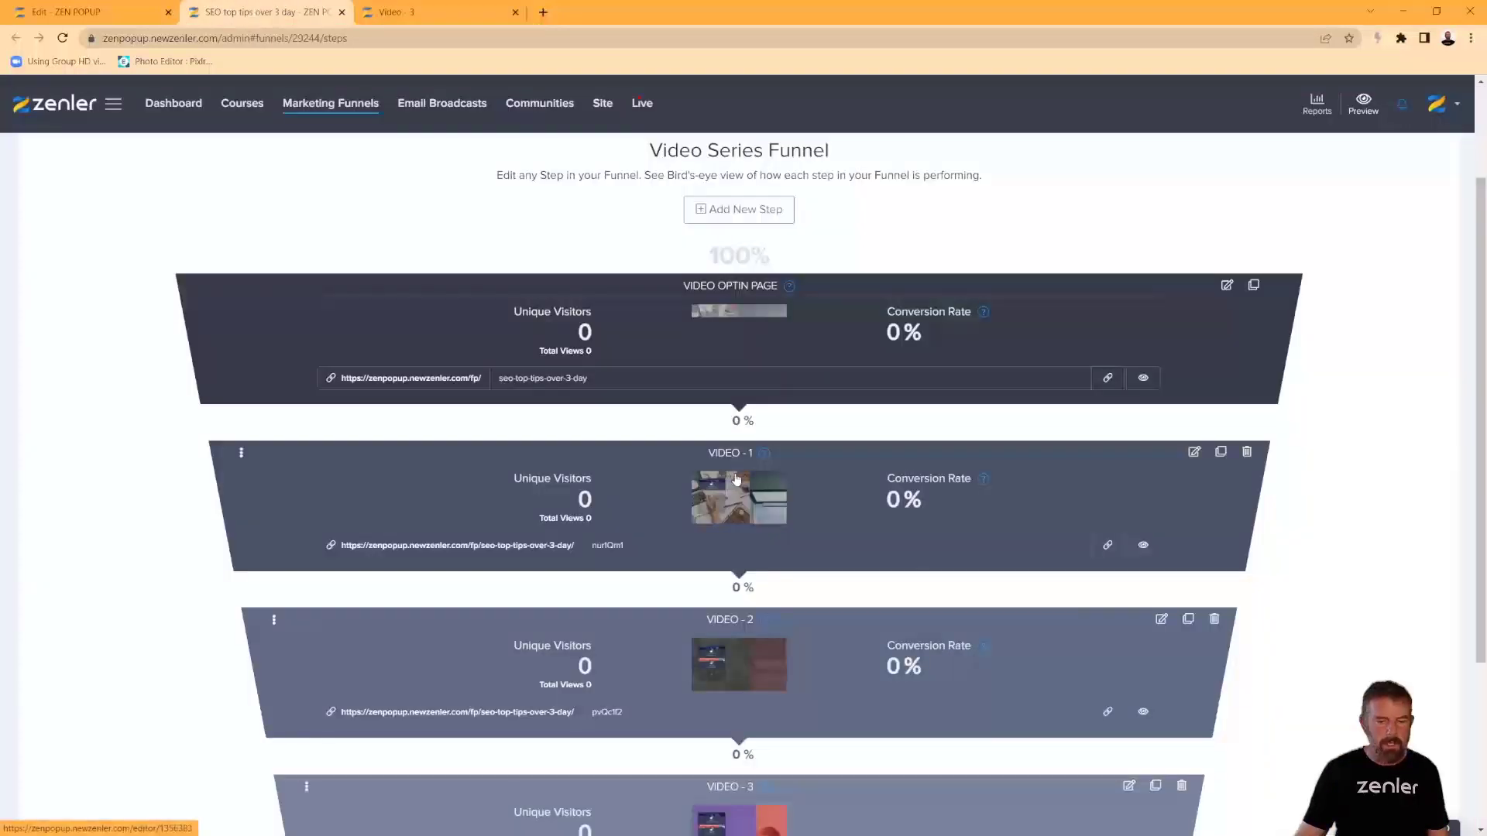
left_click(516, 12)
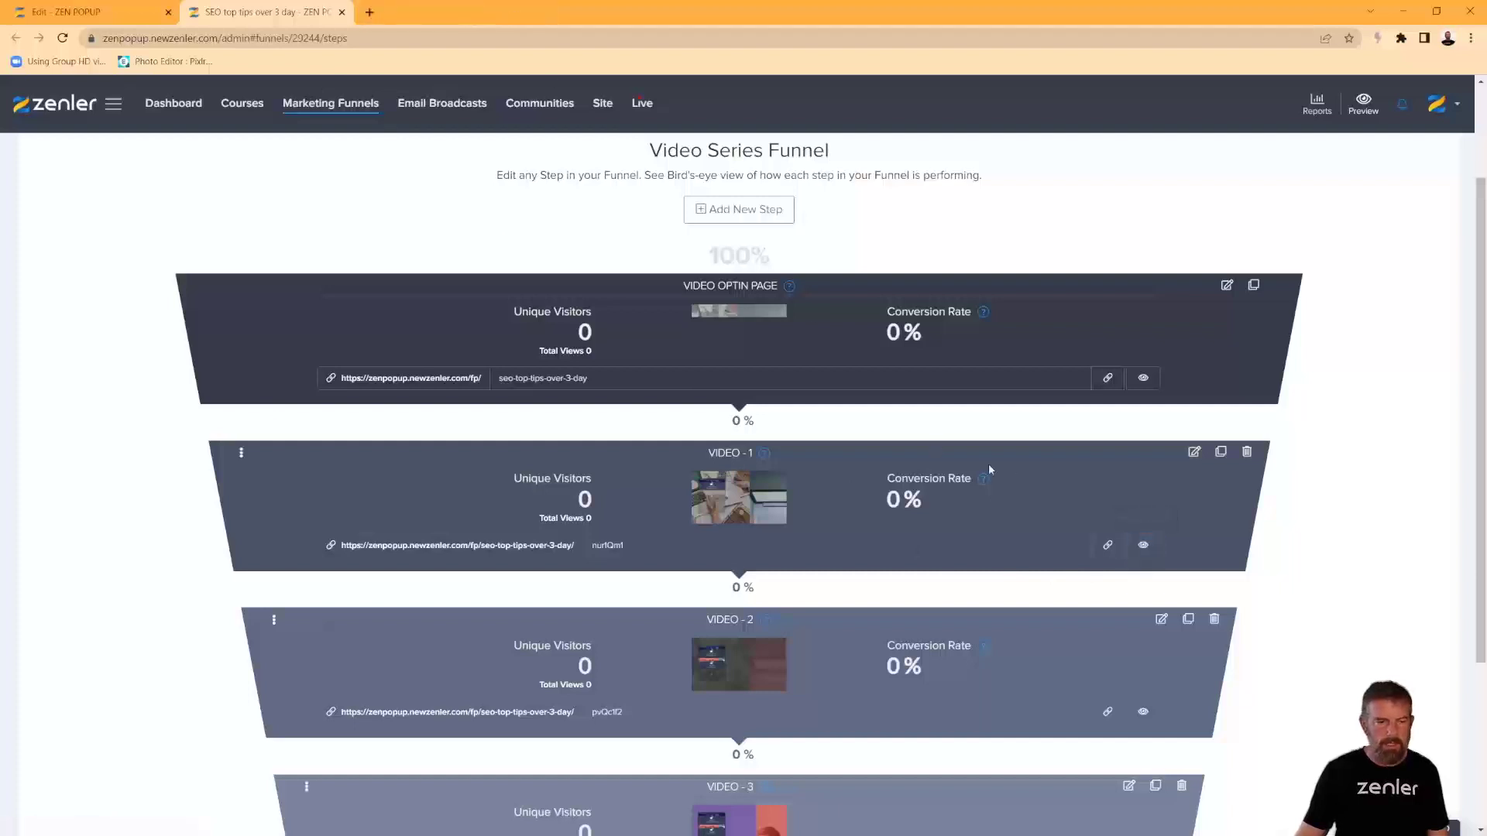
Preview the funnel's optin page and its Video - 1, Video - 2 and Video - 3 pages, closing each preview.
left_click(1143, 545)
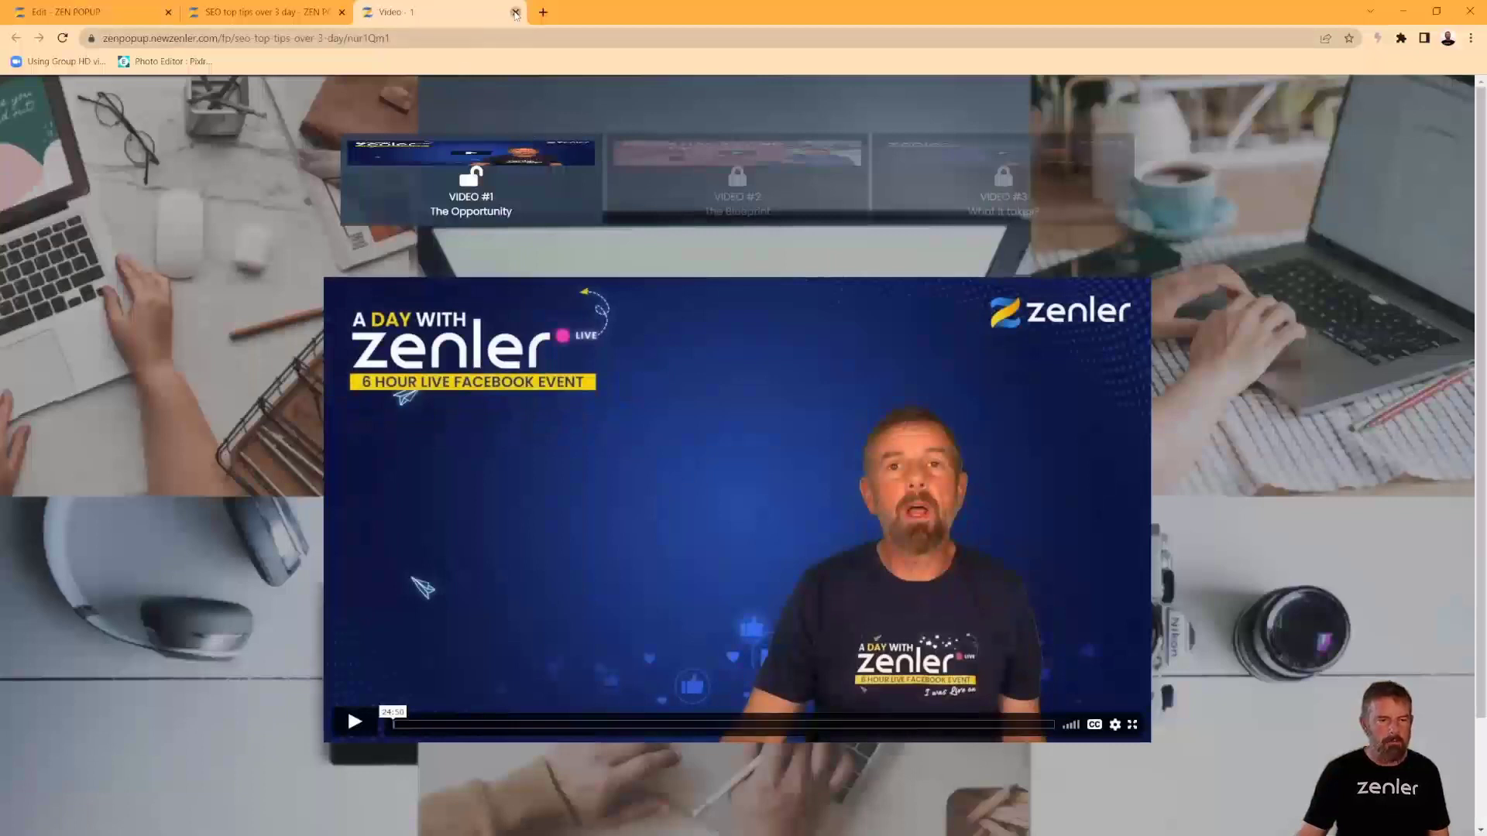
left_click(515, 12)
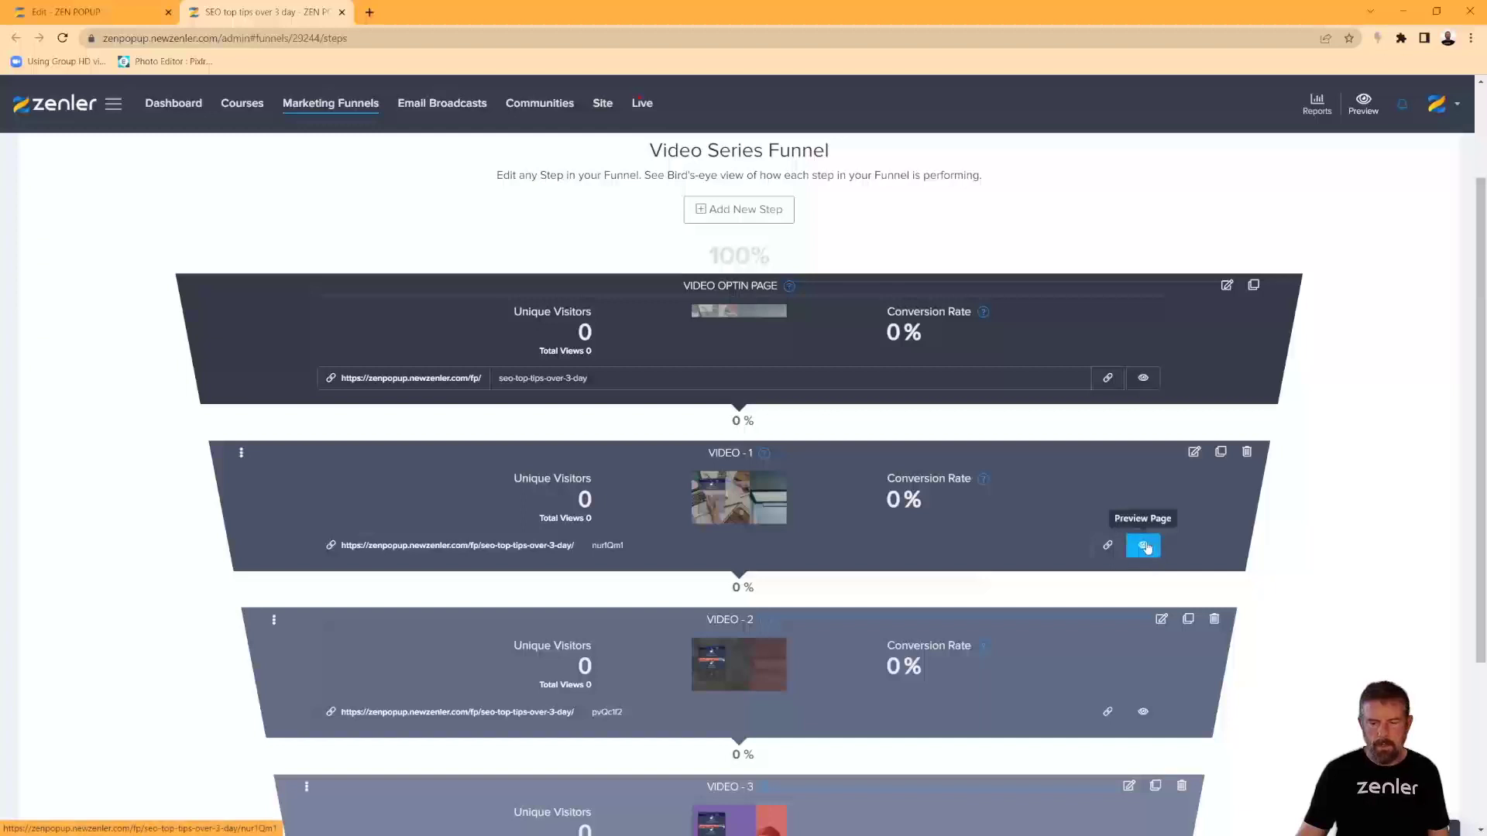
left_click(1143, 378)
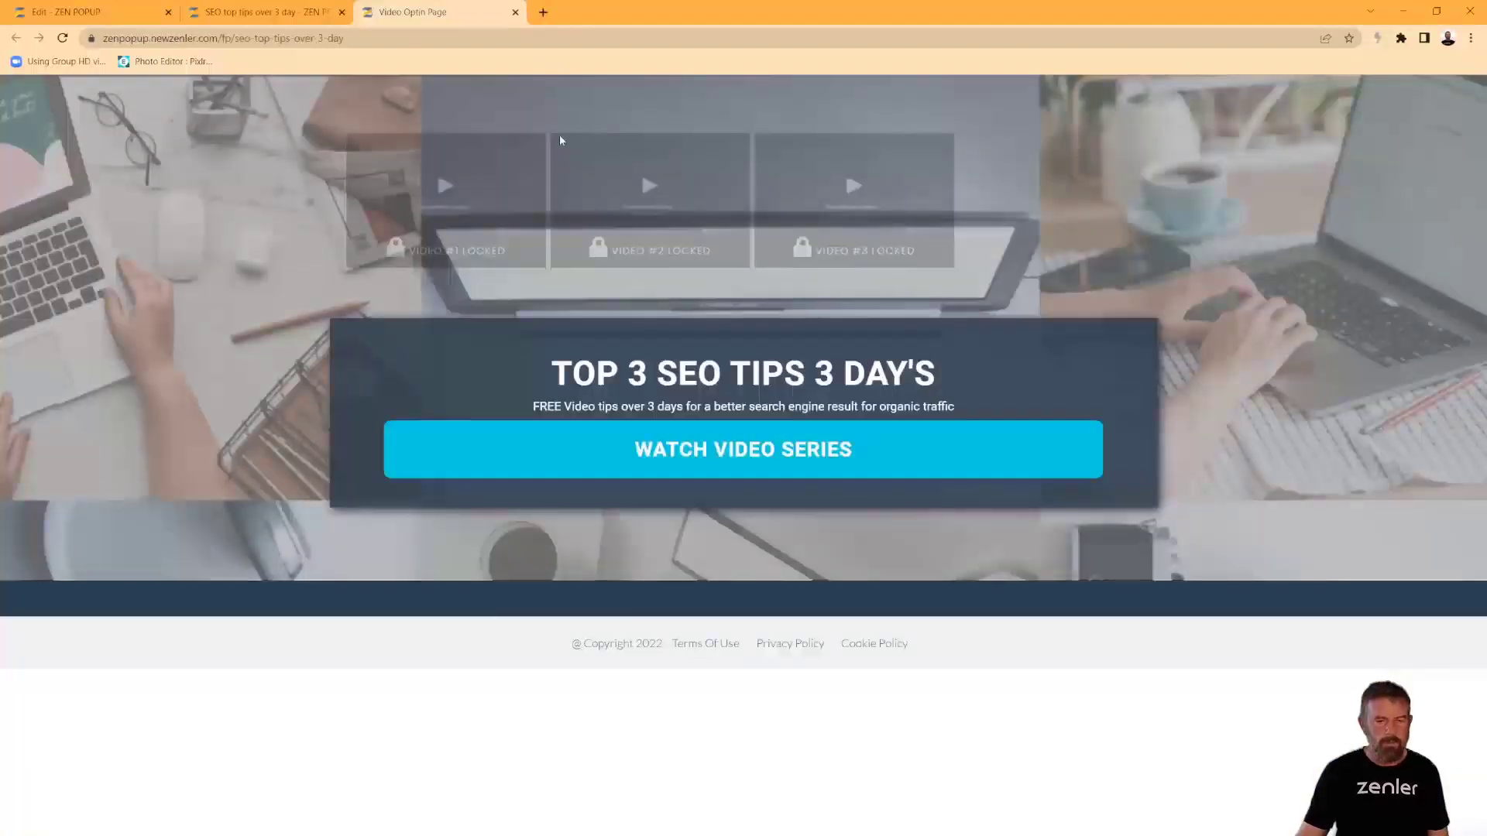
left_click(516, 13)
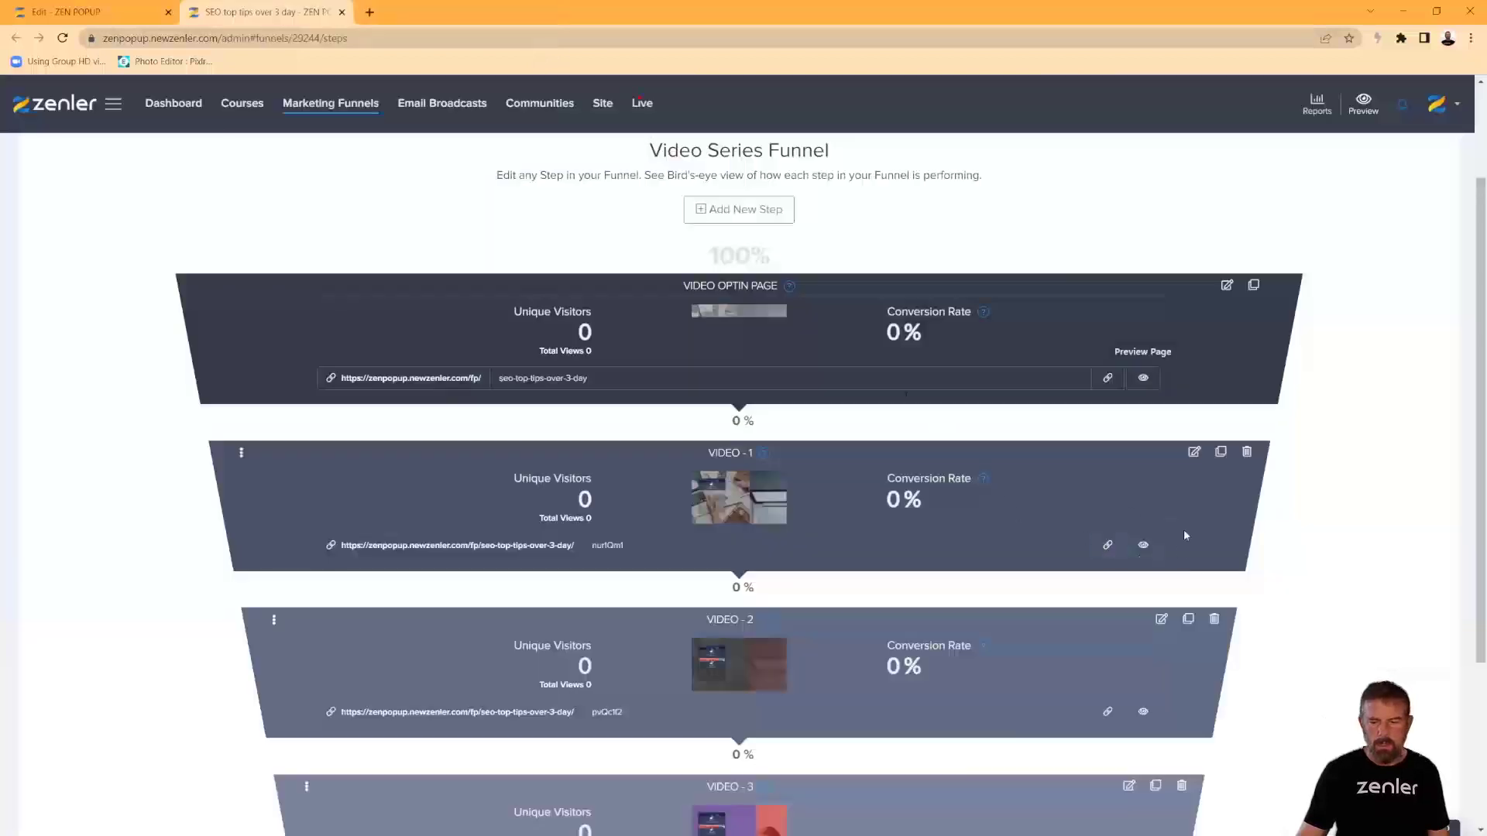
left_click(1143, 545)
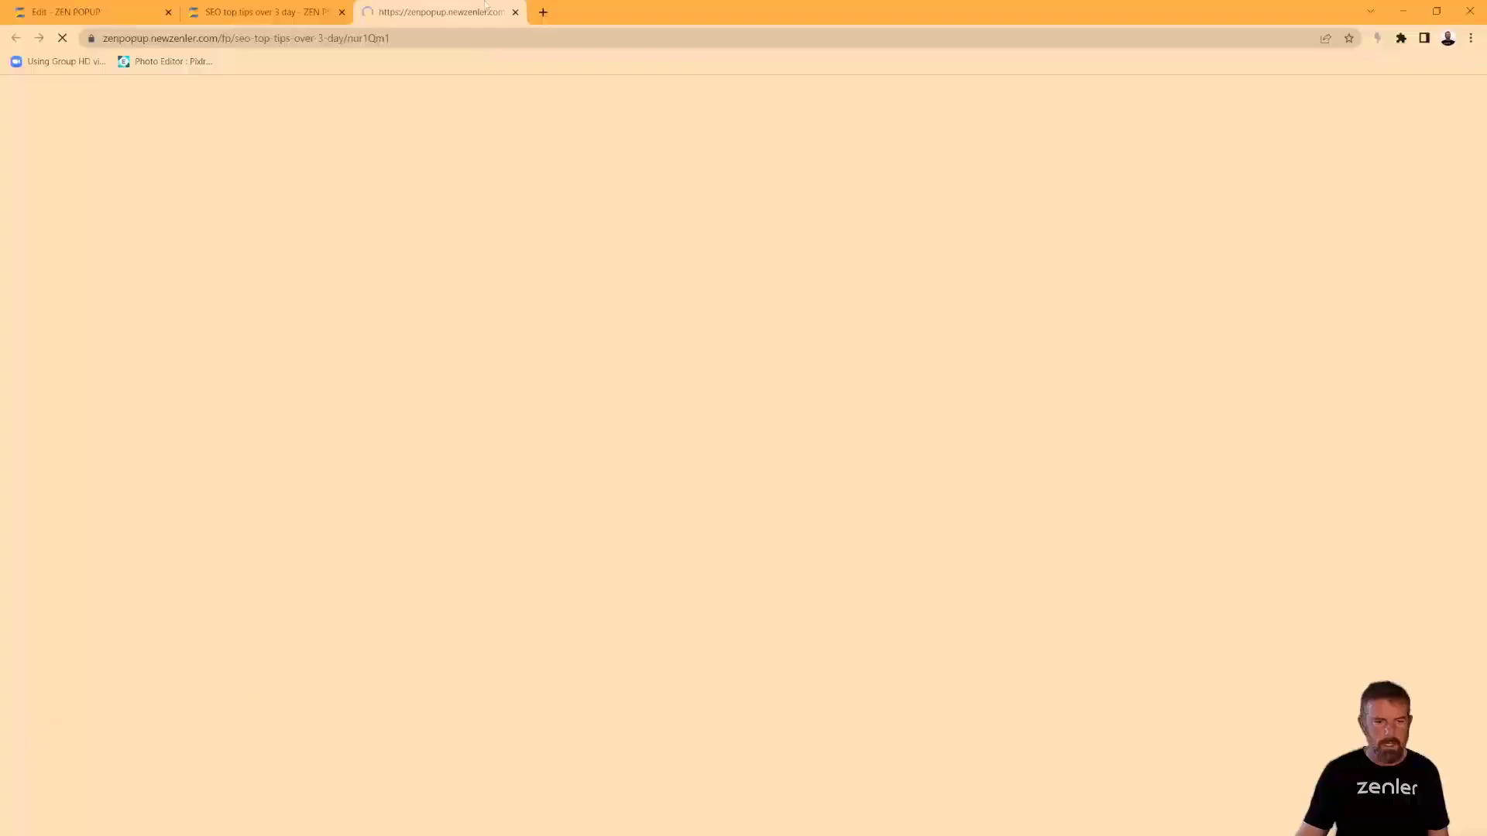
left_click(515, 13)
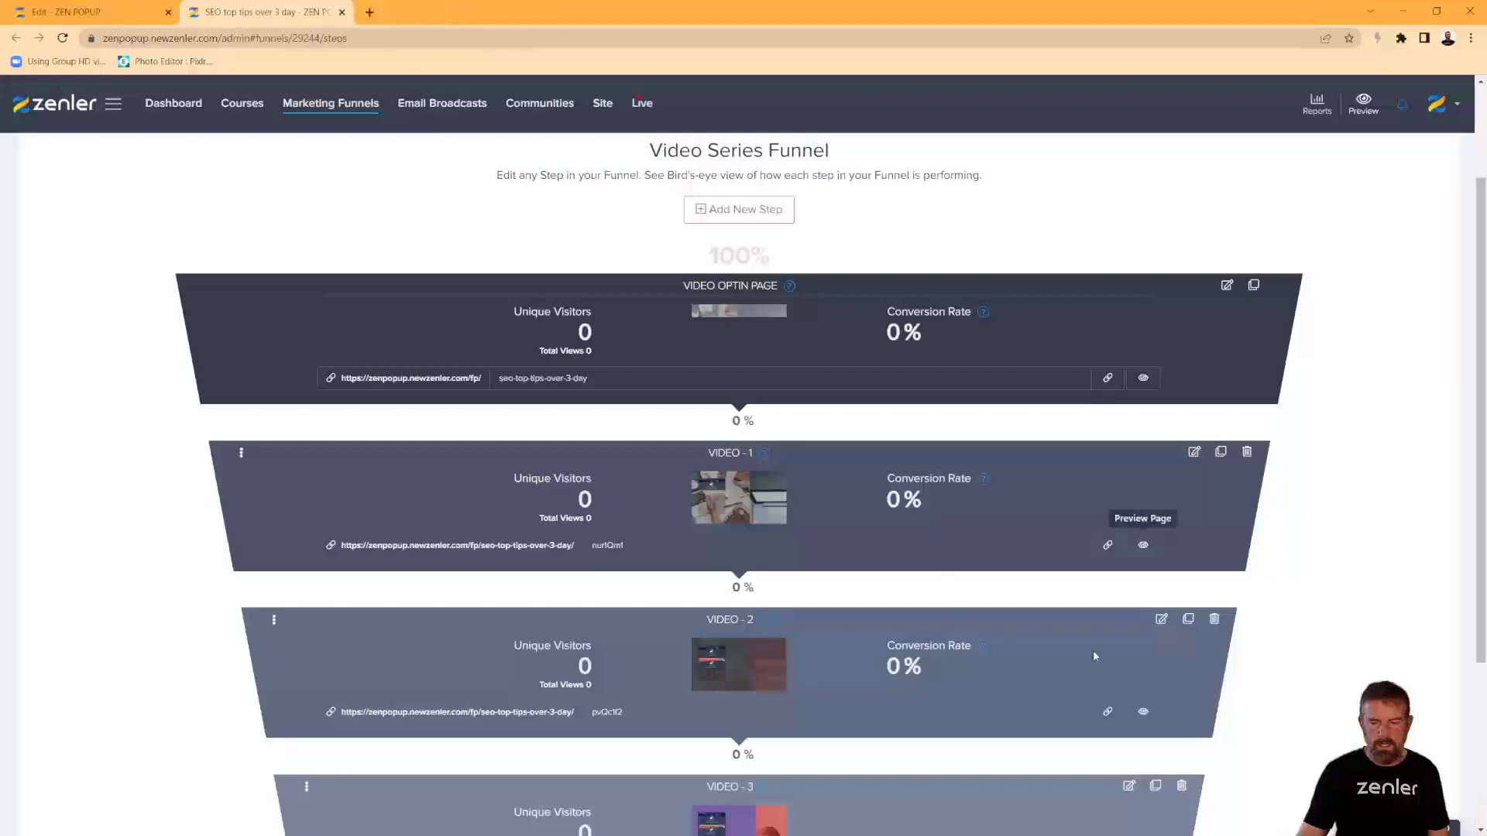
left_click(1143, 711)
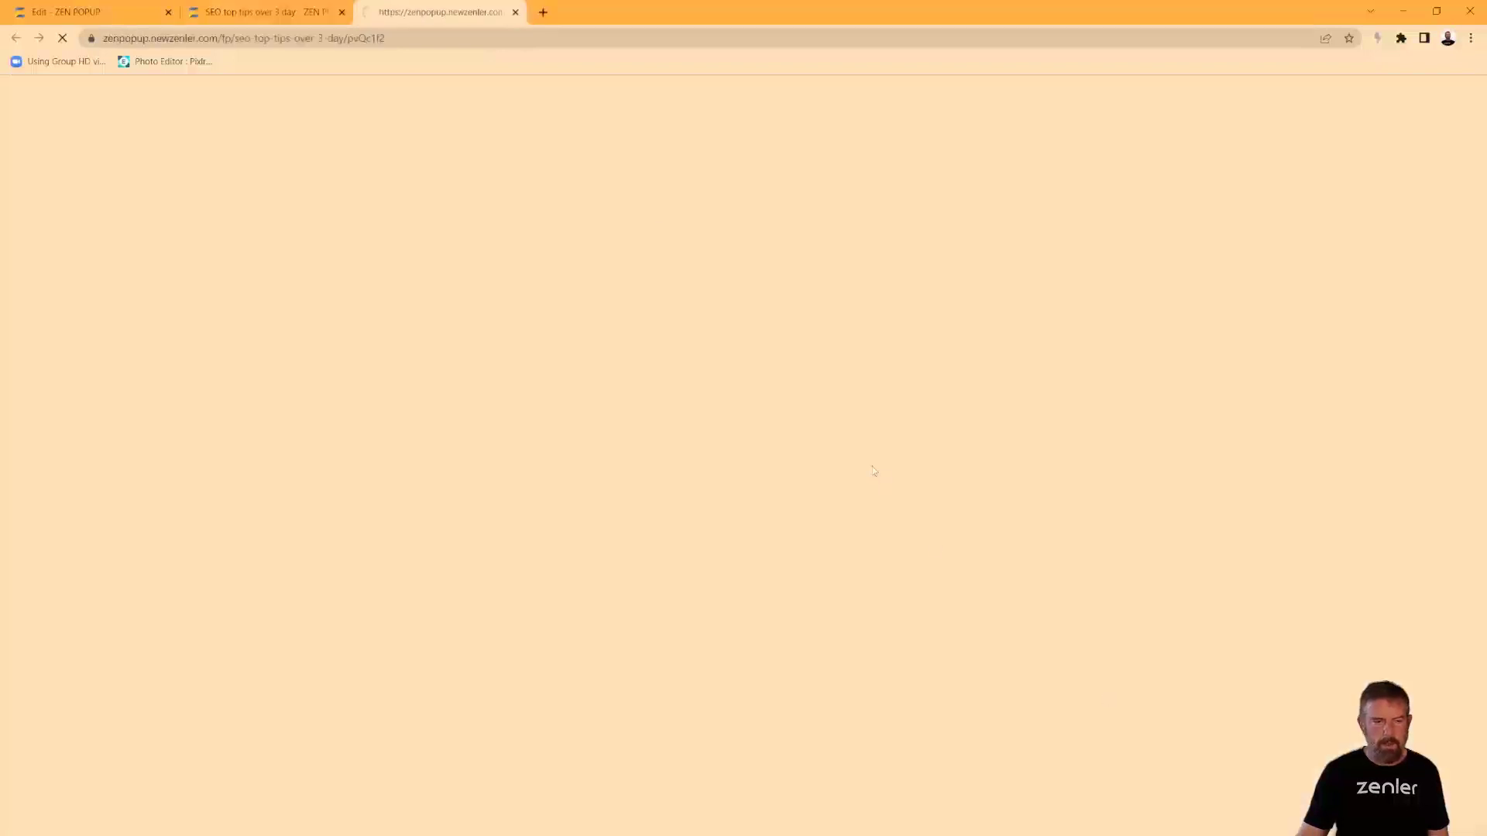
left_click(515, 13)
scroll(1143, 681, "down", 3)
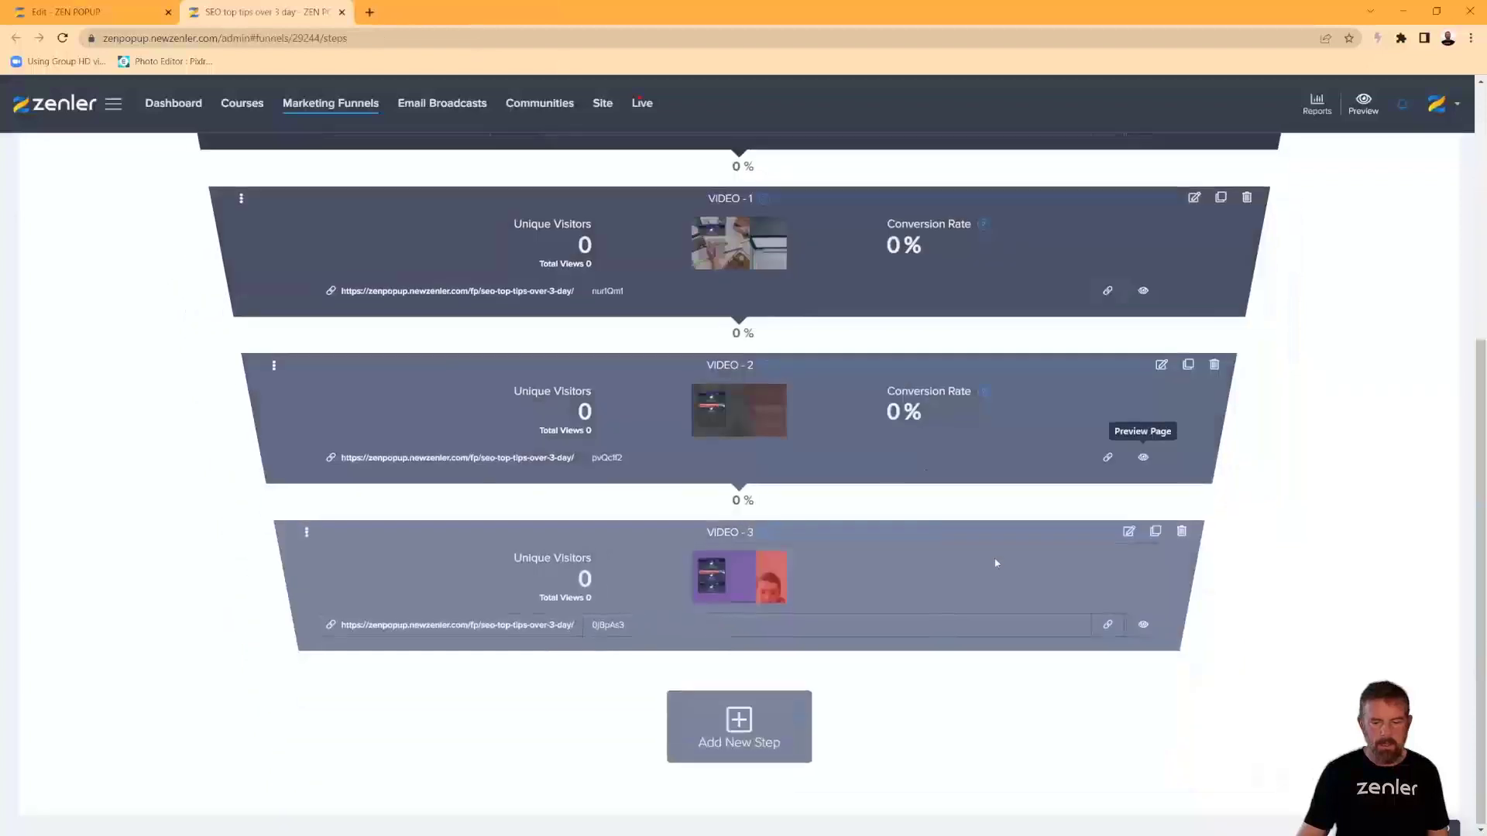
left_click(1141, 627)
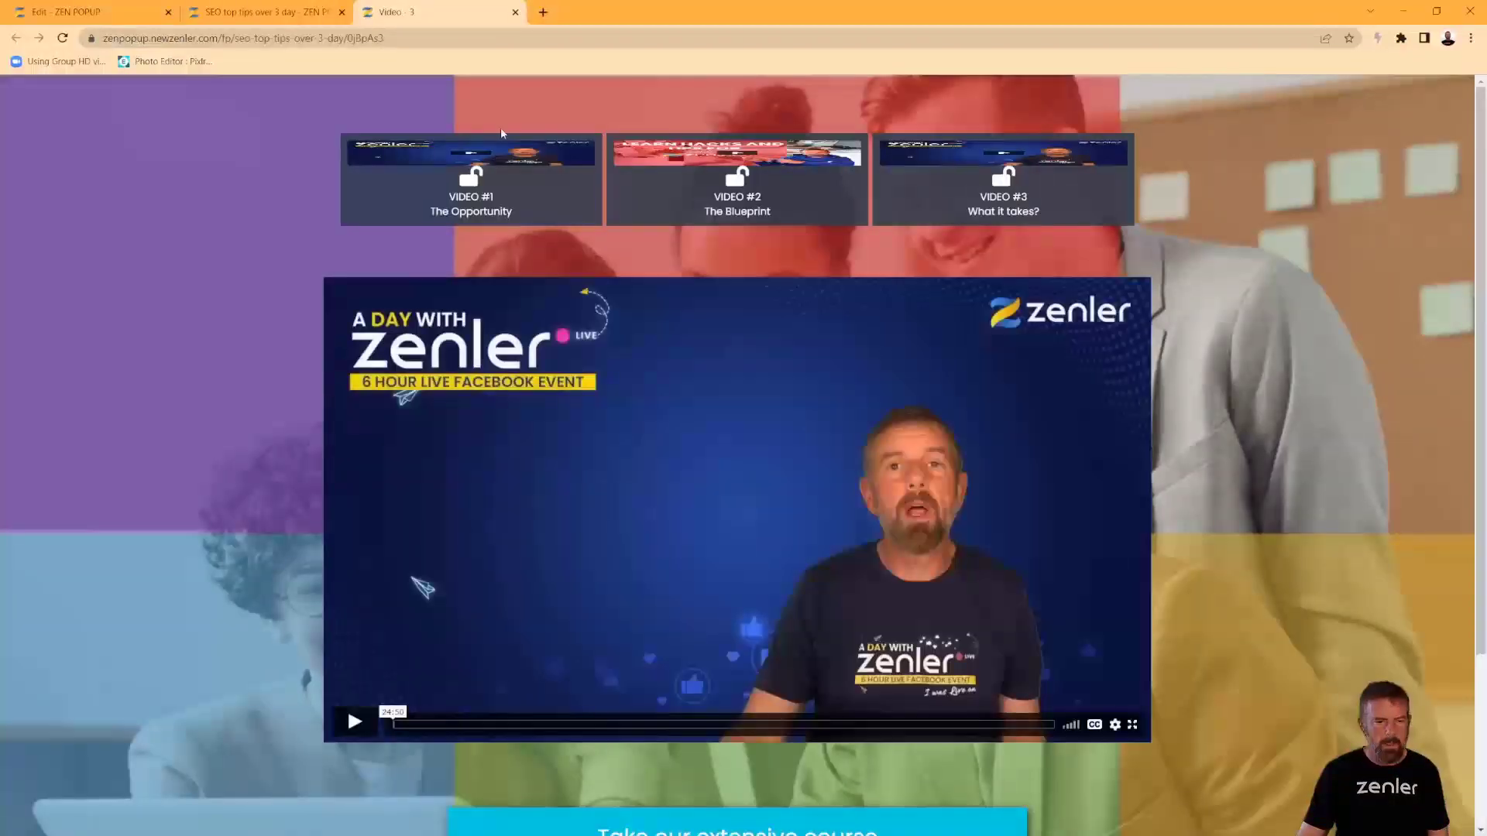
left_click(515, 12)
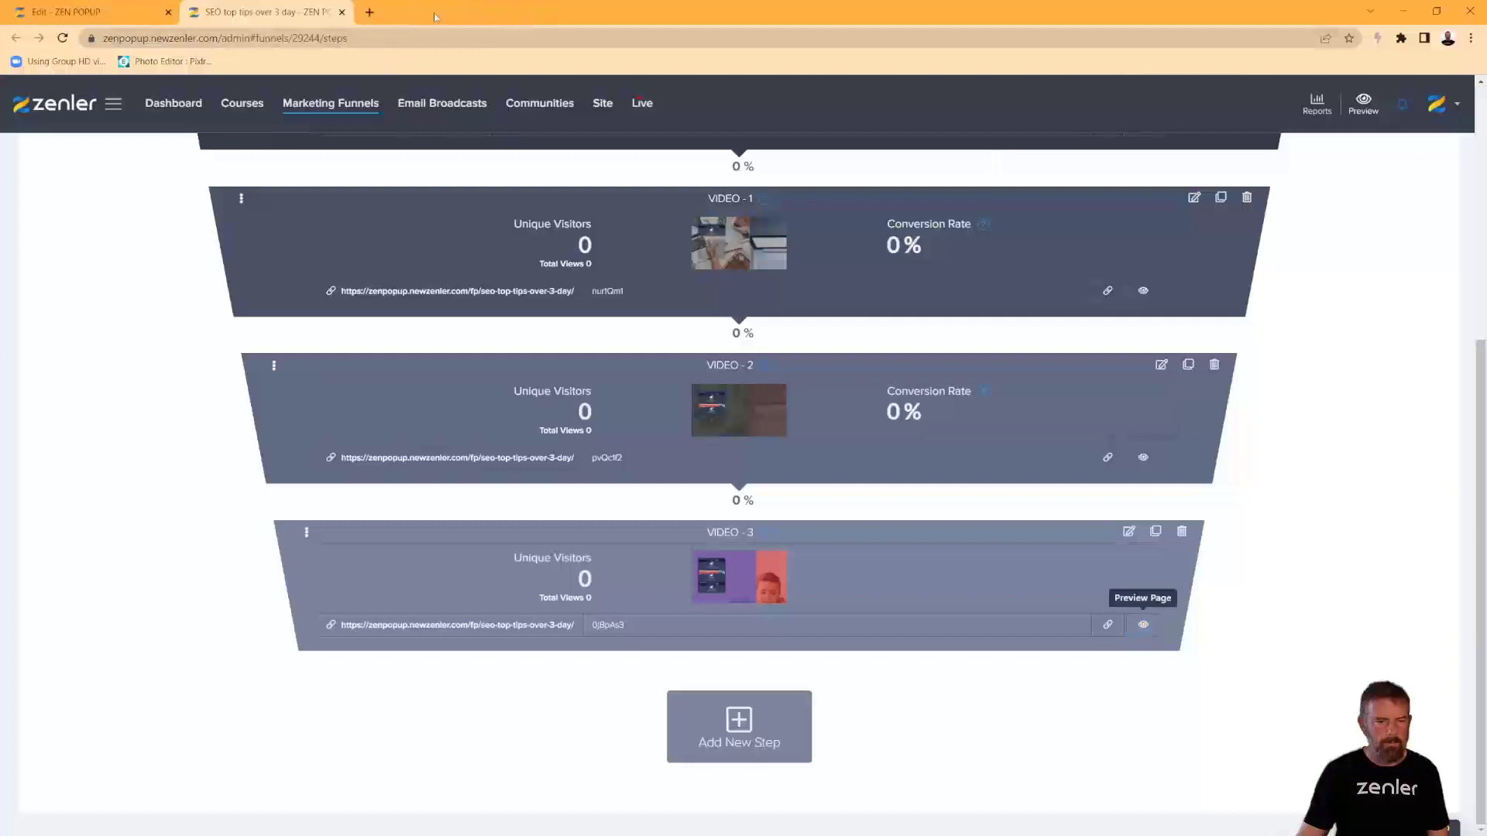
Open the Video - 1 page in the page editor and show the image settings of the VIDEO #1 thumbnail.
scroll(735, 239, "up", 4)
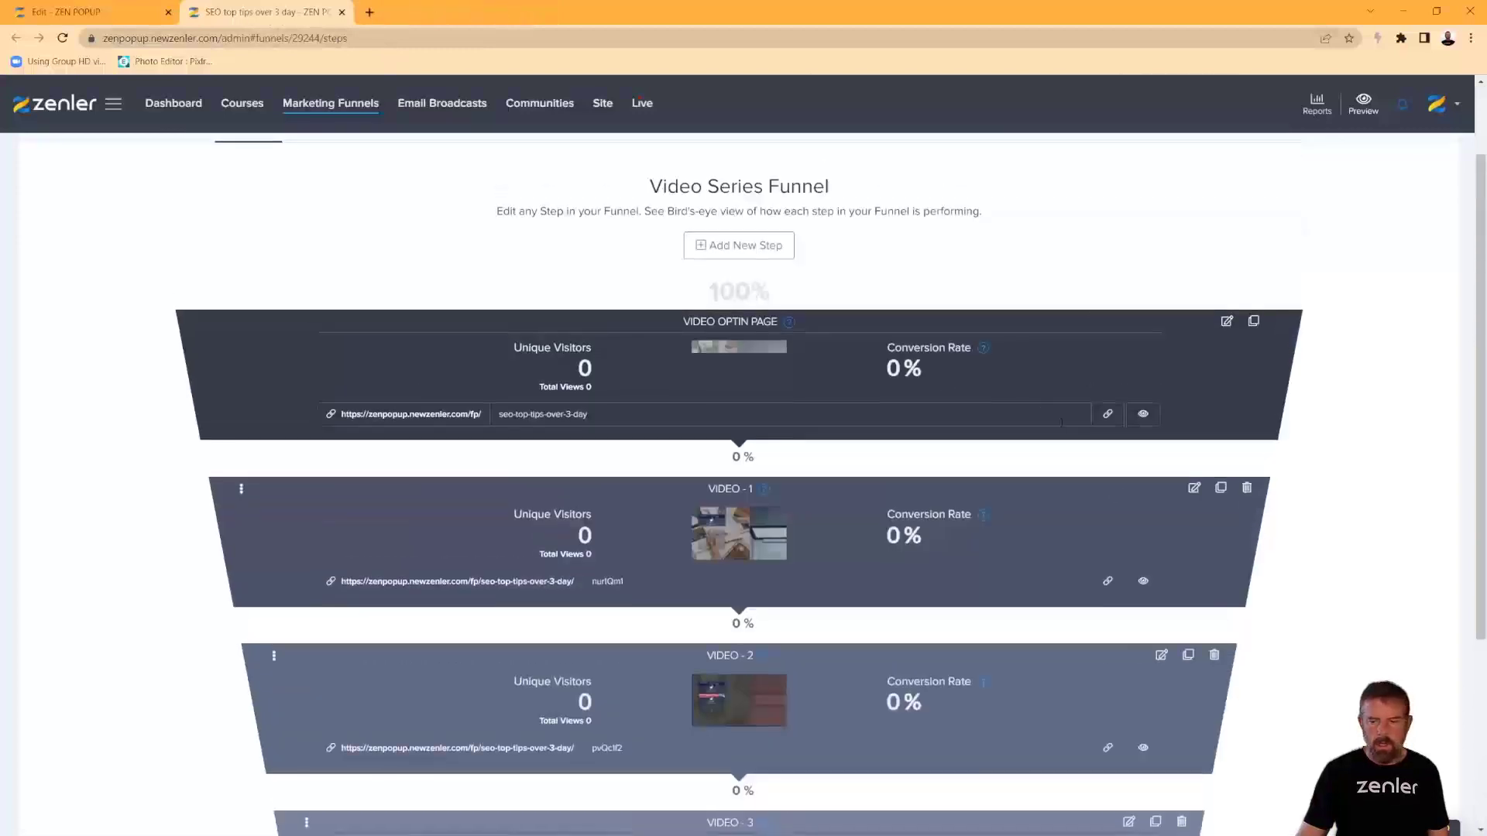
left_click(1195, 489)
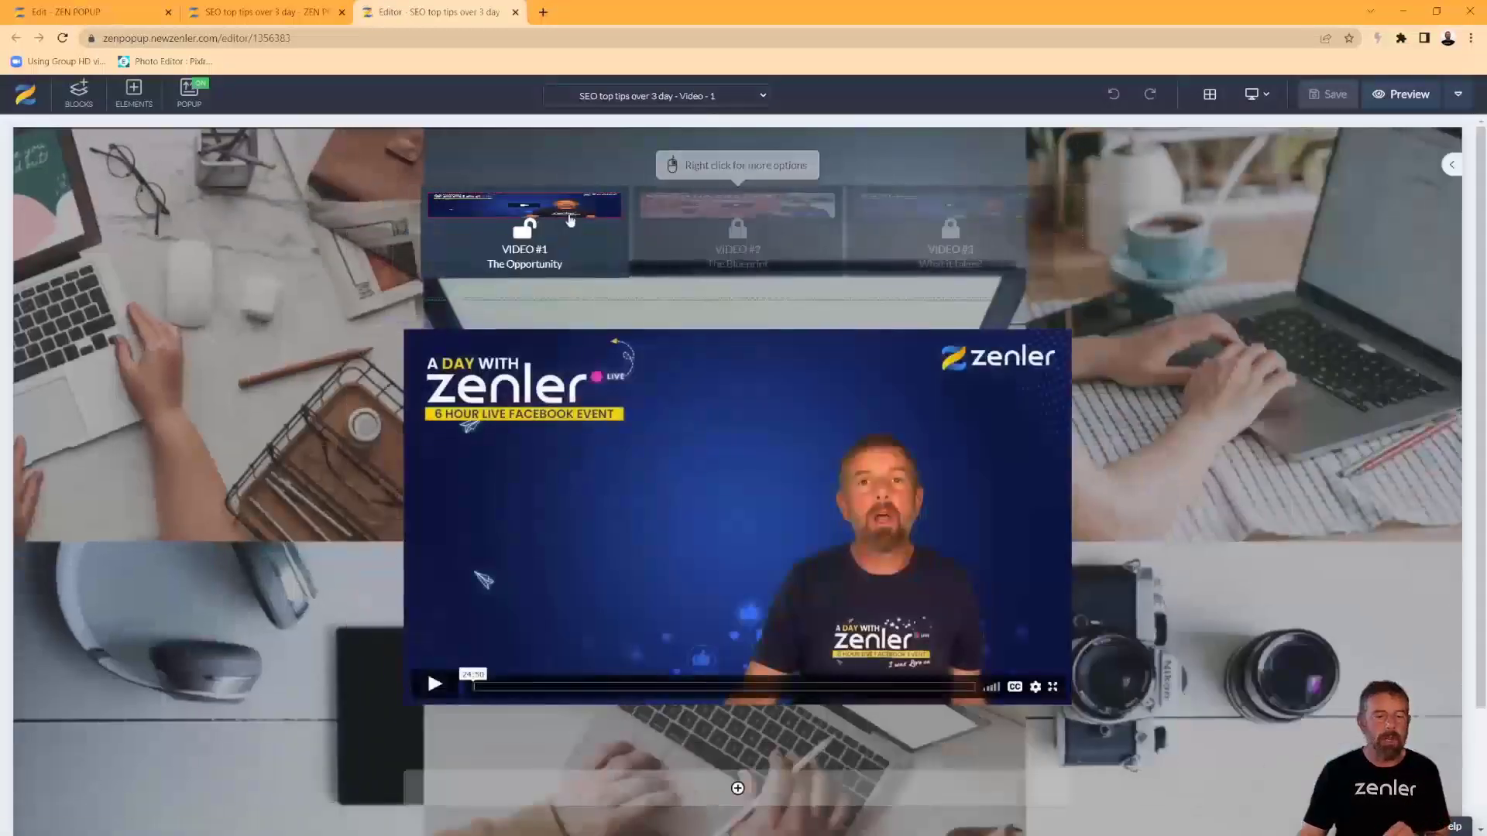
left_click(565, 218)
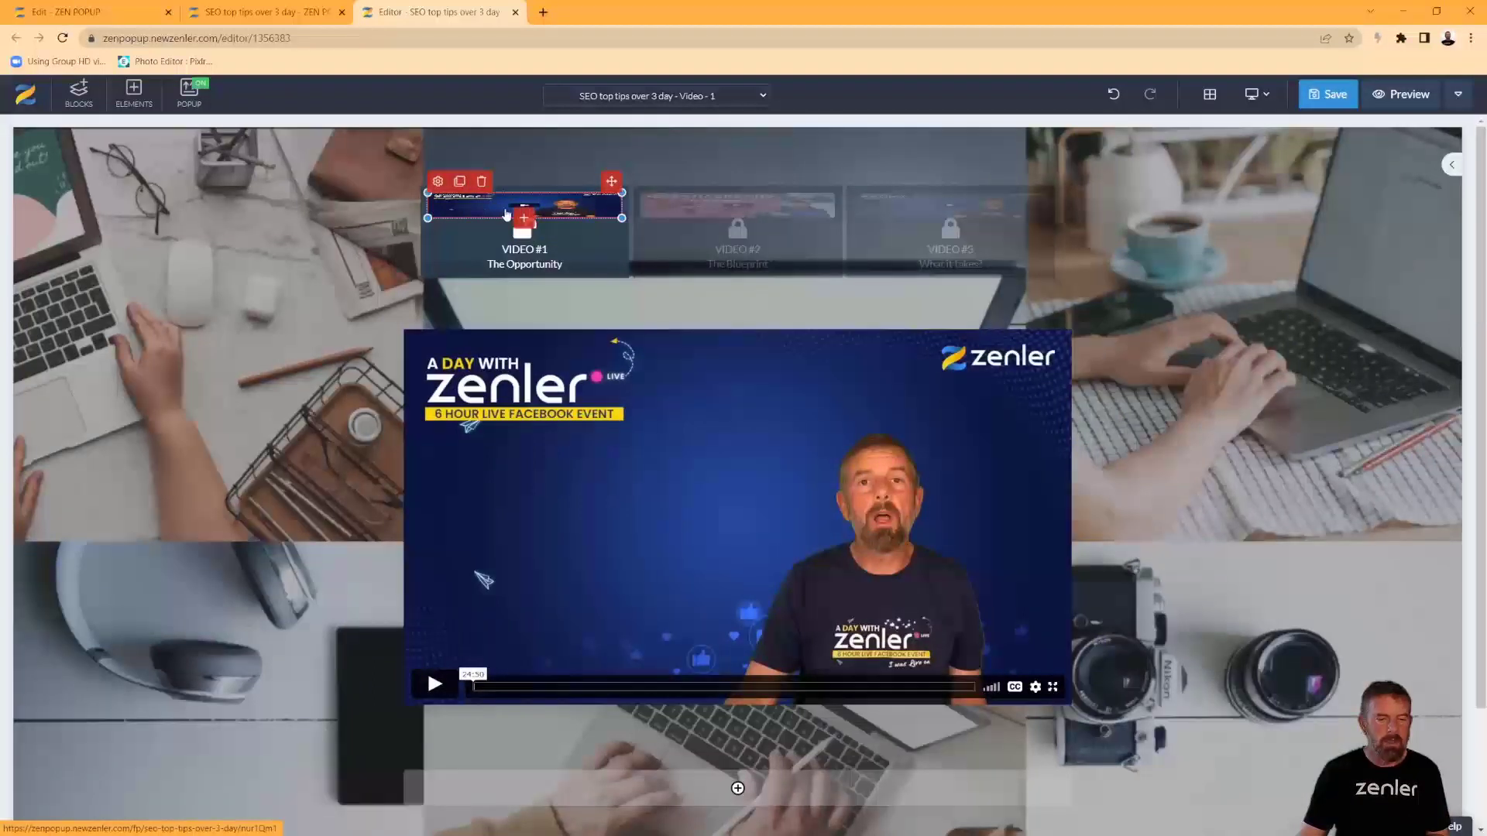
left_click(437, 181)
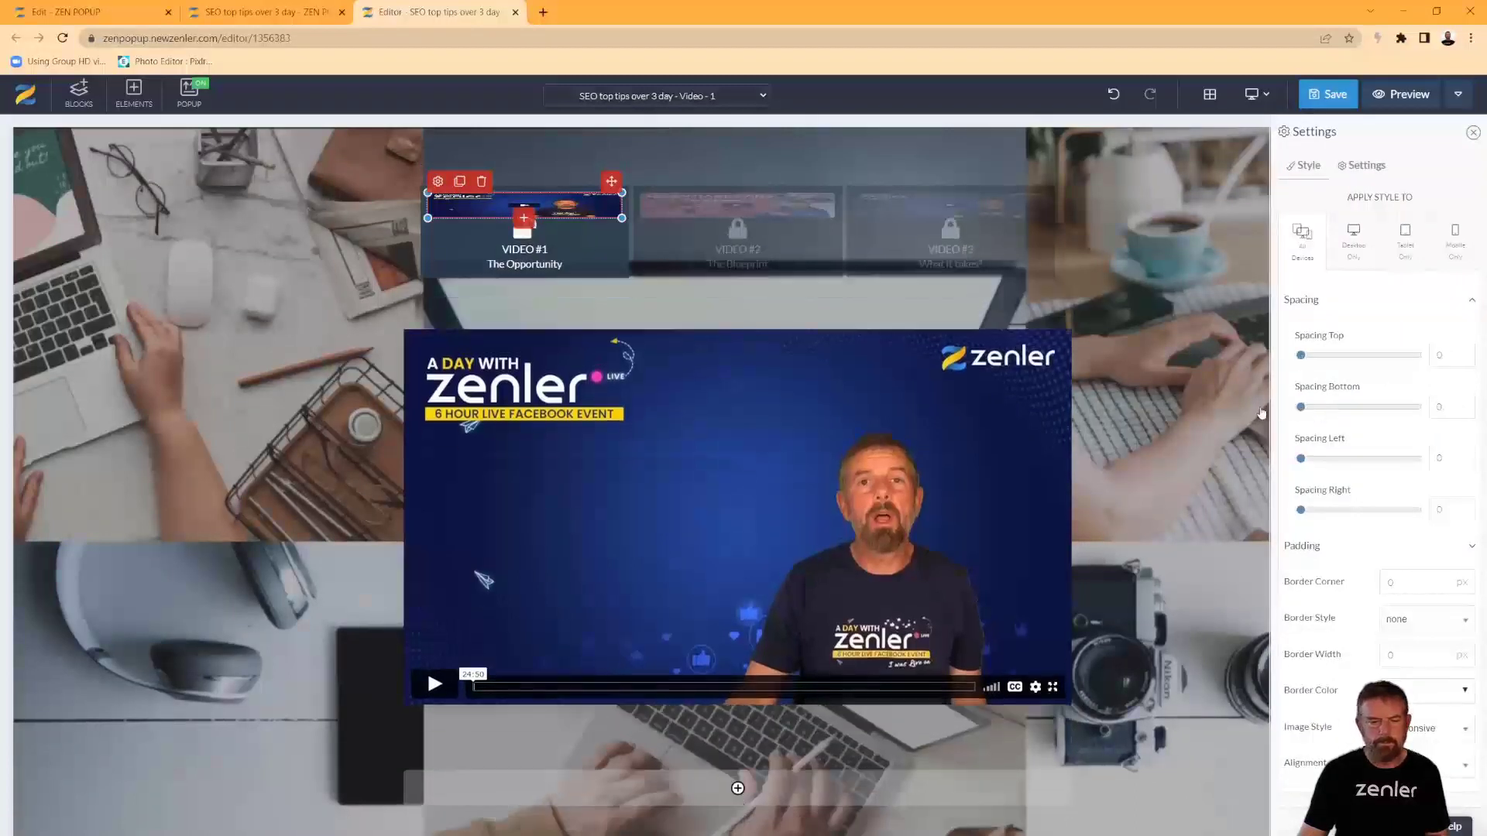
left_click(1363, 168)
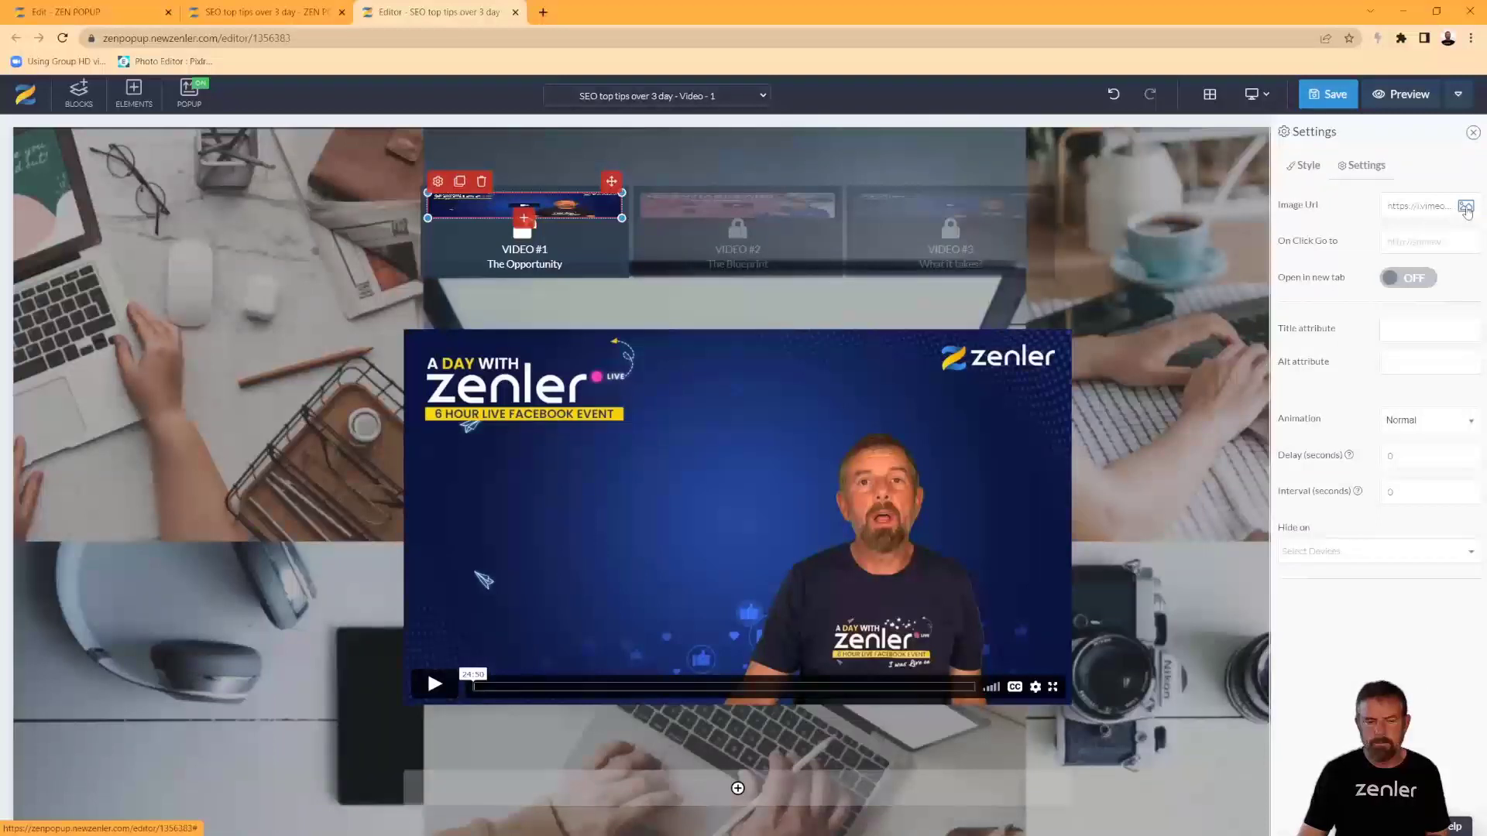
Delete the thumbnail images of VIDEO #1, VIDEO #2 and VIDEO #3 from the Video - 1 page.
left_click(481, 181)
left_click(773, 254)
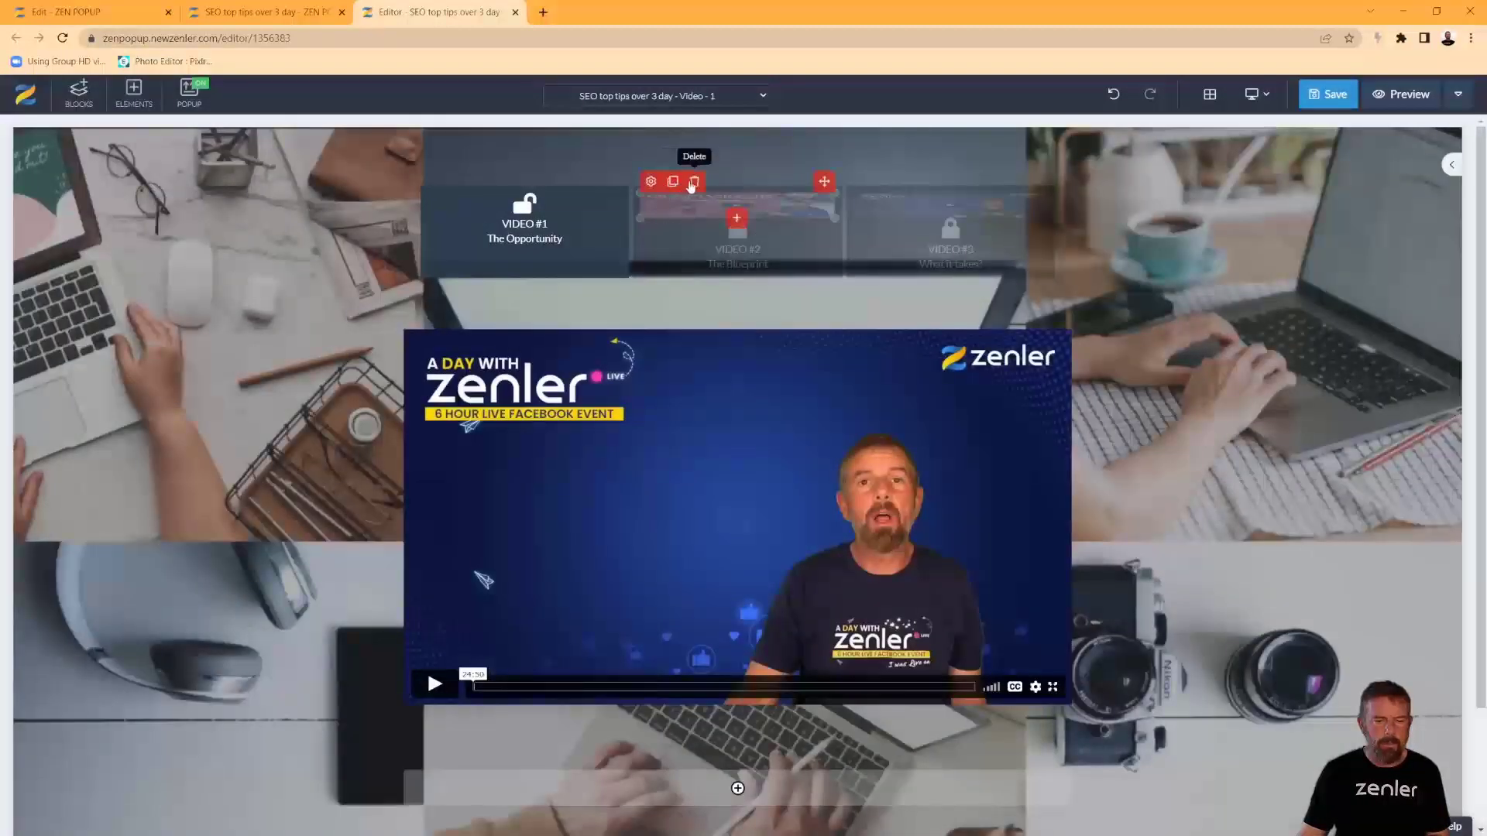
left_click(694, 183)
left_click(770, 254)
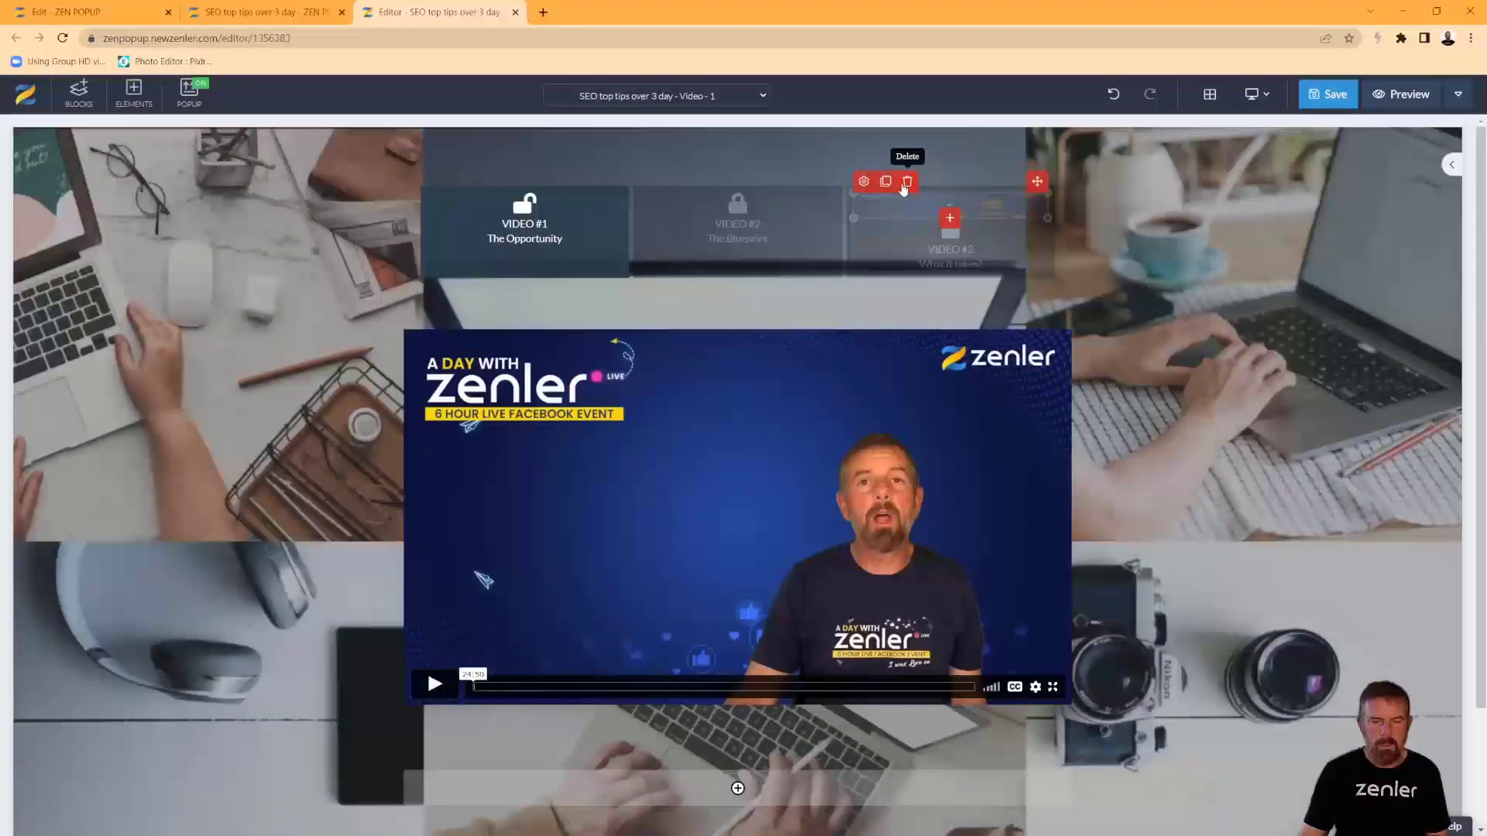
left_click(908, 181)
left_click(770, 252)
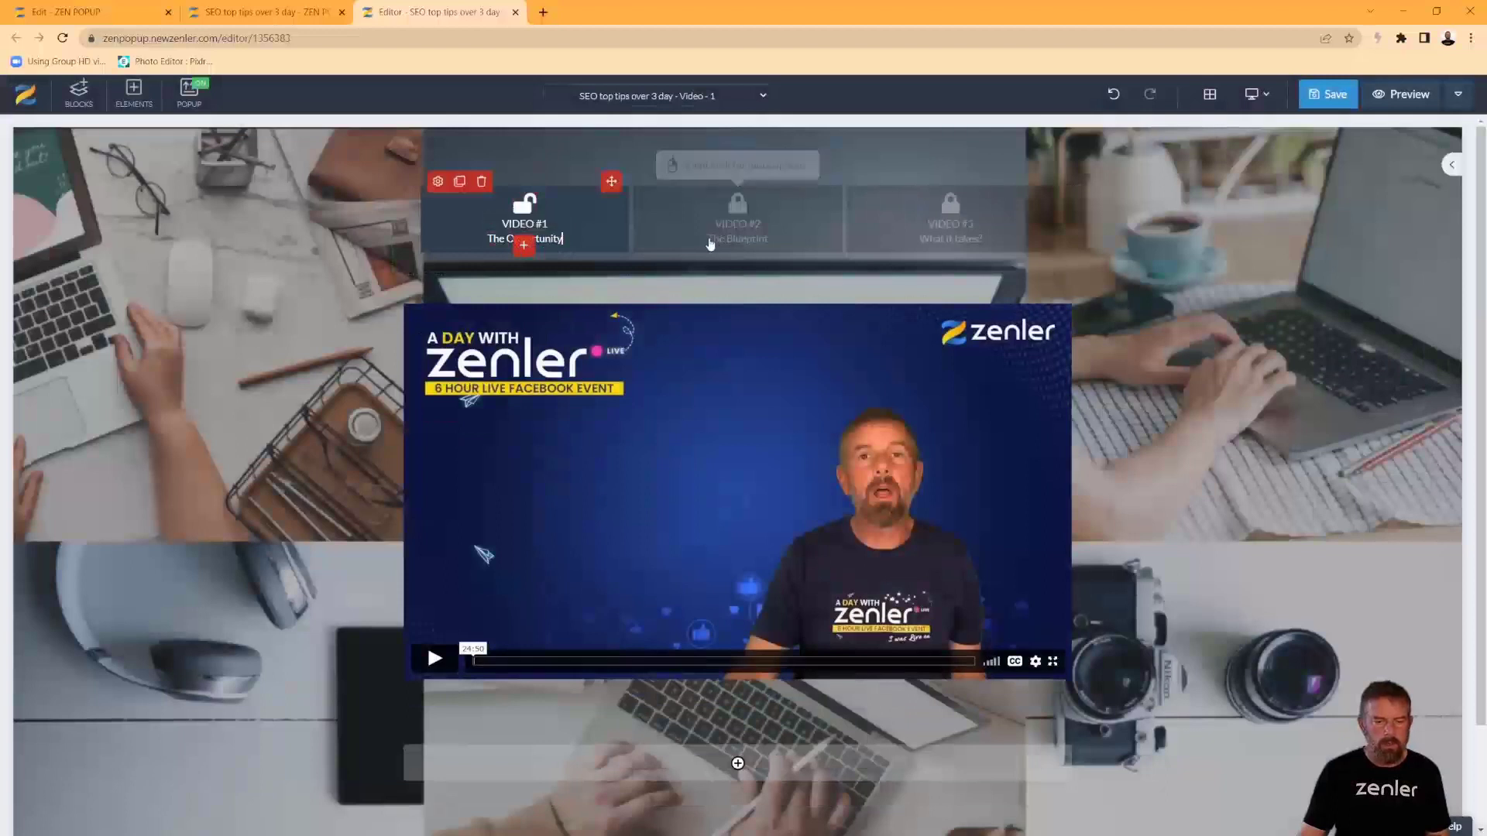
Save the Video - 1 page and delete its row of video navigation links.
left_click(1297, 104)
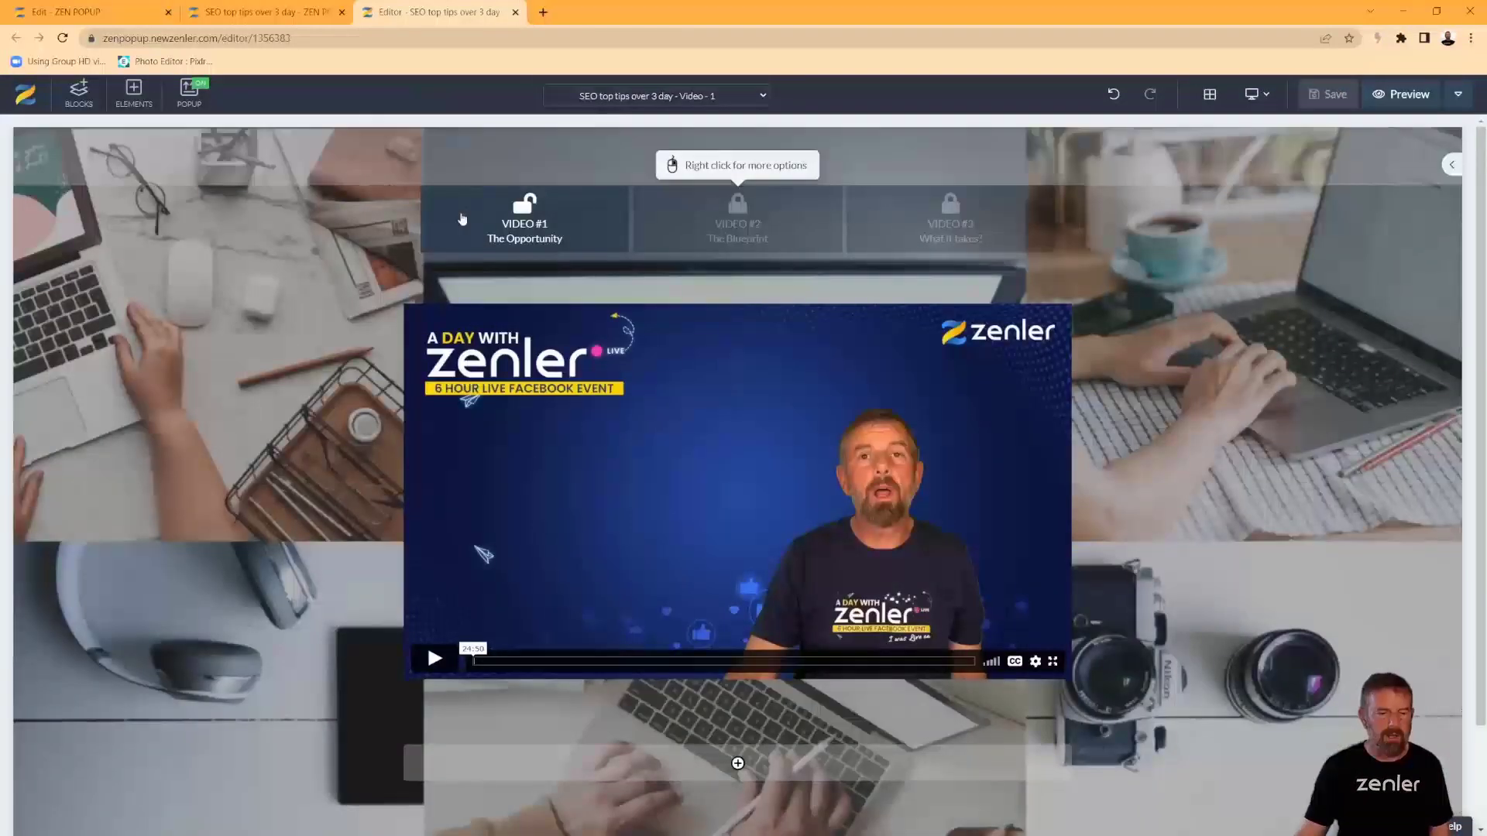
mouse_move(409, 210)
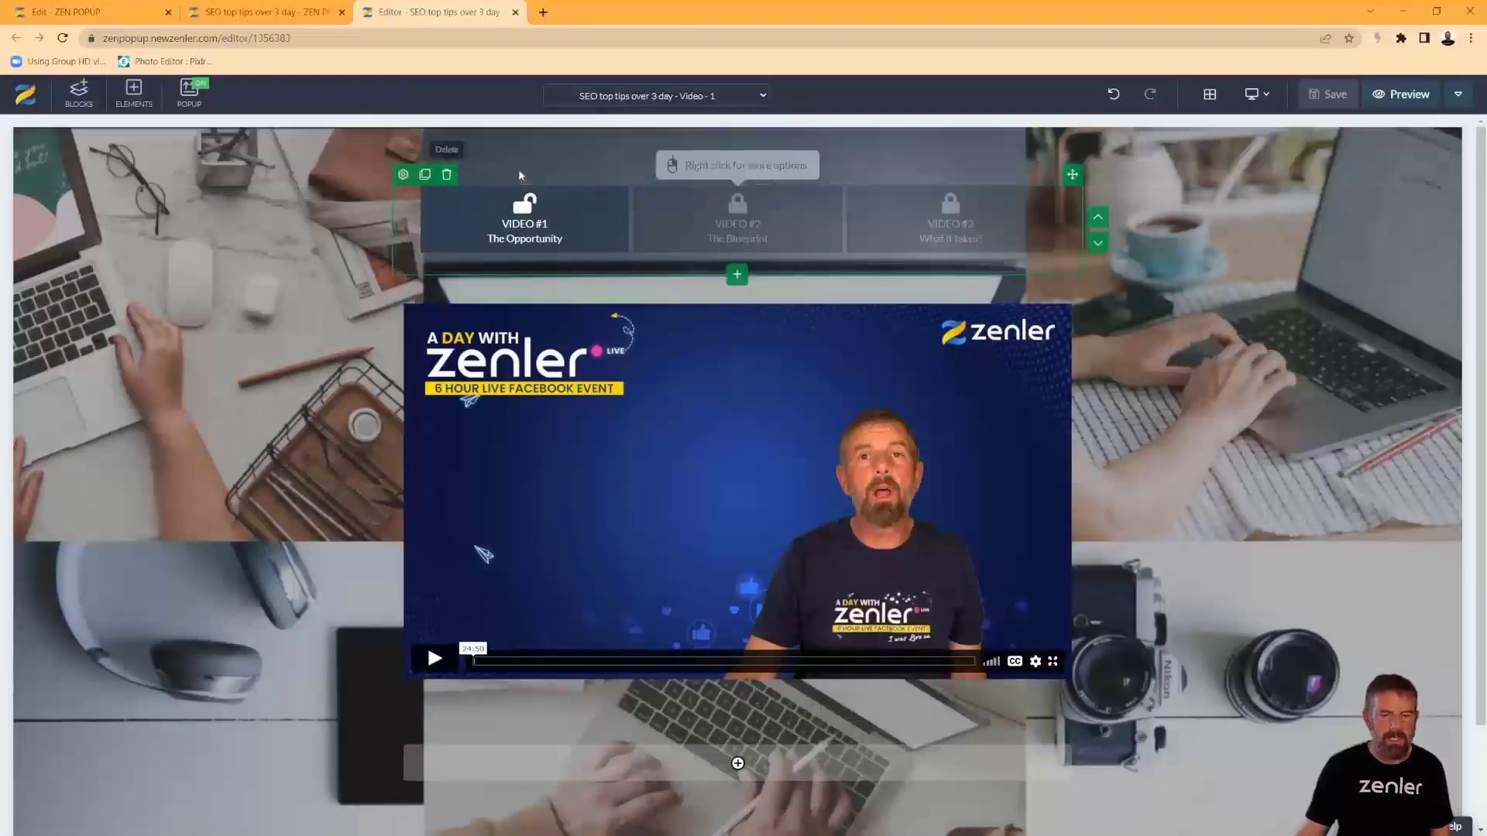
left_click(446, 174)
left_click(763, 256)
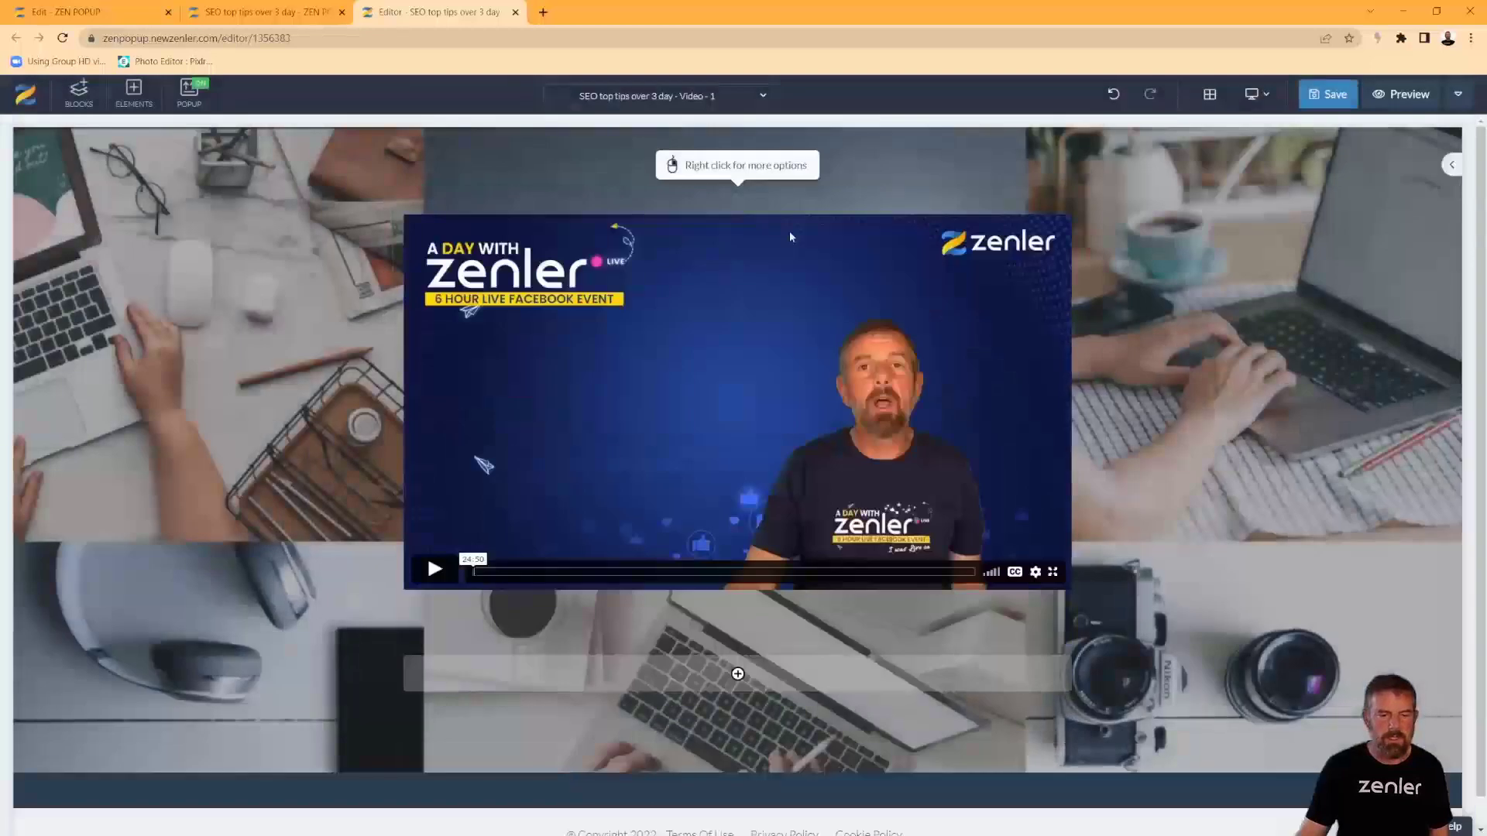
Open the Video - 2 page in the page editor from the funnel steps and save the Video - 1 page again.
left_click(256, 10)
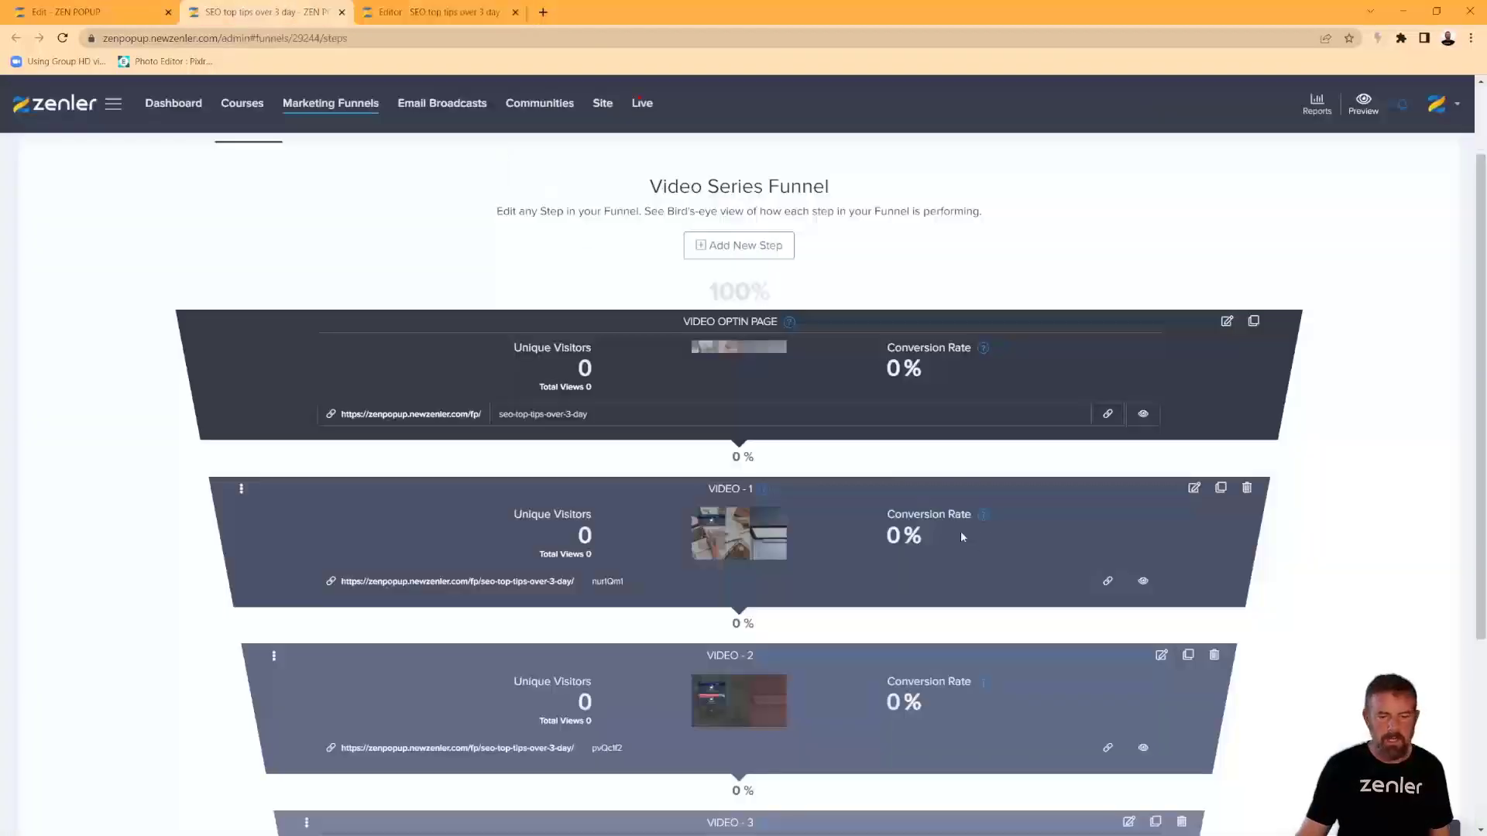
left_click(1161, 655)
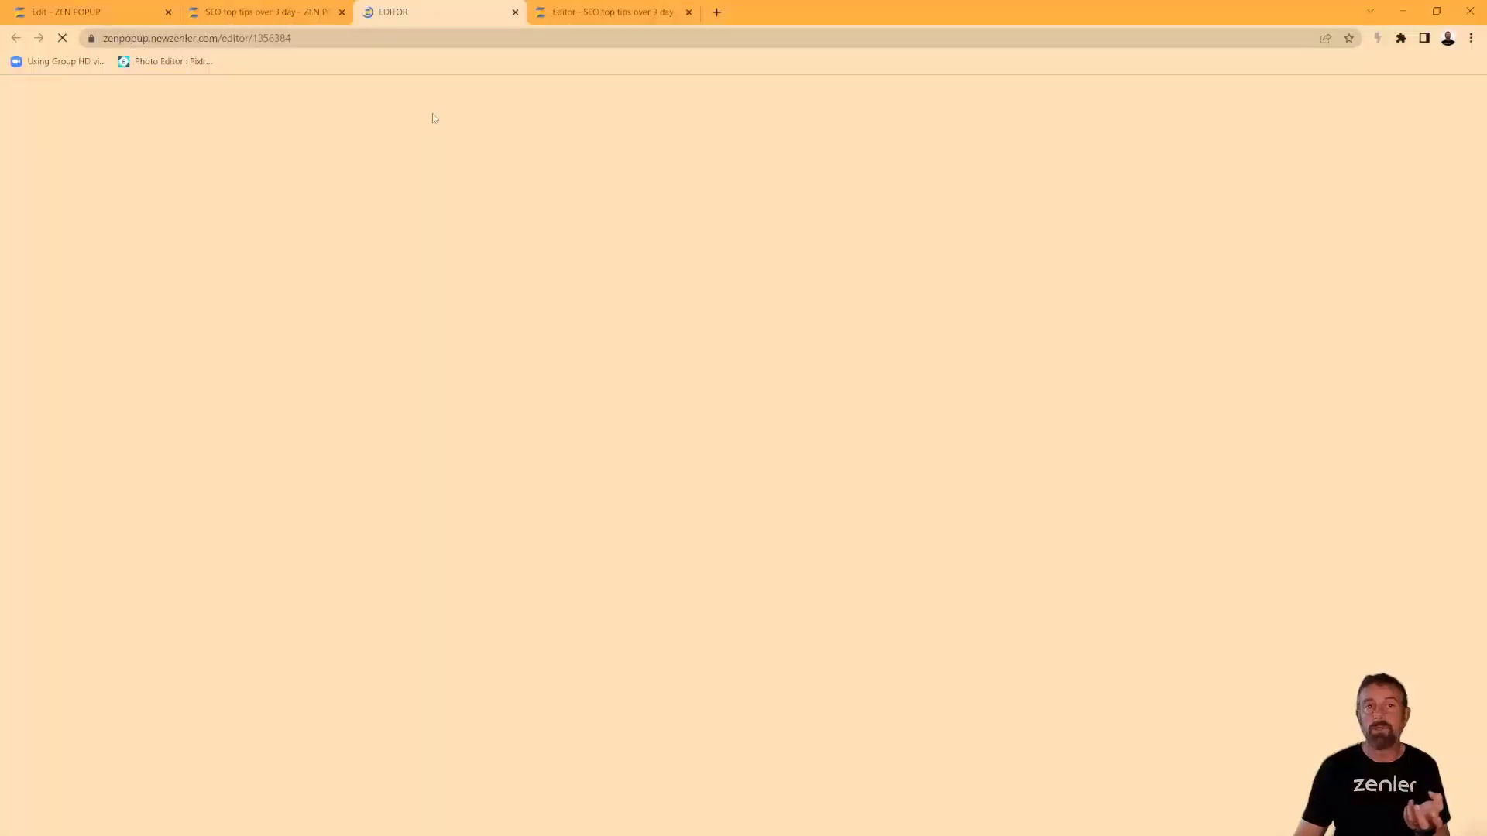
left_click(612, 17)
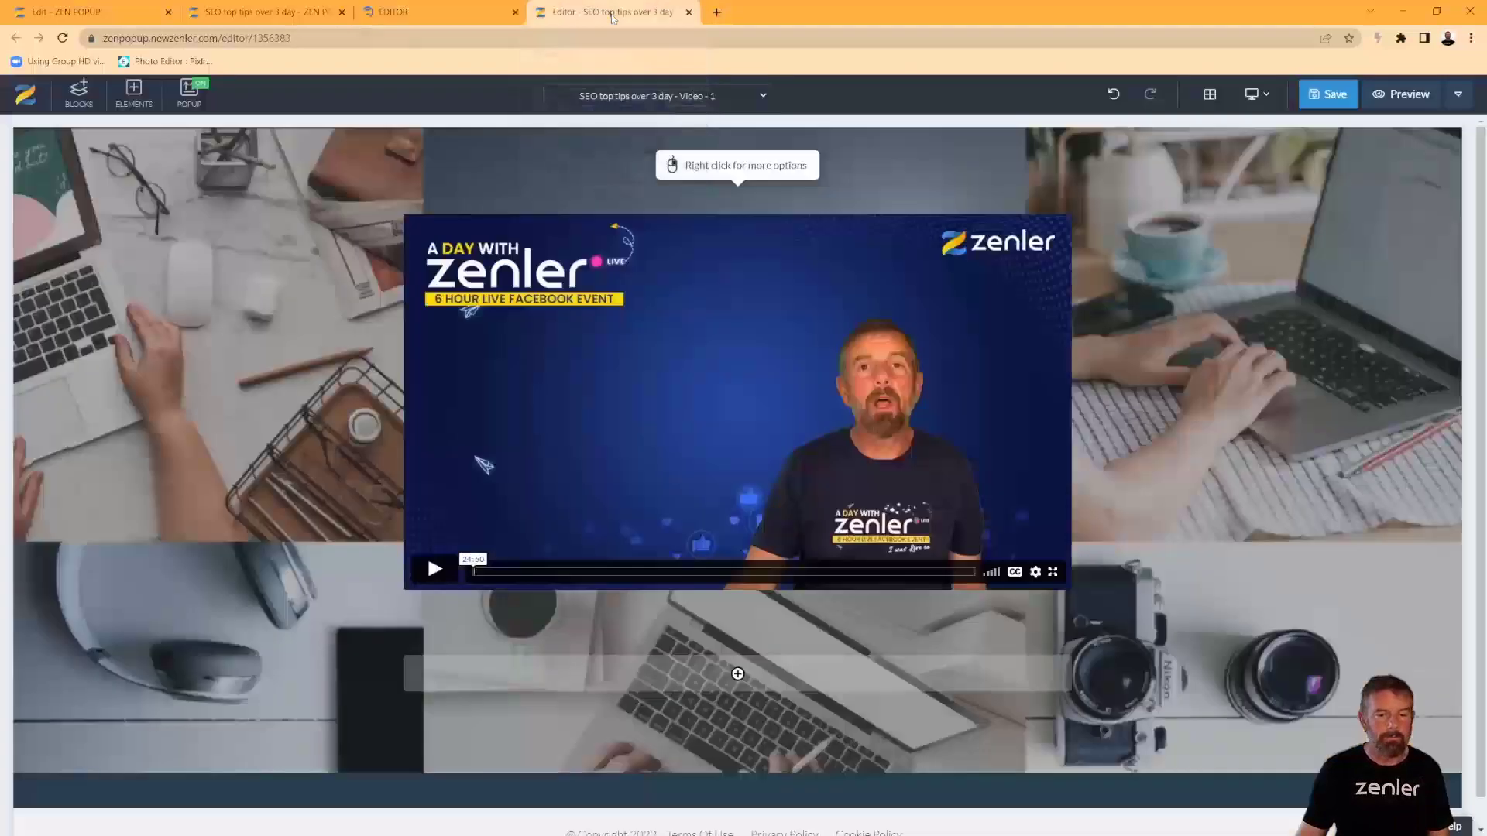
left_click(1341, 102)
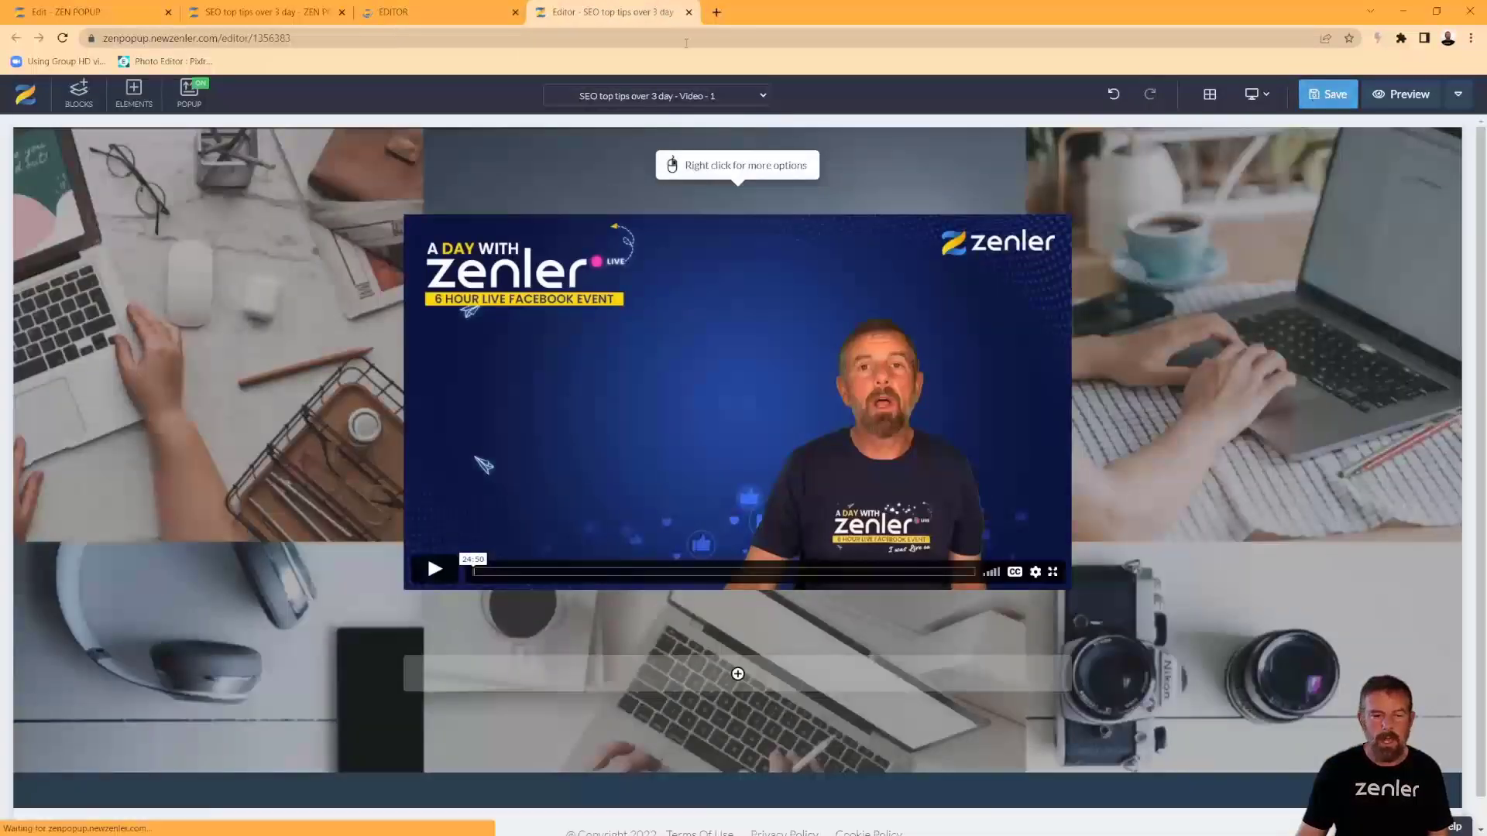
Open the Video - 3 page in the page editor from the funnel steps and close the Video - 1 editor.
left_click(416, 19)
left_click(285, 16)
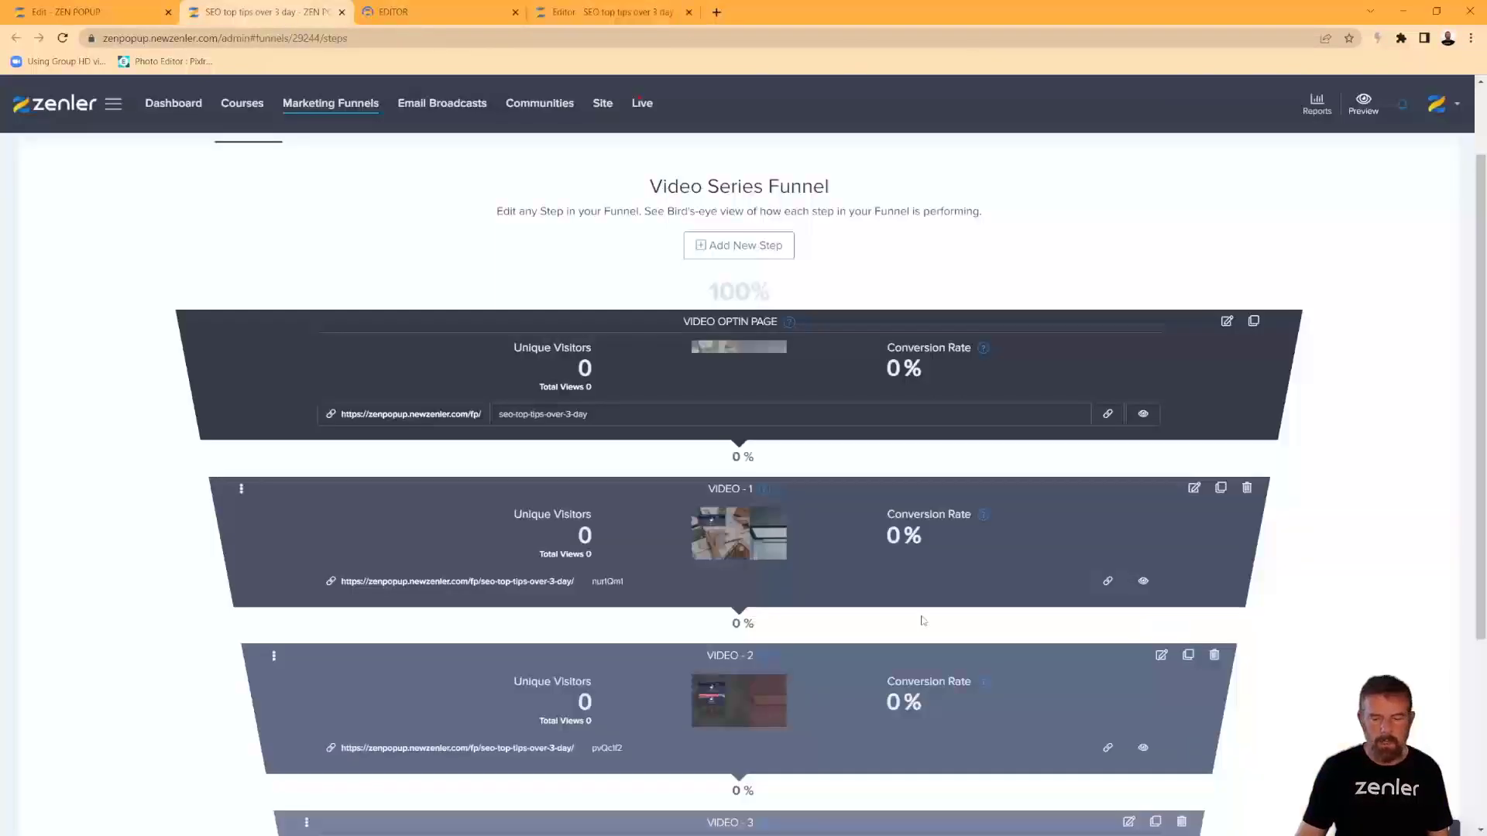
scroll(923, 620, "down", 3)
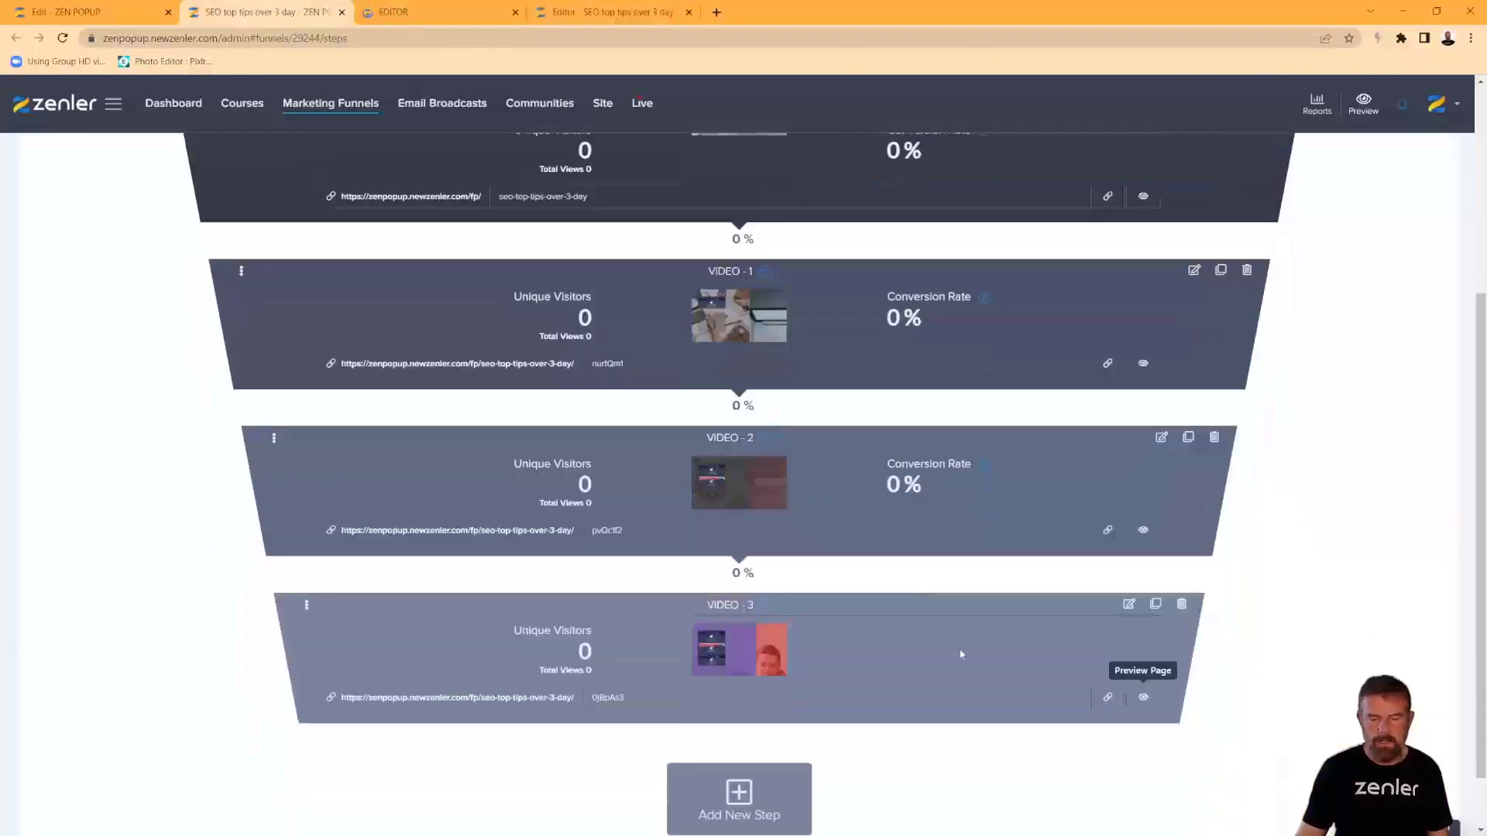
left_click(1129, 604)
left_click(590, 19)
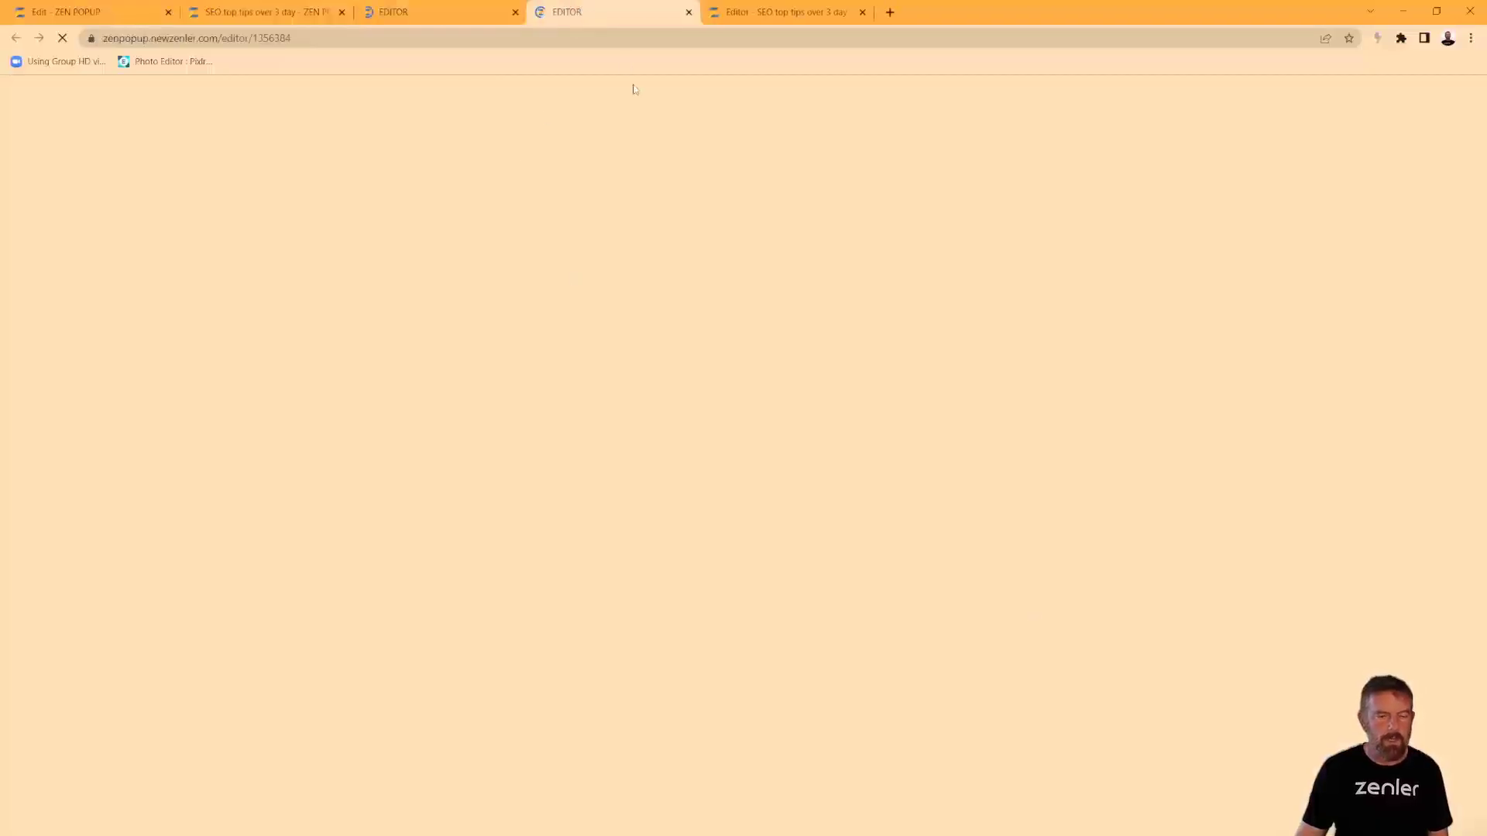
left_click(784, 19)
left_click(862, 12)
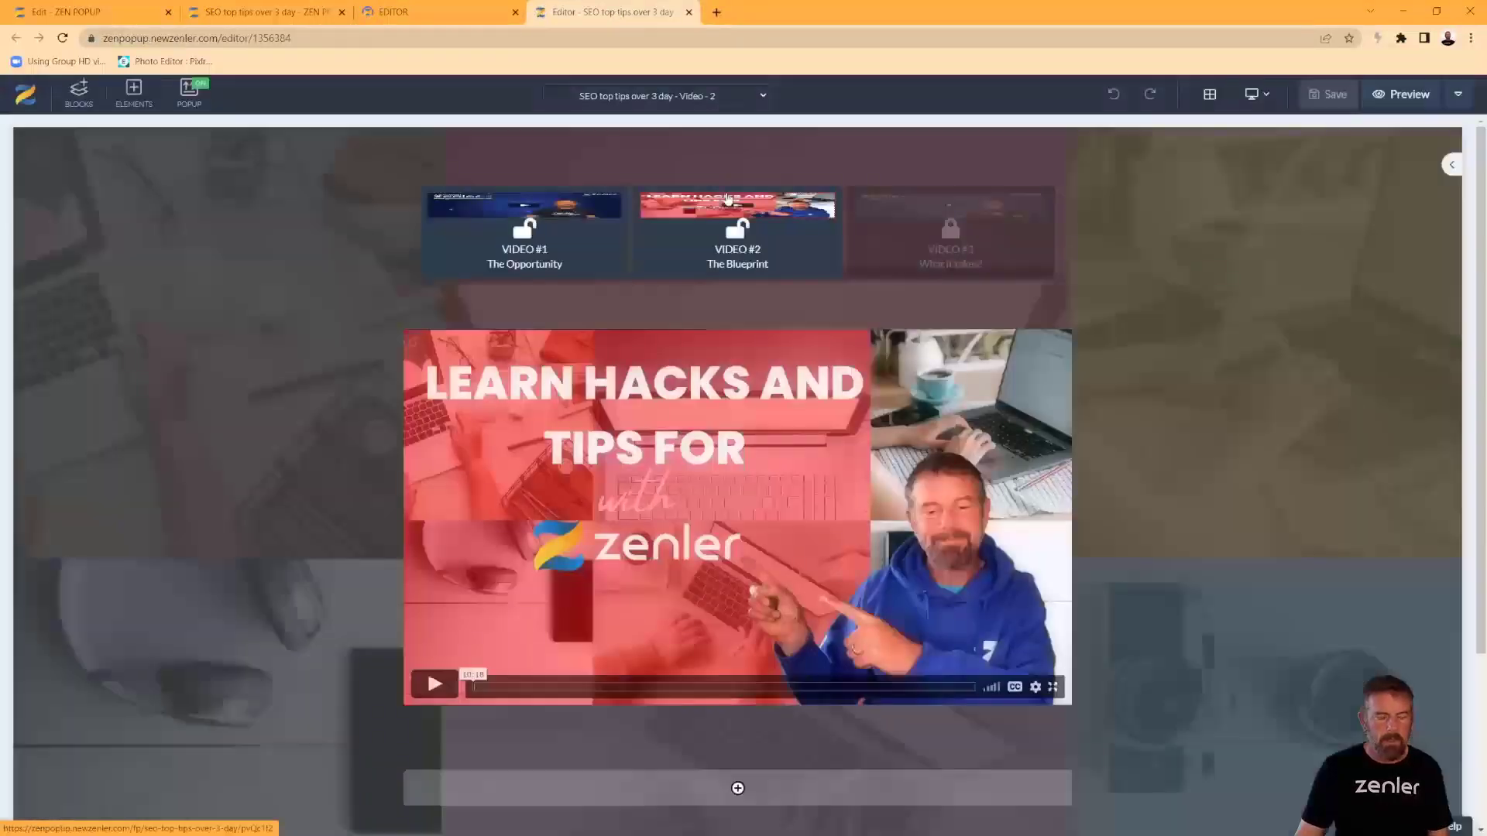
Delete the video navigation row from the Video - 2 page, save the page and close its editor.
left_click(448, 175)
left_click(772, 252)
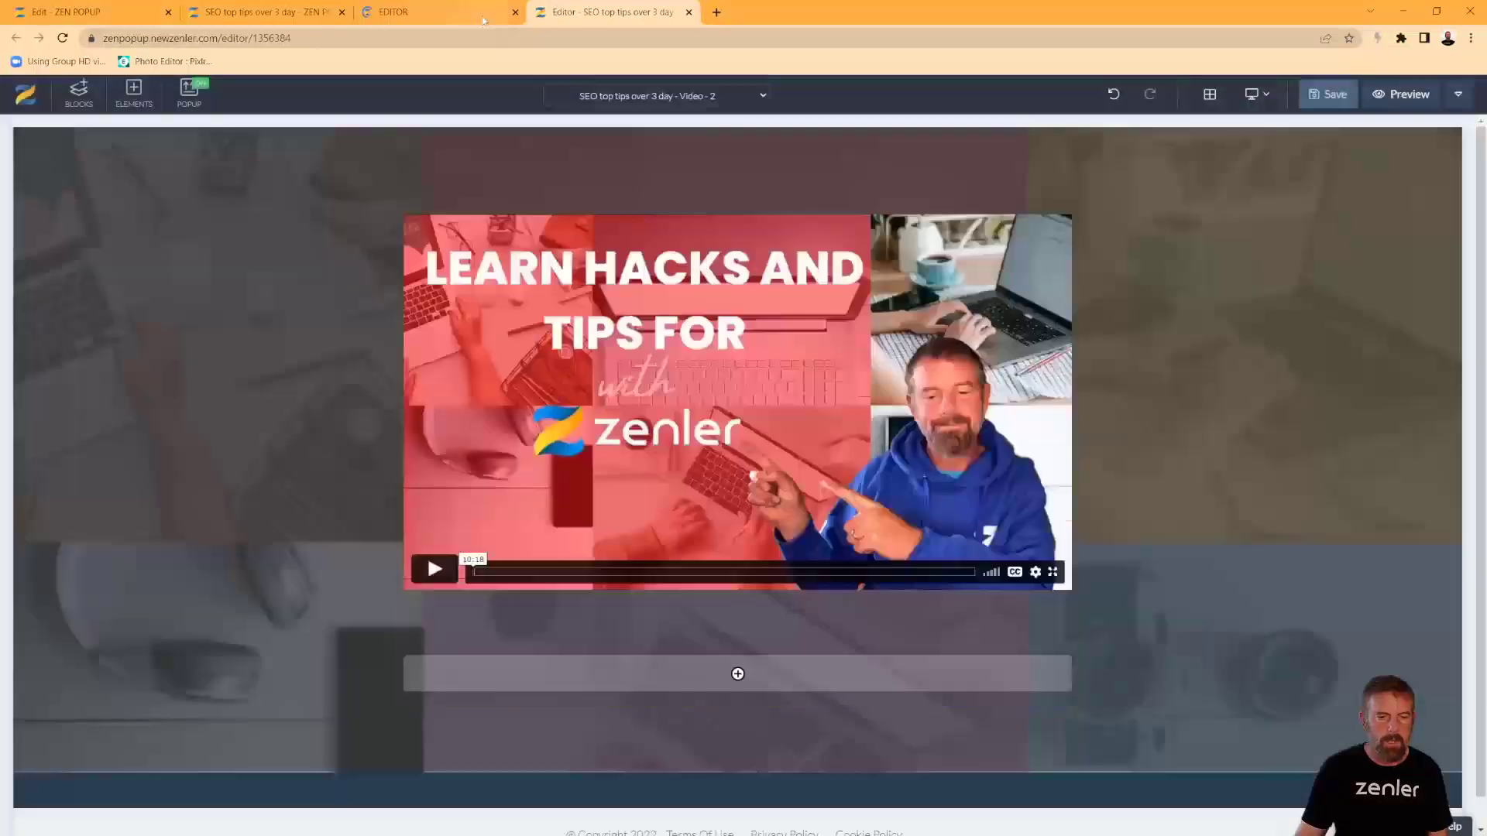
left_click(432, 13)
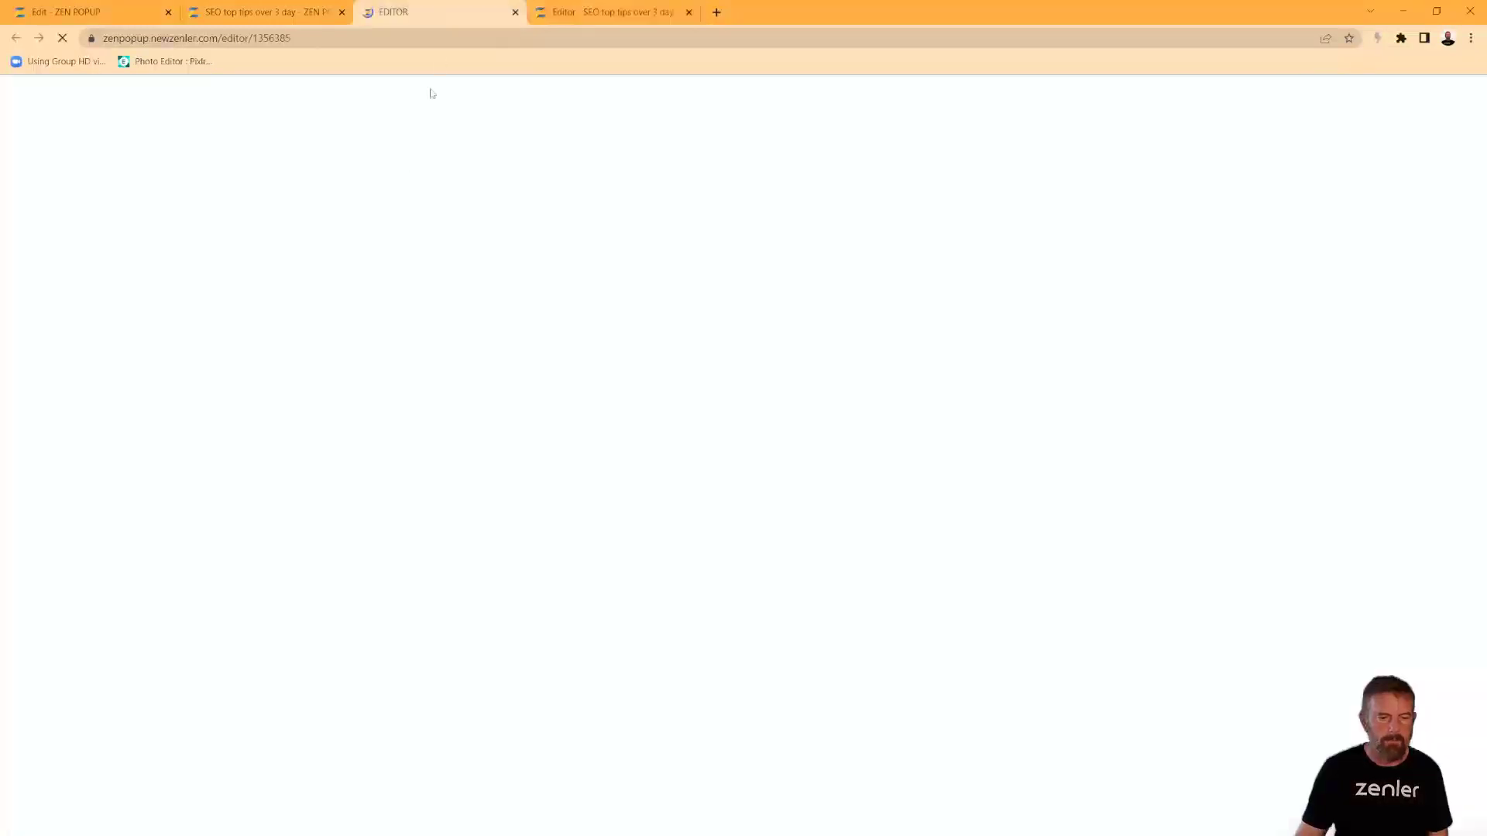
left_click(608, 17)
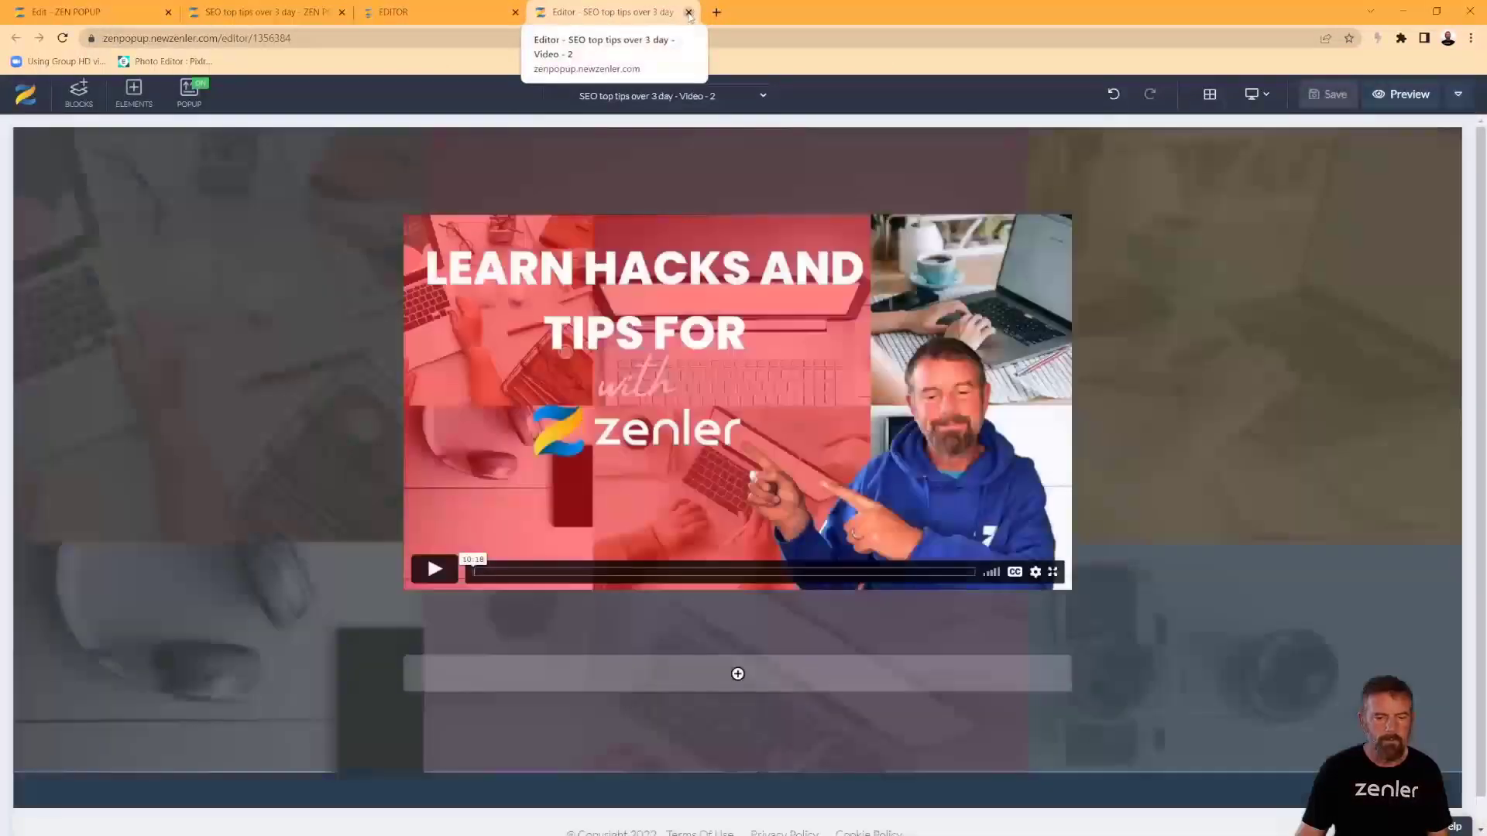
left_click(688, 12)
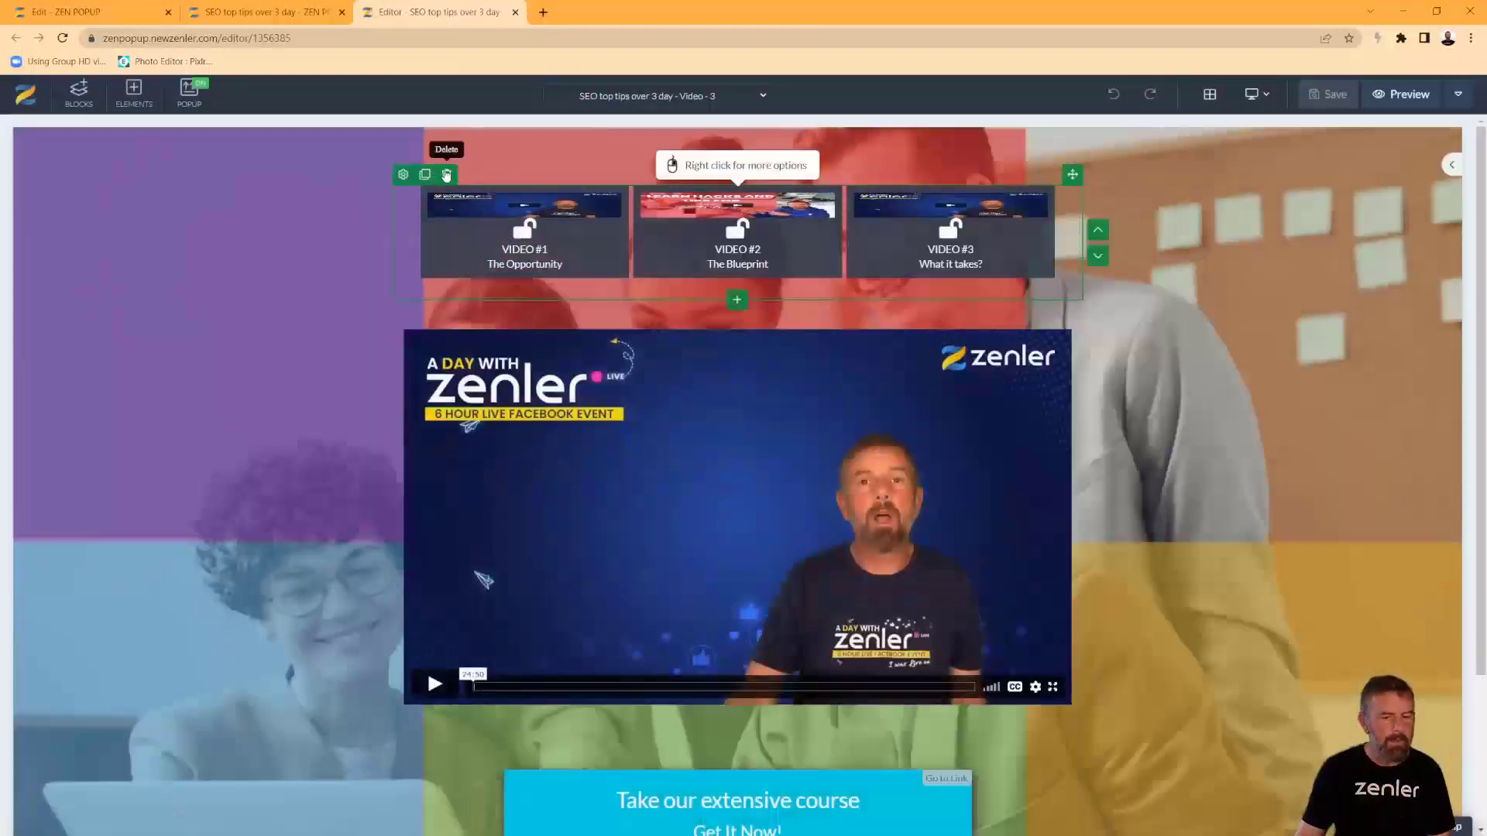
Delete the video navigation row from the Video - 3 page, save the page and close its editor.
left_click(446, 175)
left_click(777, 251)
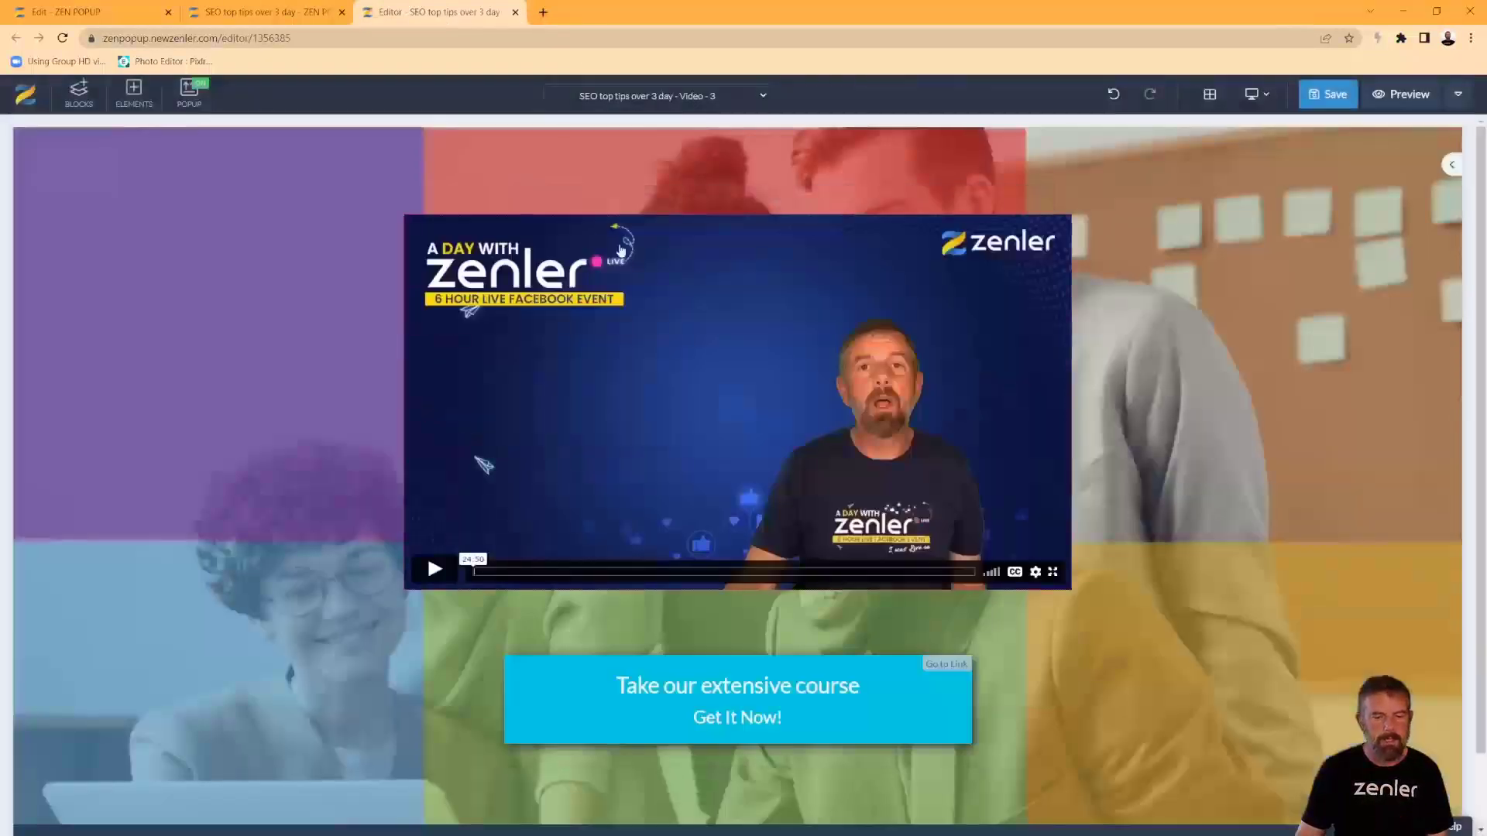
left_click(1327, 94)
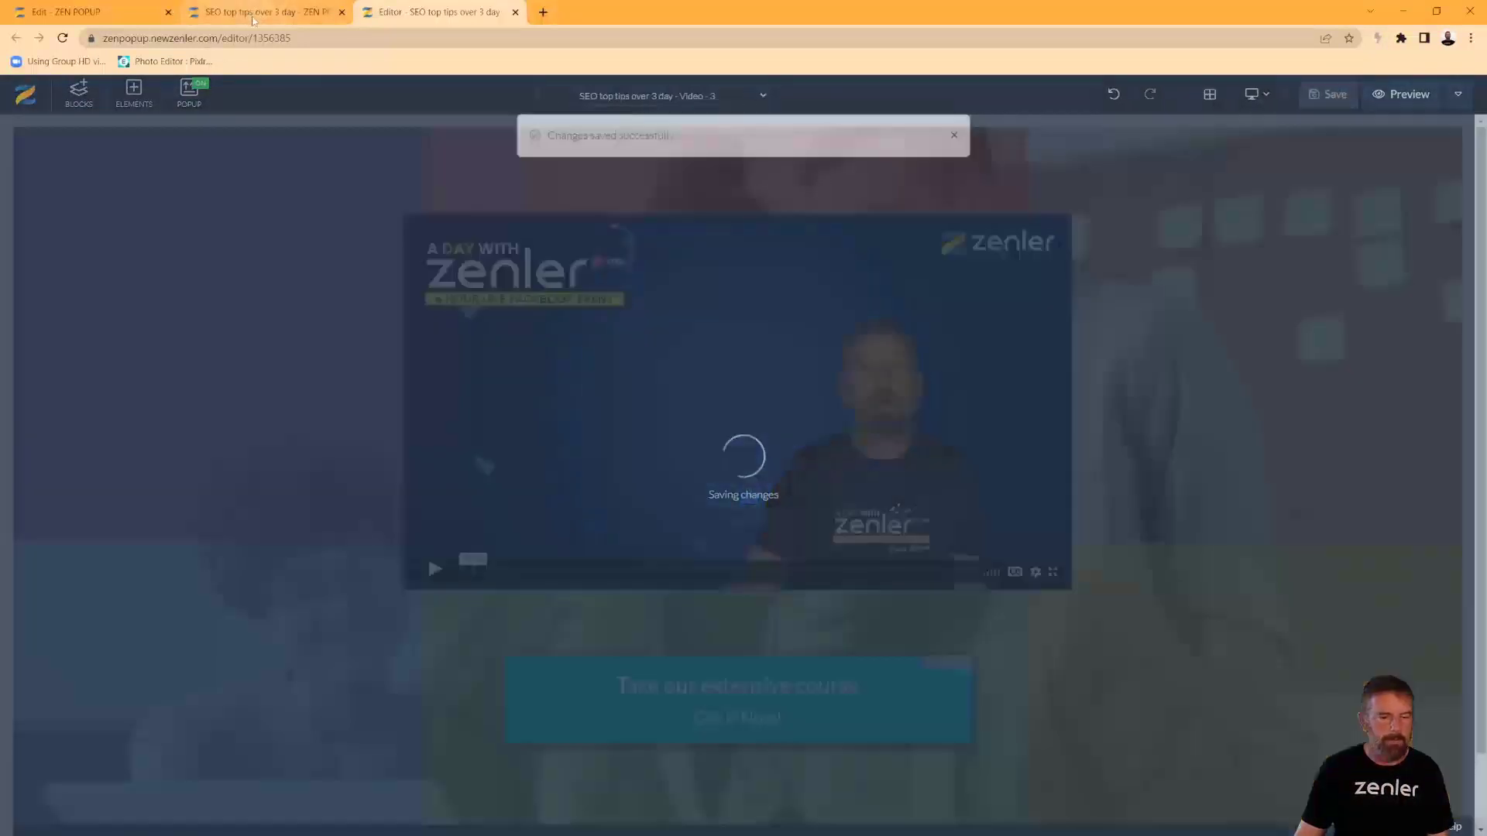
left_click(256, 12)
left_click(516, 12)
Preview the Video - 3, Video - 2 and Video - 1 pages from the funnel steps, closing each preview.
left_click(1143, 697)
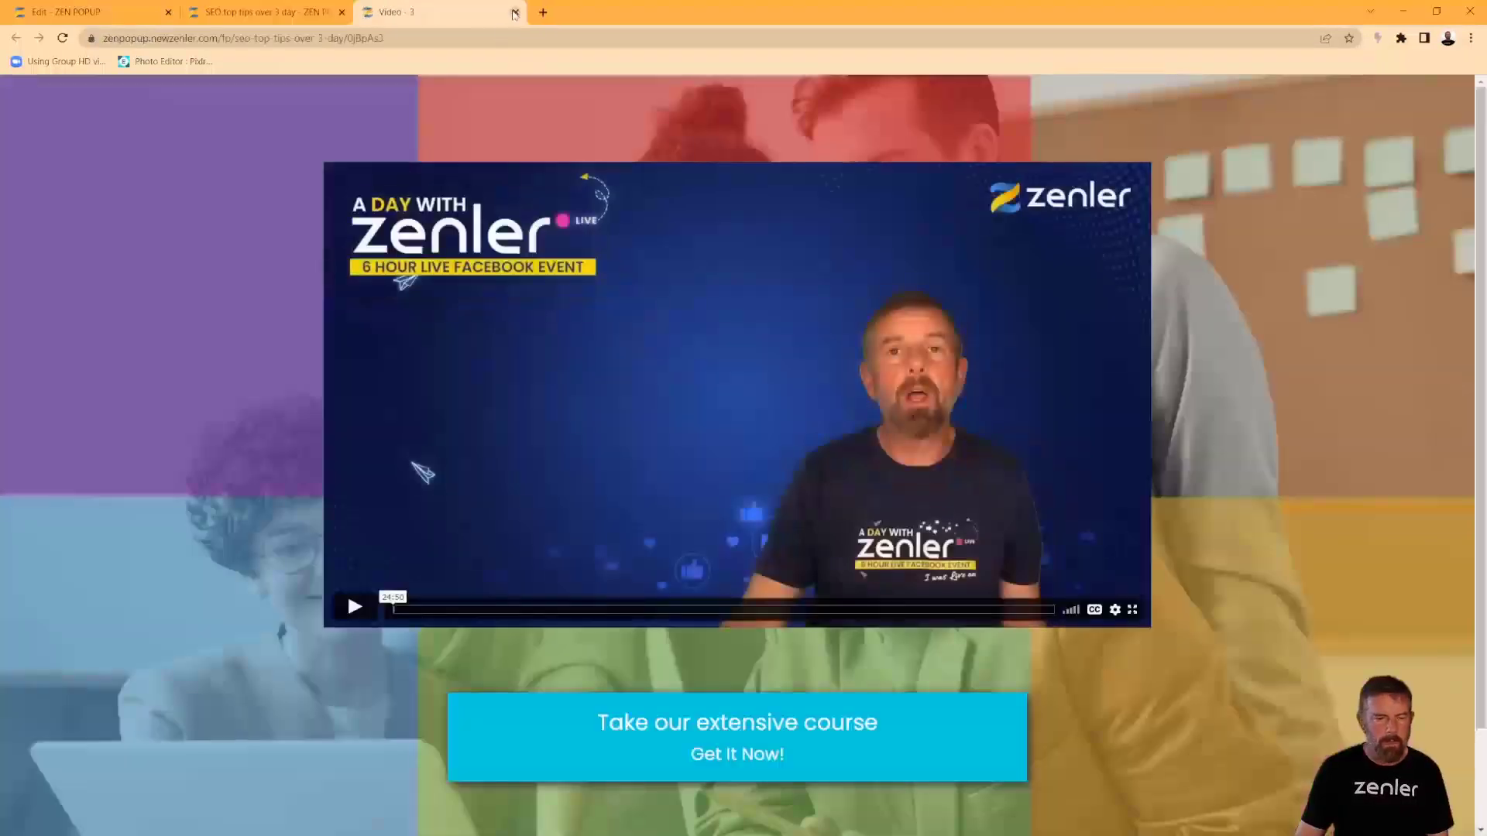
left_click(515, 13)
left_click(1142, 530)
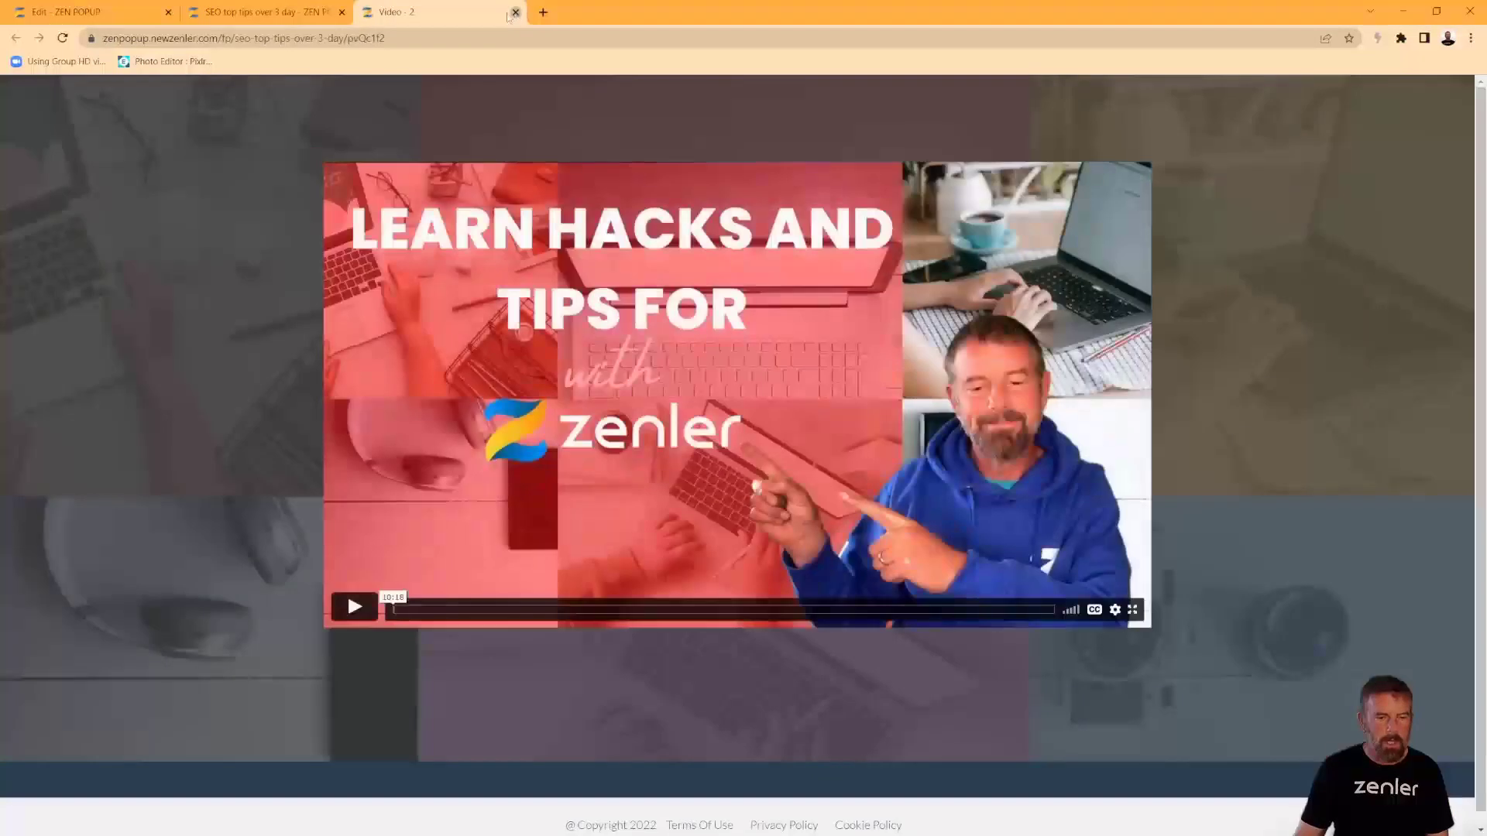
left_click(515, 13)
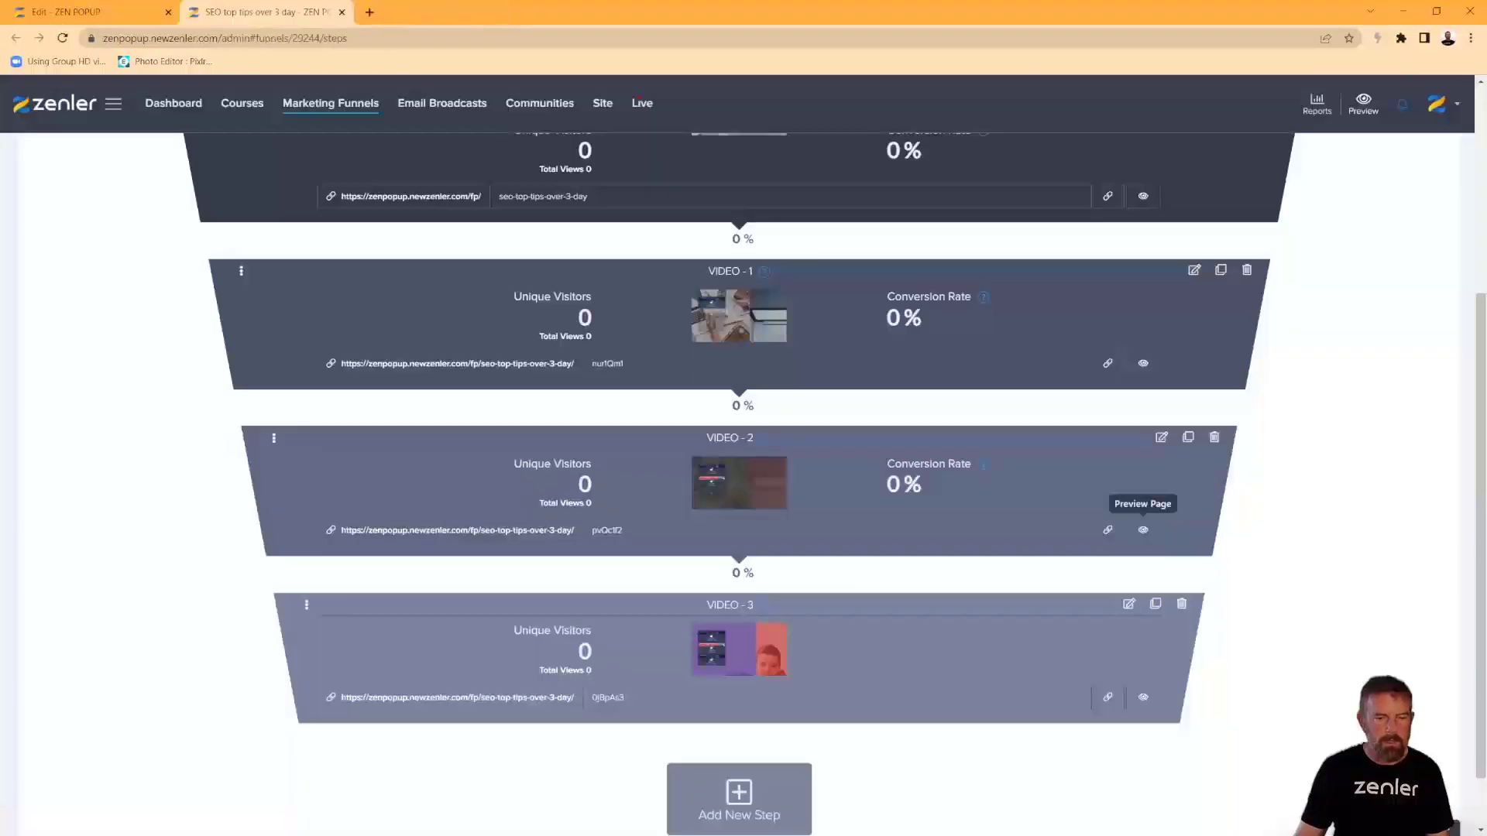
left_click(1143, 363)
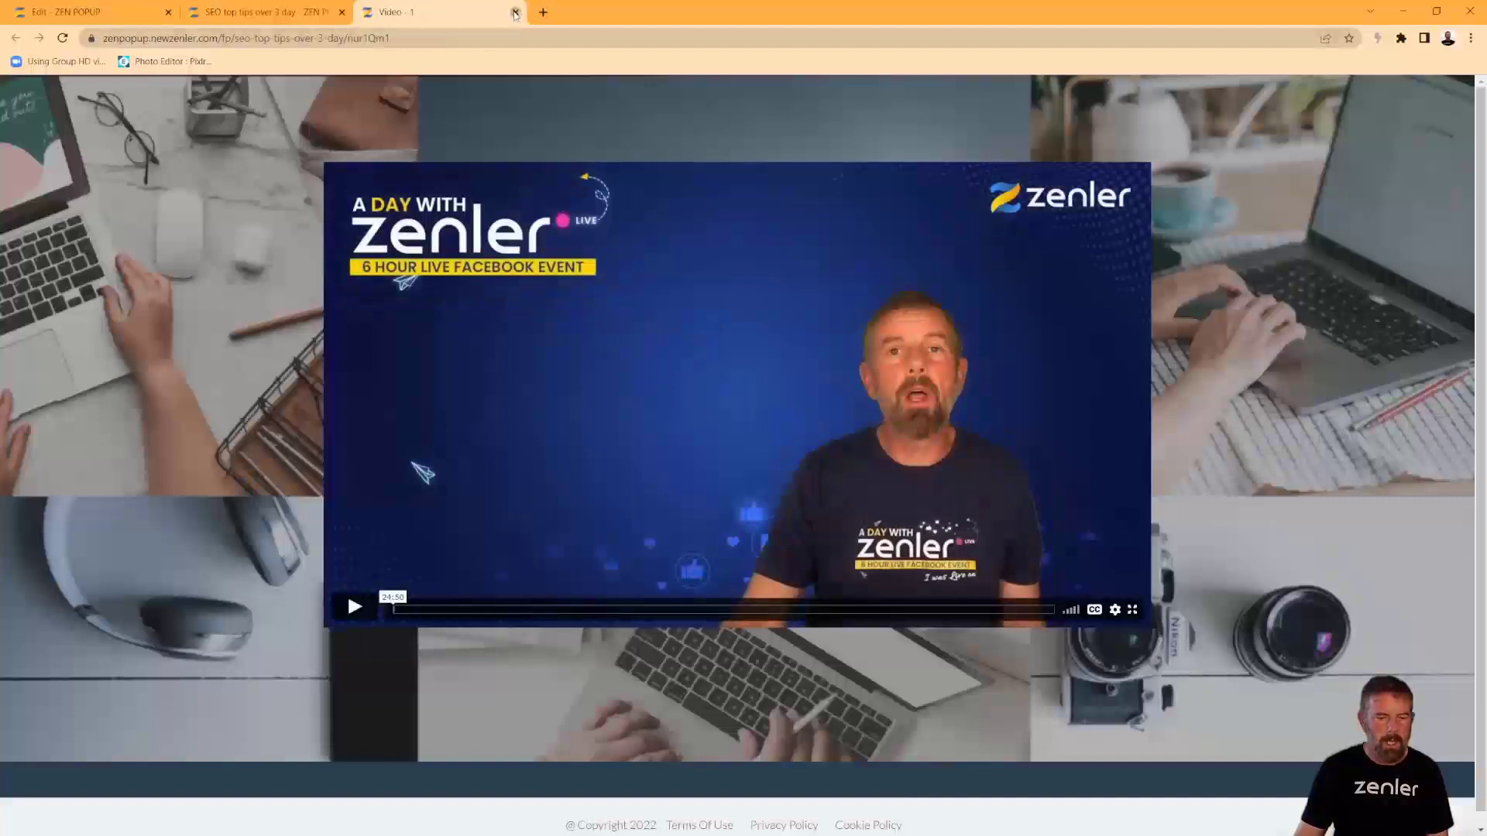
left_click(515, 12)
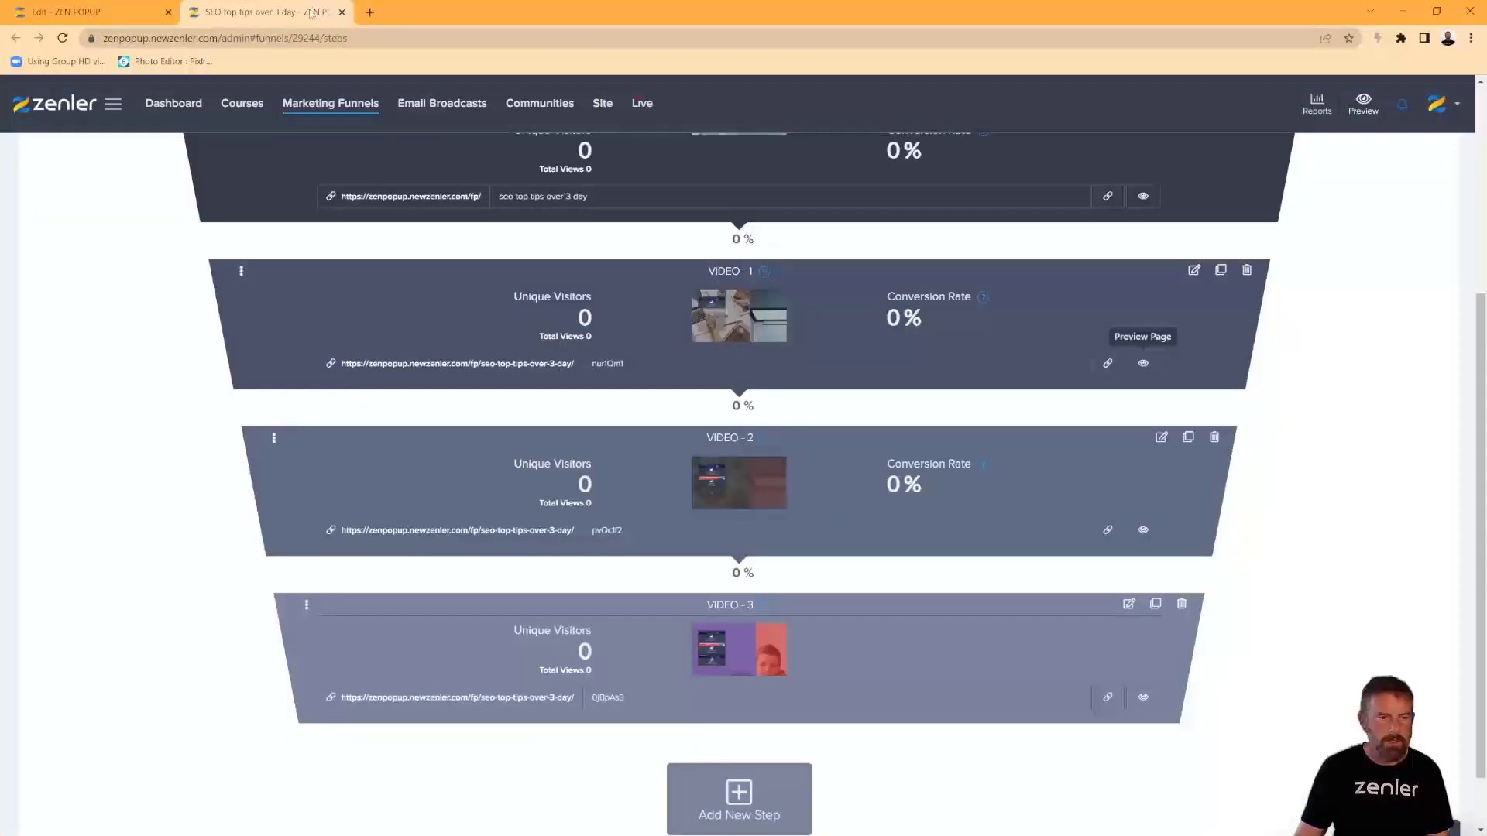
Preview the Video Optin Page, check its WATCH VIDEO SERIES popup and return to the funnel steps.
scroll(1007, 284, "up", 3)
left_click(1143, 415)
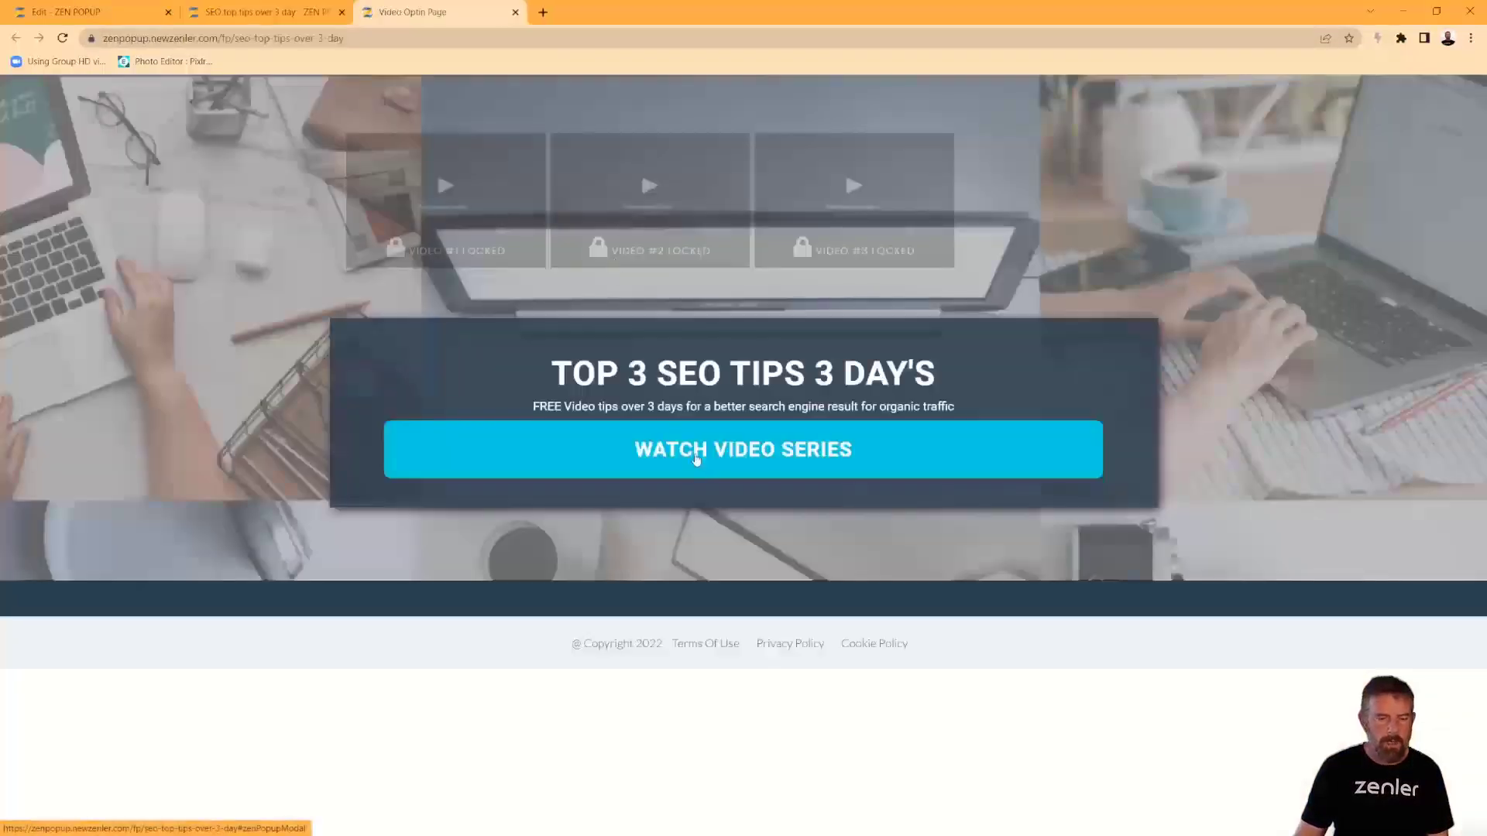
left_click(714, 452)
left_click(1053, 115)
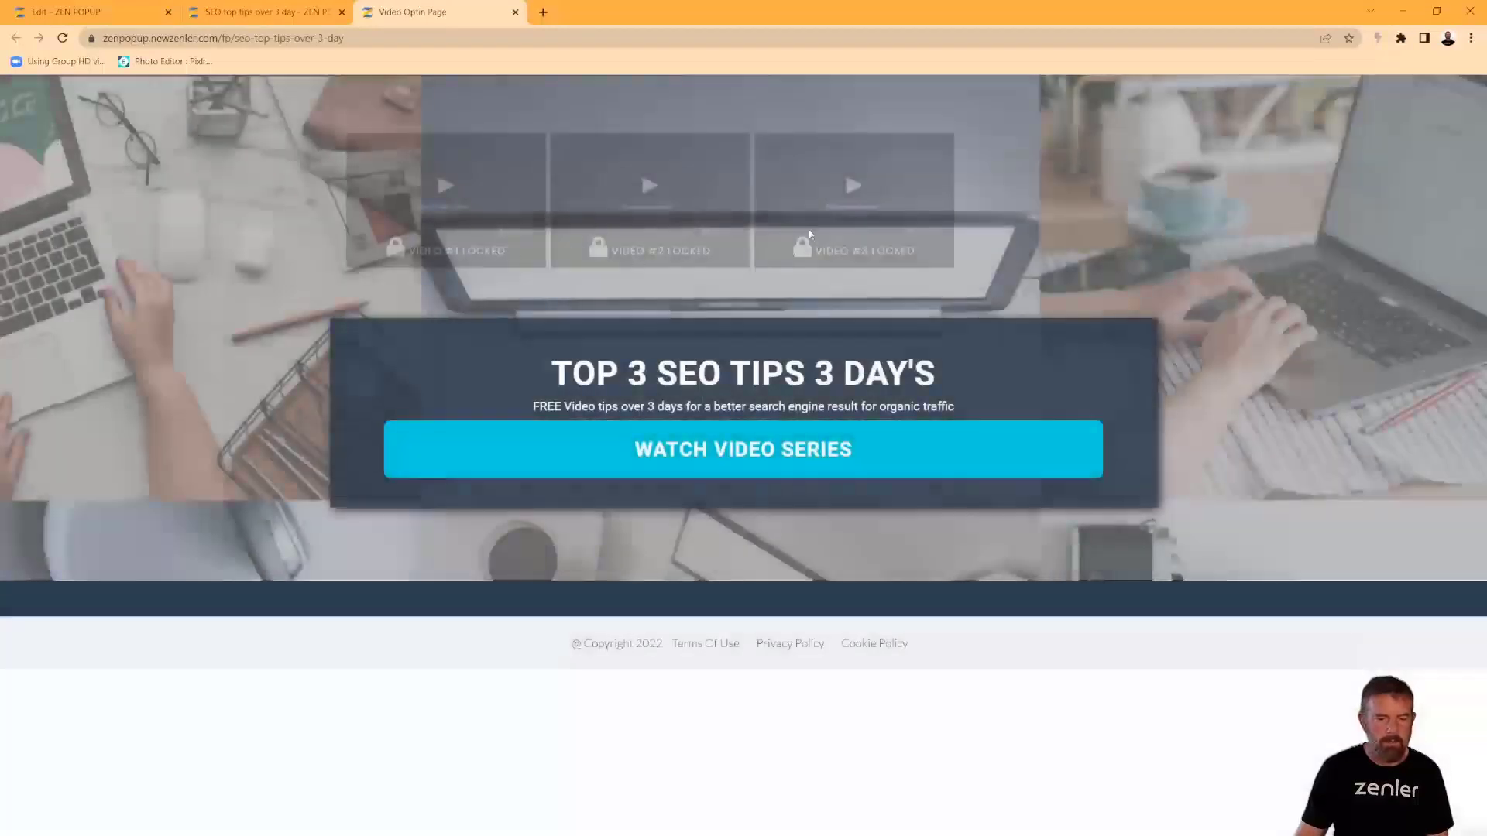
left_click(309, 13)
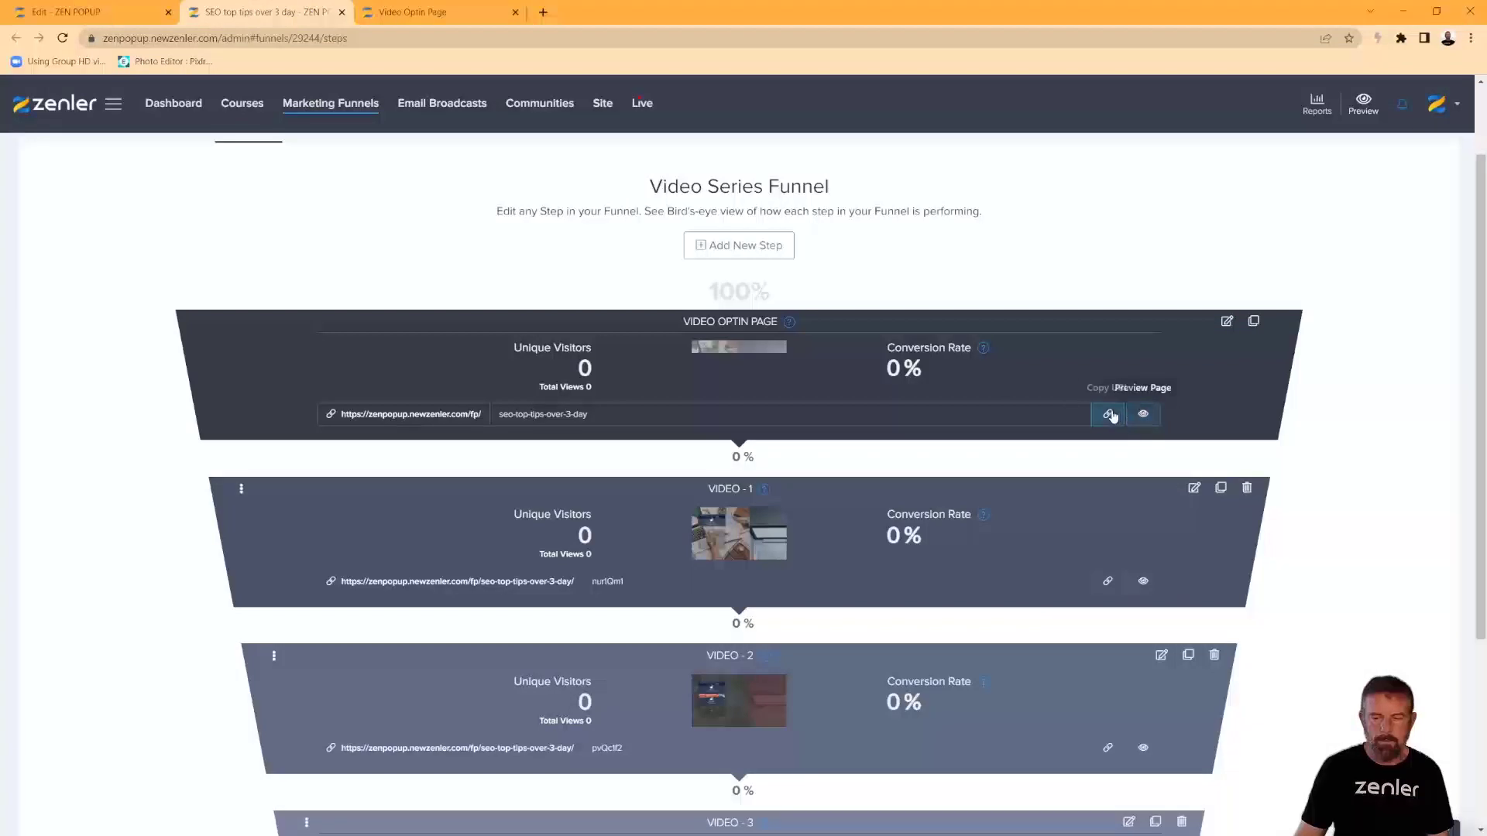
Open the Video Optin Page in the page editor and delete its row of three locked video thumbnails.
left_click(1226, 323)
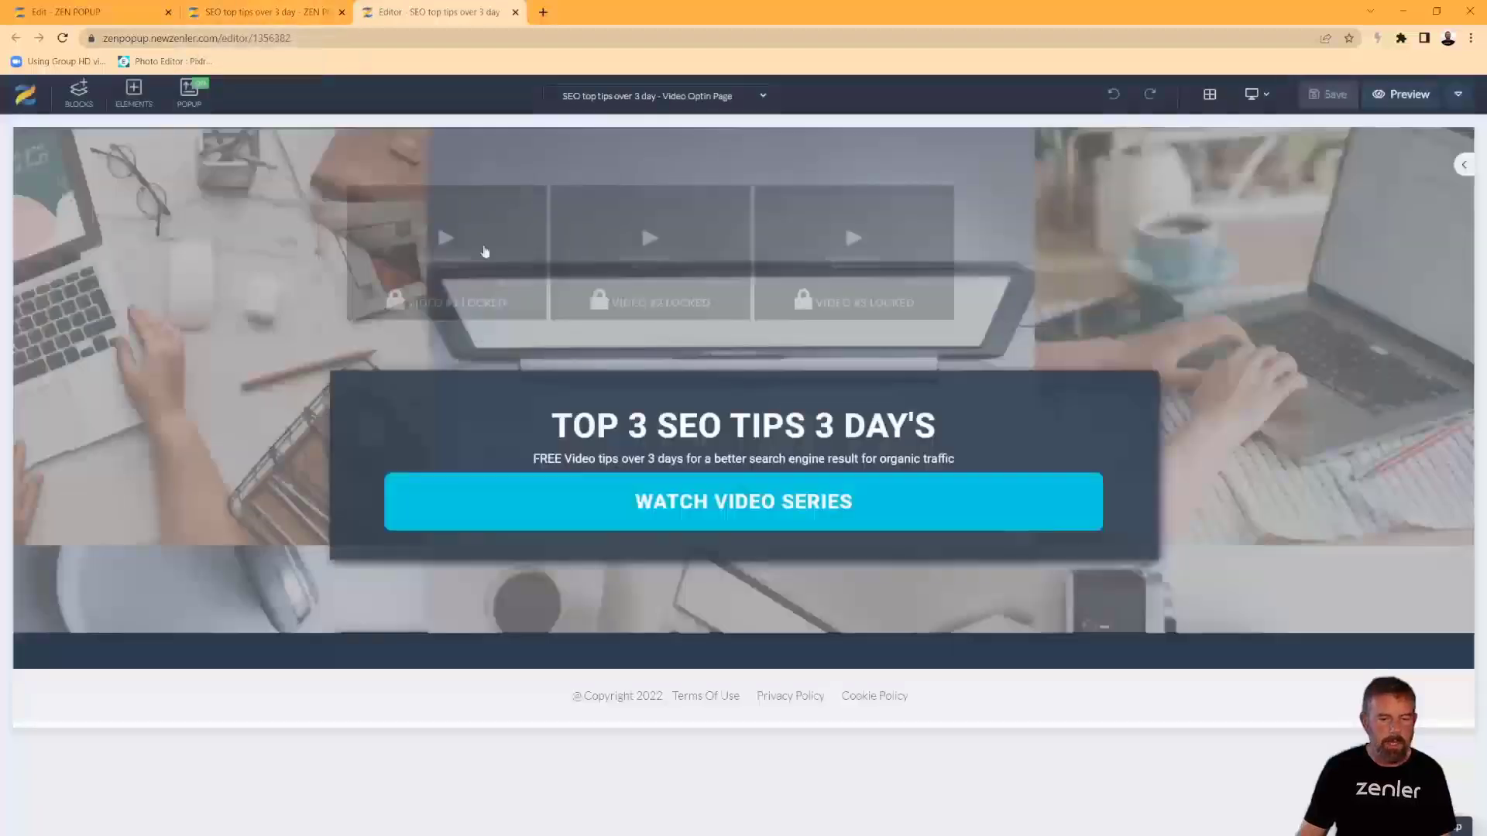
left_click(332, 335)
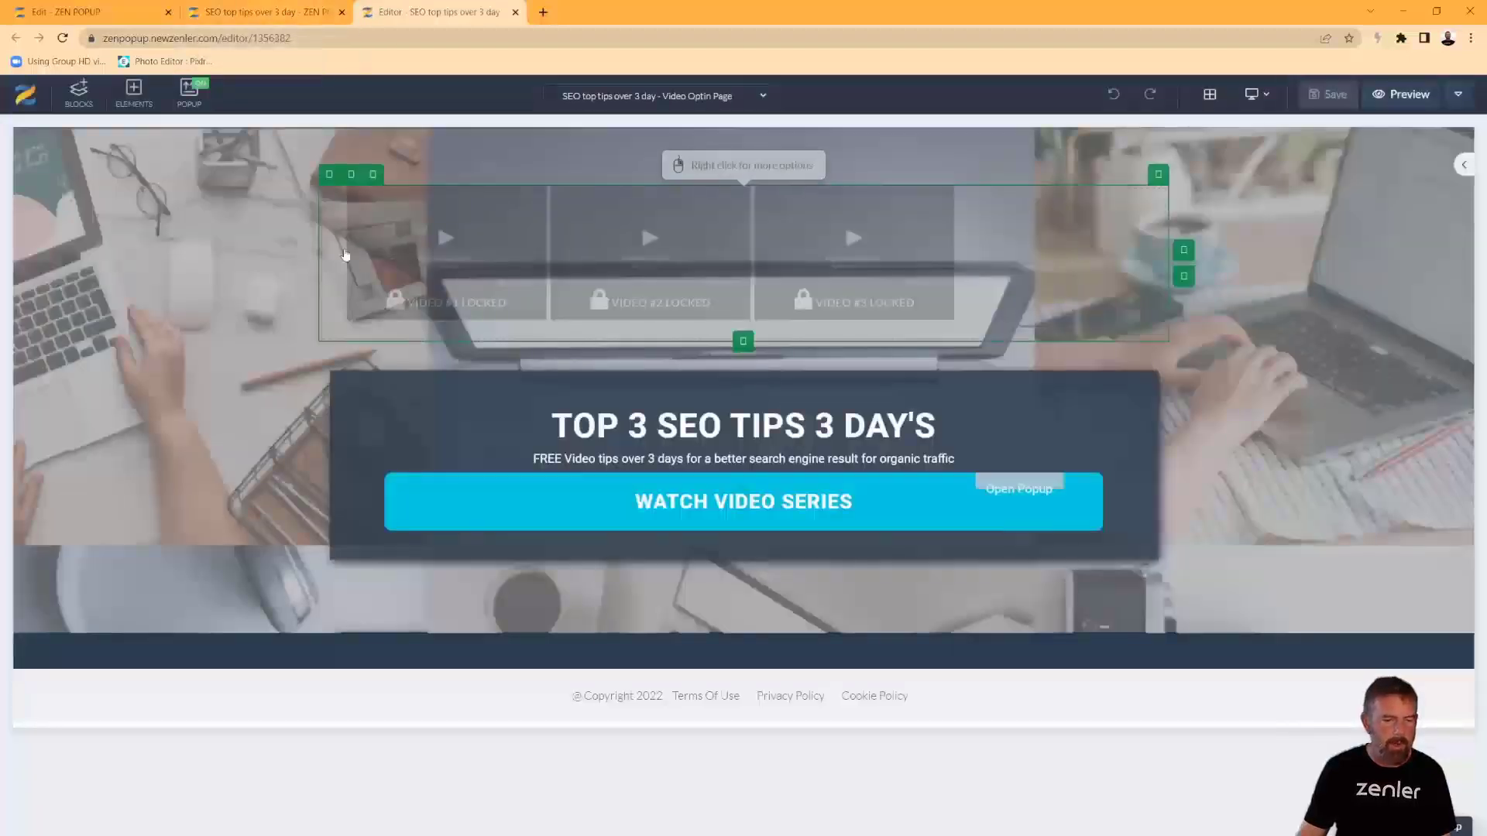
left_click(373, 176)
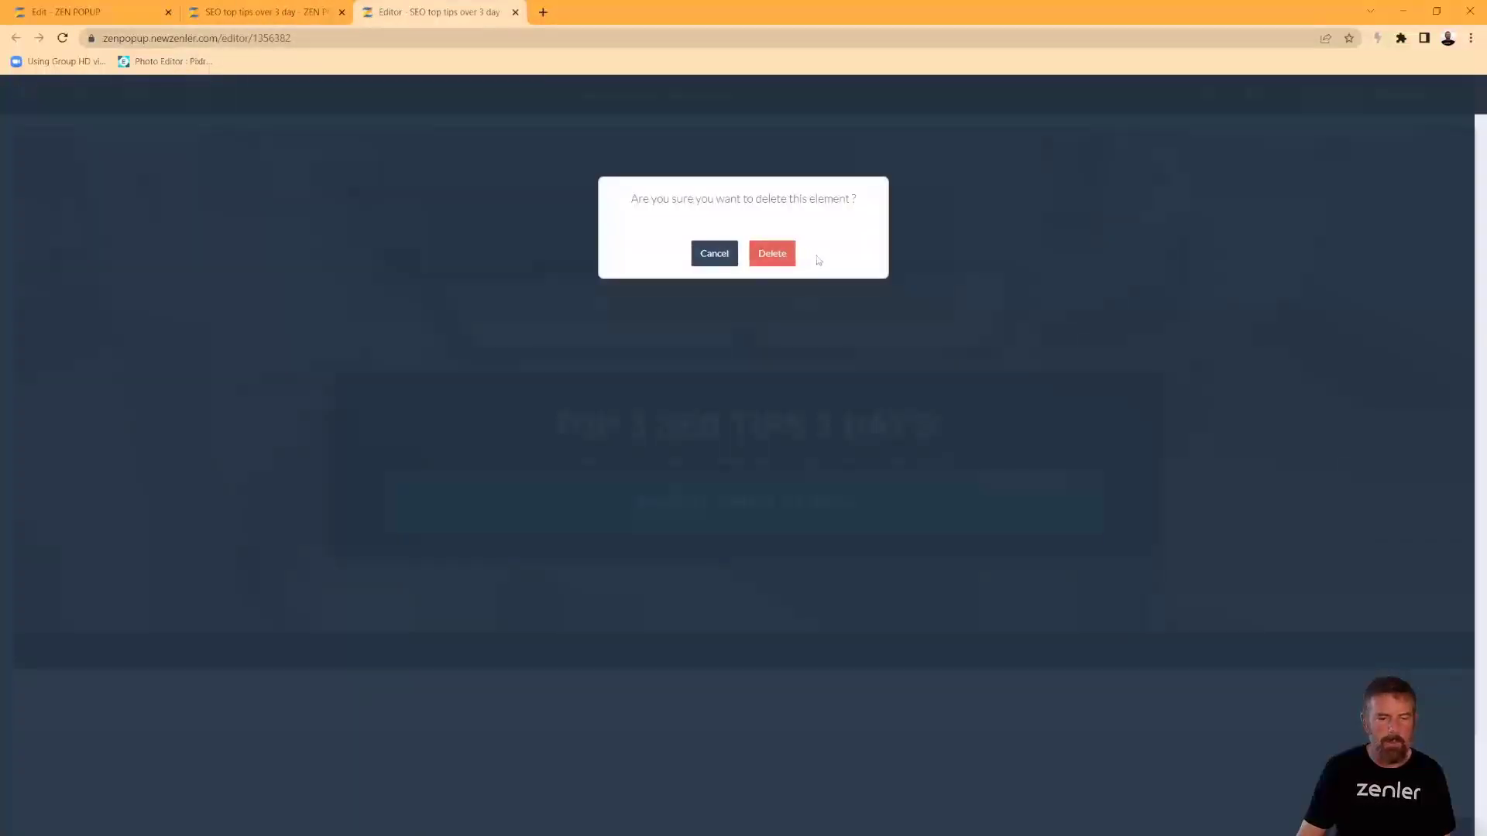
left_click(770, 253)
Increase the spacing below and above the optin page's headline box and save the page.
left_click_drag(593, 453, 603, 649)
left_click_drag(575, 202, 578, 339)
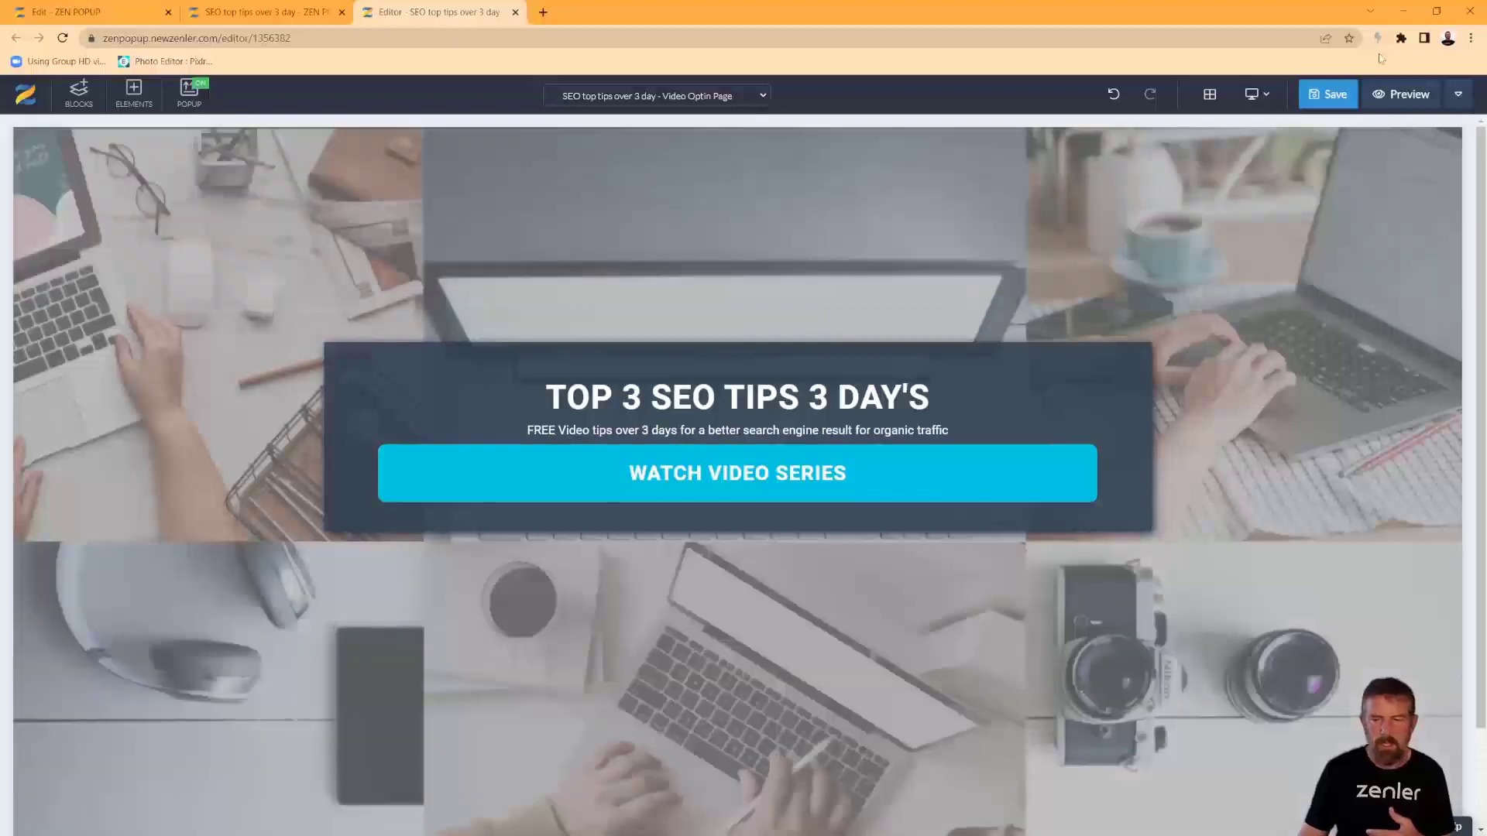
left_click(1328, 93)
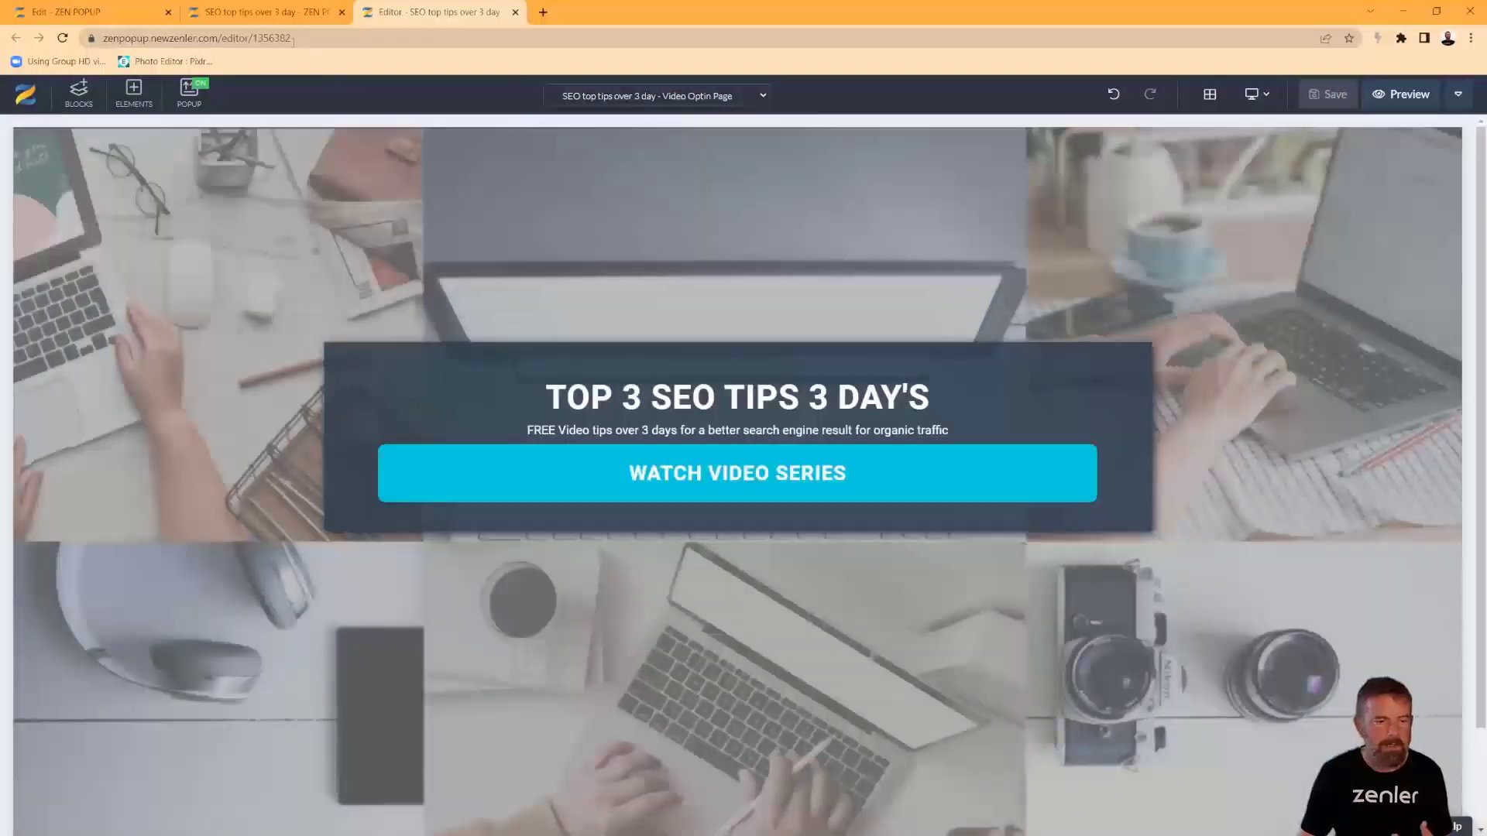
Copy the Video Optin Page's URL from the funnel steps and load it in a new incognito window.
left_click(264, 12)
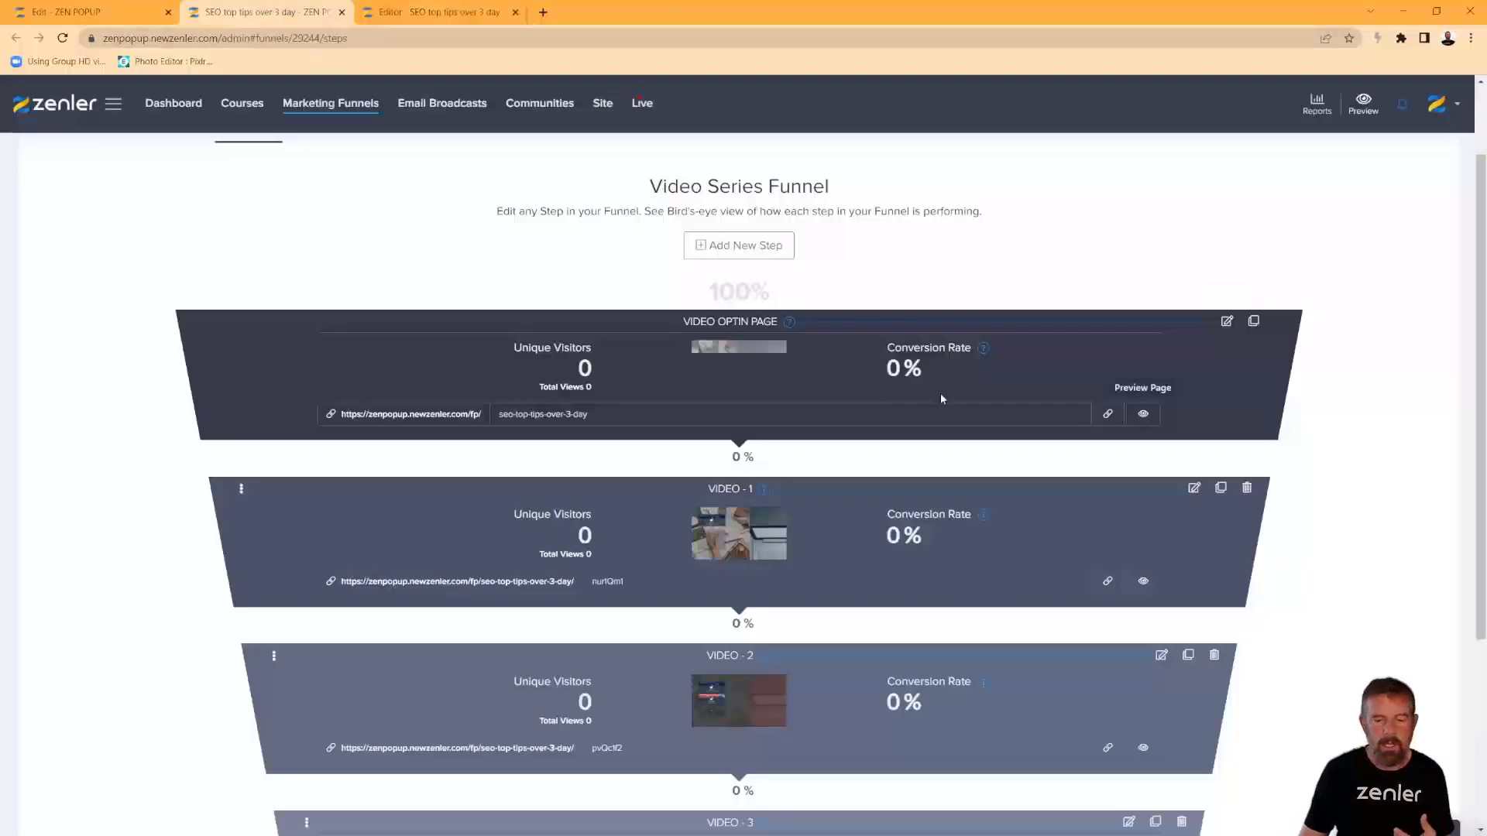
left_click(1108, 416)
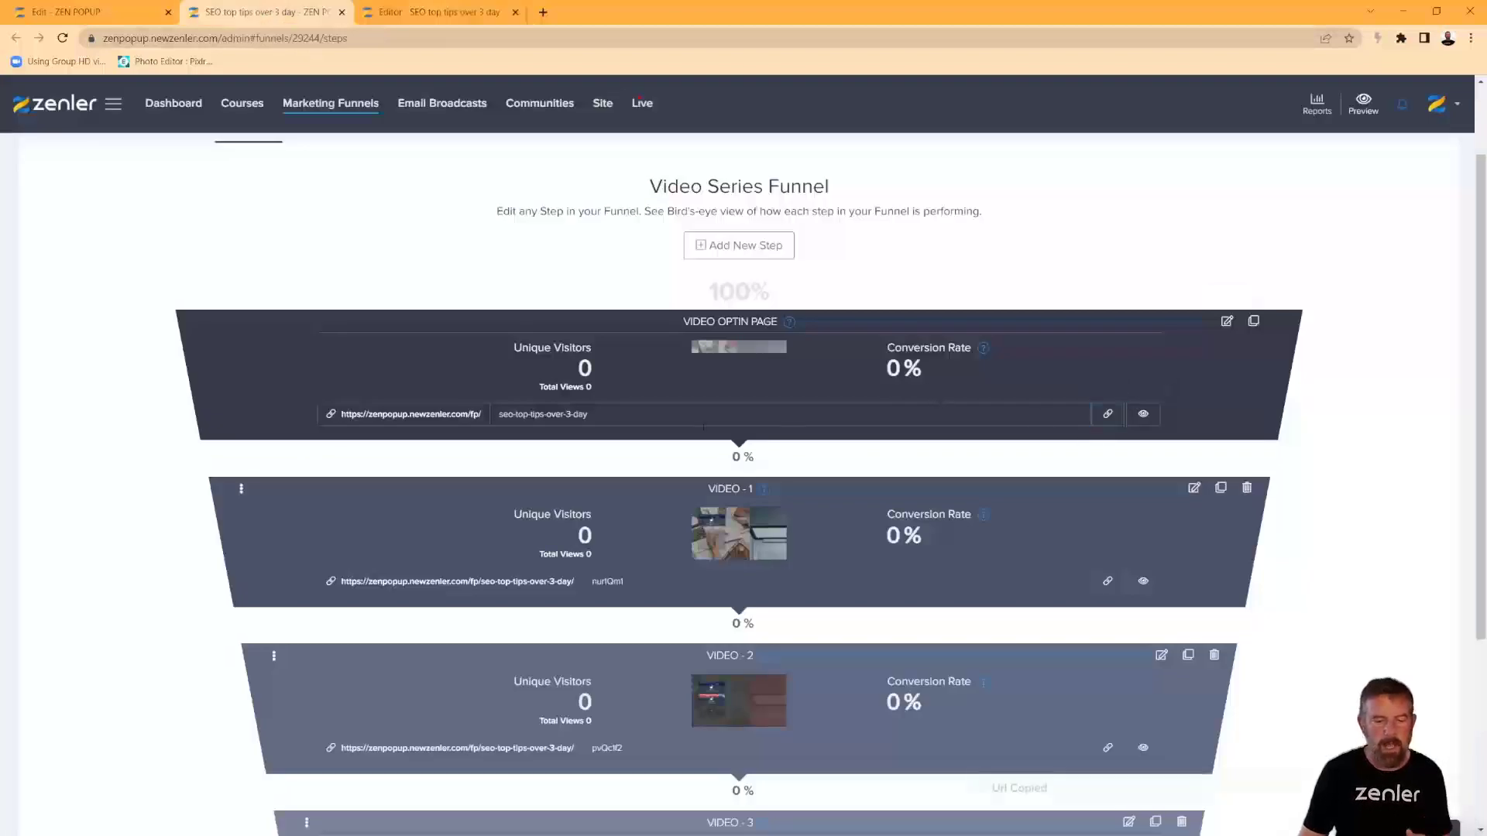
left_click(1469, 39)
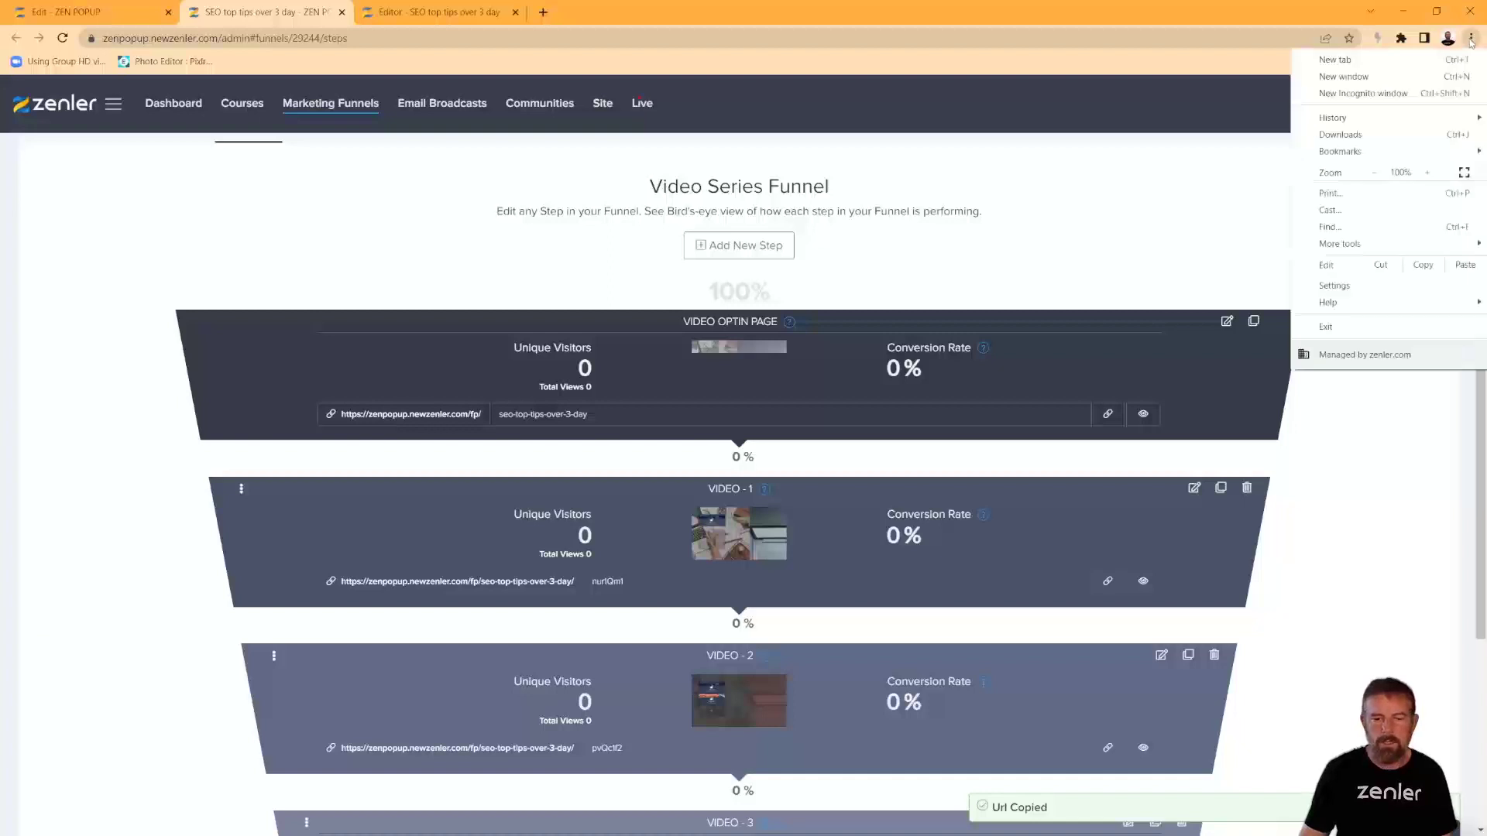
left_click(1363, 93)
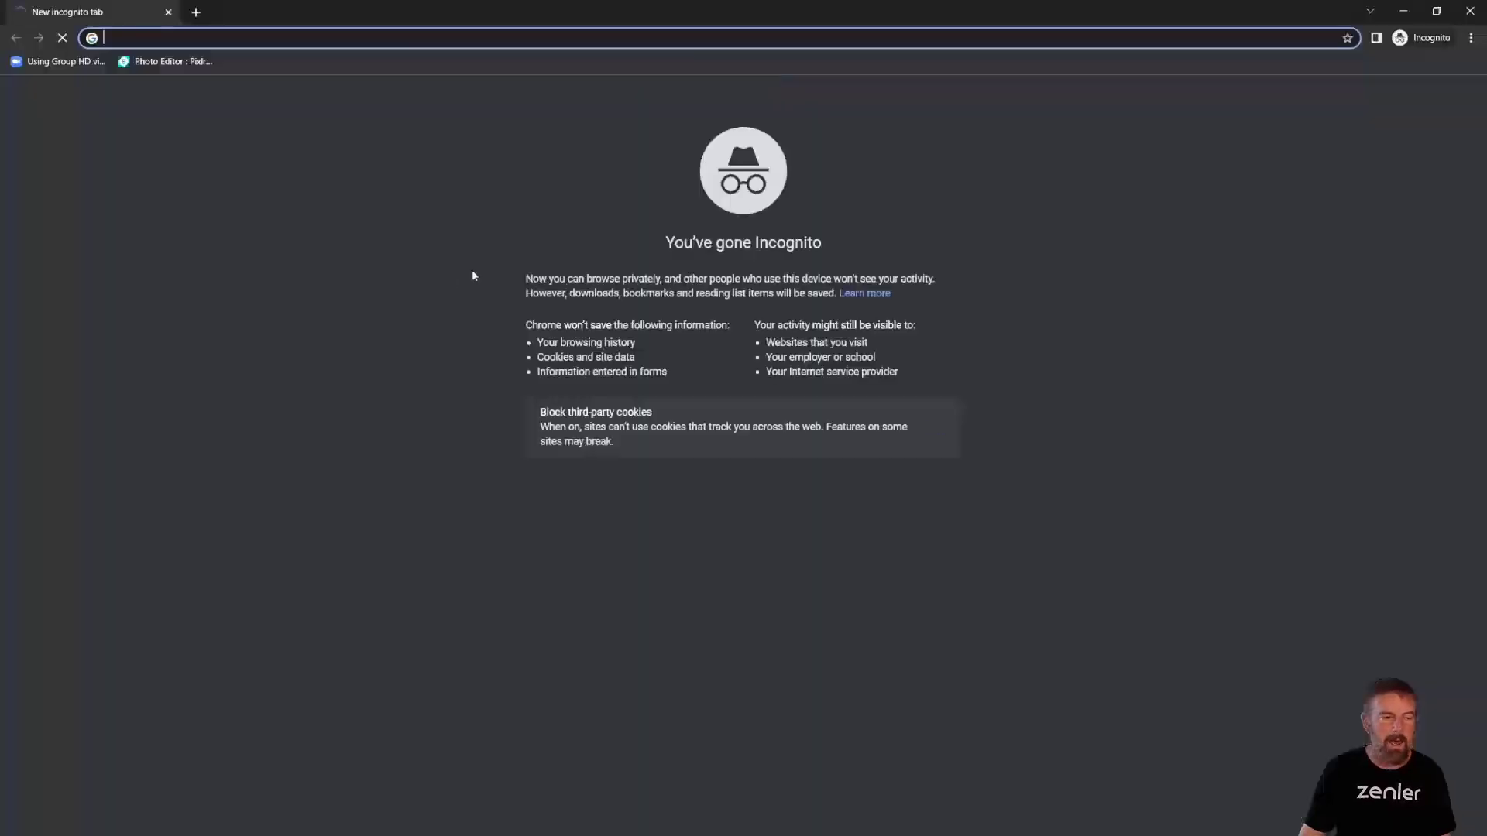
key("ctrl+v")
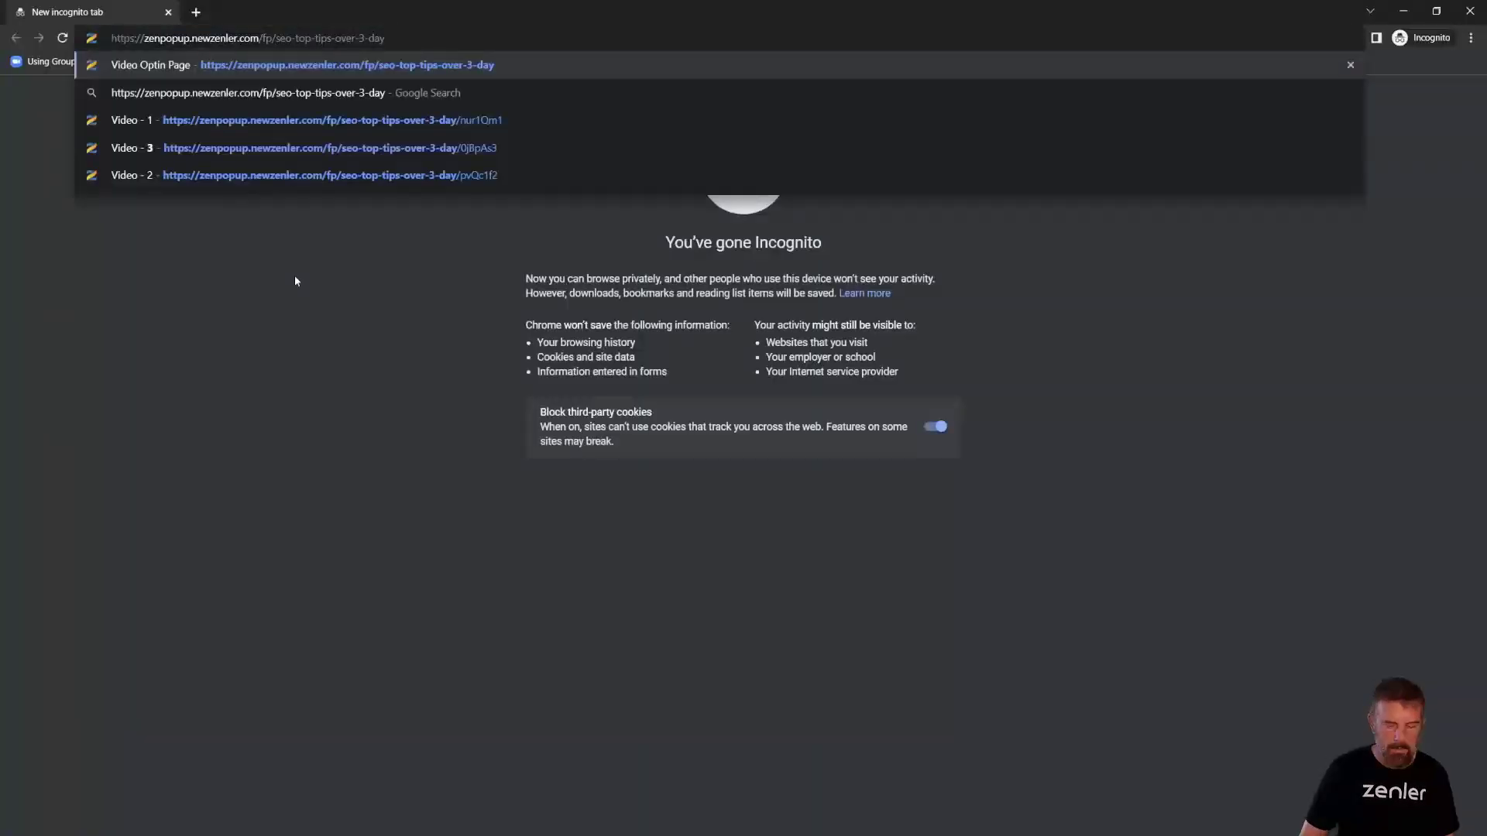
key("Return")
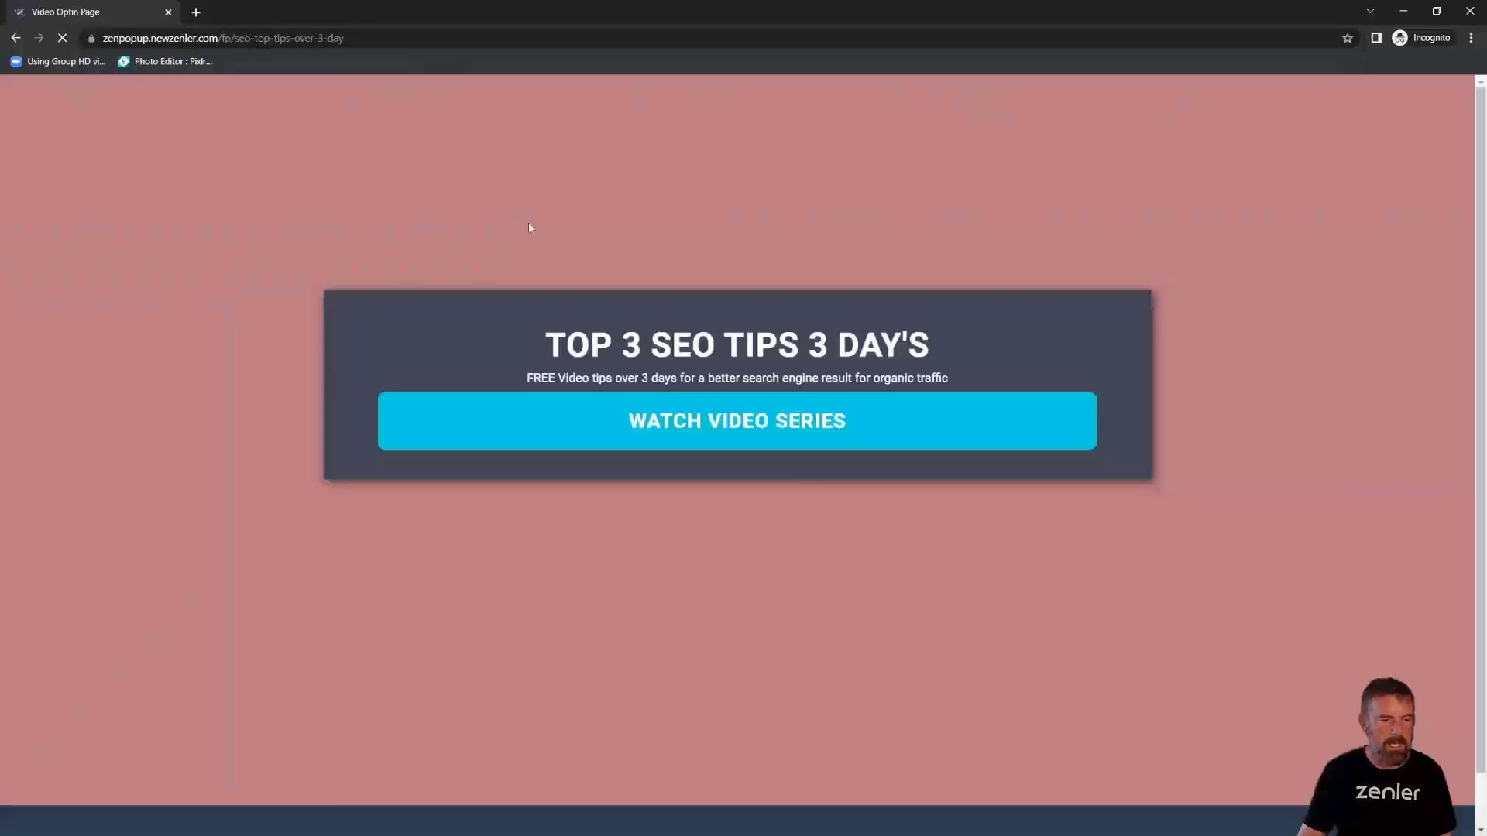
Open the WATCH VIDEO SERIES popup on the optin page and fill in the test subscriber's first name.
left_click(807, 412)
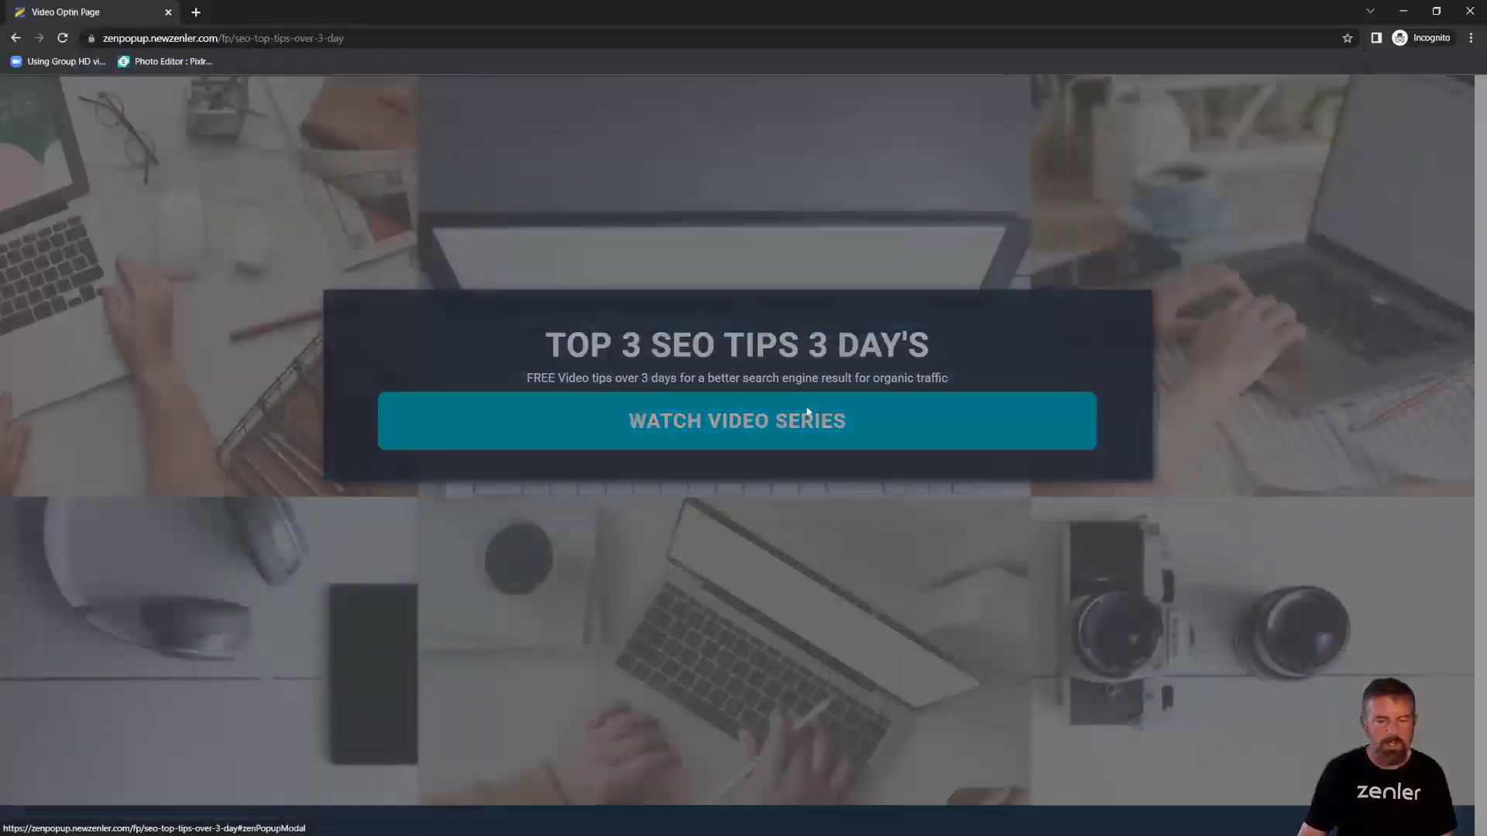
left_click(627, 215)
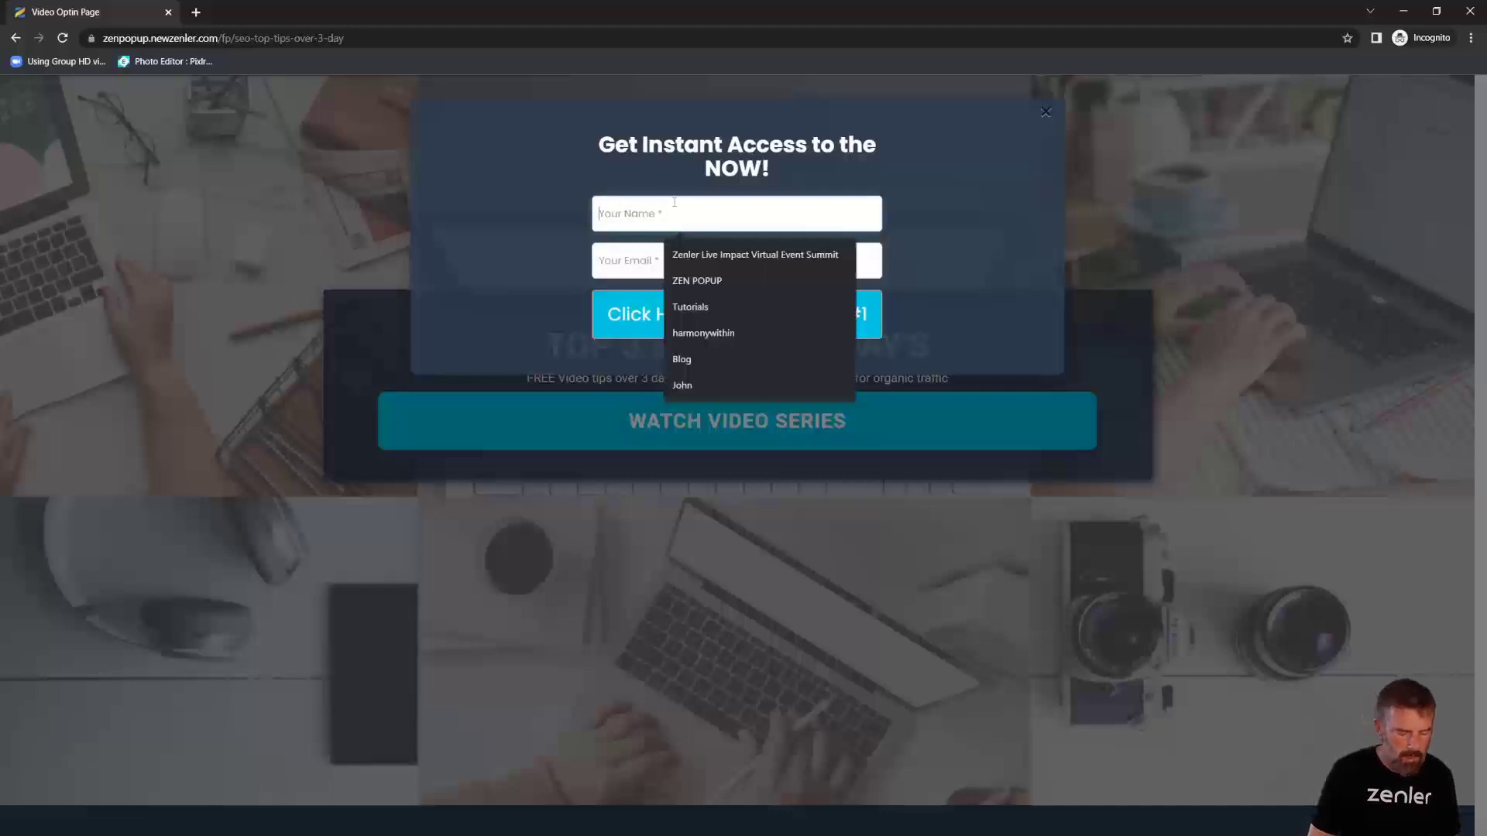
type("MArgo")
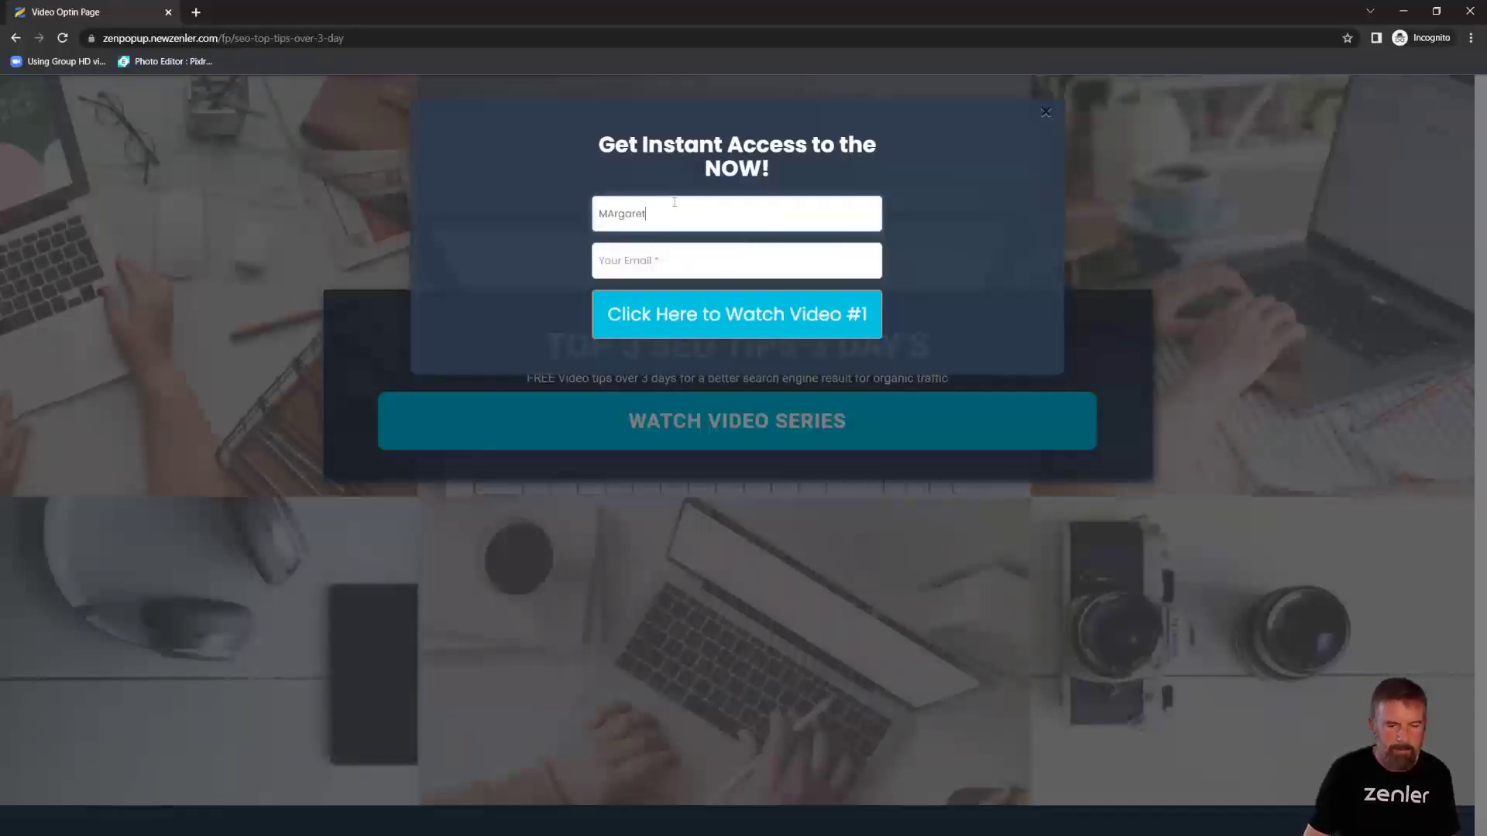
left_click_drag(615, 214, 608, 214)
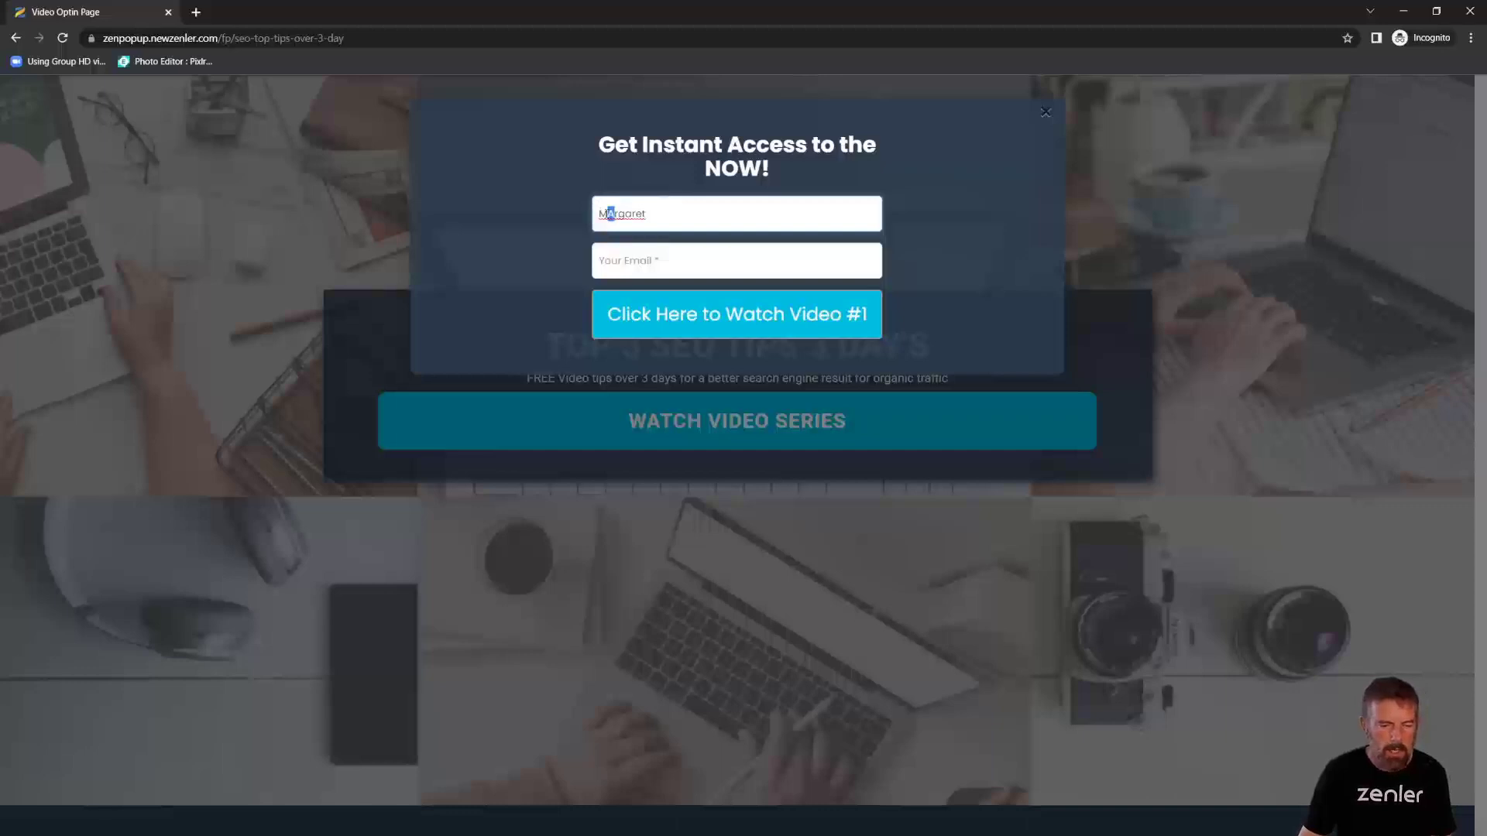
type("a")
Fill in the test subscriber's email, submit the form to watch Video #1, and close the incognito window.
left_click(694, 259)
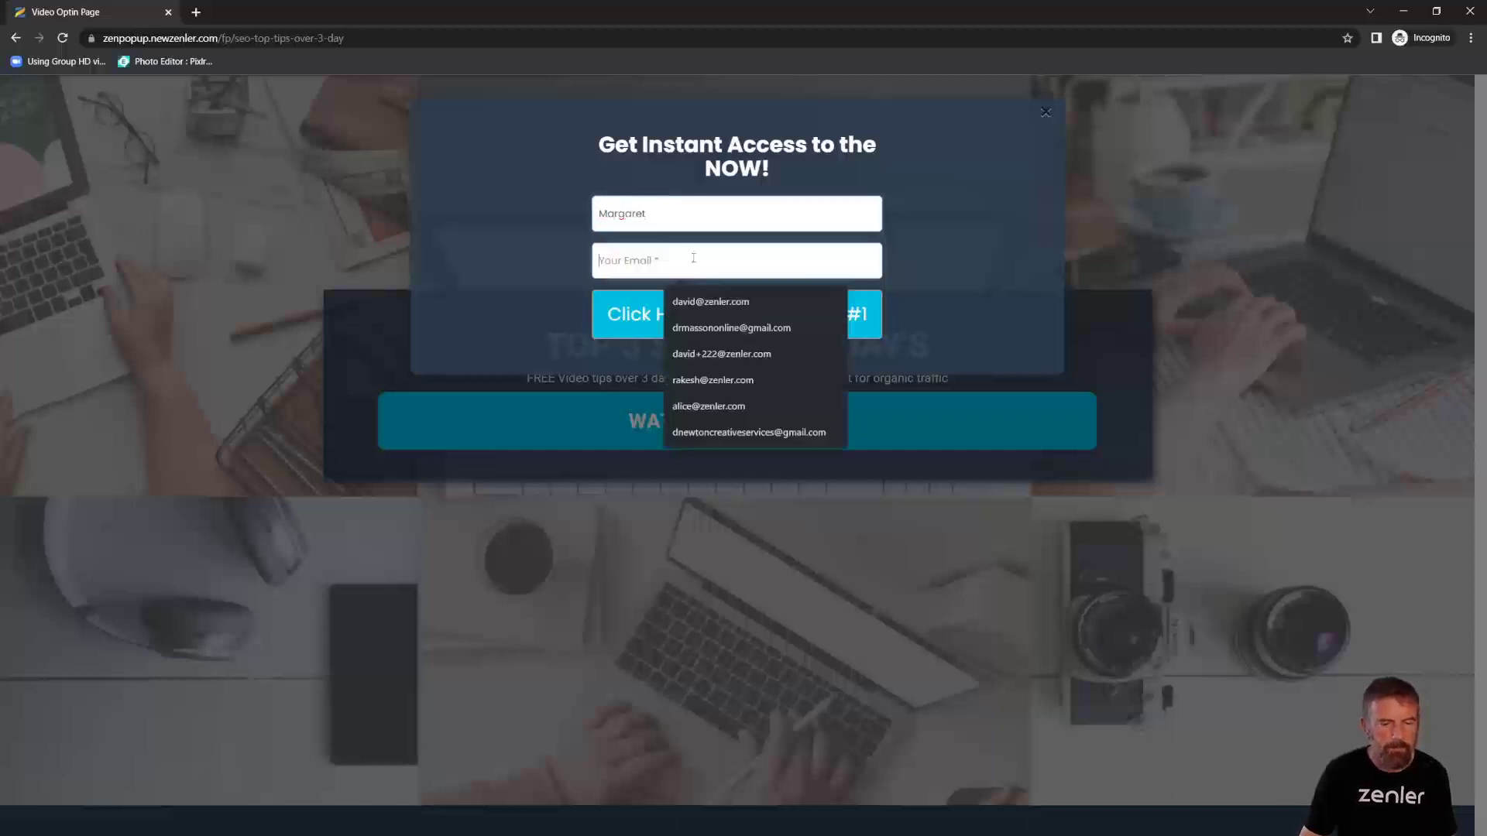
left_click(707, 307)
left_click(628, 261)
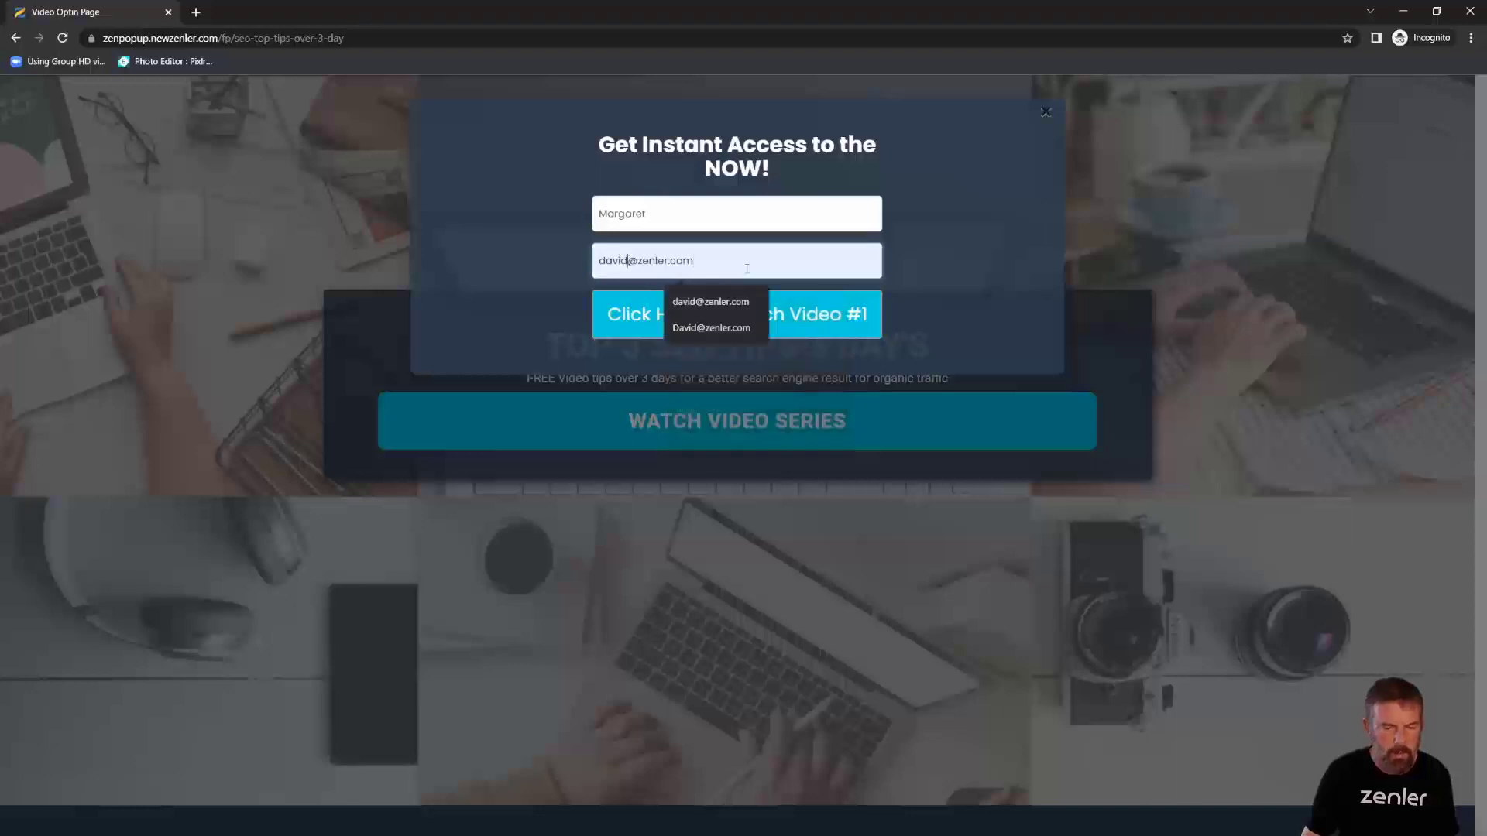
type("+555")
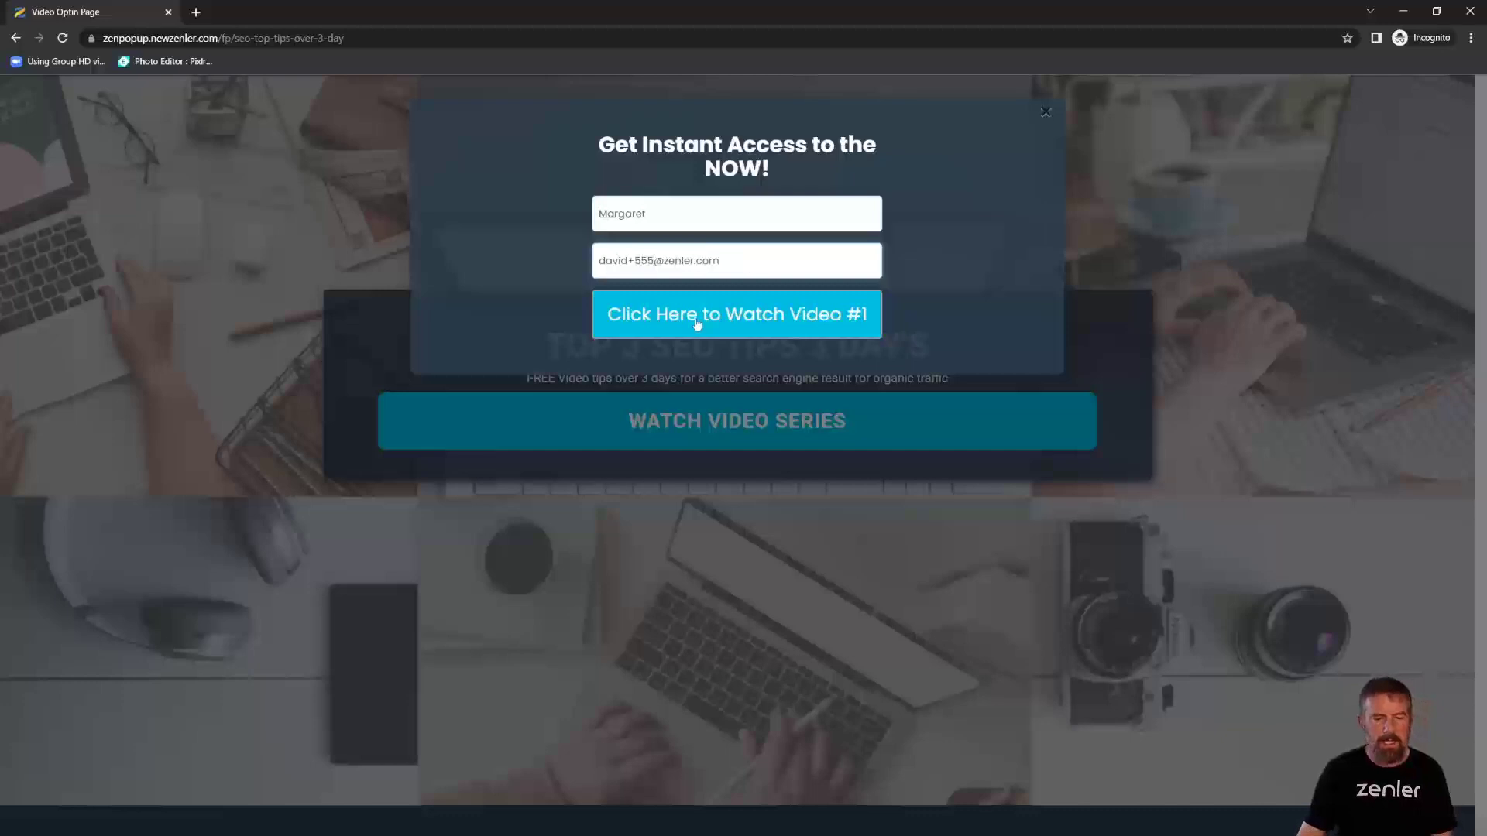
left_click(778, 322)
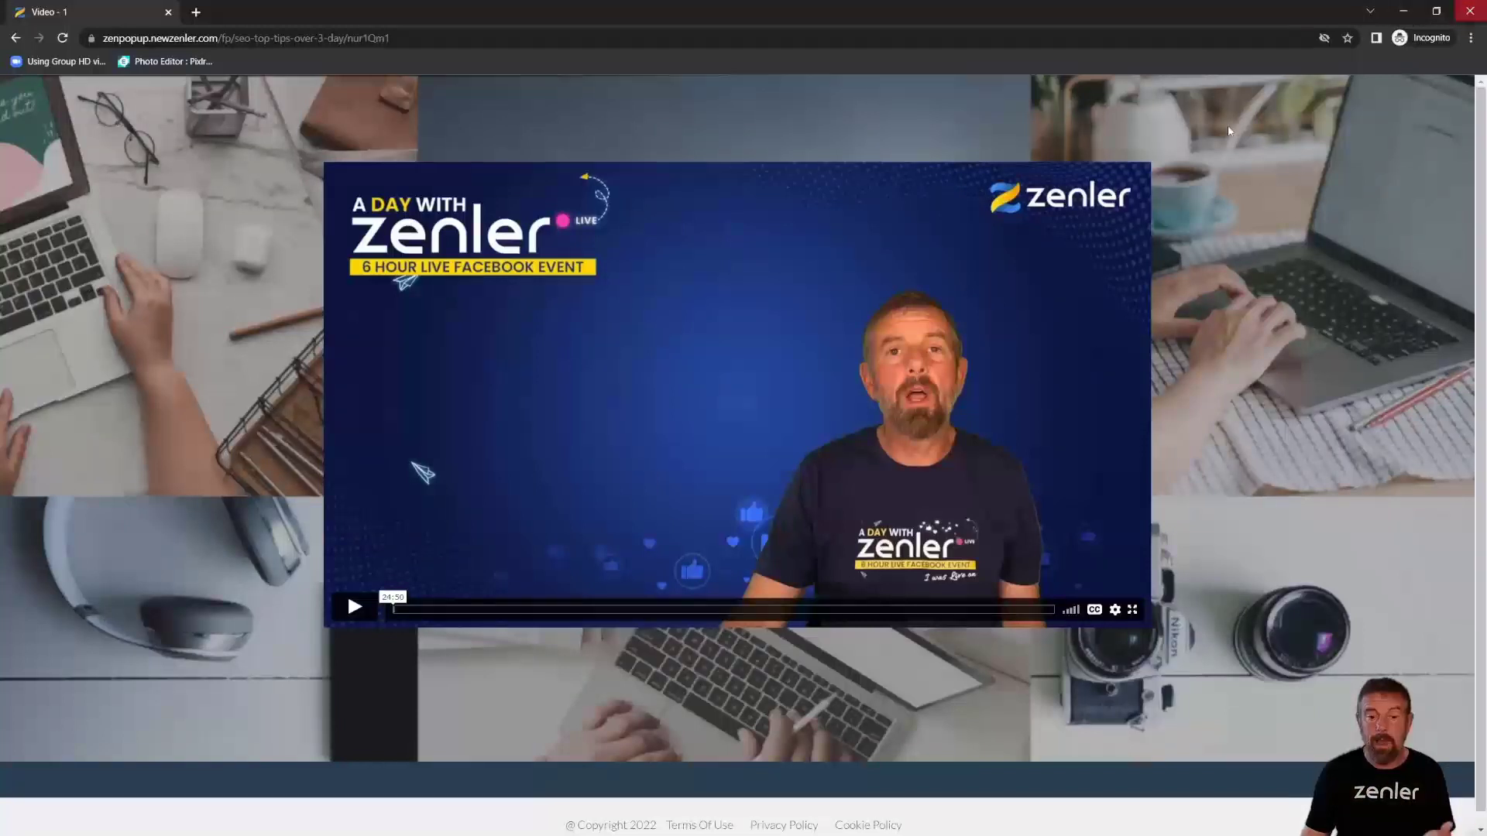
left_click(1471, 13)
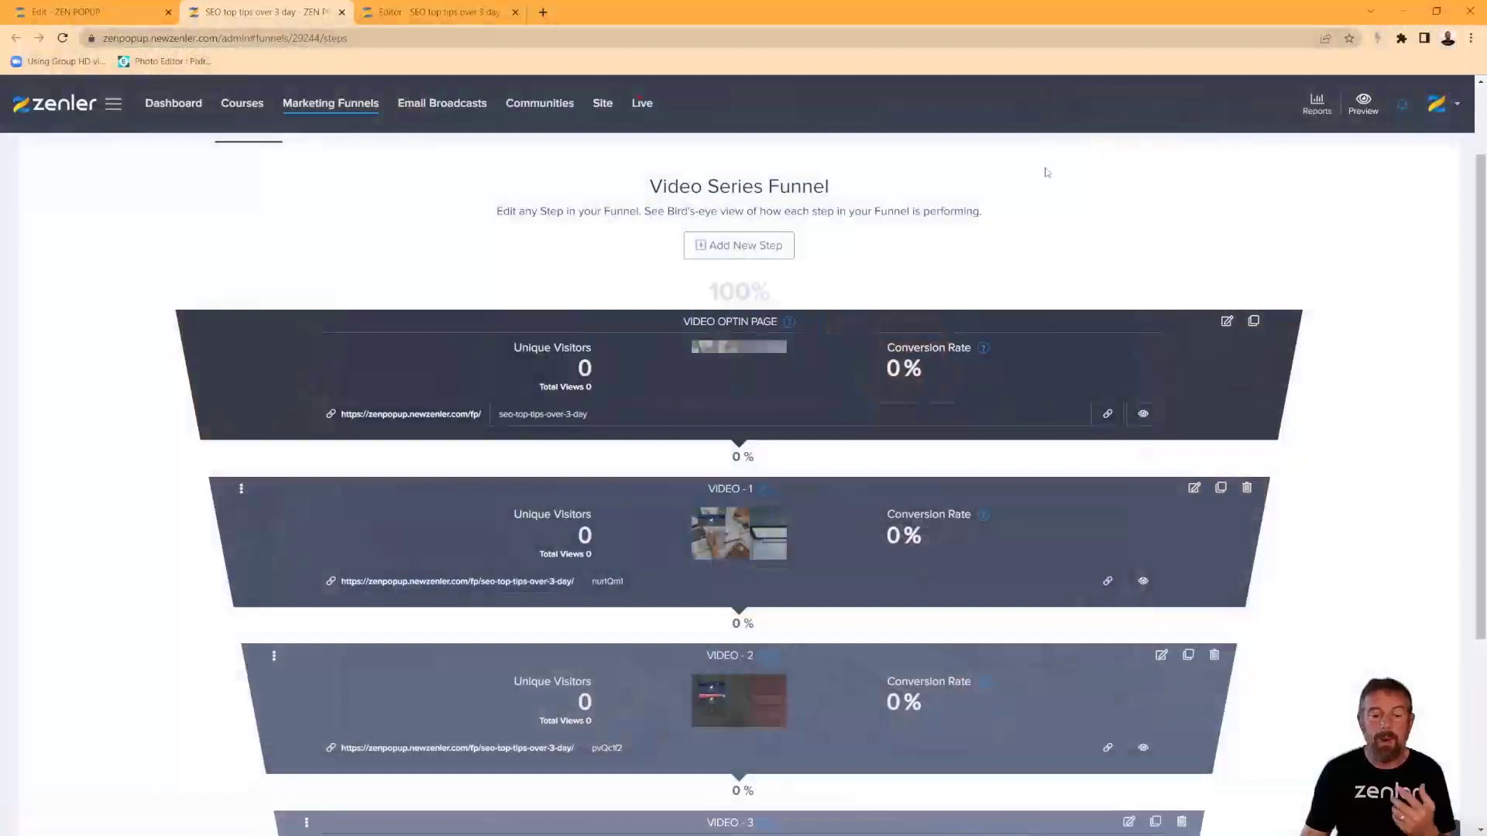
Open the DAY 2 VIDEO action of the Email Drip Sequence in the funnel's automation rules for editing.
scroll(519, 262, "up", 2)
left_click(399, 233)
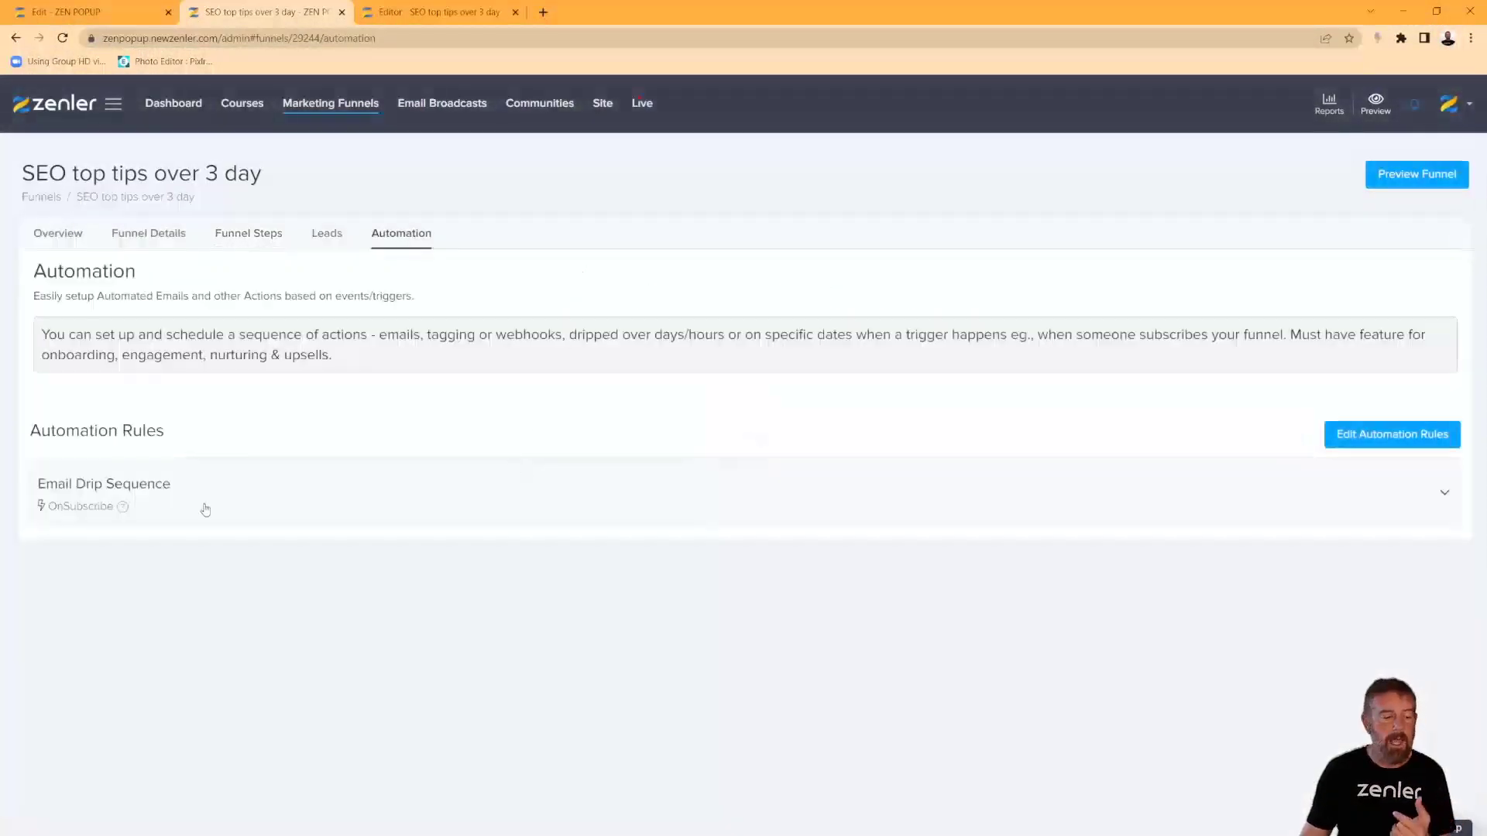
left_click(206, 508)
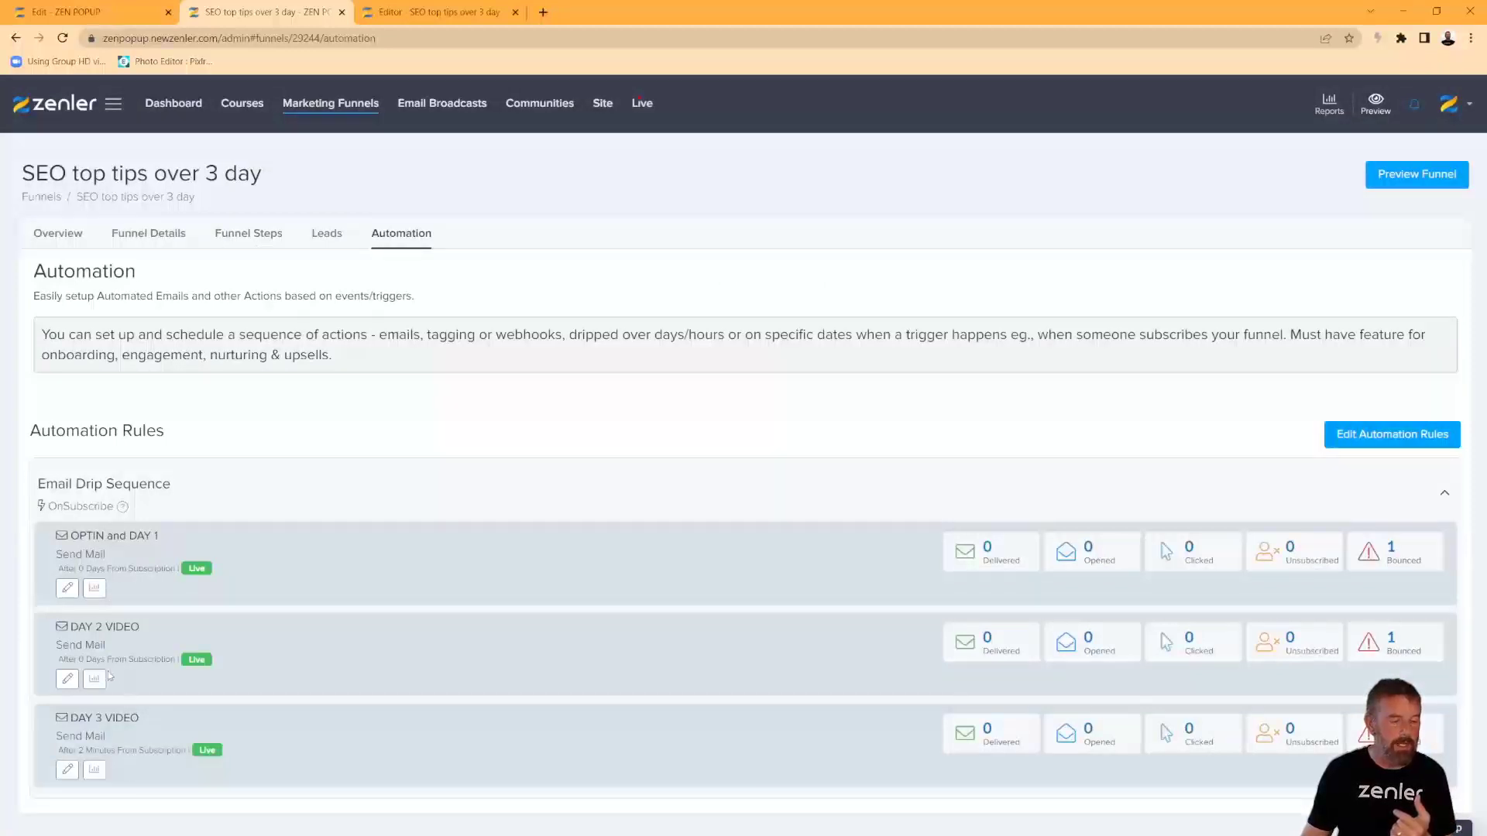
left_click(68, 678)
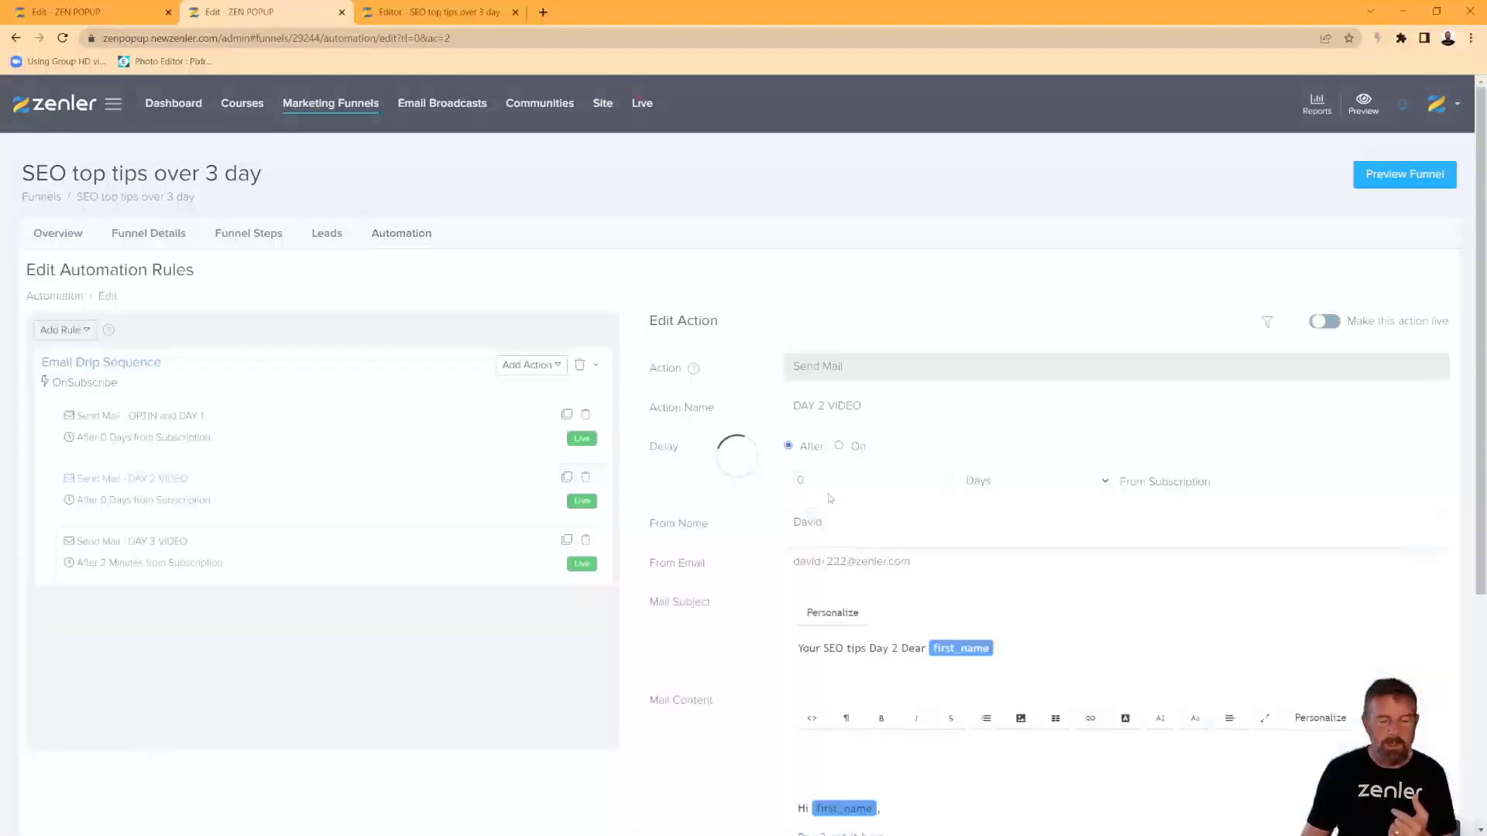
Set the DAY 2 VIDEO delay to 1 minute from subscription, save it for existing leads too, and open the DAY 3 VIDEO action.
left_click_drag(810, 480, 775, 482)
type("1")
left_click(1002, 486)
left_click(987, 497)
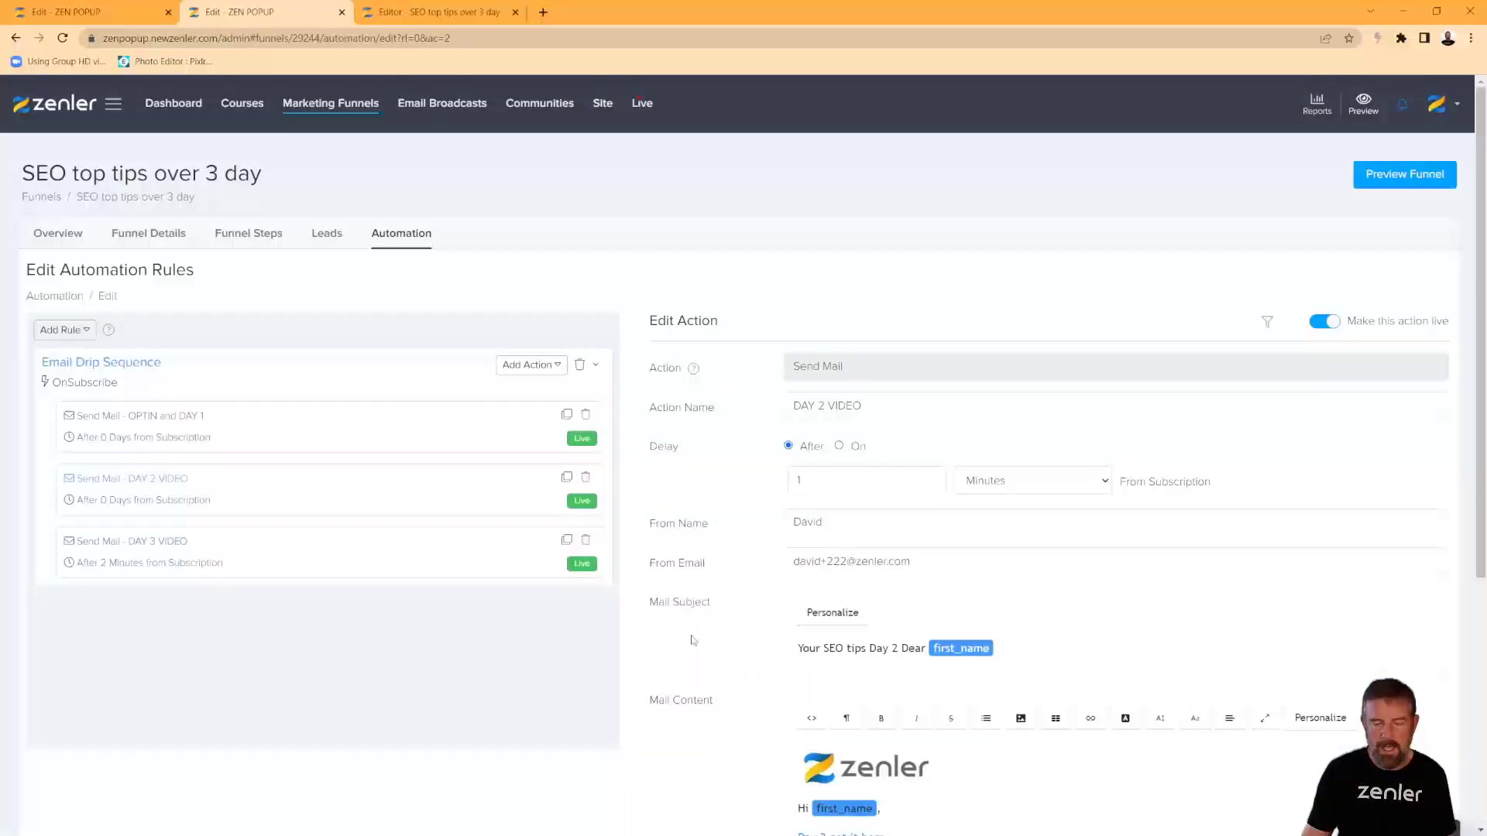
scroll(731, 663, "down", 4)
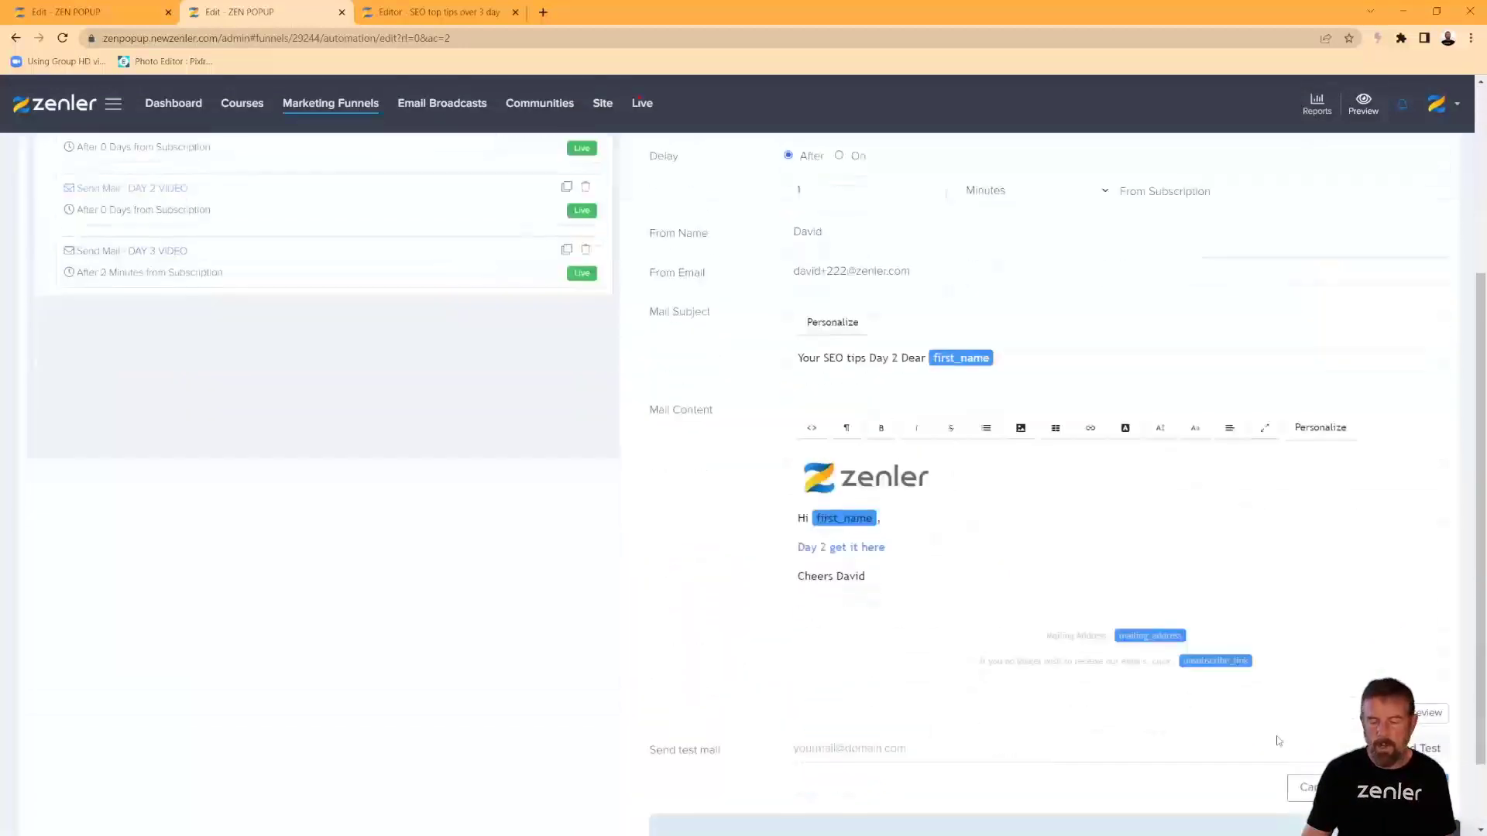
left_click(1414, 787)
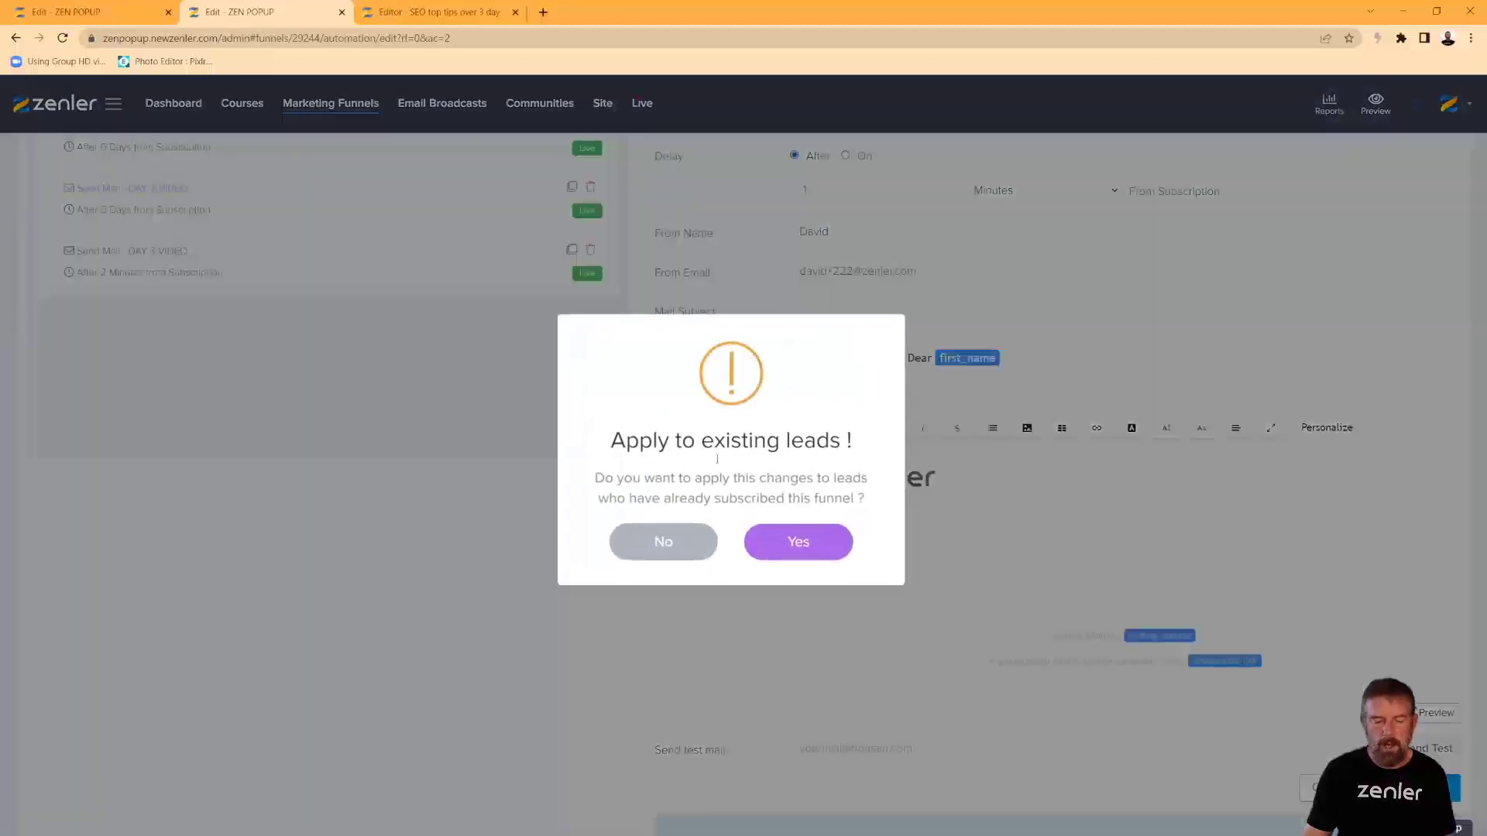
left_click(793, 547)
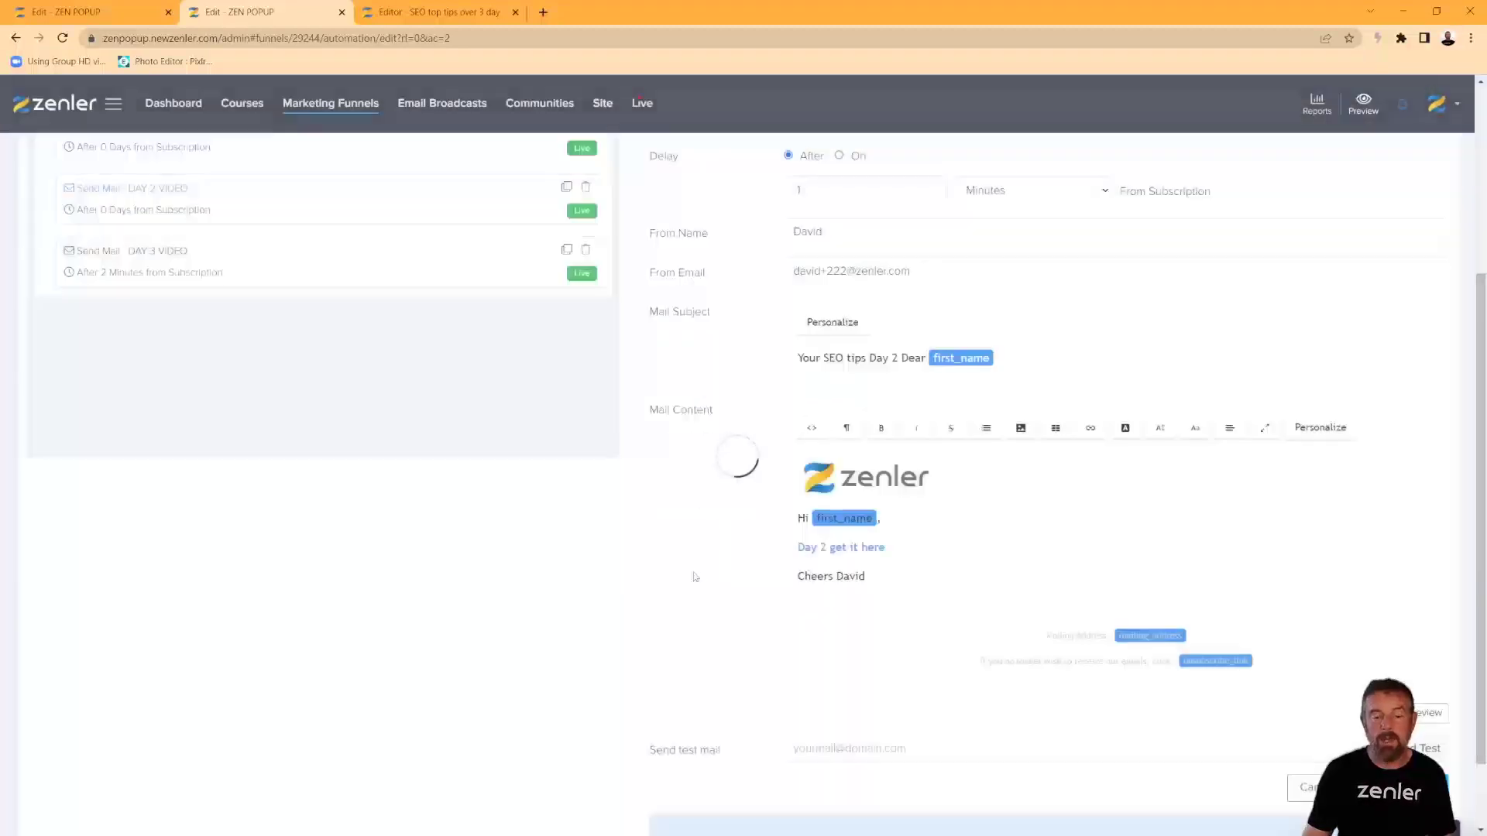
scroll(462, 511, "up", 2)
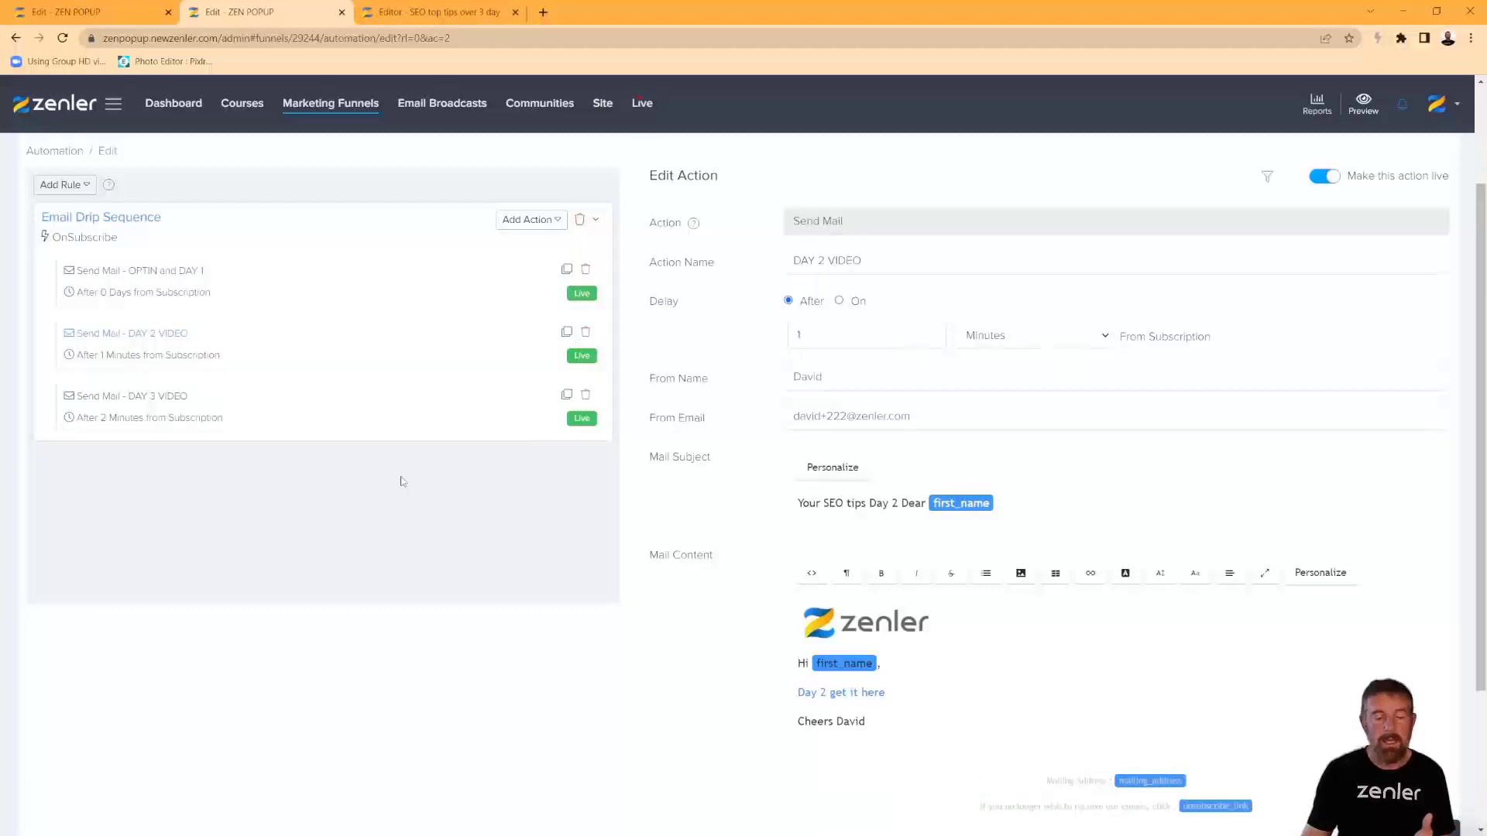
left_click(288, 413)
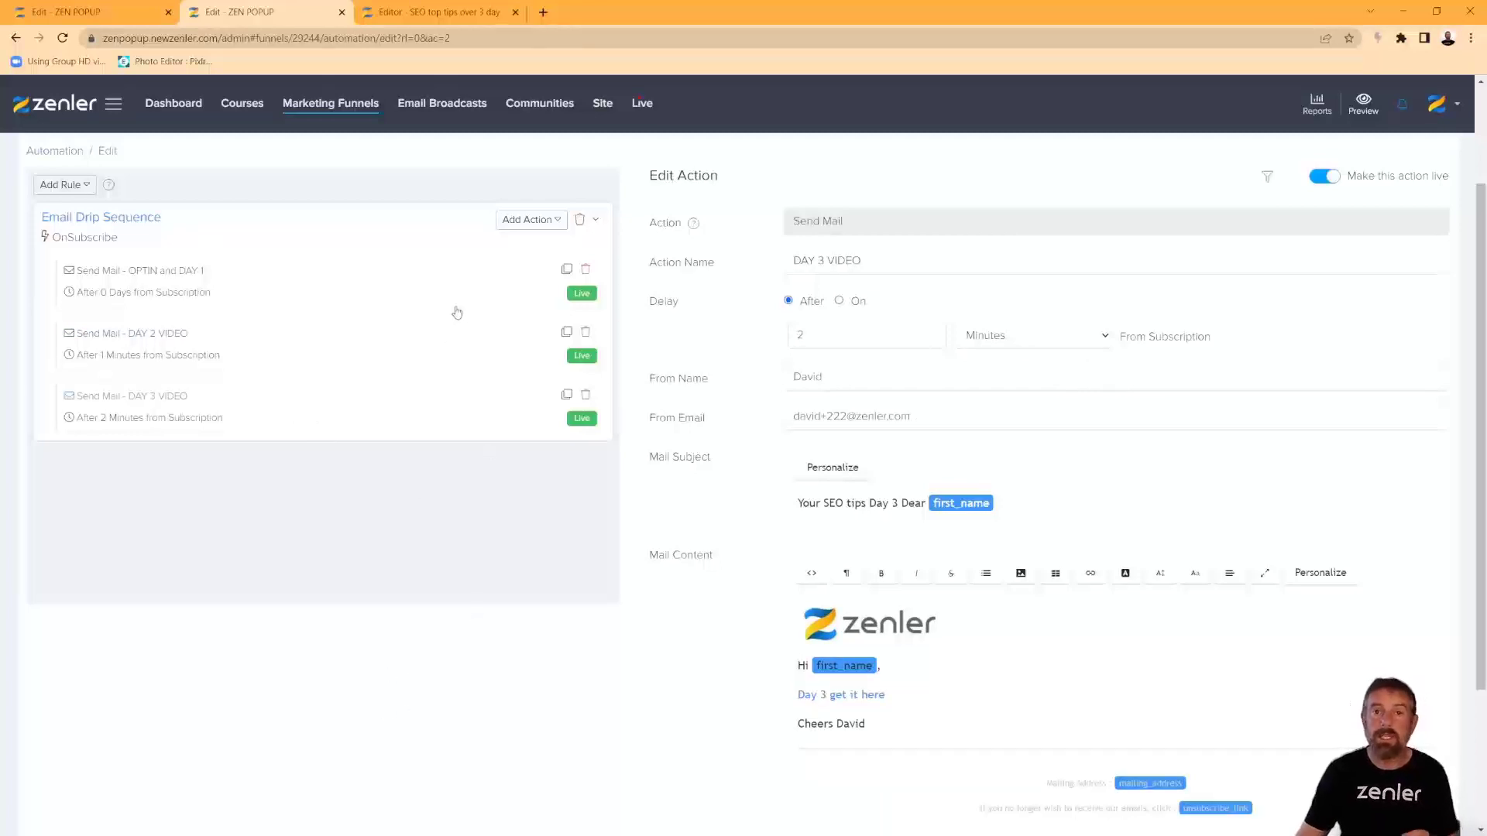
Switch to Gmail, check the video link in the "Your SEO tips Day 1" email, and reopen that email from the inbox.
left_click(545, 13)
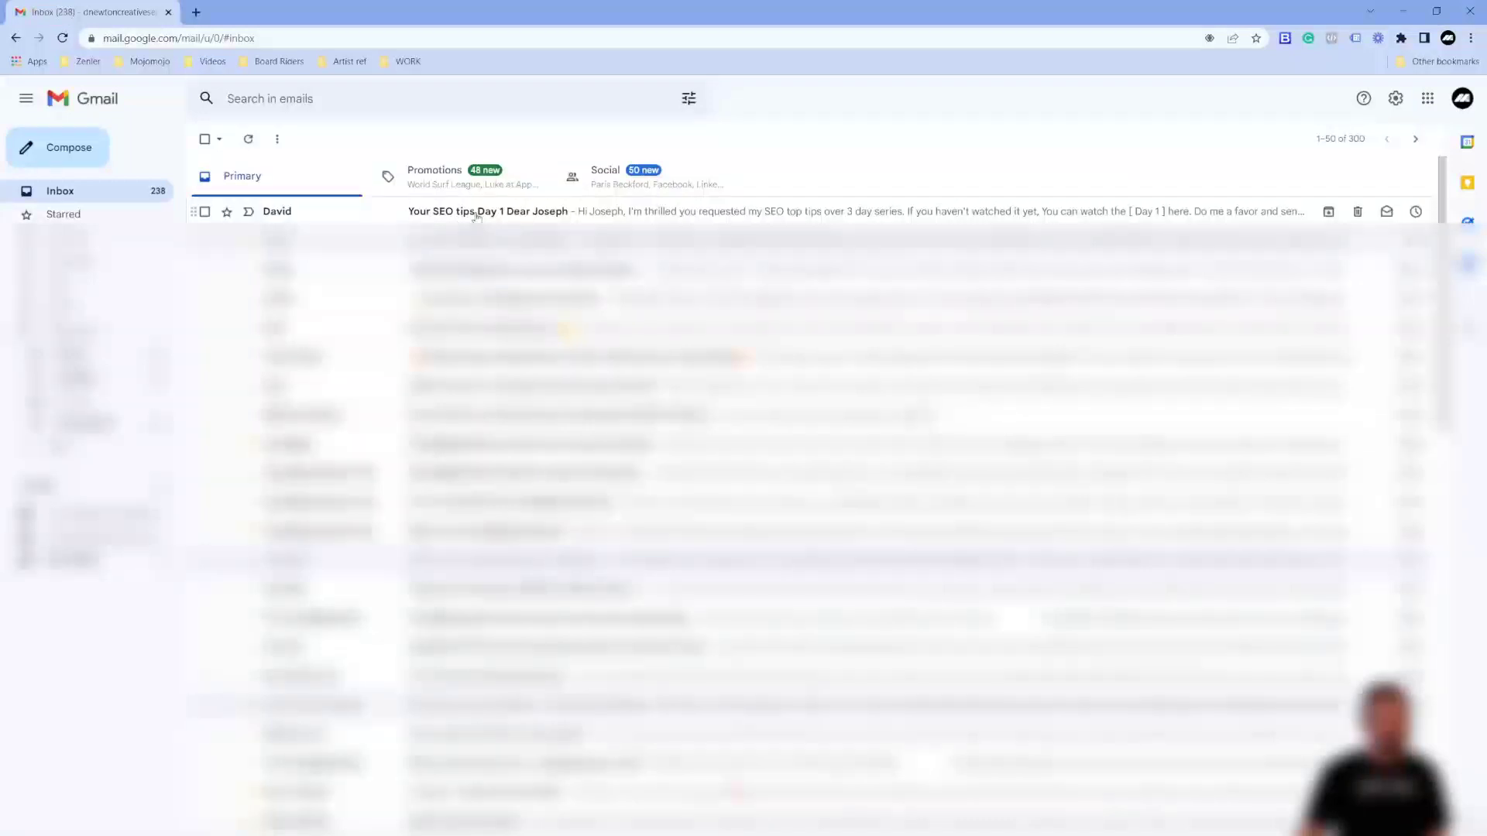
left_click(476, 214)
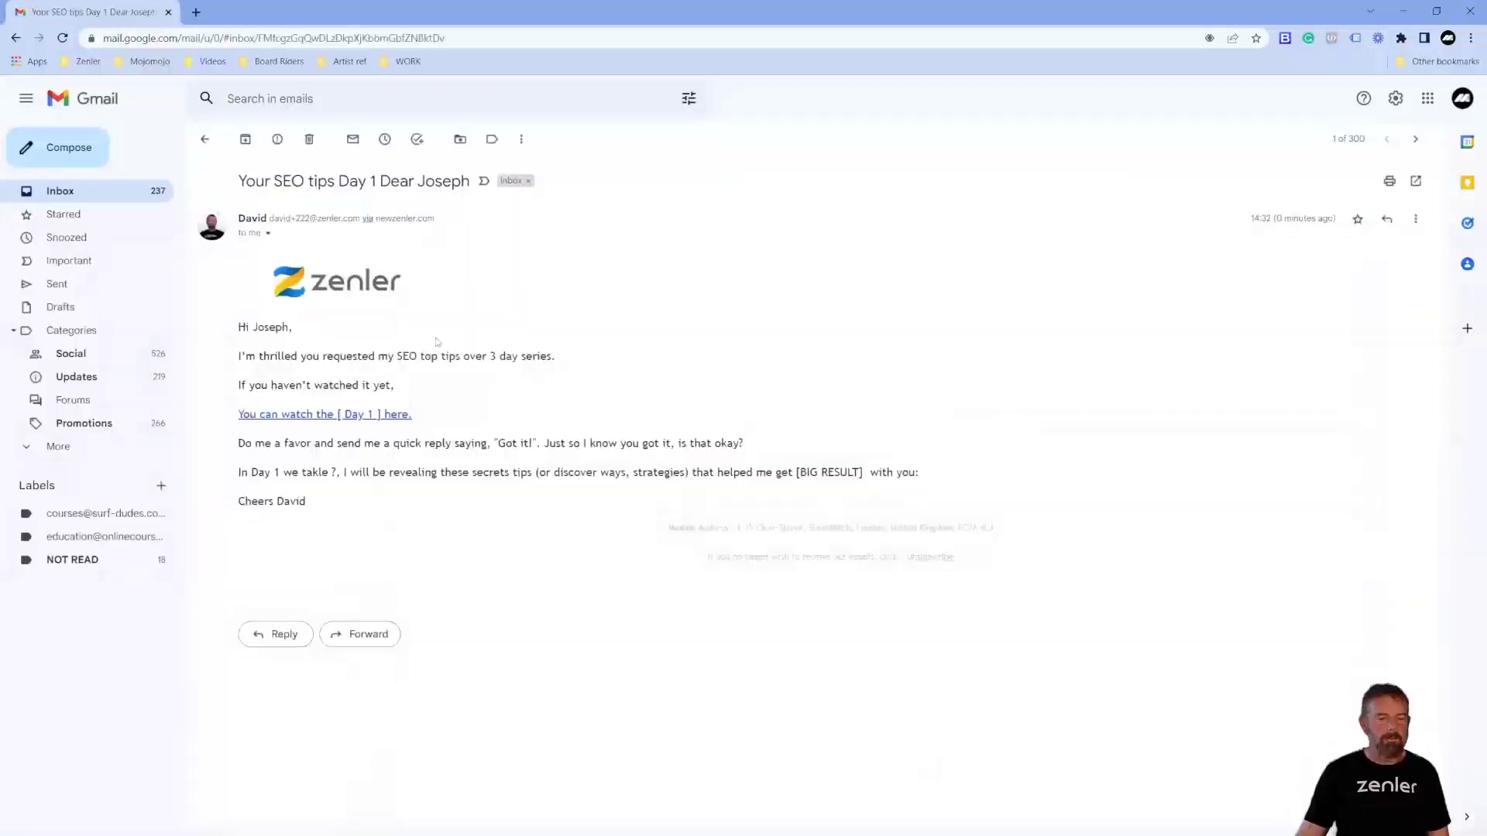
left_click(328, 416)
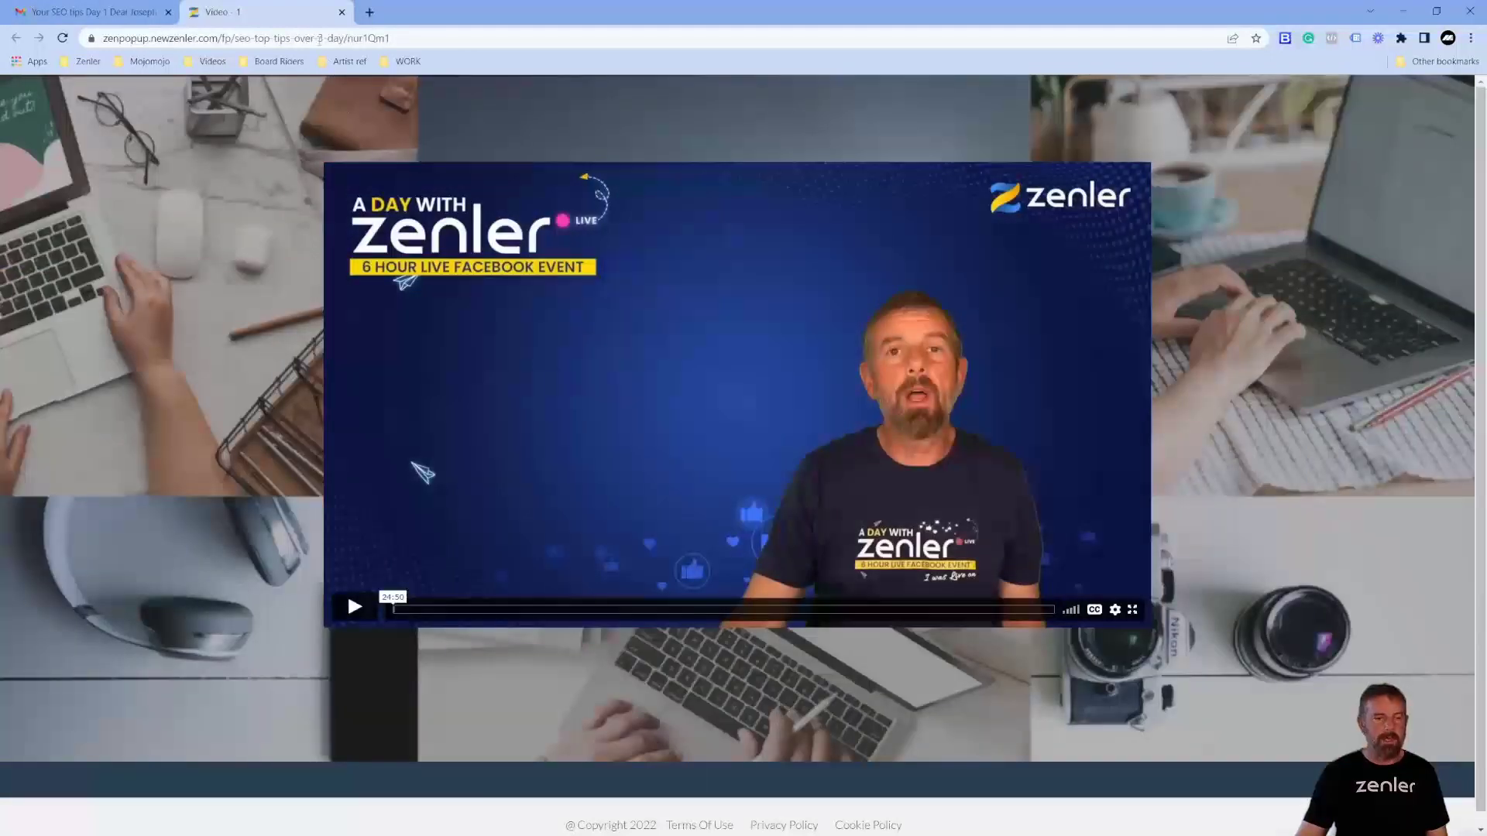
left_click(341, 12)
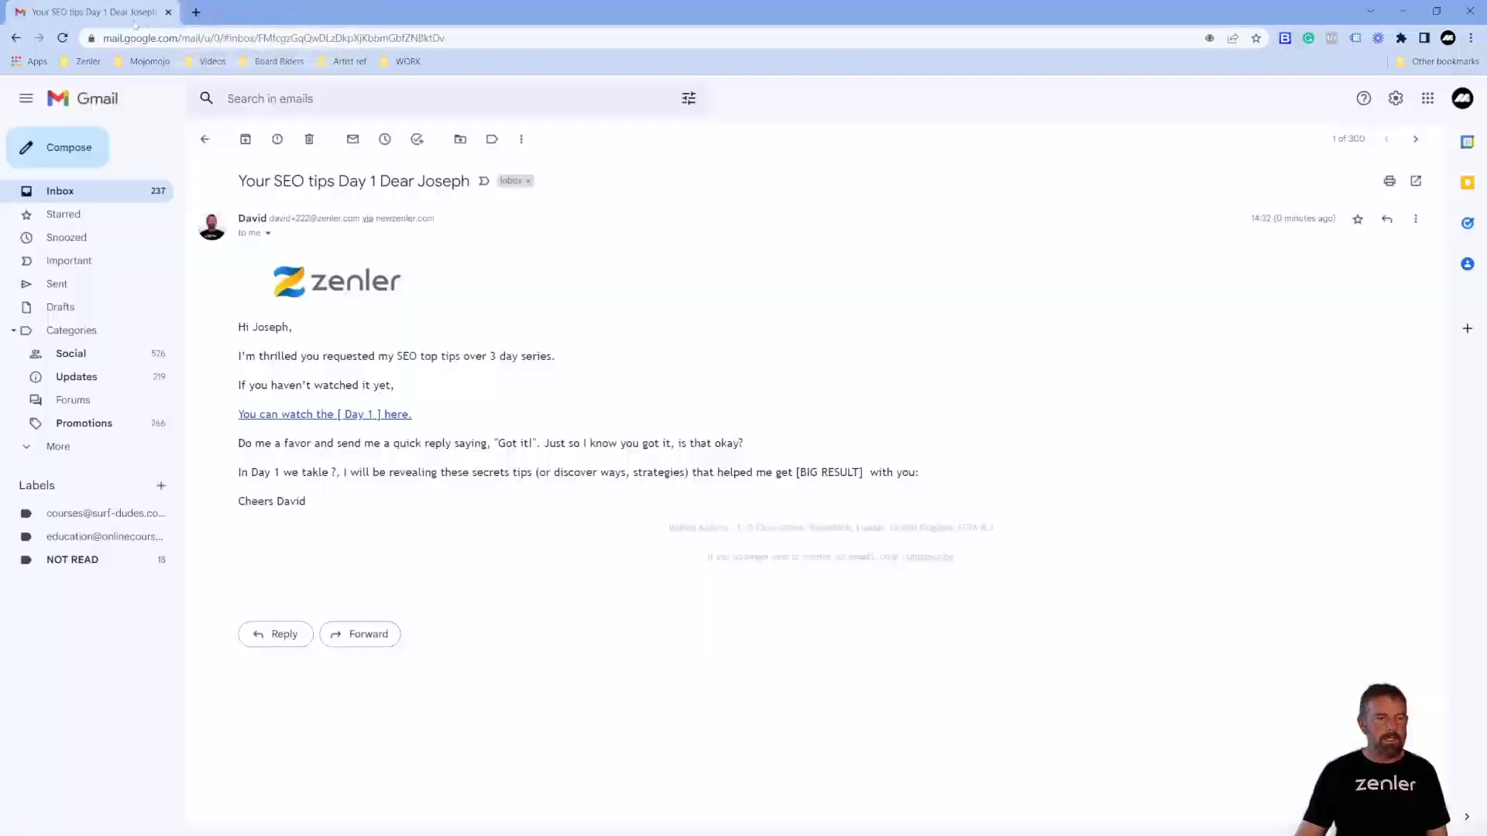
left_click(75, 192)
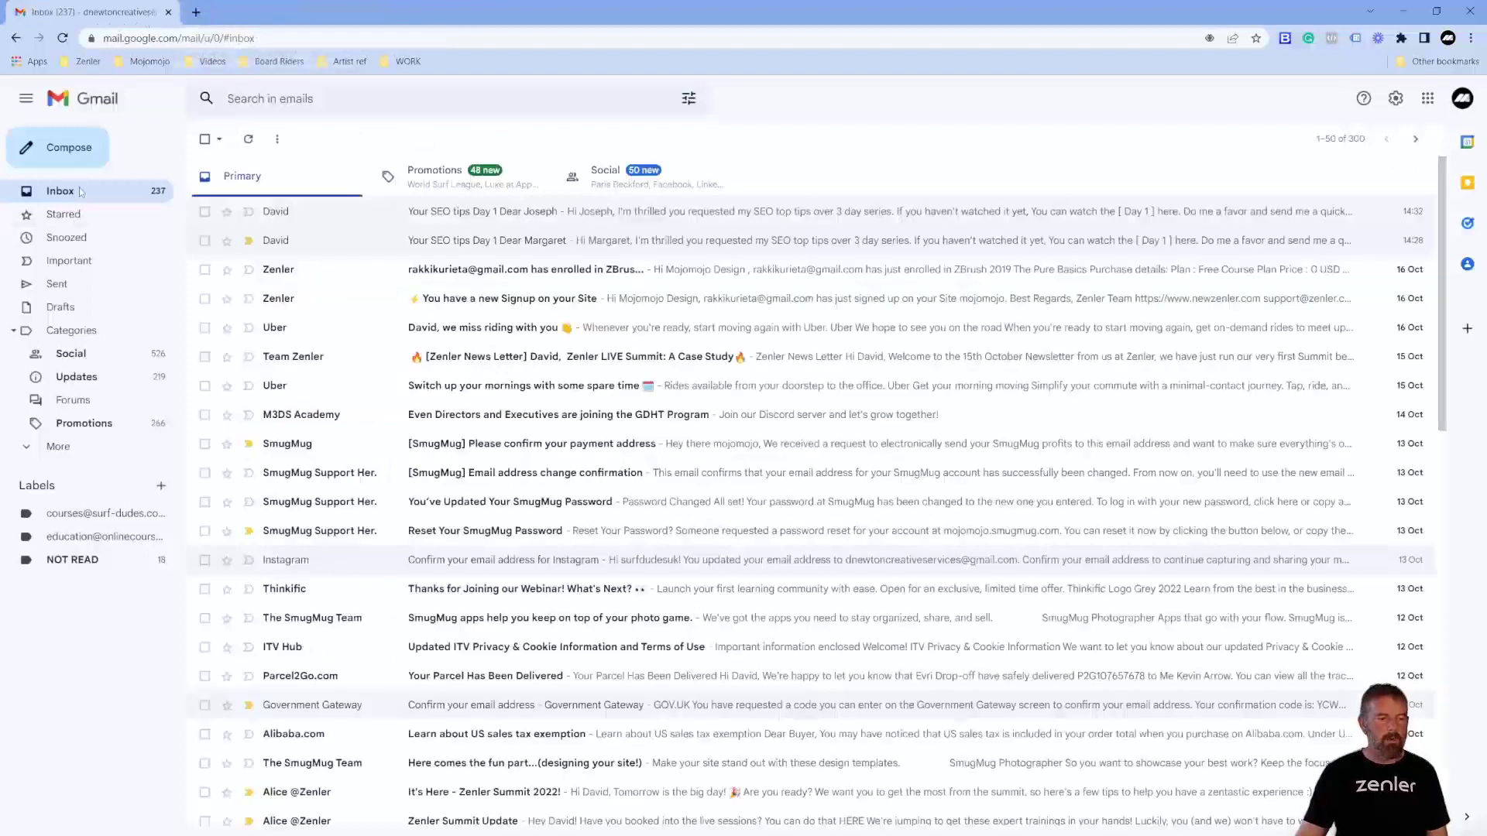
left_click(439, 214)
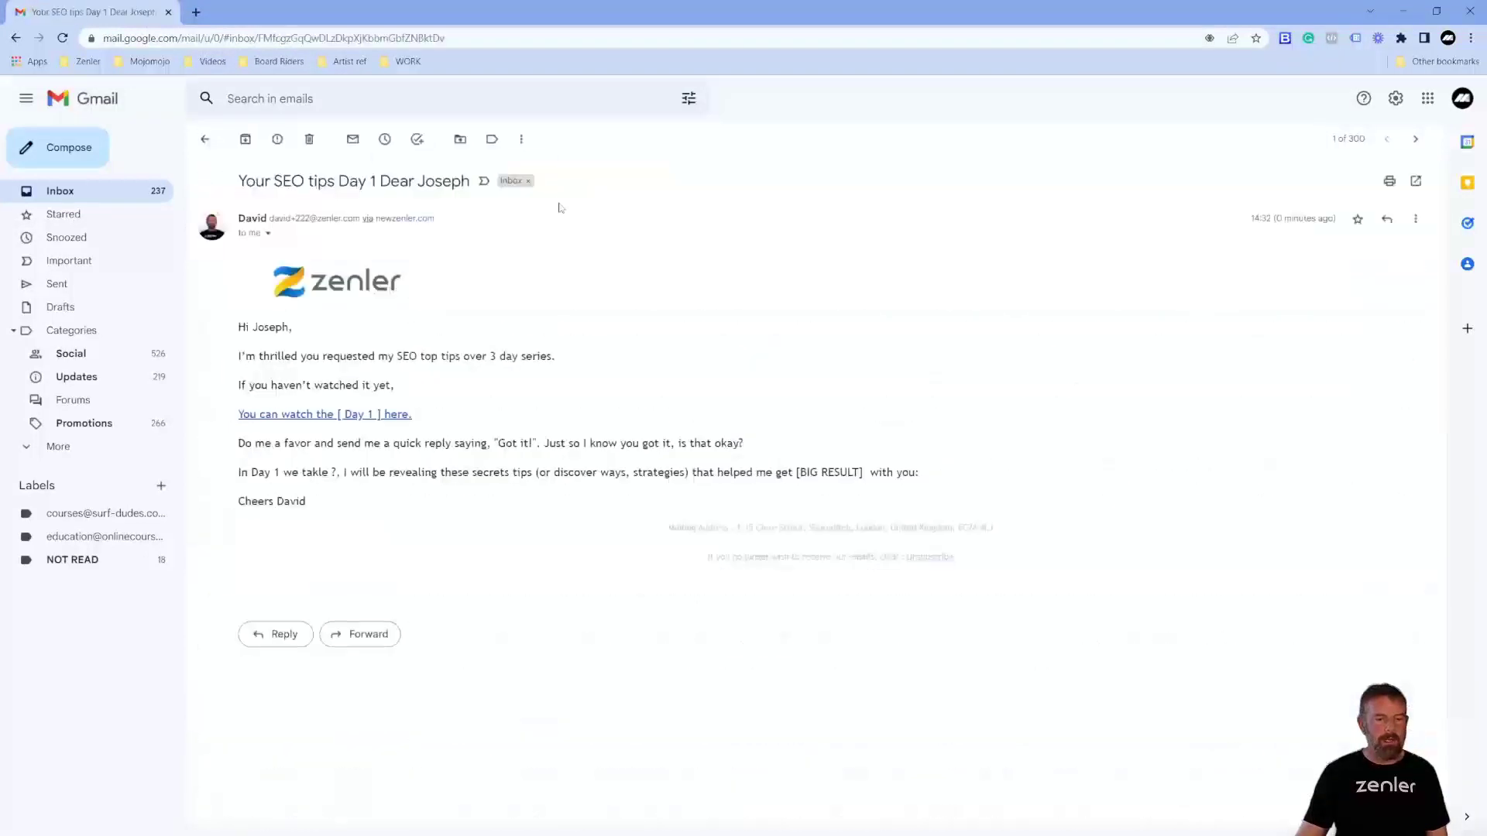
Open the "Your SEO tips Day 2" email among the promotions, check its video link, and return to the email.
left_click(61, 191)
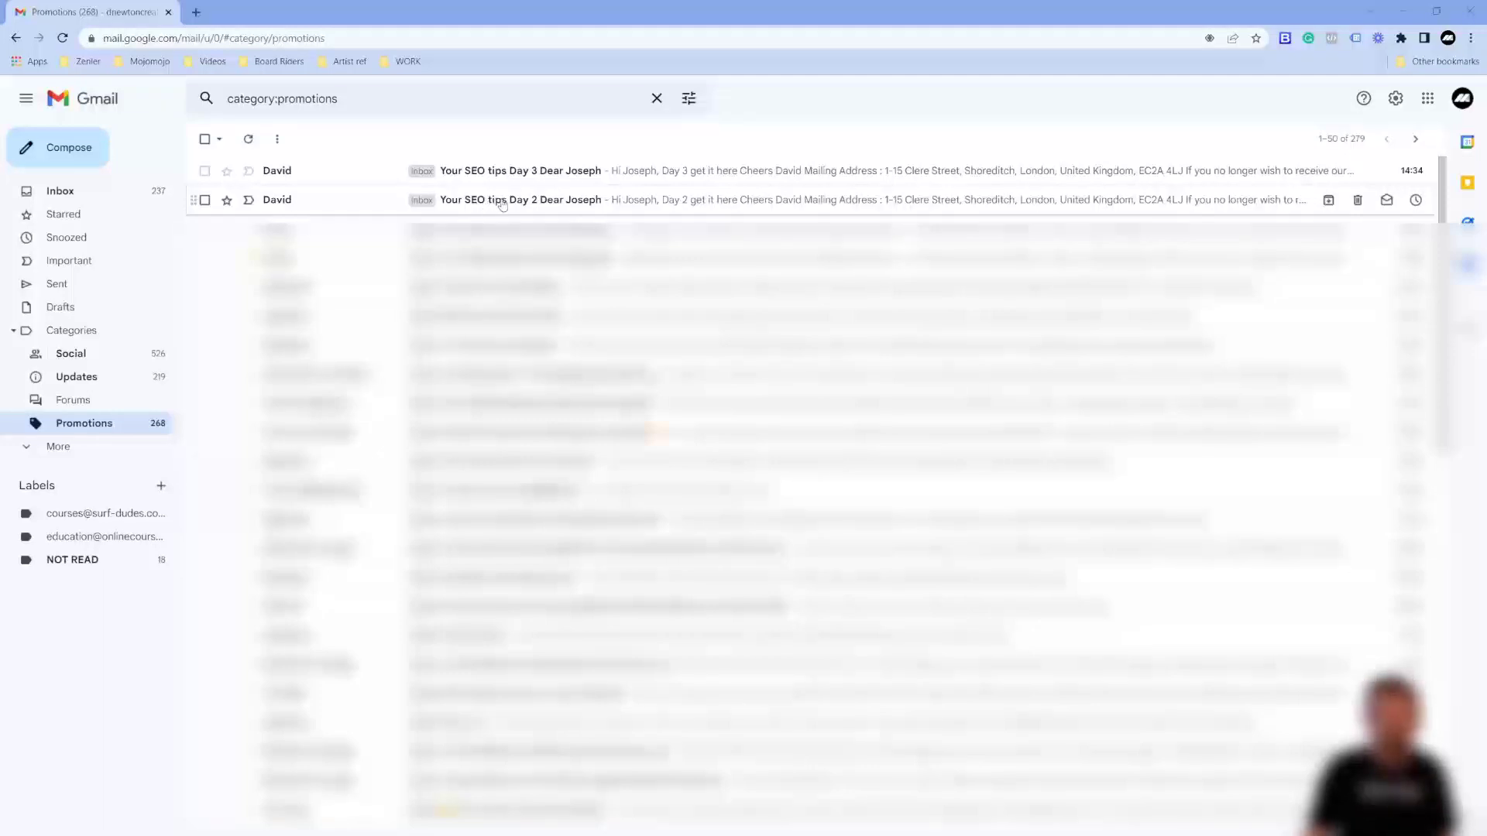
left_click(503, 205)
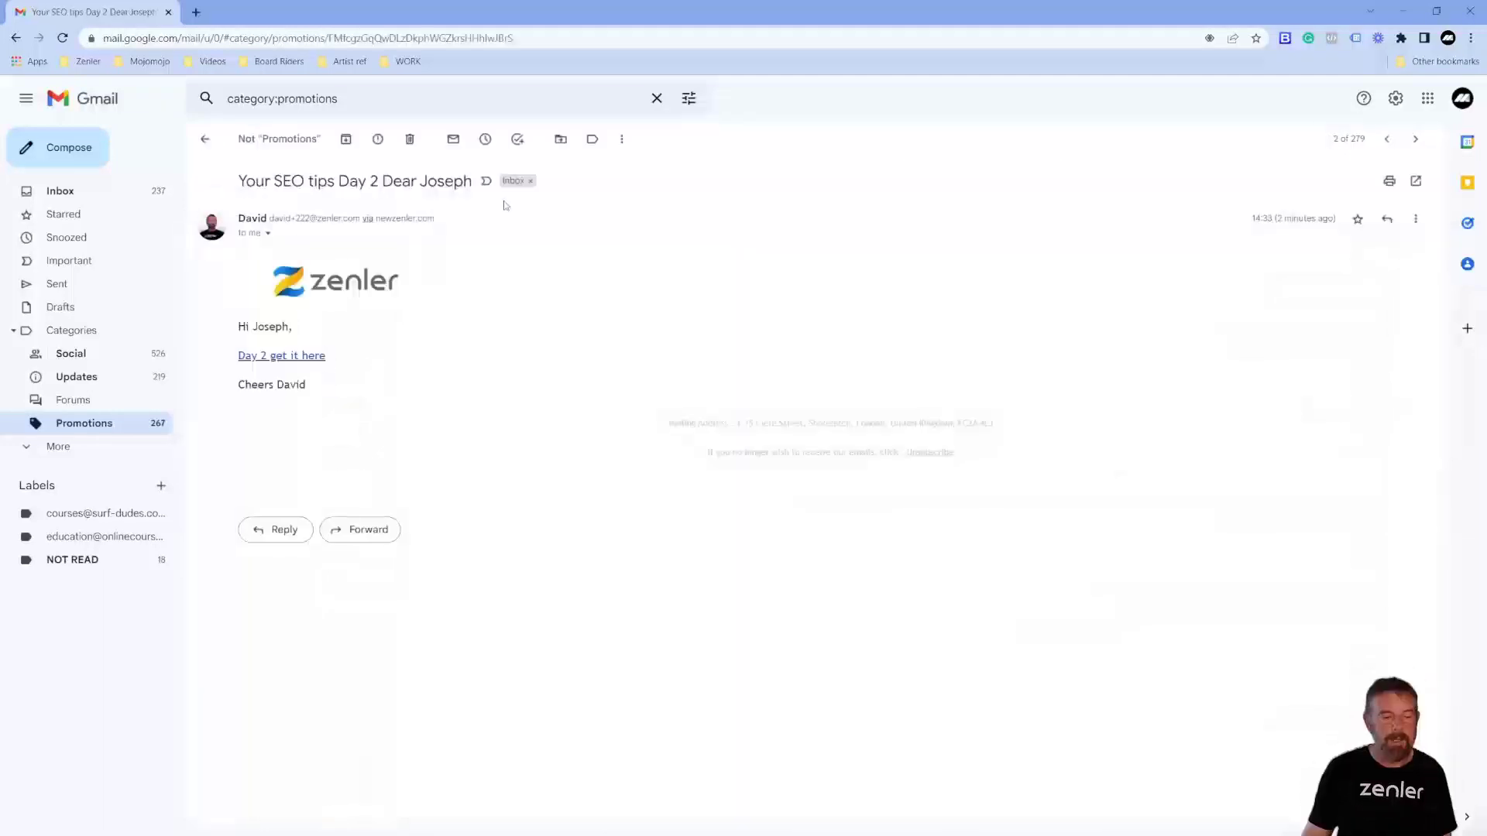
left_click(310, 358)
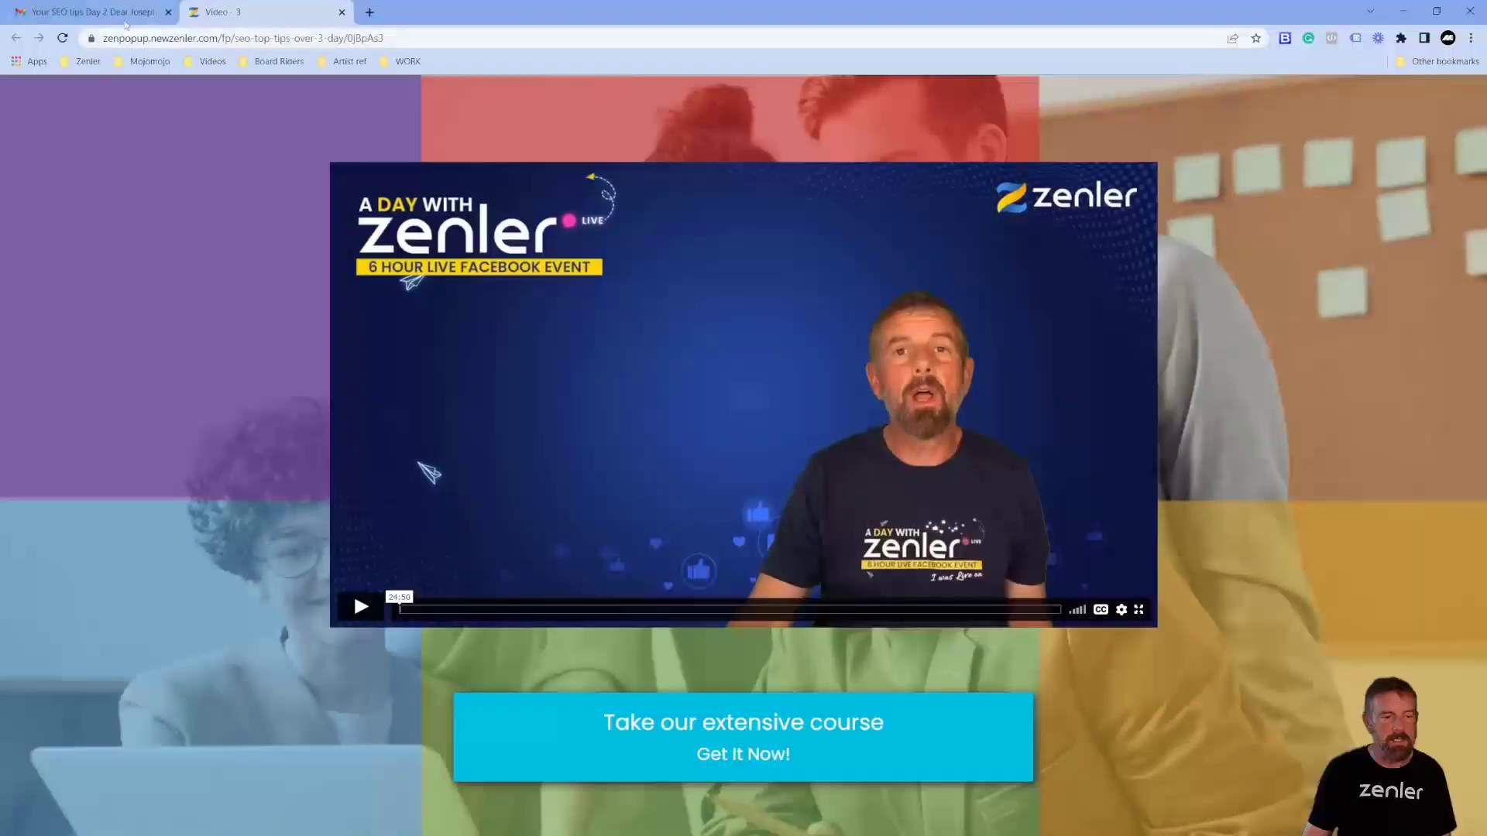
left_click(120, 17)
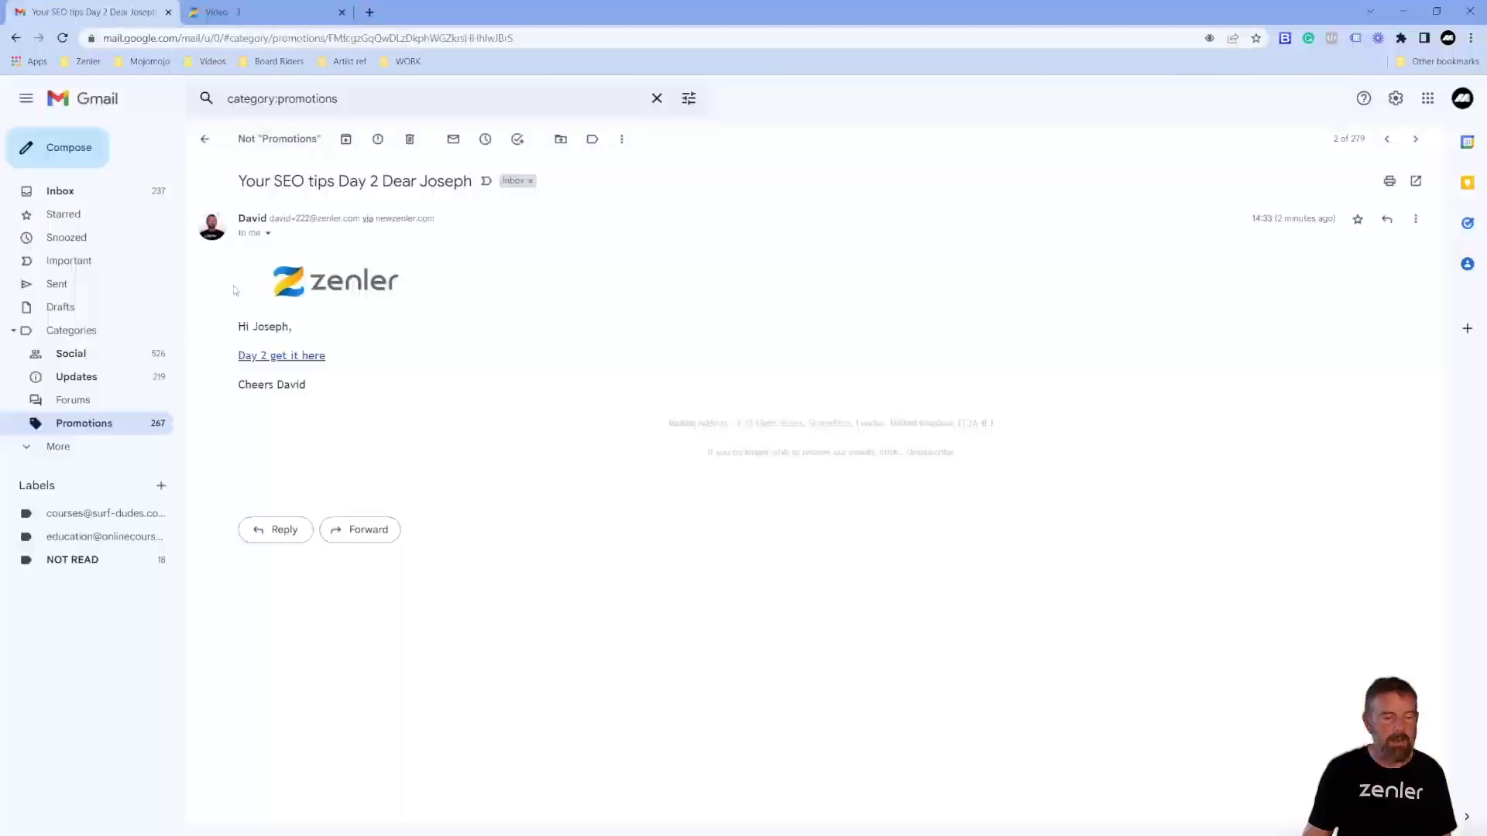
Open the "Your SEO tips Day 3" email among the promotions and follow its "Day 3 get it here" link.
left_click(116, 422)
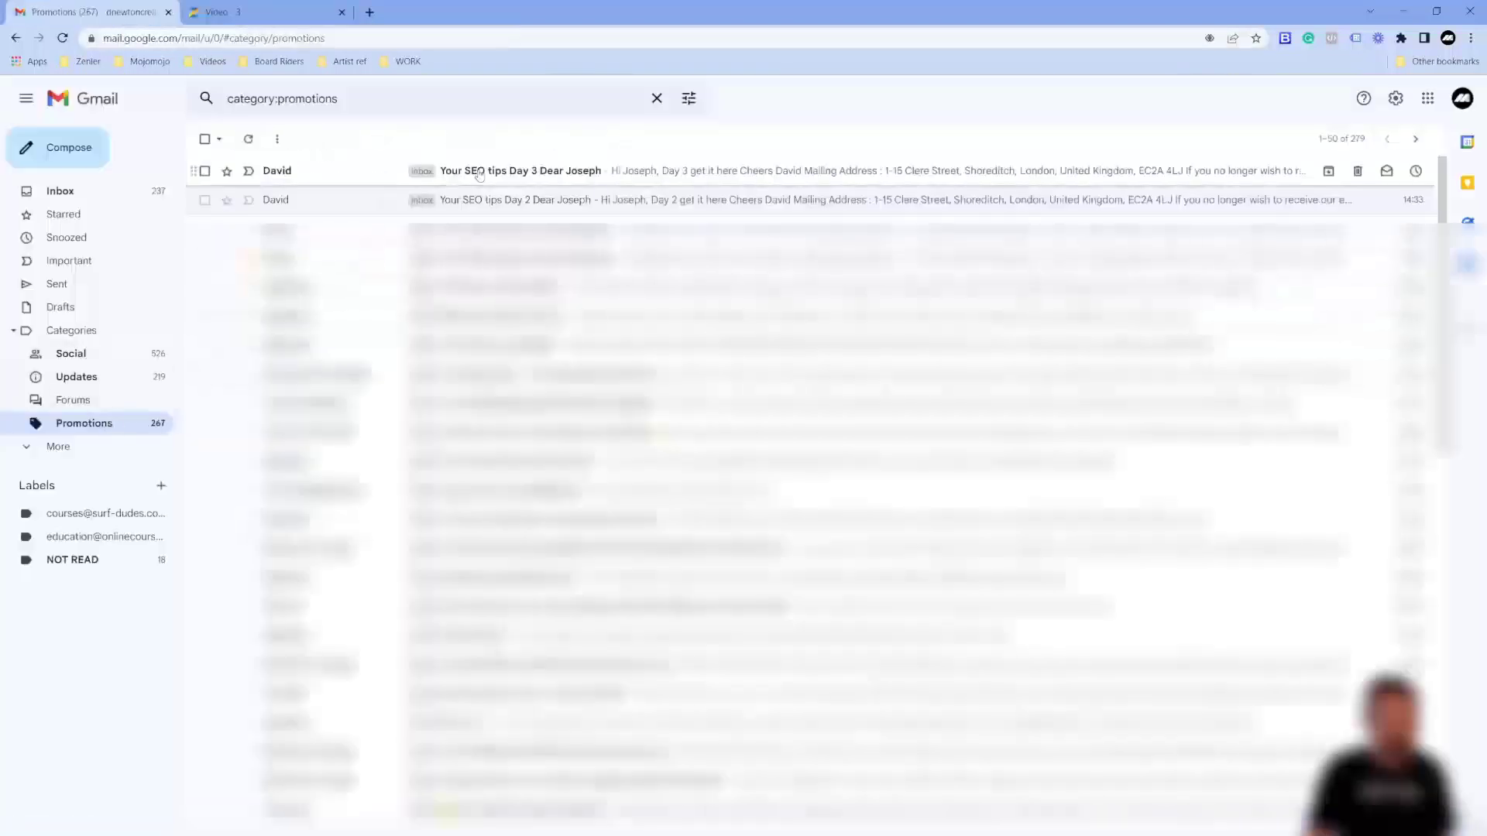
left_click(465, 171)
left_click(333, 358)
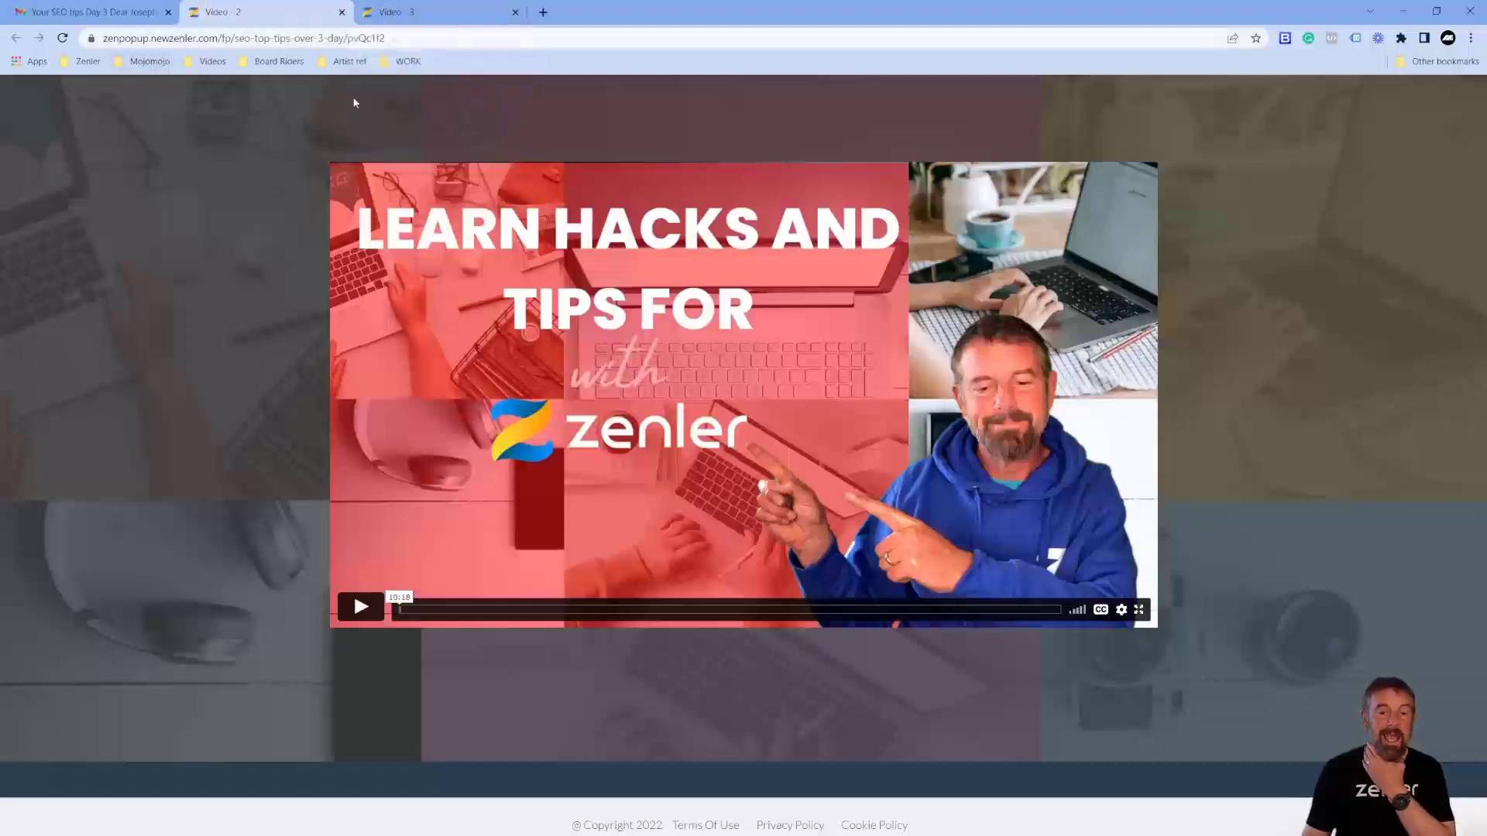
Return to the Video - 3 page and follow its "Take our extensive course" link to the course sales page.
left_click(418, 18)
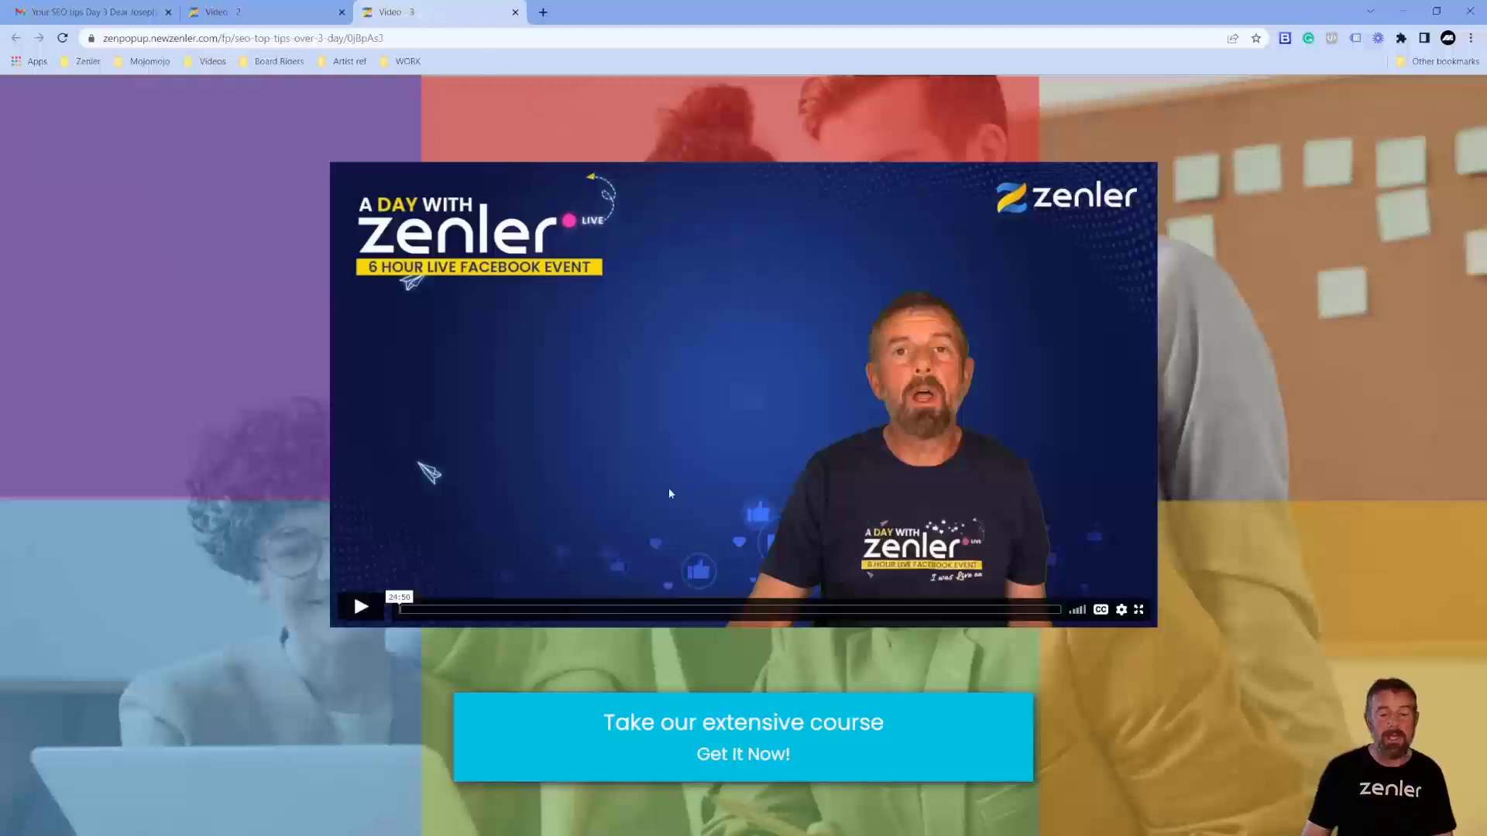
scroll(652, 491, "down", 2)
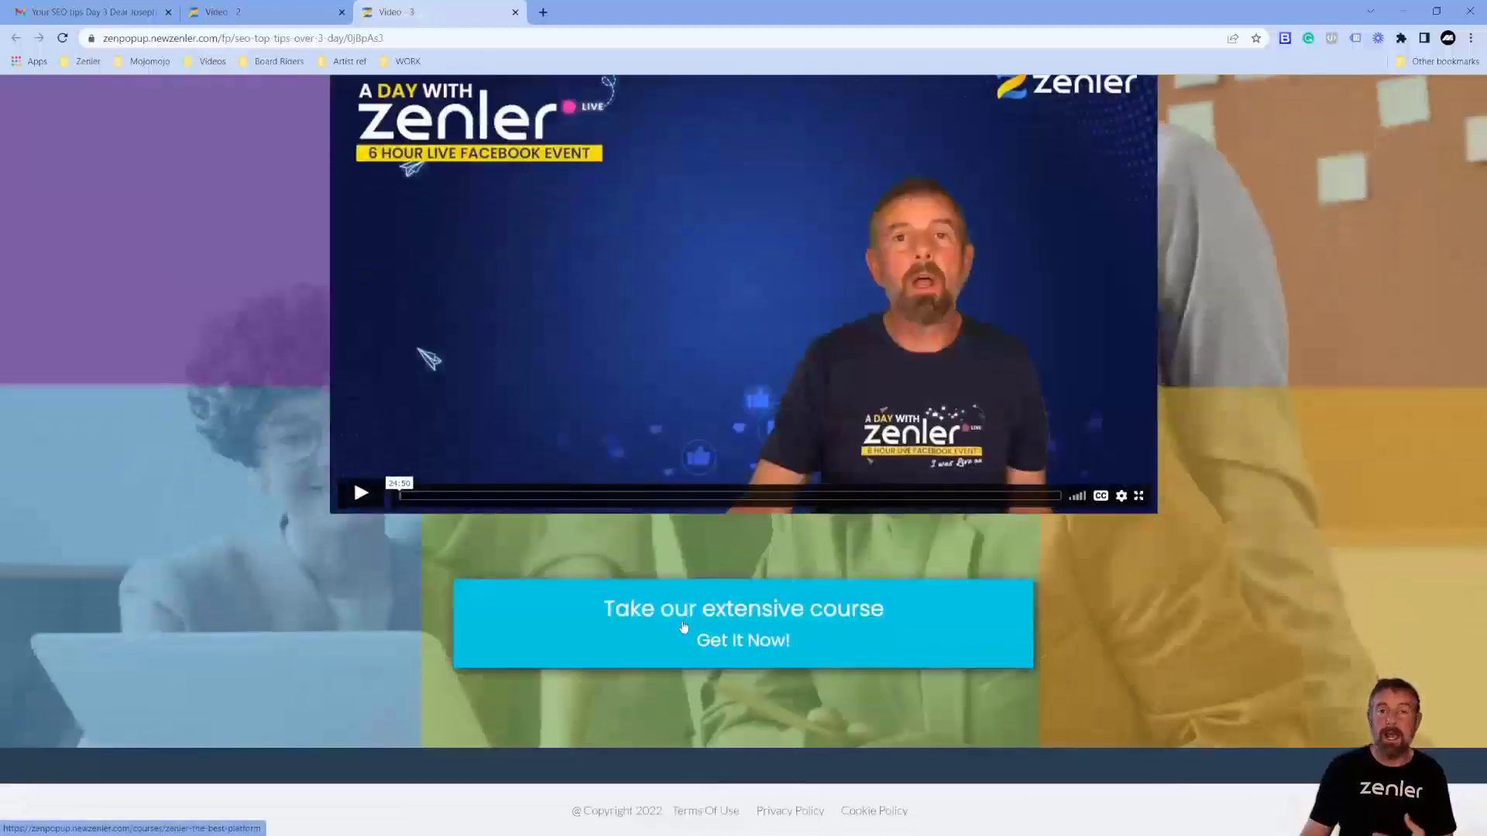
left_click(752, 627)
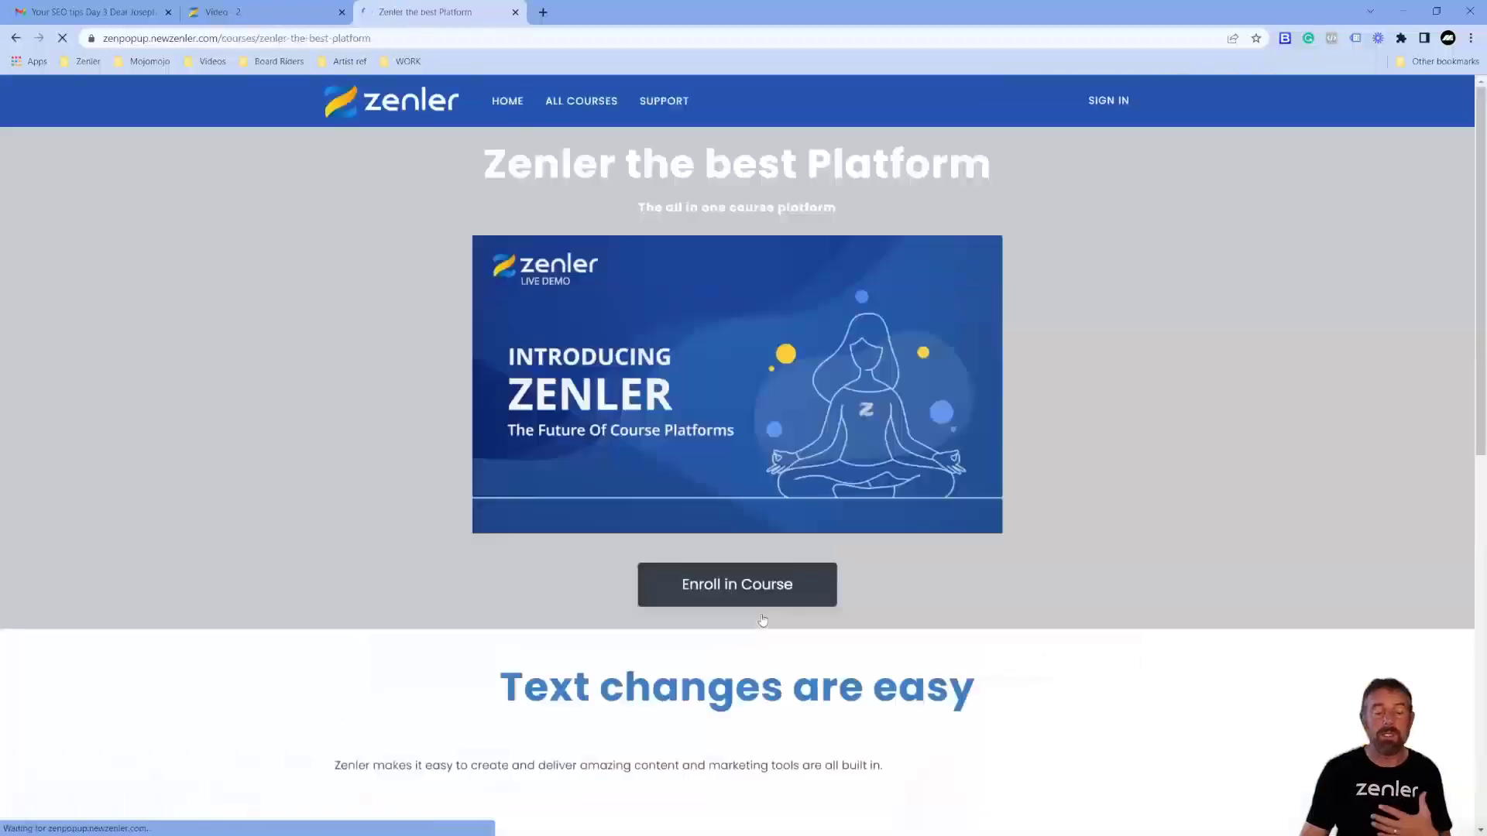